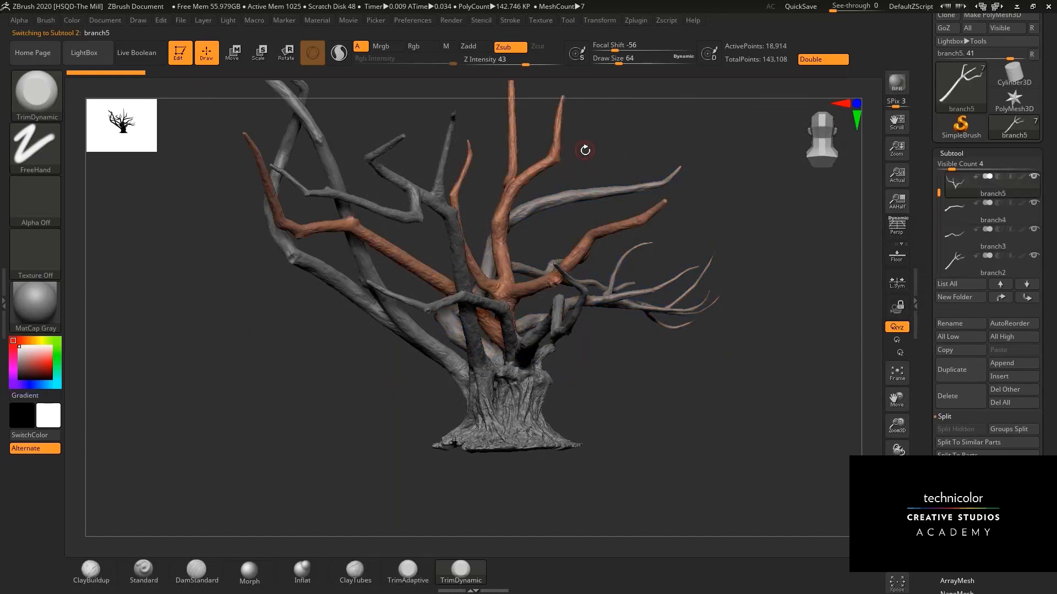
# Activate the crossing outer branch1 subtool, and make the central branch5 subtool active again.
pyautogui.moveTo(466, 151); pyautogui.dragTo(394, 180)
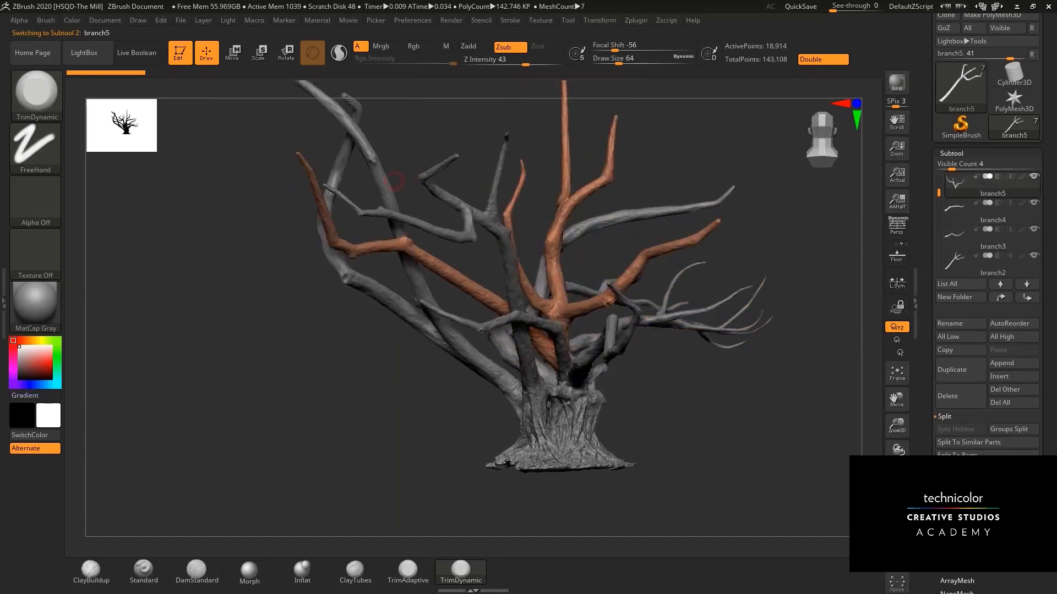
pyautogui.keyDown('alt'); pyautogui.click(387, 181); pyautogui.keyUp('alt')
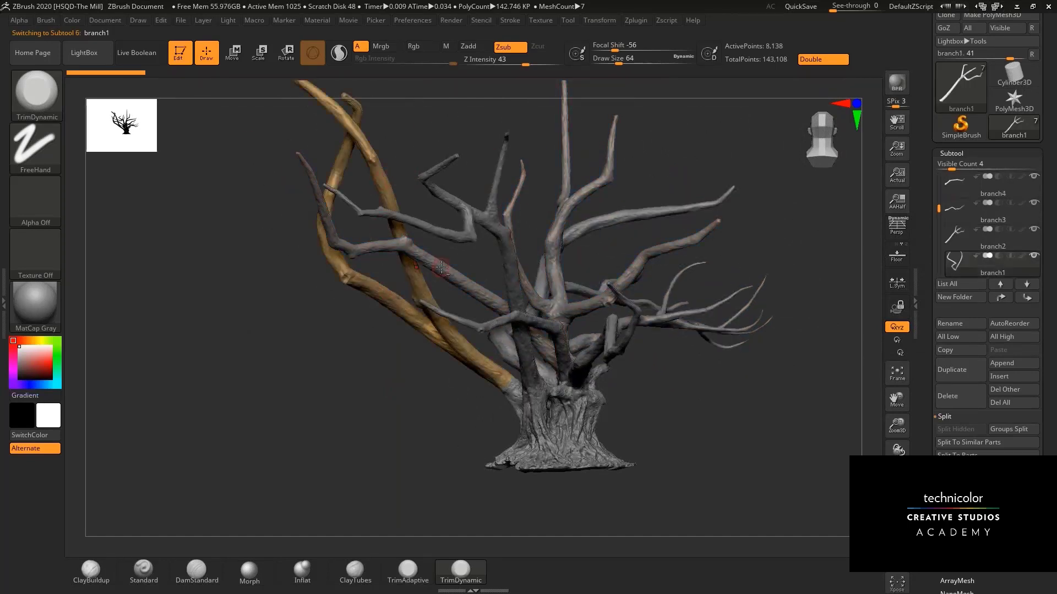
pyautogui.keyDown('alt'); pyautogui.click(518, 297); pyautogui.keyUp('alt')
pyautogui.keyDown('alt'); pyautogui.moveTo(765, 230); pyautogui.dragTo(741, 178); pyautogui.keyUp('alt')
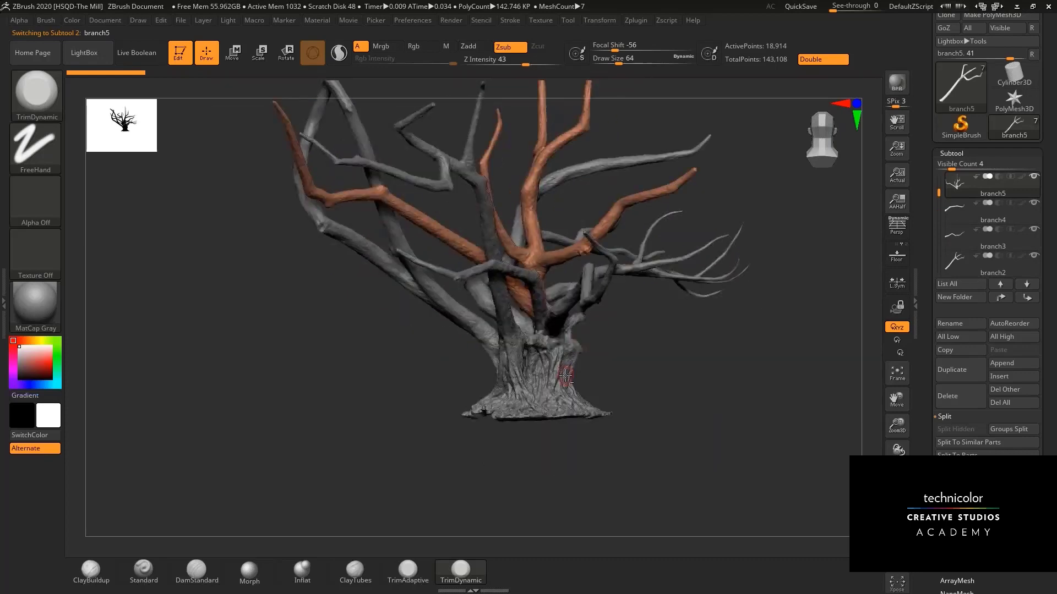
# Make the trunk the active subtool and locate its entry in the subtool list.
pyautogui.keyDown('alt'); pyautogui.click(570, 379); pyautogui.keyUp('alt')
pyautogui.moveTo(903, 416); pyautogui.dragTo(899, 481)
pyautogui.moveTo(793, 357); pyautogui.dragTo(536, 338)
pyautogui.moveTo(642, 371); pyautogui.dragTo(819, 295)
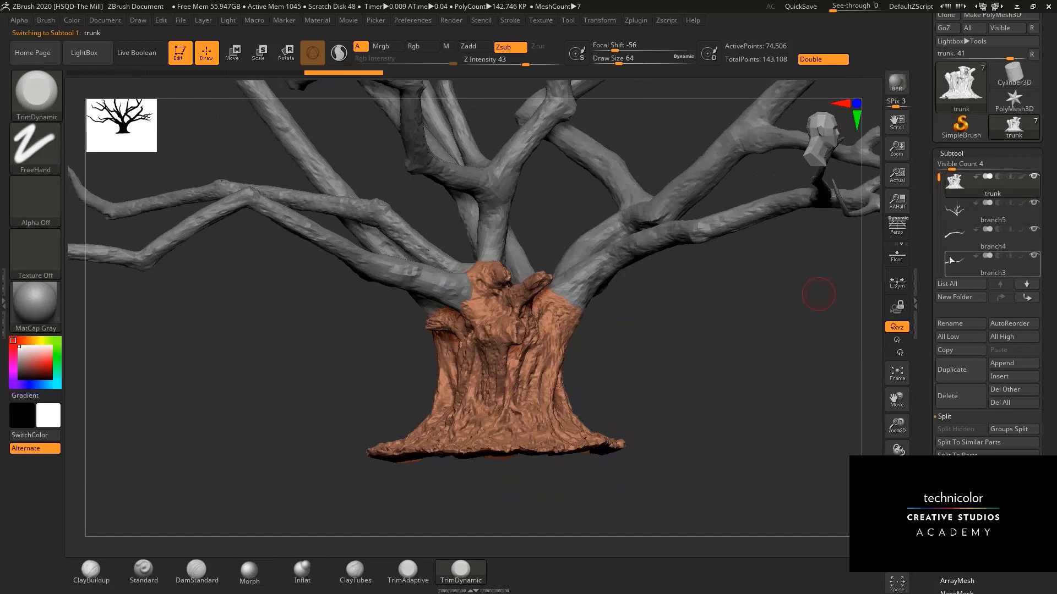
pyautogui.click(947, 153)
pyautogui.click(947, 153)
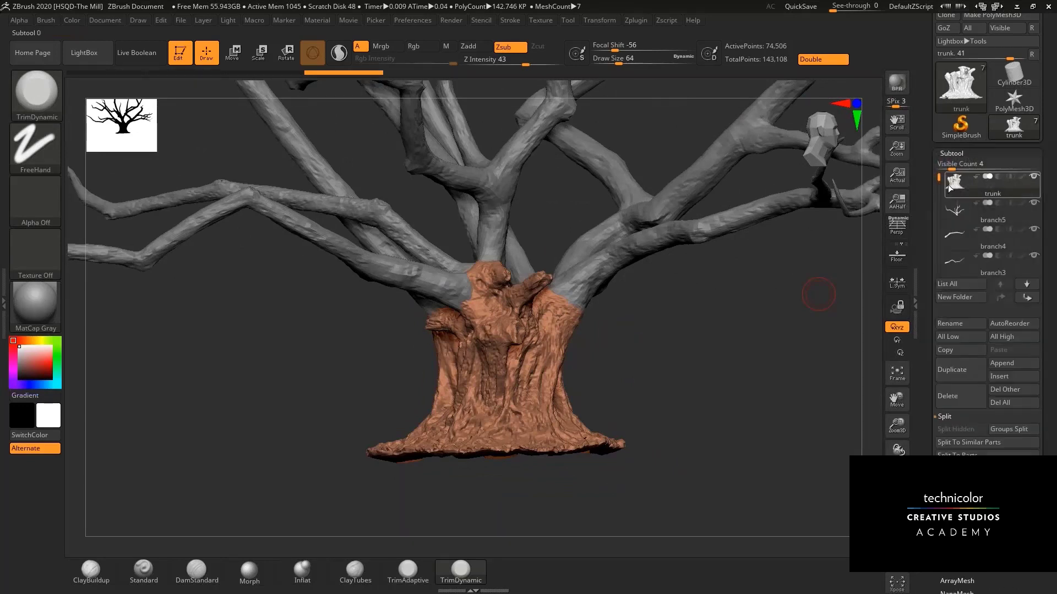
pyautogui.moveTo(939, 178)
pyautogui.mouseDown()
pyautogui.moveTo(944, 242)
pyautogui.moveTo(935, 166)
pyautogui.mouseUp()
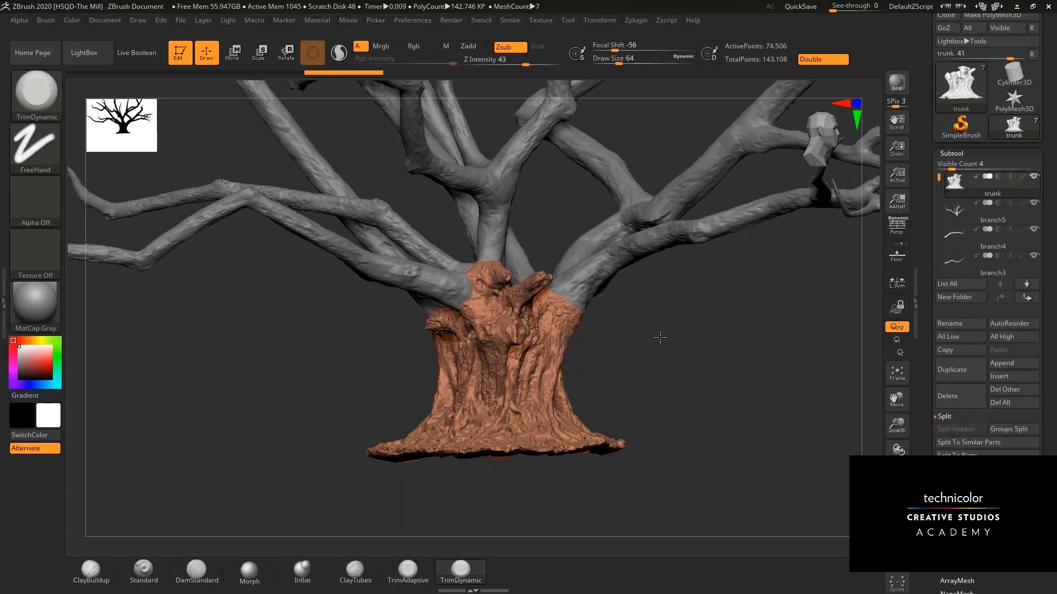
# Examine the trunk's sculpted bark and branch junctions up close from several sides.
pyautogui.keyDown('alt'); pyautogui.moveTo(660, 337); pyautogui.dragTo(572, 352); pyautogui.keyUp('alt')
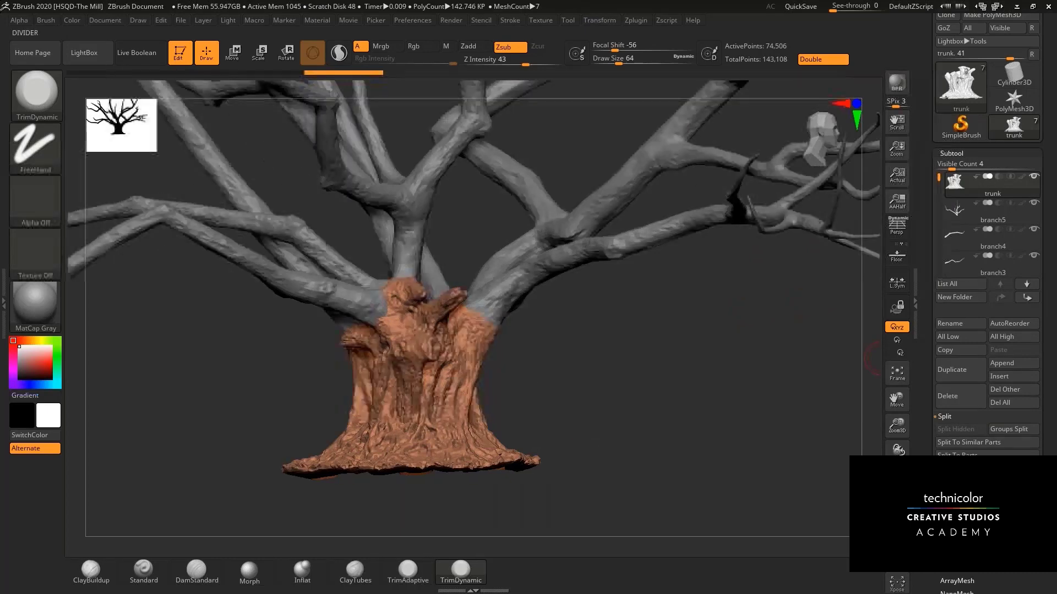
pyautogui.moveTo(901, 420); pyautogui.dragTo(898, 446)
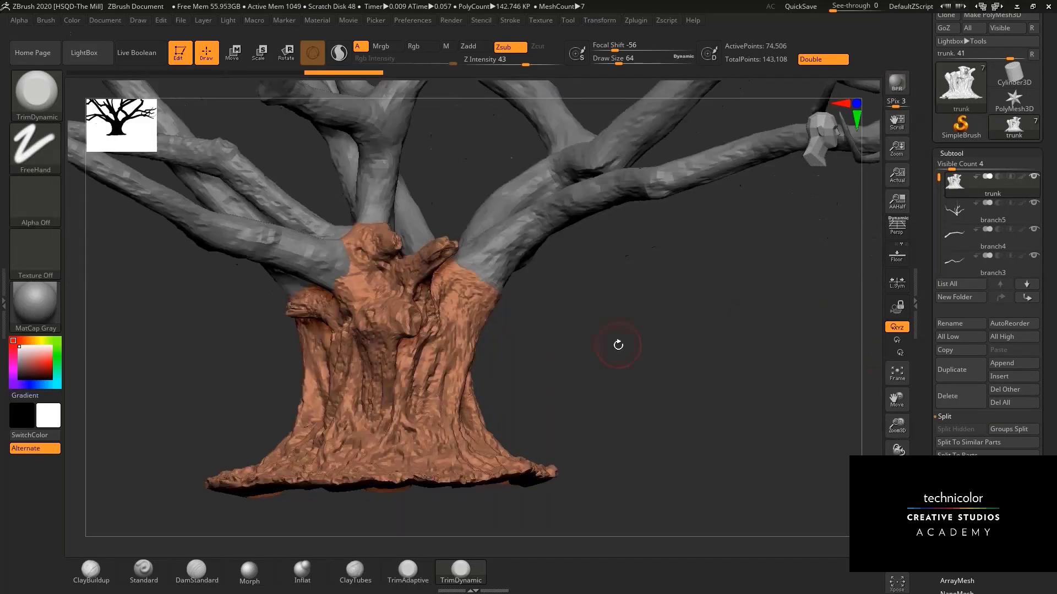
pyautogui.keyDown('alt'); pyautogui.moveTo(618, 345); pyautogui.dragTo(698, 329); pyautogui.keyUp('alt')
pyautogui.moveTo(902, 421); pyautogui.dragTo(902, 426)
pyautogui.moveTo(655, 357); pyautogui.dragTo(678, 374)
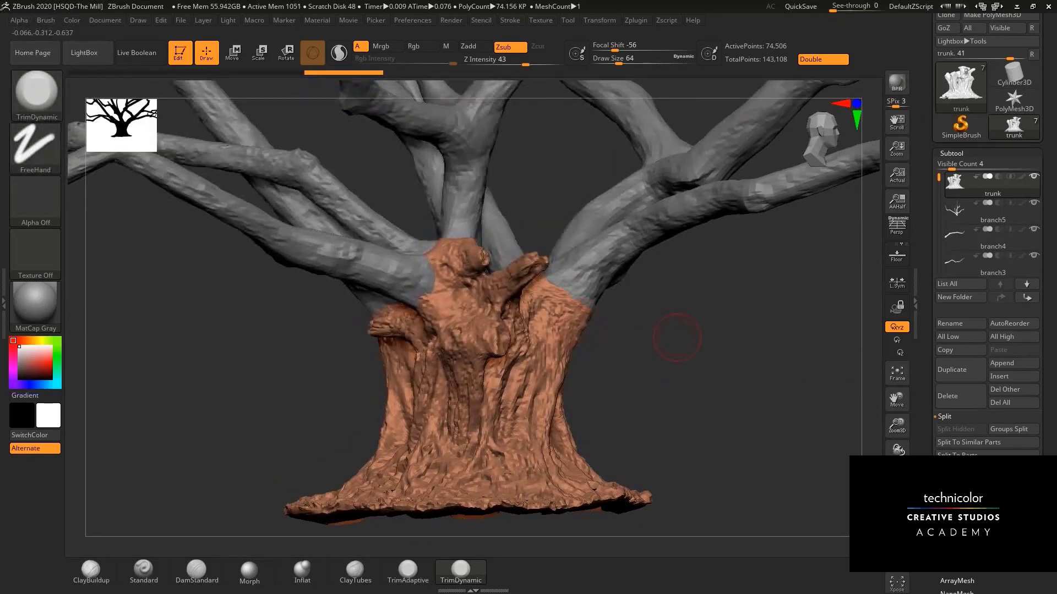
pyautogui.moveTo(678, 336)
pyautogui.mouseDown()
pyautogui.moveTo(470, 361)
pyautogui.moveTo(480, 363)
pyautogui.mouseUp()
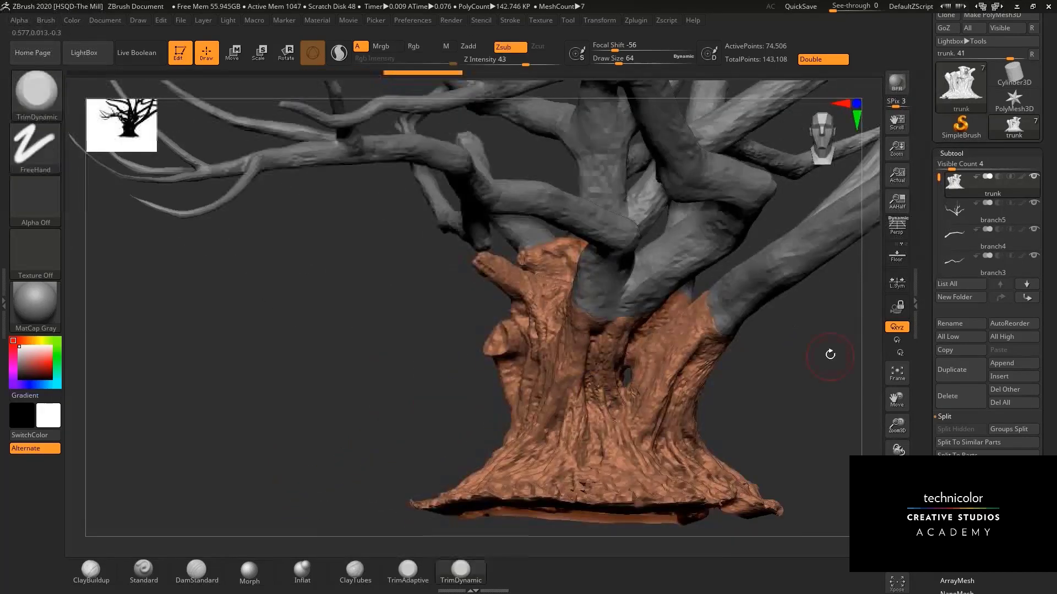
pyautogui.keyDown('alt'); pyautogui.moveTo(750, 353); pyautogui.dragTo(643, 353); pyautogui.keyUp('alt')
# Activate the branch1 subtool and examine where it joins the trunk.
pyautogui.keyDown('alt'); pyautogui.click(639, 309); pyautogui.keyUp('alt')
pyautogui.moveTo(704, 337); pyautogui.dragTo(787, 363)
pyautogui.moveTo(900, 415); pyautogui.dragTo(898, 427)
pyautogui.moveTo(771, 325); pyautogui.dragTo(687, 316)
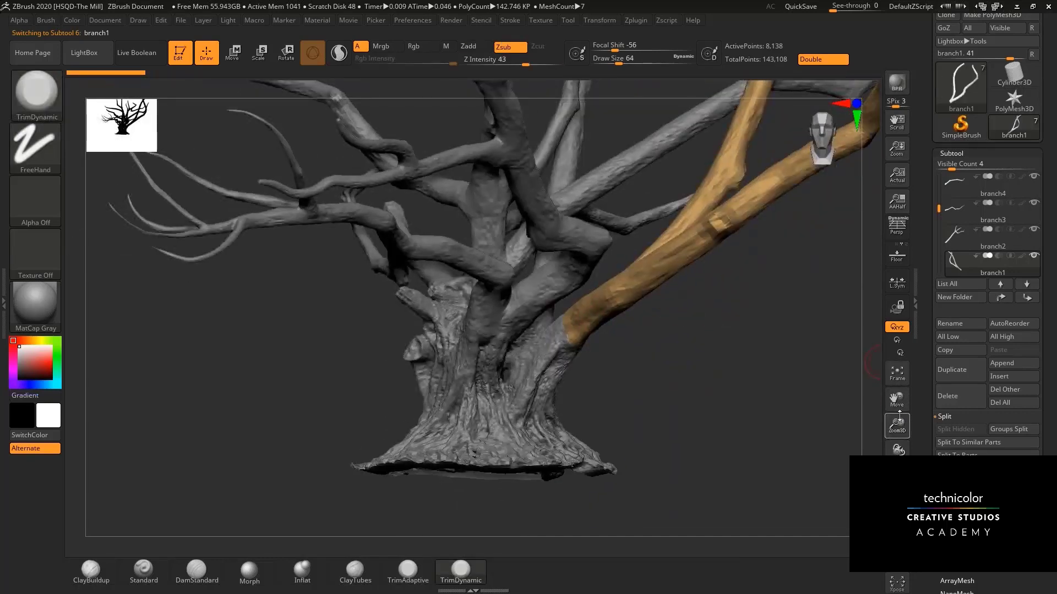
pyautogui.moveTo(899, 418); pyautogui.dragTo(897, 435)
pyautogui.keyDown('alt'); pyautogui.moveTo(707, 345); pyautogui.dragTo(675, 364); pyautogui.keyUp('alt')
pyautogui.moveTo(898, 422); pyautogui.dragTo(897, 447)
# Activate branch5, return to branch1, and examine how the branches spread across the whole tree.
pyautogui.keyDown('alt'); pyautogui.click(617, 175); pyautogui.keyUp('alt')
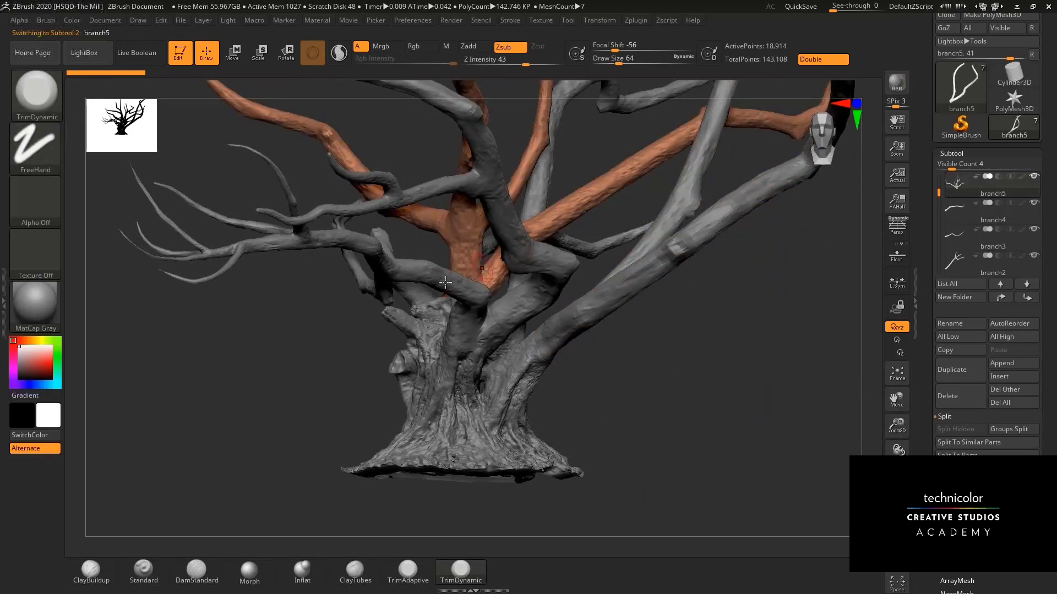
pyautogui.moveTo(685, 320); pyautogui.dragTo(625, 290)
pyautogui.keyDown('alt'); pyautogui.click(625, 291); pyautogui.keyUp('alt')
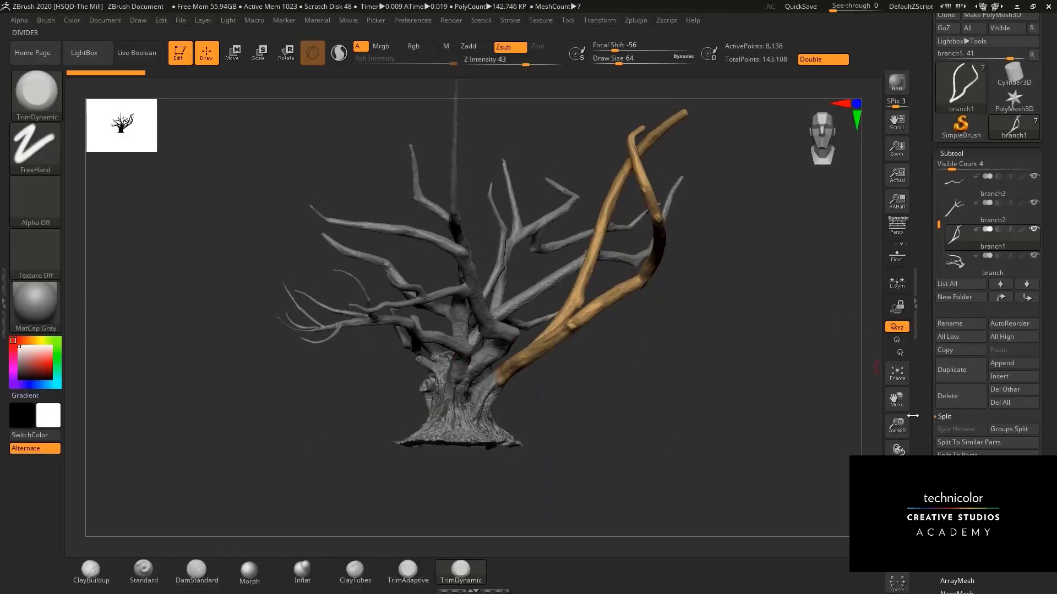
pyautogui.moveTo(896, 425); pyautogui.dragTo(896, 407)
pyautogui.moveTo(677, 355); pyautogui.dragTo(593, 246)
pyautogui.moveTo(632, 328)
pyautogui.mouseDown()
pyautogui.moveTo(651, 328)
pyautogui.moveTo(534, 319)
pyautogui.mouseUp()
pyautogui.moveTo(630, 361)
pyautogui.mouseDown()
pyautogui.moveTo(637, 338)
pyautogui.moveTo(576, 248)
pyautogui.moveTo(624, 270)
pyautogui.mouseUp()
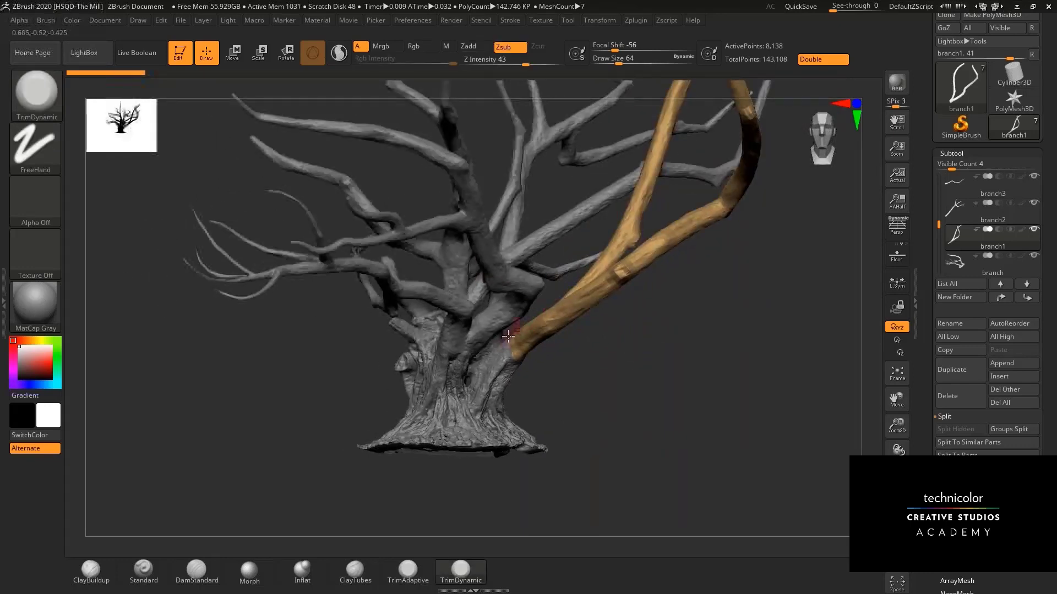
# Switch to the trunk and back to branch1, and inspect branch1 from the opposite side of the tree.
pyautogui.keyDown('alt'); pyautogui.click(486, 400); pyautogui.keyUp('alt')
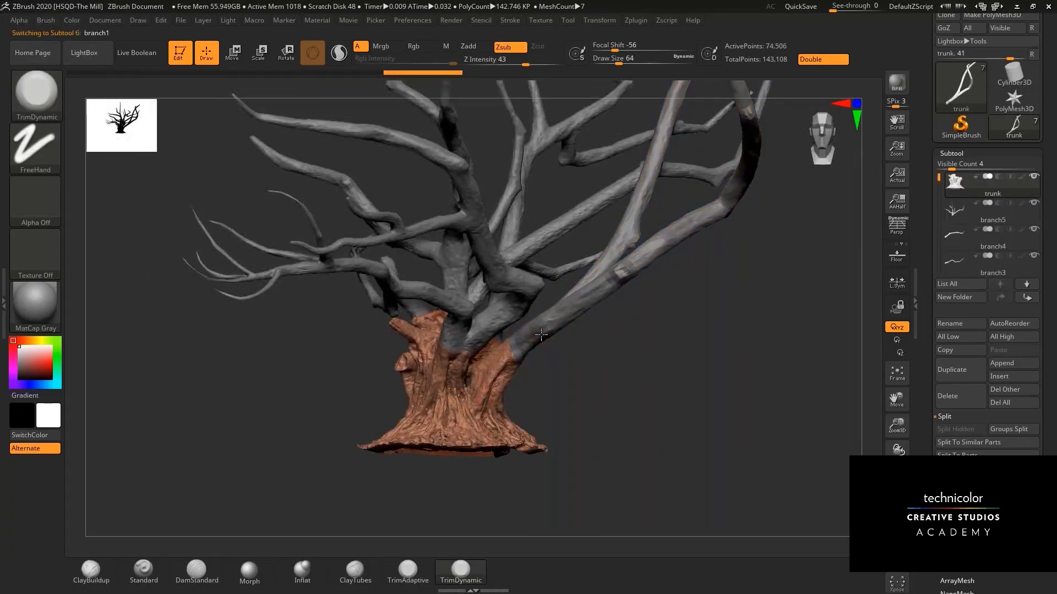
pyautogui.keyDown('alt'); pyautogui.click(541, 335); pyautogui.keyUp('alt')
pyautogui.moveTo(587, 353); pyautogui.dragTo(647, 380)
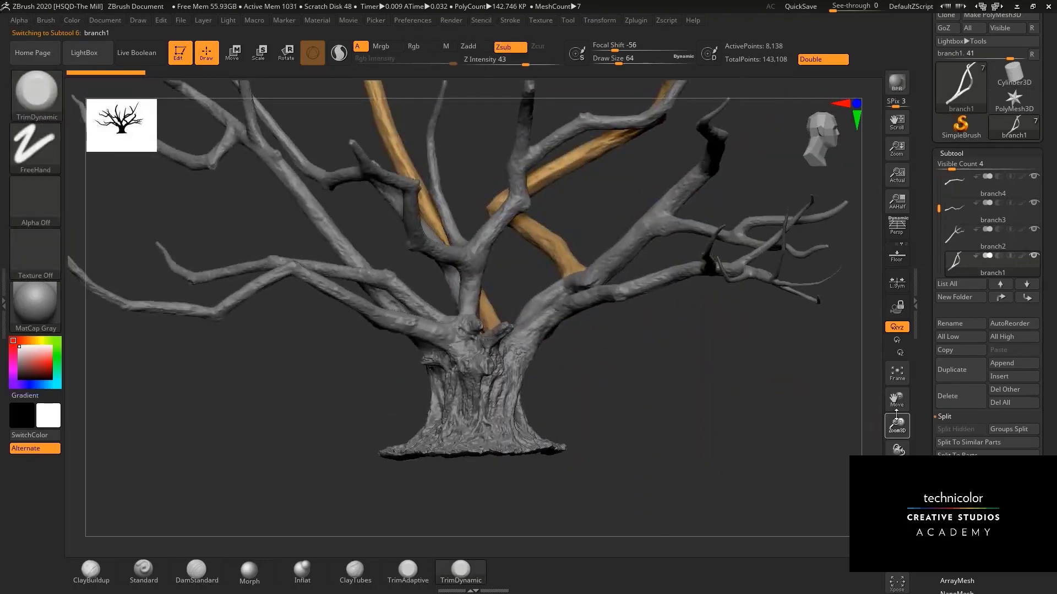
pyautogui.moveTo(896, 415); pyautogui.dragTo(896, 435)
pyautogui.keyDown('alt'); pyautogui.moveTo(719, 394); pyautogui.dragTo(698, 384); pyautogui.keyUp('alt')
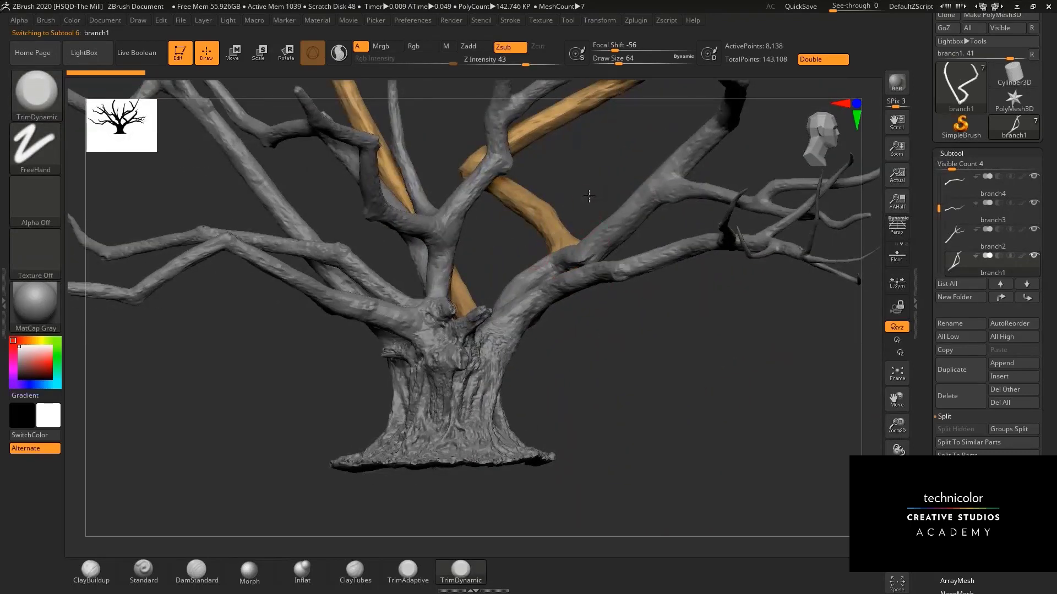
pyautogui.moveTo(589, 195); pyautogui.dragTo(664, 239)
pyautogui.moveTo(897, 427)
pyautogui.mouseDown()
pyautogui.moveTo(897, 407)
pyautogui.moveTo(879, 395)
pyautogui.moveTo(691, 396)
pyautogui.moveTo(681, 365)
pyautogui.mouseUp()
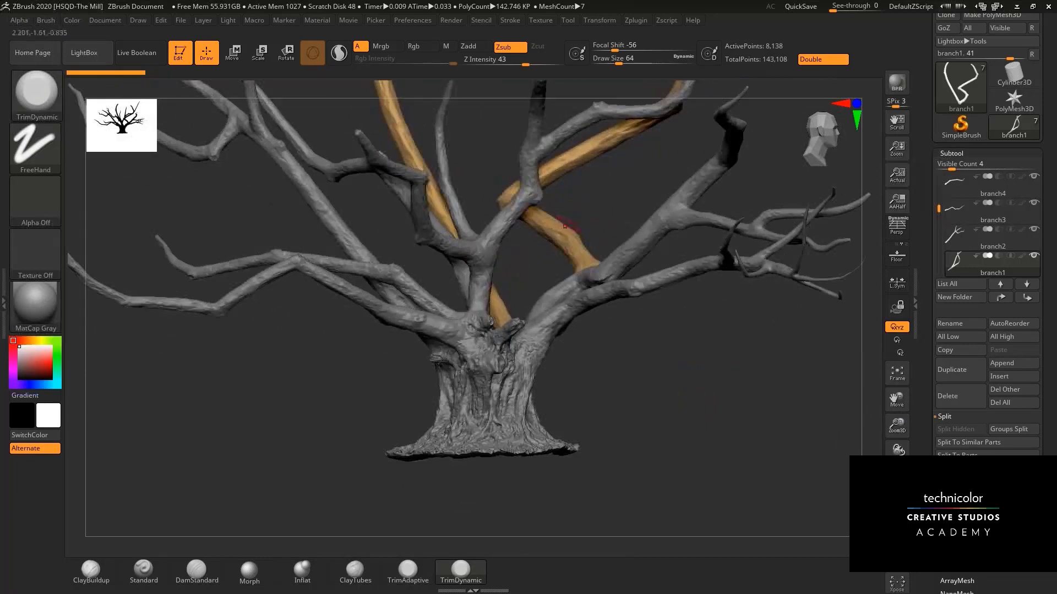
pyautogui.keyDown('alt'); pyautogui.moveTo(608, 223); pyautogui.dragTo(685, 318); pyautogui.keyUp('alt')
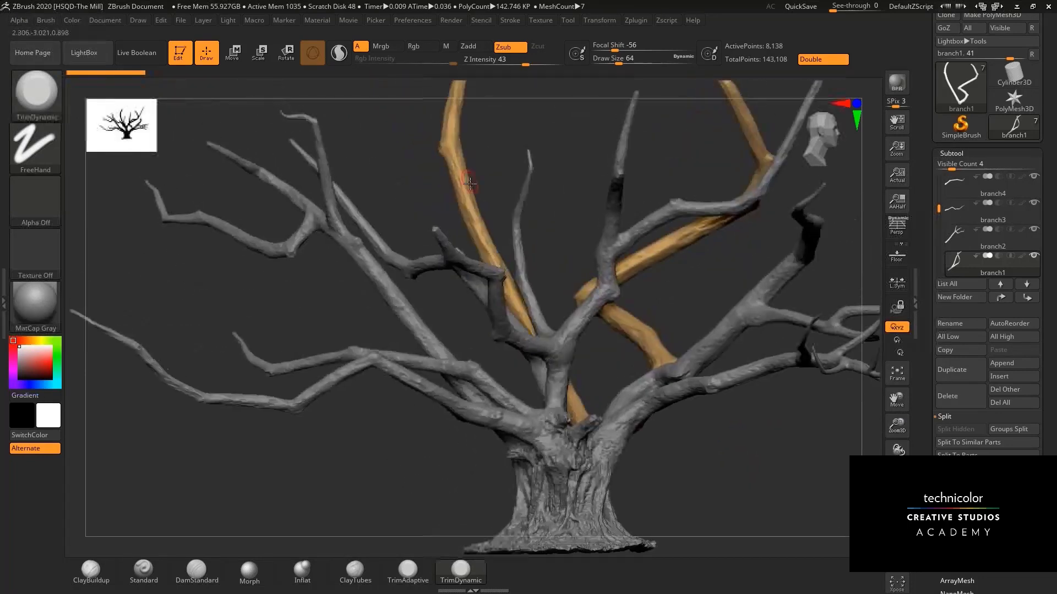
# Activate the branch2 subtool, and switch to the long, low branch3 subtool.
pyautogui.keyDown('alt'); pyautogui.moveTo(396, 313); pyautogui.dragTo(417, 286); pyautogui.keyUp('alt')
pyautogui.keyDown('alt'); pyautogui.click(437, 287); pyautogui.keyUp('alt')
pyautogui.keyDown('alt'); pyautogui.moveTo(456, 249); pyautogui.dragTo(460, 215); pyautogui.keyUp('alt')
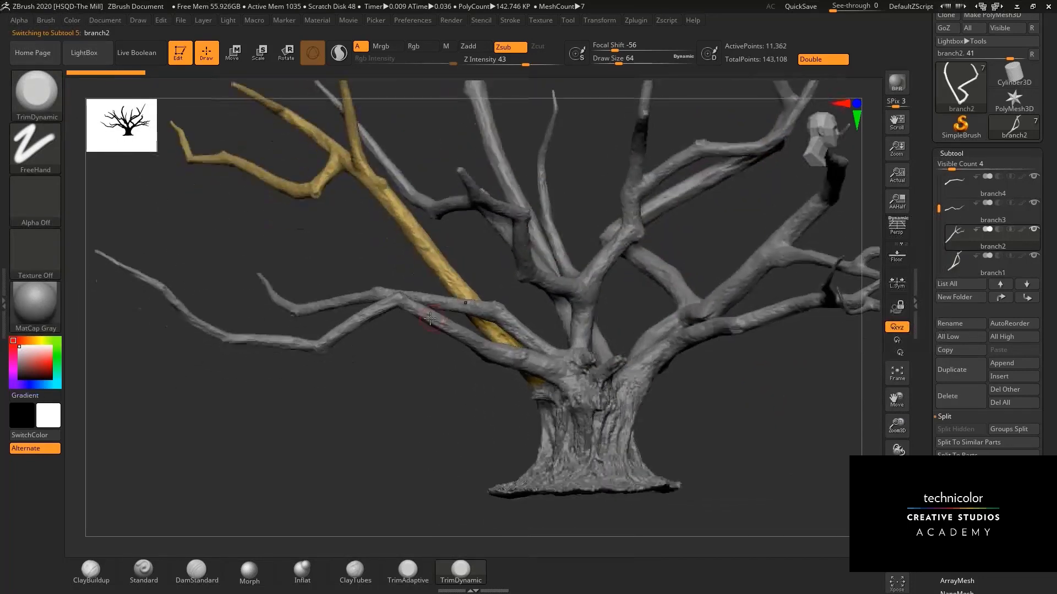
pyautogui.keyDown('alt'); pyautogui.click(430, 316); pyautogui.keyUp('alt')
pyautogui.keyDown('alt'); pyautogui.moveTo(730, 388); pyautogui.dragTo(656, 362); pyautogui.keyUp('alt')
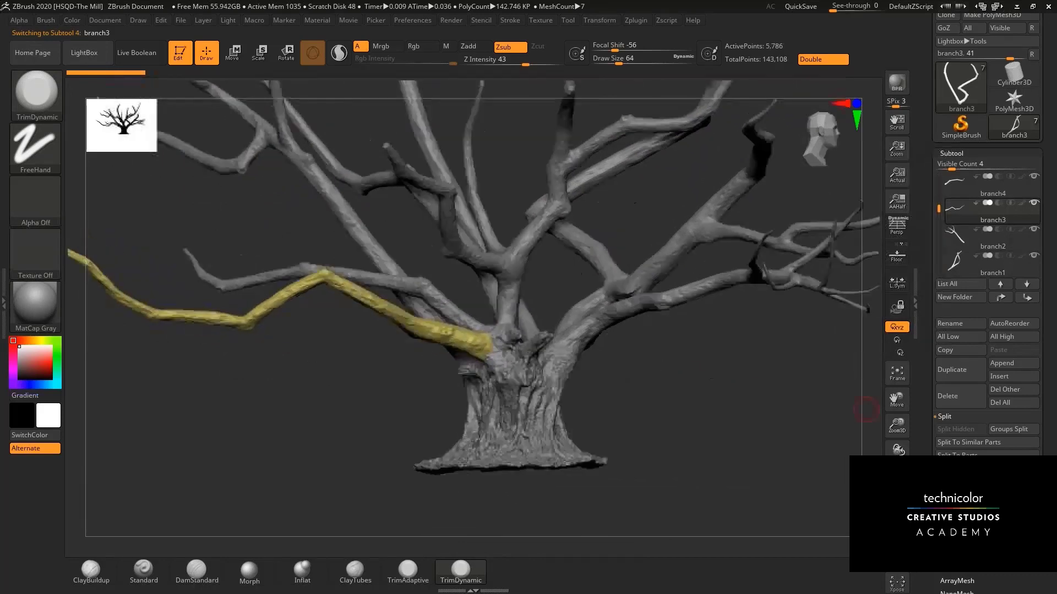
# Examine the junction of branch3 with the trunk and the surrounding branches.
pyautogui.keyDown('alt'); pyautogui.moveTo(866, 409); pyautogui.dragTo(842, 444); pyautogui.keyUp('alt')
pyautogui.keyDown('alt'); pyautogui.moveTo(771, 381); pyautogui.dragTo(693, 335); pyautogui.keyUp('alt')
pyautogui.keyDown('alt'); pyautogui.moveTo(834, 421); pyautogui.dragTo(905, 438); pyautogui.keyUp('alt')
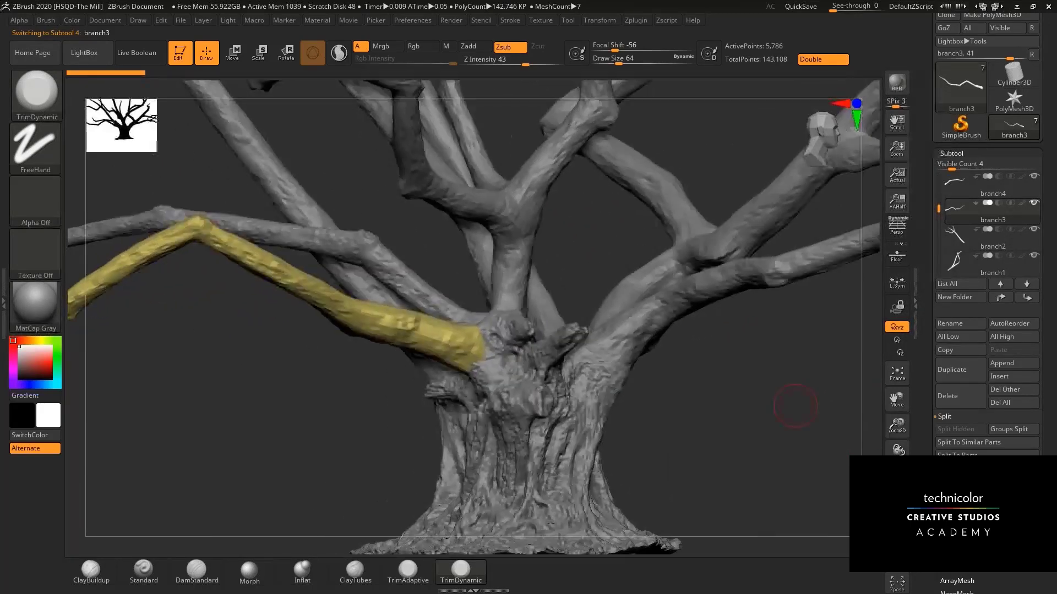
pyautogui.moveTo(732, 390)
pyautogui.mouseDown()
pyautogui.moveTo(631, 321)
pyautogui.moveTo(695, 341)
pyautogui.moveTo(625, 370)
pyautogui.moveTo(613, 345)
pyautogui.mouseUp()
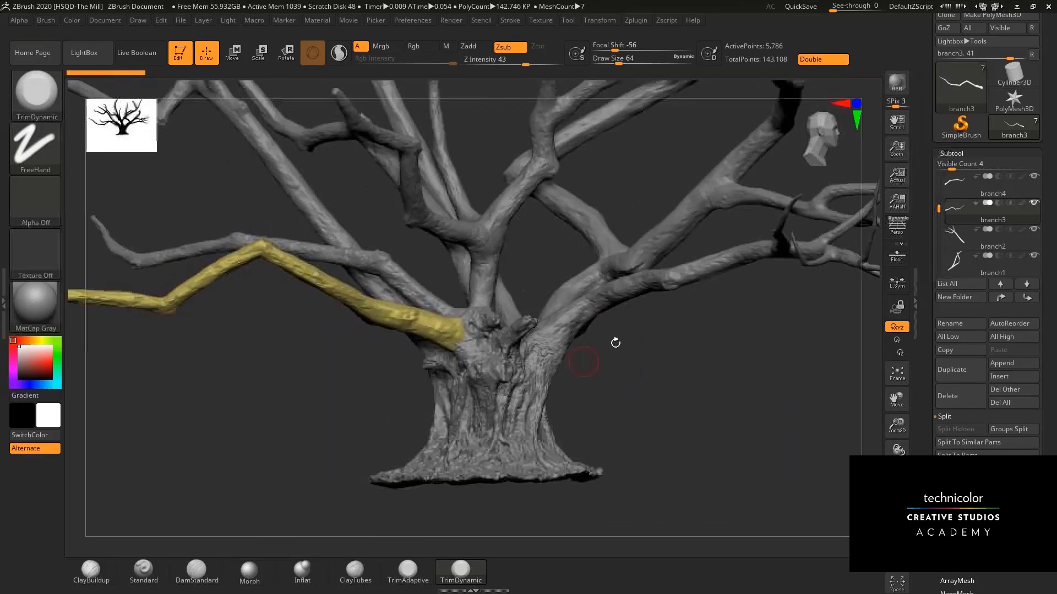
pyautogui.moveTo(897, 426); pyautogui.dragTo(897, 436)
pyautogui.moveTo(755, 413); pyautogui.dragTo(620, 204)
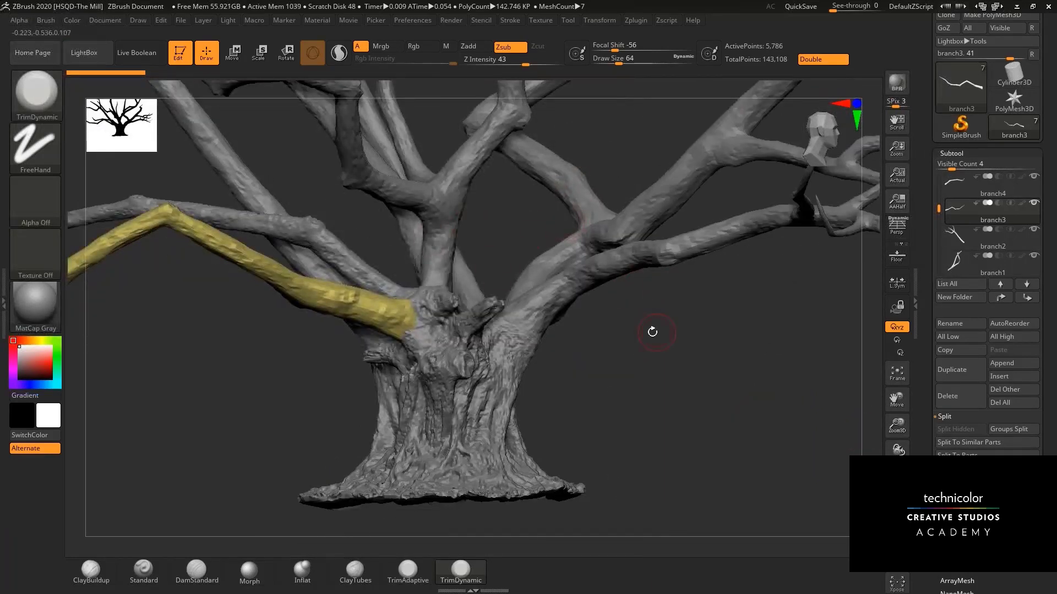
pyautogui.moveTo(897, 427); pyautogui.dragTo(897, 405)
pyautogui.keyDown('alt'); pyautogui.moveTo(684, 389); pyautogui.dragTo(732, 394); pyautogui.keyUp('alt')
# Open the UV Map settings for the branch3 subtool.
pyautogui.moveTo(926, 378); pyautogui.dragTo(924, 301)
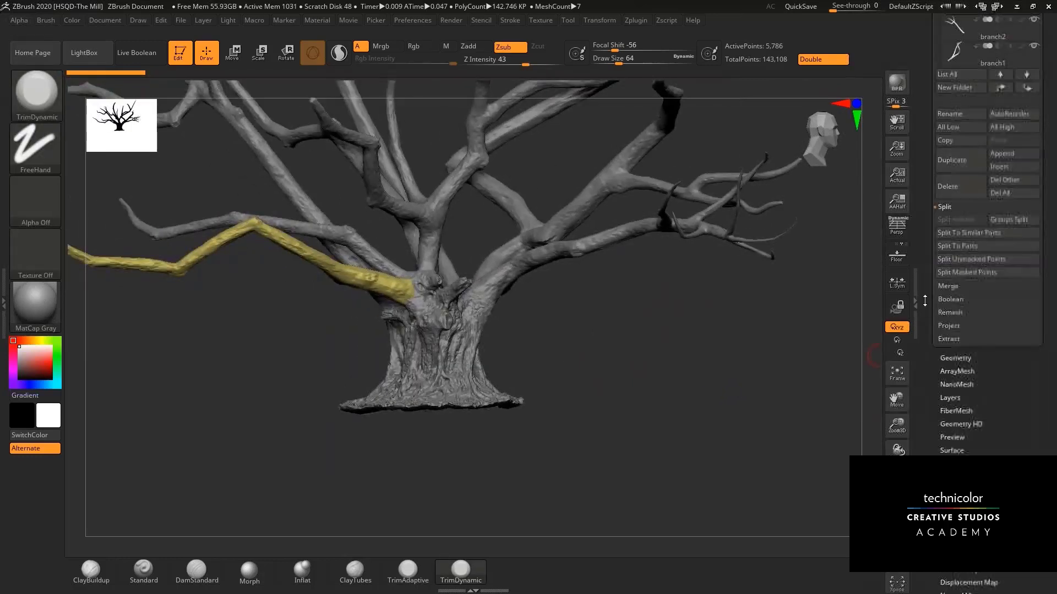
pyautogui.scroll(-4, 924, 300)
pyautogui.moveTo(961, 391); pyautogui.dragTo(970, 397)
pyautogui.moveTo(936, 358); pyautogui.dragTo(935, 351)
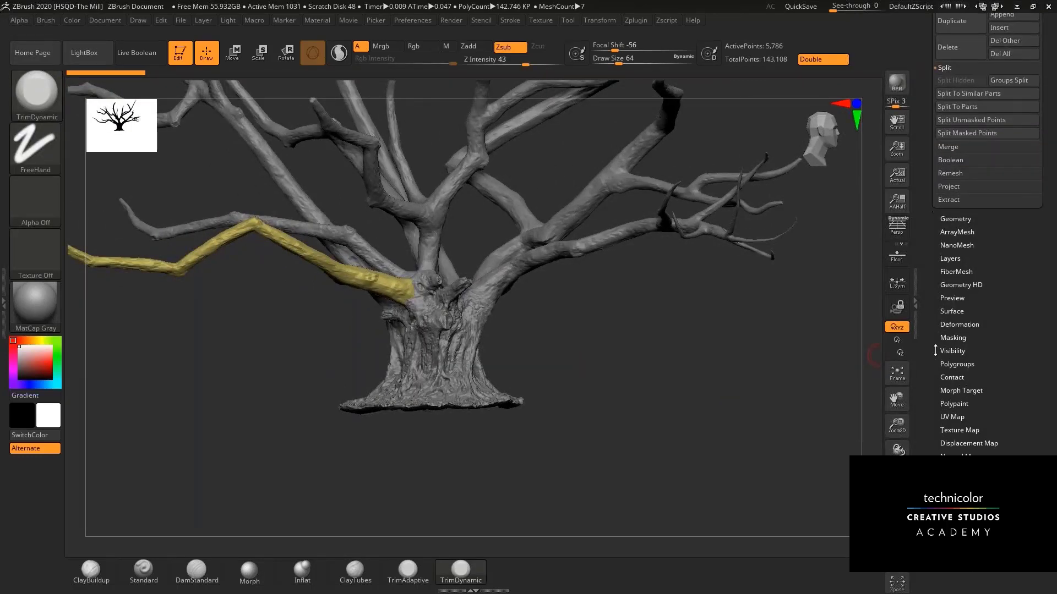
pyautogui.scroll(-3, 981, 363)
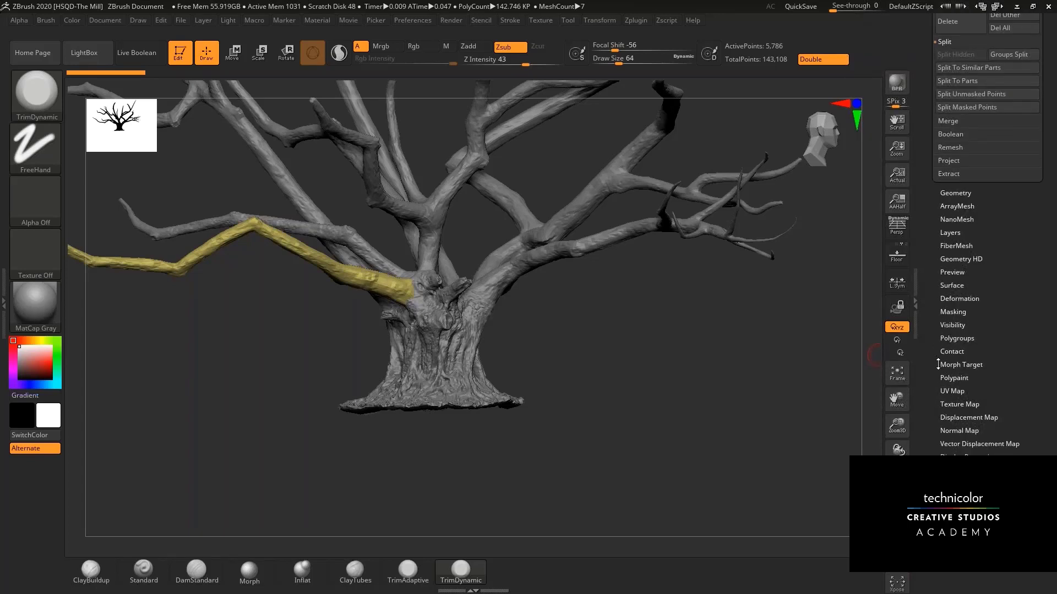
pyautogui.scroll(1, 943, 344)
pyautogui.scroll(1, 948, 331)
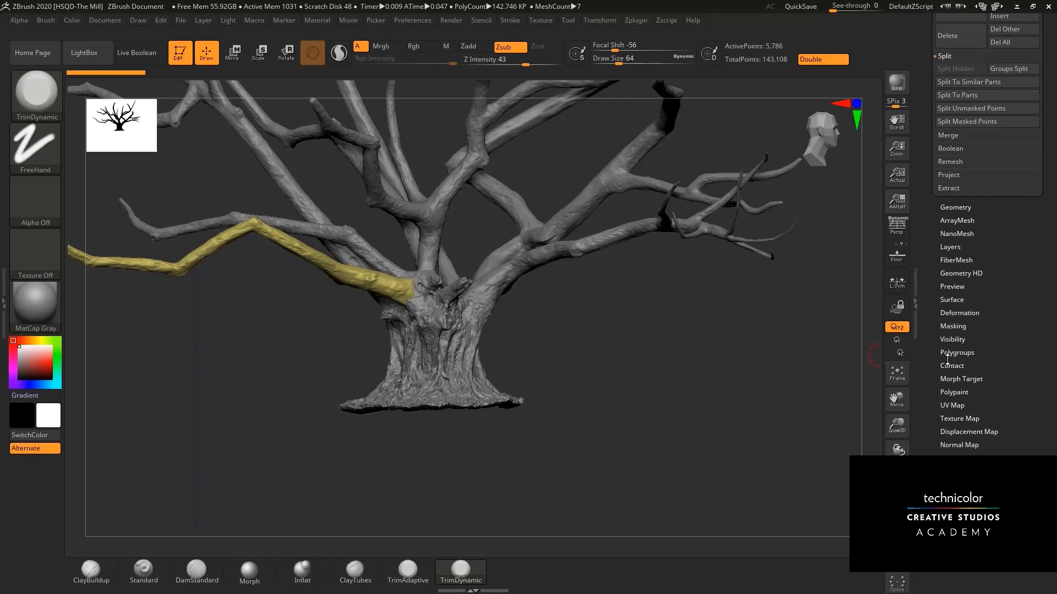
pyautogui.moveTo(939, 402); pyautogui.dragTo(952, 355)
pyautogui.click(952, 355)
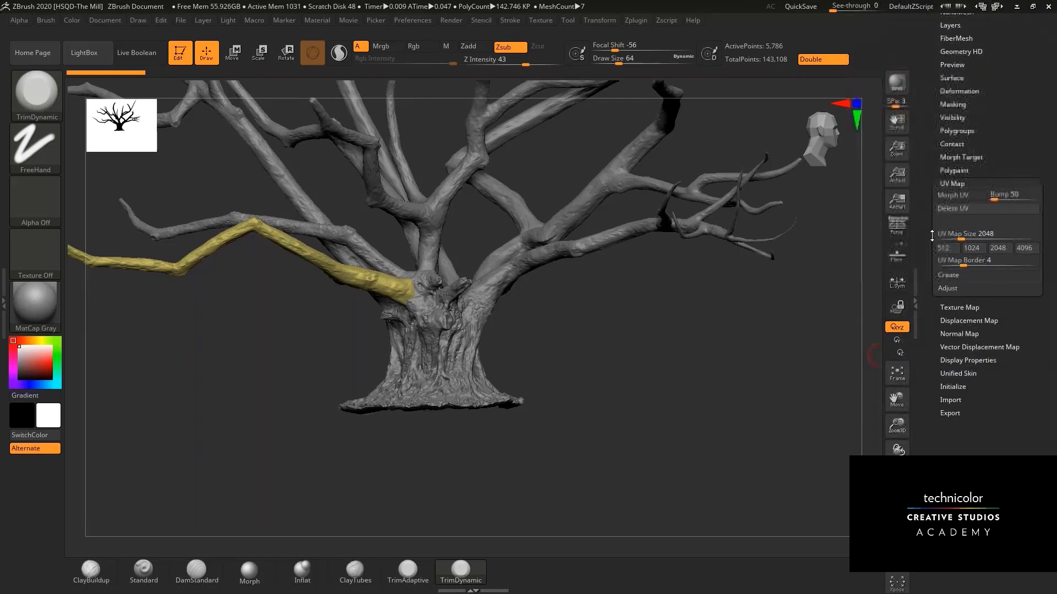
# Morph branch3 into its flat UV layout with Morph UV and inspect the UV shells using transparency and Solo mode.
pyautogui.click(954, 199)
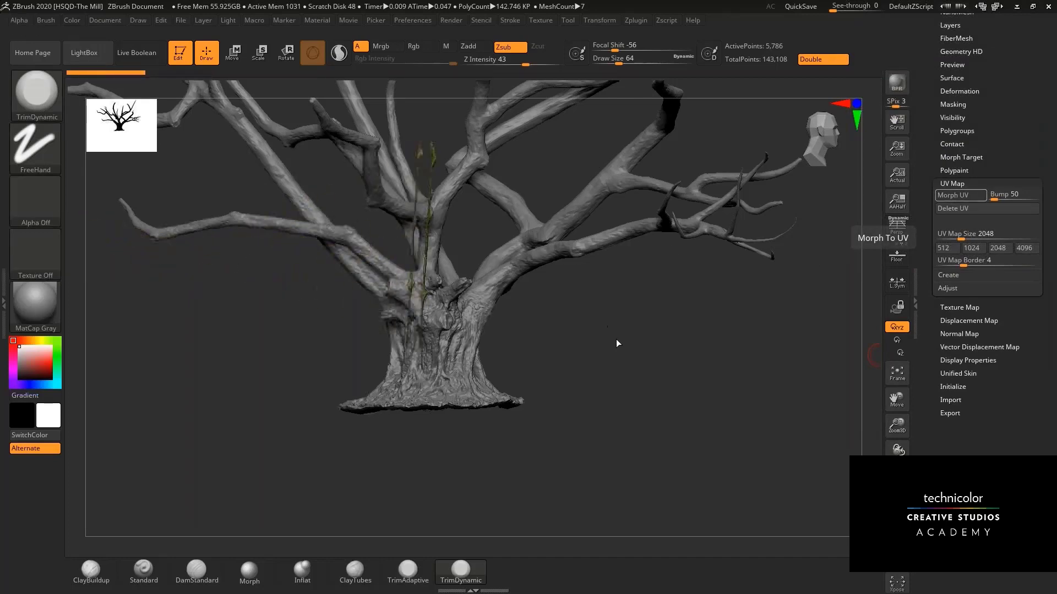
pyautogui.moveTo(636, 341); pyautogui.dragTo(610, 172)
pyautogui.click(121, 115)
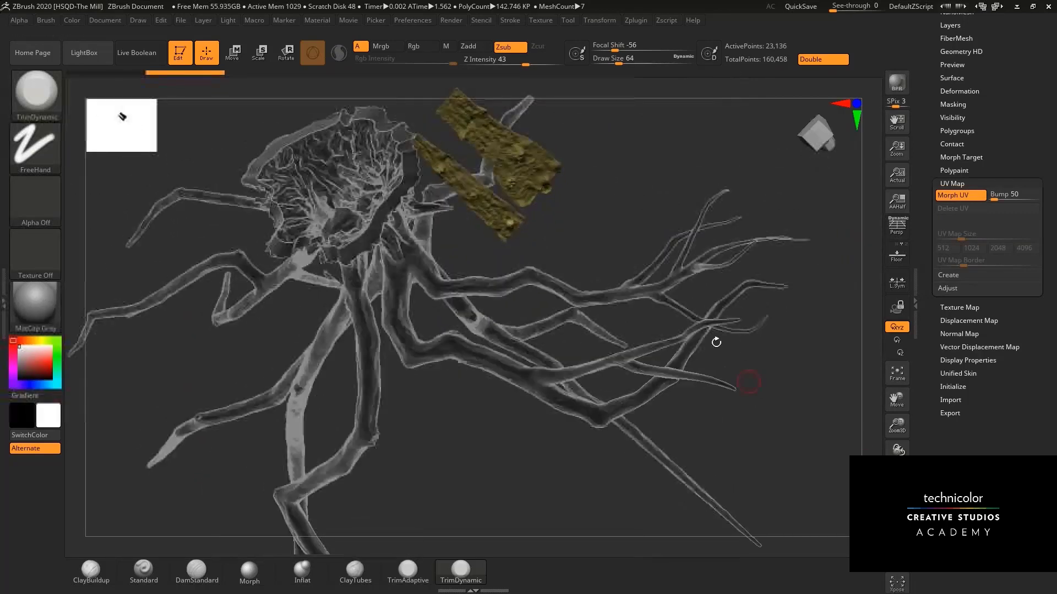
pyautogui.click(897, 505)
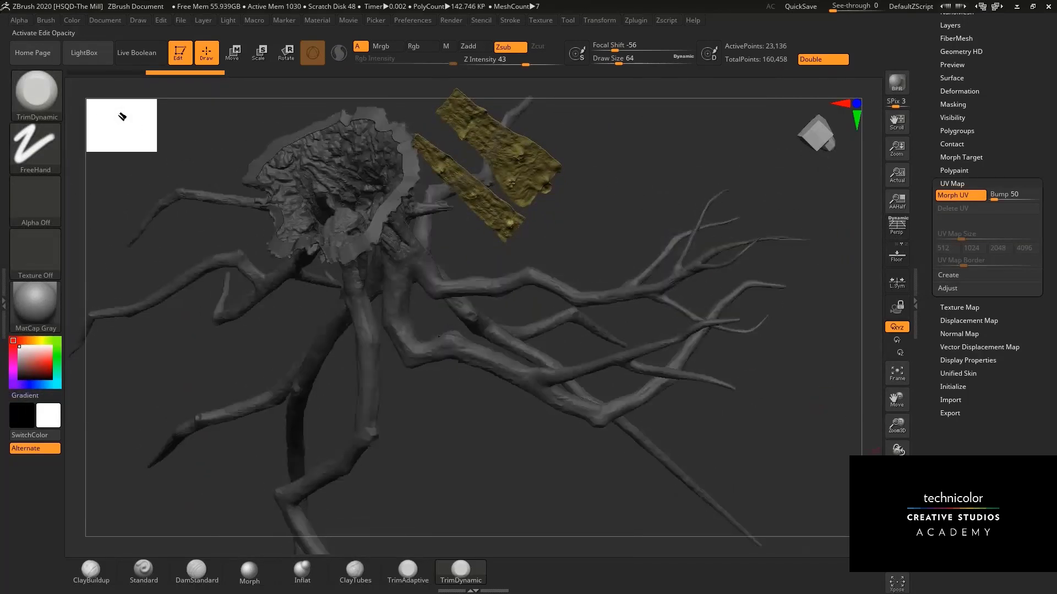
pyautogui.click(897, 554)
pyautogui.moveTo(691, 347); pyautogui.dragTo(642, 280)
pyautogui.moveTo(660, 337); pyautogui.dragTo(457, 401)
# Morph branch3 back from its UV layout to its 3D shape, and turn off transparency and the polyframe display.
pyautogui.click(949, 195)
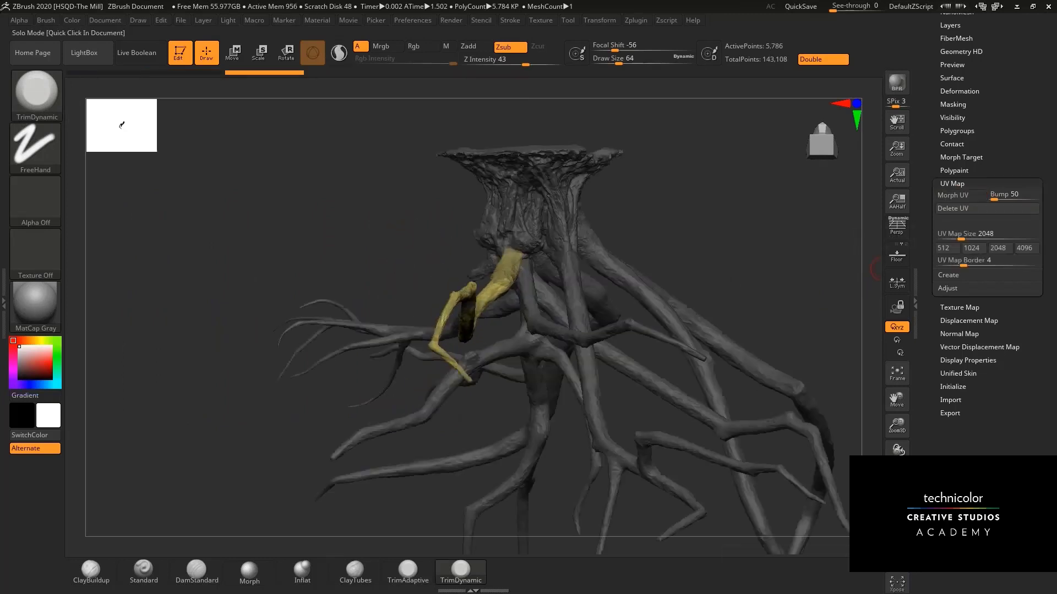
pyautogui.moveTo(689, 261); pyautogui.dragTo(837, 380)
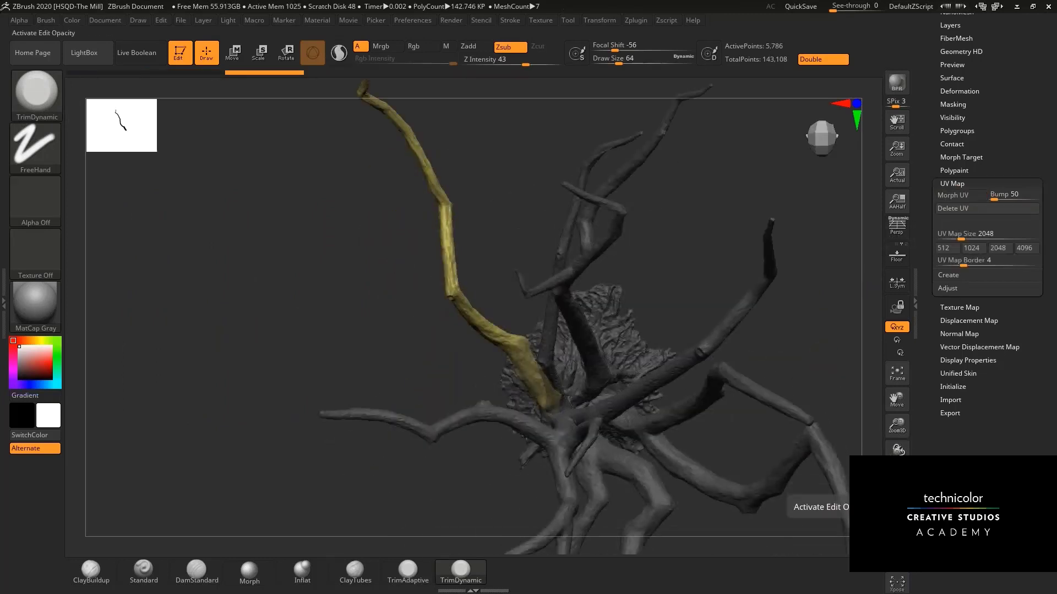
pyautogui.click(896, 504)
pyautogui.click(897, 476)
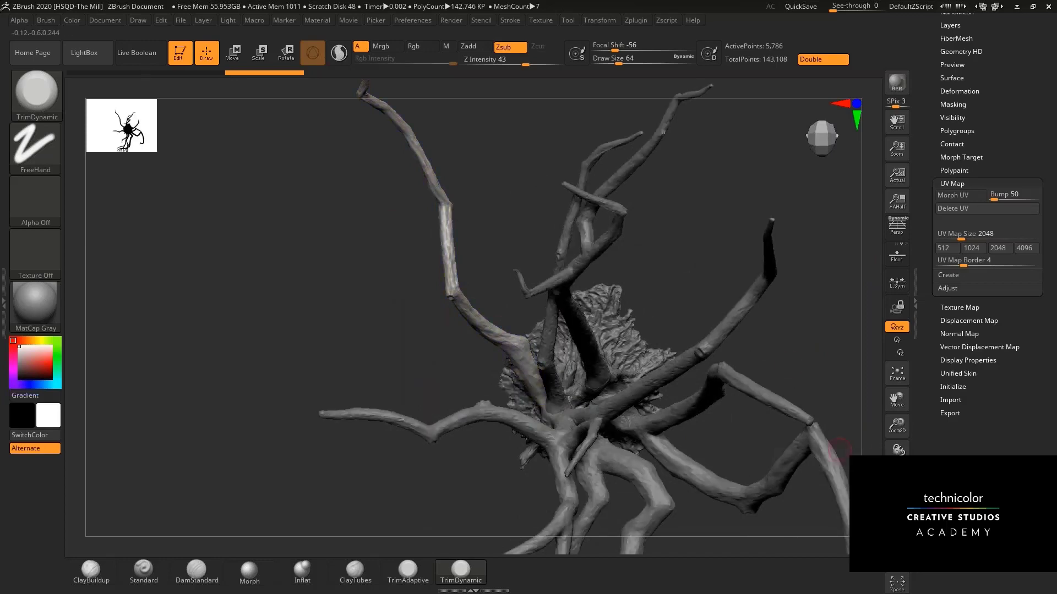
# Look over the whole tree and make the trunk the active subtool.
pyautogui.moveTo(698, 266)
pyautogui.mouseDown()
pyautogui.moveTo(698, 177)
pyautogui.moveTo(781, 288)
pyautogui.moveTo(681, 359)
pyautogui.moveTo(731, 397)
pyautogui.mouseUp()
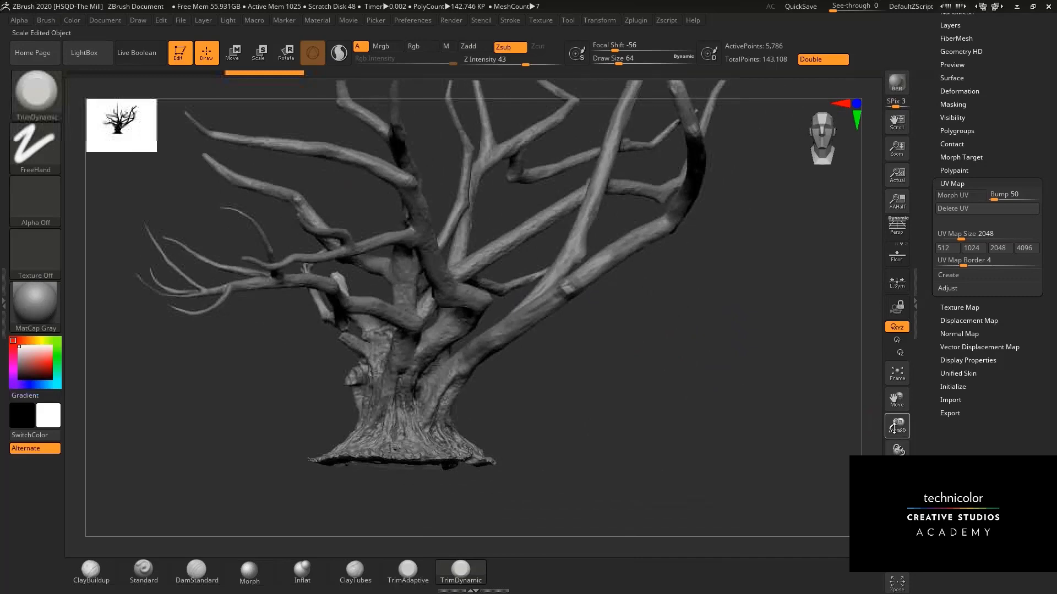
pyautogui.moveTo(897, 426)
pyautogui.mouseDown()
pyautogui.moveTo(694, 438)
pyautogui.moveTo(698, 316)
pyautogui.mouseUp()
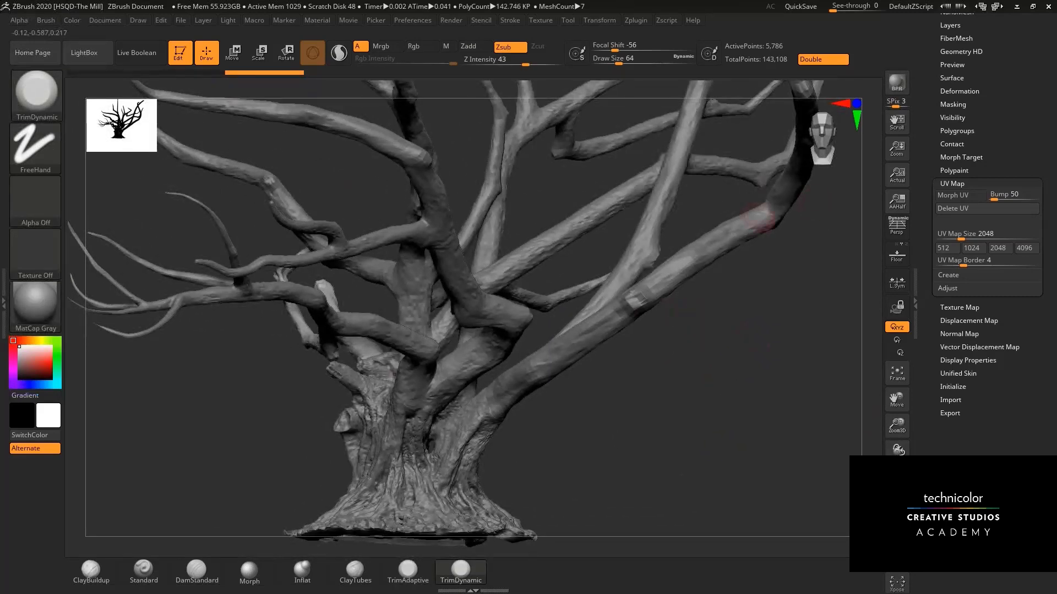
pyautogui.moveTo(730, 364); pyautogui.dragTo(576, 361)
pyautogui.moveTo(897, 424); pyautogui.dragTo(897, 479)
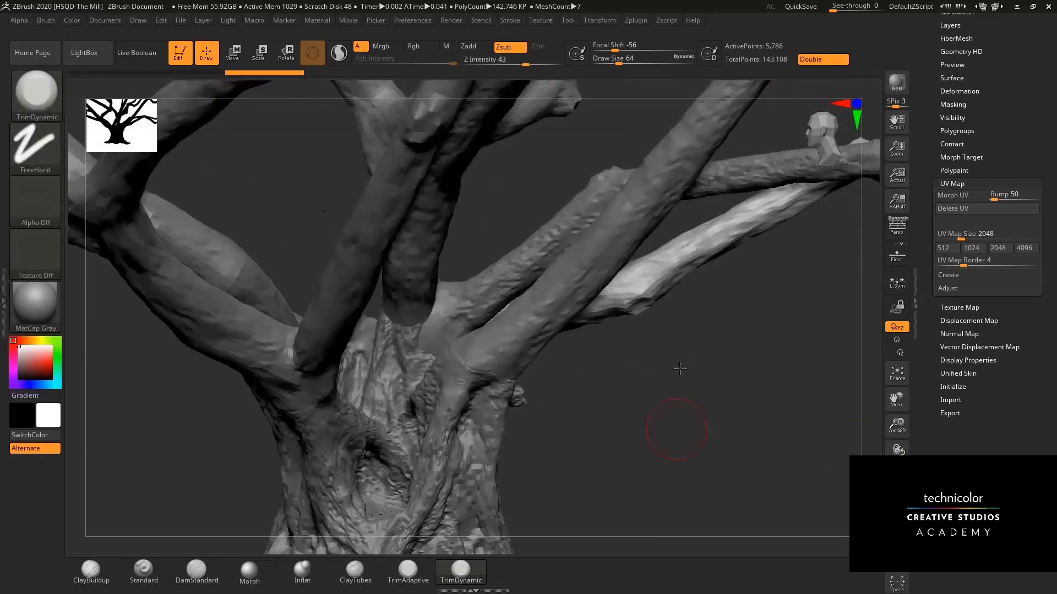
pyautogui.keyDown('alt'); pyautogui.moveTo(681, 371); pyautogui.dragTo(790, 181); pyautogui.keyUp('alt')
pyautogui.keyDown('alt'); pyautogui.click(550, 325); pyautogui.keyUp('alt')
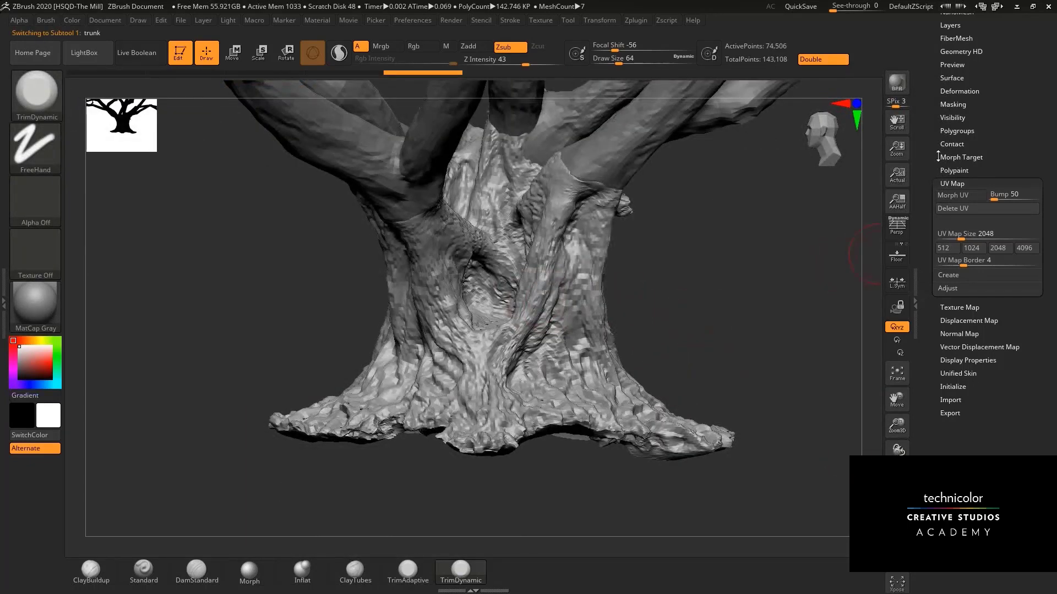
# Subdivide the trunk's geometry up to subdivision level 5.
pyautogui.moveTo(680, 288); pyautogui.dragTo(773, 251)
pyautogui.scroll(5, 950, 119)
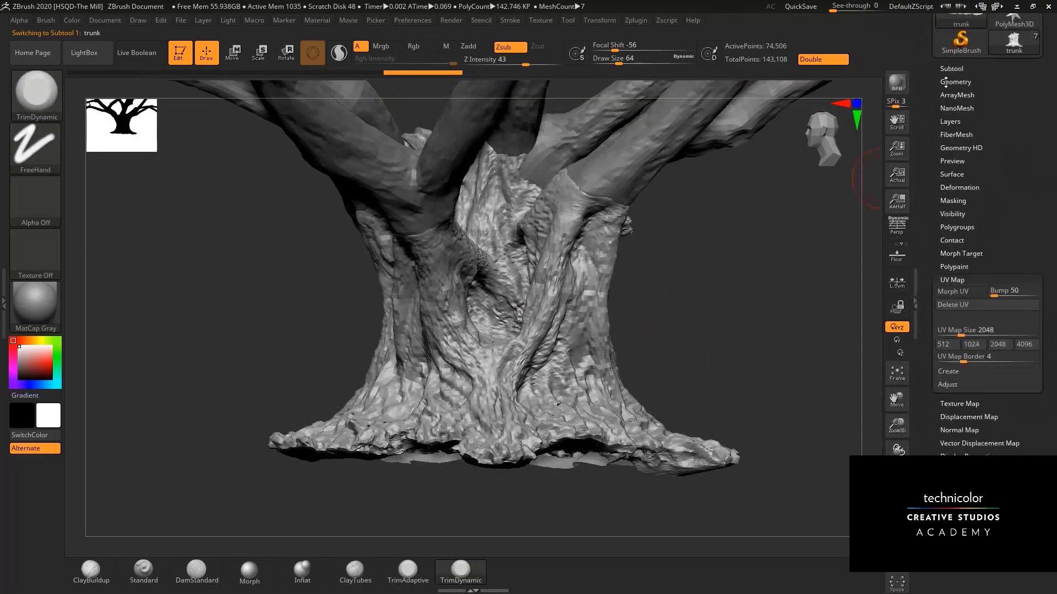
pyautogui.click(946, 82)
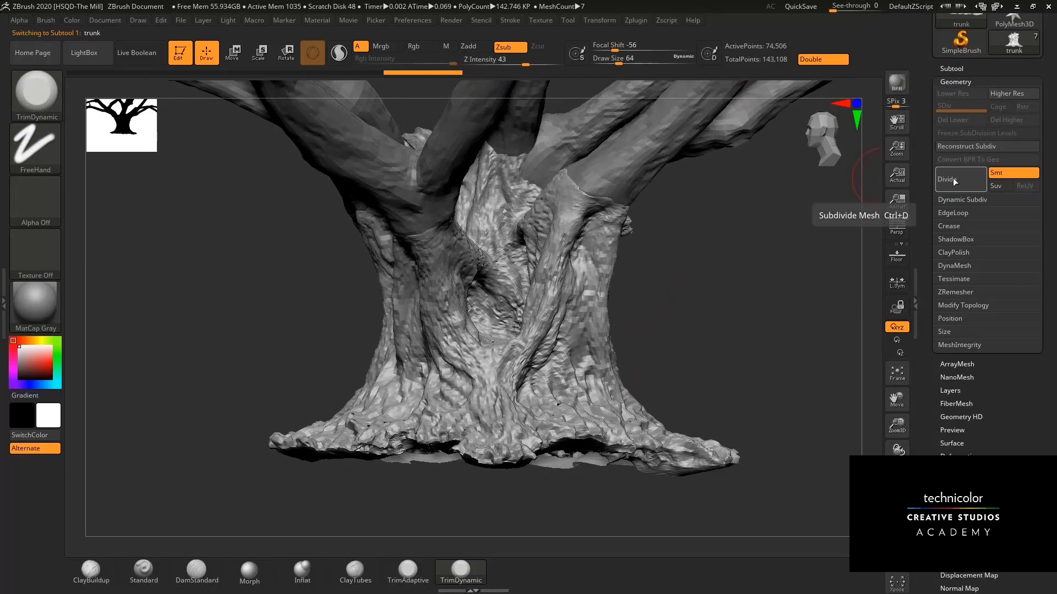
pyautogui.hotkey('ctrl', 'd')
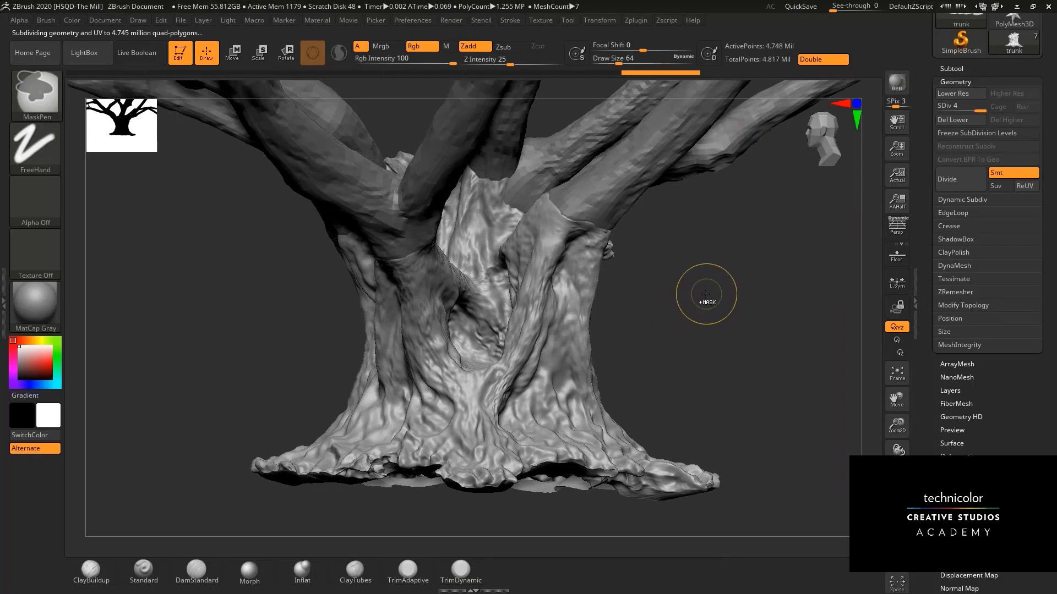
pyautogui.hotkey('ctrl', 'd')
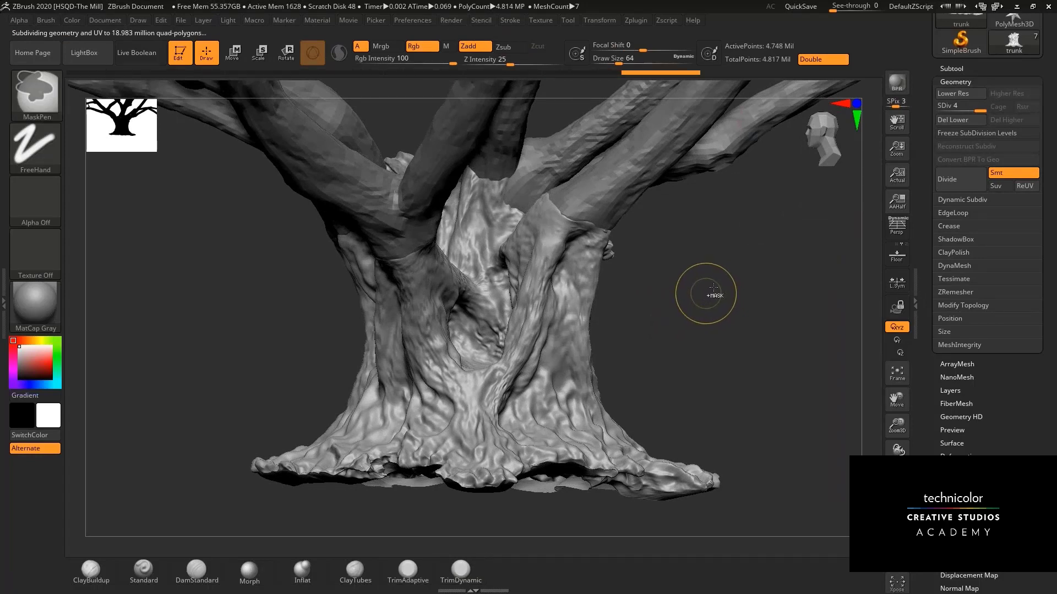
# Inspect the subdivided bark surface up close and lower the trunk to subdivision level 3.
pyautogui.moveTo(657, 269); pyautogui.dragTo(608, 295)
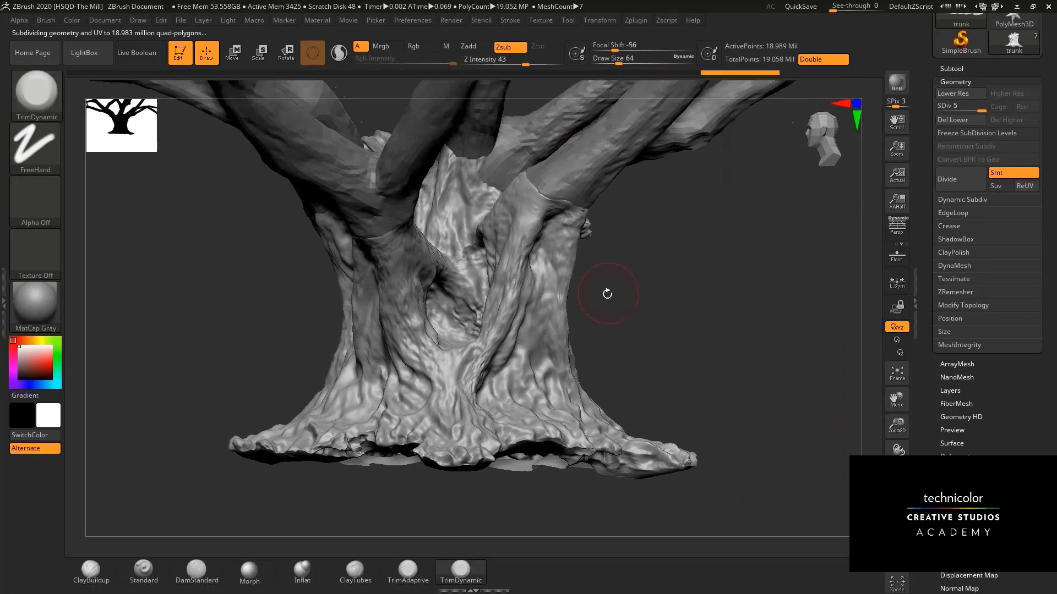
pyautogui.moveTo(899, 433); pyautogui.dragTo(710, 335)
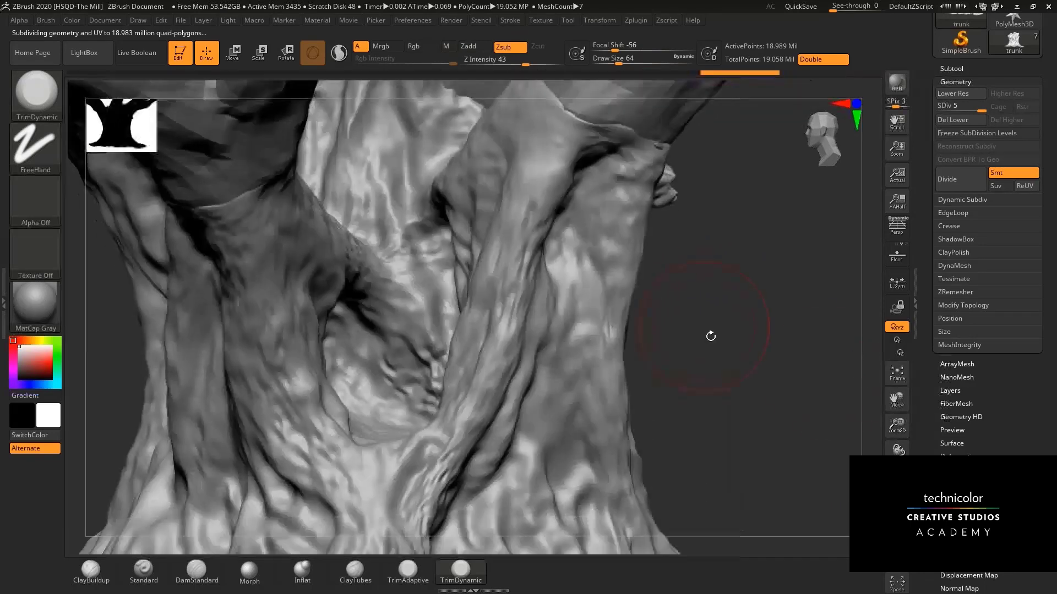
pyautogui.moveTo(896, 421); pyautogui.dragTo(754, 391)
pyautogui.keyDown('alt'); pyautogui.moveTo(717, 252); pyautogui.dragTo(686, 280); pyautogui.keyUp('alt')
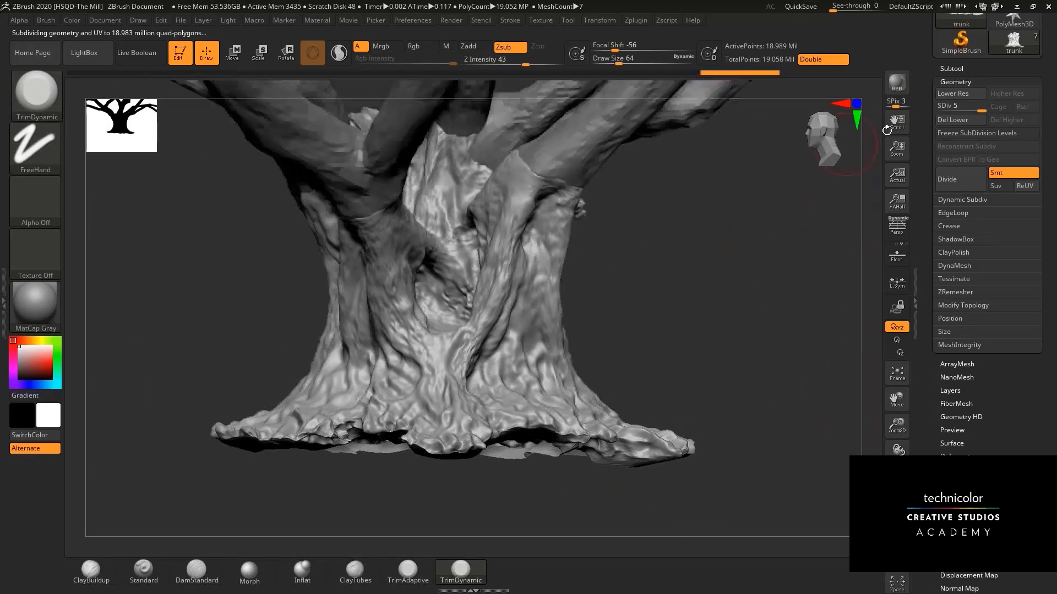
pyautogui.moveTo(980, 107); pyautogui.dragTo(972, 106)
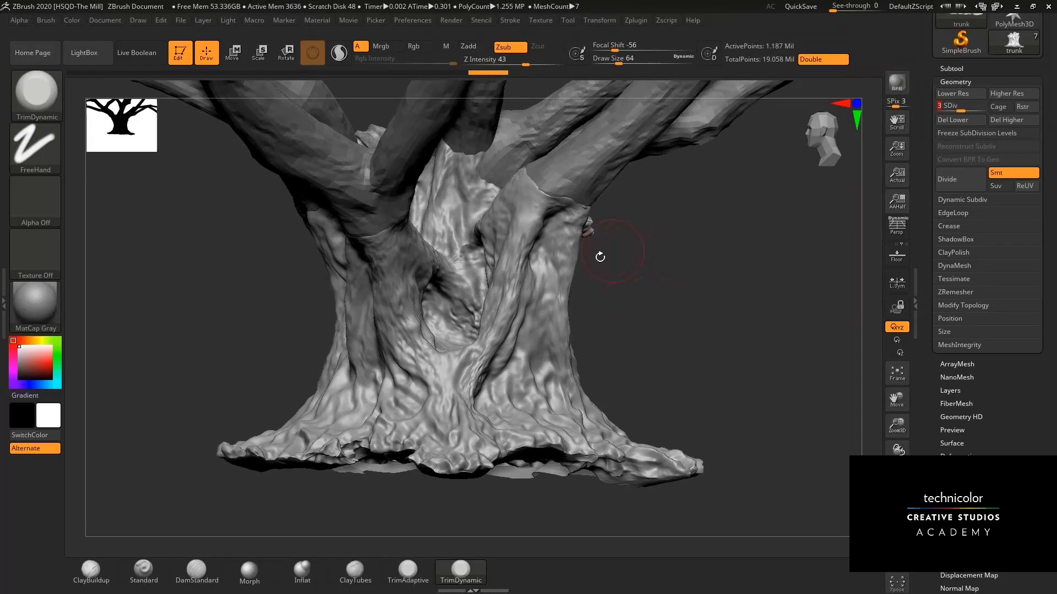
# Select the Standard brush, set its draw size to 23, and look around the trunk.
pyautogui.moveTo(600, 257); pyautogui.dragTo(584, 244)
pyautogui.moveTo(906, 438)
pyautogui.keyDown('alt'); pyautogui.mouseDown()
pyautogui.moveTo(720, 276)
pyautogui.moveTo(727, 259)
pyautogui.moveTo(897, 427)
pyautogui.moveTo(735, 403)
pyautogui.moveTo(224, 288)
pyautogui.mouseUp(); pyautogui.keyUp('alt')
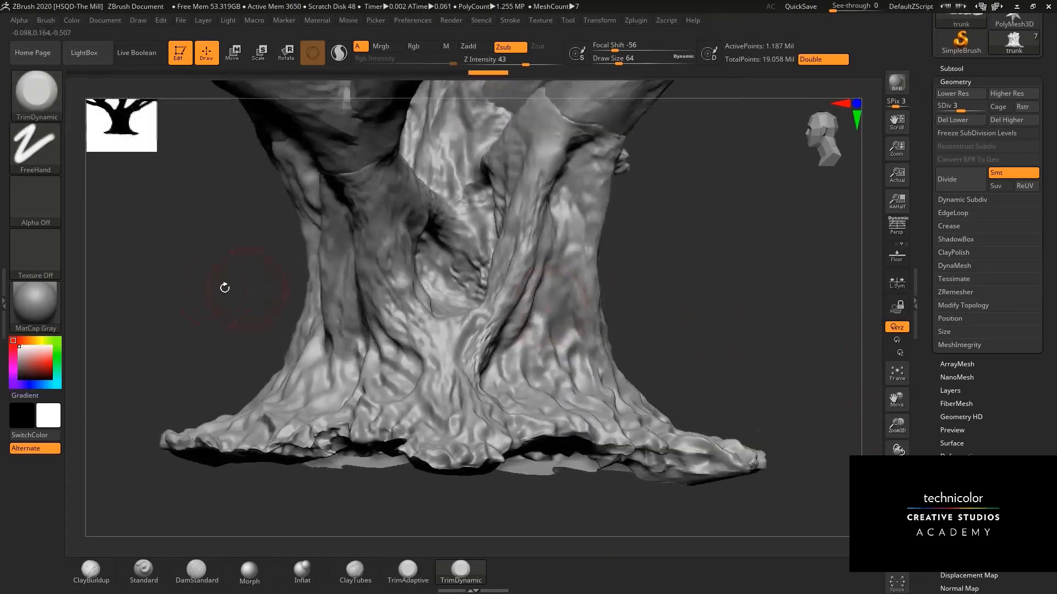
pyautogui.click(143, 570)
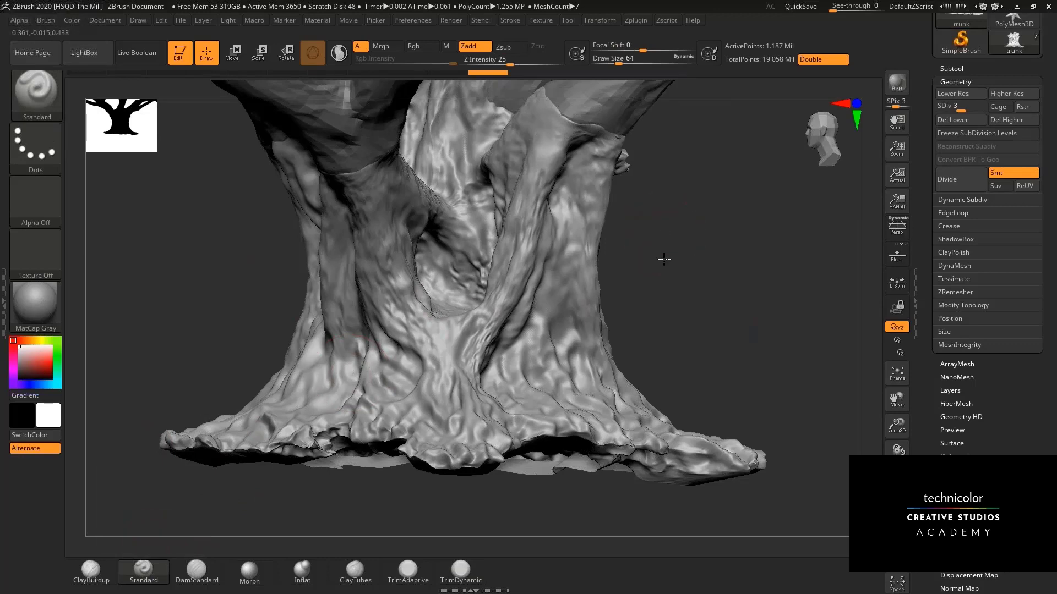
pyautogui.keyDown('alt'); pyautogui.moveTo(651, 269); pyautogui.dragTo(649, 309); pyautogui.keyUp('alt')
pyautogui.press('space')
pyautogui.moveTo(624, 253)
pyautogui.mouseDown()
pyautogui.moveTo(615, 254)
pyautogui.moveTo(622, 262)
pyautogui.moveTo(498, 205)
pyautogui.mouseUp()
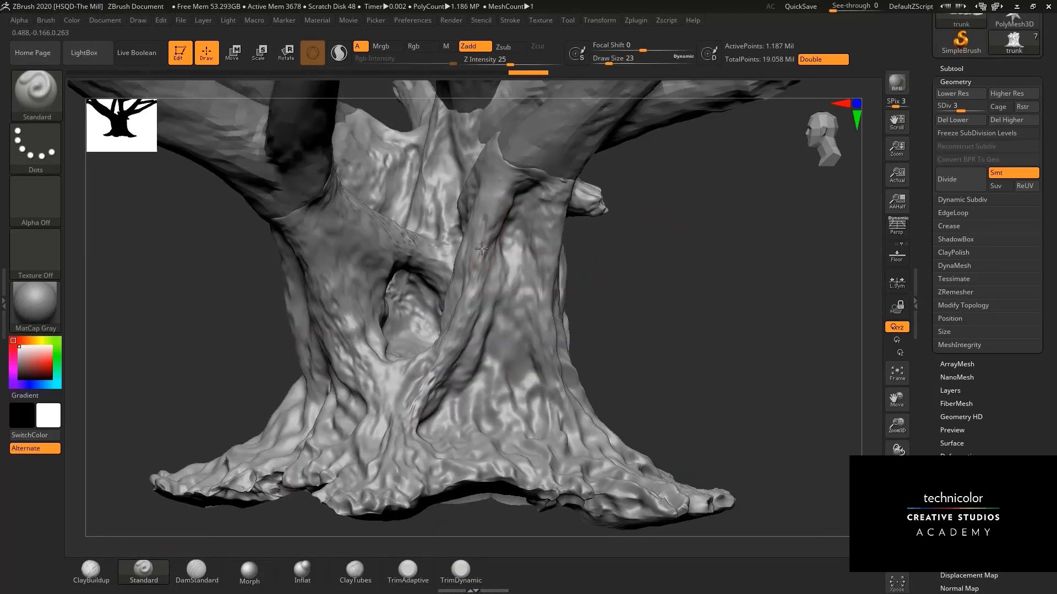
pyautogui.moveTo(623, 271); pyautogui.dragTo(589, 298)
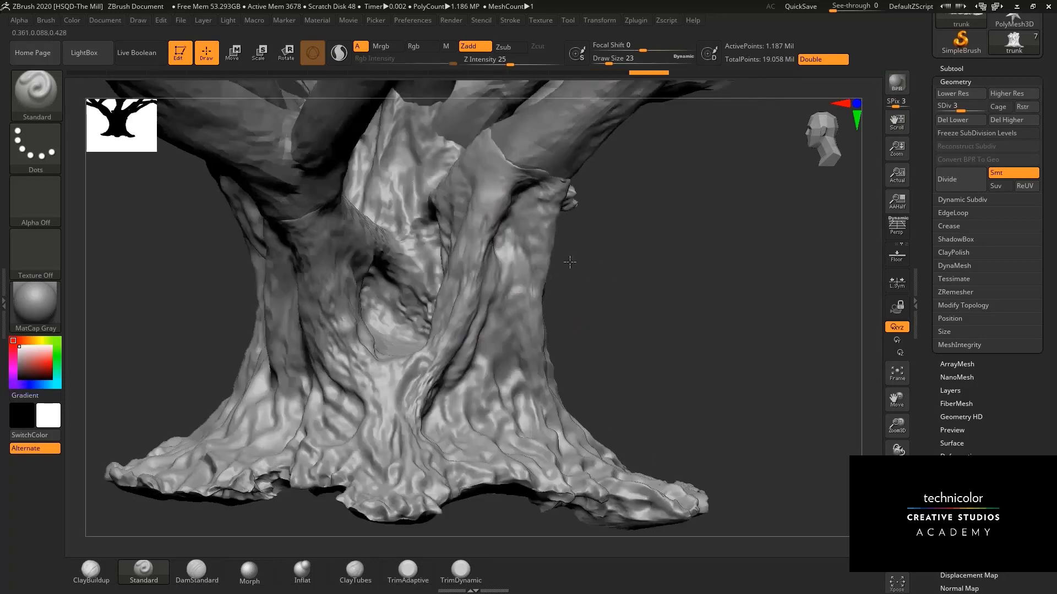
pyautogui.moveTo(570, 262)
pyautogui.mouseDown()
pyautogui.moveTo(556, 193)
pyautogui.moveTo(606, 220)
pyautogui.moveTo(656, 282)
pyautogui.moveTo(365, 371)
pyautogui.mouseUp()
# Switch to the ClayBuildup brush and work over the upper trunk where the branches join it, using Smooth as needed.
pyautogui.click(91, 570)
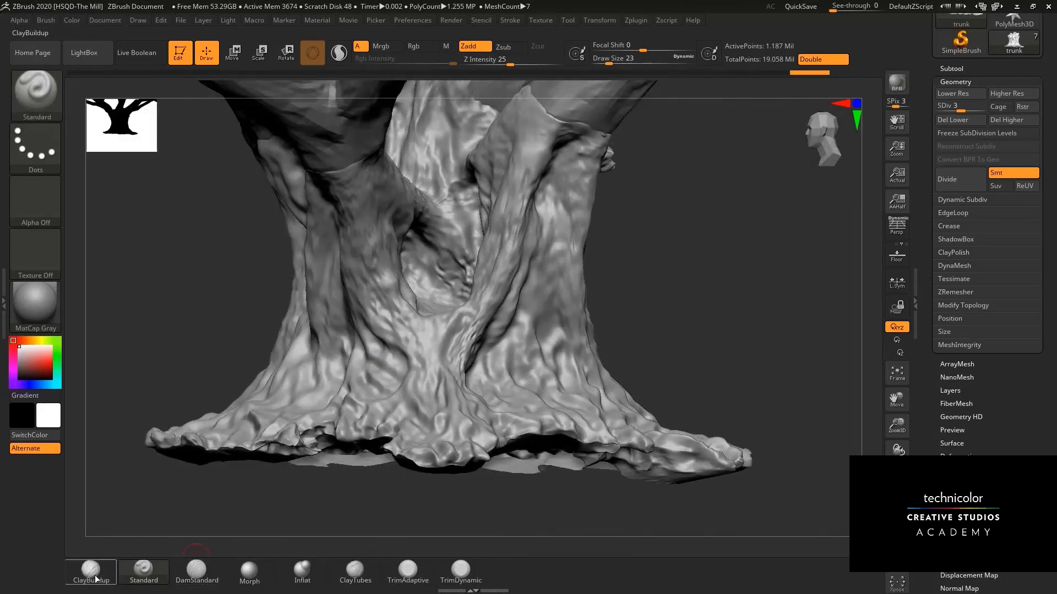
pyautogui.moveTo(345, 182); pyautogui.dragTo(348, 172)
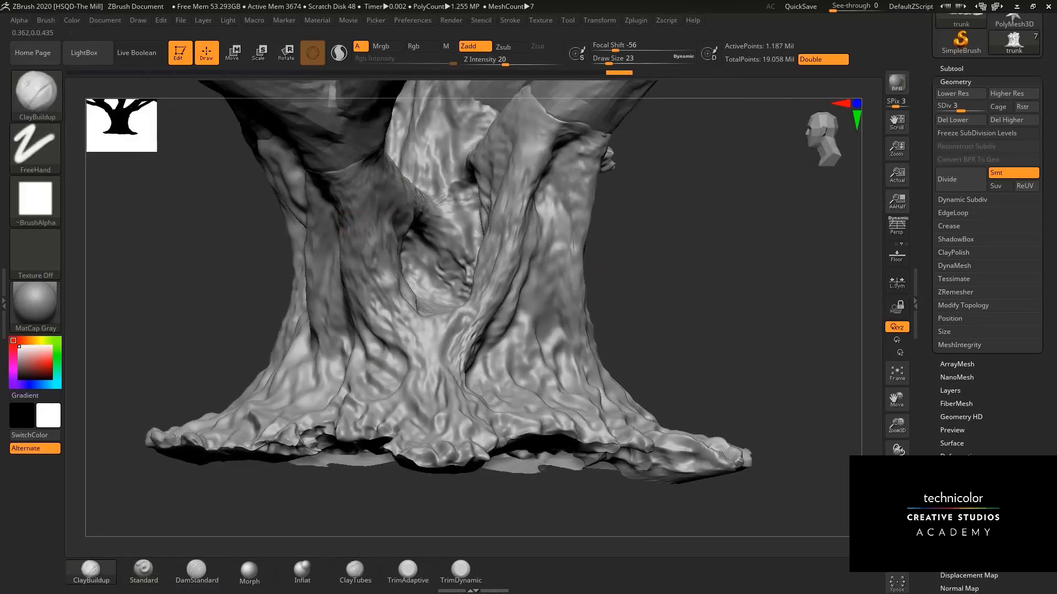
pyautogui.moveTo(652, 276); pyautogui.dragTo(695, 264)
pyautogui.moveTo(402, 192); pyautogui.dragTo(420, 177)
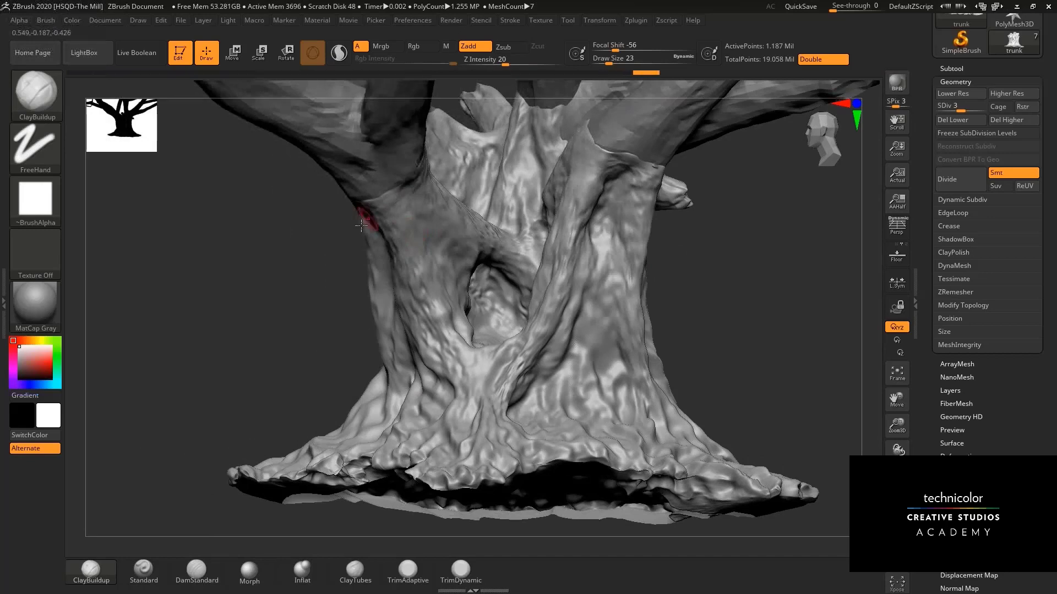
pyautogui.moveTo(327, 246)
pyautogui.mouseDown()
pyautogui.moveTo(361, 221)
pyautogui.moveTo(451, 229)
pyautogui.mouseUp()
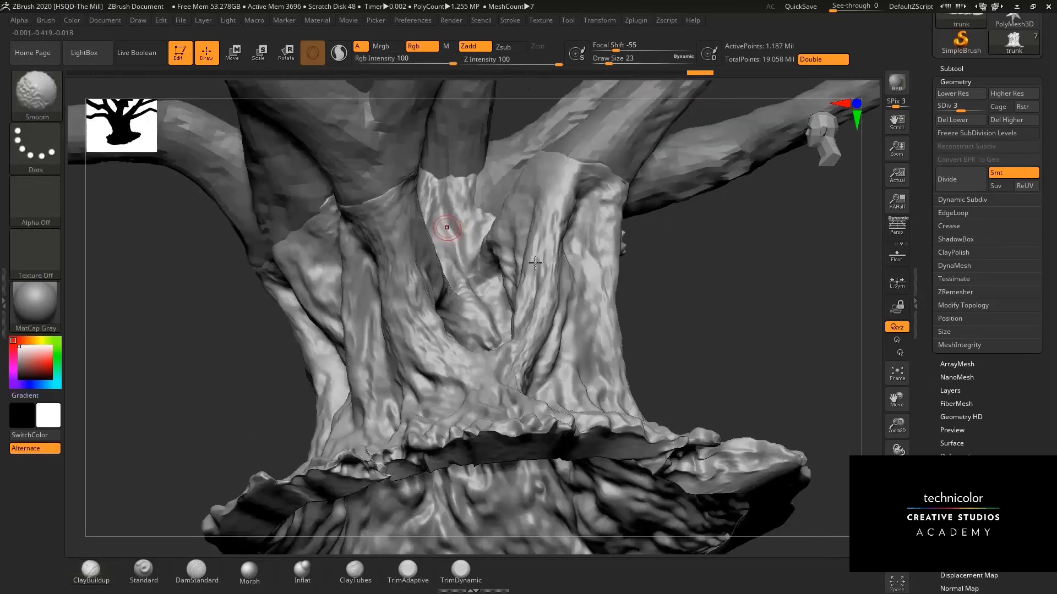
pyautogui.moveTo(665, 274)
pyautogui.mouseDown()
pyautogui.moveTo(673, 289)
pyautogui.moveTo(743, 314)
pyautogui.moveTo(563, 252)
pyautogui.moveTo(566, 242)
pyautogui.moveTo(523, 216)
pyautogui.moveTo(529, 223)
pyautogui.mouseUp()
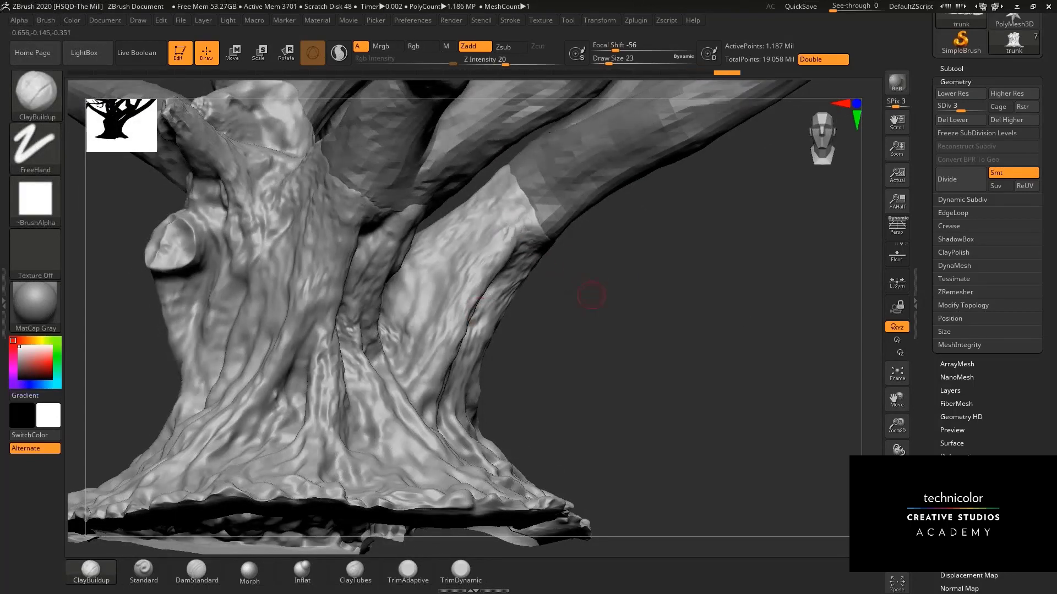
# Return the trunk to subdivision level 5 in its geometry settings.
pyautogui.moveTo(598, 300)
pyautogui.mouseDown()
pyautogui.moveTo(576, 265)
pyautogui.moveTo(617, 299)
pyautogui.moveTo(584, 314)
pyautogui.moveTo(633, 320)
pyautogui.mouseUp()
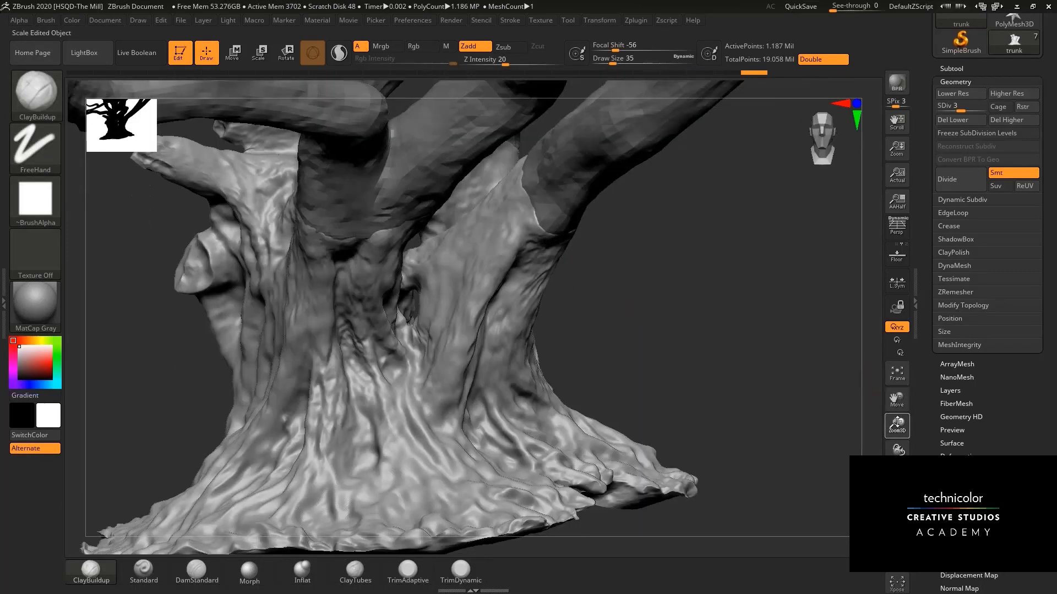
pyautogui.moveTo(897, 422); pyautogui.dragTo(886, 385)
pyautogui.moveTo(726, 336); pyautogui.dragTo(740, 321)
pyautogui.click(951, 82)
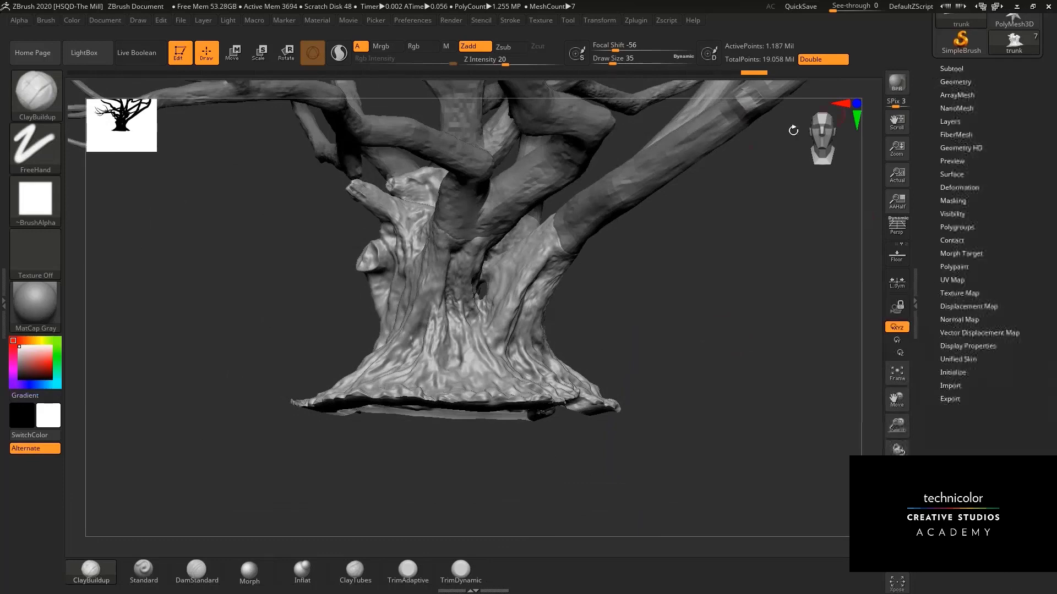
pyautogui.scroll(1, 947, 179)
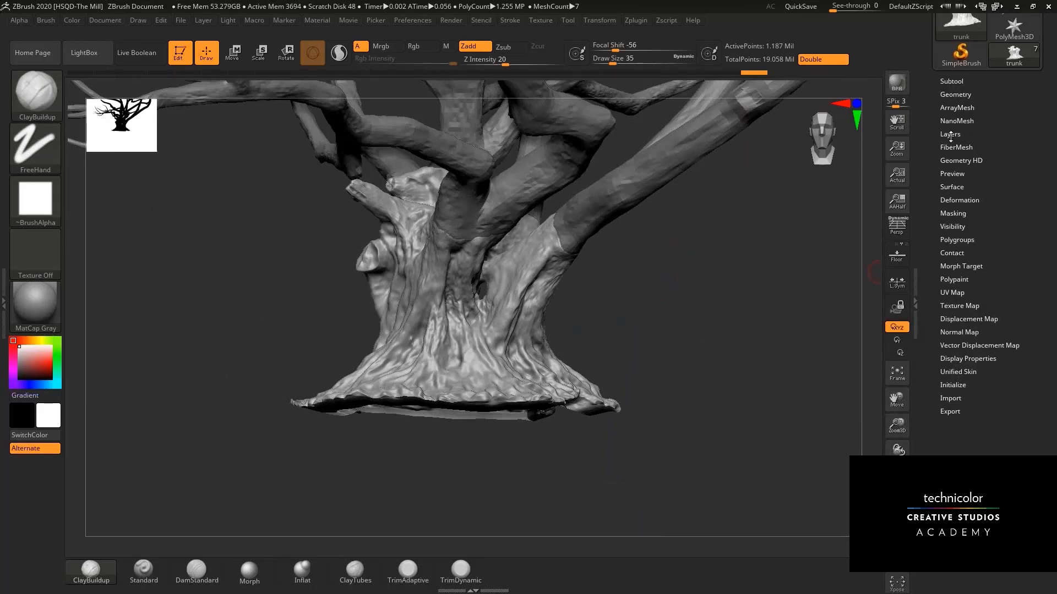
pyautogui.scroll(3, 952, 126)
pyautogui.click(952, 176)
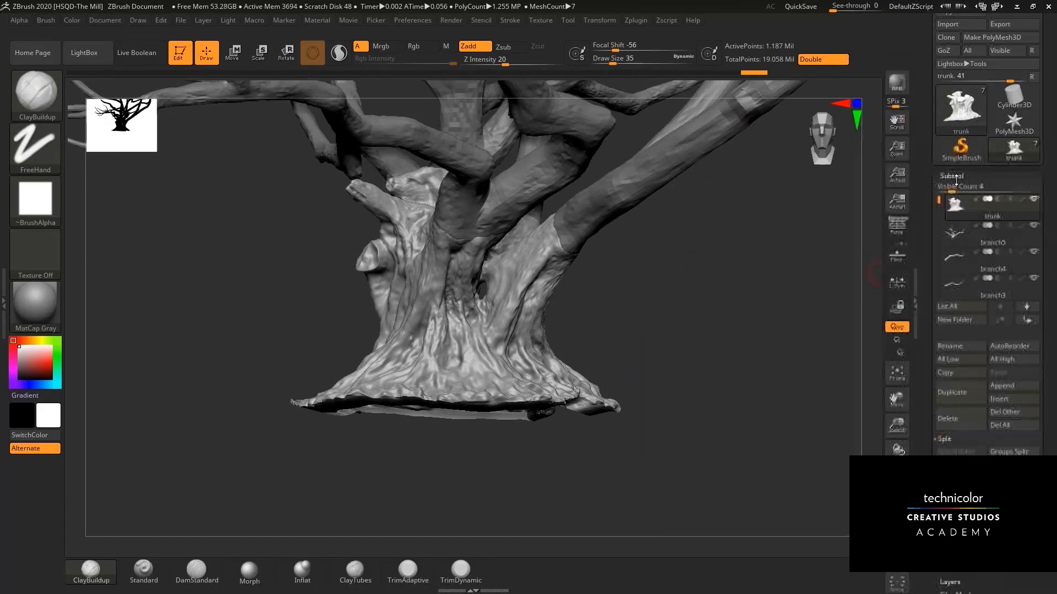
pyautogui.click(955, 235)
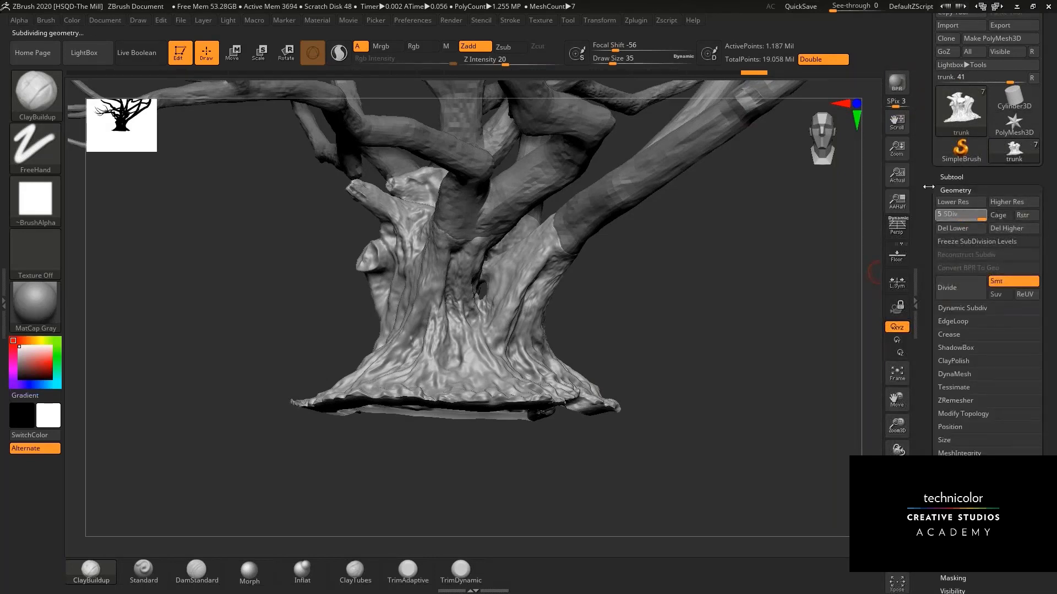
# Add a new sculpt layer to the trunk at its highest subdivision level.
pyautogui.click(951, 176)
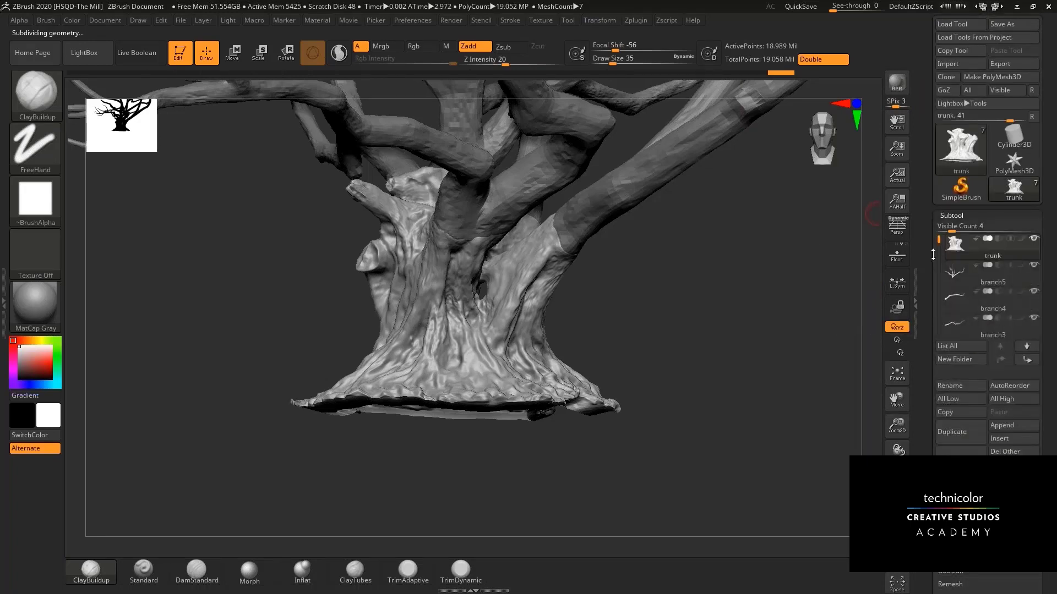
pyautogui.scroll(-10, 933, 254)
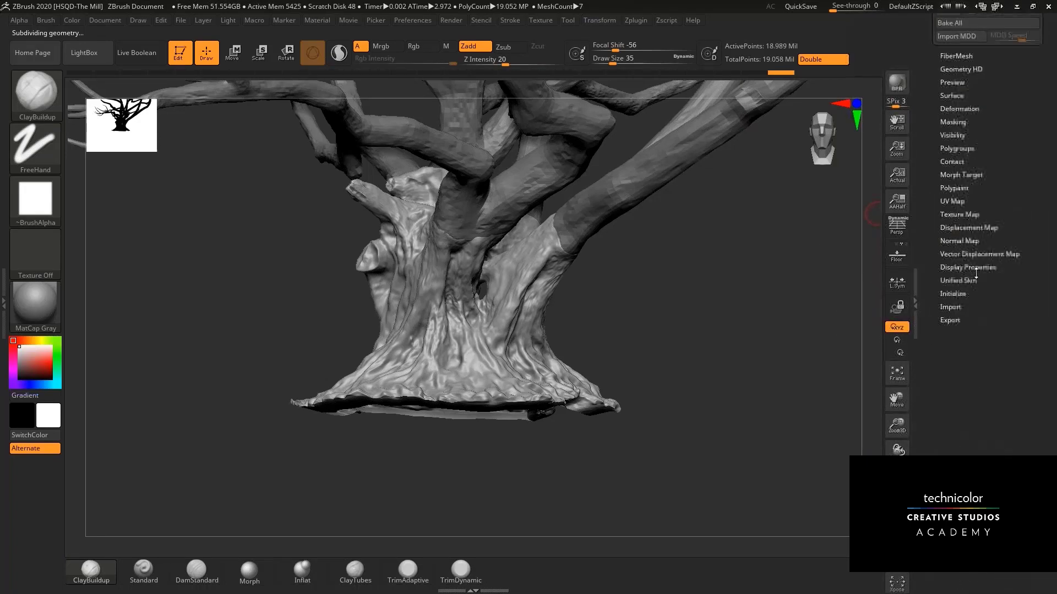
pyautogui.scroll(5, 976, 273)
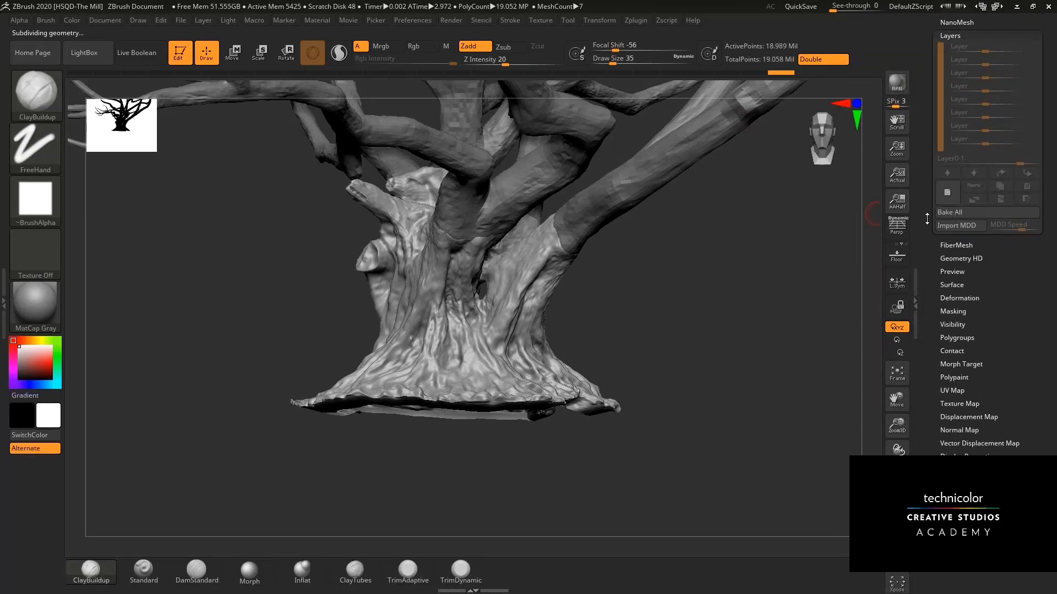
pyautogui.scroll(2, 927, 219)
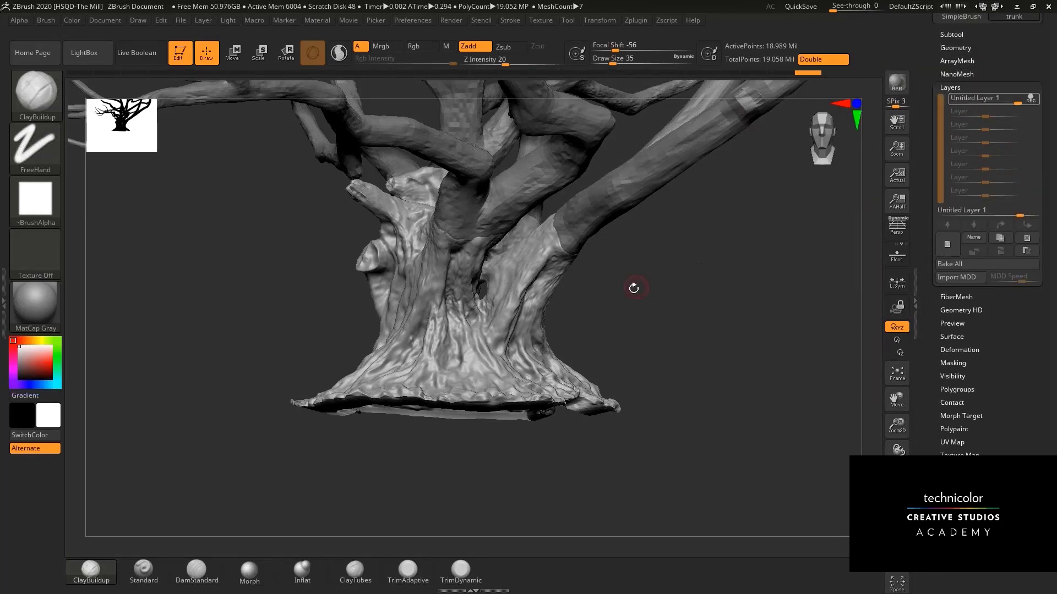
# Rename the trunk's new layer as "base sculpt".
pyautogui.keyDown('alt'); pyautogui.moveTo(696, 283); pyautogui.dragTo(649, 321); pyautogui.keyUp('alt')
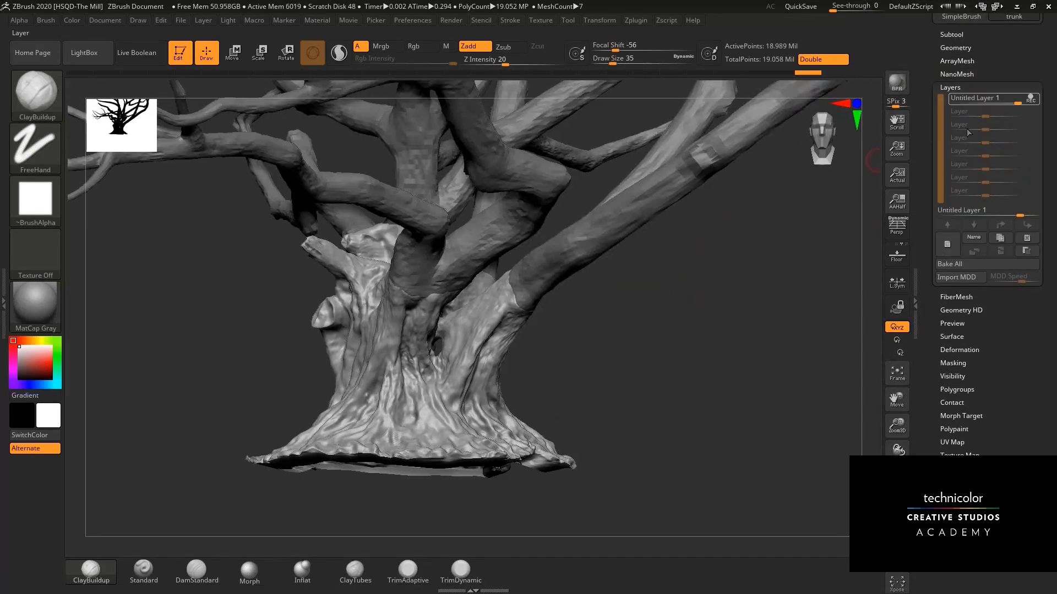
pyautogui.click(974, 237)
pyautogui.write('b')
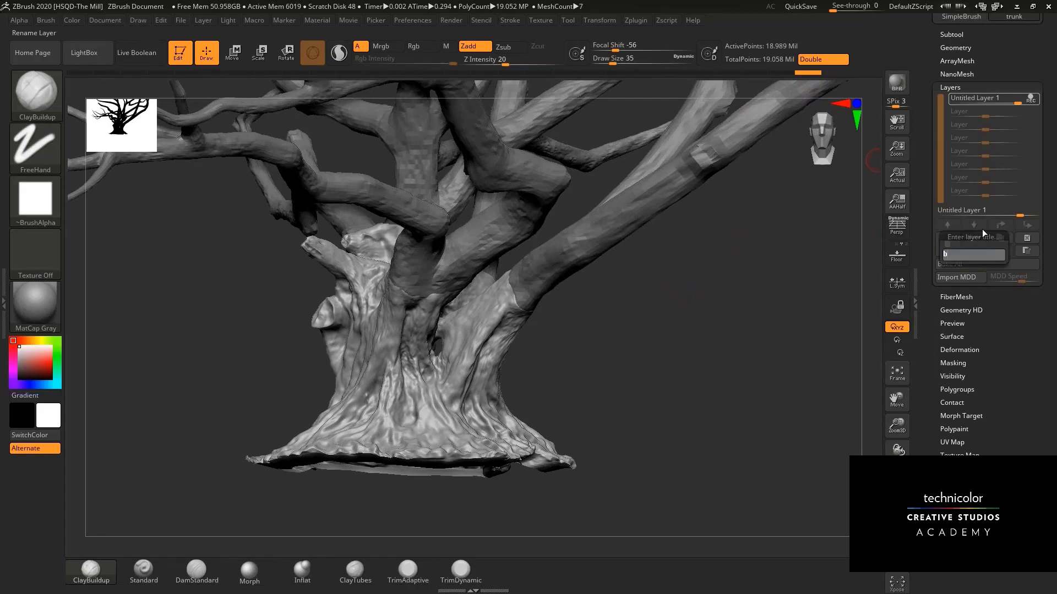
pyautogui.press('BackSpace')
pyautogui.write('v')
pyautogui.press('BackSpace')
pyautogui.write('base sculpt')
pyautogui.press('Return')
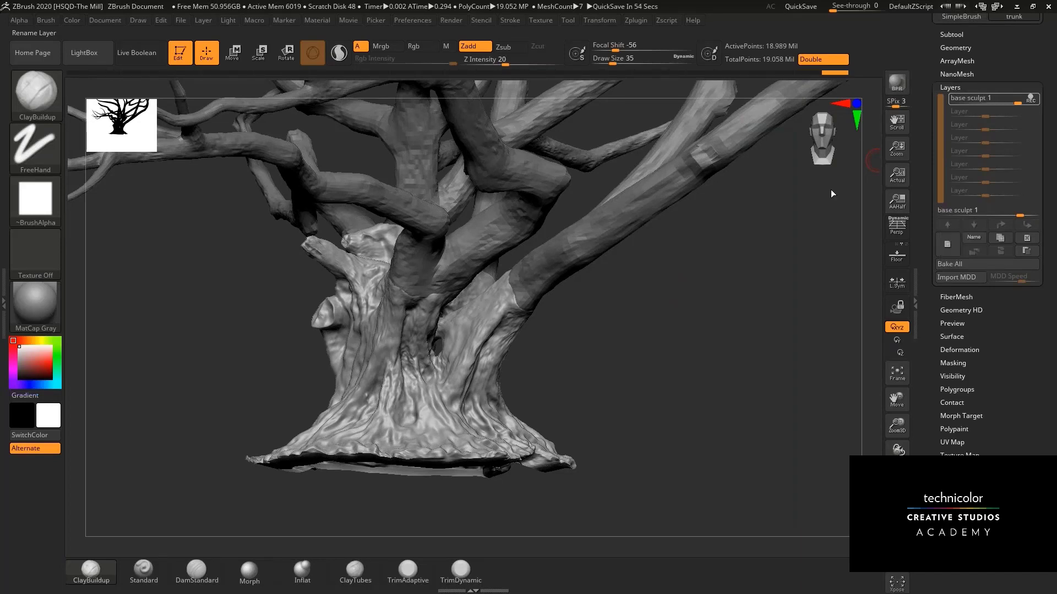
pyautogui.press('shift')
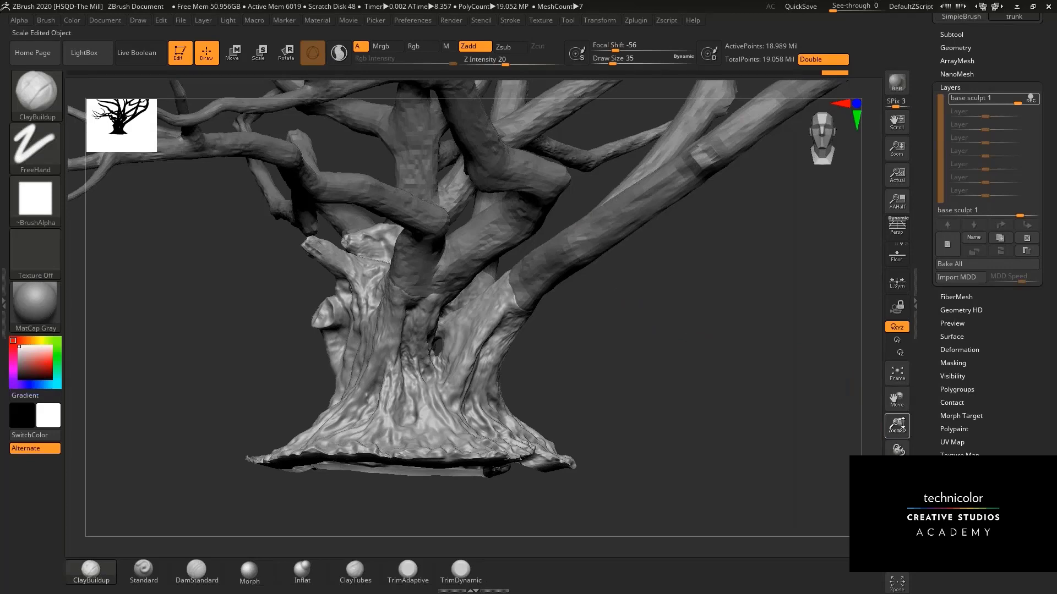
pyautogui.moveTo(897, 423); pyautogui.dragTo(903, 441)
pyautogui.keyDown('alt'); pyautogui.moveTo(712, 363); pyautogui.dragTo(723, 394); pyautogui.keyUp('alt')
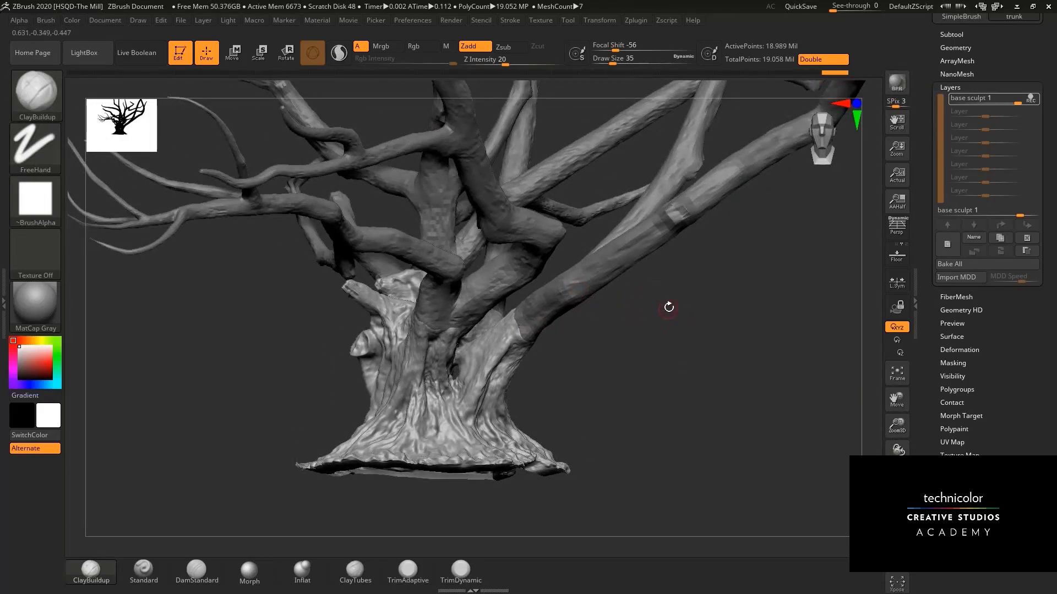
# Switch to the branch1 subtool, subdivide it five times and add a new sculpt layer to it.
pyautogui.moveTo(668, 307); pyautogui.dragTo(611, 285)
pyautogui.keyDown('alt'); pyautogui.click(631, 283); pyautogui.keyUp('alt')
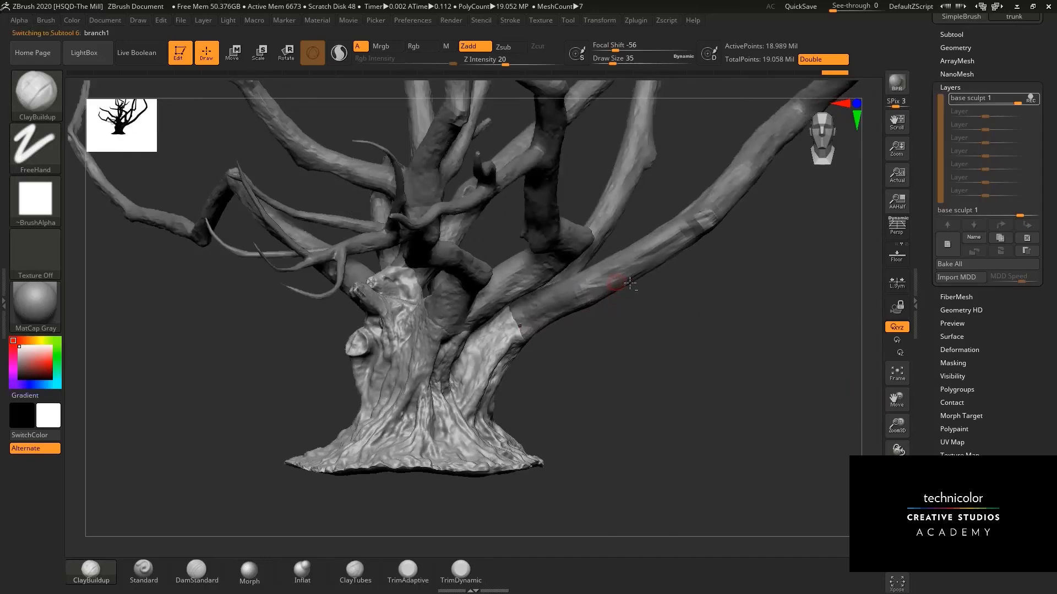
pyautogui.keyDown('shift'); pyautogui.moveTo(698, 312); pyautogui.dragTo(639, 362); pyautogui.keyUp('shift')
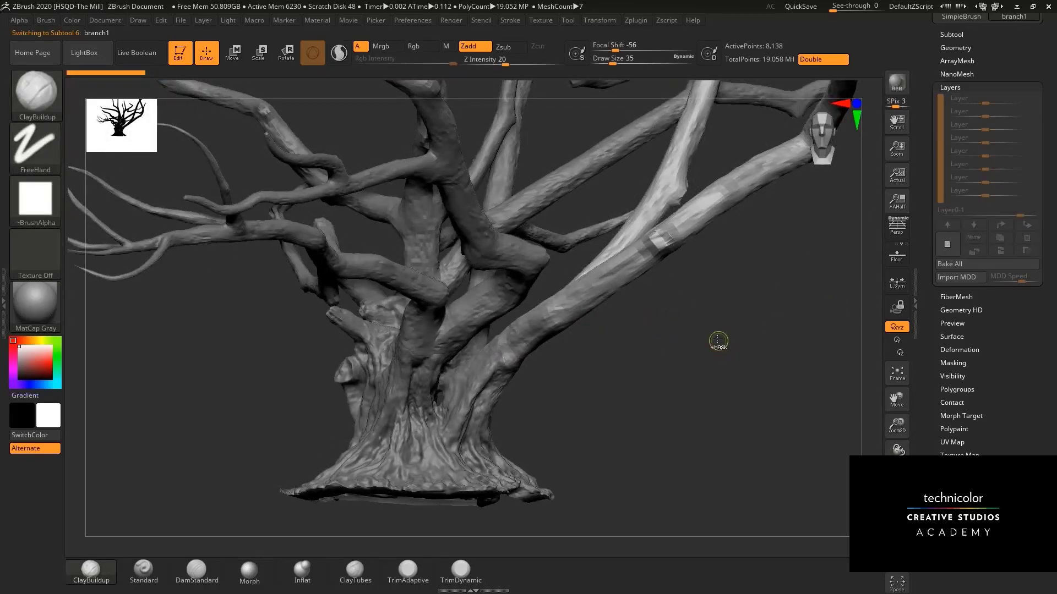
pyautogui.hotkey('ctrl', 'd')
pyautogui.hotkey('ctrl', 'd')
pyautogui.hotkey('ctrl', 'd')
pyautogui.hotkey('ctrl', 'd')
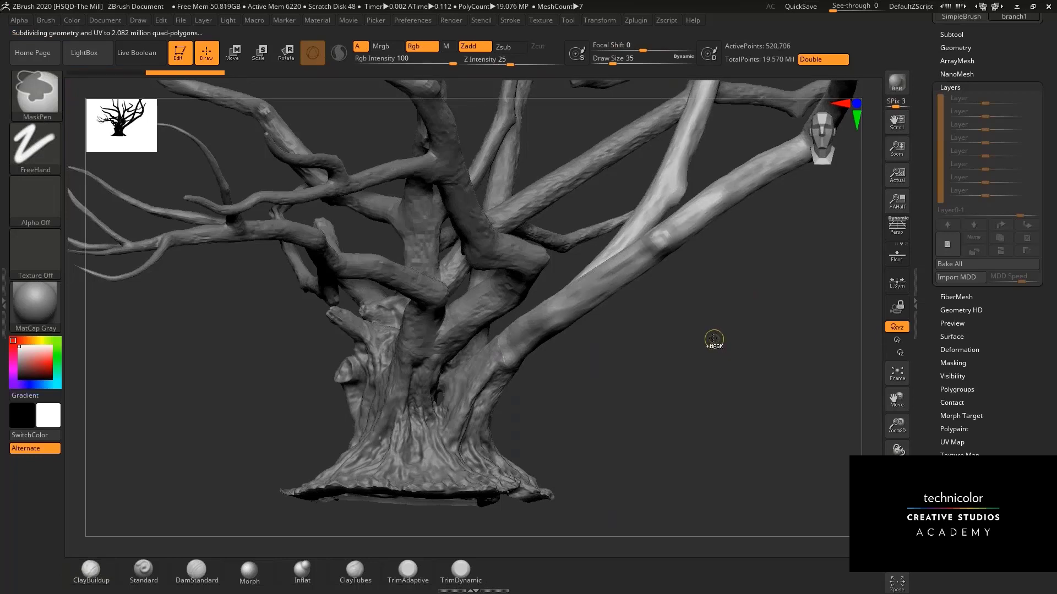
pyautogui.hotkey('ctrl', 'd')
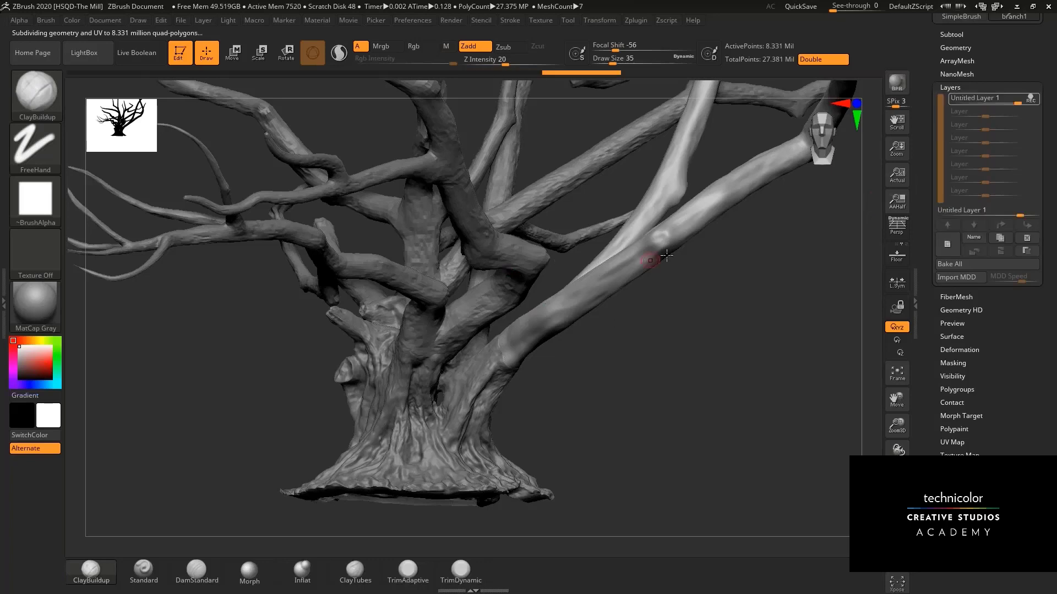
# Examine the trunk base and its join with the smooth branch from close up and farther away.
pyautogui.moveTo(701, 306)
pyautogui.mouseDown()
pyautogui.moveTo(412, 365)
pyautogui.moveTo(388, 398)
pyautogui.moveTo(686, 380)
pyautogui.moveTo(715, 306)
pyautogui.mouseUp()
pyautogui.moveTo(693, 363); pyautogui.dragTo(877, 357)
pyautogui.moveTo(896, 425); pyautogui.dragTo(798, 321)
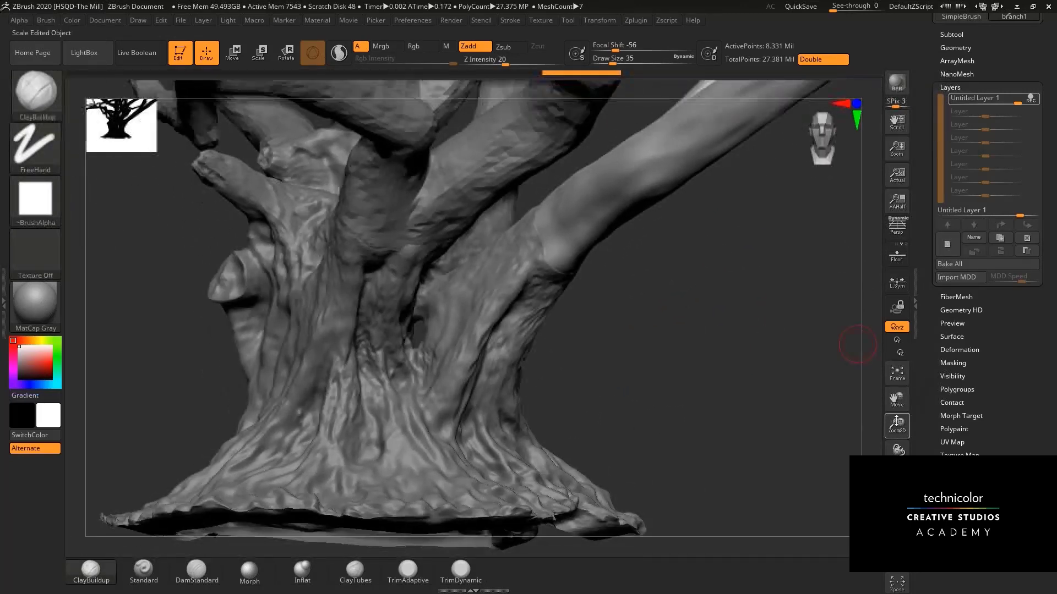
pyautogui.moveTo(896, 427); pyautogui.dragTo(896, 465)
pyautogui.moveTo(700, 376); pyautogui.dragTo(832, 361)
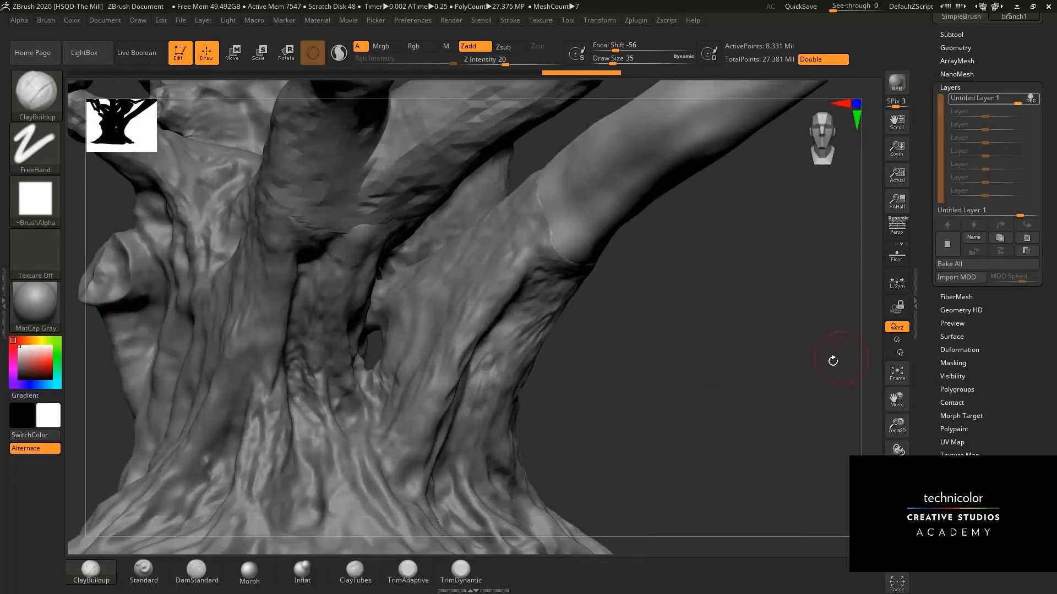
pyautogui.moveTo(891, 423); pyautogui.dragTo(894, 182)
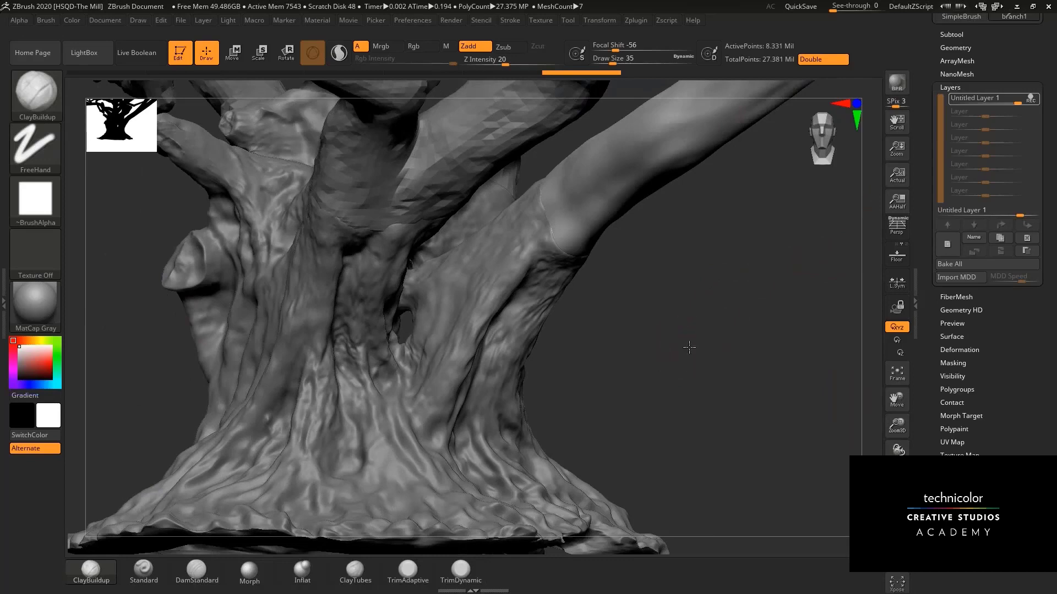
pyautogui.moveTo(897, 426); pyautogui.dragTo(831, 423)
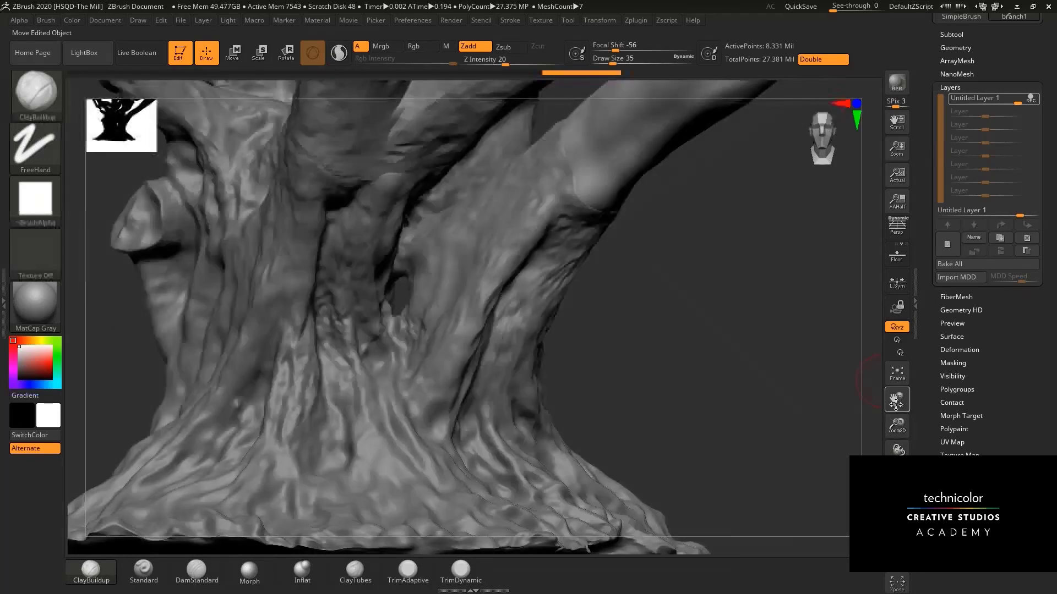
pyautogui.moveTo(896, 427); pyautogui.dragTo(708, 346)
pyautogui.moveTo(896, 400); pyautogui.dragTo(919, 439)
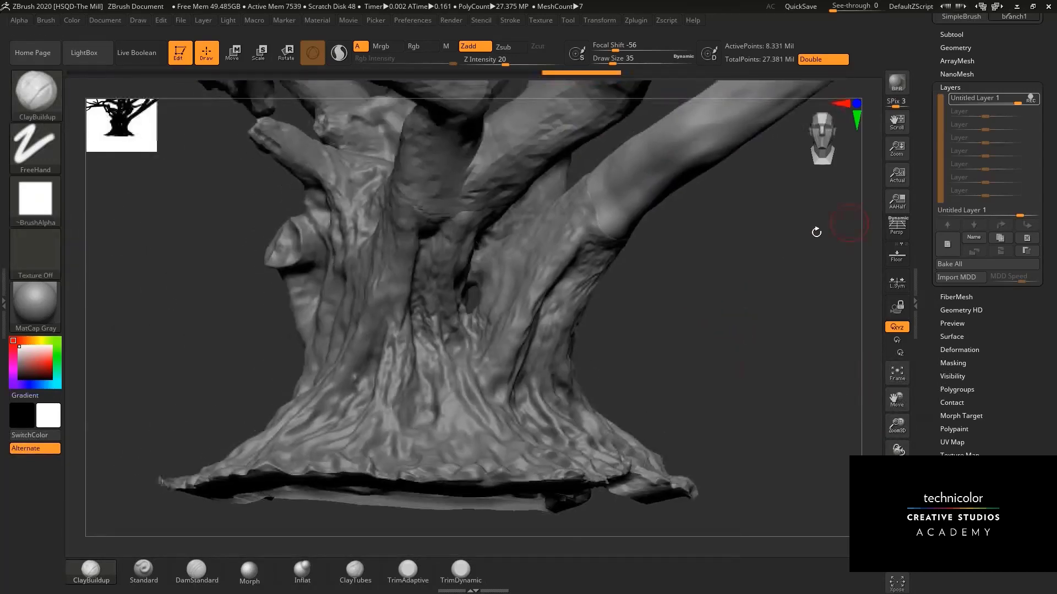
pyautogui.keyDown('alt'); pyautogui.moveTo(697, 302); pyautogui.dragTo(677, 283); pyautogui.keyUp('alt')
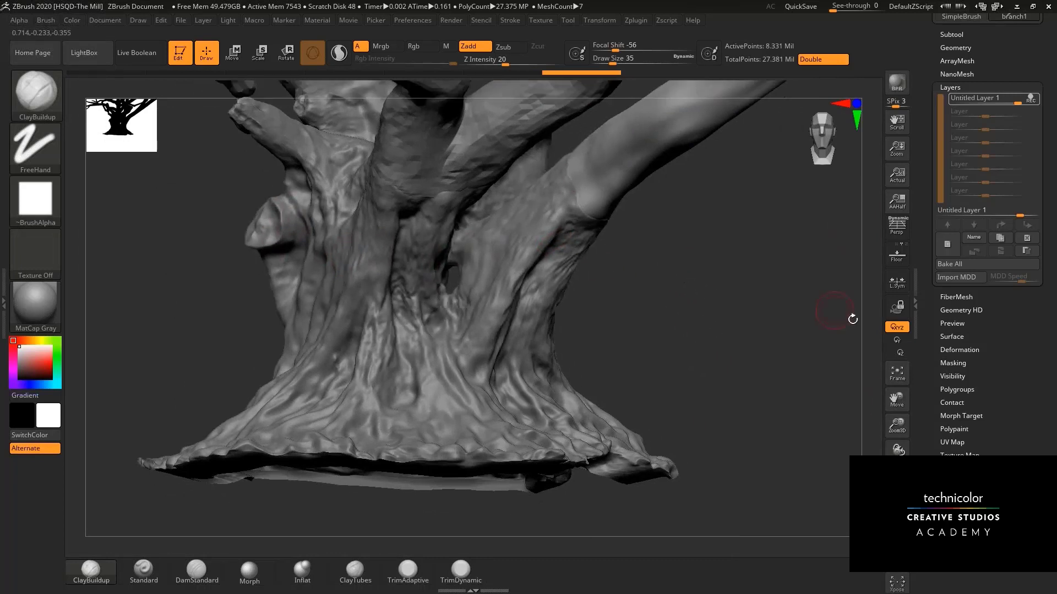
pyautogui.moveTo(897, 426); pyautogui.dragTo(834, 394)
pyautogui.keyDown('alt'); pyautogui.moveTo(679, 248); pyautogui.dragTo(523, 322); pyautogui.keyUp('alt')
# Select the trunk subtool and lower its subdivision by three levels overall for broader sculpting.
pyautogui.keyDown('alt'); pyautogui.click(523, 322); pyautogui.keyUp('alt')
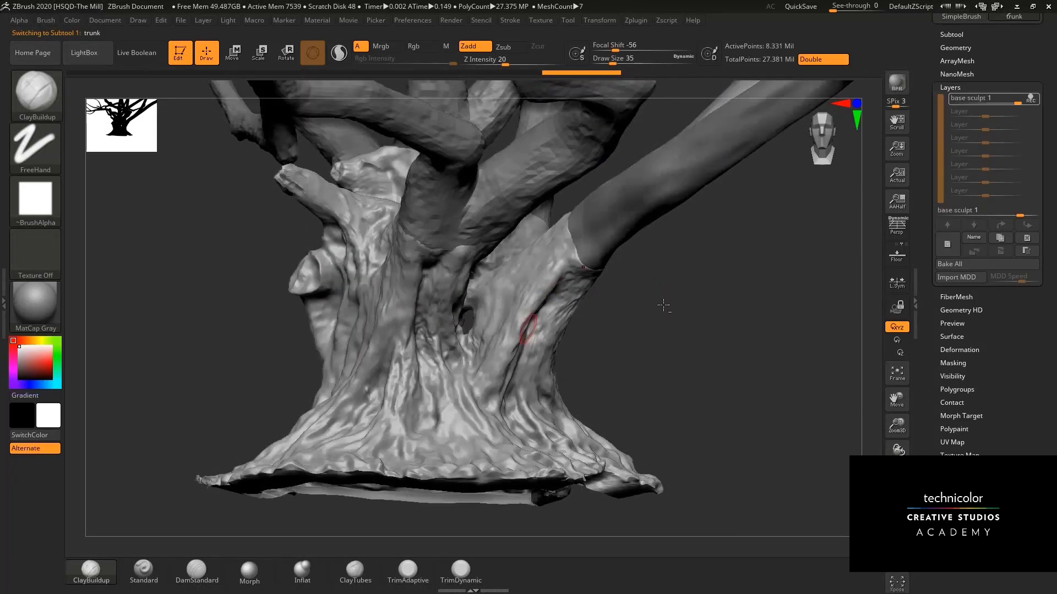
pyautogui.moveTo(663, 301)
pyautogui.mouseDown()
pyautogui.moveTo(696, 318)
pyautogui.moveTo(657, 311)
pyautogui.moveTo(691, 302)
pyautogui.moveTo(672, 307)
pyautogui.mouseUp()
pyautogui.press('shift')
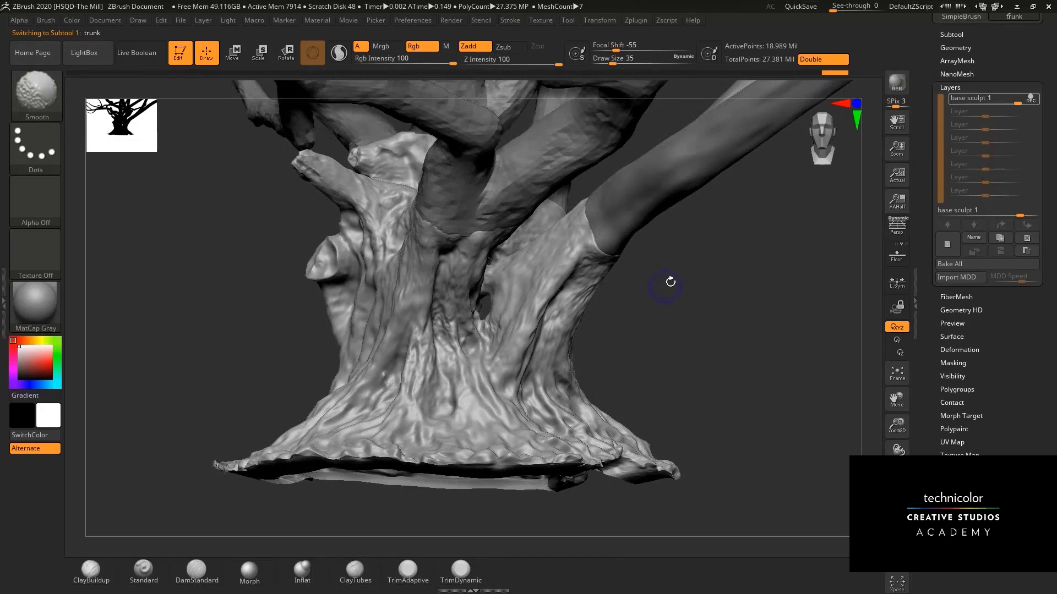
pyautogui.hotkey('shift', 'd')
pyautogui.hotkey('shift', 'd')
pyautogui.hotkey('shift', 'd')
pyautogui.hotkey('shift', 'd')
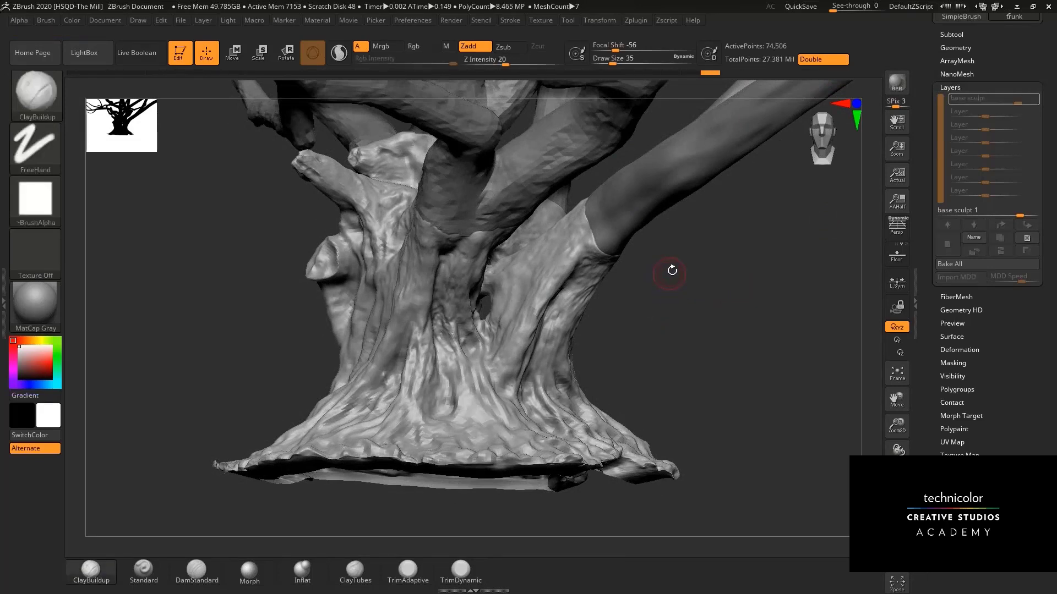
pyautogui.press('d')
# Switch to the DamStandard brush and carve deeper grooves between the root ridges at the front of the trunk.
pyautogui.moveTo(686, 309); pyautogui.dragTo(693, 327)
pyautogui.moveTo(896, 426); pyautogui.dragTo(776, 244)
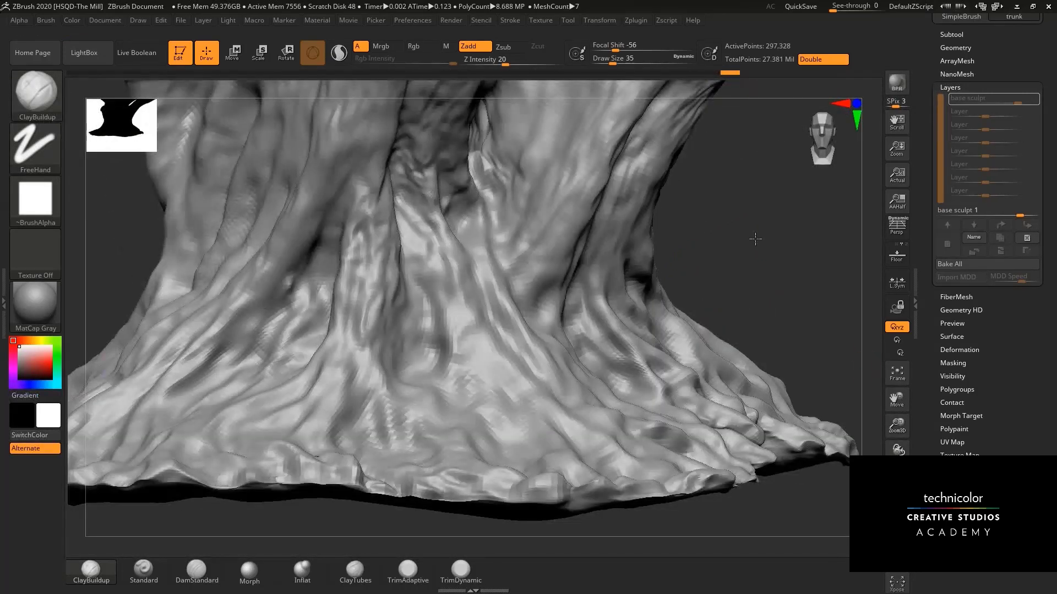
pyautogui.keyDown('alt'); pyautogui.moveTo(783, 288); pyautogui.dragTo(809, 274); pyautogui.keyUp('alt')
pyautogui.click(197, 577)
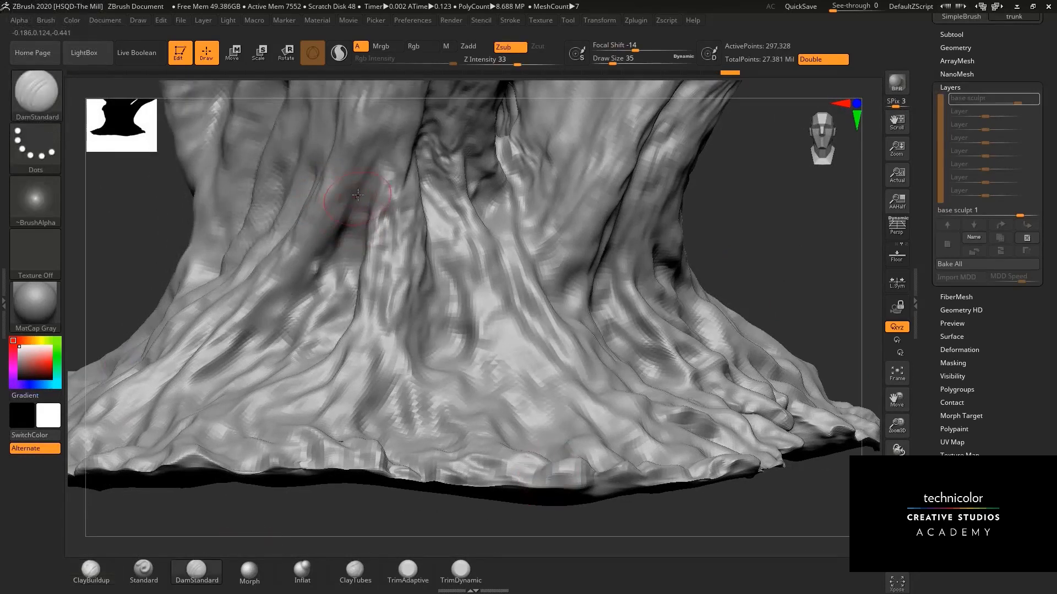
pyautogui.moveTo(322, 269)
pyautogui.mouseDown()
pyautogui.moveTo(285, 324)
pyautogui.moveTo(198, 380)
pyautogui.mouseUp()
pyautogui.moveTo(337, 242); pyautogui.dragTo(392, 128)
pyautogui.moveTo(769, 285); pyautogui.dragTo(740, 237)
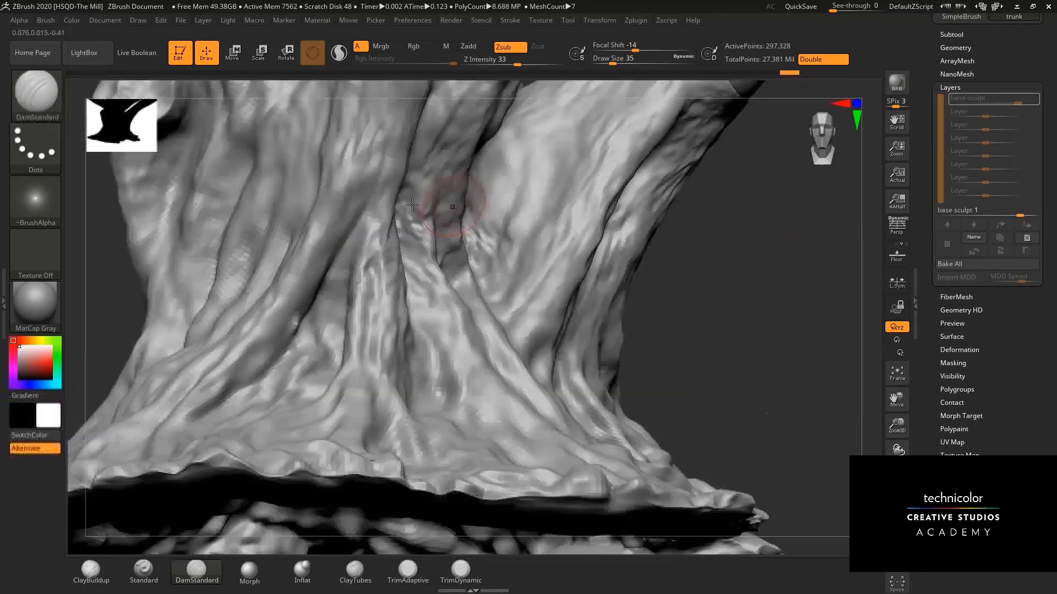
pyautogui.moveTo(372, 181); pyautogui.dragTo(390, 134)
# Carve DamStandard creases into the roots beneath the cut branch stub on the trunk's side.
pyautogui.moveTo(729, 268); pyautogui.dragTo(633, 287)
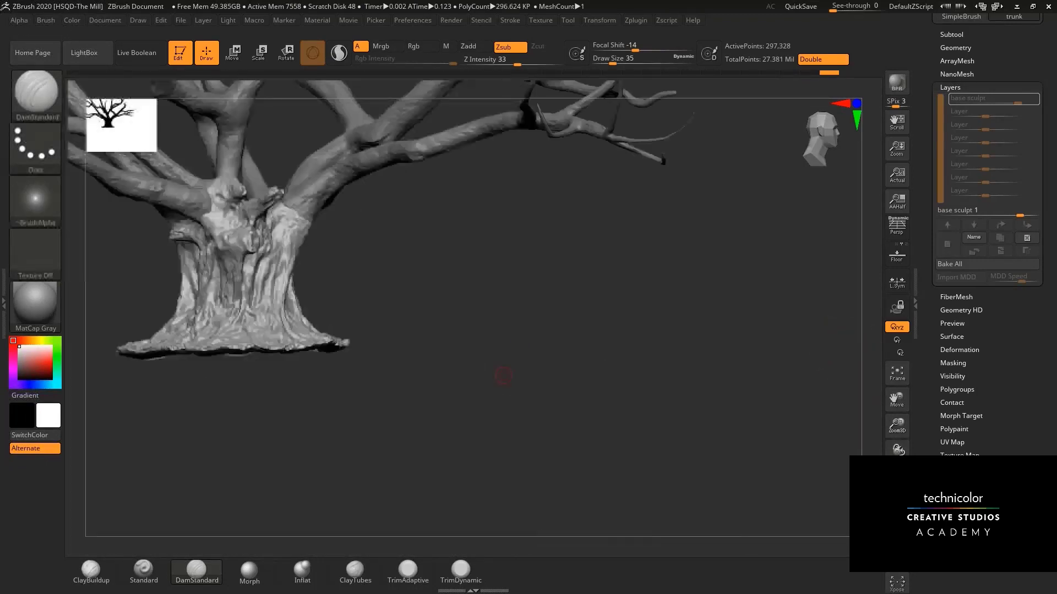
pyautogui.moveTo(495, 377); pyautogui.dragTo(633, 380)
pyautogui.moveTo(897, 427); pyautogui.dragTo(898, 453)
pyautogui.moveTo(399, 230); pyautogui.dragTo(380, 283)
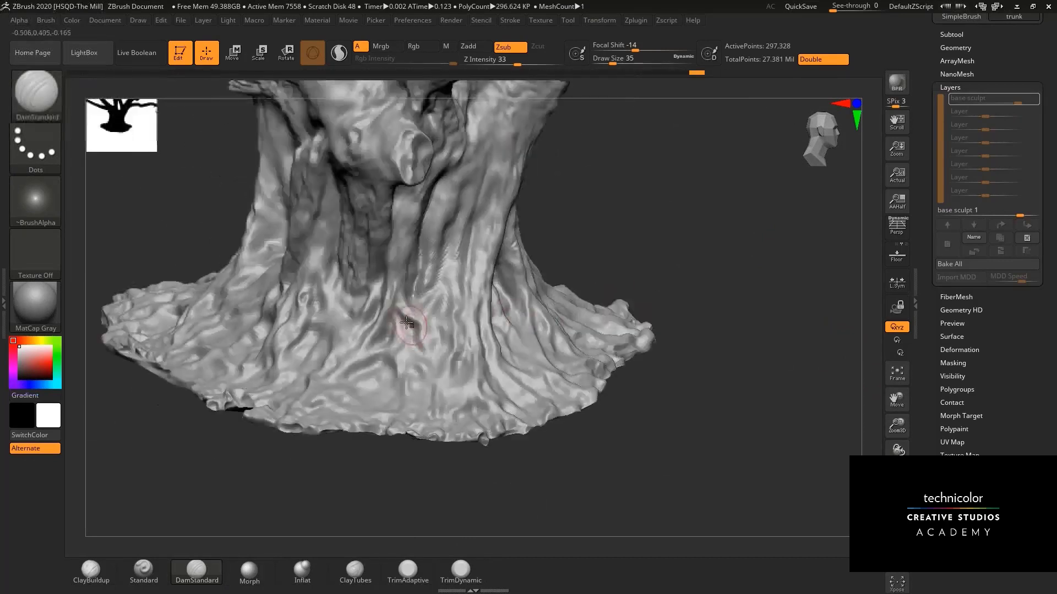
pyautogui.moveTo(408, 319)
pyautogui.mouseDown()
pyautogui.moveTo(422, 345)
pyautogui.moveTo(387, 337)
pyautogui.moveTo(401, 338)
pyautogui.moveTo(394, 360)
pyautogui.mouseUp()
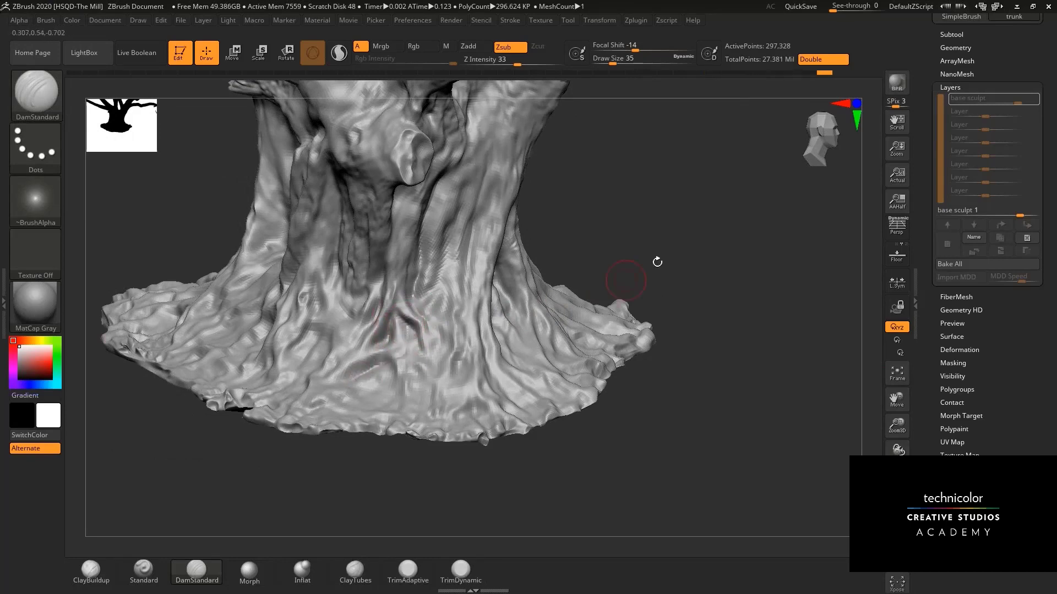
pyautogui.moveTo(614, 259); pyautogui.dragTo(662, 266)
pyautogui.moveTo(372, 304); pyautogui.dragTo(356, 350)
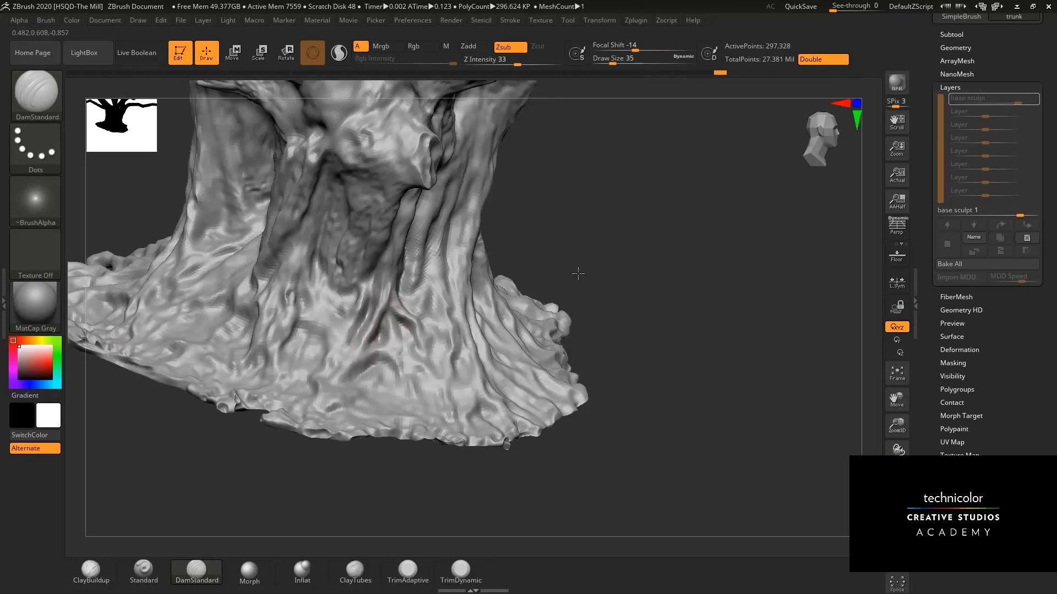
# Deepen the creases between the roots around the recessed area below the stub with DamStandard.
pyautogui.moveTo(578, 274)
pyautogui.mouseDown()
pyautogui.moveTo(599, 281)
pyautogui.moveTo(424, 311)
pyautogui.mouseUp()
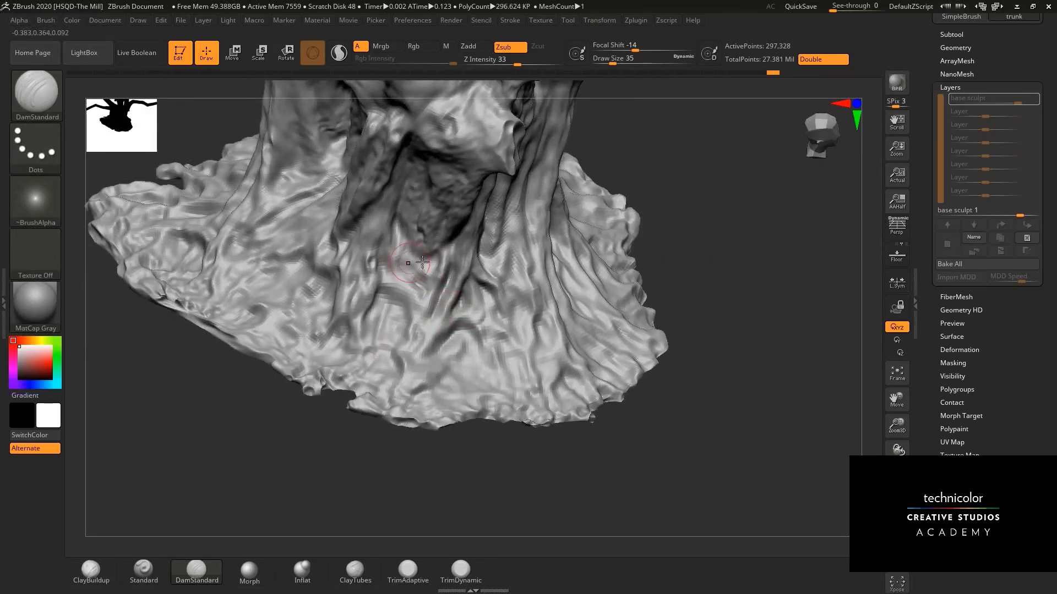
pyautogui.moveTo(742, 224); pyautogui.dragTo(732, 255)
pyautogui.moveTo(710, 211); pyautogui.dragTo(708, 242)
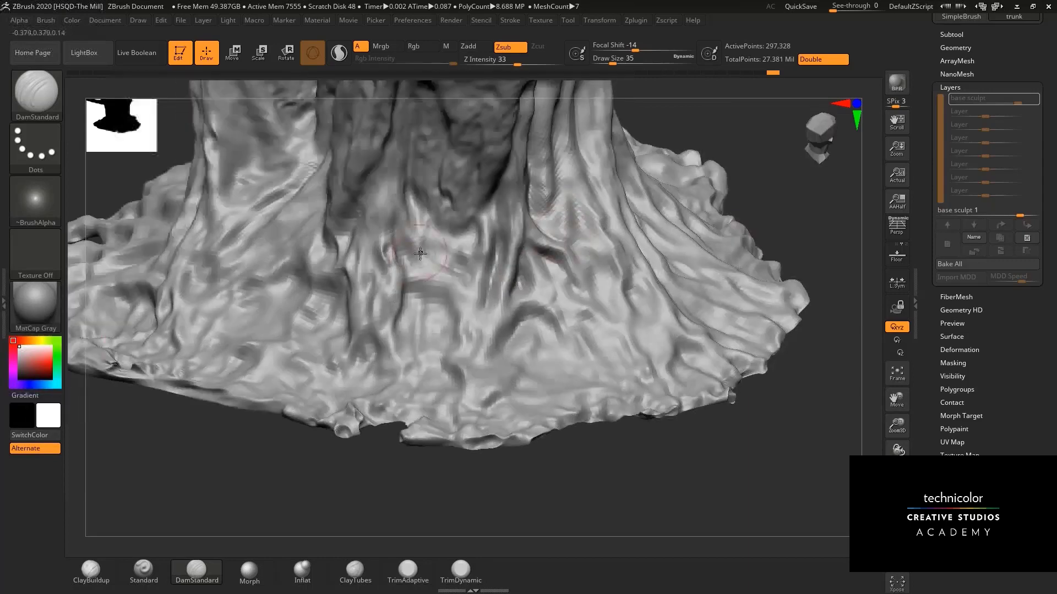
pyautogui.moveTo(404, 258); pyautogui.dragTo(393, 183)
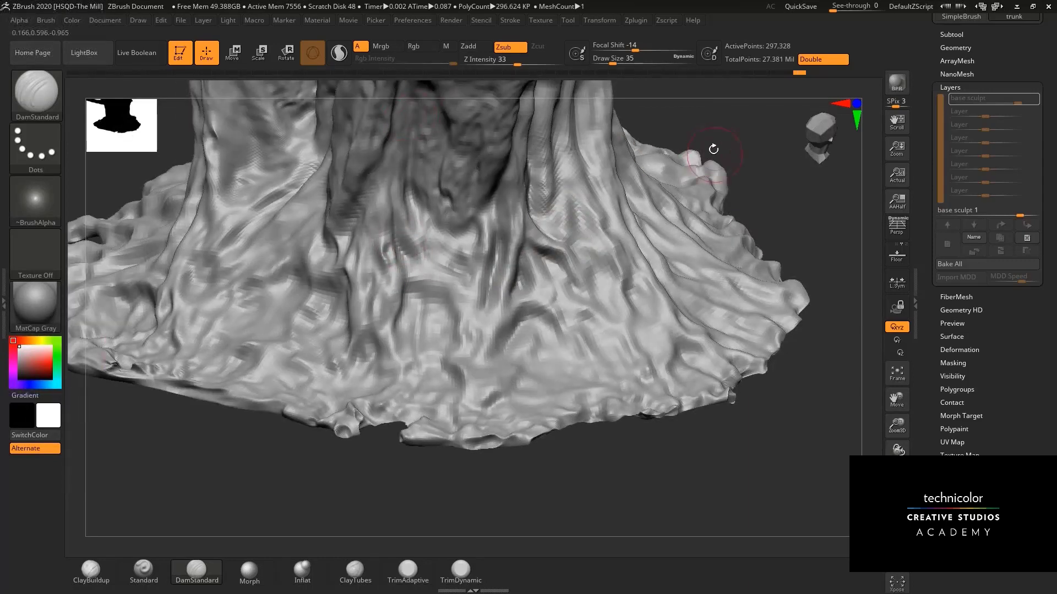
pyautogui.moveTo(714, 82)
pyautogui.keyDown('alt'); pyautogui.mouseDown()
pyautogui.moveTo(713, 148)
pyautogui.moveTo(713, 117)
pyautogui.mouseUp(); pyautogui.keyUp('alt')
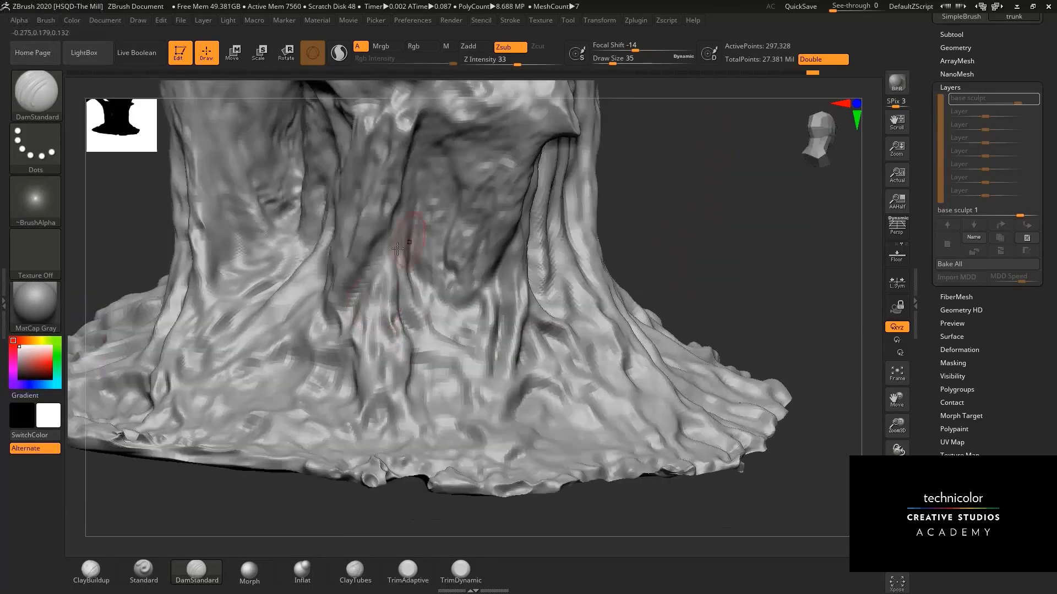
pyautogui.moveTo(387, 238); pyautogui.dragTo(367, 272)
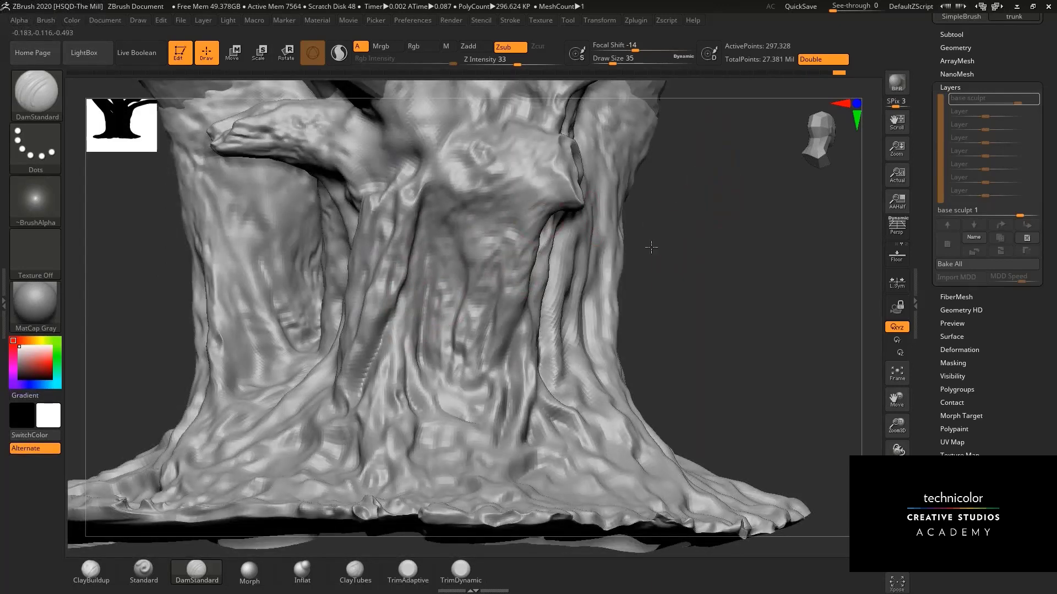
# Carve vertical DamStandard grooves along the trunk bark below the stubs, working around its other sides.
pyautogui.moveTo(651, 247); pyautogui.dragTo(407, 297)
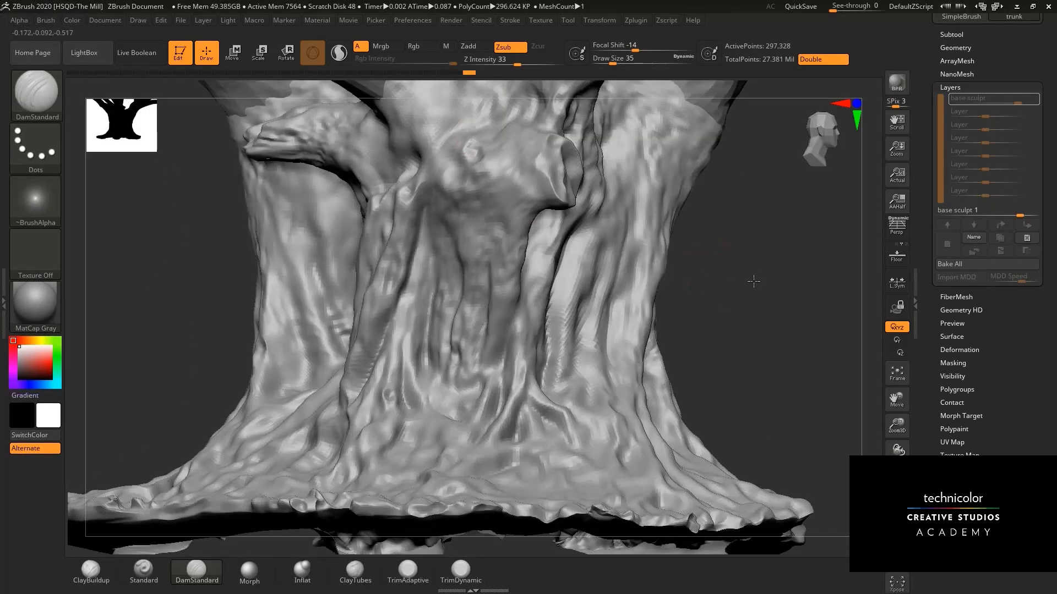
pyautogui.moveTo(753, 281); pyautogui.dragTo(401, 213)
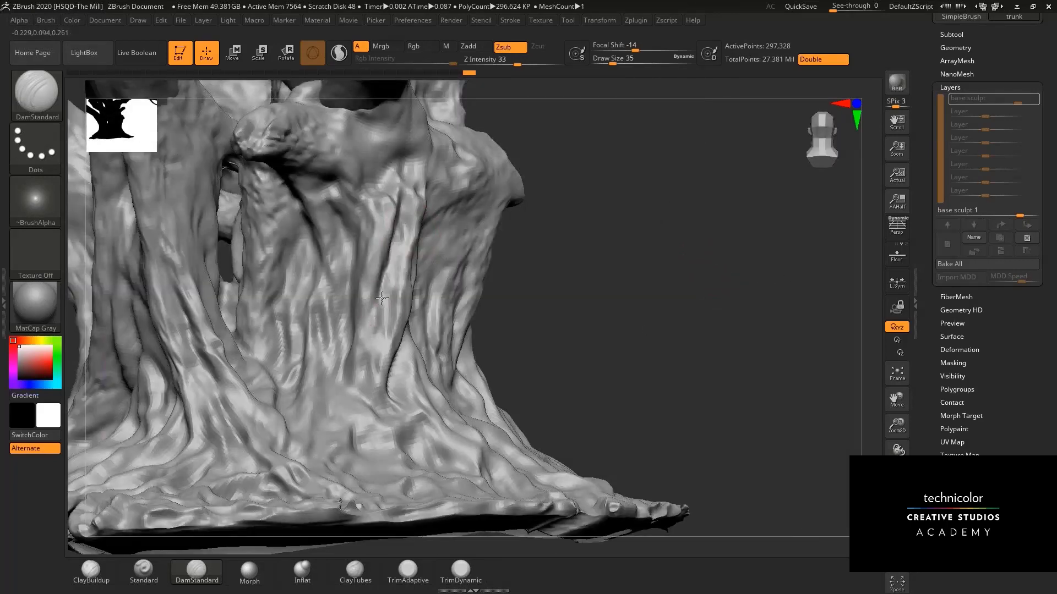
pyautogui.moveTo(741, 315); pyautogui.dragTo(457, 325)
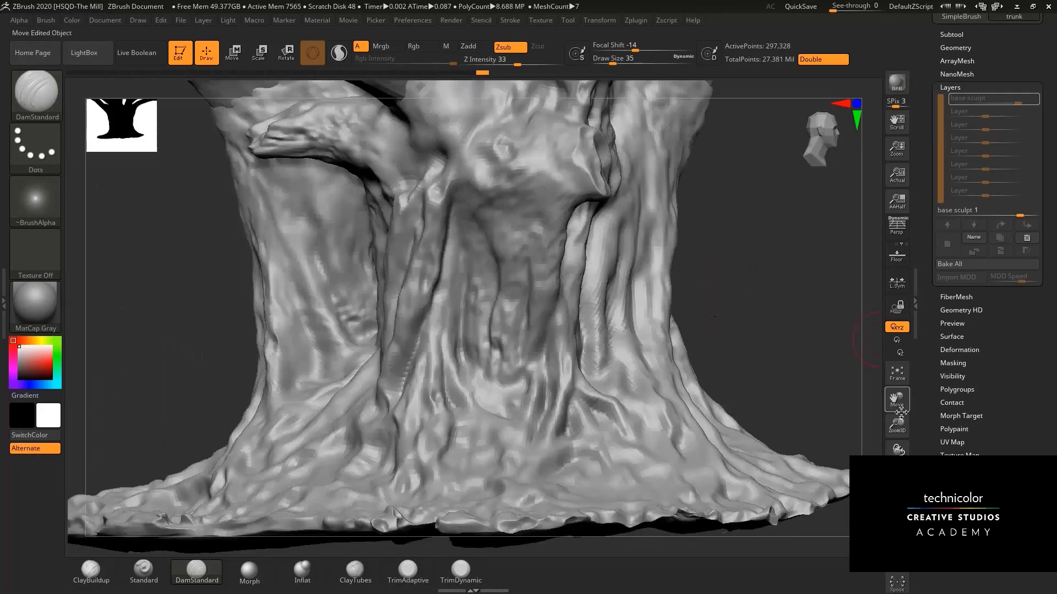
pyautogui.moveTo(901, 425); pyautogui.dragTo(752, 325)
pyautogui.moveTo(743, 313); pyautogui.dragTo(602, 315)
pyautogui.moveTo(898, 426); pyautogui.dragTo(809, 438)
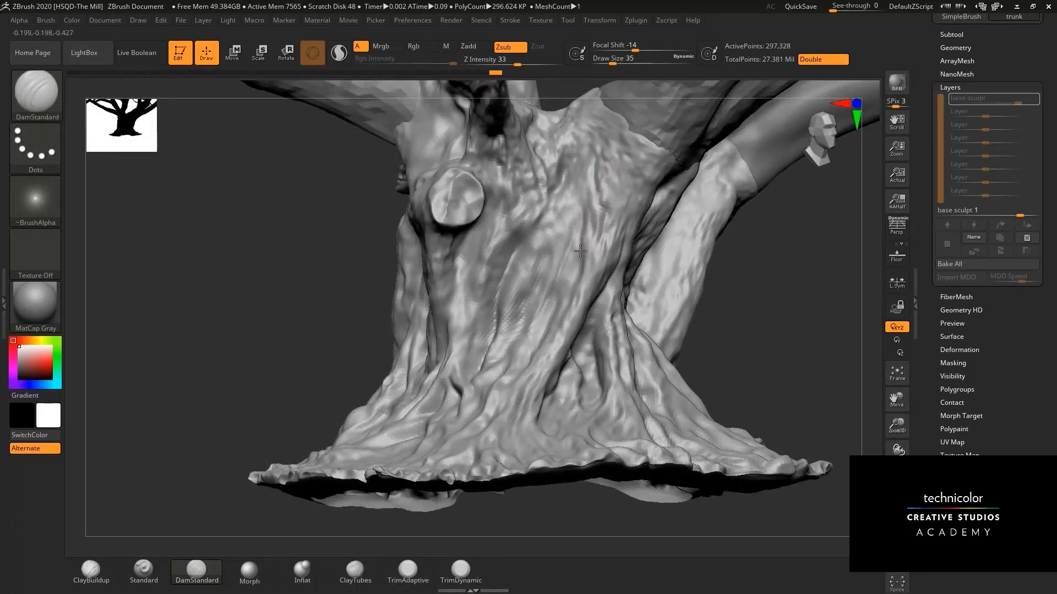
pyautogui.moveTo(758, 299); pyautogui.dragTo(729, 316)
pyautogui.moveTo(792, 325)
pyautogui.keyDown('alt'); pyautogui.mouseDown()
pyautogui.moveTo(822, 367)
pyautogui.moveTo(703, 264)
pyautogui.moveTo(717, 292)
pyautogui.moveTo(745, 281)
pyautogui.moveTo(800, 341)
pyautogui.mouseUp(); pyautogui.keyUp('alt')
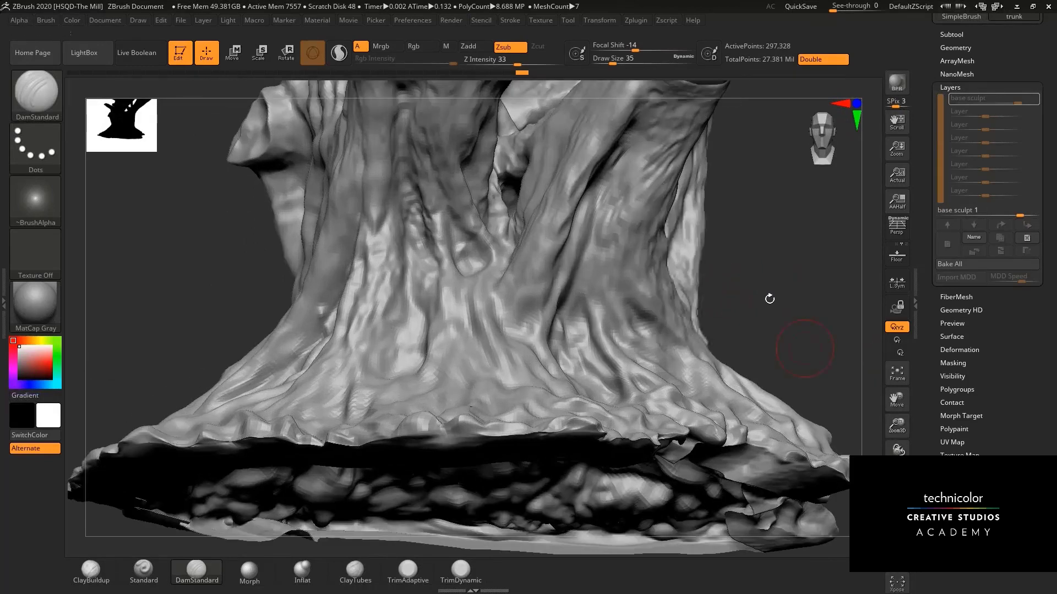
# Switch to the Inflat brush, set the draw size to 41 and swell the bark ridges running down to the roots.
pyautogui.keyDown('alt'); pyautogui.moveTo(769, 299); pyautogui.dragTo(720, 345); pyautogui.keyUp('alt')
pyautogui.click(303, 572)
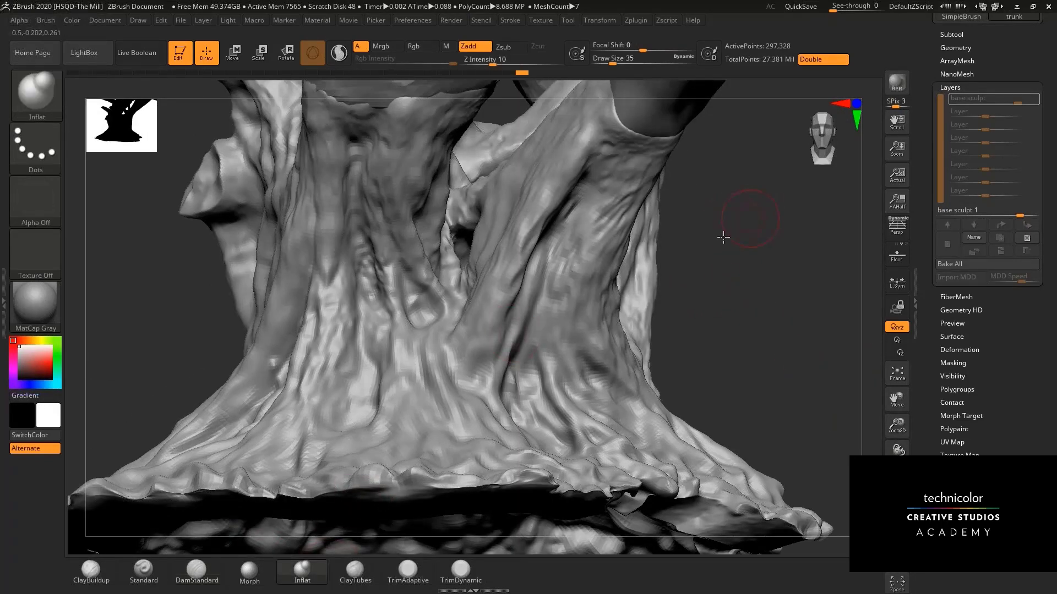
pyautogui.moveTo(723, 236); pyautogui.dragTo(675, 237)
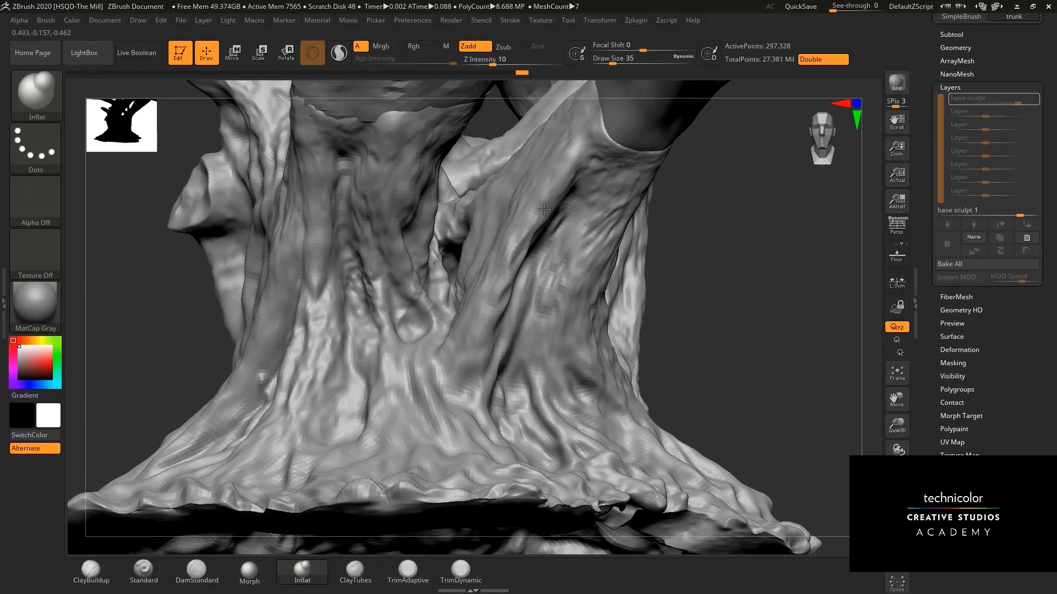
pyautogui.moveTo(544, 209); pyautogui.dragTo(553, 210)
pyautogui.press('space')
pyautogui.moveTo(575, 203); pyautogui.dragTo(539, 217, button='right')
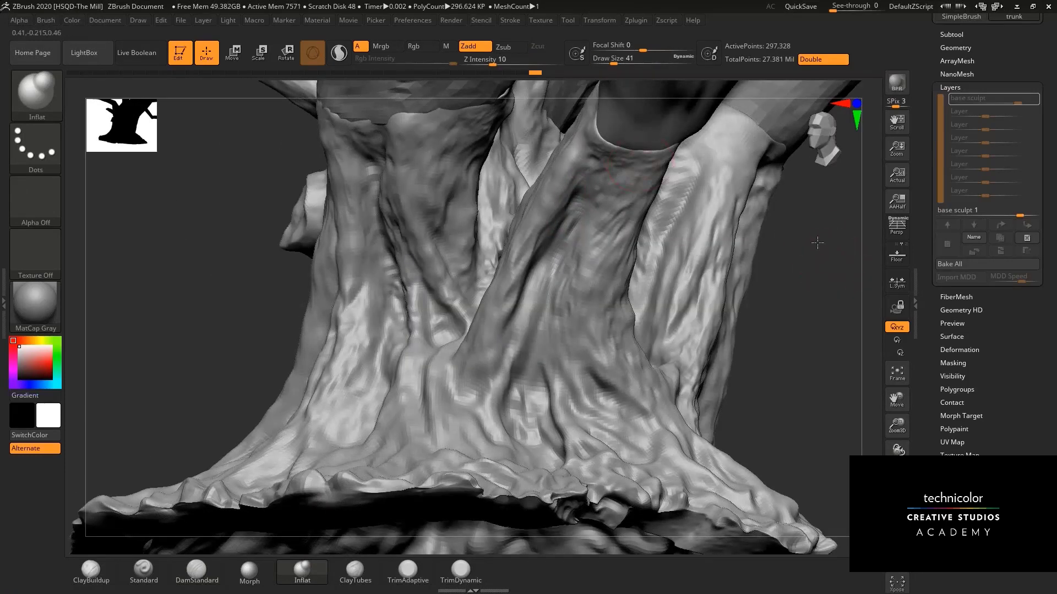
pyautogui.moveTo(818, 242); pyautogui.dragTo(595, 275)
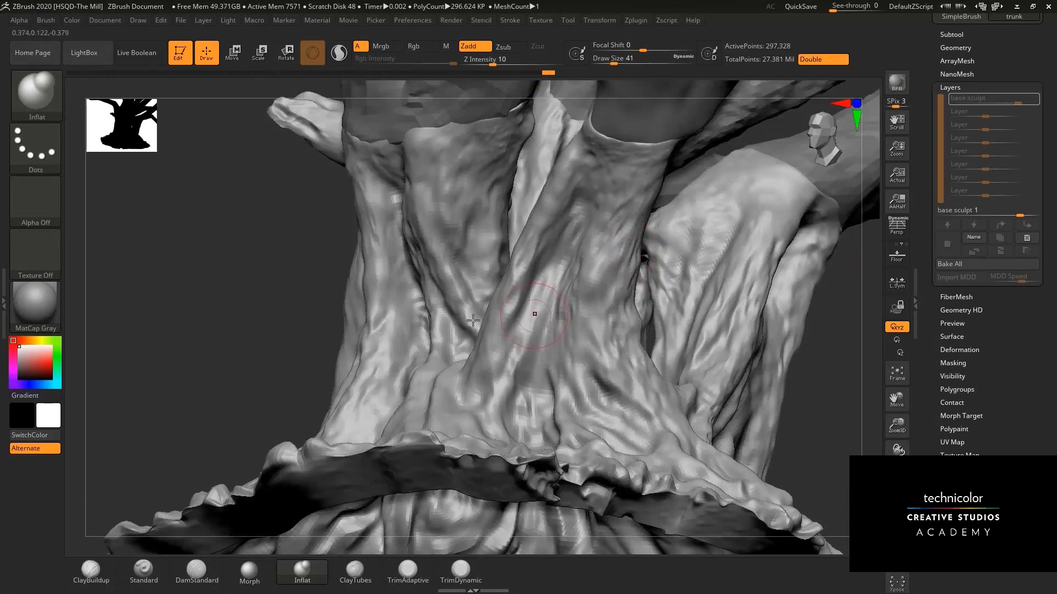
pyautogui.keyDown('alt'); pyautogui.moveTo(312, 205); pyautogui.dragTo(359, 66); pyautogui.keyUp('alt')
pyautogui.moveTo(283, 281)
pyautogui.mouseDown()
pyautogui.moveTo(684, 217)
pyautogui.moveTo(536, 233)
pyautogui.mouseUp()
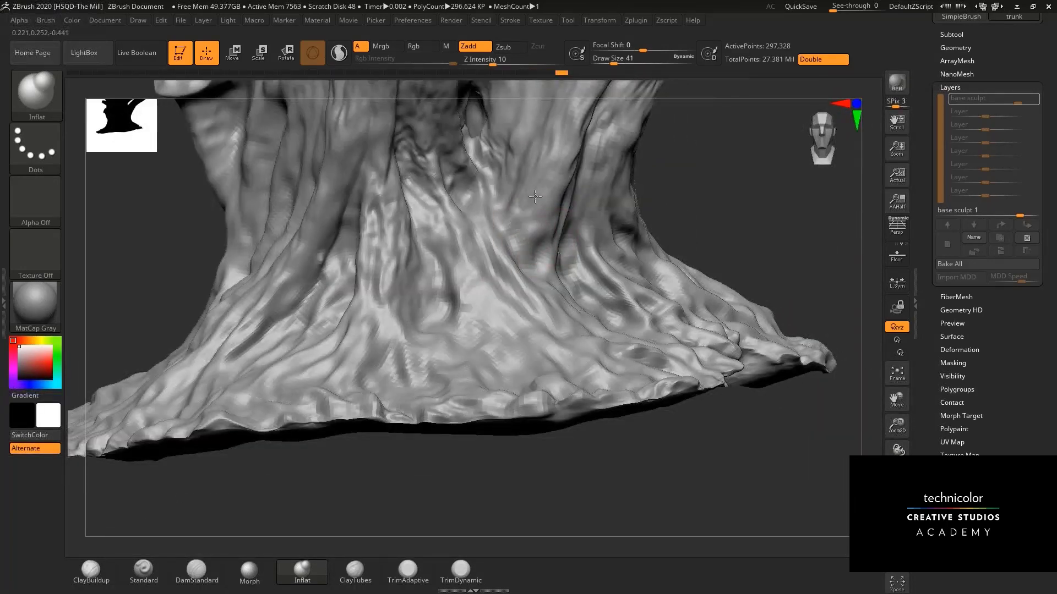
# Swell the bark ridges and roots across the flared base of the trunk with Inflat strokes.
pyautogui.moveTo(448, 216); pyautogui.dragTo(434, 165)
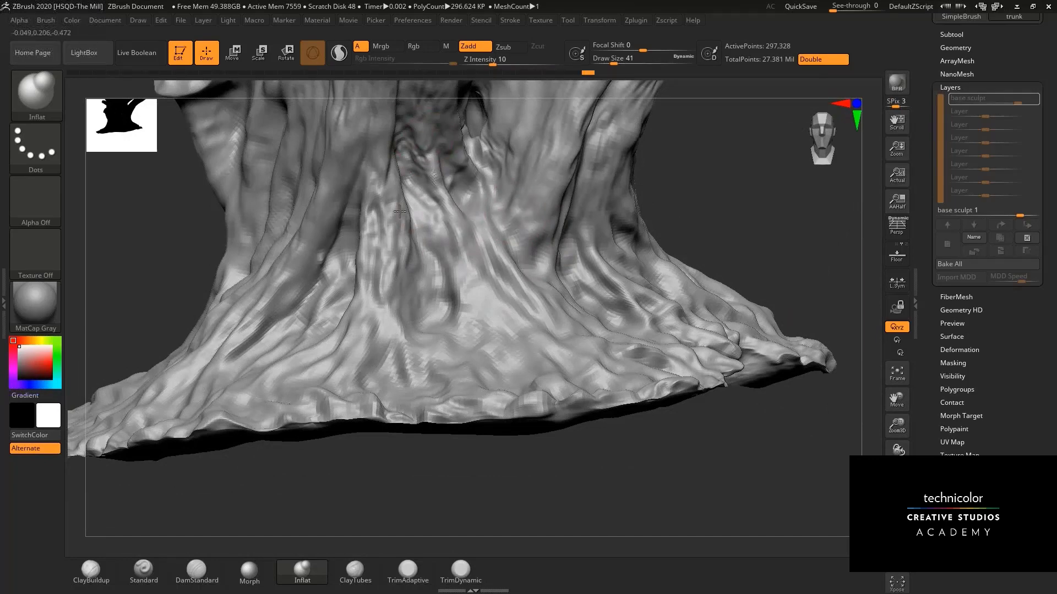
pyautogui.moveTo(405, 247); pyautogui.dragTo(376, 330)
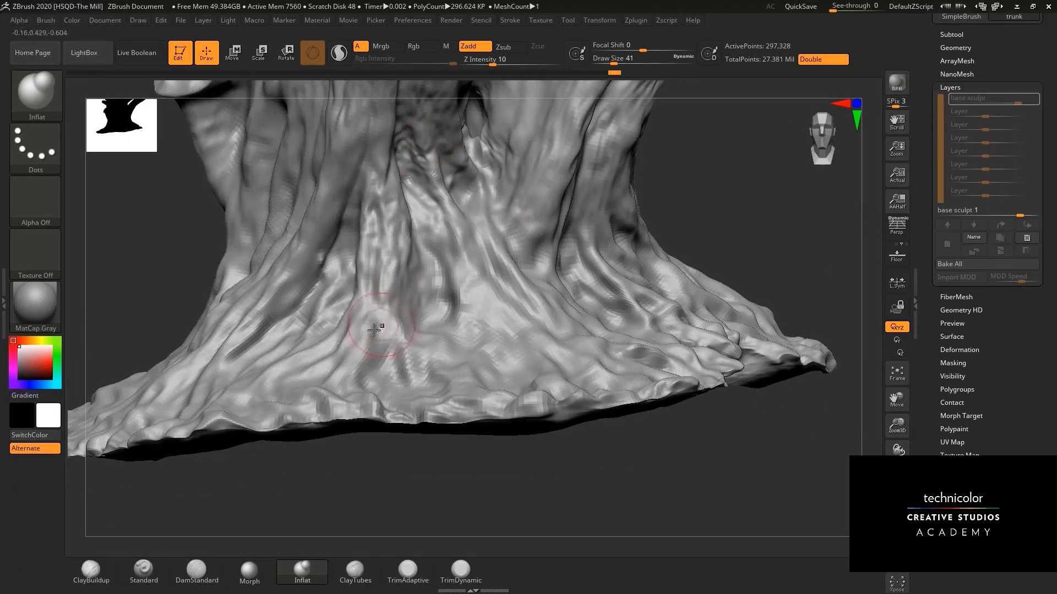
pyautogui.moveTo(570, 501); pyautogui.dragTo(554, 330)
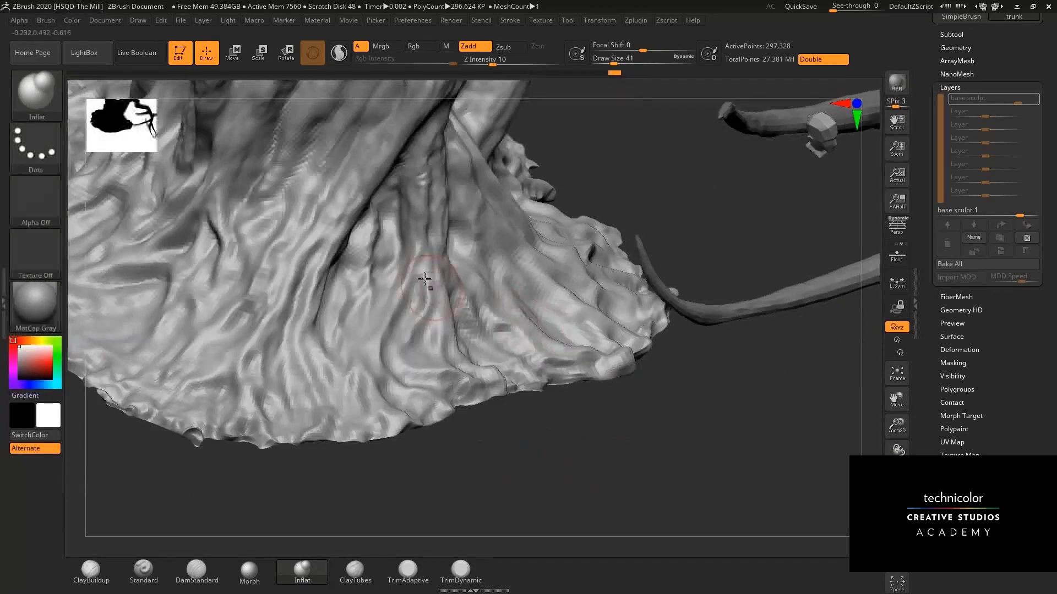
pyautogui.moveTo(415, 413); pyautogui.dragTo(421, 419)
pyautogui.moveTo(499, 455)
pyautogui.mouseDown()
pyautogui.moveTo(474, 400)
pyautogui.moveTo(531, 447)
pyautogui.moveTo(490, 413)
pyautogui.mouseUp()
pyautogui.moveTo(457, 313); pyautogui.dragTo(461, 344)
pyautogui.moveTo(509, 440)
pyautogui.mouseDown()
pyautogui.moveTo(530, 444)
pyautogui.moveTo(590, 414)
pyautogui.moveTo(736, 392)
pyautogui.mouseUp()
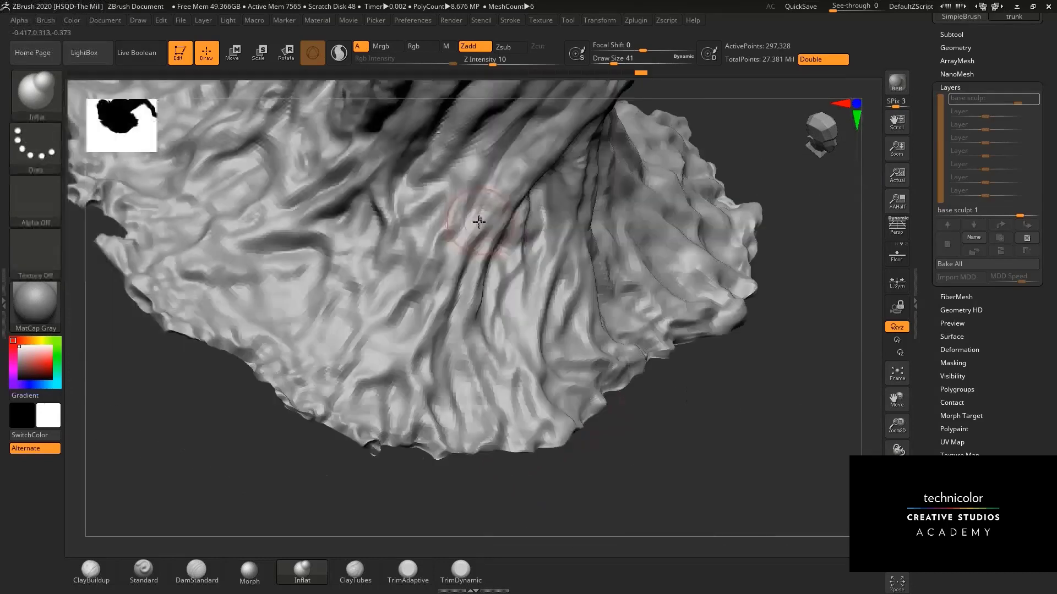
# Reduce the Inflat draw size to 20 and swell the narrower root ridges running up toward the cut branch stub.
pyautogui.moveTo(427, 273)
pyautogui.mouseDown()
pyautogui.moveTo(367, 331)
pyautogui.moveTo(363, 258)
pyautogui.mouseUp()
pyautogui.press('space')
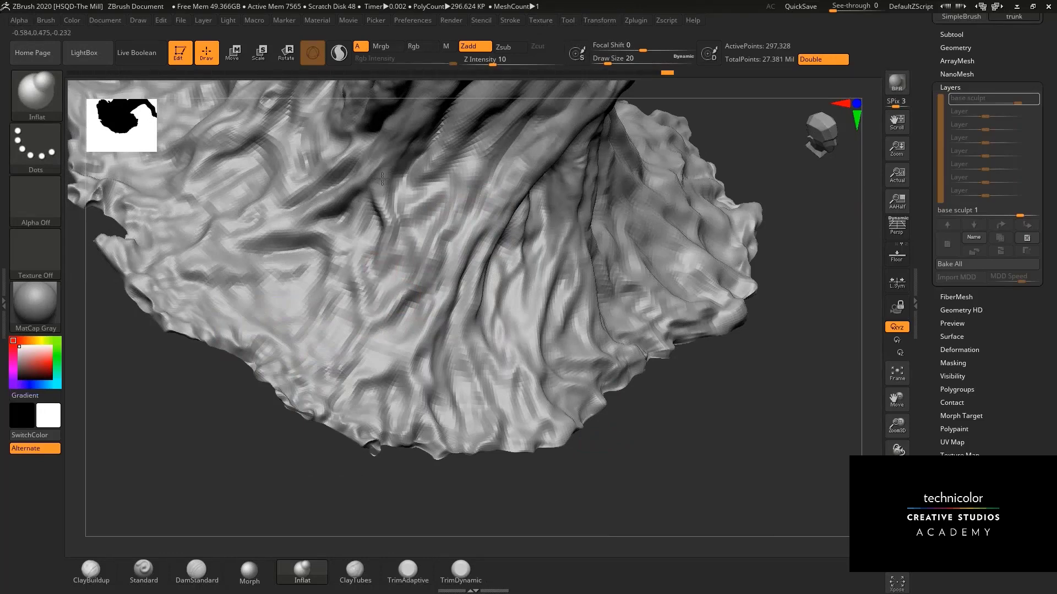
pyautogui.moveTo(740, 359)
pyautogui.mouseDown()
pyautogui.moveTo(741, 314)
pyautogui.moveTo(441, 255)
pyautogui.moveTo(411, 224)
pyautogui.moveTo(459, 151)
pyautogui.mouseUp()
pyautogui.keyDown('alt'); pyautogui.moveTo(663, 300); pyautogui.dragTo(650, 399); pyautogui.keyUp('alt')
pyautogui.moveTo(476, 228); pyautogui.dragTo(516, 194)
pyautogui.moveTo(724, 325)
pyautogui.mouseDown()
pyautogui.moveTo(719, 316)
pyautogui.moveTo(739, 359)
pyautogui.mouseUp()
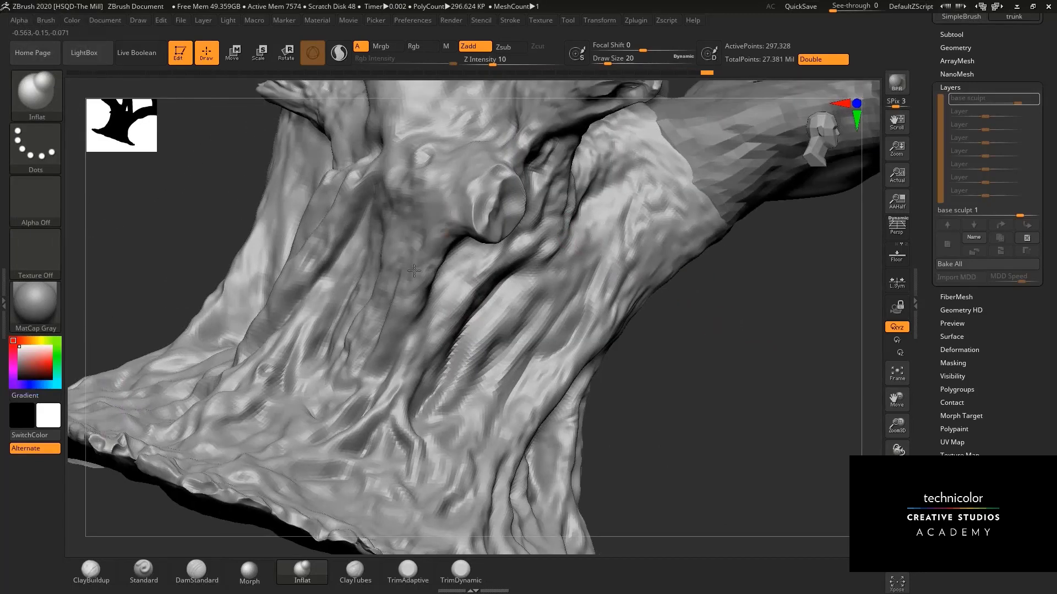
# Swell the long bark folds beneath the cut stubs and beside the trunk's hollow with Inflat.
pyautogui.moveTo(745, 399)
pyautogui.mouseDown()
pyautogui.moveTo(734, 406)
pyautogui.moveTo(787, 409)
pyautogui.mouseUp()
pyautogui.moveTo(393, 287); pyautogui.dragTo(335, 343)
pyautogui.moveTo(603, 321)
pyautogui.keyDown('alt'); pyautogui.mouseDown()
pyautogui.moveTo(597, 314)
pyautogui.moveTo(618, 288)
pyautogui.moveTo(448, 207)
pyautogui.moveTo(347, 265)
pyautogui.mouseUp(); pyautogui.keyUp('alt')
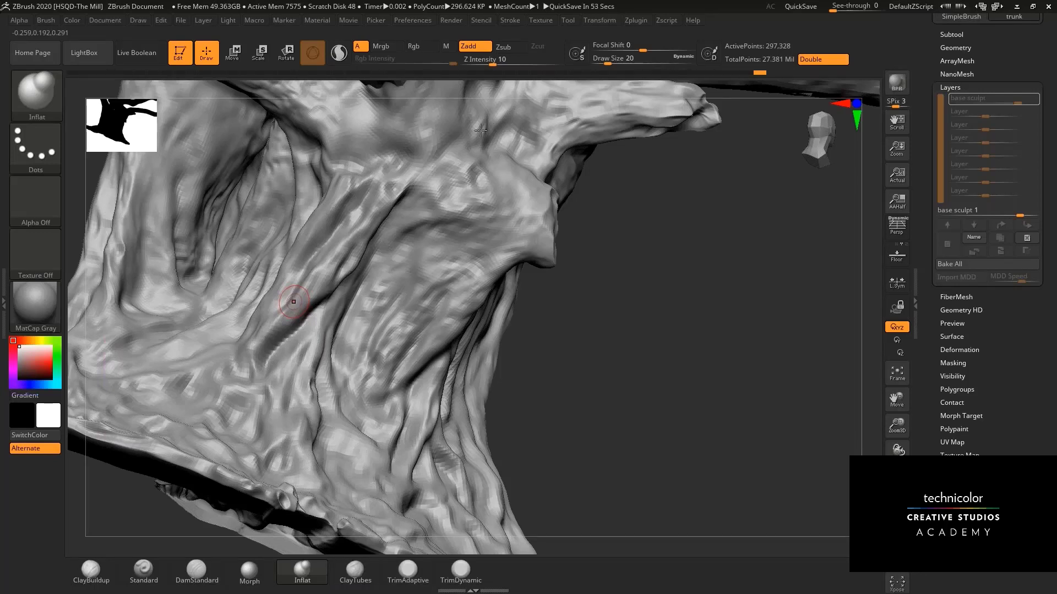
pyautogui.keyDown('alt'); pyautogui.moveTo(695, 301); pyautogui.dragTo(753, 323); pyautogui.keyUp('alt')
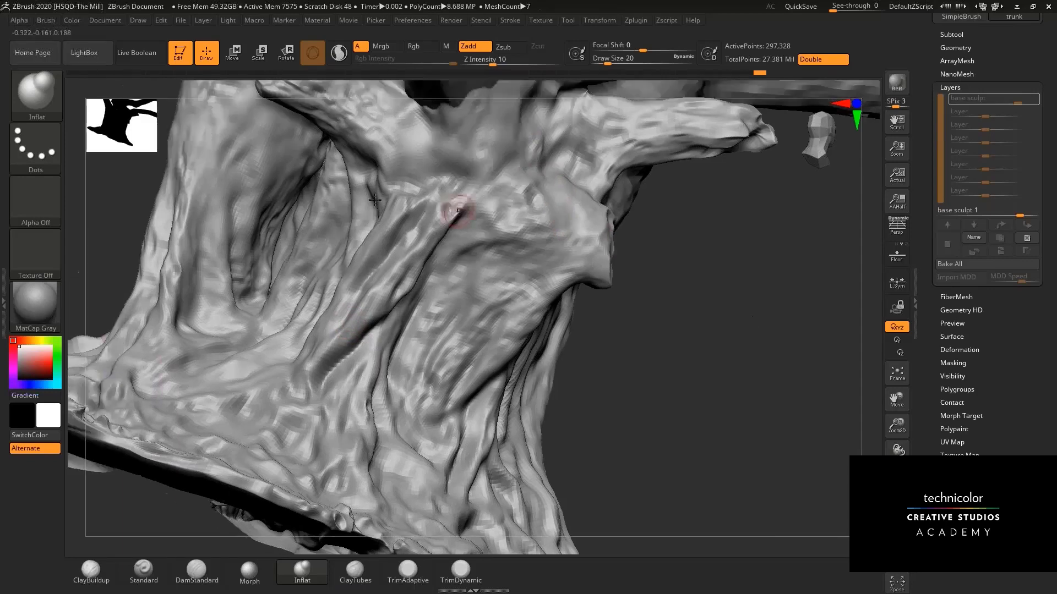
pyautogui.moveTo(647, 366)
pyautogui.keyDown('alt'); pyautogui.mouseDown()
pyautogui.moveTo(661, 394)
pyautogui.moveTo(396, 207)
pyautogui.mouseUp(); pyautogui.keyUp('alt')
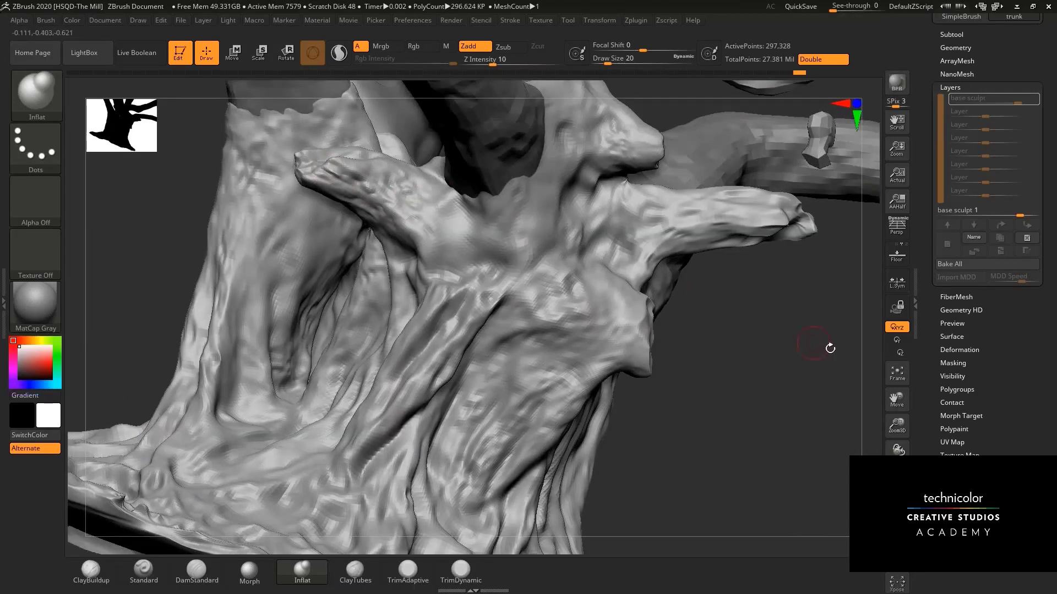
# Check the whole tree, then swell the vertical bark ridges directly below the round cut stub with Inflat.
pyautogui.moveTo(891, 424); pyautogui.dragTo(599, 365)
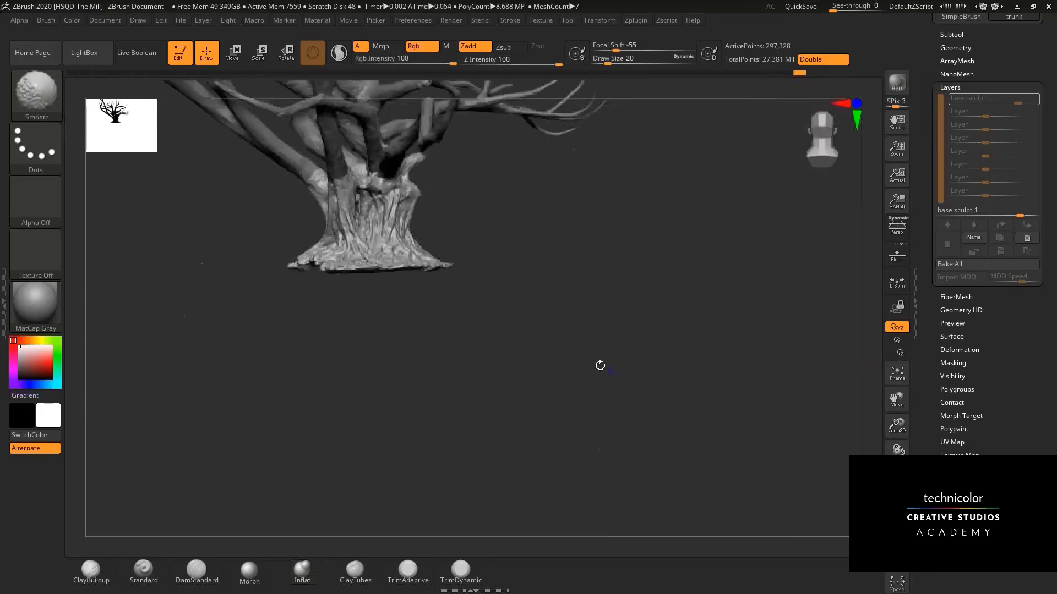
pyautogui.moveTo(530, 319)
pyautogui.keyDown('alt'); pyautogui.mouseDown()
pyautogui.moveTo(564, 349)
pyautogui.moveTo(604, 337)
pyautogui.moveTo(605, 354)
pyautogui.moveTo(745, 409)
pyautogui.moveTo(752, 393)
pyautogui.moveTo(762, 415)
pyautogui.mouseUp(); pyautogui.keyUp('alt')
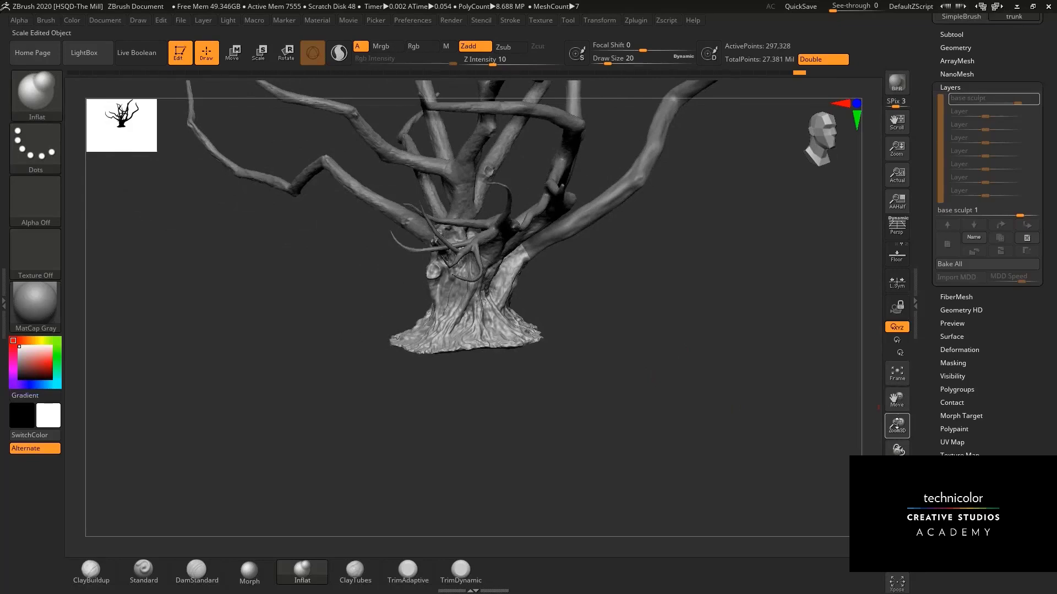
pyautogui.moveTo(896, 427); pyautogui.dragTo(680, 286)
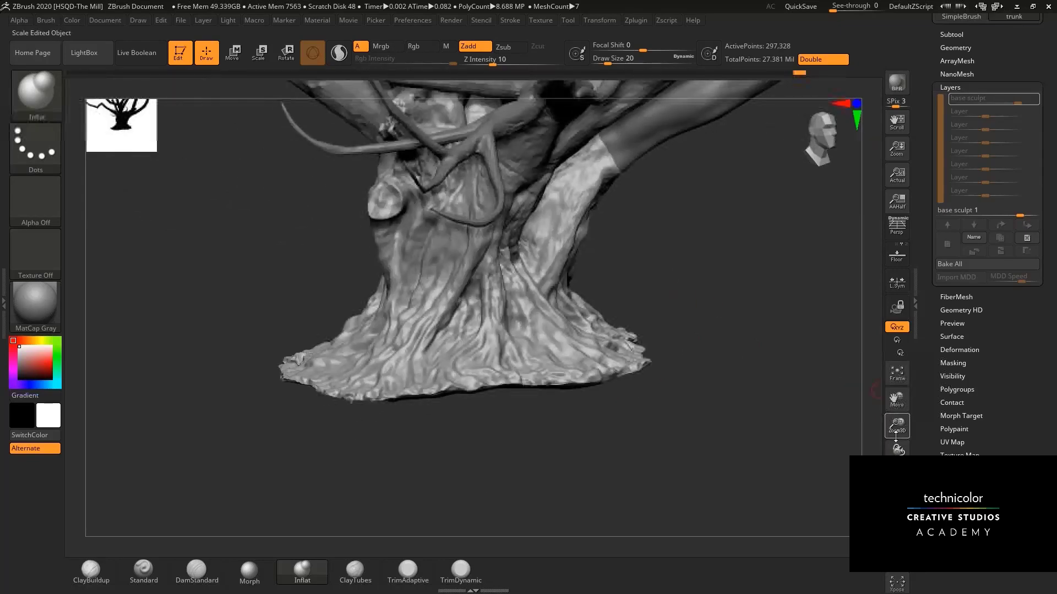
pyautogui.moveTo(897, 427)
pyautogui.mouseDown()
pyautogui.moveTo(757, 321)
pyautogui.moveTo(718, 248)
pyautogui.moveTo(660, 236)
pyautogui.mouseUp()
pyautogui.moveTo(714, 274)
pyautogui.keyDown('shift'); pyautogui.mouseDown()
pyautogui.moveTo(700, 301)
pyautogui.moveTo(755, 281)
pyautogui.moveTo(807, 295)
pyautogui.mouseUp(); pyautogui.keyUp('shift')
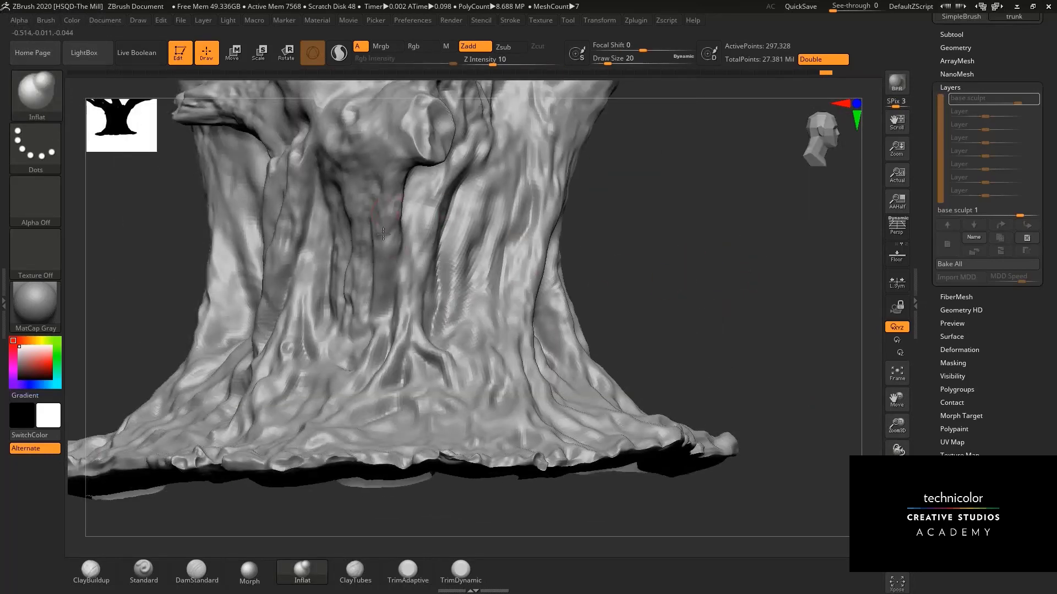
pyautogui.moveTo(719, 229); pyautogui.dragTo(735, 260)
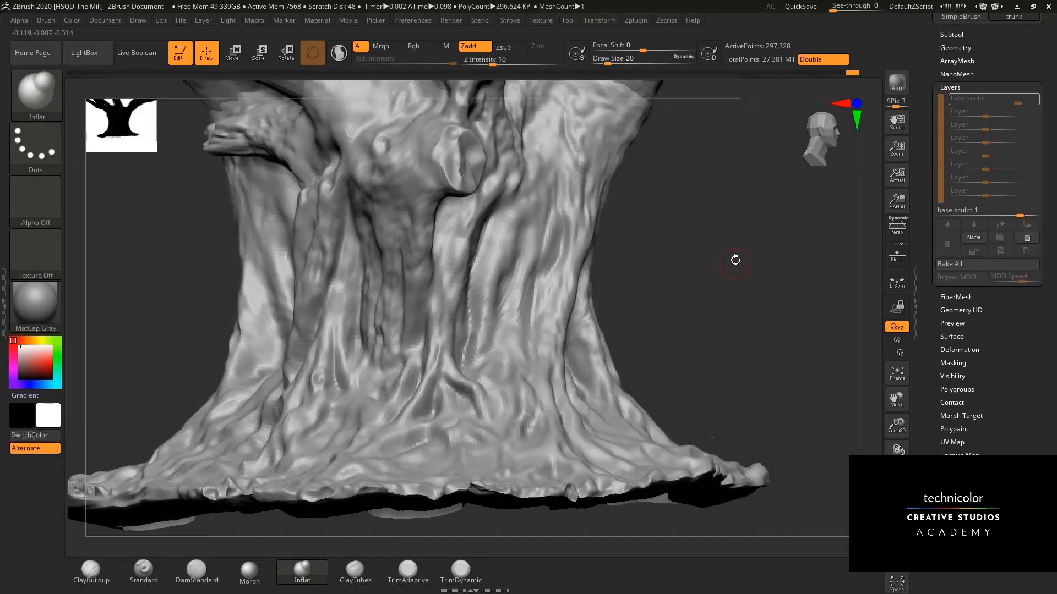
pyautogui.moveTo(731, 208); pyautogui.dragTo(755, 184)
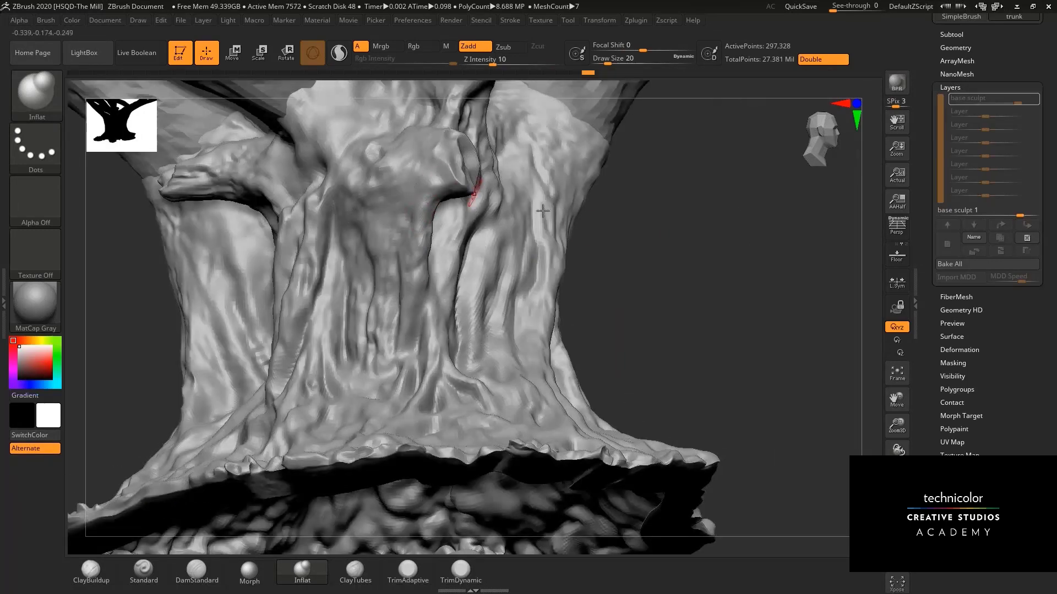
# Swell the root and bark ridges around the trunk's other sides with Inflat at draw size 20.
pyautogui.moveTo(667, 266); pyautogui.dragTo(349, 189)
pyautogui.moveTo(666, 171); pyautogui.dragTo(468, 259)
pyautogui.moveTo(682, 228); pyautogui.dragTo(550, 266)
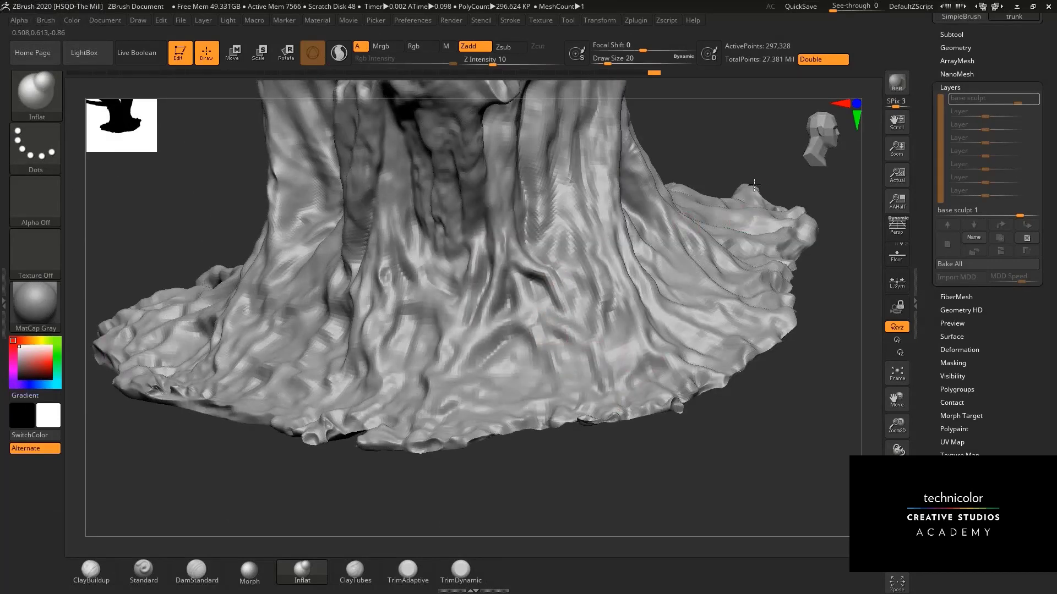
pyautogui.moveTo(736, 166); pyautogui.dragTo(458, 220)
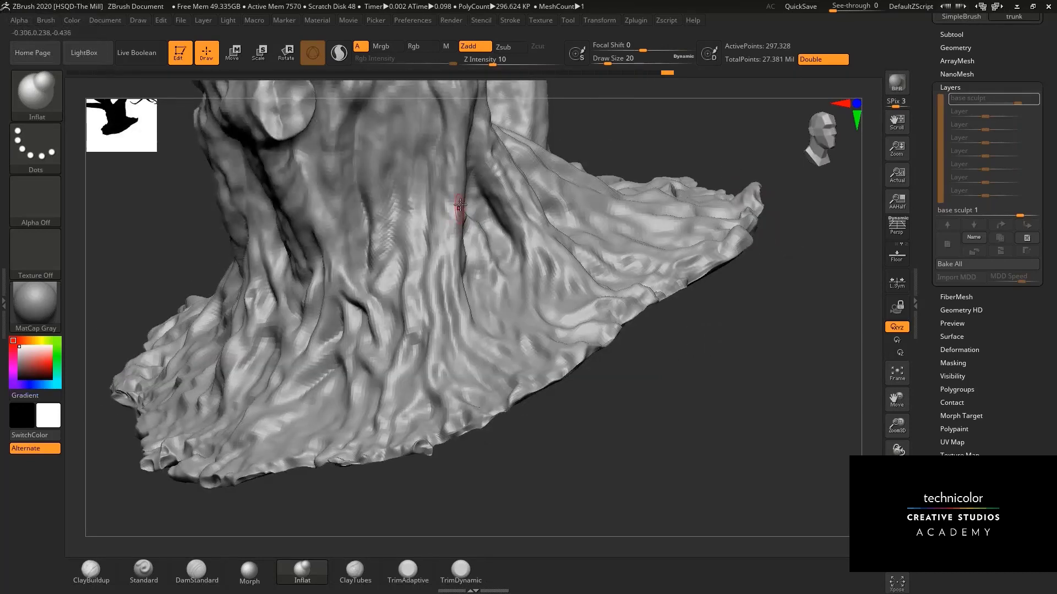
pyautogui.keyDown('alt'); pyautogui.moveTo(634, 149); pyautogui.dragTo(651, 296); pyautogui.keyUp('alt')
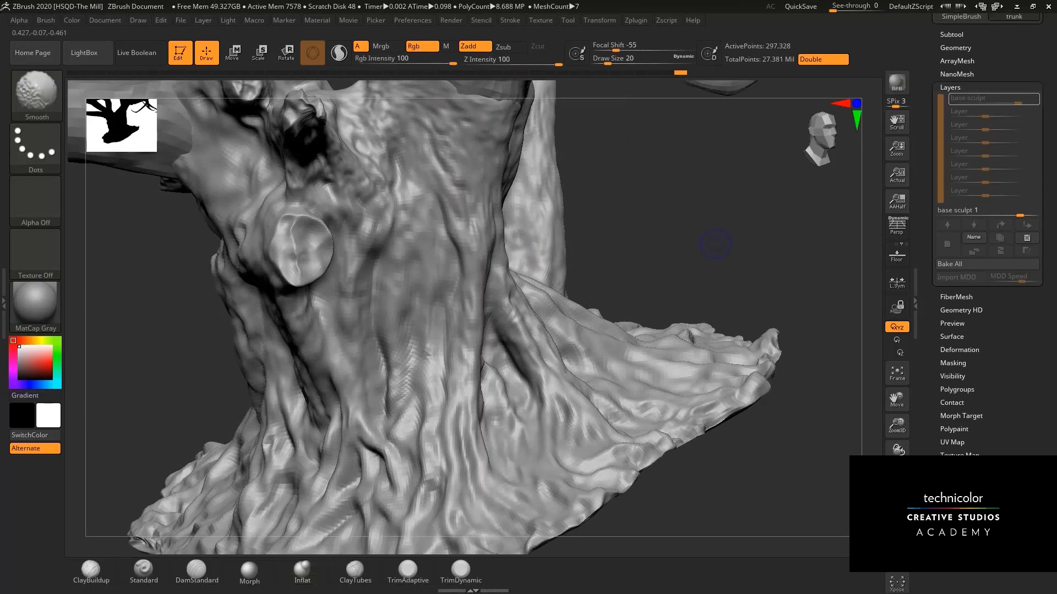
# Switch to ClayBuildup, set the draw size to 23 and build up bark in the recess under the broken branch stub.
pyautogui.moveTo(776, 248); pyautogui.dragTo(732, 394)
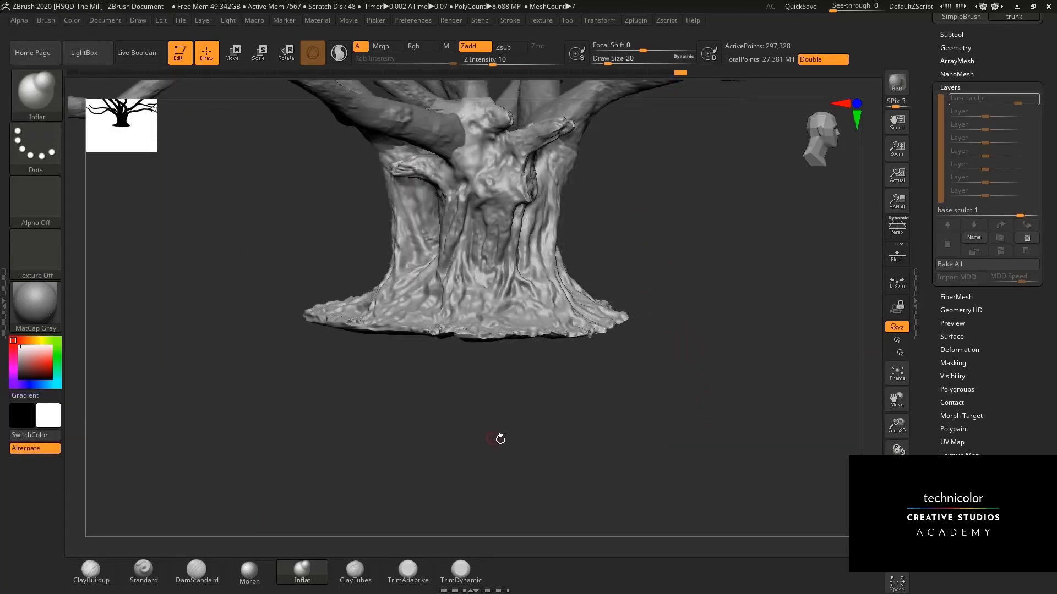
pyautogui.moveTo(510, 428)
pyautogui.mouseDown()
pyautogui.moveTo(487, 437)
pyautogui.moveTo(473, 410)
pyautogui.mouseUp()
pyautogui.click(91, 571)
pyautogui.keyDown('alt'); pyautogui.moveTo(386, 427); pyautogui.dragTo(374, 498); pyautogui.keyUp('alt')
pyautogui.moveTo(744, 344); pyautogui.dragTo(781, 377)
pyautogui.moveTo(897, 427); pyautogui.dragTo(897, 487)
pyautogui.keyDown('alt'); pyautogui.moveTo(676, 308); pyautogui.dragTo(812, 272); pyautogui.keyUp('alt')
pyautogui.keyDown('alt'); pyautogui.moveTo(252, 235); pyautogui.dragTo(236, 200); pyautogui.keyUp('alt')
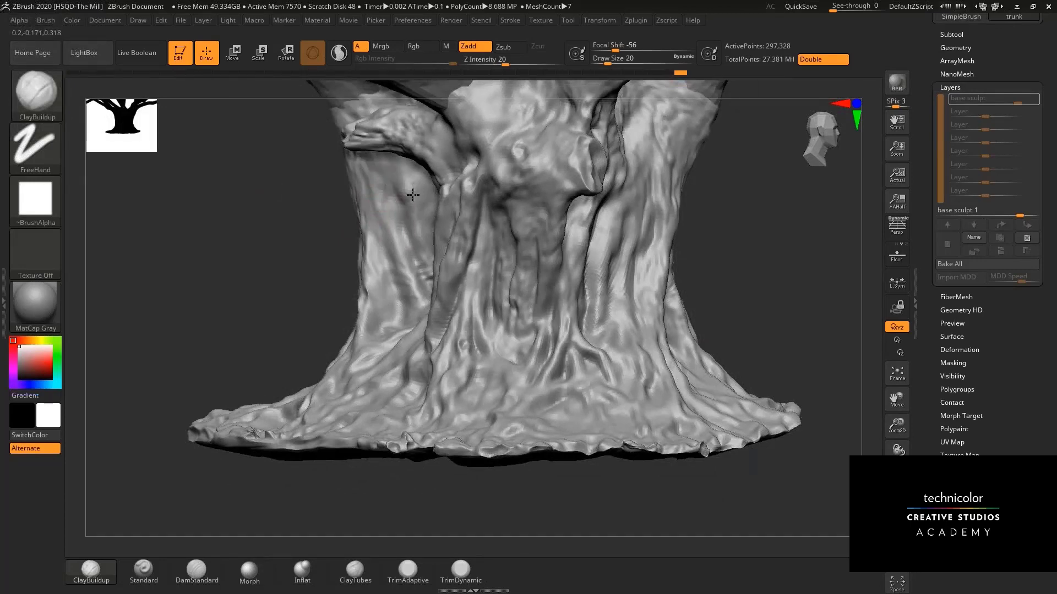
pyautogui.moveTo(408, 212); pyautogui.dragTo(409, 216)
pyautogui.press('space')
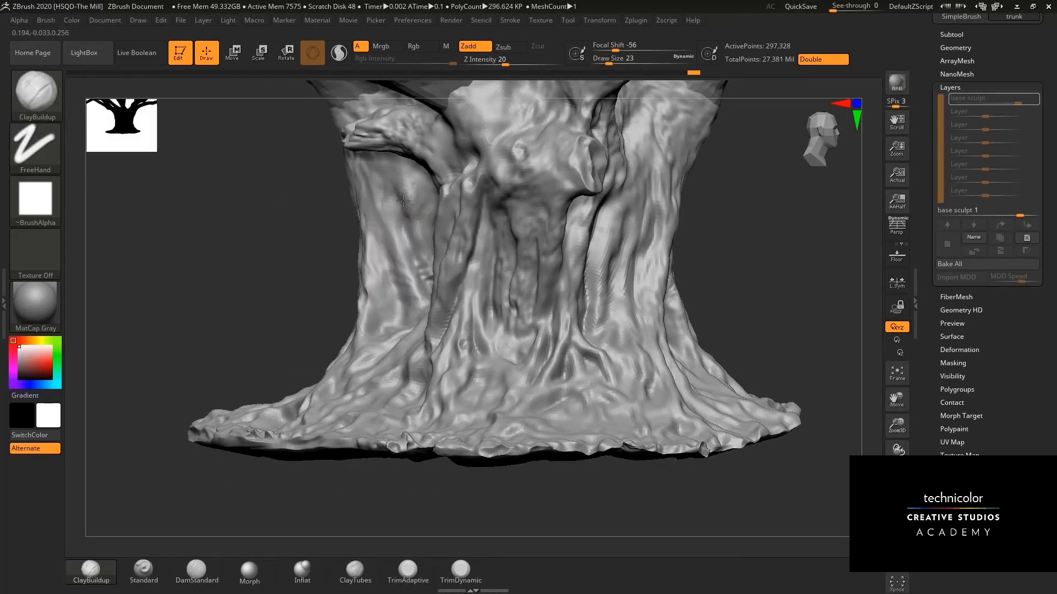
pyautogui.moveTo(304, 229)
pyautogui.mouseDown()
pyautogui.moveTo(404, 168)
pyautogui.moveTo(344, 122)
pyautogui.moveTo(367, 114)
pyautogui.mouseUp()
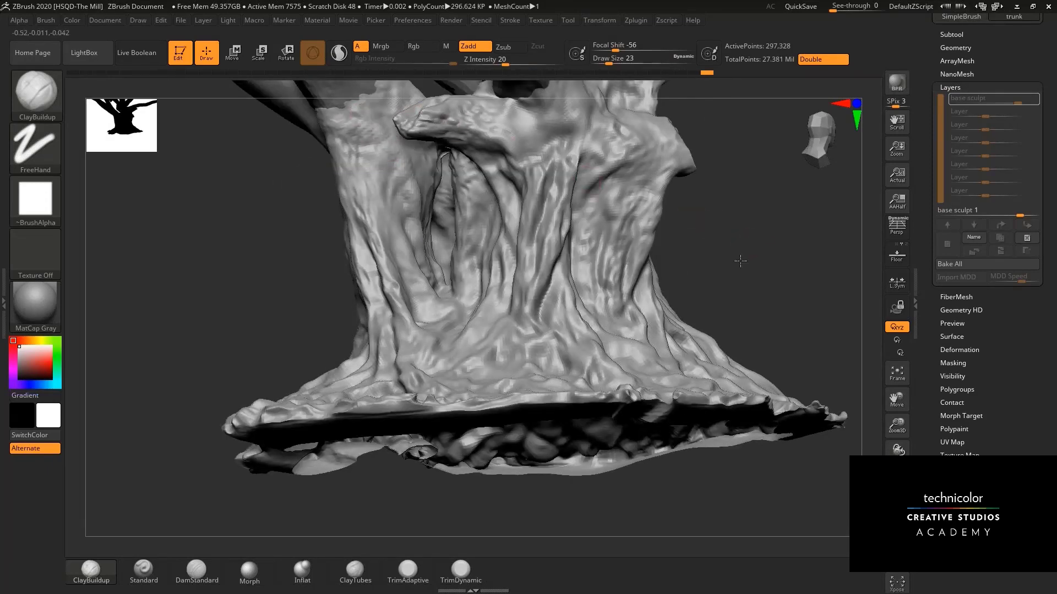
# Select the branch1 subtool and build up its base at the trunk joint with ClayBuildup, draw size 33 and focal shift -69.
pyautogui.moveTo(740, 261); pyautogui.dragTo(733, 225)
pyautogui.moveTo(731, 261)
pyautogui.mouseDown()
pyautogui.moveTo(746, 340)
pyautogui.moveTo(746, 300)
pyautogui.moveTo(695, 290)
pyautogui.moveTo(703, 299)
pyautogui.moveTo(686, 286)
pyautogui.moveTo(698, 380)
pyautogui.moveTo(685, 330)
pyautogui.mouseUp()
pyautogui.keyDown('alt'); pyautogui.click(641, 233); pyautogui.keyUp('alt')
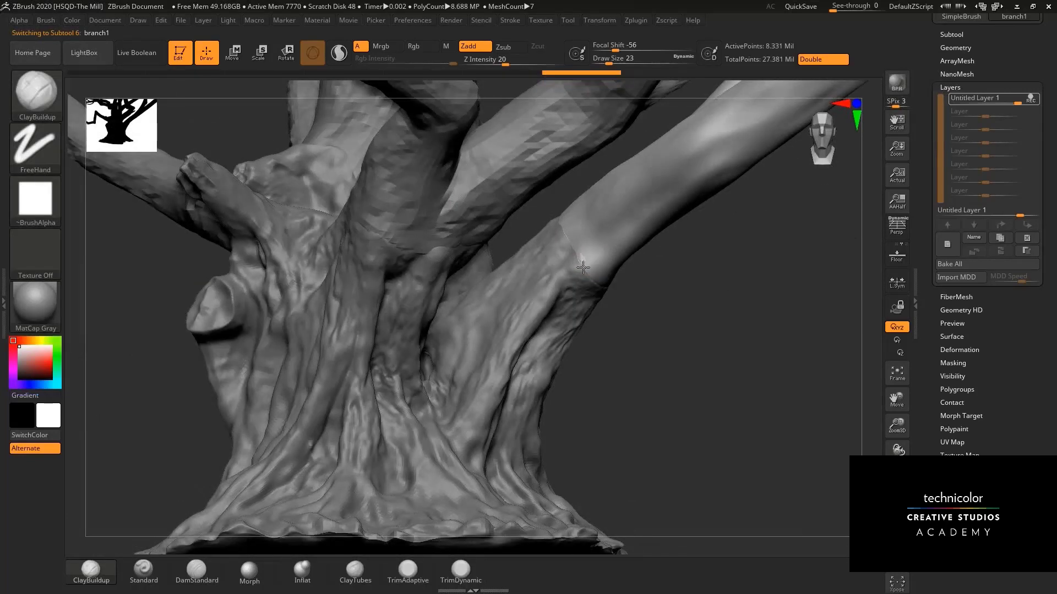
pyautogui.moveTo(594, 240); pyautogui.dragTo(596, 246)
pyautogui.press('space')
pyautogui.moveTo(606, 259); pyautogui.dragTo(598, 257)
pyautogui.press('space')
pyautogui.moveTo(651, 312); pyautogui.dragTo(588, 244)
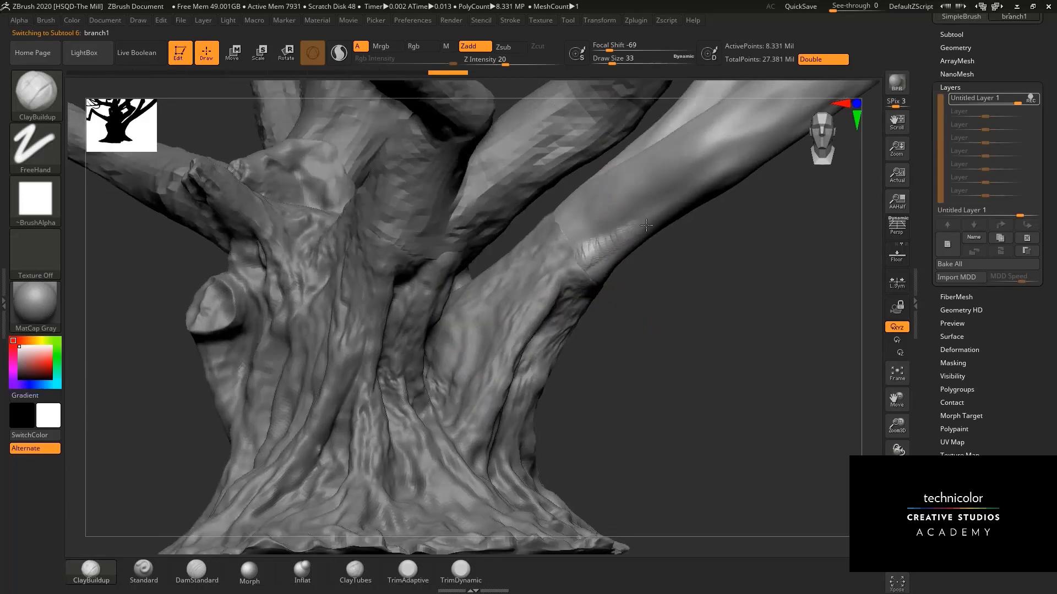
# Smooth the clay strokes at the base of branch1 and isolate the branch from the other subtools.
pyautogui.moveTo(663, 298); pyautogui.dragTo(621, 247)
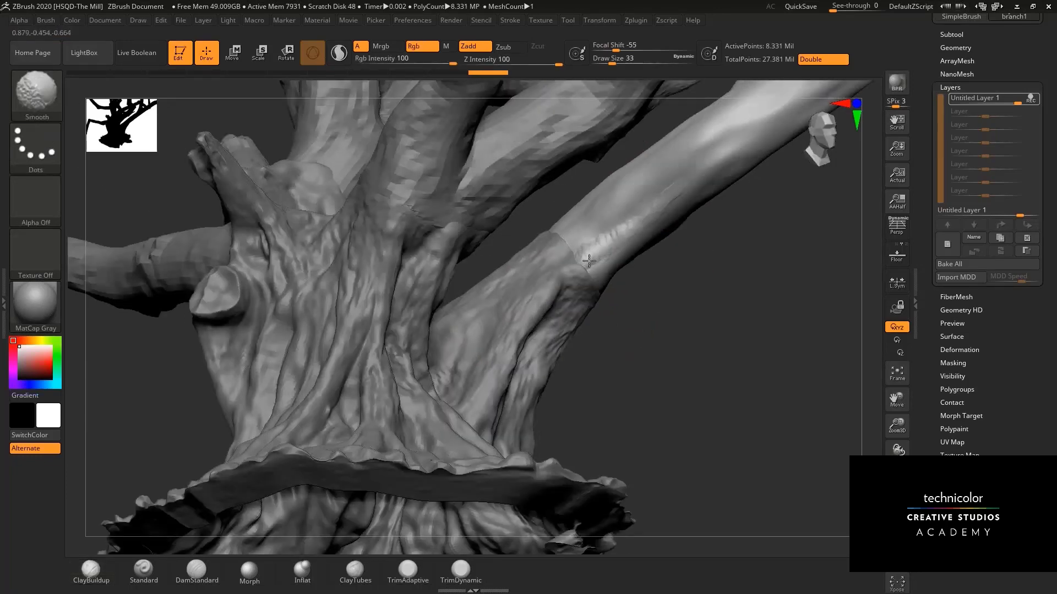
pyautogui.keyDown('shift'); pyautogui.moveTo(663, 196); pyautogui.dragTo(703, 171); pyautogui.keyUp('shift')
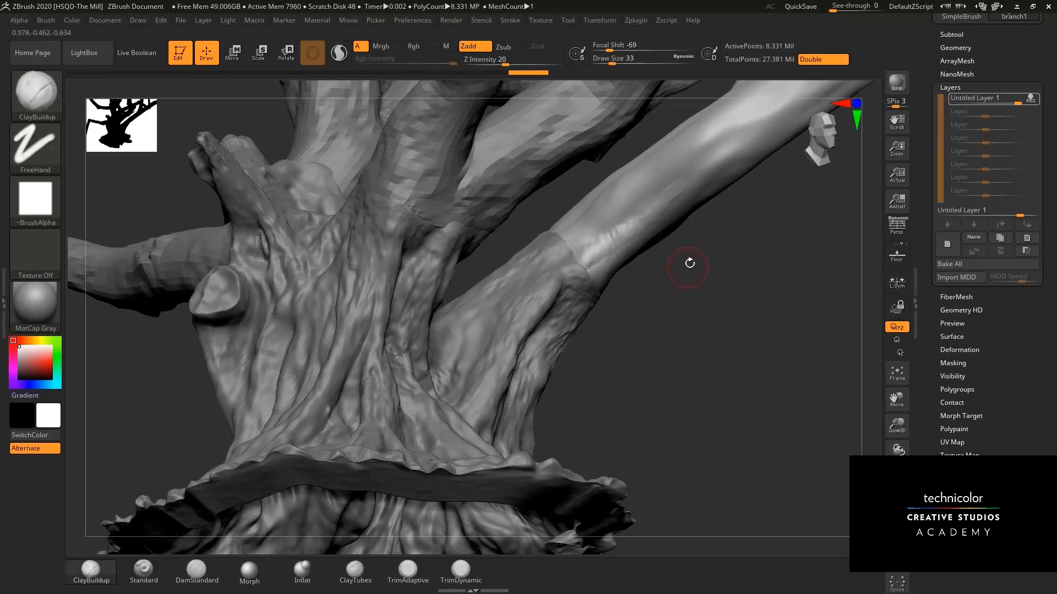
pyautogui.moveTo(679, 242); pyautogui.dragTo(662, 378)
pyautogui.click(897, 556)
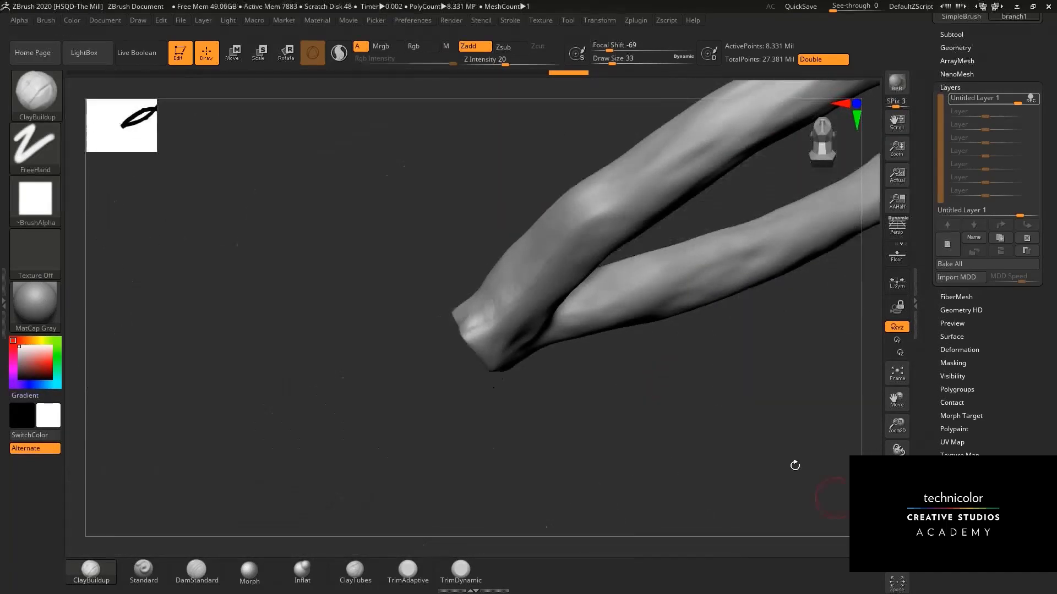
# Set the ClayBuildup draw size to 41, build a raised ridge along the lower part of branch1 and smooth it.
pyautogui.moveTo(654, 438)
pyautogui.mouseDown()
pyautogui.moveTo(654, 394)
pyautogui.moveTo(632, 379)
pyautogui.mouseUp()
pyautogui.press('space')
pyautogui.moveTo(605, 274); pyautogui.dragTo(583, 266)
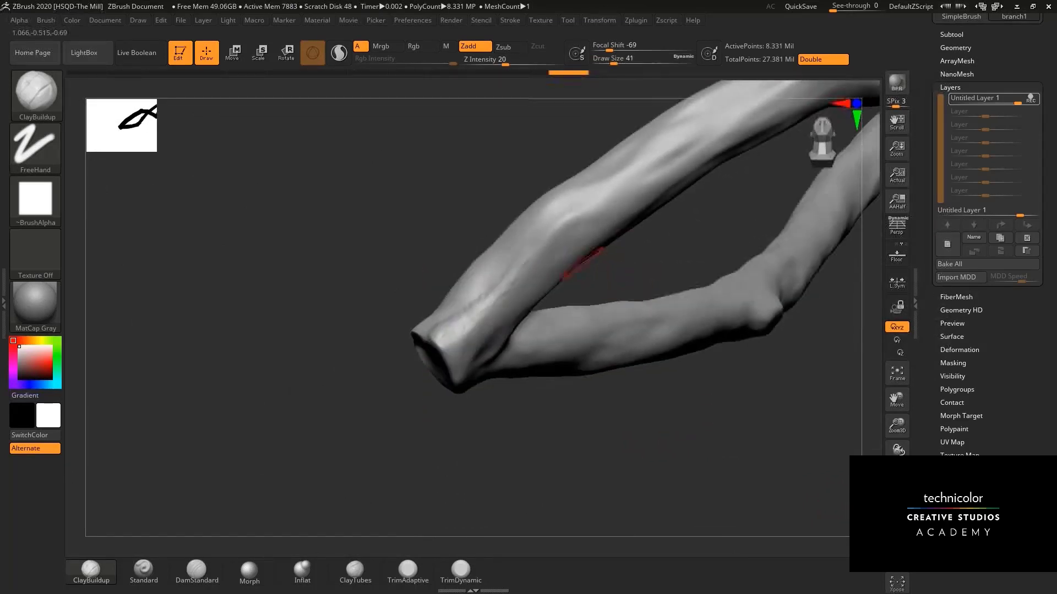
pyautogui.moveTo(515, 267); pyautogui.dragTo(548, 235)
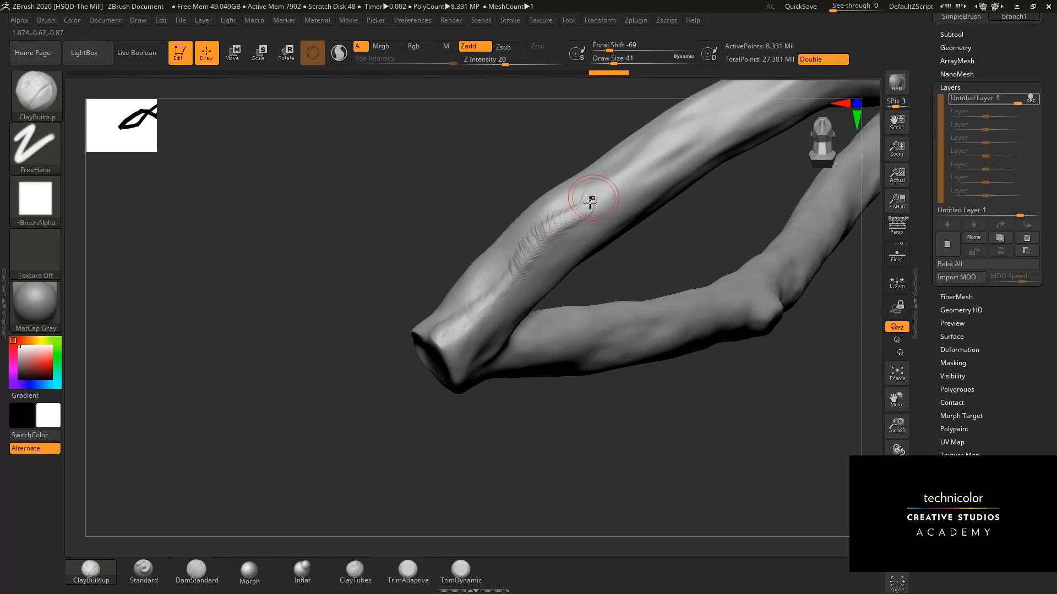
pyautogui.press('shift')
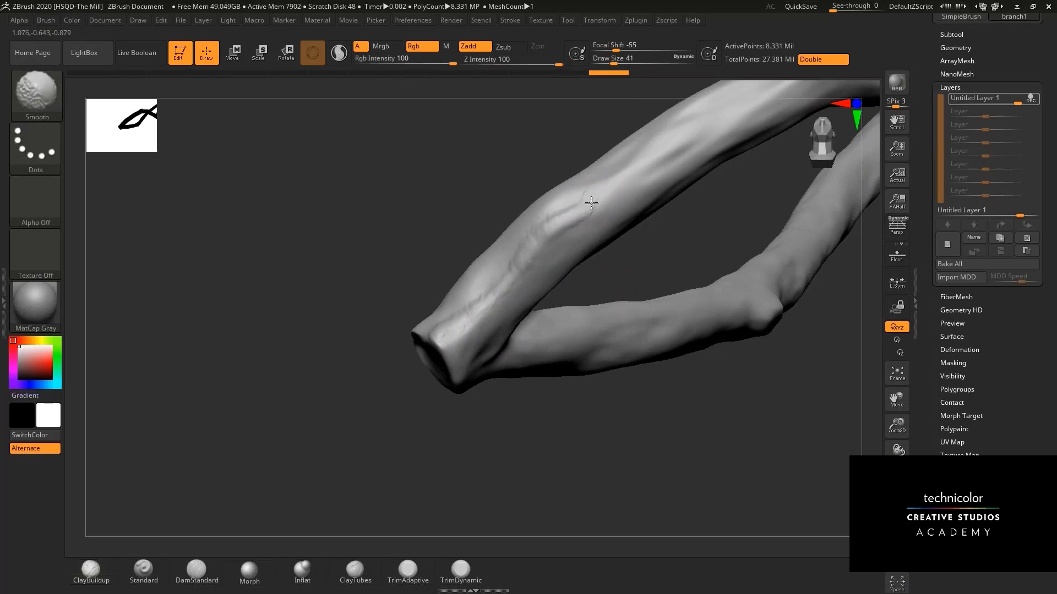
pyautogui.moveTo(538, 165); pyautogui.dragTo(558, 223)
pyautogui.press('shift')
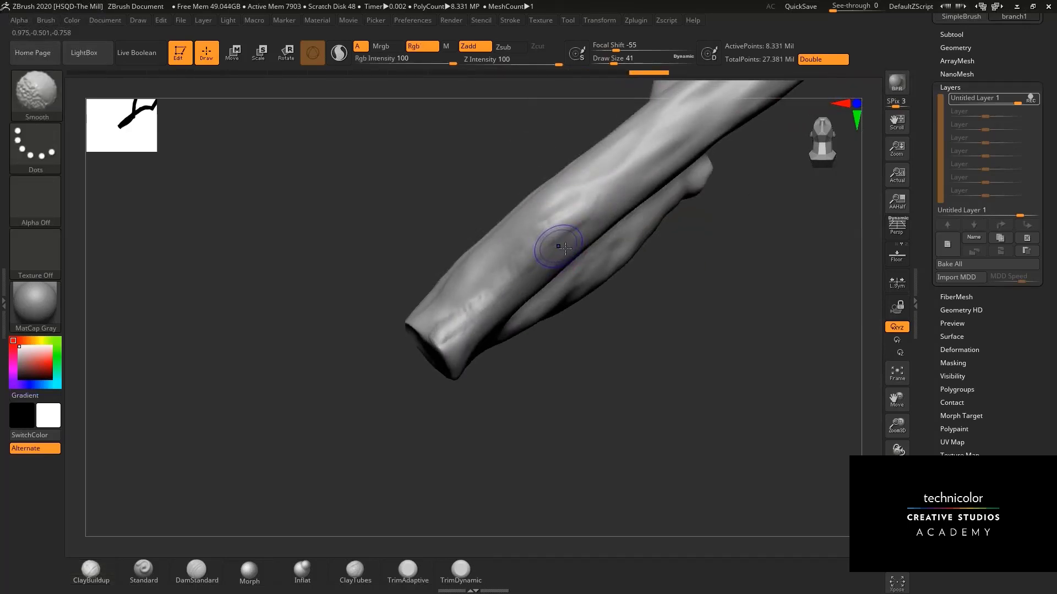
# Lower branch1 by two subdivision levels, add ClayBuildup strokes along its ridge and smooth them.
pyautogui.hotkey('shift', 'd')
pyautogui.hotkey('shift', 'd')
pyautogui.moveTo(625, 250)
pyautogui.mouseDown()
pyautogui.moveTo(613, 229)
pyautogui.moveTo(574, 220)
pyautogui.mouseUp()
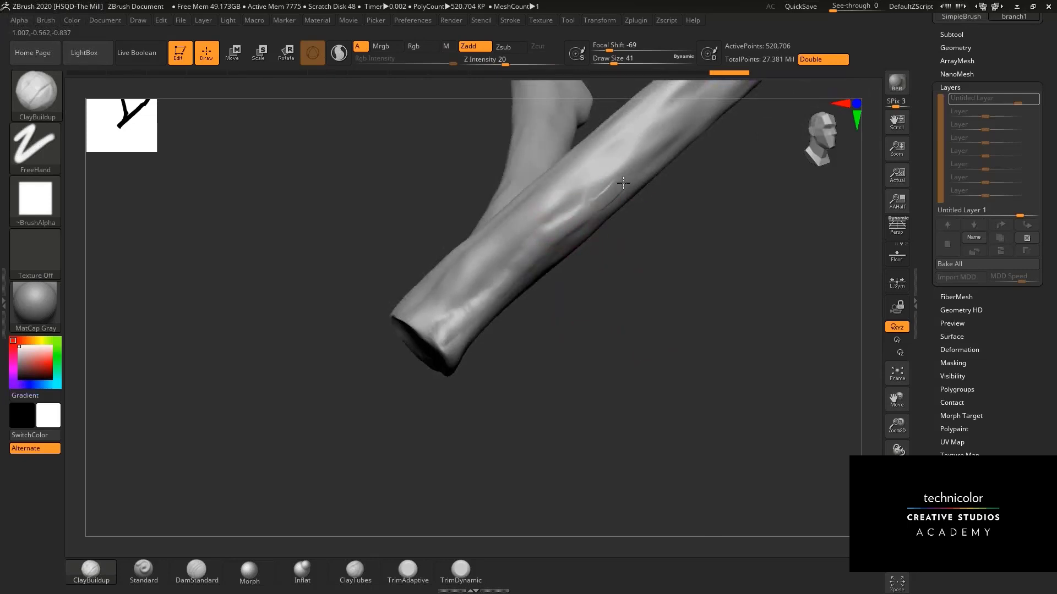
pyautogui.moveTo(623, 183); pyautogui.dragTo(625, 180)
pyautogui.moveTo(641, 253)
pyautogui.mouseDown()
pyautogui.moveTo(613, 189)
pyautogui.moveTo(604, 203)
pyautogui.moveTo(641, 275)
pyautogui.moveTo(638, 267)
pyautogui.mouseUp()
pyautogui.keyDown('shift'); pyautogui.moveTo(586, 225); pyautogui.dragTo(573, 224); pyautogui.keyUp('shift')
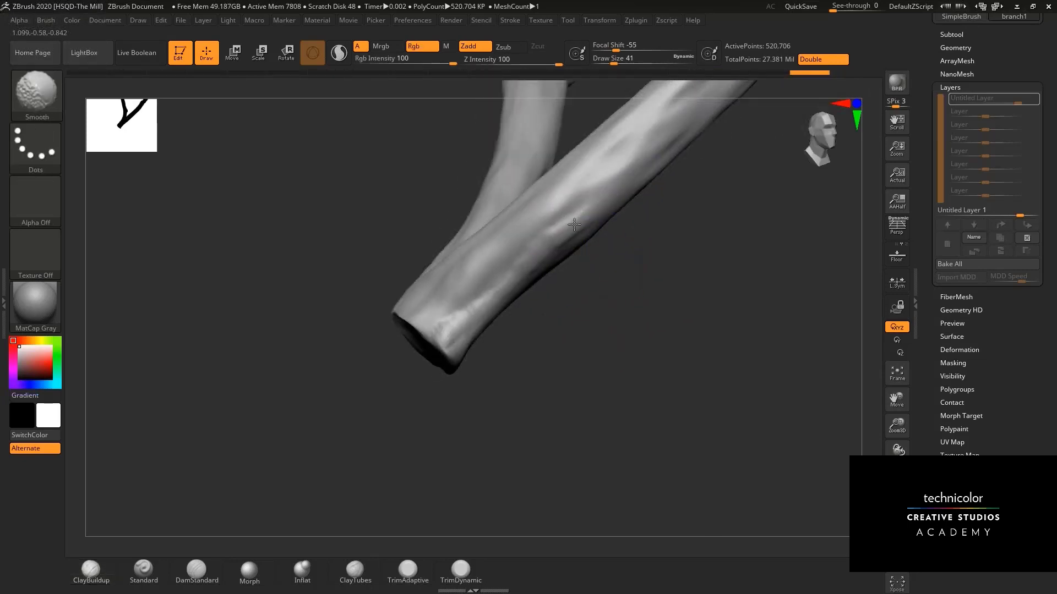
# Build up the middle of branch1's ridge with ClayBuildup strokes at draw size 41 and smooth them.
pyautogui.moveTo(594, 305); pyautogui.dragTo(573, 222, button='right')
pyautogui.press('shift')
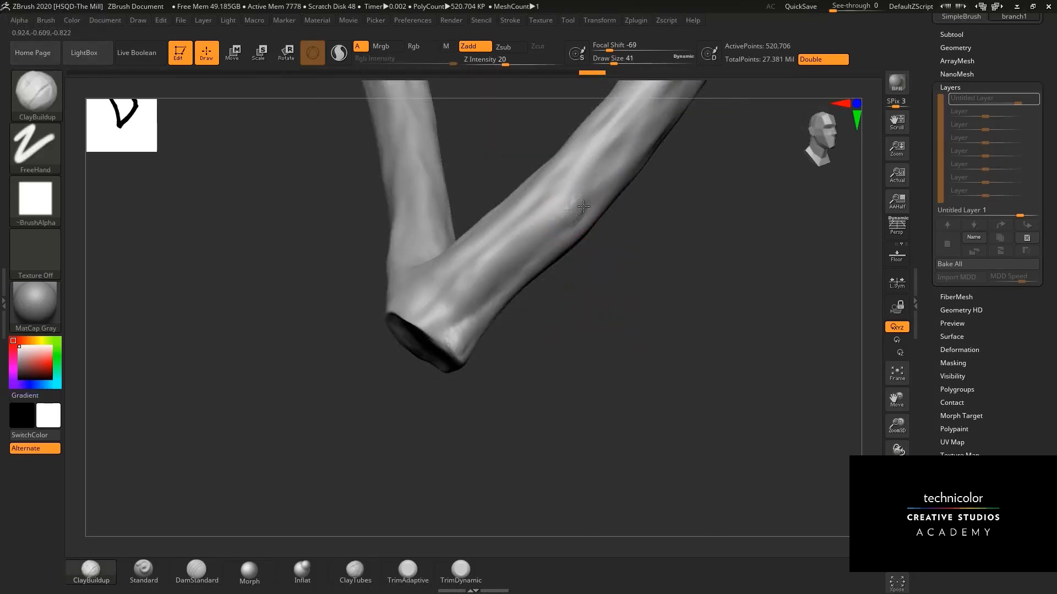
pyautogui.moveTo(636, 158); pyautogui.dragTo(632, 182, button='right')
pyautogui.press('shift')
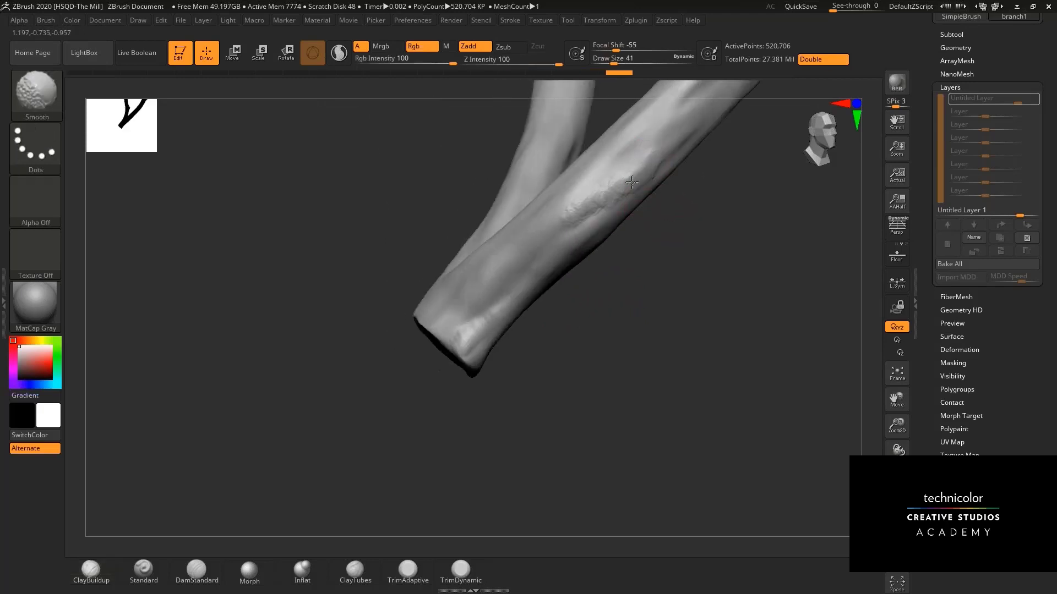
pyautogui.press('shift')
pyautogui.moveTo(686, 146); pyautogui.dragTo(599, 207, button='right')
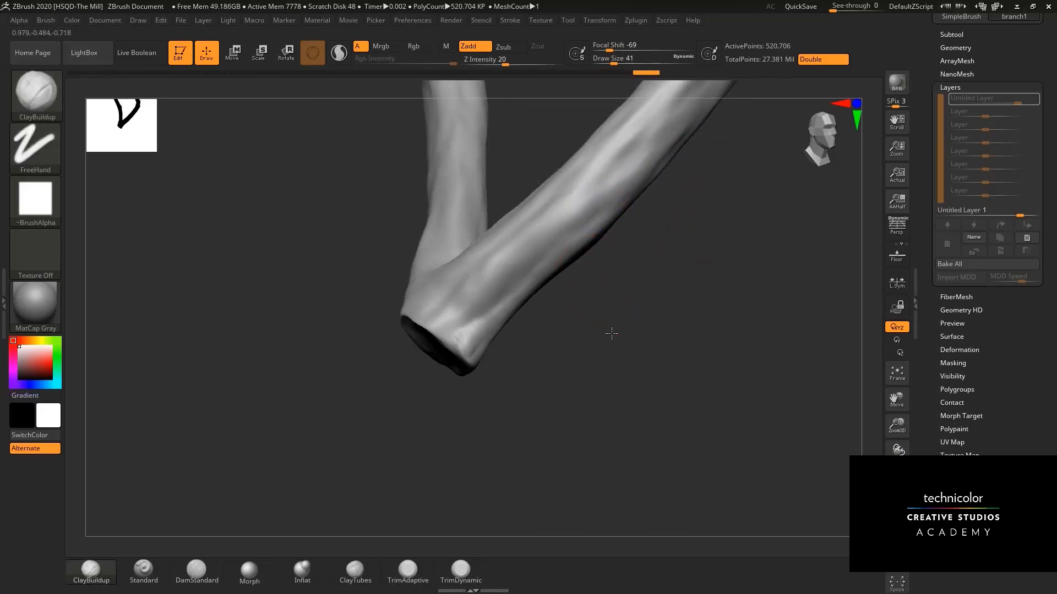
# Add ClayBuildup strokes from the open base of branch1 up along its ridge and smooth them.
pyautogui.moveTo(612, 333); pyautogui.dragTo(490, 295, button='right')
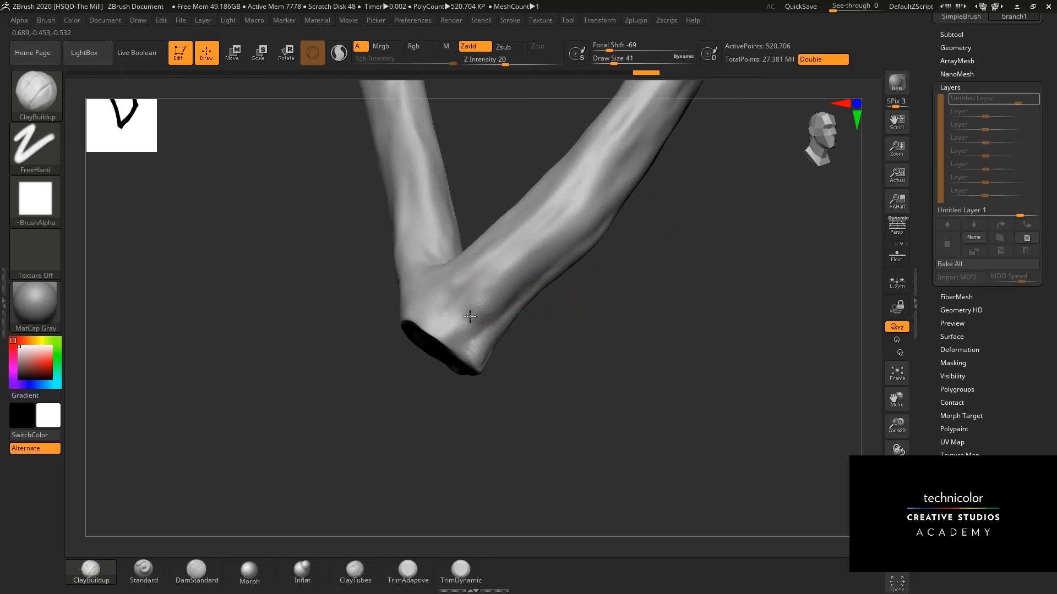
pyautogui.moveTo(469, 316); pyautogui.dragTo(484, 302)
pyautogui.moveTo(571, 229); pyautogui.dragTo(613, 177)
pyautogui.press('shift')
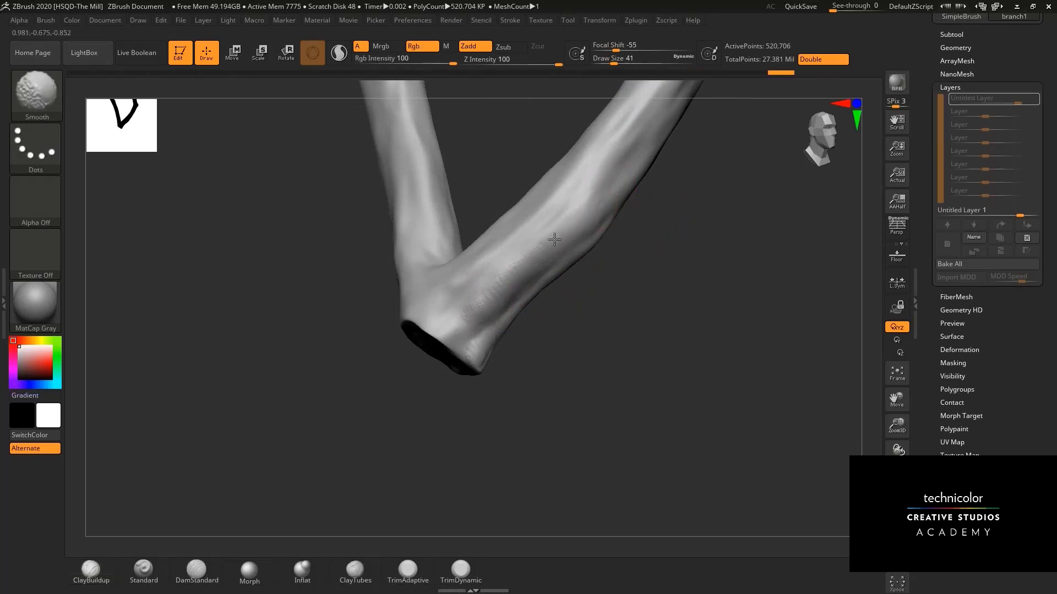
# Raise a clay ridge on the bulge of branch1's upright limb above the fork and smooth it down toward the base.
pyautogui.moveTo(469, 311); pyautogui.dragTo(519, 314, button='right')
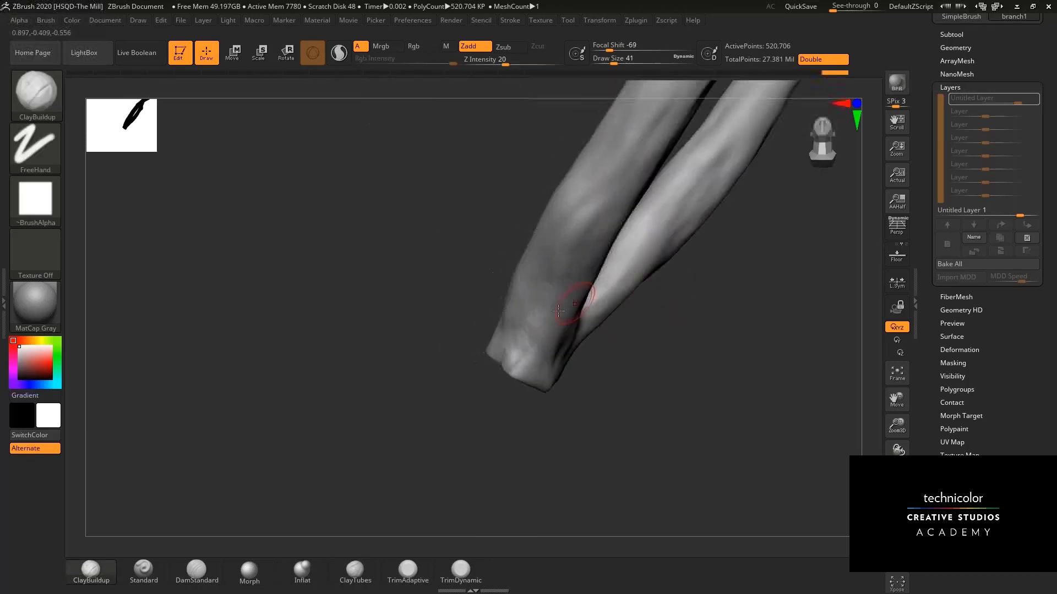
pyautogui.moveTo(537, 371); pyautogui.dragTo(566, 354, button='right')
pyautogui.moveTo(510, 302); pyautogui.dragTo(531, 290, button='right')
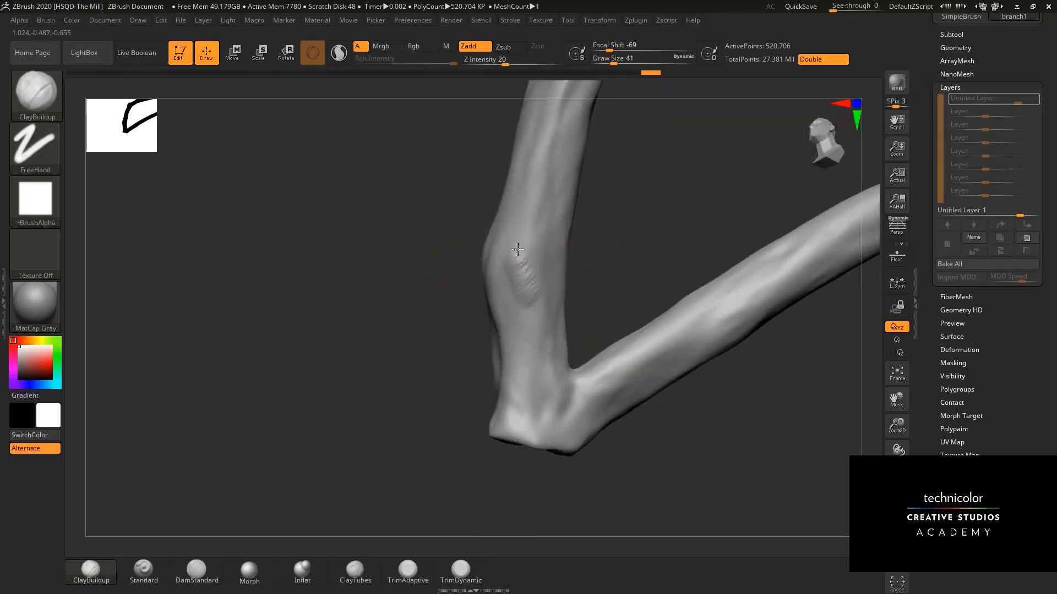
pyautogui.moveTo(517, 250)
pyautogui.mouseDown()
pyautogui.moveTo(519, 216)
pyautogui.moveTo(525, 257)
pyautogui.moveTo(510, 229)
pyautogui.mouseUp()
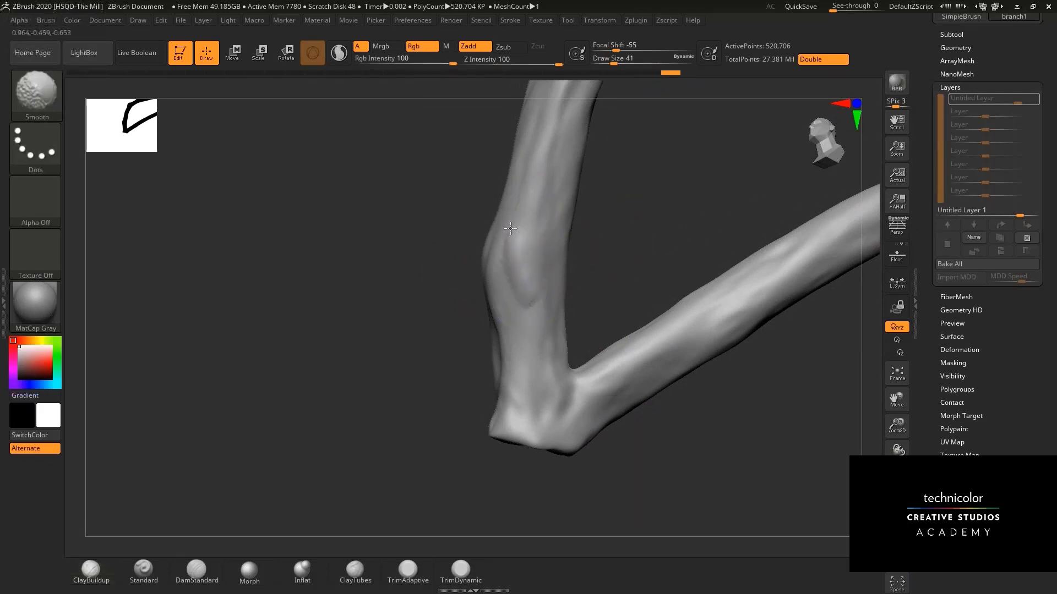
pyautogui.moveTo(515, 250); pyautogui.dragTo(534, 284, button='right')
pyautogui.moveTo(535, 297)
pyautogui.keyDown('shift'); pyautogui.mouseDown()
pyautogui.moveTo(535, 356)
pyautogui.moveTo(523, 312)
pyautogui.moveTo(539, 372)
pyautogui.mouseUp(); pyautogui.keyUp('shift')
pyautogui.keyDown('shift'); pyautogui.moveTo(532, 315); pyautogui.dragTo(535, 300); pyautogui.keyUp('shift')
# Carve a crease beside the ridge above the fork with DamStandard at draw size 17 and smooth its lower end.
pyautogui.moveTo(630, 260)
pyautogui.mouseDown(button='right')
pyautogui.moveTo(672, 282)
pyautogui.moveTo(717, 423)
pyautogui.moveTo(698, 394)
pyautogui.moveTo(669, 396)
pyautogui.moveTo(774, 444)
pyautogui.moveTo(820, 407)
pyautogui.moveTo(870, 424)
pyautogui.mouseUp(button='right')
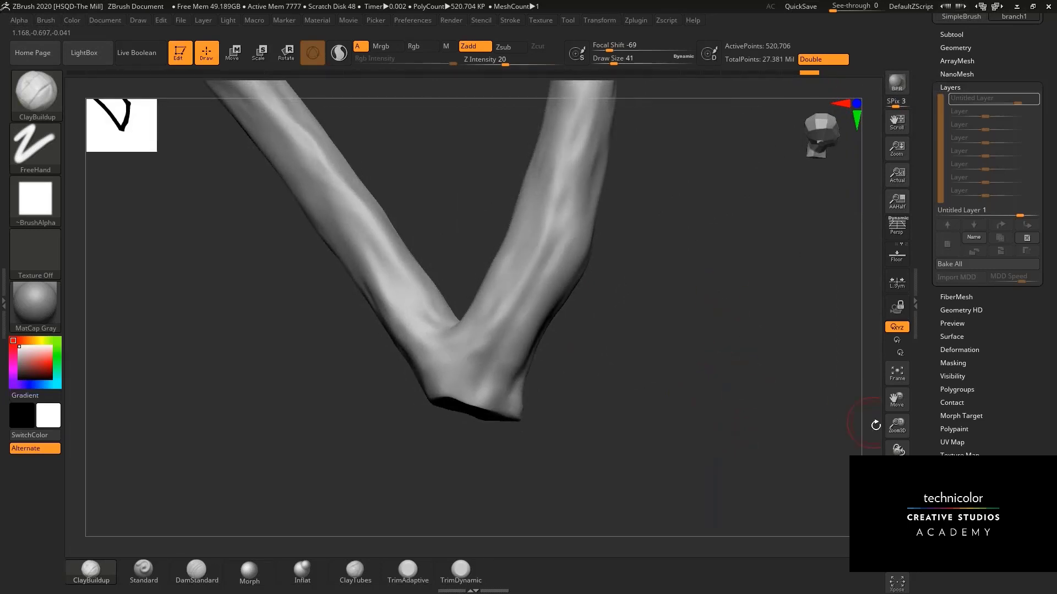
pyautogui.moveTo(897, 425); pyautogui.dragTo(898, 462)
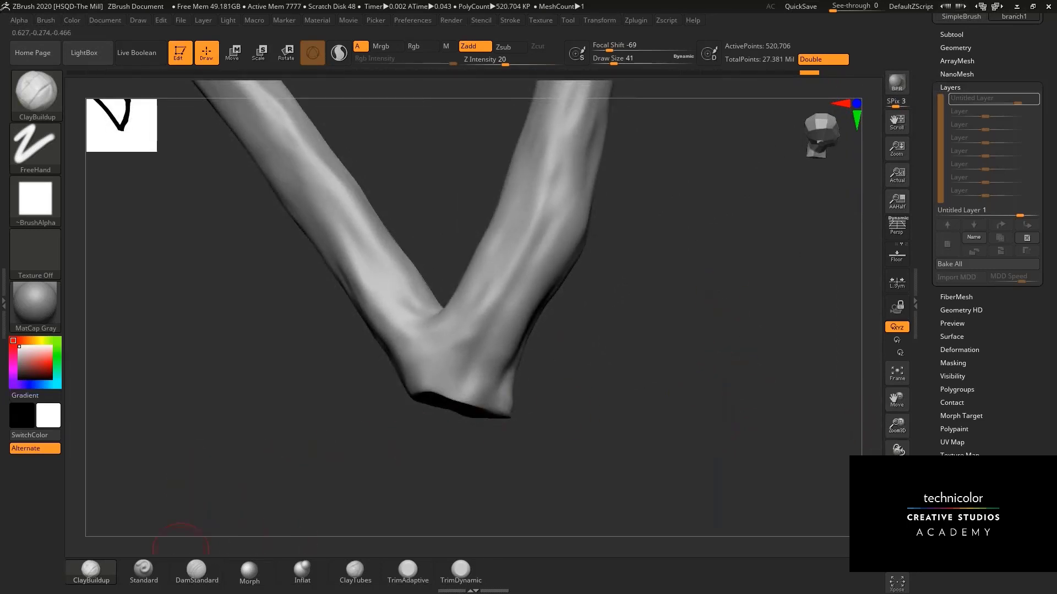
pyautogui.click(196, 570)
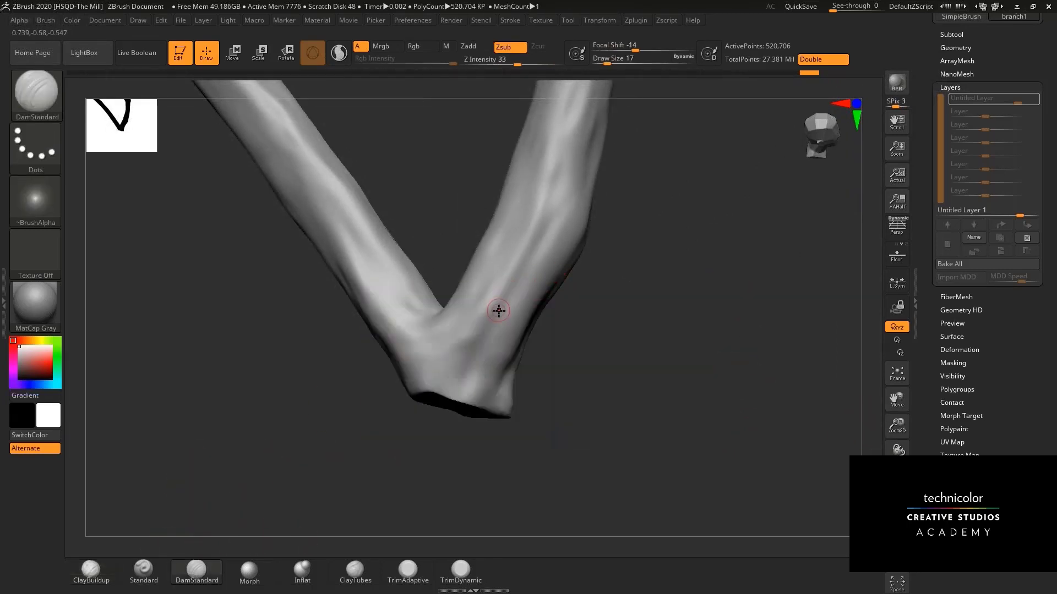
pyautogui.moveTo(516, 272); pyautogui.dragTo(564, 198)
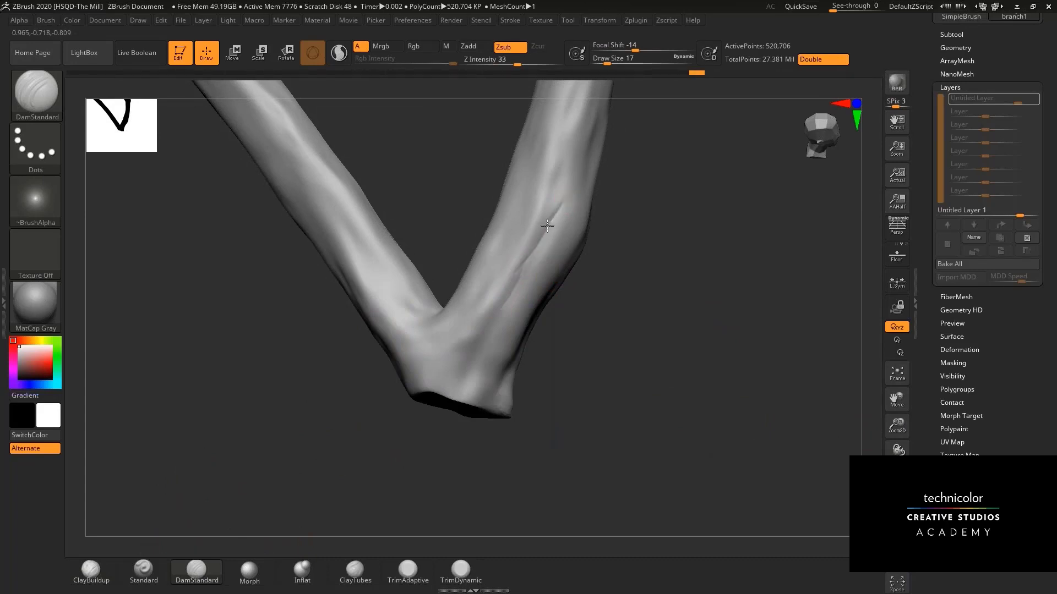
pyautogui.press('shift')
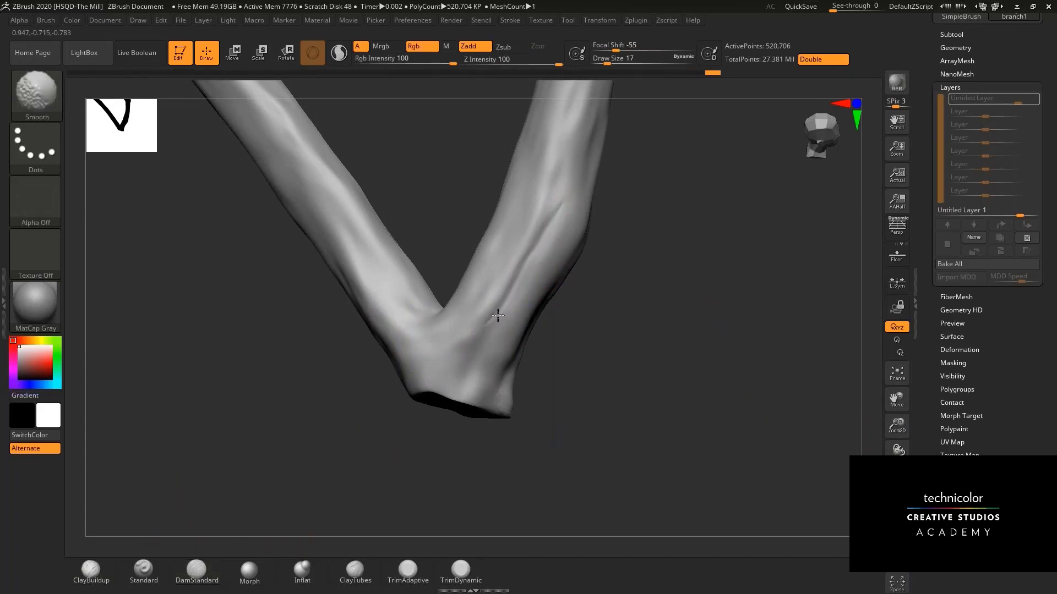
pyautogui.keyDown('shift'); pyautogui.moveTo(498, 315); pyautogui.dragTo(482, 333); pyautogui.keyUp('shift')
# Lower branch1 by two subdivision levels and show the other subtools again.
pyautogui.hotkey('shift', 'd')
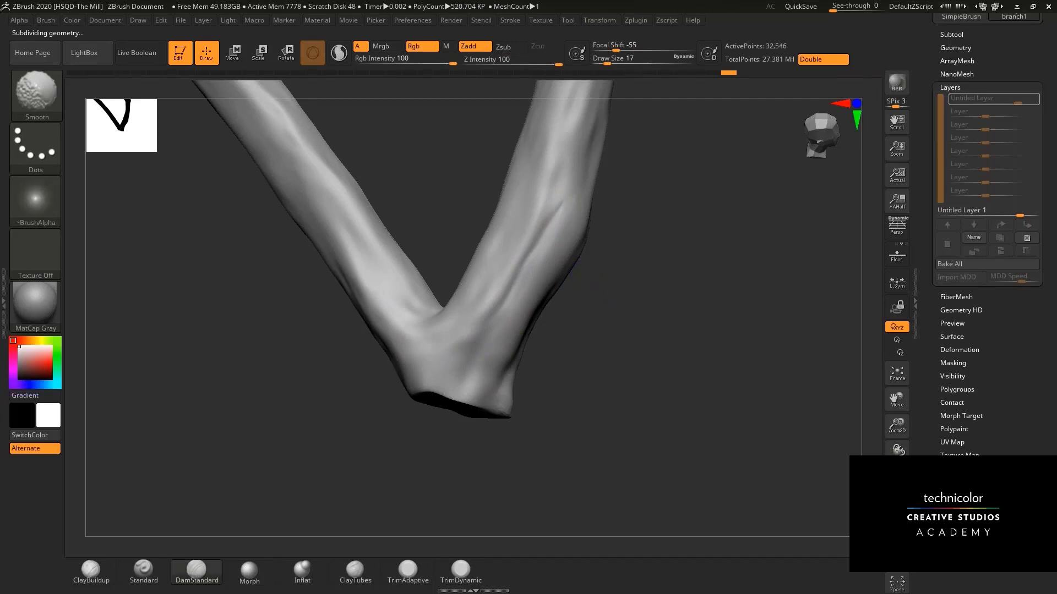
pyautogui.click(897, 556)
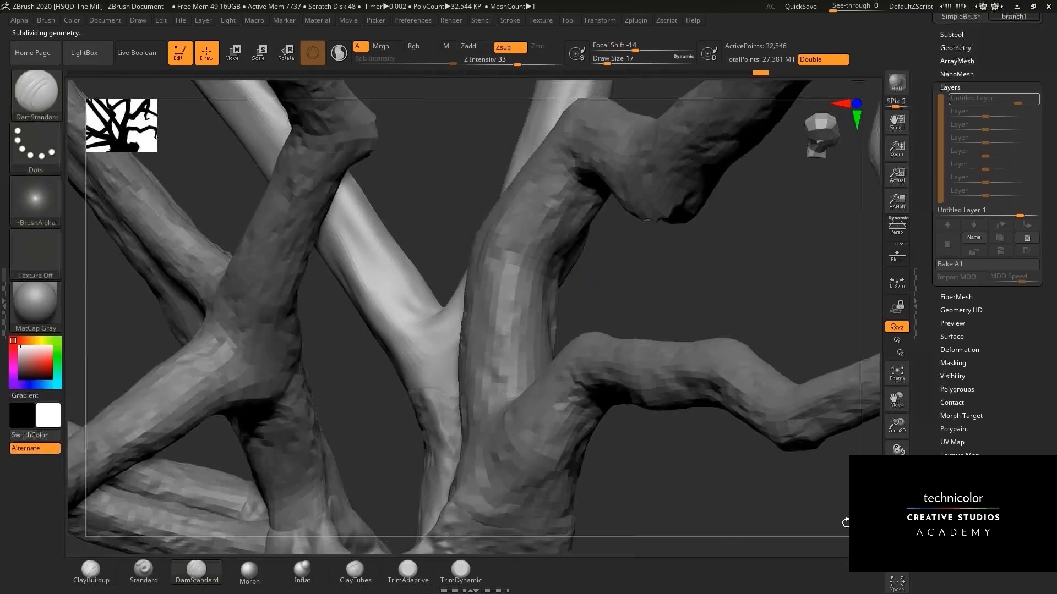
pyautogui.moveTo(844, 523); pyautogui.dragTo(694, 336)
pyautogui.moveTo(694, 337); pyautogui.dragTo(635, 349, button='right')
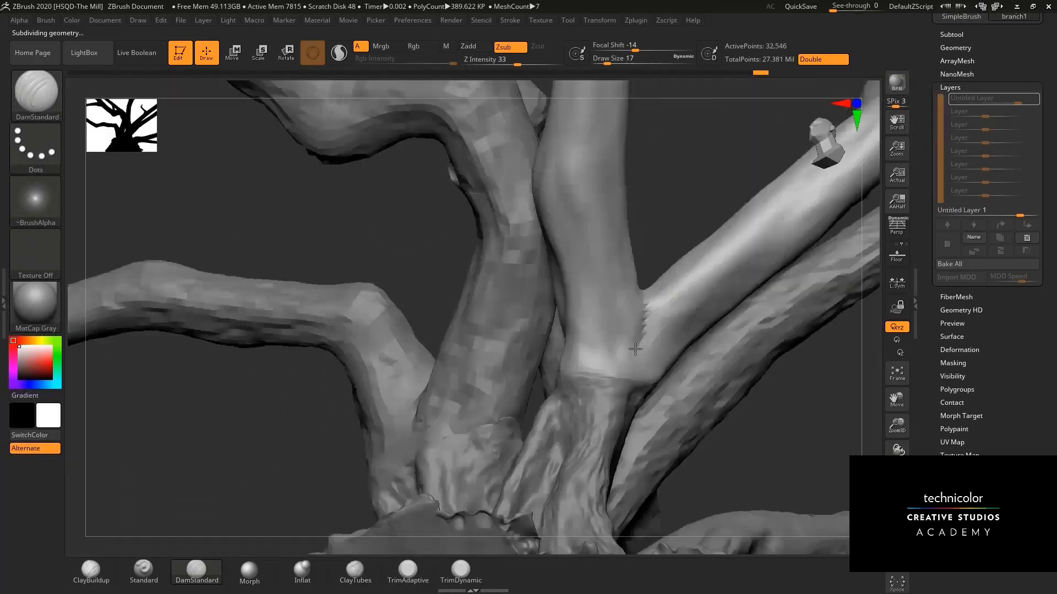
# Carve DamStandard grooves up branch1 from its trunk joint and at the fork, raising the draw size to 25 and smoothing between strokes.
pyautogui.moveTo(620, 313); pyautogui.dragTo(616, 327)
pyautogui.moveTo(615, 347); pyautogui.dragTo(612, 181)
pyautogui.press('shift')
pyautogui.keyDown('shift'); pyautogui.moveTo(606, 219); pyautogui.dragTo(619, 299); pyautogui.keyUp('shift')
pyautogui.moveTo(620, 308)
pyautogui.mouseDown()
pyautogui.moveTo(606, 192)
pyautogui.moveTo(604, 222)
pyautogui.moveTo(610, 157)
pyautogui.mouseUp()
pyautogui.moveTo(674, 171); pyautogui.dragTo(649, 231)
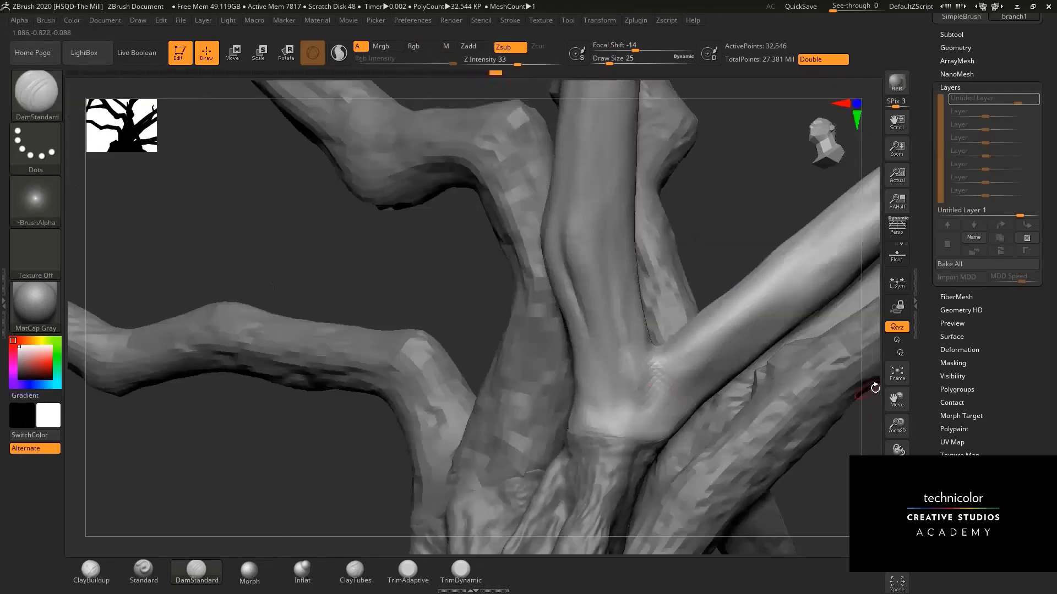
# Select the trunk subtool and examine its bark, roots and branch joints from several sides.
pyautogui.moveTo(864, 407); pyautogui.dragTo(660, 385)
pyautogui.keyDown('alt'); pyautogui.click(539, 355); pyautogui.keyUp('alt')
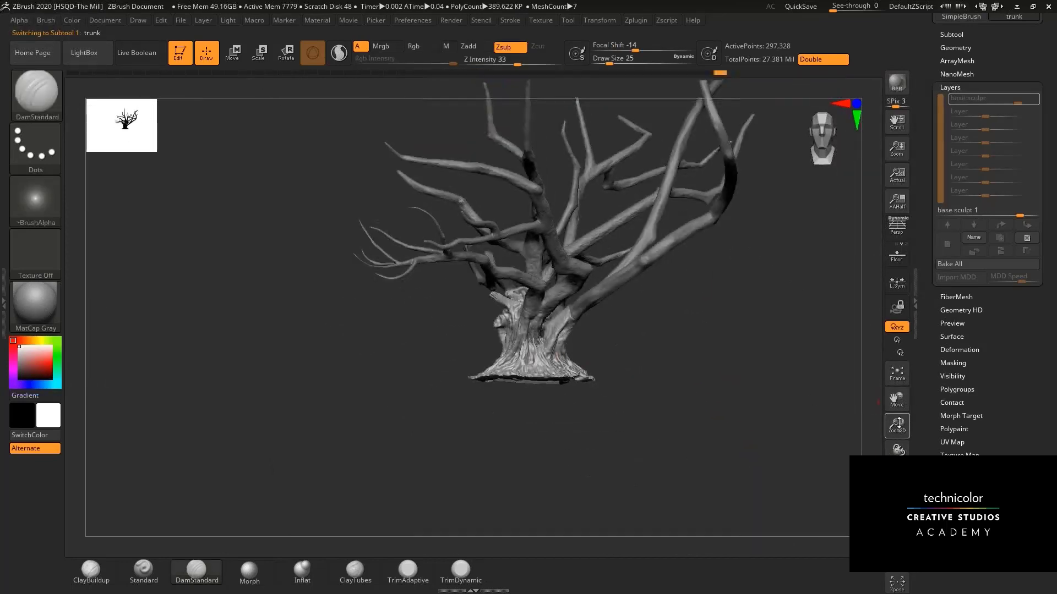
pyautogui.moveTo(897, 426); pyautogui.dragTo(865, 433)
pyautogui.moveTo(682, 319); pyautogui.dragTo(675, 275)
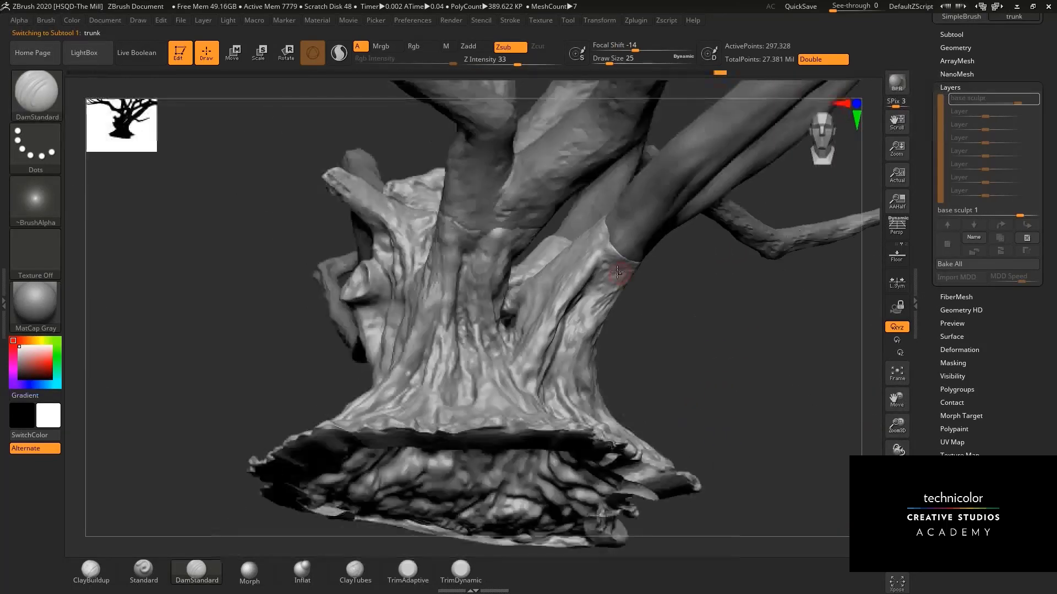
pyautogui.moveTo(679, 358)
pyautogui.mouseDown()
pyautogui.moveTo(625, 322)
pyautogui.moveTo(660, 324)
pyautogui.mouseUp()
pyautogui.moveTo(552, 288)
pyautogui.mouseDown()
pyautogui.moveTo(523, 356)
pyautogui.moveTo(569, 268)
pyautogui.mouseUp()
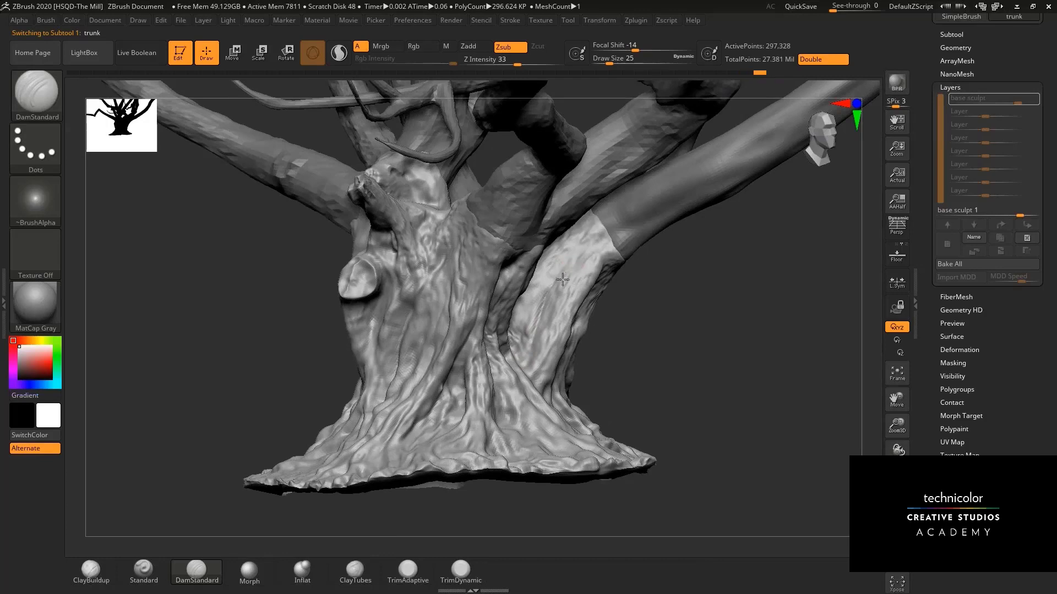
pyautogui.moveTo(547, 318); pyautogui.dragTo(406, 279, button='right')
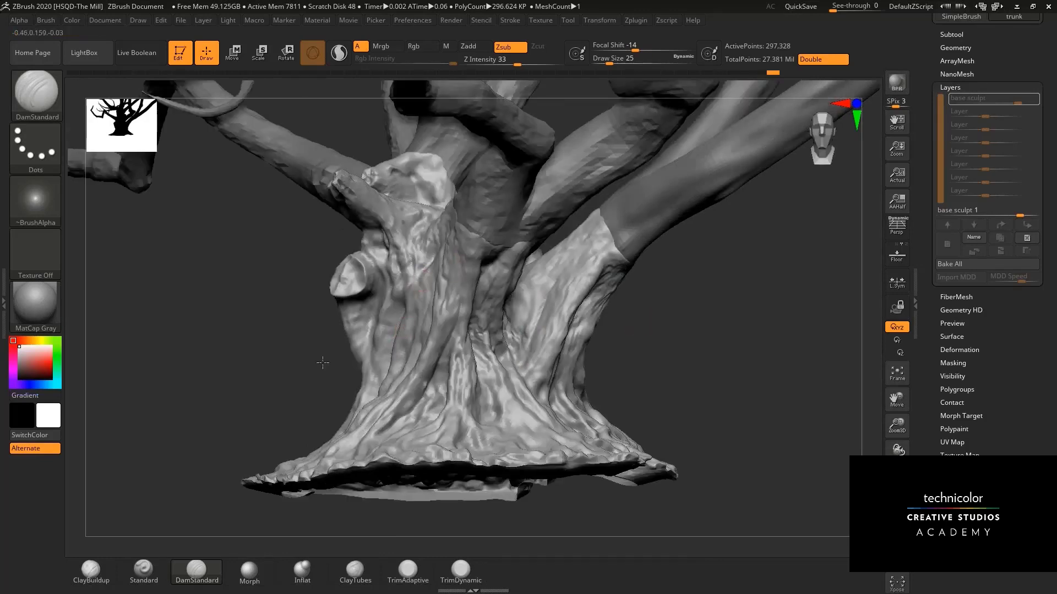
pyautogui.moveTo(322, 362); pyautogui.dragTo(408, 374)
pyautogui.moveTo(644, 336); pyautogui.dragTo(623, 301)
pyautogui.moveTo(429, 311)
pyautogui.mouseDown()
pyautogui.moveTo(384, 334)
pyautogui.moveTo(419, 288)
pyautogui.mouseUp()
pyautogui.keyDown('alt'); pyautogui.moveTo(633, 335); pyautogui.dragTo(549, 413); pyautogui.keyUp('alt')
pyautogui.moveTo(597, 337); pyautogui.dragTo(612, 299)
pyautogui.keyDown('alt'); pyautogui.moveTo(635, 360); pyautogui.dragTo(753, 298); pyautogui.keyUp('alt')
# Select the branch1 subtool and examine how it flows out of the trunk in the whole tree.
pyautogui.keyDown('alt'); pyautogui.click(570, 292); pyautogui.keyUp('alt')
pyautogui.moveTo(691, 368); pyautogui.dragTo(820, 406)
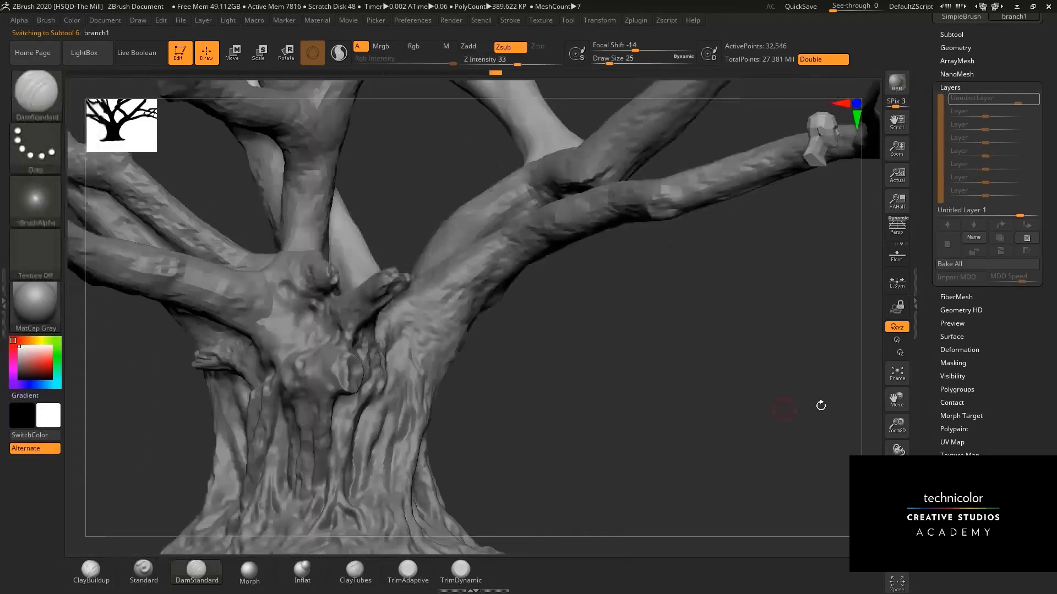
pyautogui.moveTo(895, 426); pyautogui.dragTo(721, 213)
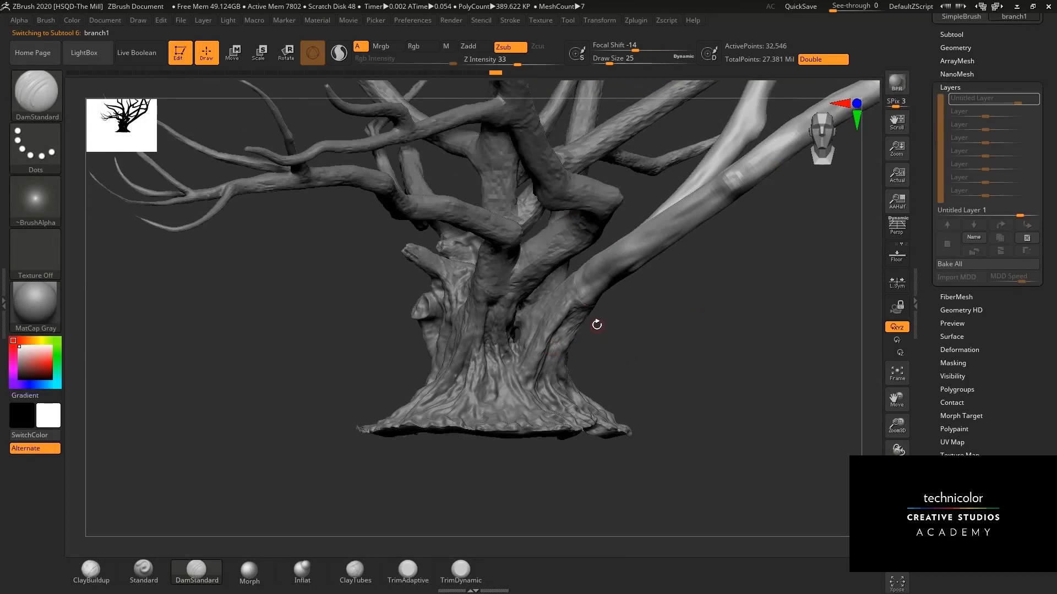
# Switch to the Env Tree Sculpt Workflow presentation in Edge and review the "Base sculpt" and "Using image as mask" slides.
pyautogui.hotkey('alt', 'Tab')
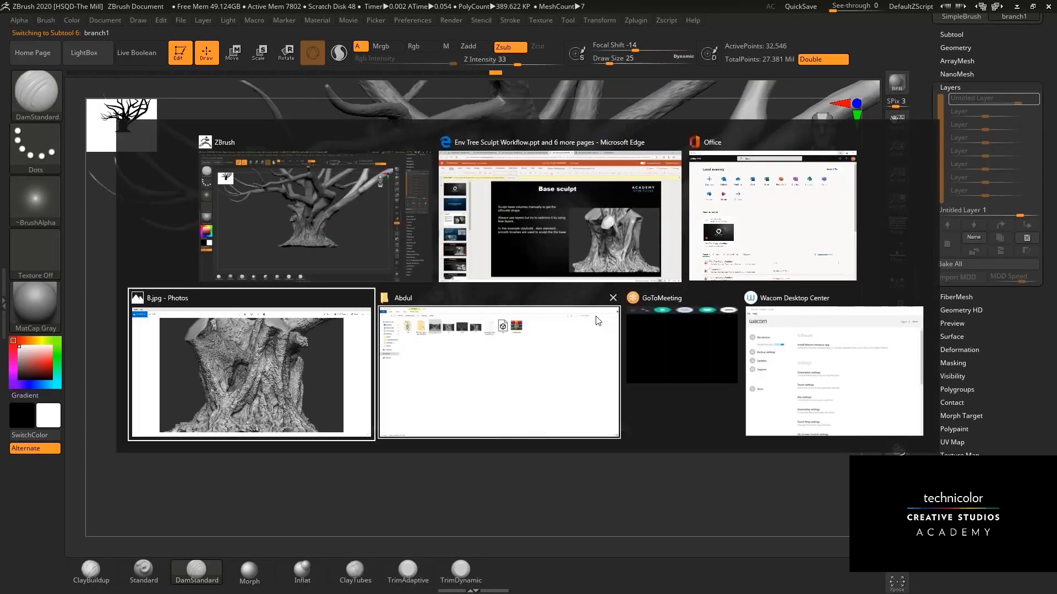
pyautogui.click(467, 252)
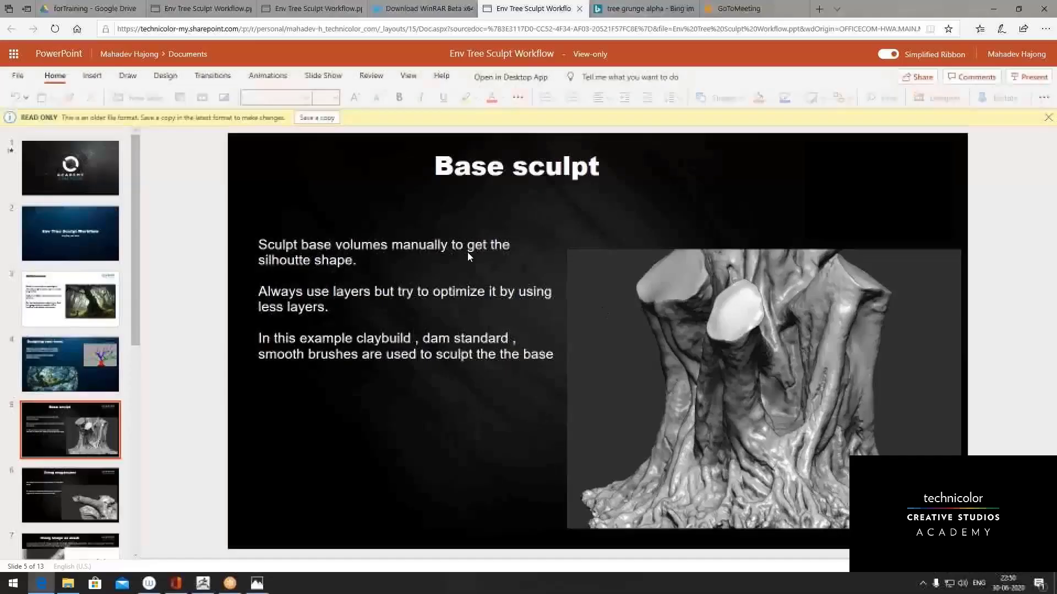
pyautogui.scroll(-2, 134, 335)
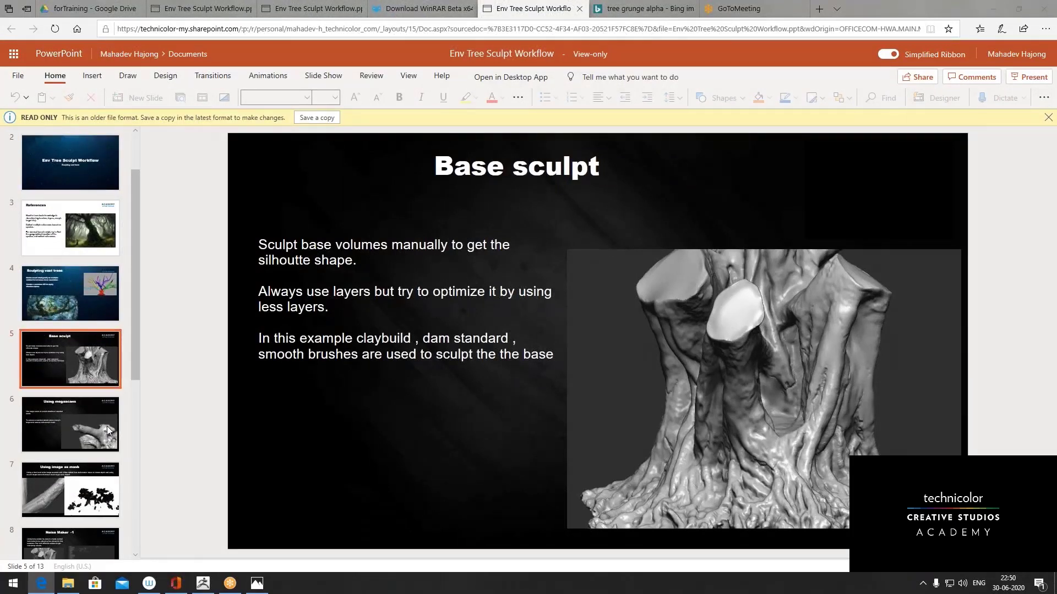
pyautogui.click(103, 350)
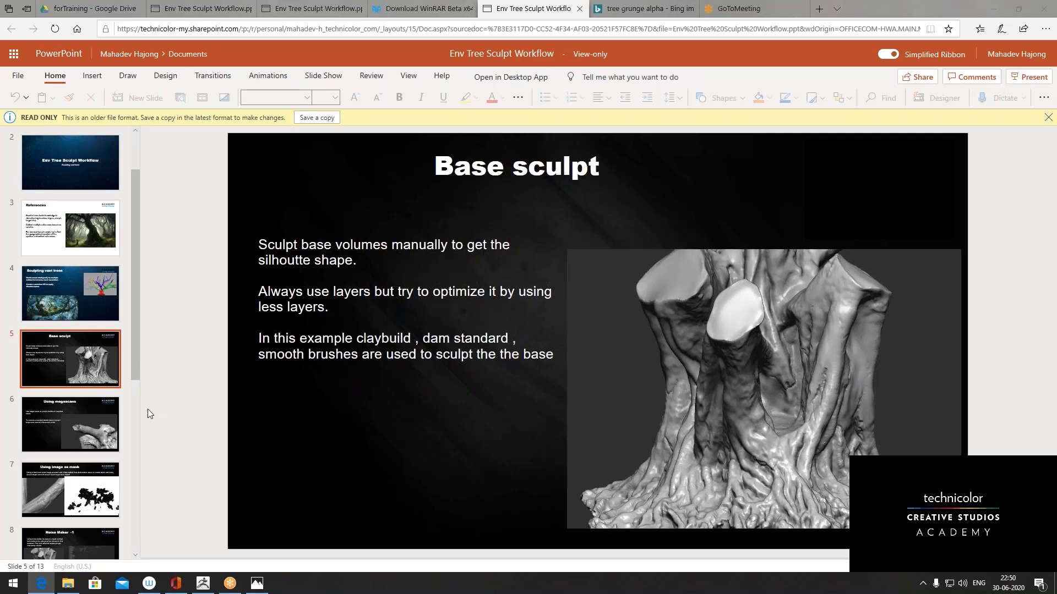
pyautogui.scroll(-2, 139, 428)
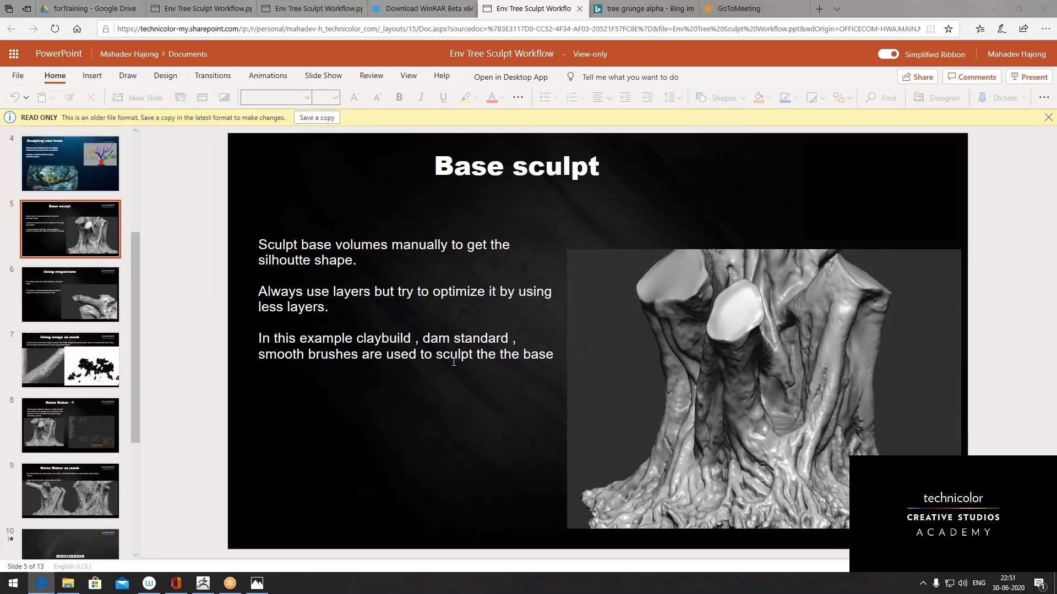
pyautogui.click(105, 369)
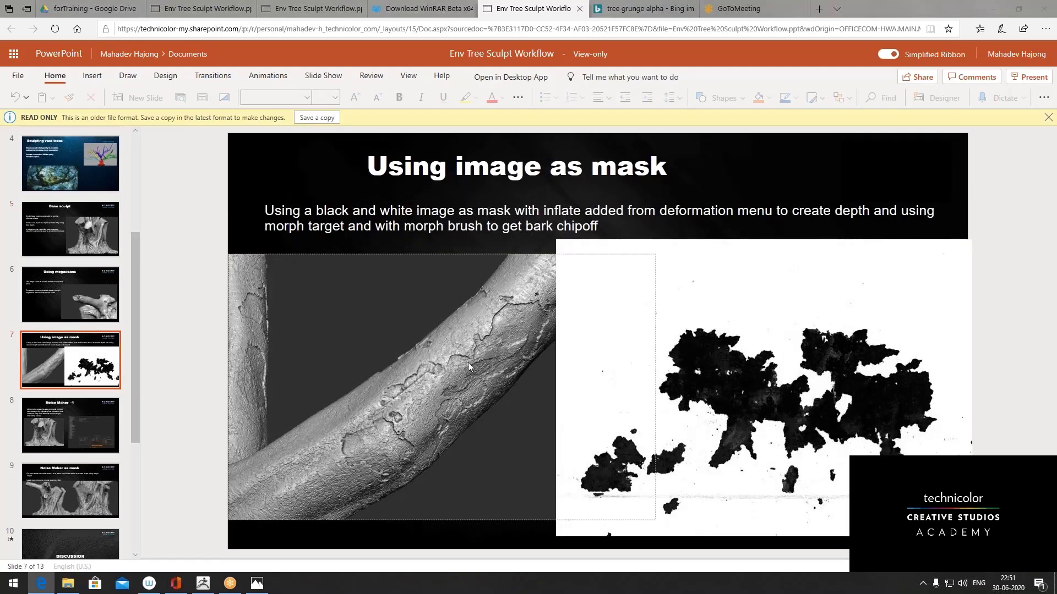
# Switch back to ZBrush, select the trunk subtool and try to divide its mesh.
pyautogui.click(203, 585)
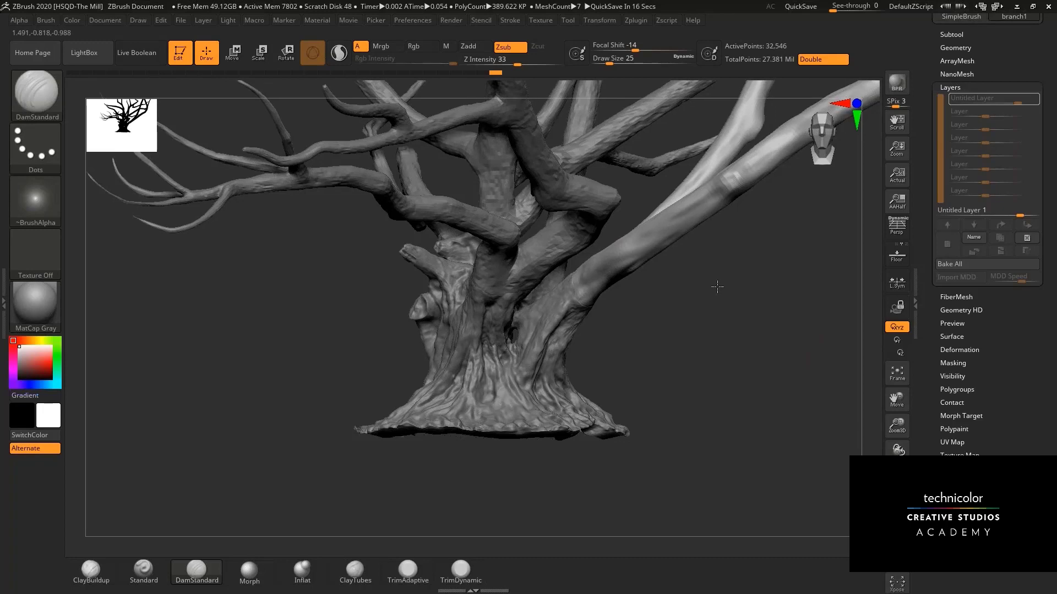
pyautogui.keyDown('alt'); pyautogui.moveTo(717, 286); pyautogui.dragTo(720, 355); pyautogui.keyUp('alt')
pyautogui.keyDown('alt'); pyautogui.click(542, 338); pyautogui.keyUp('alt')
pyautogui.moveTo(637, 344); pyautogui.dragTo(658, 323)
pyautogui.hotkey('ctrl', 'd')
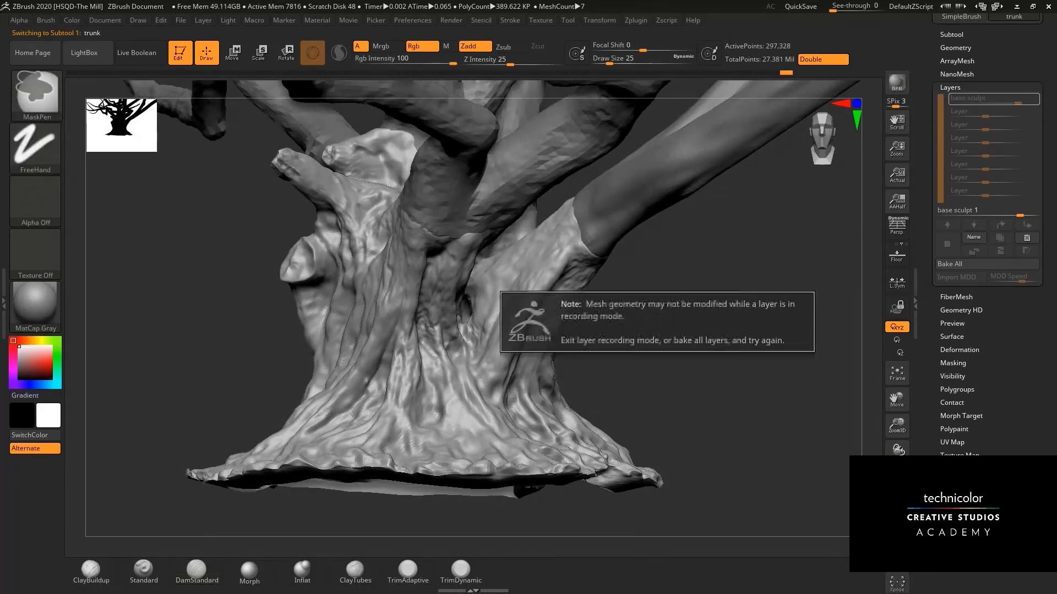
# Raise the trunk by three subdivision levels and isolate it from the other subtools.
pyautogui.moveTo(732, 303); pyautogui.dragTo(762, 326)
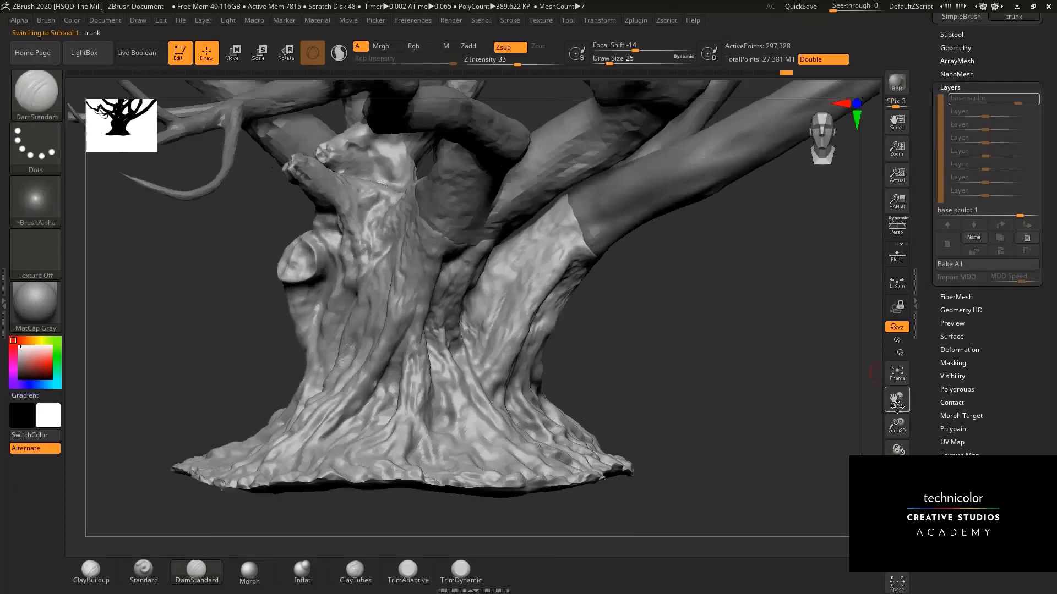
pyautogui.moveTo(900, 428); pyautogui.dragTo(899, 446)
pyautogui.press('d')
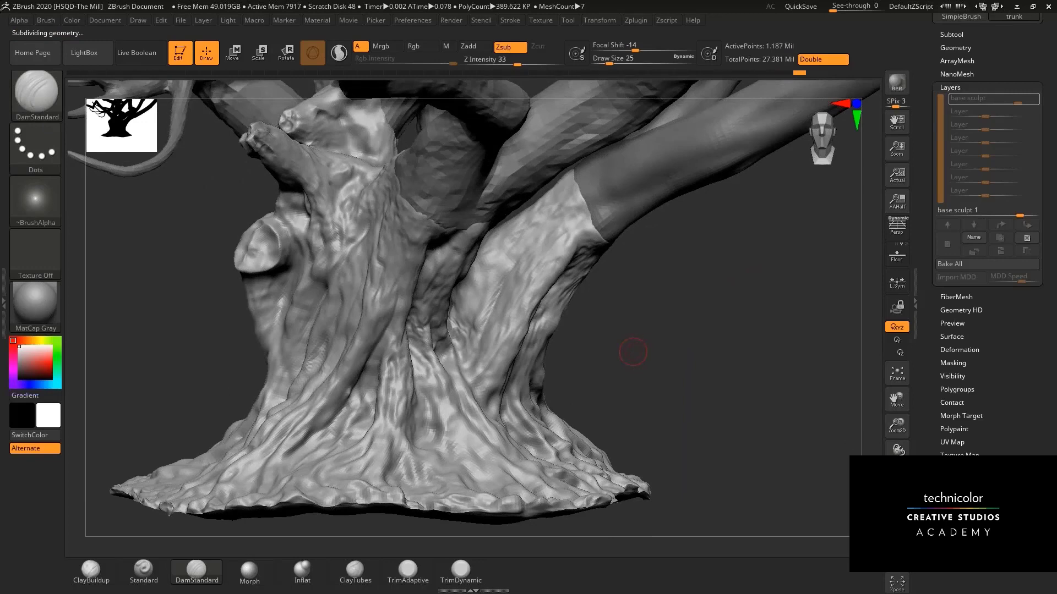
pyautogui.moveTo(704, 339); pyautogui.dragTo(757, 275)
pyautogui.moveTo(709, 331)
pyautogui.mouseDown()
pyautogui.moveTo(731, 338)
pyautogui.moveTo(712, 326)
pyautogui.mouseUp()
pyautogui.press('ctrl')
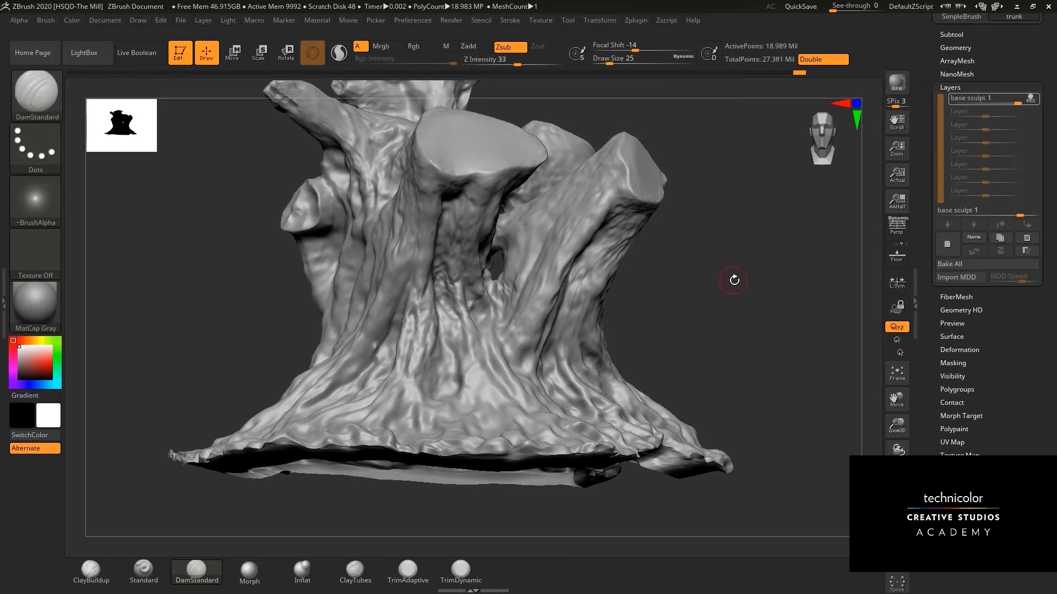
pyautogui.moveTo(723, 283); pyautogui.dragTo(707, 300)
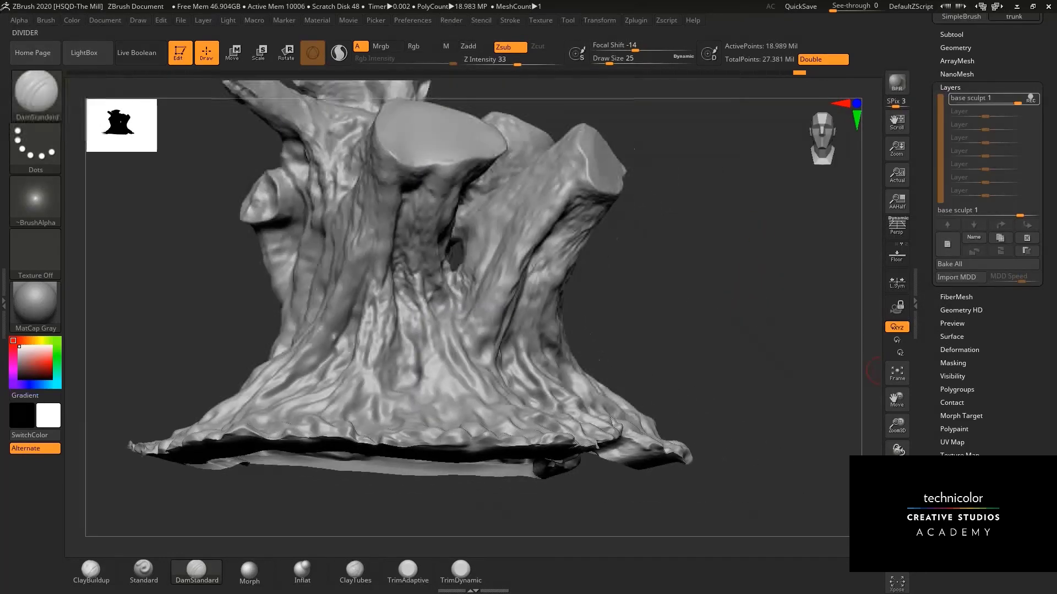
# Examine the isolated trunk's sculpted surface from several angles and distances.
pyautogui.moveTo(898, 429); pyautogui.dragTo(809, 395)
pyautogui.keyDown('alt'); pyautogui.moveTo(645, 387); pyautogui.dragTo(283, 303); pyautogui.keyUp('alt')
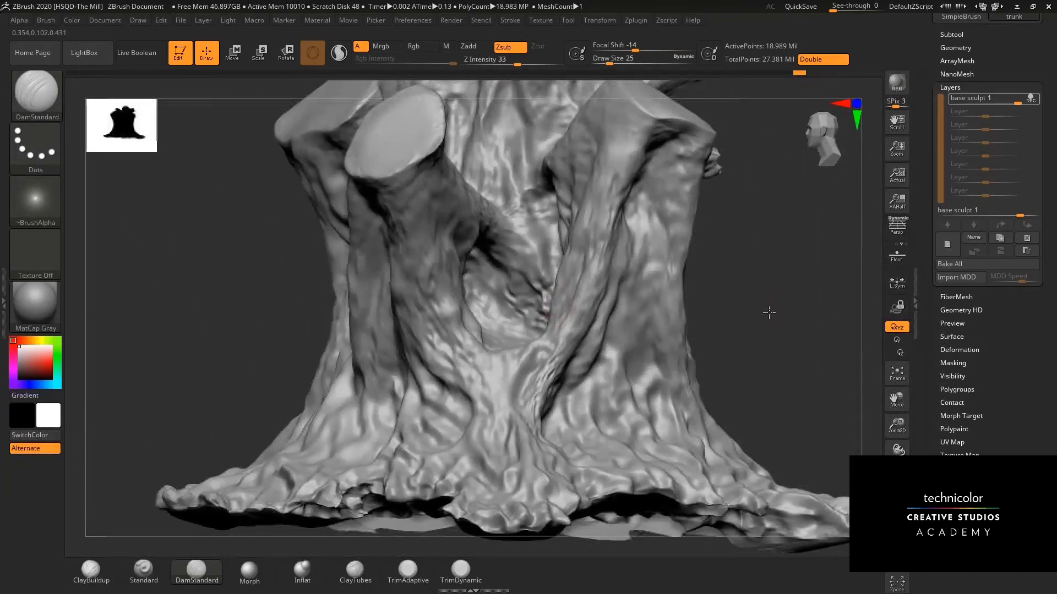
pyautogui.moveTo(769, 309); pyautogui.dragTo(247, 277)
pyautogui.moveTo(807, 325); pyautogui.dragTo(791, 324)
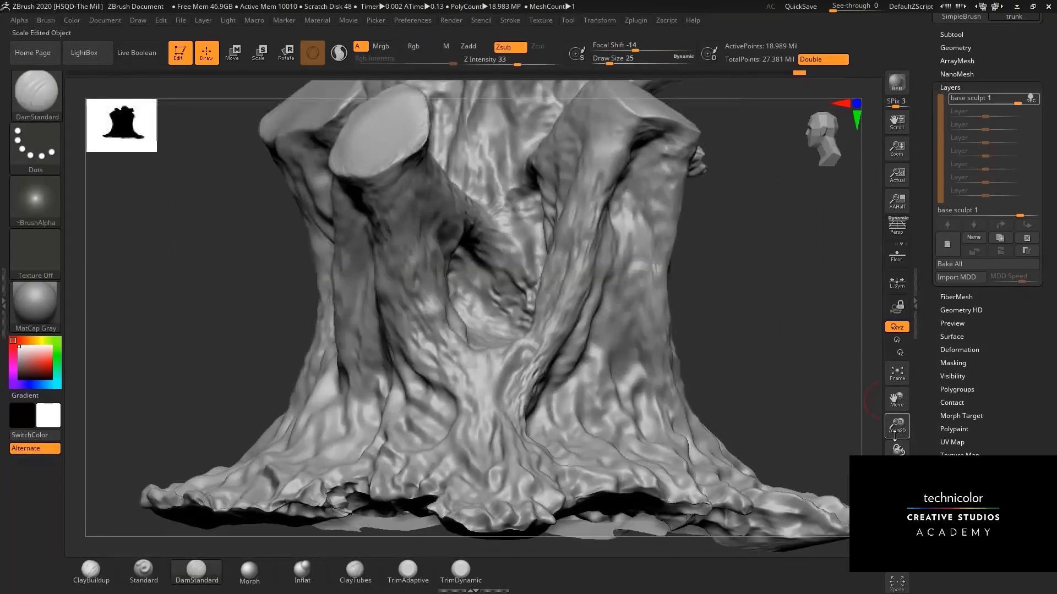
pyautogui.moveTo(896, 435); pyautogui.dragTo(781, 317)
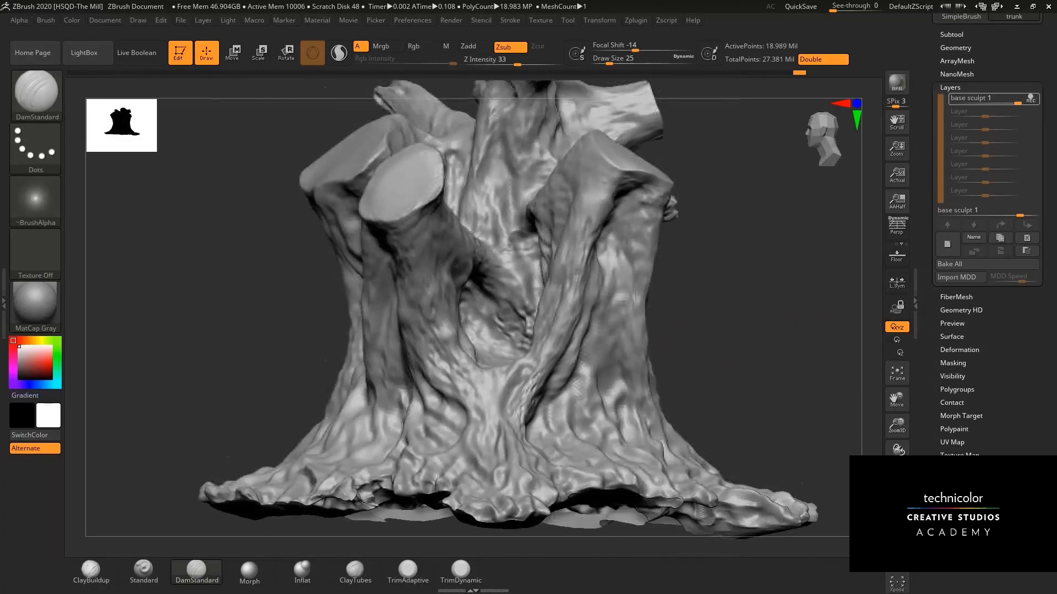
pyautogui.moveTo(898, 429); pyautogui.dragTo(895, 457)
pyautogui.keyDown('alt'); pyautogui.moveTo(806, 392); pyautogui.dragTo(771, 315); pyautogui.keyUp('alt')
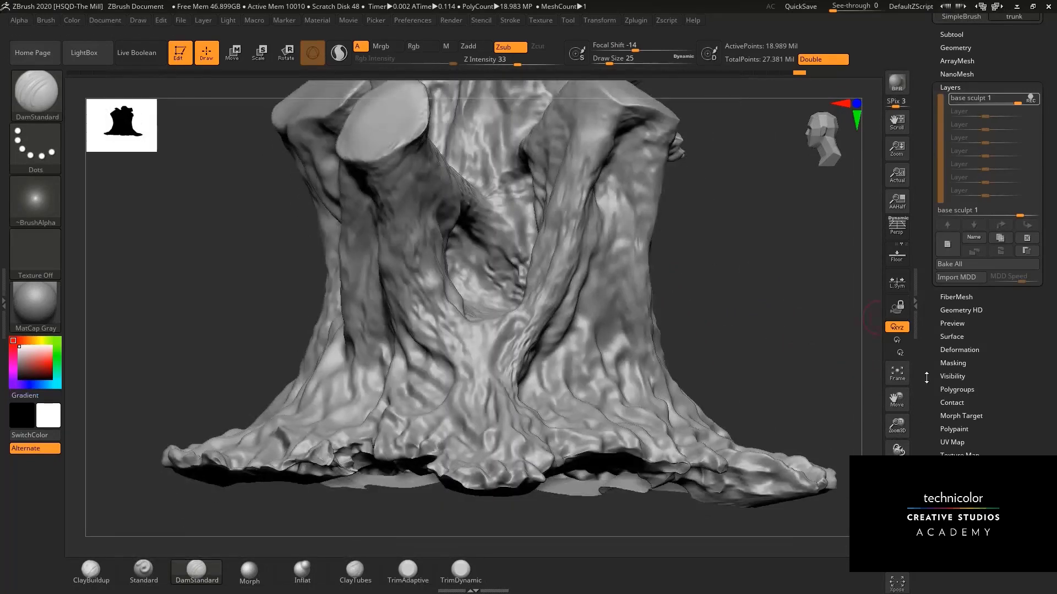
pyautogui.moveTo(929, 379); pyautogui.dragTo(931, 330)
pyautogui.moveTo(735, 319); pyautogui.dragTo(731, 279)
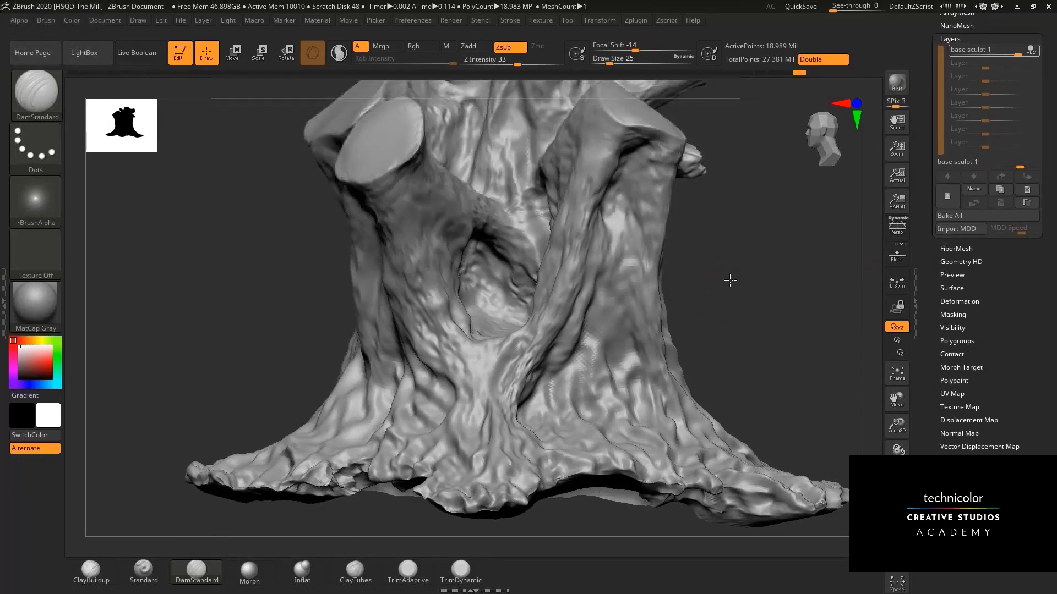
pyautogui.moveTo(932, 328); pyautogui.dragTo(933, 321)
pyautogui.moveTo(745, 302); pyautogui.dragTo(721, 279)
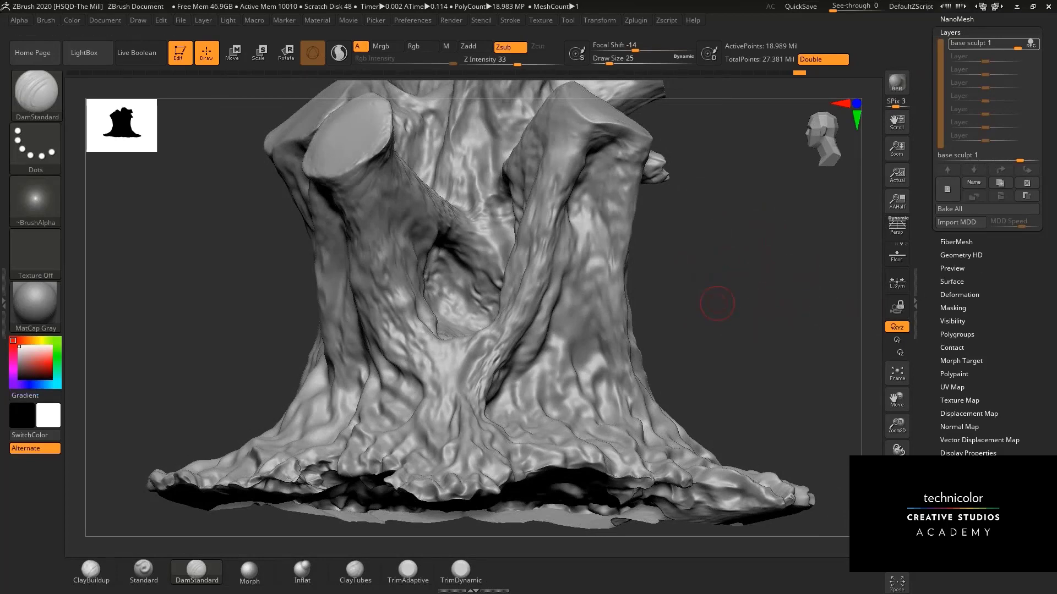
pyautogui.moveTo(717, 303); pyautogui.dragTo(683, 289)
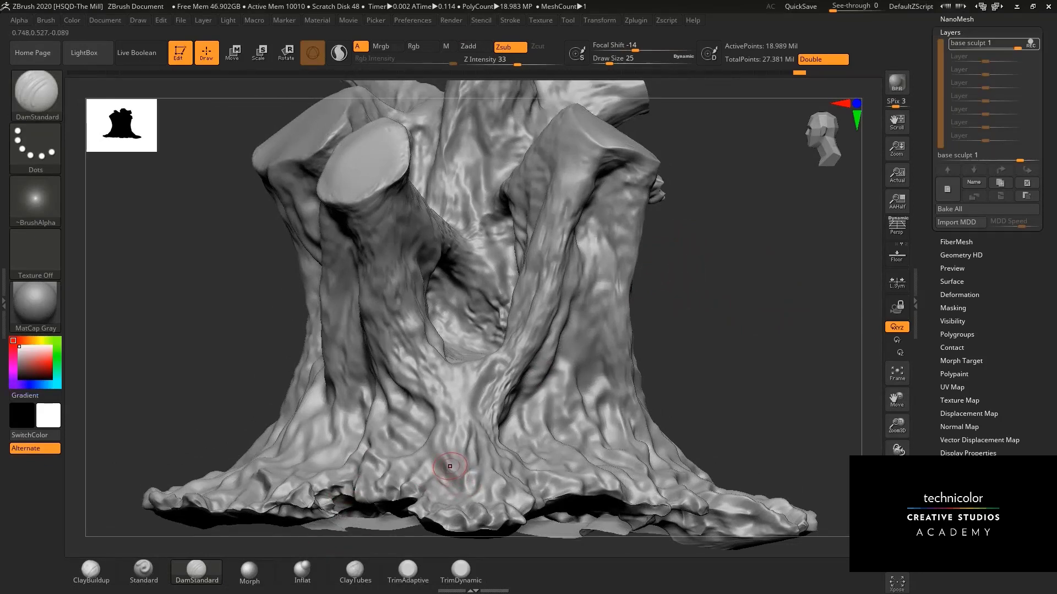
# Switch to the Env Tree Sculpt Workflow presentation in Edge, review the "Using image as mask" slide and return to ZBrush.
pyautogui.hotkey('alt', 'Tab')
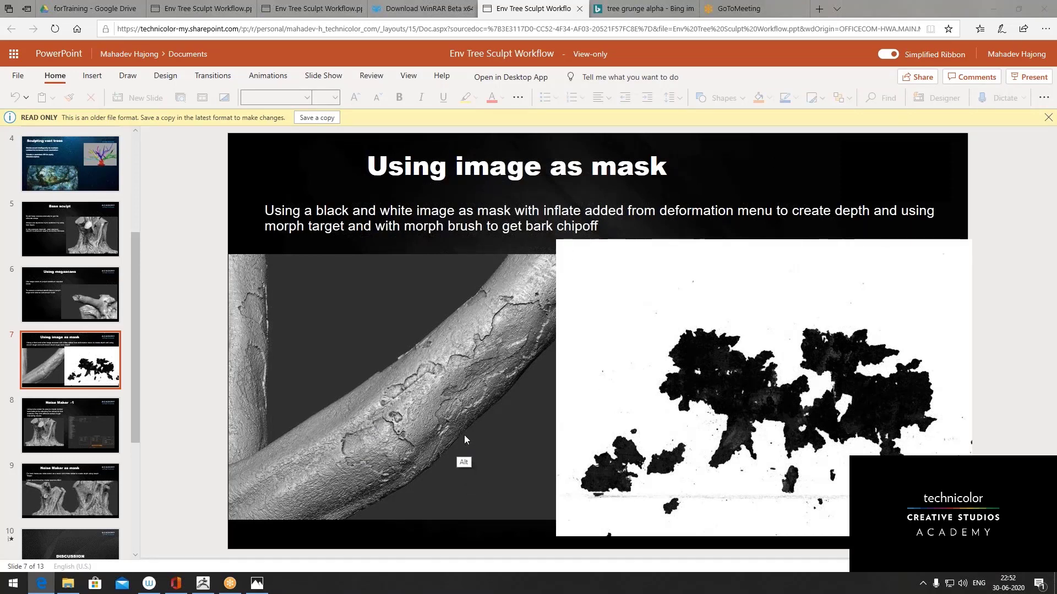
pyautogui.hotkey('alt', 'Tab')
pyautogui.hotkey('alt', 'Tab')
pyautogui.hotkey('alt', 'Tab')
pyautogui.hotkey('alt', 'Tab')
pyautogui.hotkey('alt', 'Tab')
pyautogui.hotkey('alt', 'Tab')
pyautogui.hotkey('alt', 'Tab')
pyautogui.hotkey('alt', 'Tab')
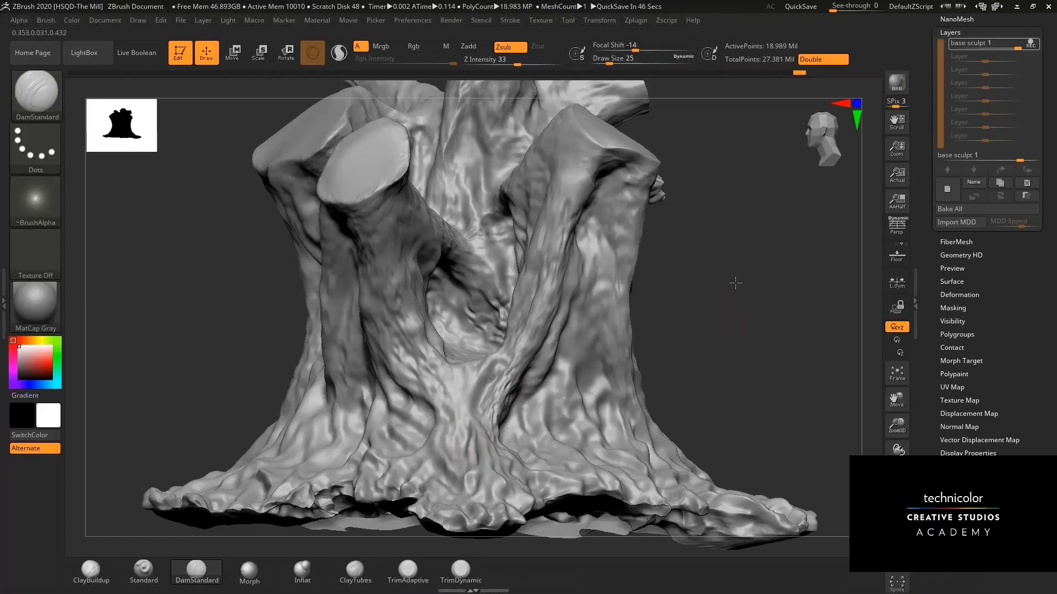
# Add a new sculpt layer above the trunk's base sculpt layer and name it Inflate.
pyautogui.moveTo(736, 283)
pyautogui.mouseDown()
pyautogui.moveTo(745, 292)
pyautogui.moveTo(757, 278)
pyautogui.moveTo(867, 278)
pyautogui.mouseUp()
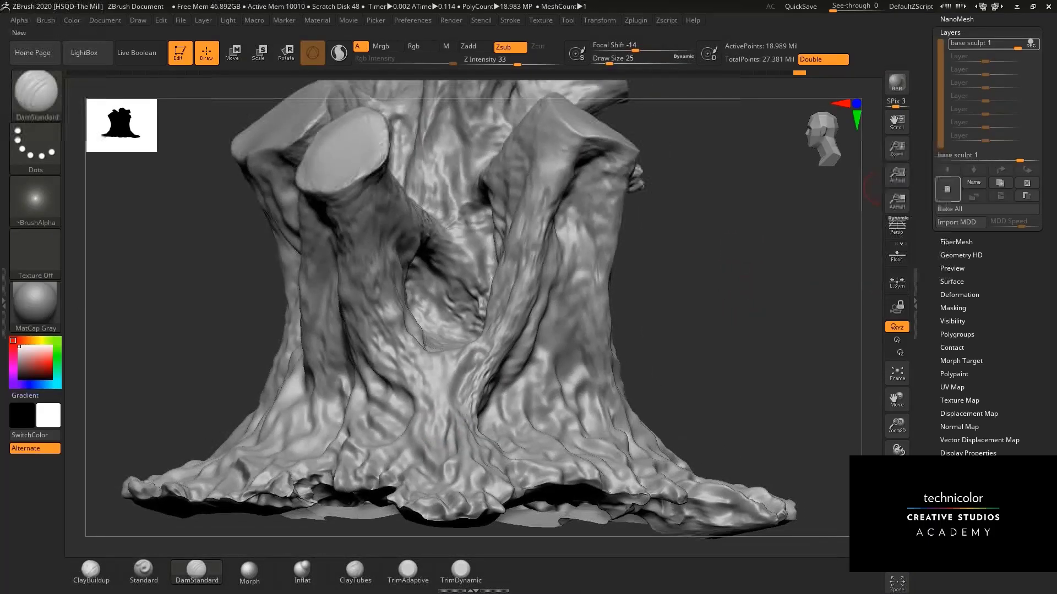
pyautogui.keyDown('alt'); pyautogui.moveTo(725, 269); pyautogui.dragTo(732, 280); pyautogui.keyUp('alt')
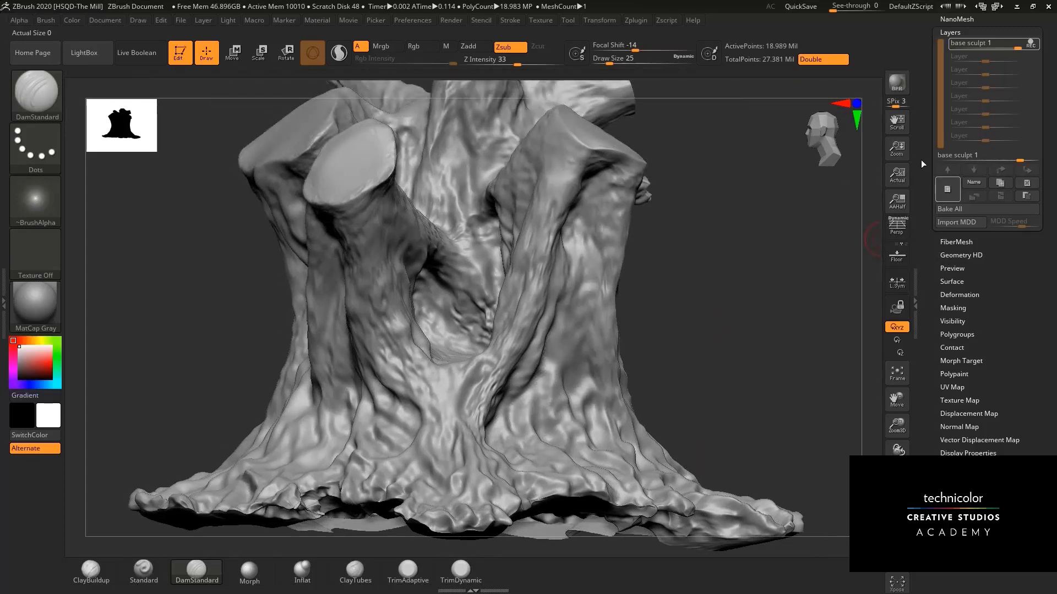
pyautogui.click(946, 188)
pyautogui.moveTo(751, 305); pyautogui.dragTo(750, 295)
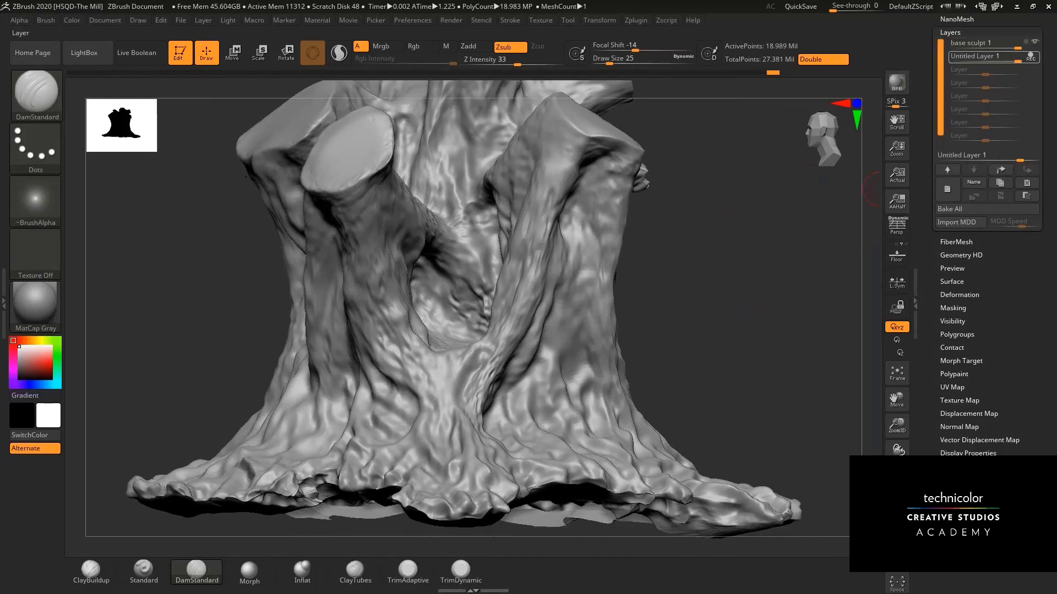
pyautogui.click(978, 184)
pyautogui.write('inf')
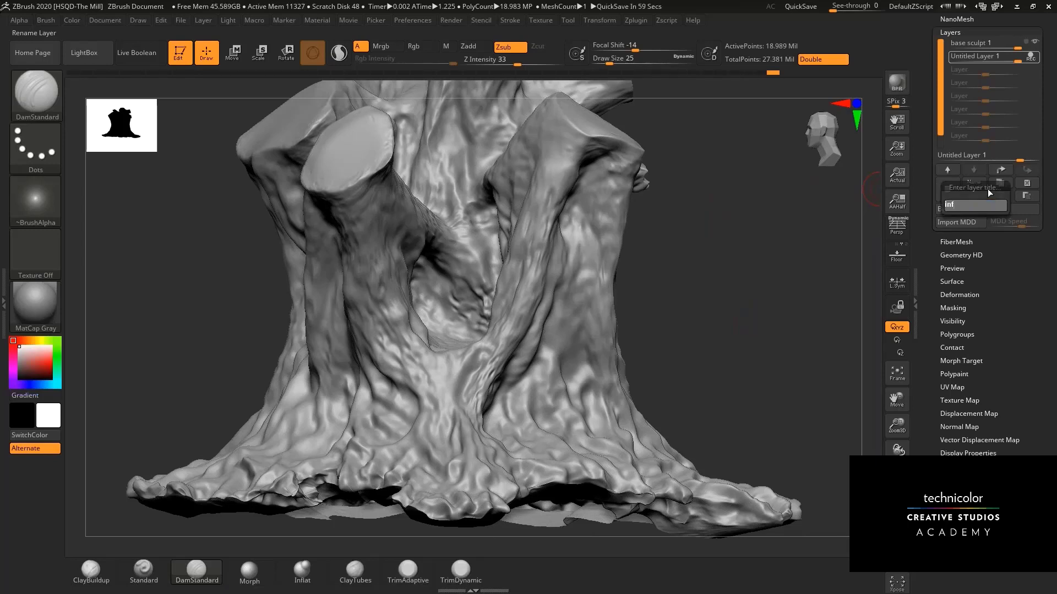
pyautogui.write('late')
pyautogui.press('Return')
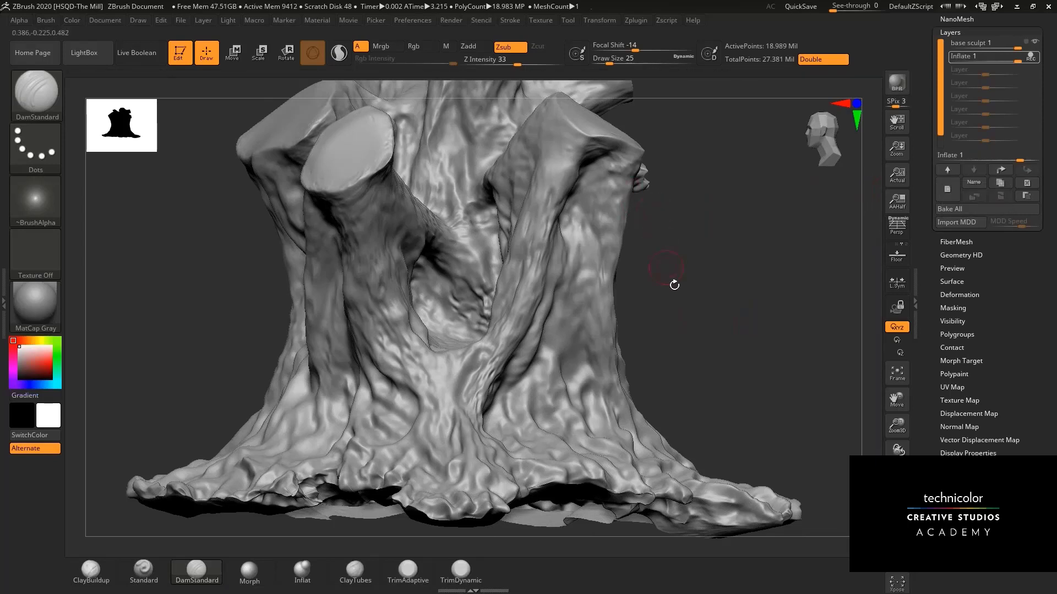
# Try the Inflate deformation on the trunk with very small adjustments such as 0.2.
pyautogui.keyDown('alt'); pyautogui.moveTo(721, 298); pyautogui.dragTo(719, 266); pyautogui.keyUp('alt')
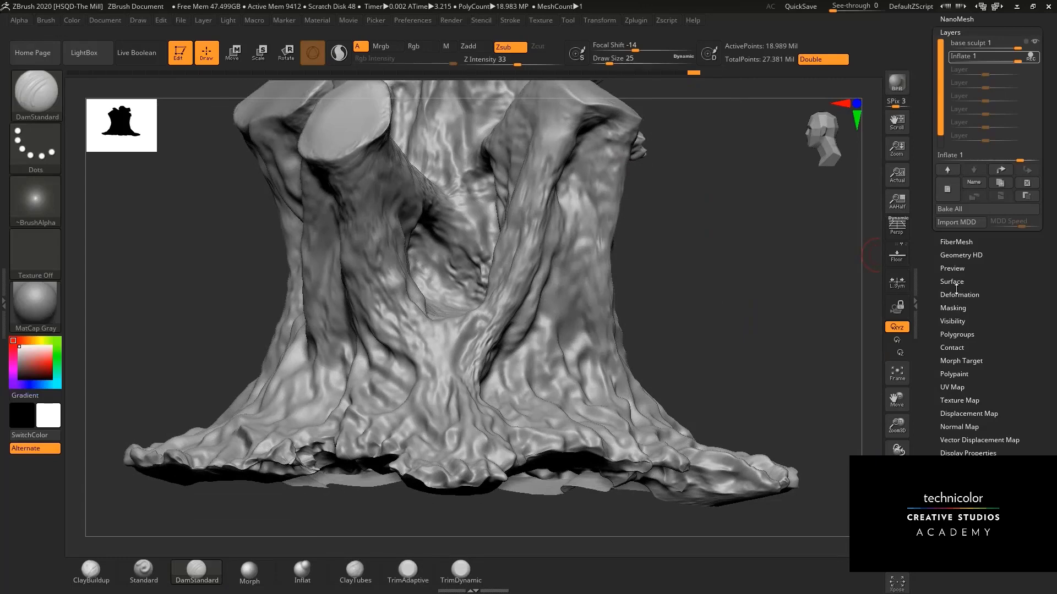
pyautogui.click(963, 297)
pyautogui.scroll(-10, 958, 280)
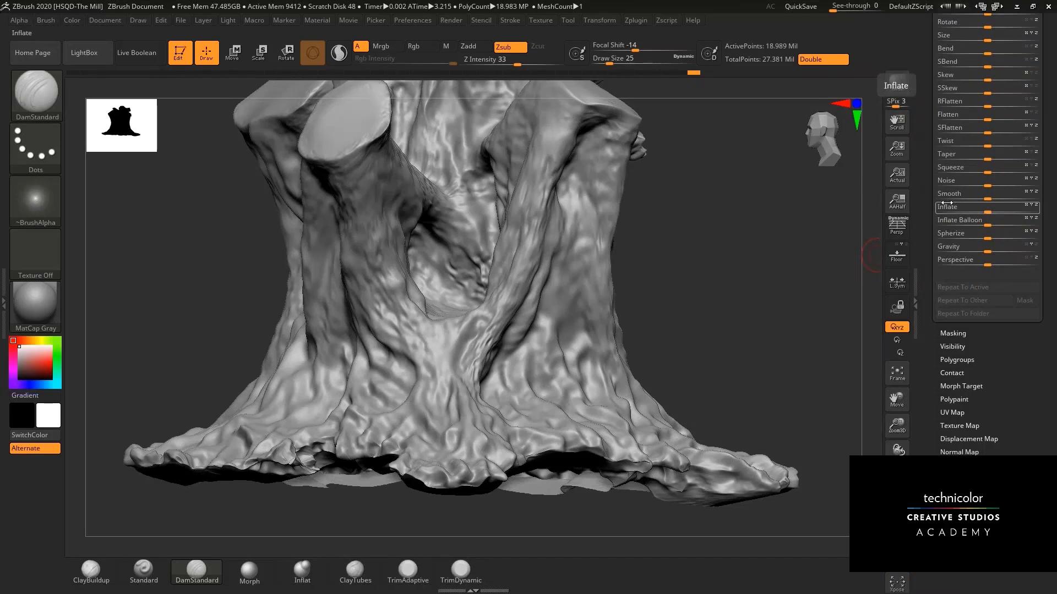
pyautogui.click(946, 205)
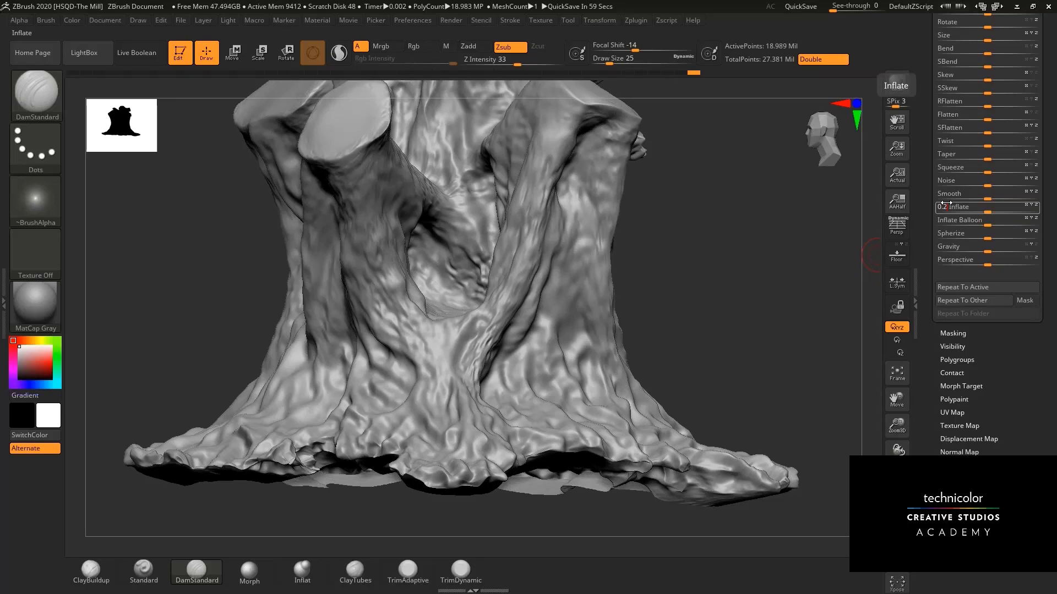
pyautogui.moveTo(947, 204); pyautogui.dragTo(946, 204)
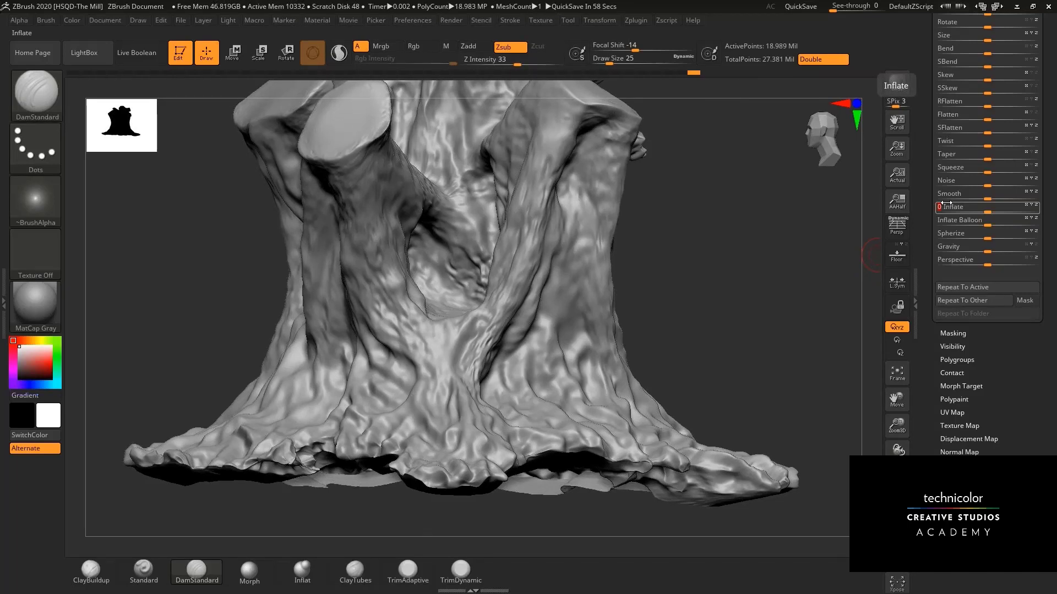
pyautogui.moveTo(945, 203); pyautogui.dragTo(945, 204)
pyautogui.moveTo(945, 203); pyautogui.dragTo(946, 204)
pyautogui.moveTo(705, 201); pyautogui.dragTo(721, 217)
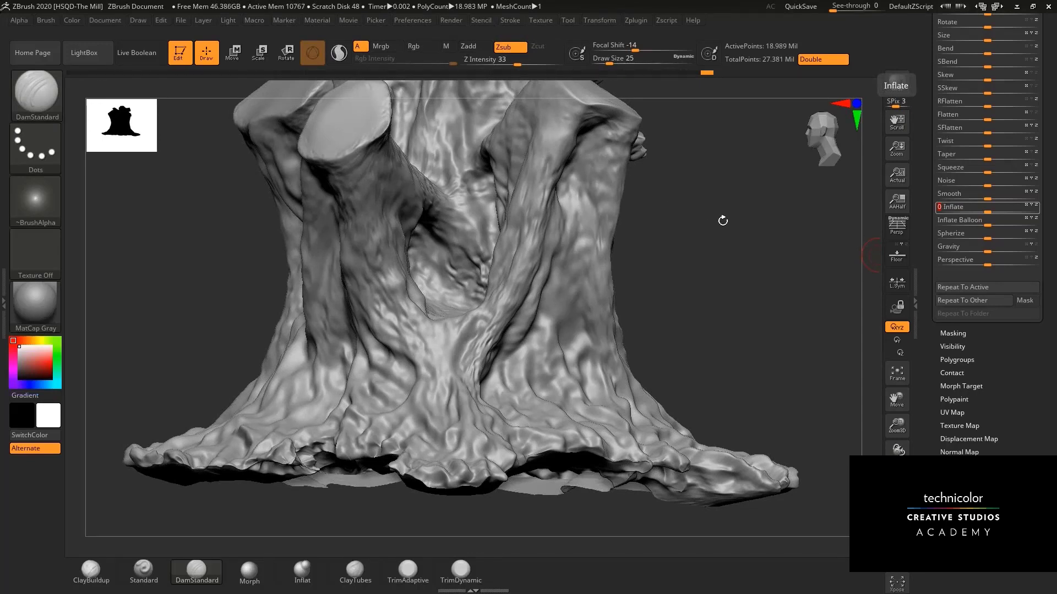
# Select the Morph brush without an alpha and set its draw size to 8 and focal shift to -100.
pyautogui.moveTo(897, 424); pyautogui.dragTo(842, 462)
pyautogui.keyDown('alt'); pyautogui.moveTo(858, 353); pyautogui.dragTo(732, 303); pyautogui.keyUp('alt')
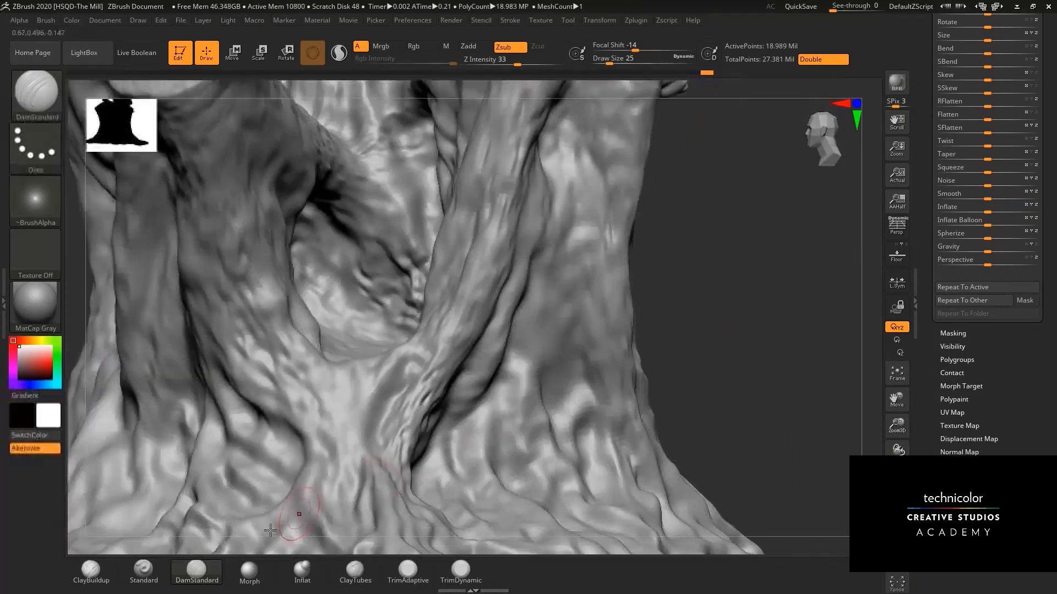
pyautogui.click(249, 572)
pyautogui.click(43, 213)
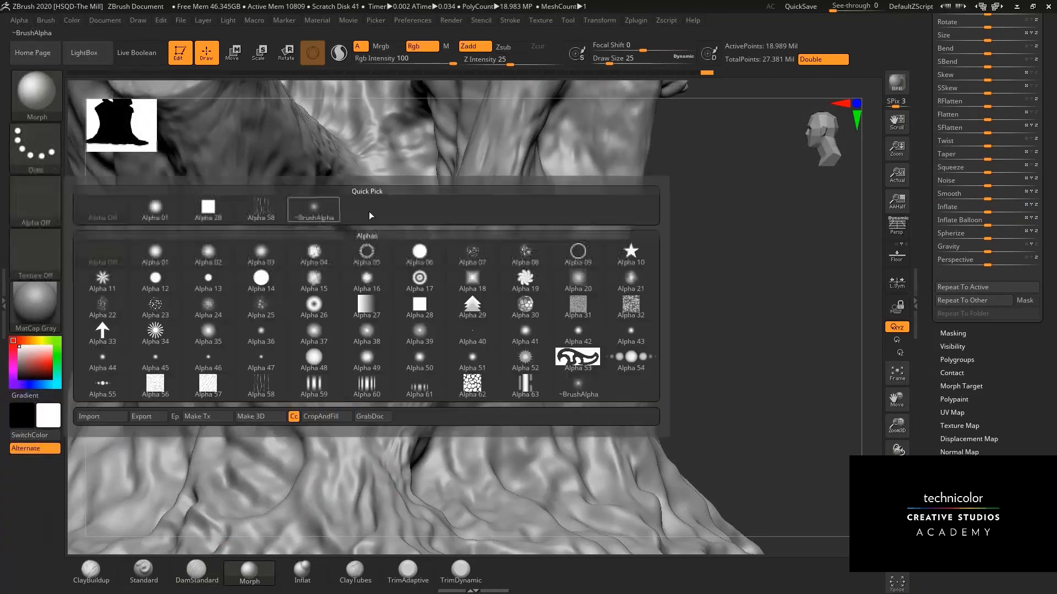
pyautogui.press('space')
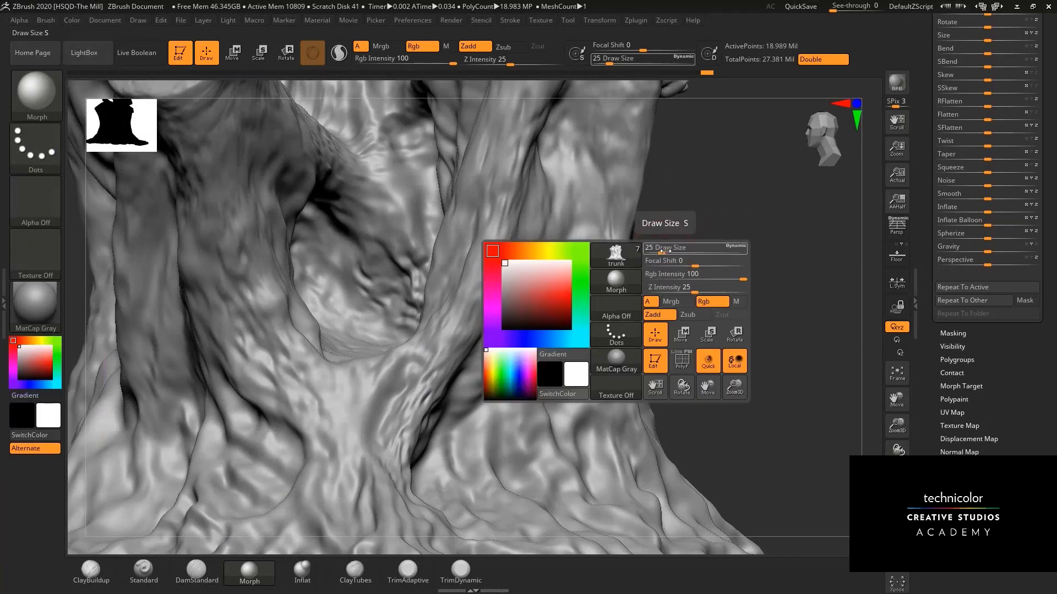
pyautogui.moveTo(664, 249)
pyautogui.mouseDown()
pyautogui.moveTo(648, 263)
pyautogui.moveTo(654, 252)
pyautogui.mouseUp()
pyautogui.click(674, 263)
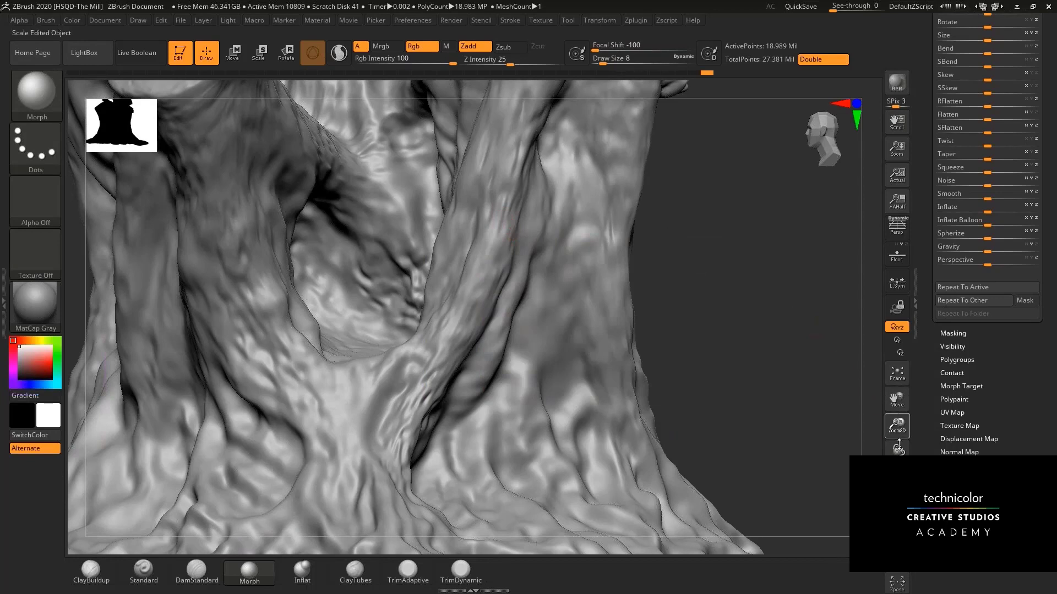
# Try to paint on the trunk's surface with the Morph brush and dismiss the resulting notes.
pyautogui.moveTo(899, 445); pyautogui.dragTo(899, 479)
pyautogui.click(503, 184)
pyautogui.click(503, 197)
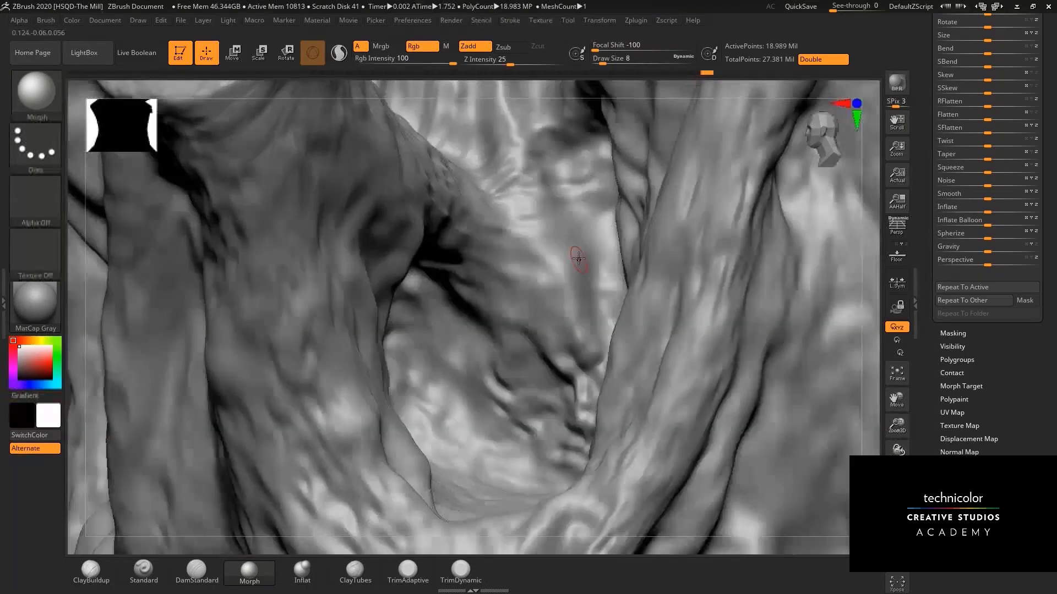
pyautogui.click(709, 263)
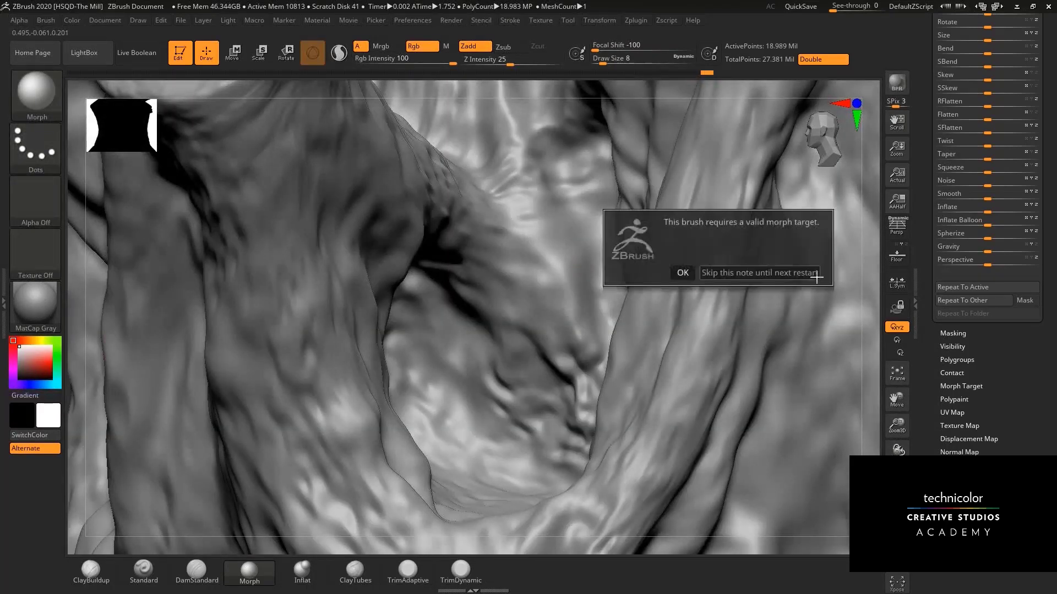
pyautogui.click(682, 273)
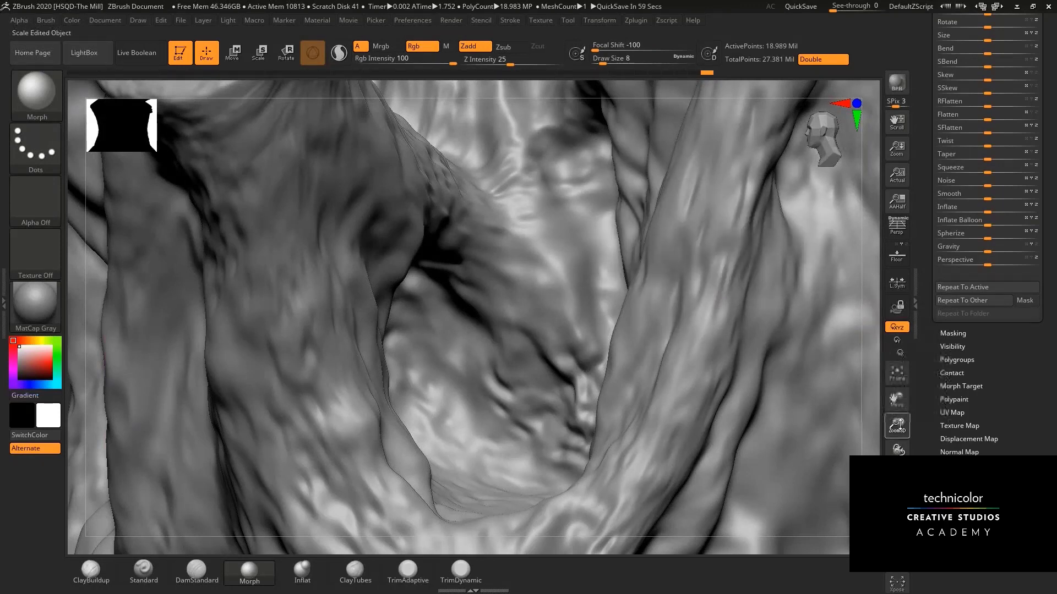
pyautogui.moveTo(893, 416); pyautogui.dragTo(890, 366)
pyautogui.click(814, 325)
pyautogui.click(495, 193)
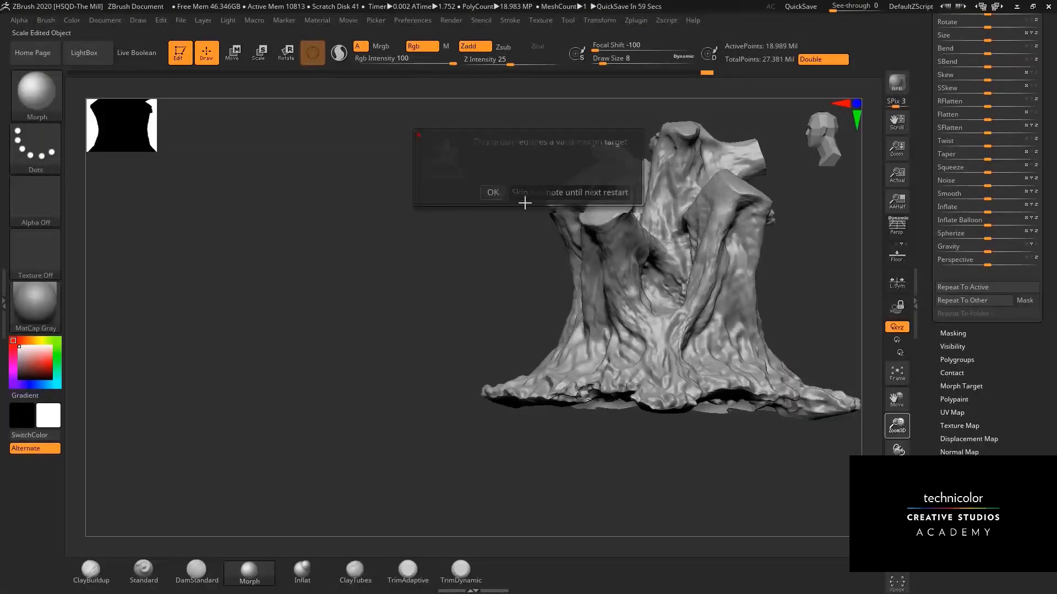
pyautogui.moveTo(809, 292)
pyautogui.mouseDown()
pyautogui.moveTo(786, 279)
pyautogui.moveTo(616, 272)
pyautogui.mouseUp()
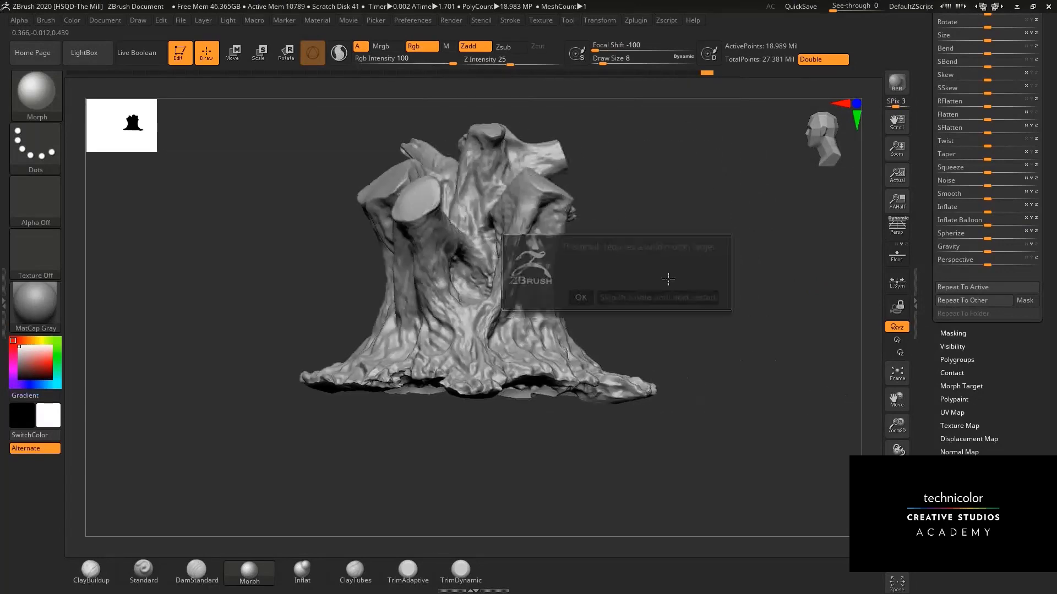
pyautogui.click(628, 298)
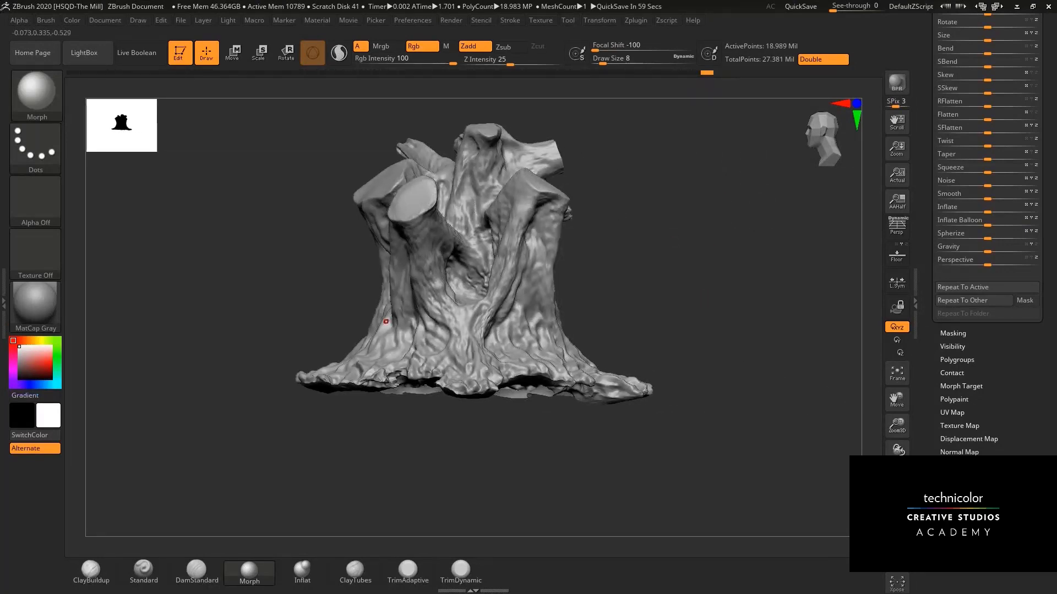
# Switch to the Standard brush and make the Inflate layer active in the trunk's layer list.
pyautogui.click(144, 571)
pyautogui.moveTo(710, 290); pyautogui.dragTo(685, 289)
pyautogui.moveTo(969, 275); pyautogui.dragTo(968, 519)
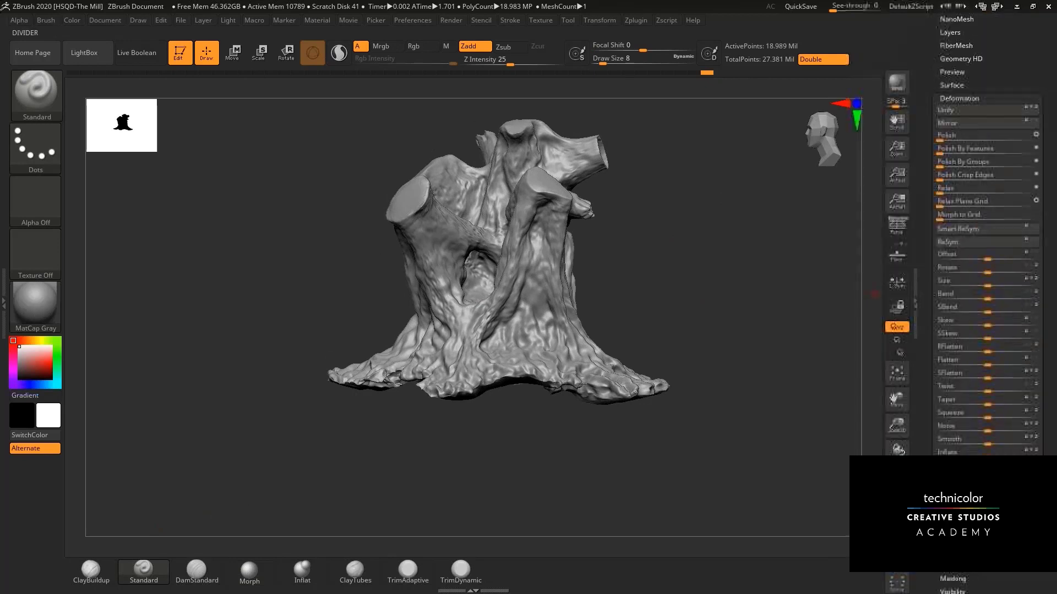
pyautogui.click(956, 99)
pyautogui.scroll(4, 953, 82)
pyautogui.click(952, 97)
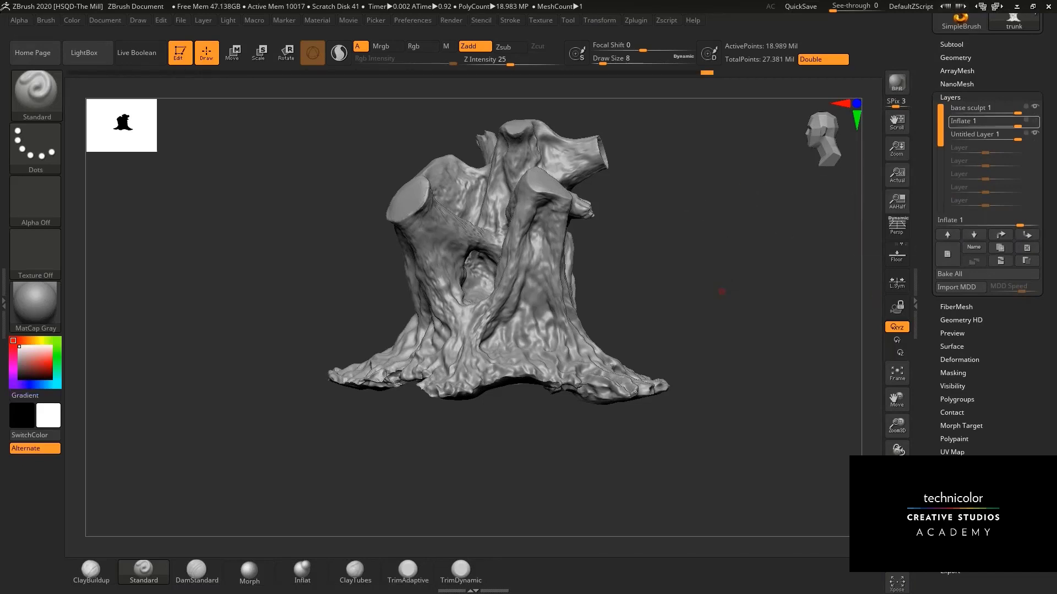
pyautogui.keyDown('alt'); pyautogui.moveTo(722, 292); pyautogui.dragTo(694, 271); pyautogui.keyUp('alt')
# Store a morph target for the trunk subtool.
pyautogui.moveTo(929, 352); pyautogui.dragTo(949, 198)
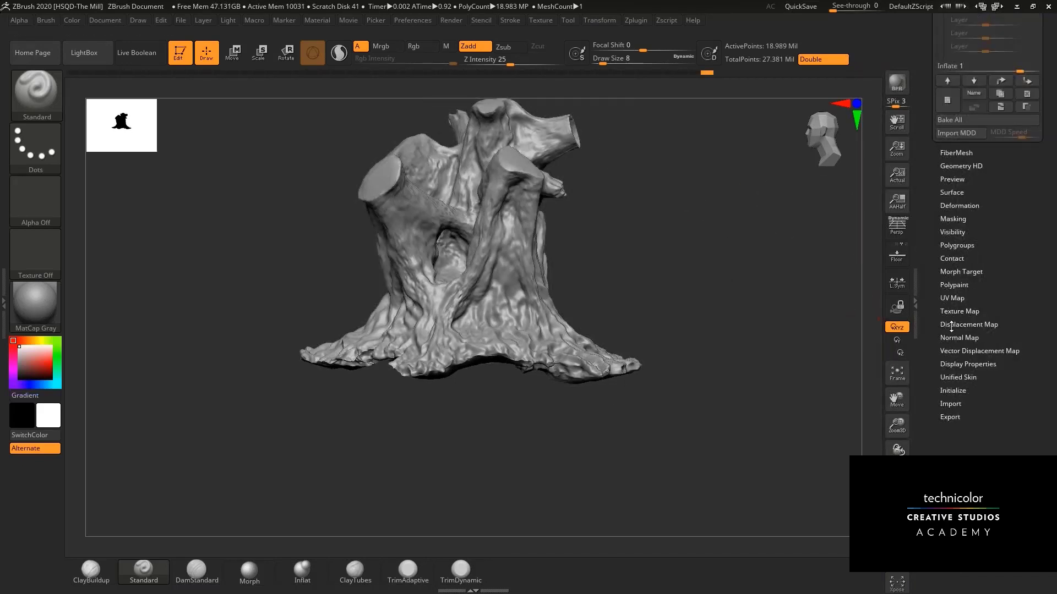
pyautogui.click(964, 272)
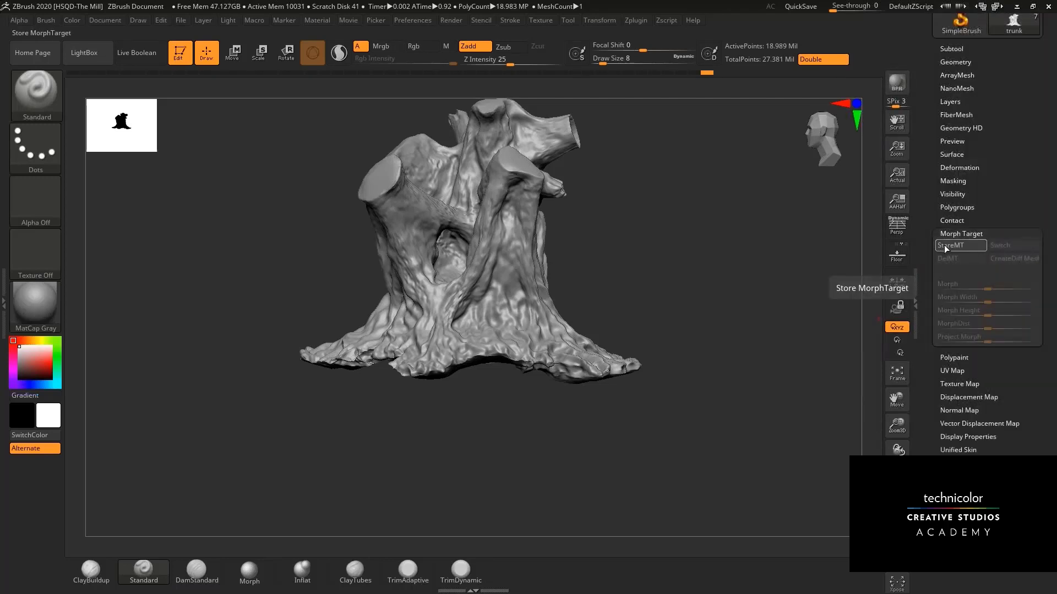
pyautogui.click(949, 245)
pyautogui.click(961, 233)
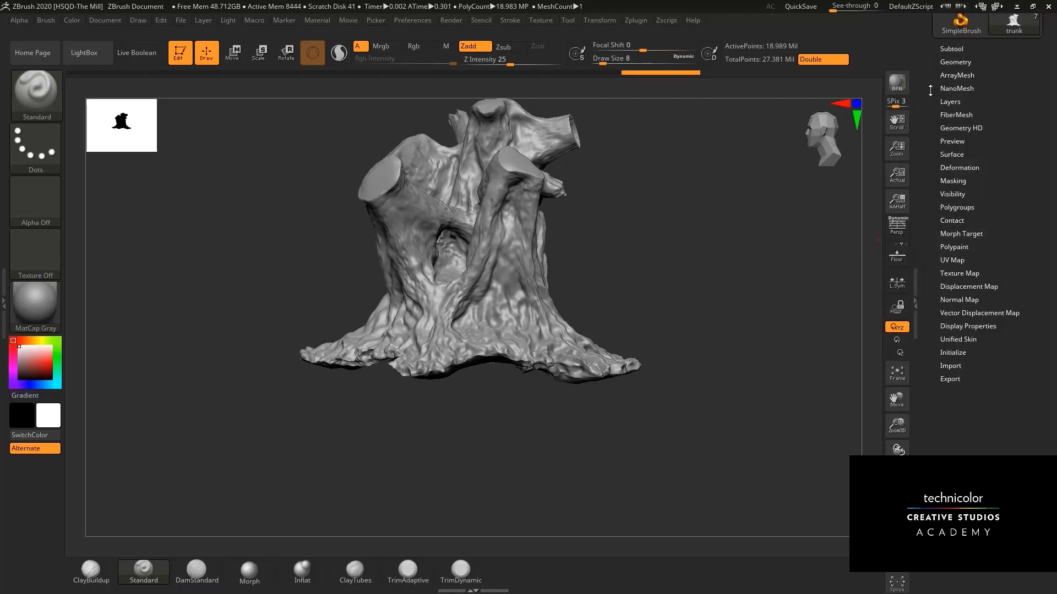
# Reopen the trunk's layer list and select the Inflate layer between the base sculpt and untitled layers.
pyautogui.scroll(3, 955, 160)
pyautogui.click(950, 165)
pyautogui.click(982, 190)
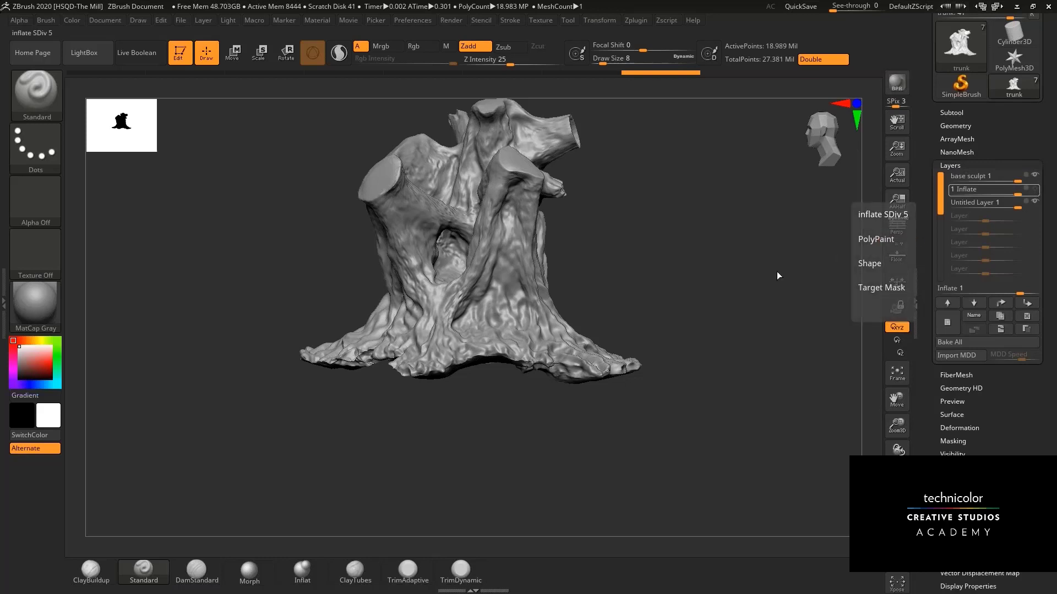
# Make the trunk's untitled layer active and set up the Morph brush with Alpha 28.
pyautogui.click(979, 202)
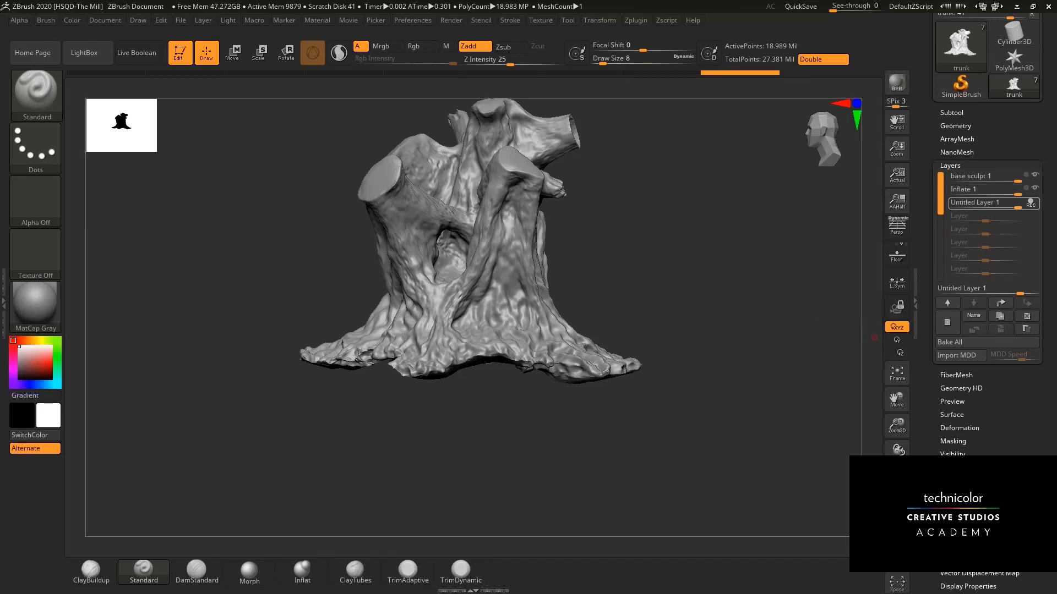
pyautogui.moveTo(899, 429); pyautogui.dragTo(901, 544)
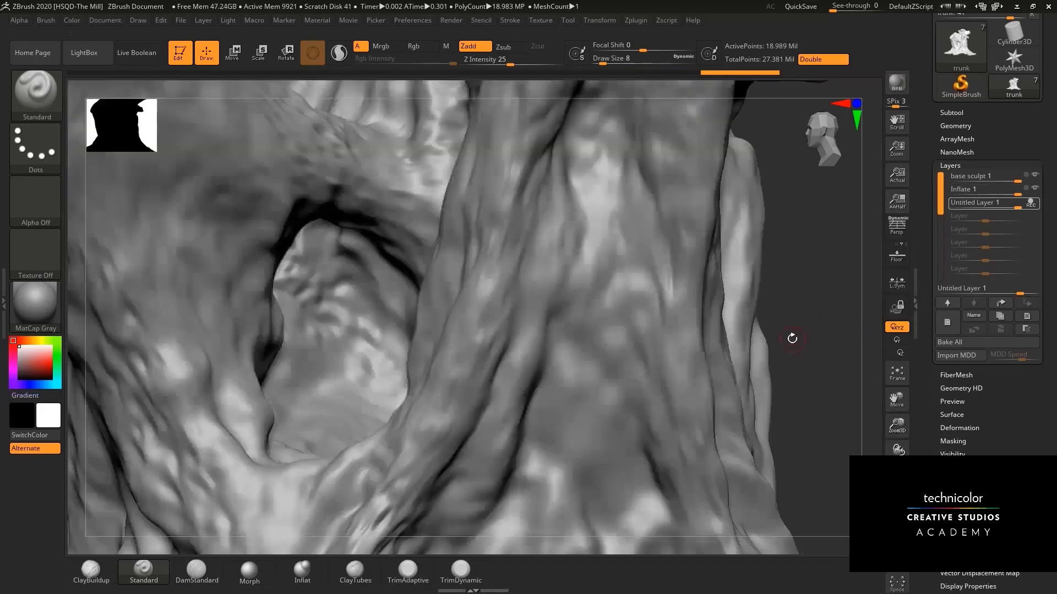
pyautogui.keyDown('alt'); pyautogui.moveTo(792, 337); pyautogui.dragTo(772, 331); pyautogui.keyUp('alt')
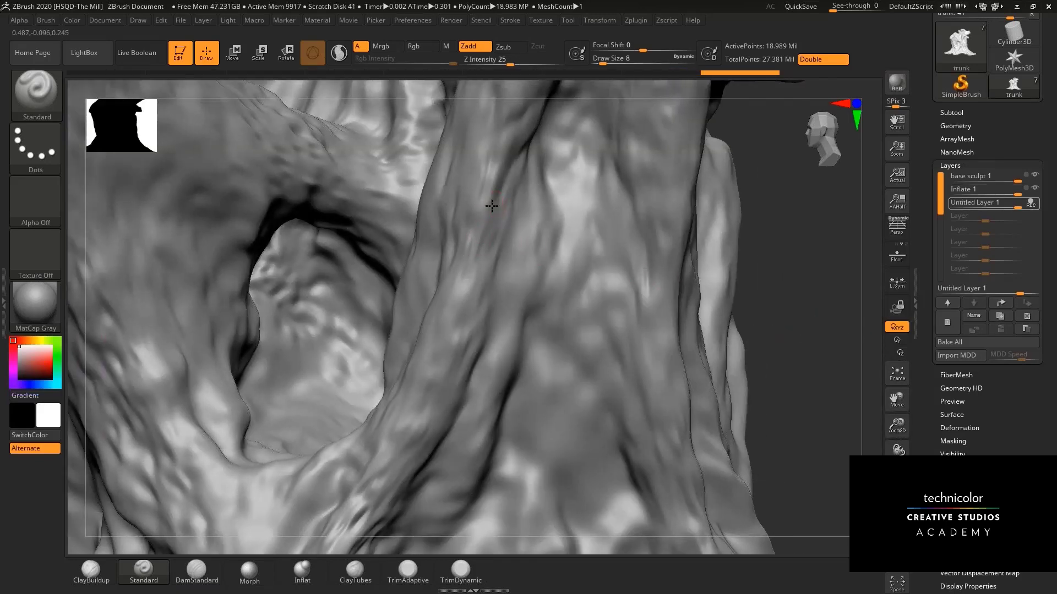
pyautogui.click(249, 572)
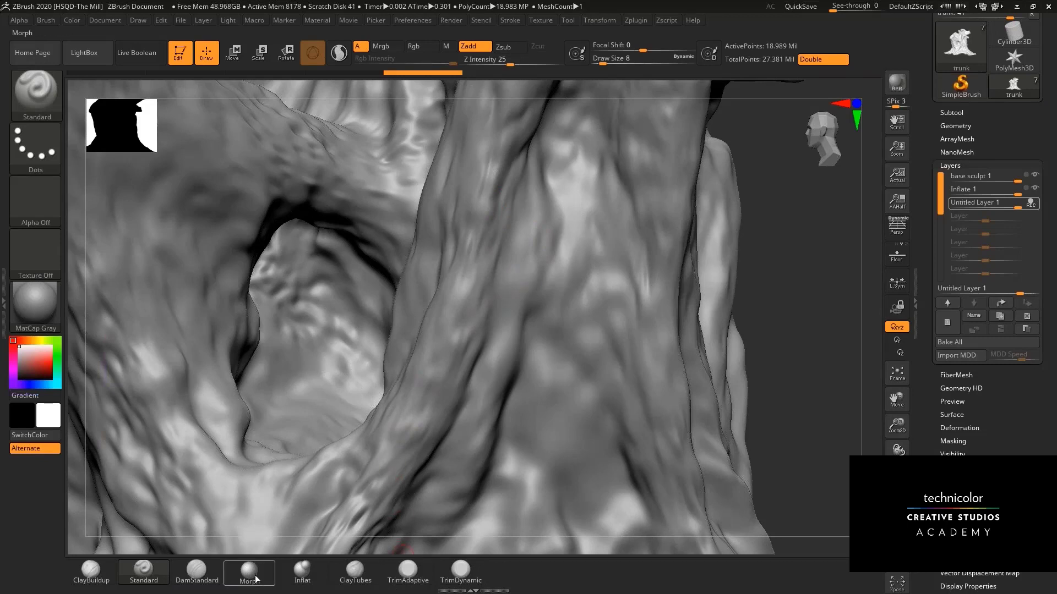
pyautogui.click(41, 199)
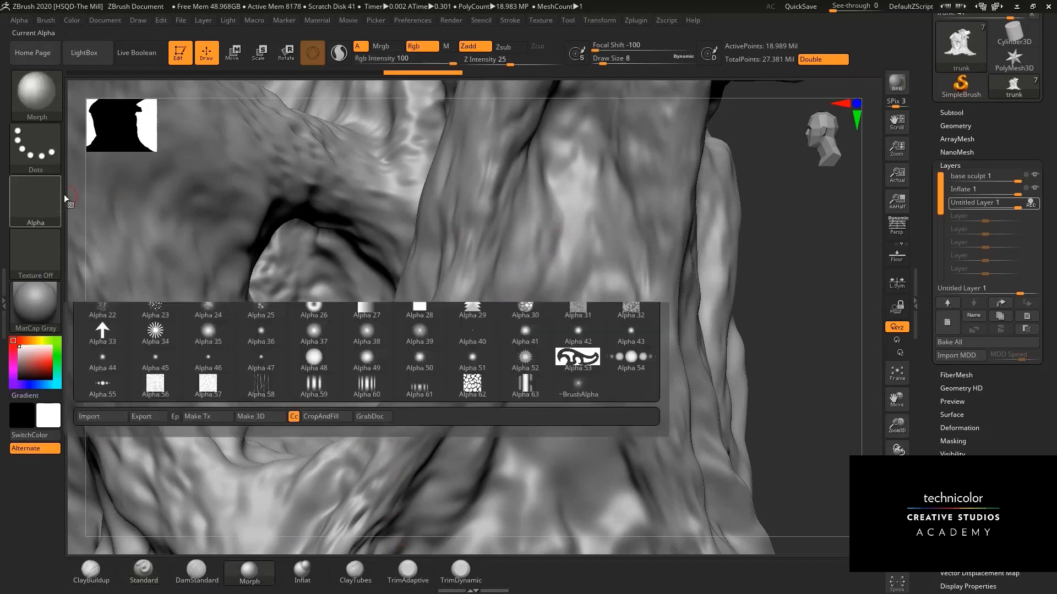
pyautogui.click(156, 202)
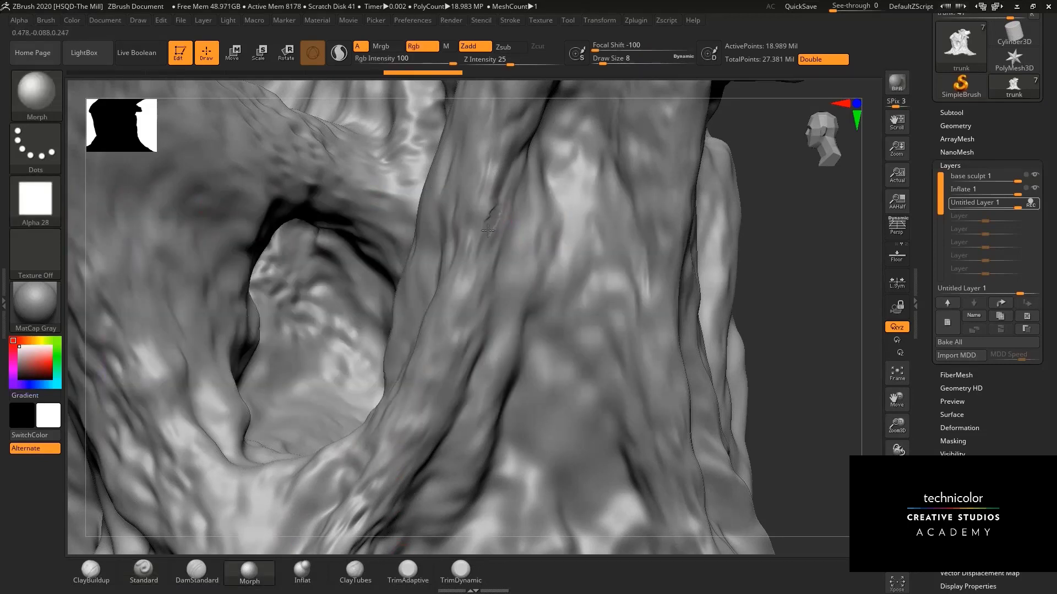
# Try painting short bark-chip edges with the Morph brush on the ridge beside the trunk's hollow.
pyautogui.moveTo(487, 231); pyautogui.dragTo(497, 209)
pyautogui.moveTo(891, 431); pyautogui.dragTo(891, 407)
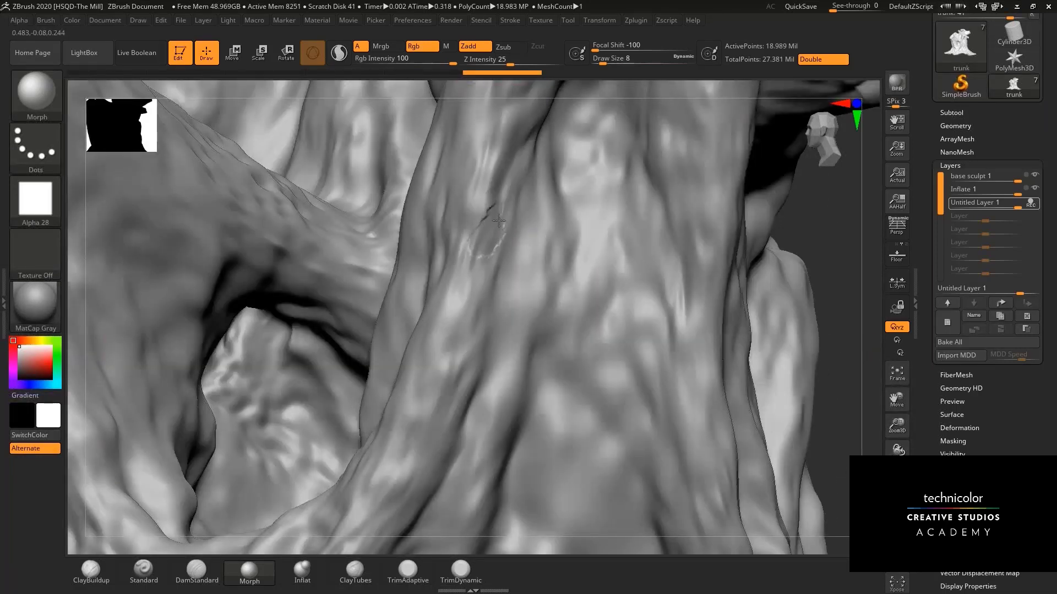
pyautogui.moveTo(498, 216); pyautogui.dragTo(510, 201)
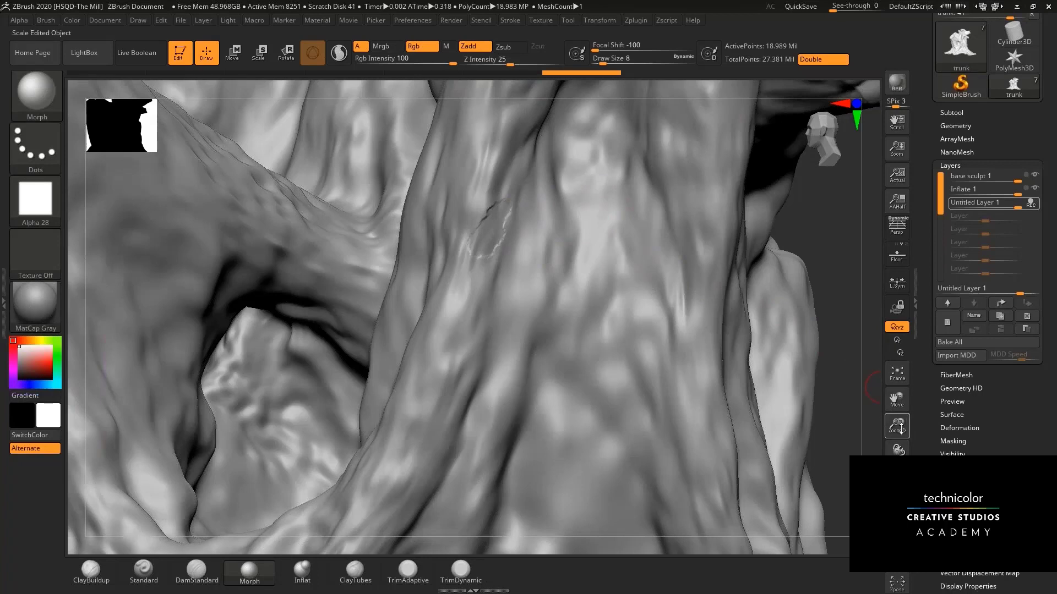
pyautogui.moveTo(896, 423); pyautogui.dragTo(897, 447)
pyautogui.moveTo(784, 306); pyautogui.dragTo(813, 307)
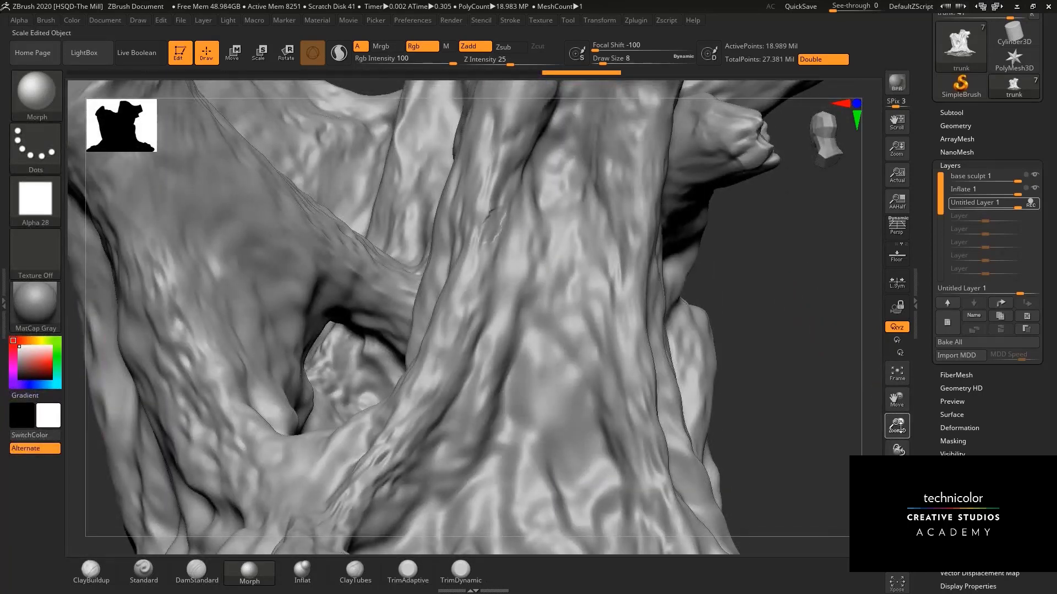
pyautogui.moveTo(897, 427); pyautogui.dragTo(778, 337)
pyautogui.press('ctrl')
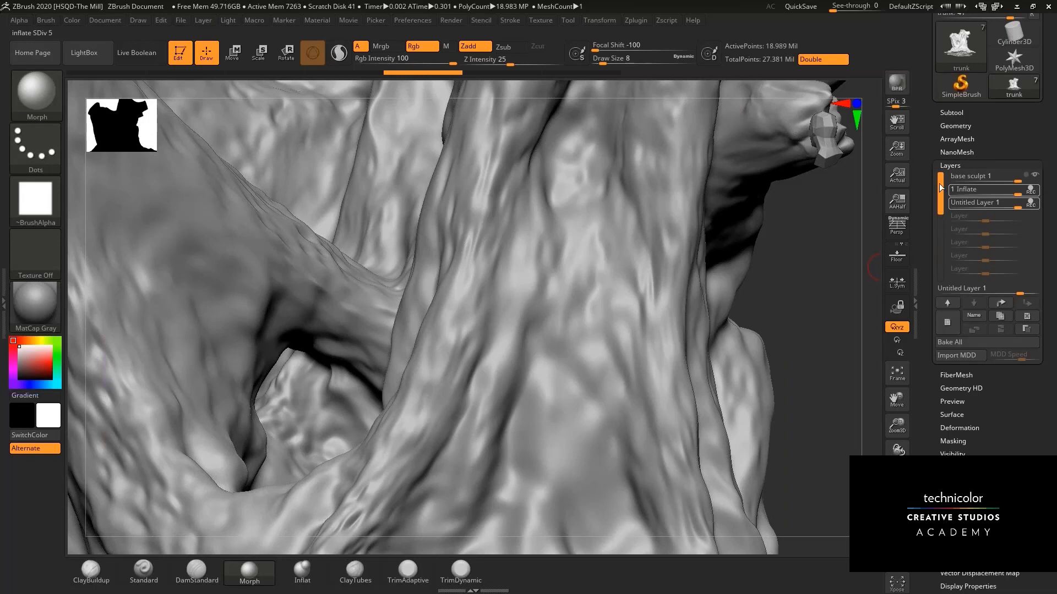
# Review the Inflate options among the trunk's deformation settings and return to its layer list.
pyautogui.moveTo(927, 231); pyautogui.dragTo(935, 57)
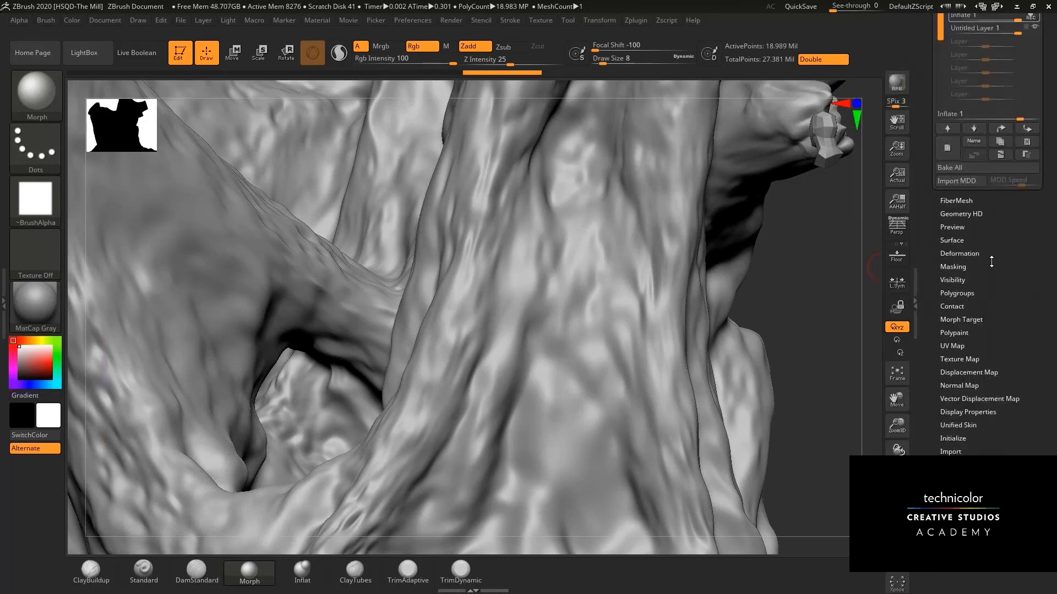
pyautogui.click(960, 254)
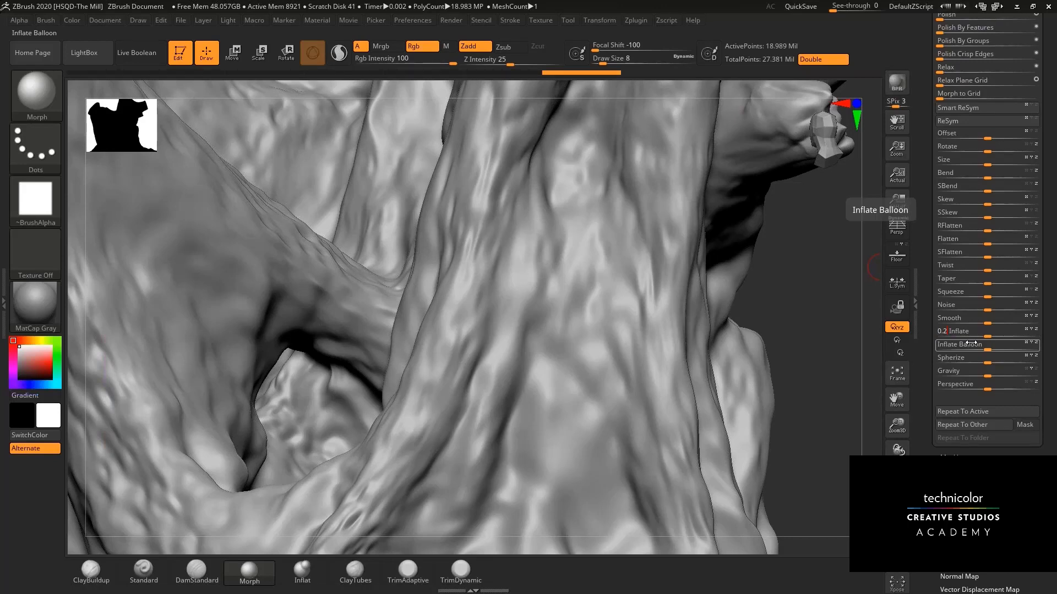
pyautogui.scroll(5, 966, 231)
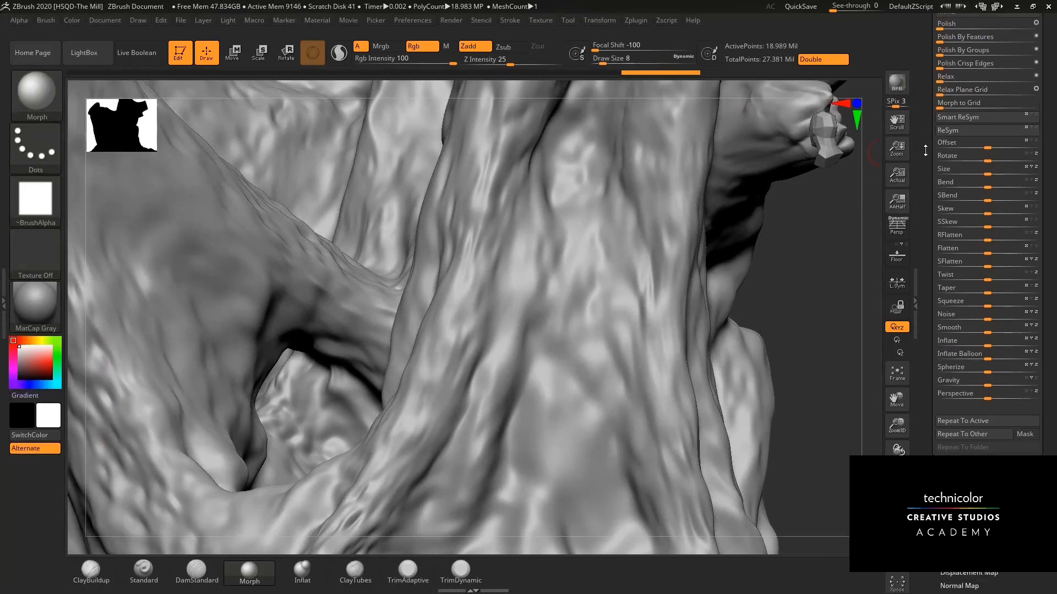
pyautogui.click(951, 151)
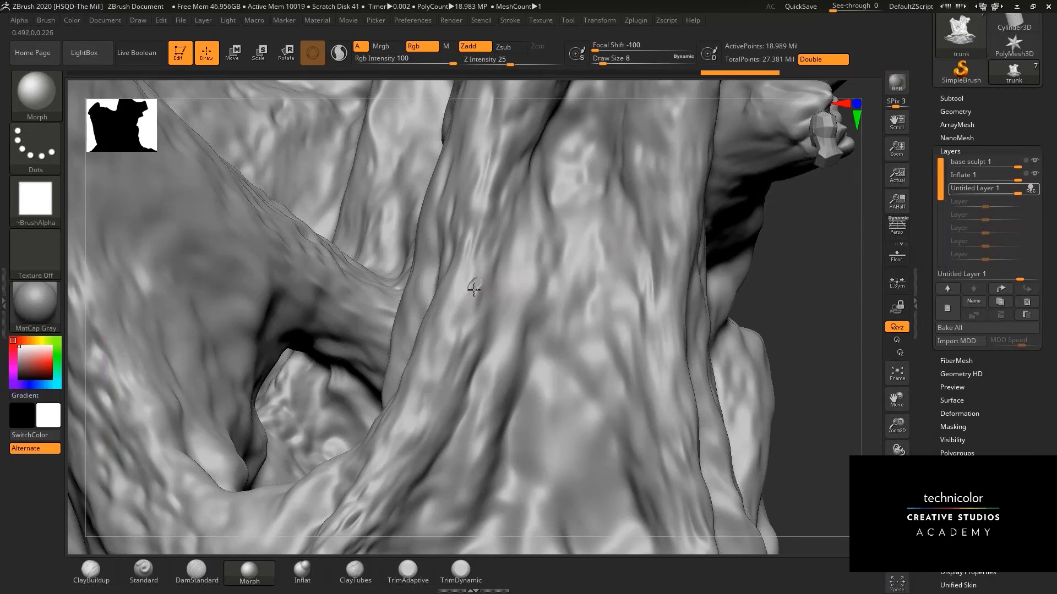
# Try carving an elongated bark chip down the trunk ridge with two Morph brush strokes, and undo them.
pyautogui.moveTo(472, 290); pyautogui.dragTo(472, 302)
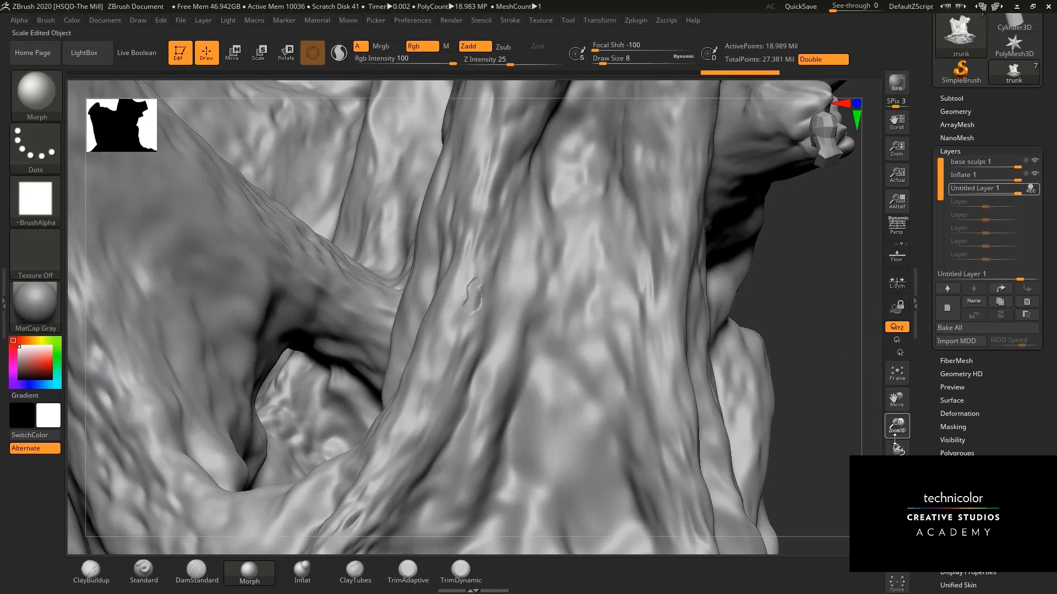
pyautogui.moveTo(894, 438); pyautogui.dragTo(896, 447)
pyautogui.moveTo(468, 311); pyautogui.dragTo(449, 378)
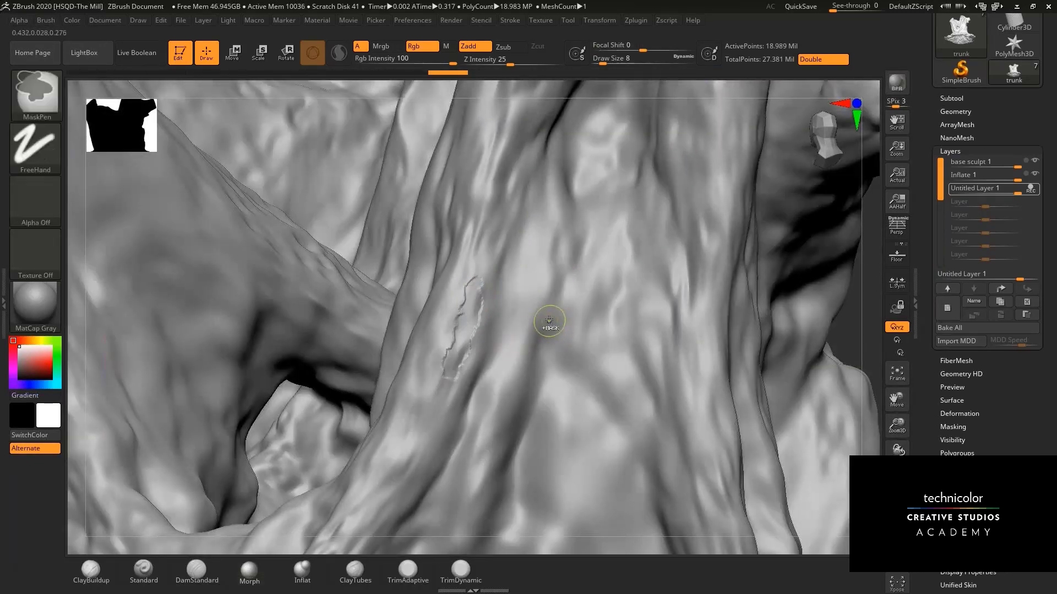
pyautogui.press('ctrl')
pyautogui.hotkey('ctrl', 'z')
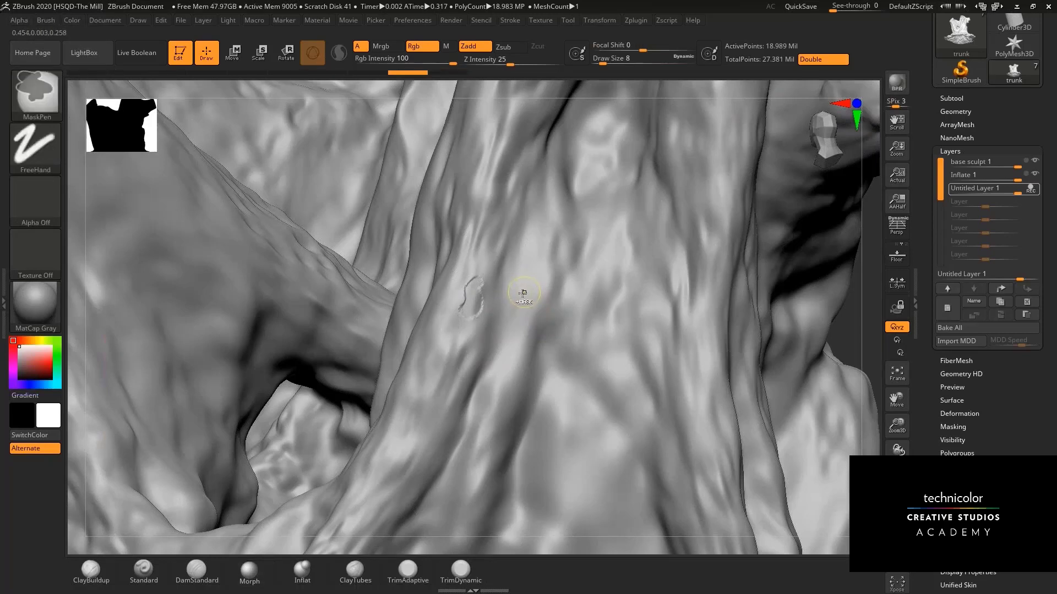
pyautogui.hotkey('ctrl', 'z')
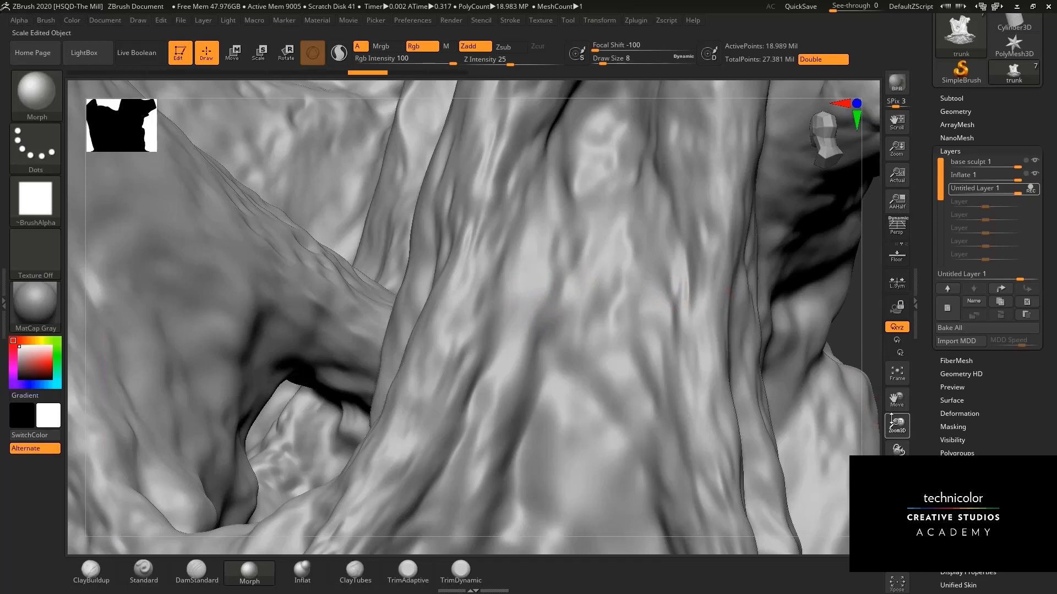
# Test one more Morph brush stroke on the slanted limb next to the hollow, and undo it.
pyautogui.moveTo(891, 419); pyautogui.dragTo(792, 341)
pyautogui.moveTo(715, 288); pyautogui.dragTo(739, 295)
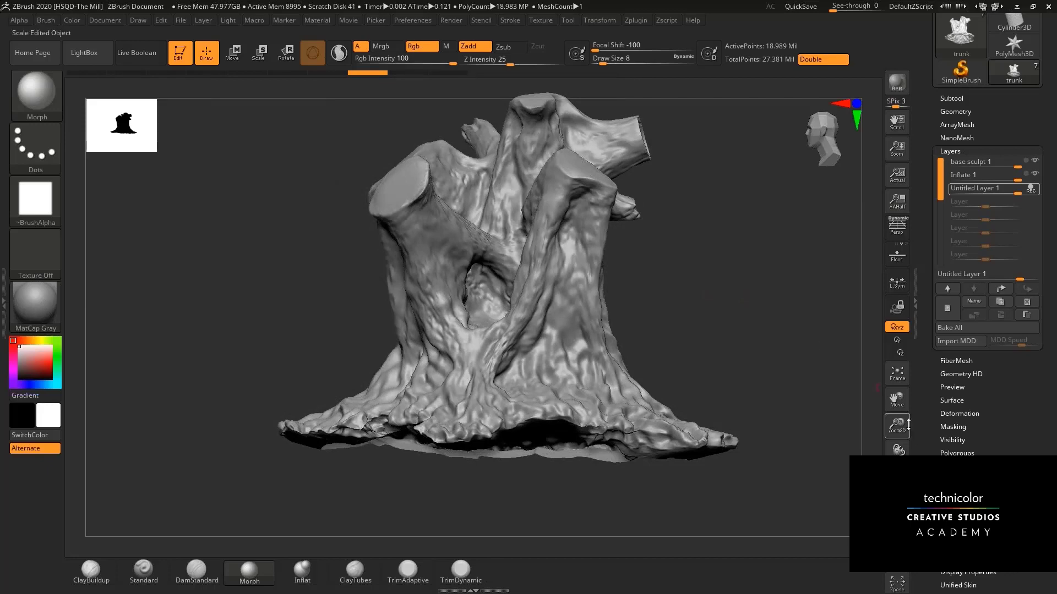
pyautogui.moveTo(897, 438); pyautogui.dragTo(777, 302)
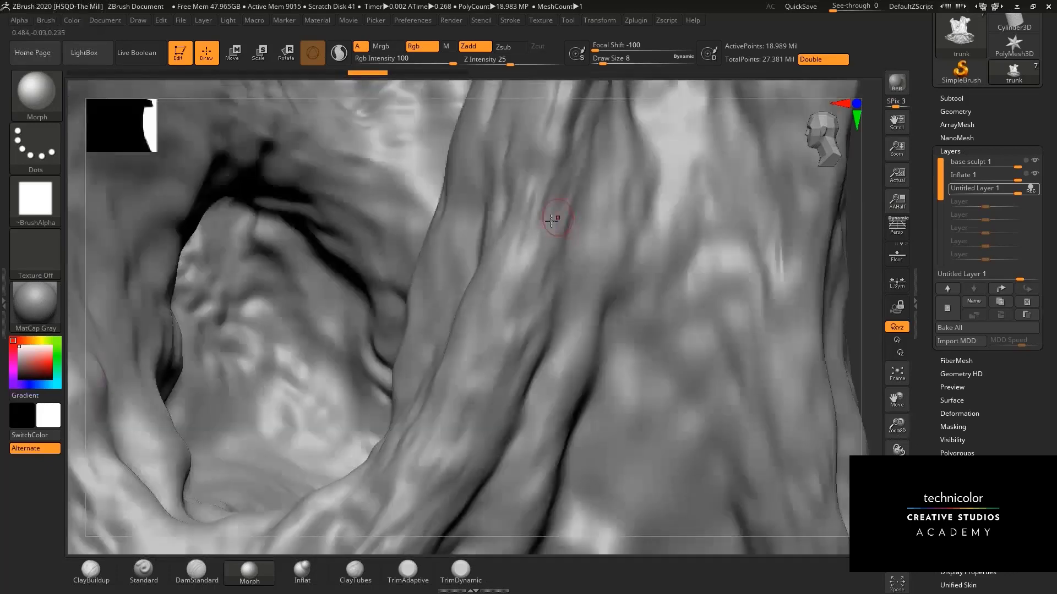
pyautogui.moveTo(897, 426); pyautogui.dragTo(820, 357)
pyautogui.keyDown('alt'); pyautogui.moveTo(658, 262); pyautogui.dragTo(689, 257); pyautogui.keyUp('alt')
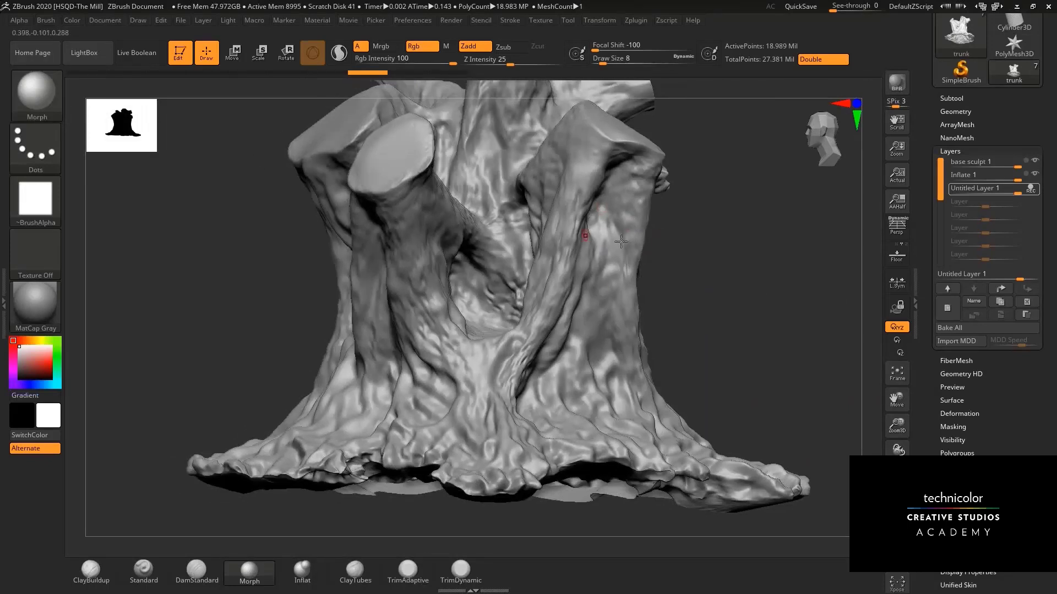
pyautogui.moveTo(896, 425); pyautogui.dragTo(785, 179)
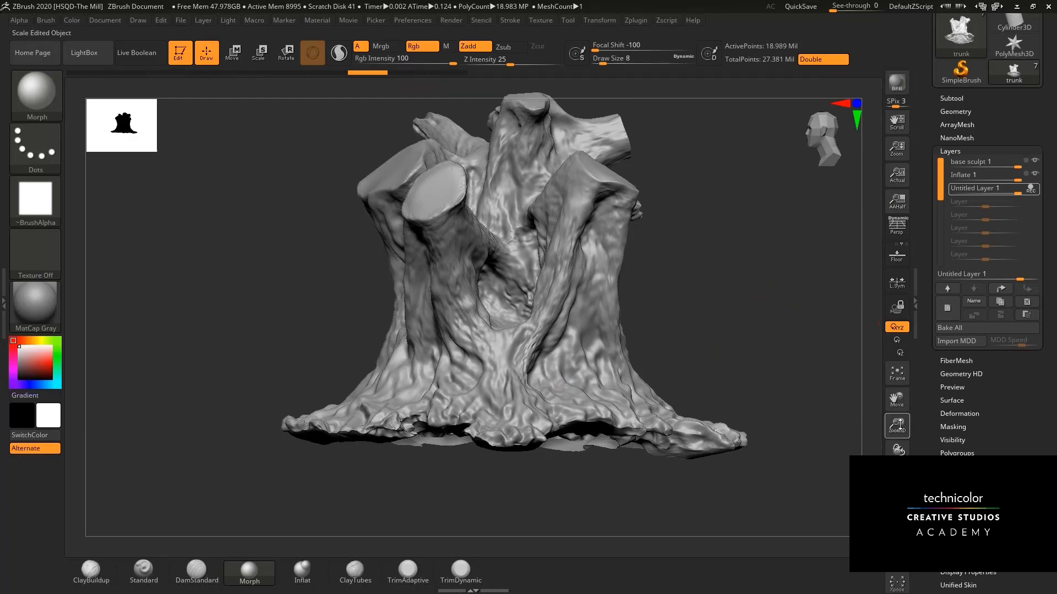
pyautogui.moveTo(898, 429)
pyautogui.mouseDown()
pyautogui.moveTo(567, 267)
pyautogui.moveTo(533, 309)
pyautogui.moveTo(523, 306)
pyautogui.mouseUp()
pyautogui.moveTo(561, 256); pyautogui.dragTo(557, 186)
pyautogui.press('ctrl')
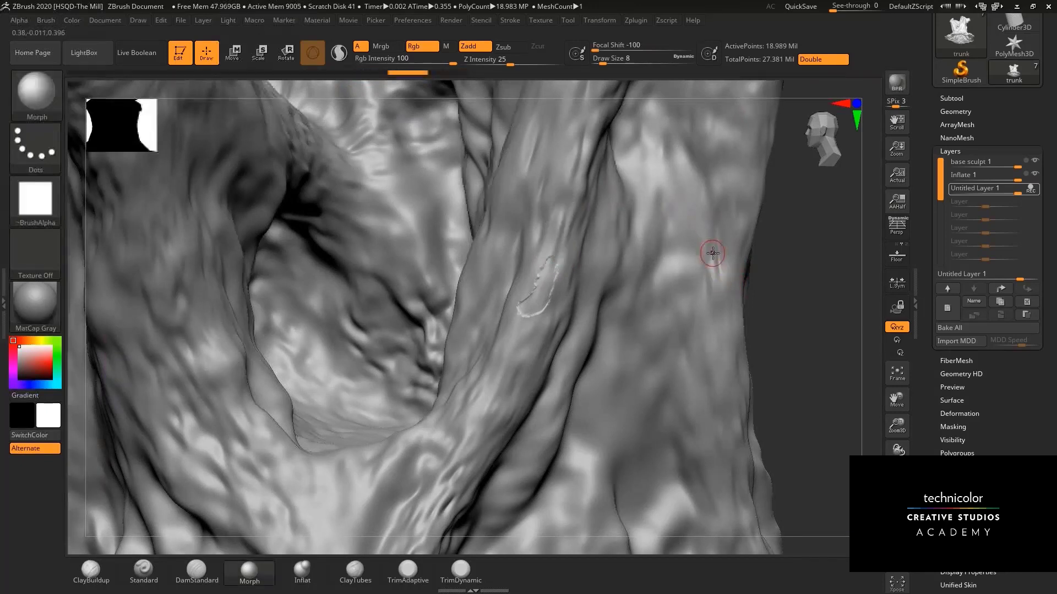
pyautogui.hotkey('ctrl', 'z')
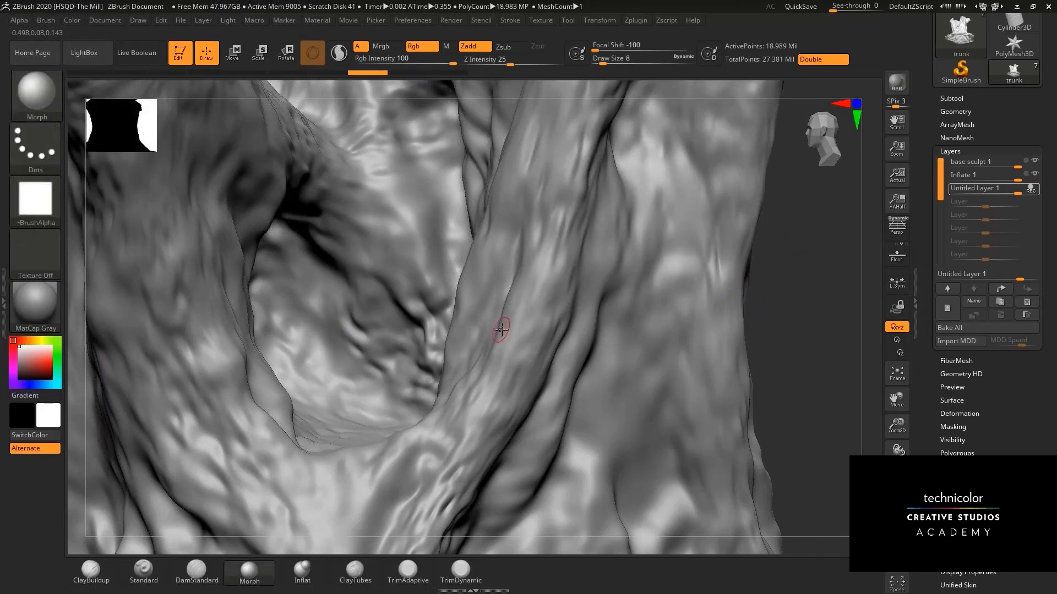
# Switch to the Env Tree Sculpt Workflow presentation in Microsoft Edge and review the "Using image as mask" slide.
pyautogui.hotkey('alt', 'Tab')
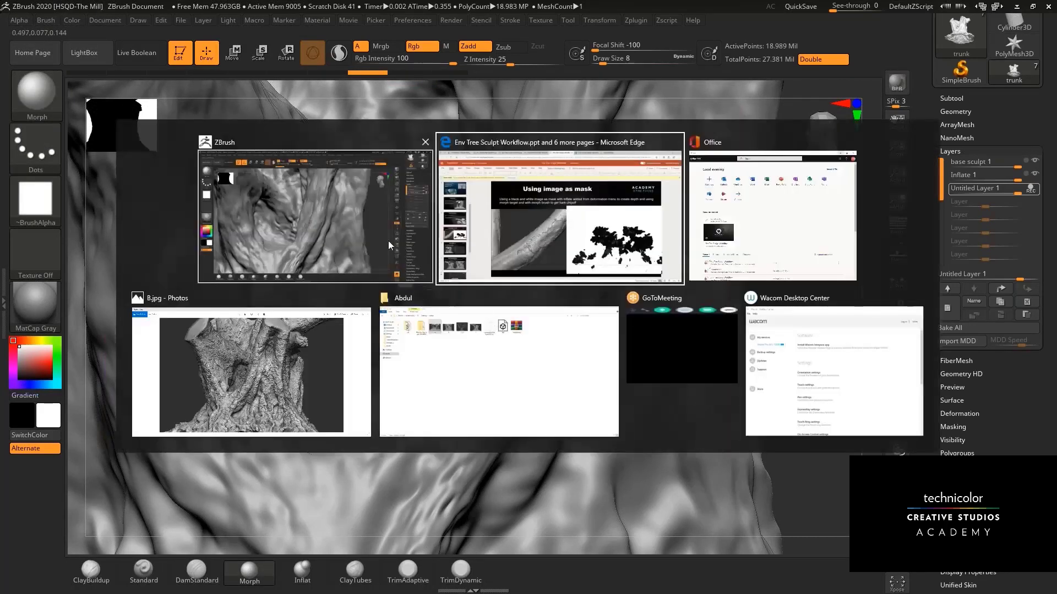
pyautogui.click(527, 239)
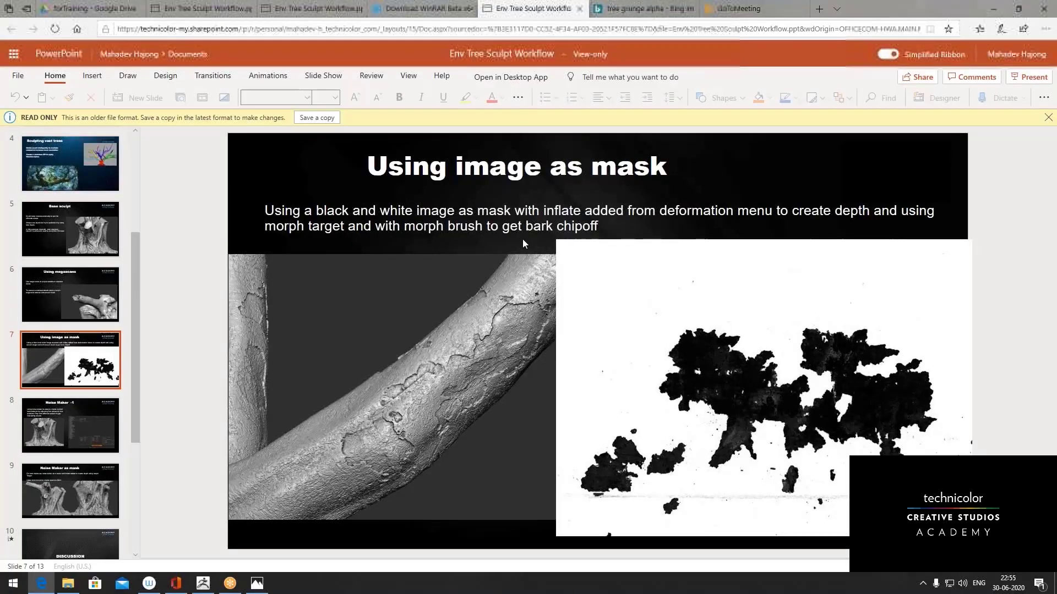
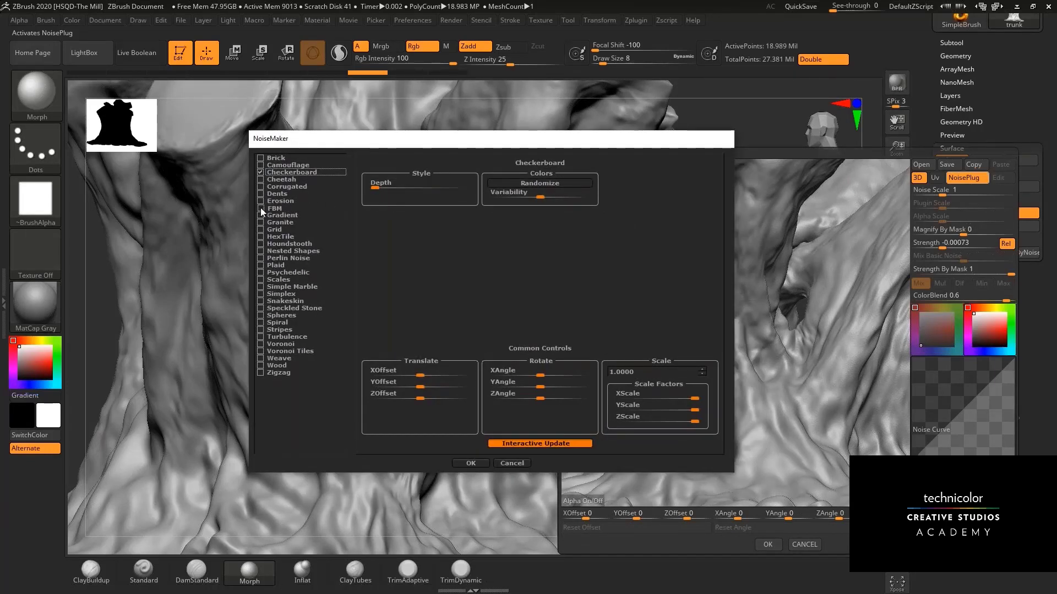
# Choose the Dents pattern as the noise plugin for the trunk's surface noise.
pyautogui.click(261, 193)
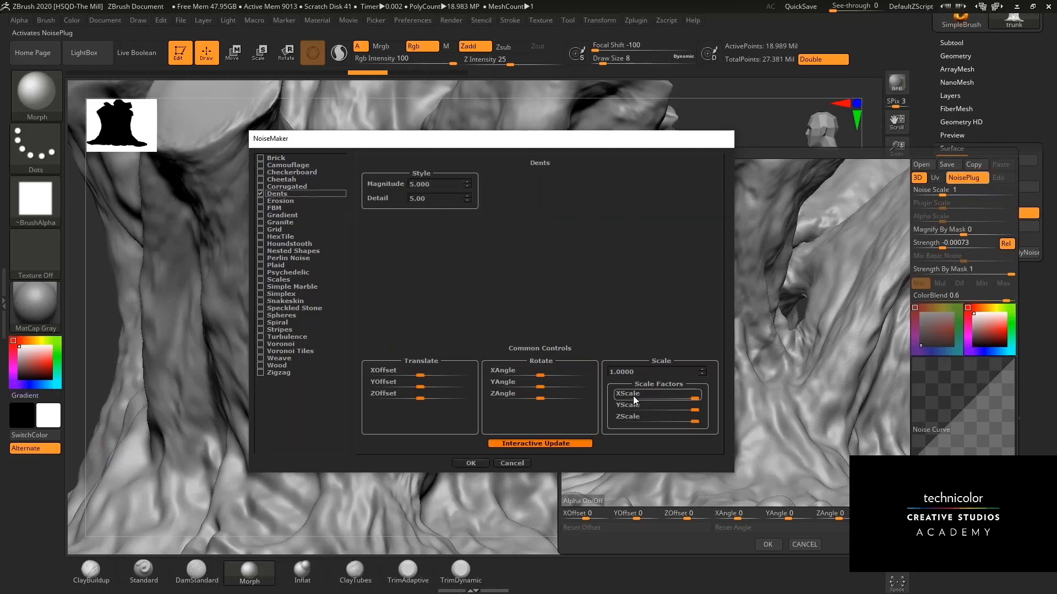
pyautogui.moveTo(634, 141); pyautogui.dragTo(519, 118)
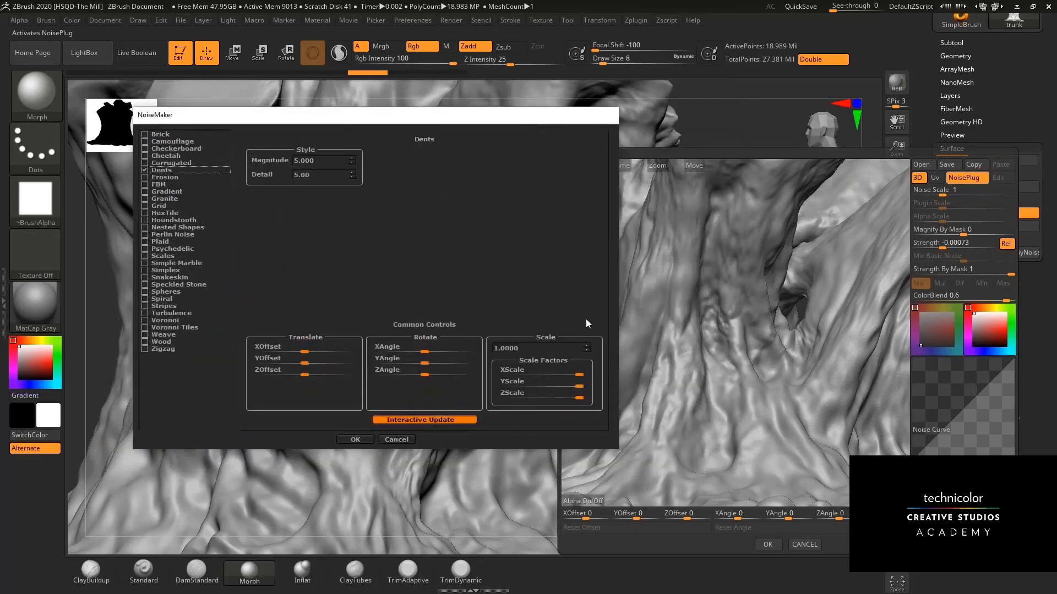
pyautogui.click(355, 439)
# Set Mix Basic Noise to 0, Plugin Scale to 27.56655 and Strength to -0.00623, and pick a muted red noise color.
pyautogui.moveTo(960, 260); pyautogui.dragTo(913, 258)
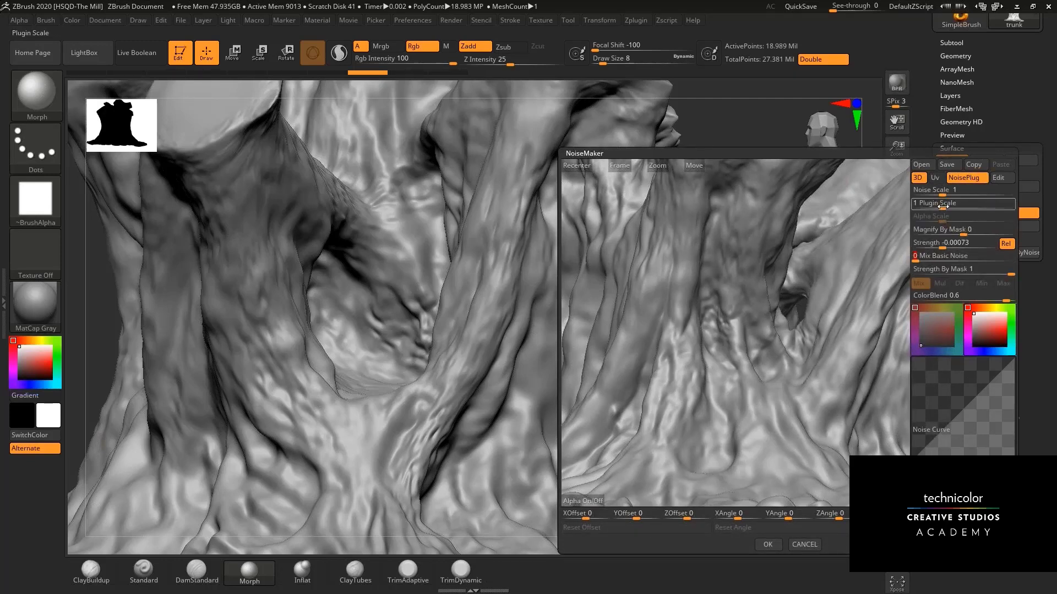
pyautogui.moveTo(943, 208); pyautogui.dragTo(972, 208)
pyautogui.click(995, 328)
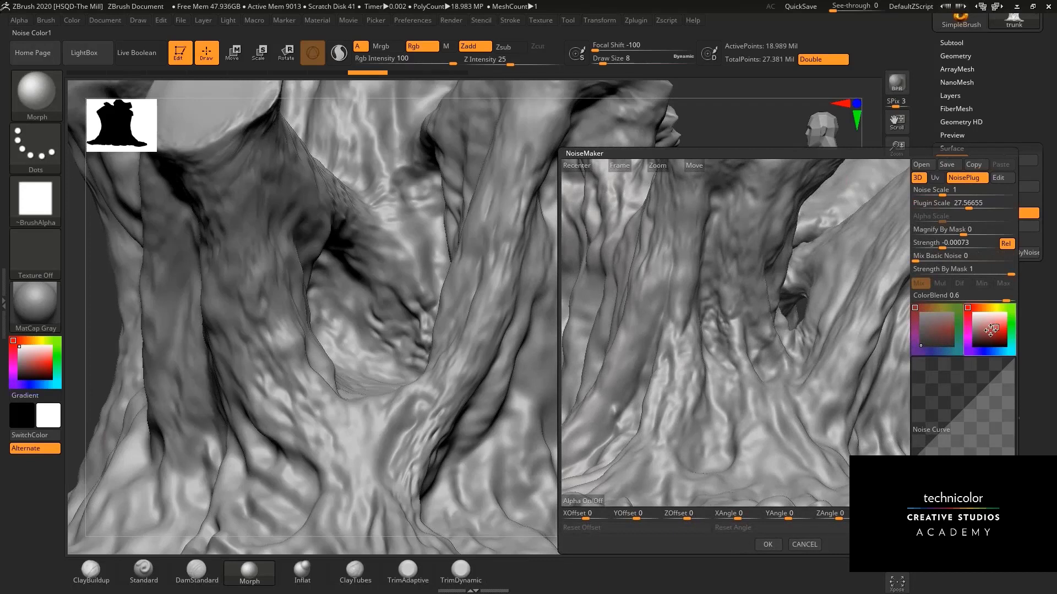
pyautogui.moveTo(943, 247); pyautogui.dragTo(947, 246)
pyautogui.write('.00623')
pyautogui.press('Return')
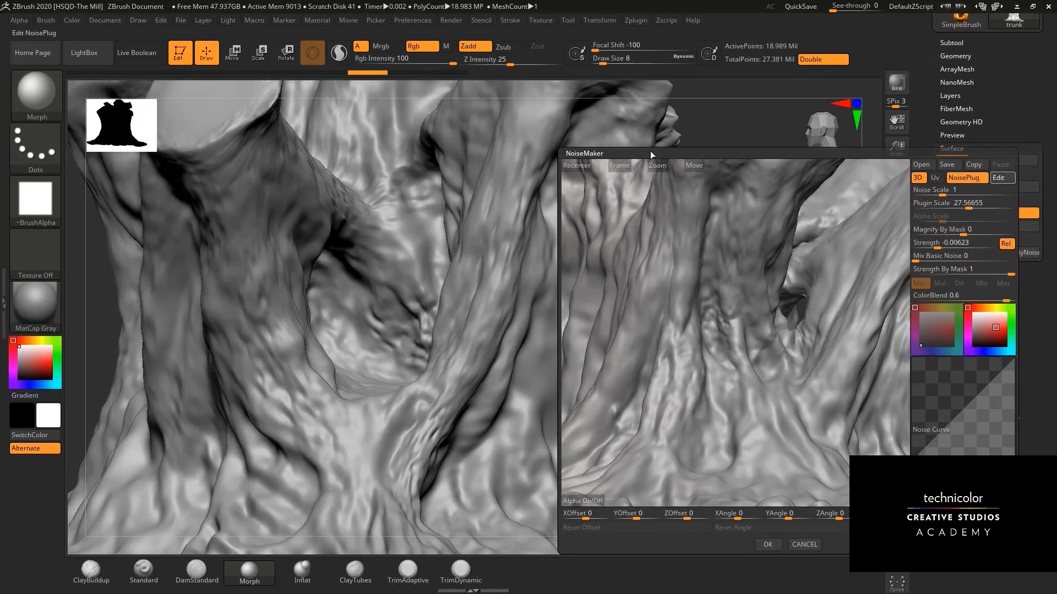
# Try lowering the XScale factor of the Dents noise plugin to stretch the pattern, and return it to full.
pyautogui.moveTo(562, 81); pyautogui.dragTo(451, 66)
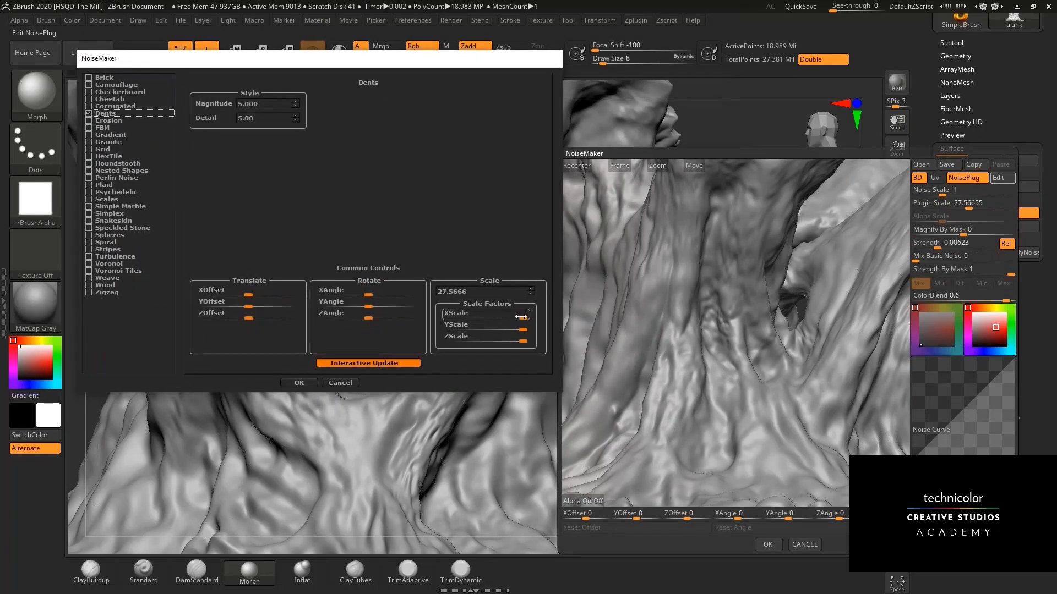
pyautogui.moveTo(518, 319); pyautogui.dragTo(449, 312)
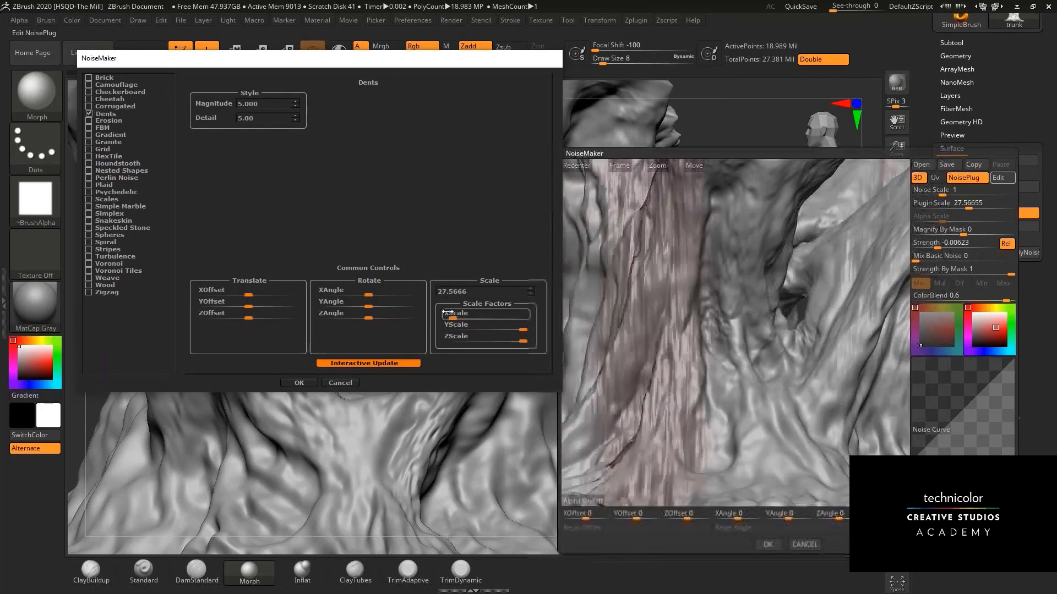
pyautogui.moveTo(455, 316); pyautogui.dragTo(496, 313)
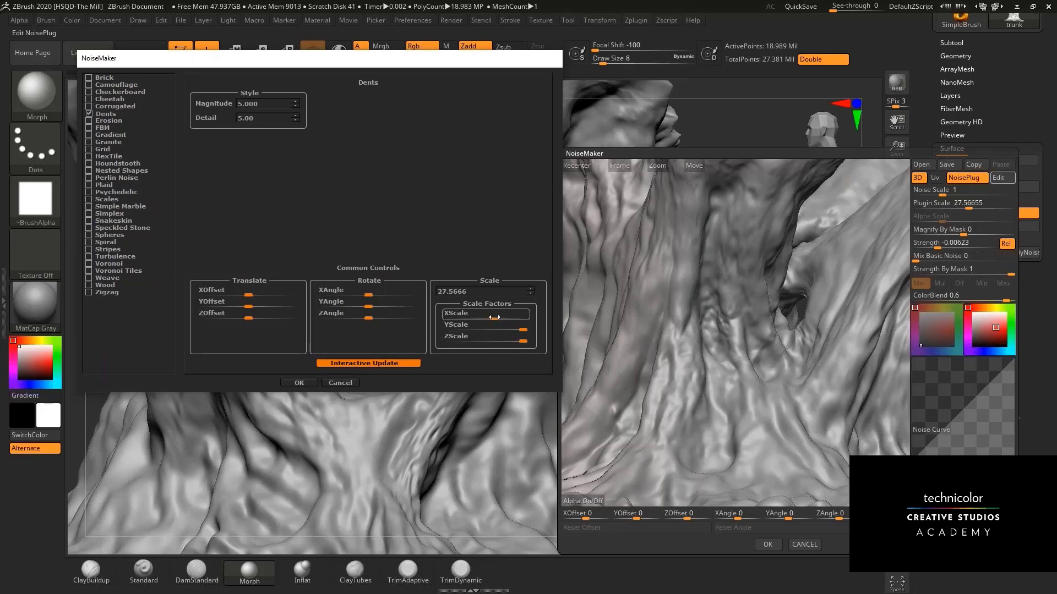
pyautogui.moveTo(503, 318); pyautogui.dragTo(523, 318)
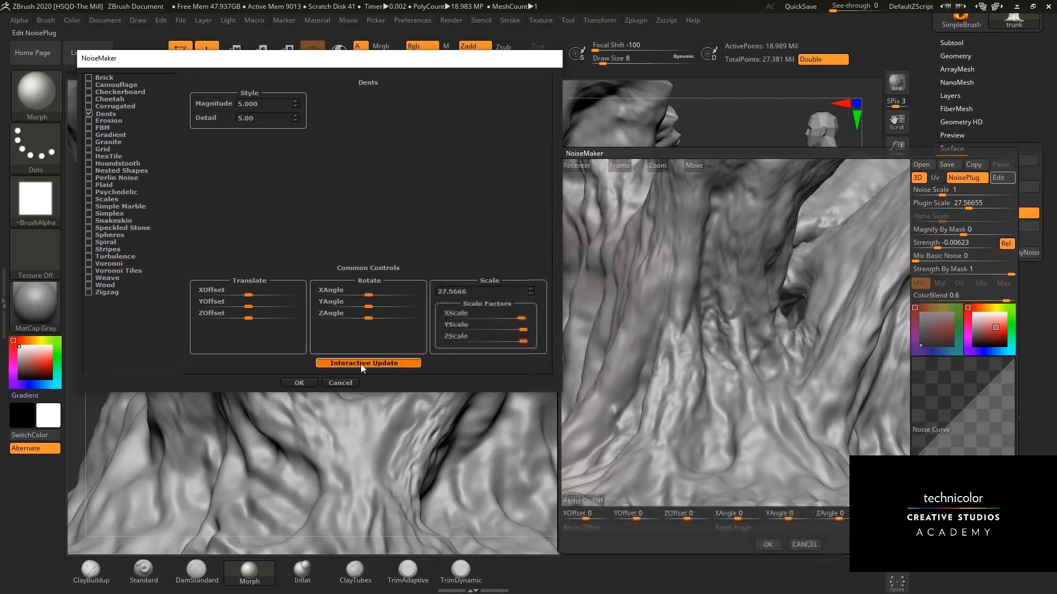
pyautogui.click(308, 383)
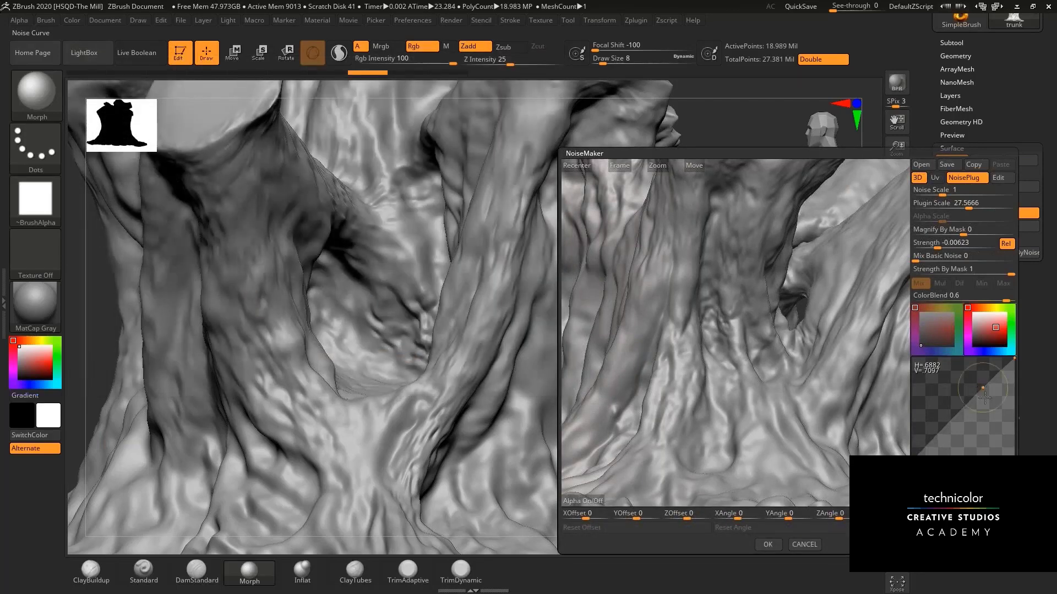
# Bend the noise curve into an S shape with two points and set Plugin Scale to 1.00316.
pyautogui.moveTo(985, 400); pyautogui.dragTo(945, 406)
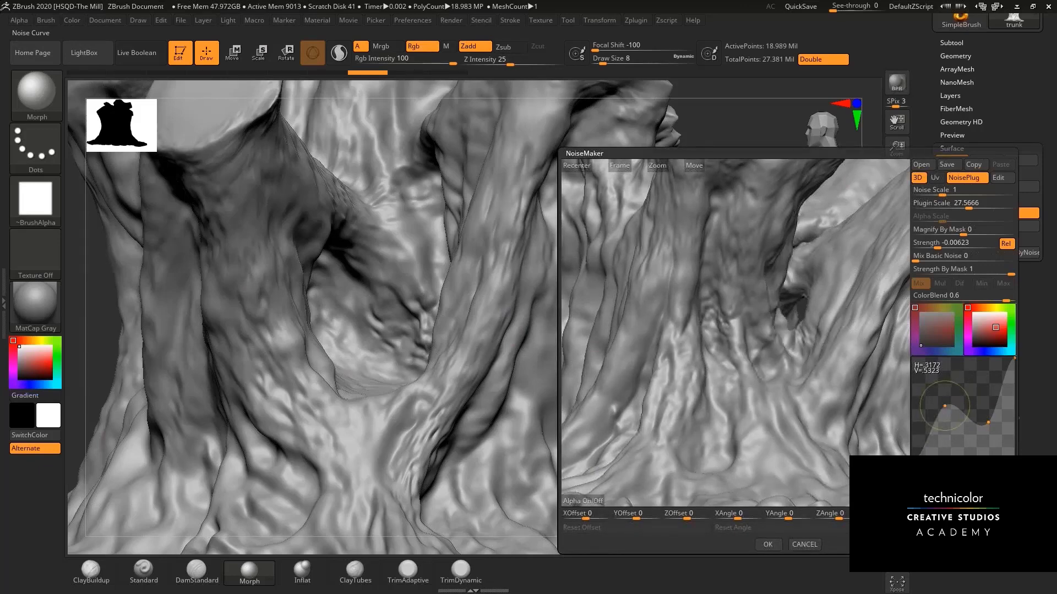
pyautogui.moveTo(968, 209)
pyautogui.mouseDown()
pyautogui.moveTo(980, 209)
pyautogui.moveTo(962, 208)
pyautogui.mouseUp()
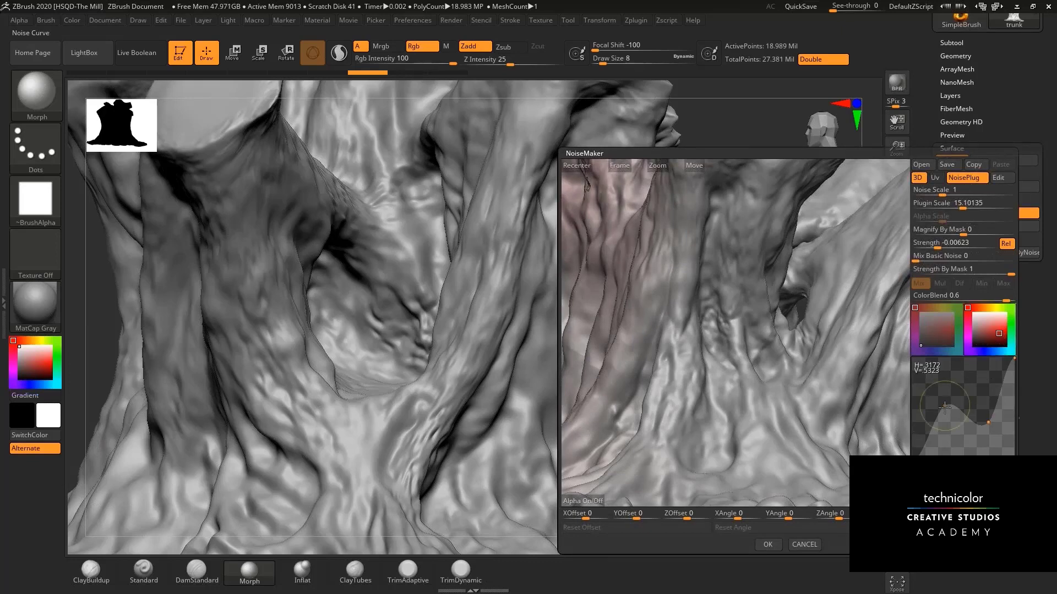
pyautogui.moveTo(961, 208); pyautogui.dragTo(943, 208)
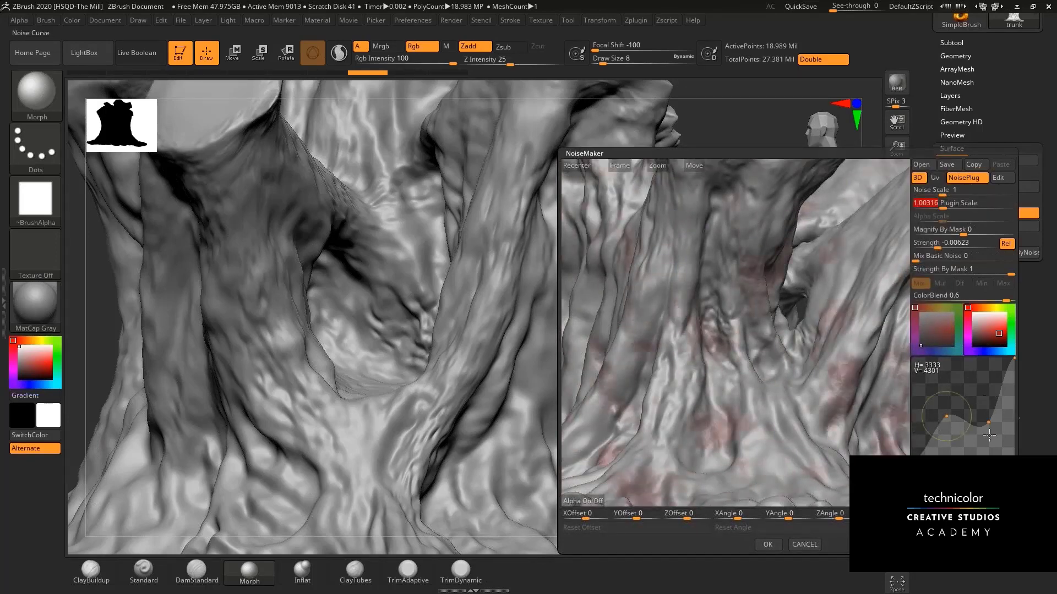
# Refine the noise curve by spreading its two points apart and balancing their heights, and accept the surface noise.
pyautogui.click(989, 422)
pyautogui.moveTo(993, 430); pyautogui.dragTo(930, 409)
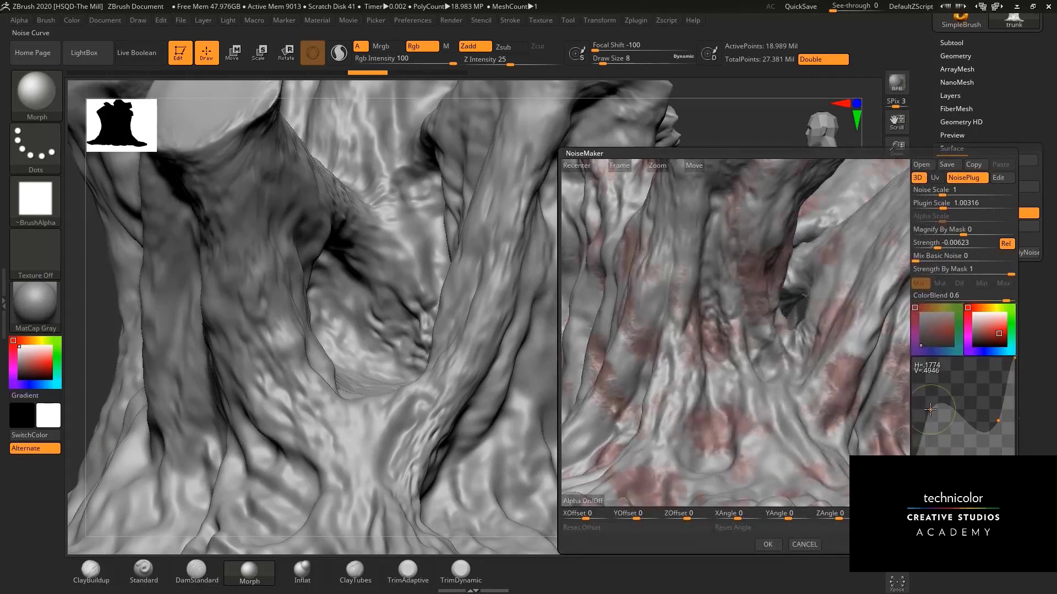
pyautogui.moveTo(999, 424); pyautogui.dragTo(999, 410)
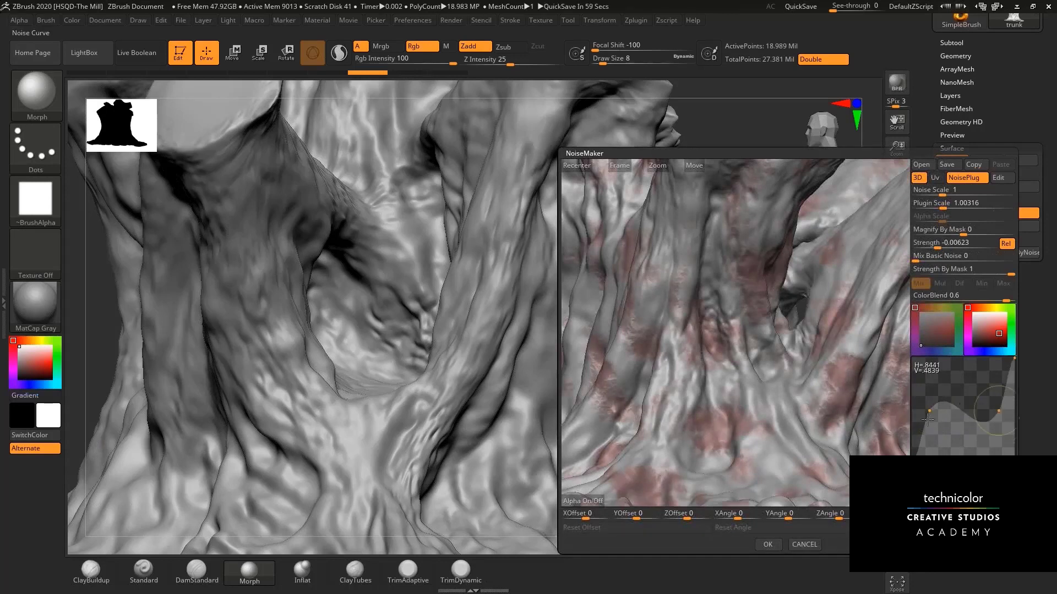
pyautogui.click(931, 411)
pyautogui.moveTo(931, 411); pyautogui.dragTo(930, 410)
pyautogui.moveTo(999, 410); pyautogui.dragTo(999, 408)
pyautogui.click(930, 410)
pyautogui.moveTo(933, 418); pyautogui.dragTo(934, 421)
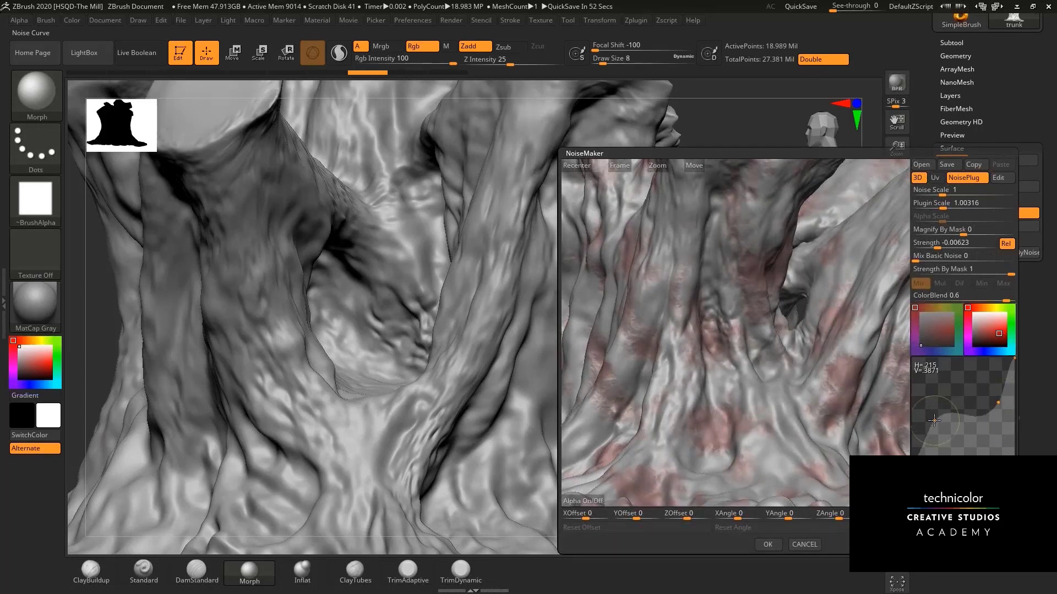
pyautogui.moveTo(998, 402); pyautogui.dragTo(997, 405)
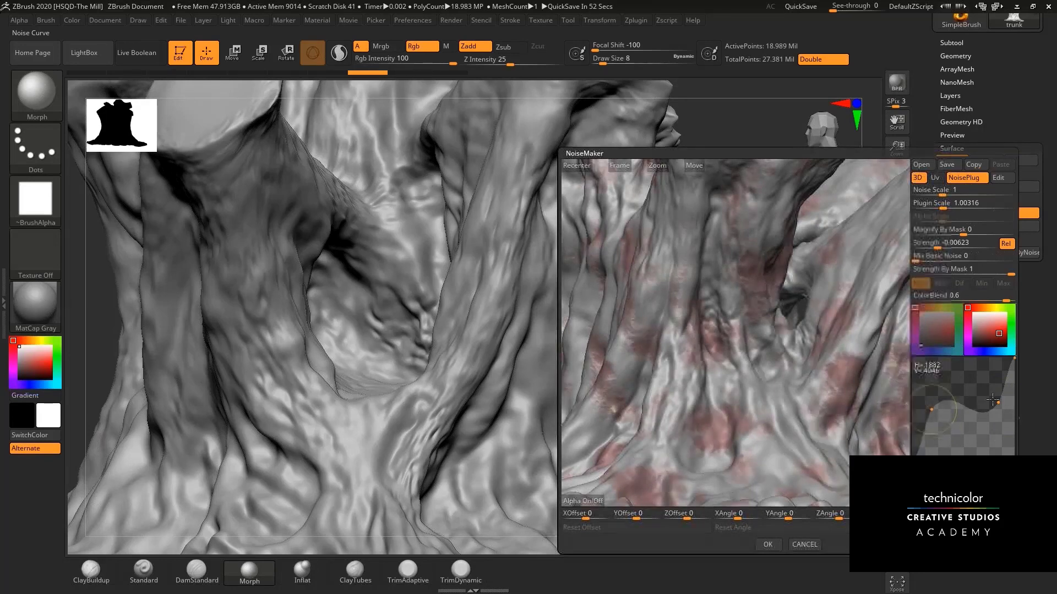
pyautogui.moveTo(932, 410)
pyautogui.mouseDown()
pyautogui.moveTo(932, 421)
pyautogui.moveTo(939, 405)
pyautogui.mouseUp()
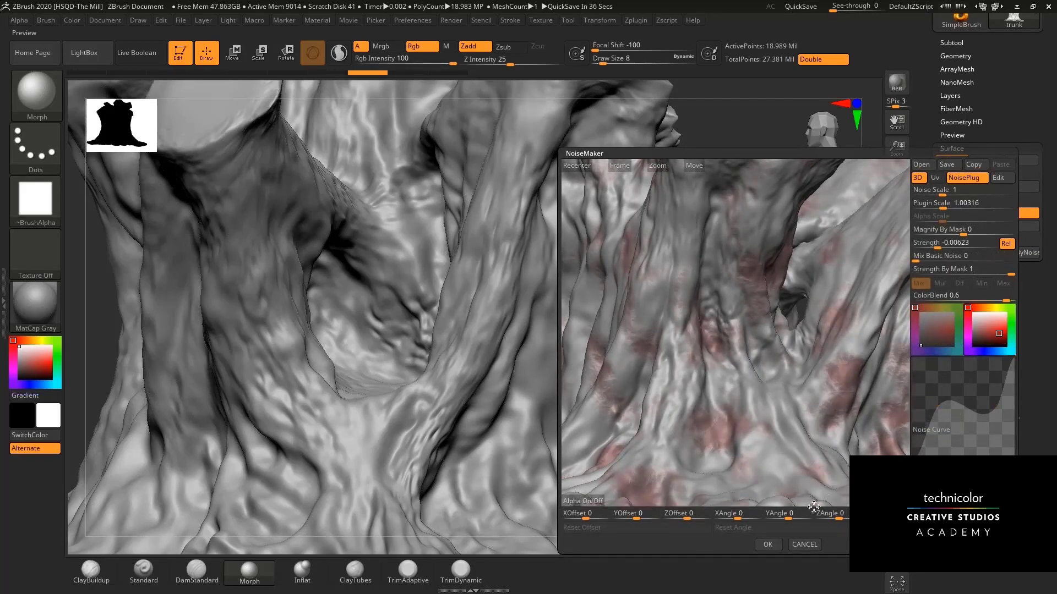
pyautogui.click(768, 545)
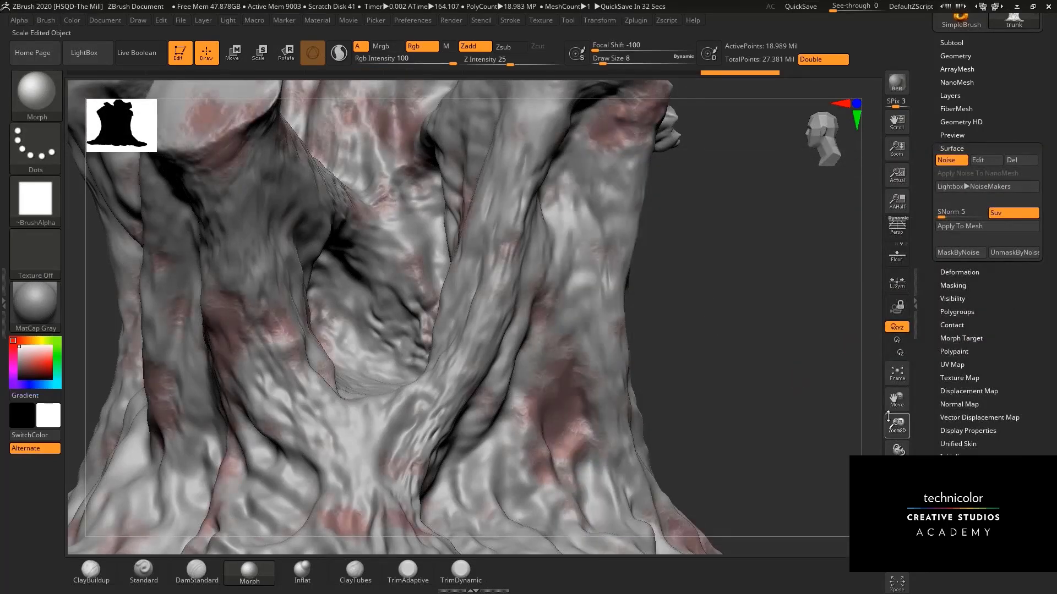
# Mask the trunk by its surface noise and invert the mask.
pyautogui.moveTo(878, 410); pyautogui.dragTo(878, 440)
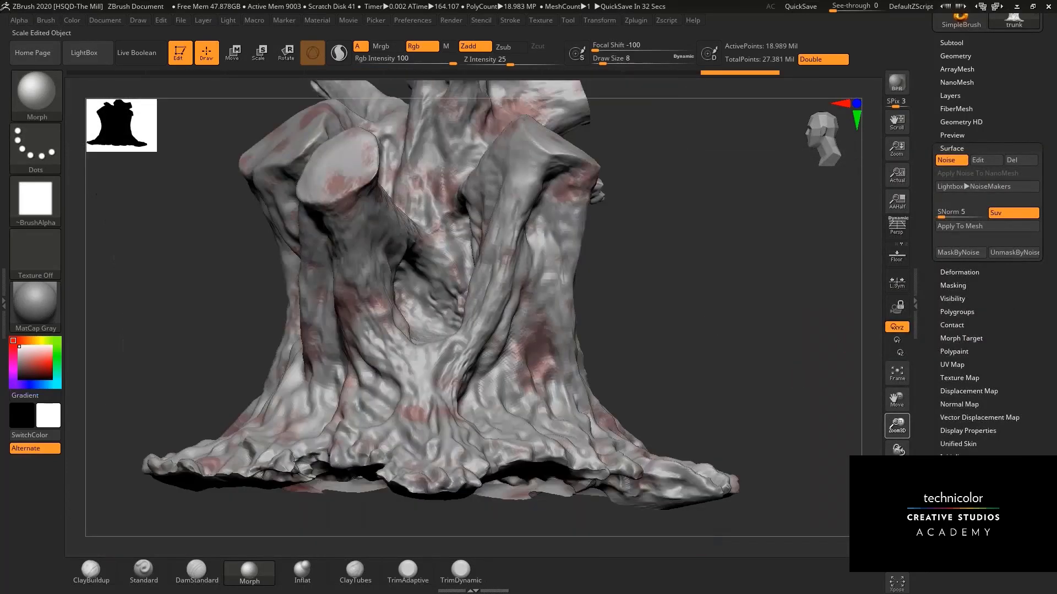
pyautogui.moveTo(710, 340)
pyautogui.mouseDown()
pyautogui.moveTo(710, 330)
pyautogui.moveTo(725, 340)
pyautogui.moveTo(762, 297)
pyautogui.mouseUp()
pyautogui.press('shift')
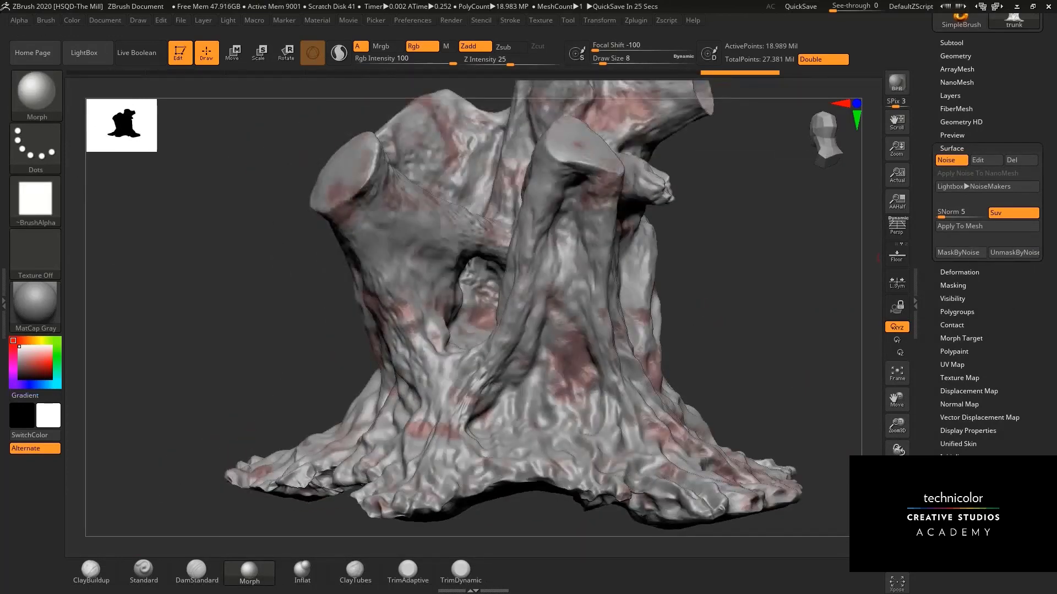
pyautogui.keyDown('alt'); pyautogui.moveTo(724, 288); pyautogui.dragTo(685, 279); pyautogui.keyUp('alt')
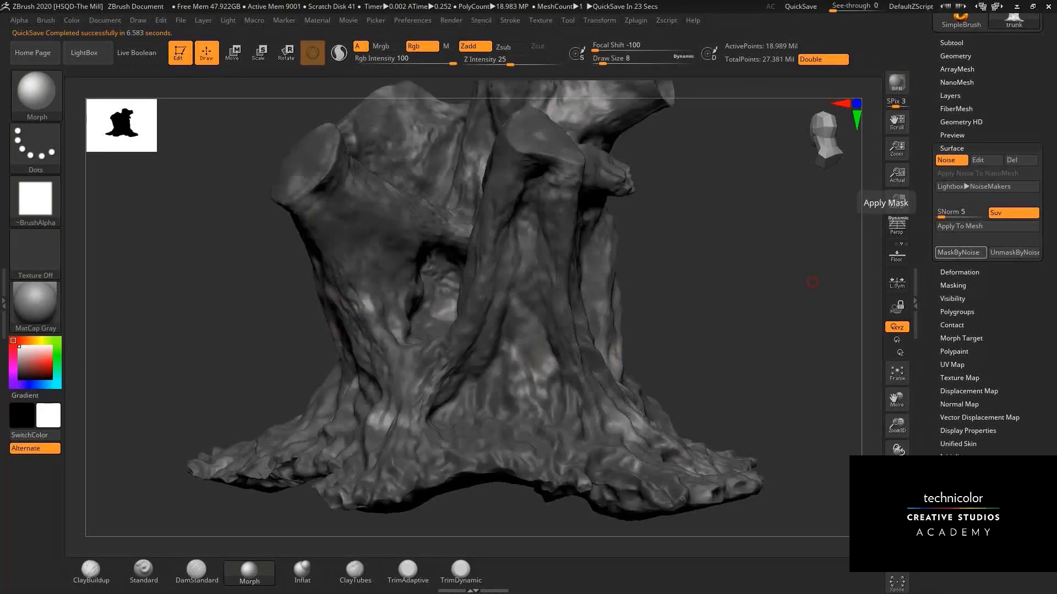
pyautogui.keyDown('ctrl'); pyautogui.click(703, 276); pyautogui.keyUp('ctrl')
# Sharpen the trunk's noise mask repeatedly to give the patches crisp edges.
pyautogui.moveTo(727, 265)
pyautogui.mouseDown()
pyautogui.moveTo(685, 273)
pyautogui.moveTo(734, 273)
pyautogui.moveTo(740, 261)
pyautogui.mouseUp()
pyautogui.moveTo(932, 283); pyautogui.dragTo(925, 240)
pyautogui.click(951, 267)
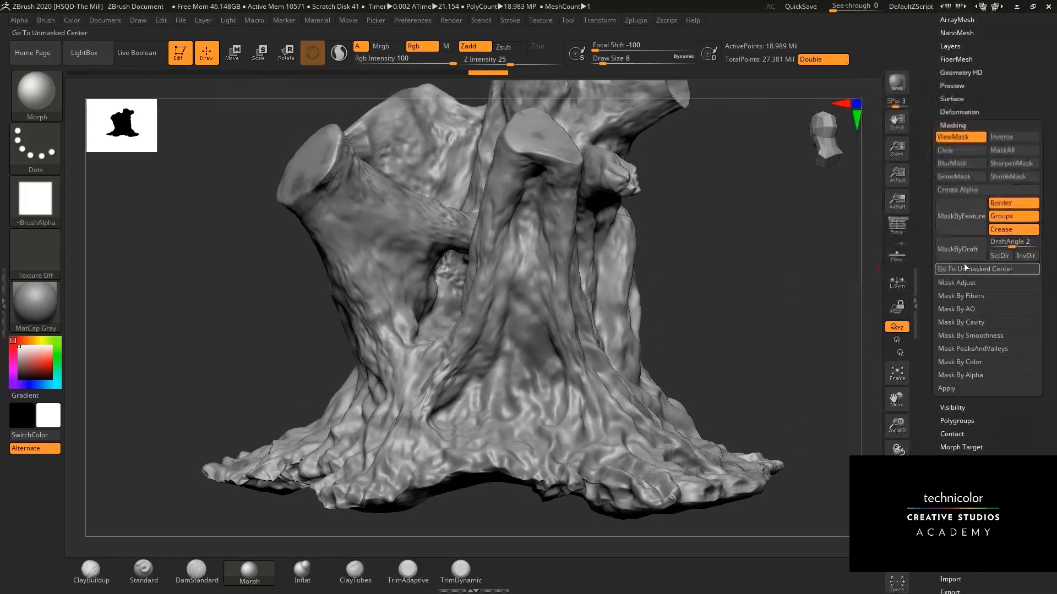
pyautogui.click(1008, 164)
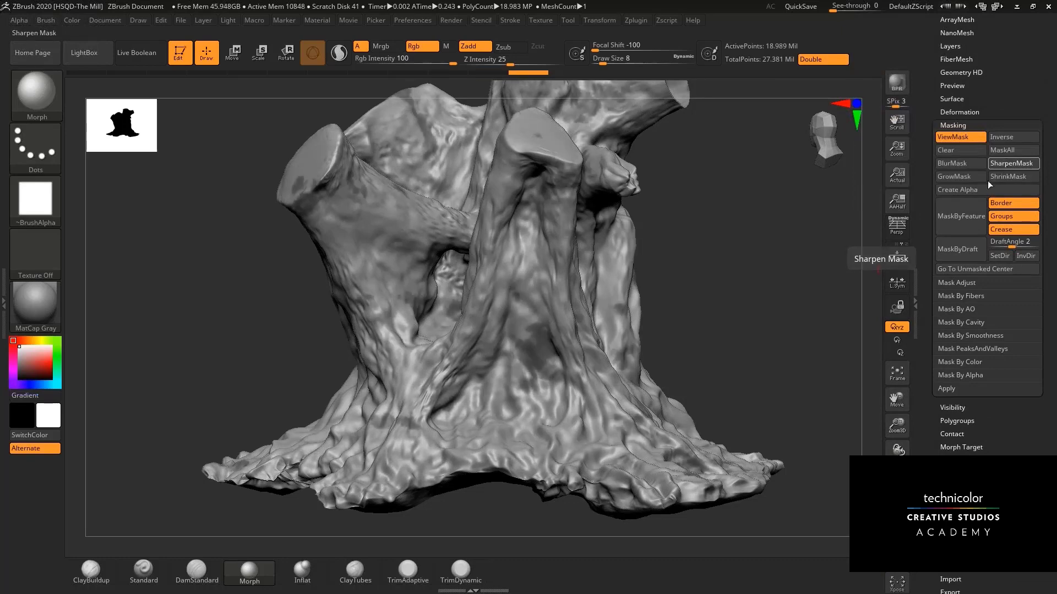
pyautogui.click(1006, 166)
pyautogui.moveTo(720, 242); pyautogui.dragTo(727, 268)
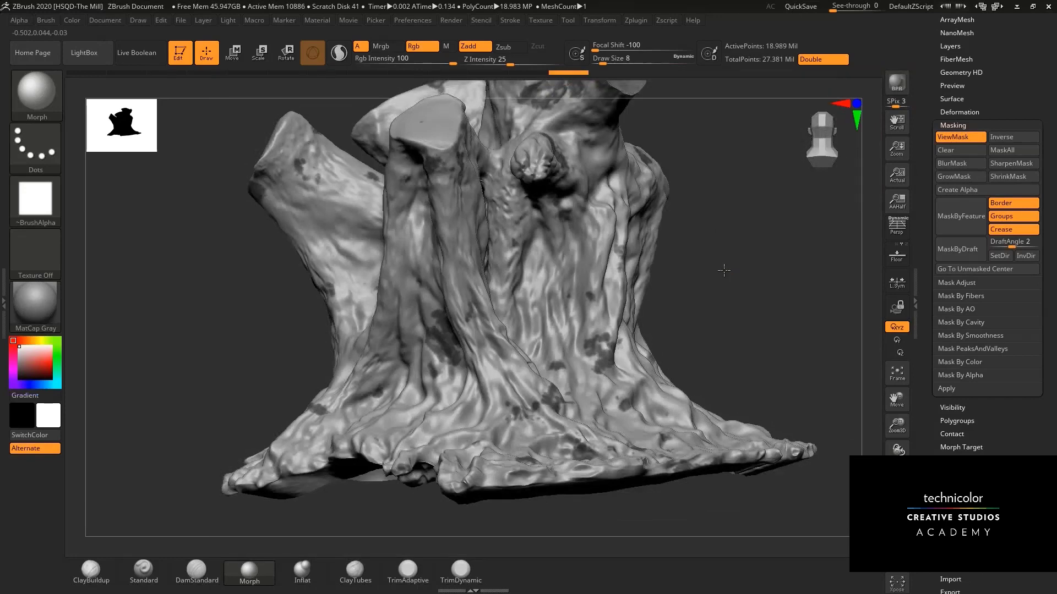
# Invert the sharpened mask to leave only the scattered noise patches unmasked.
pyautogui.moveTo(754, 264)
pyautogui.mouseDown()
pyautogui.moveTo(611, 298)
pyautogui.moveTo(731, 282)
pyautogui.moveTo(690, 291)
pyautogui.moveTo(745, 267)
pyautogui.moveTo(712, 257)
pyautogui.moveTo(836, 346)
pyautogui.mouseUp()
pyautogui.moveTo(877, 374)
pyautogui.keyDown('alt'); pyautogui.mouseDown()
pyautogui.moveTo(690, 264)
pyautogui.moveTo(696, 250)
pyautogui.moveTo(720, 289)
pyautogui.moveTo(767, 295)
pyautogui.moveTo(712, 295)
pyautogui.moveTo(735, 312)
pyautogui.moveTo(776, 317)
pyautogui.mouseUp(); pyautogui.keyUp('alt')
pyautogui.moveTo(897, 426)
pyautogui.mouseDown()
pyautogui.moveTo(803, 343)
pyautogui.moveTo(769, 184)
pyautogui.moveTo(795, 212)
pyautogui.mouseUp()
pyautogui.moveTo(767, 307)
pyautogui.mouseDown()
pyautogui.moveTo(724, 318)
pyautogui.moveTo(767, 290)
pyautogui.mouseUp()
pyautogui.moveTo(767, 297)
pyautogui.mouseDown()
pyautogui.moveTo(694, 310)
pyautogui.moveTo(762, 309)
pyautogui.moveTo(731, 349)
pyautogui.moveTo(630, 253)
pyautogui.mouseUp()
pyautogui.moveTo(735, 291); pyautogui.dragTo(730, 287)
pyautogui.keyDown('ctrl'); pyautogui.click(748, 297); pyautogui.keyUp('ctrl')
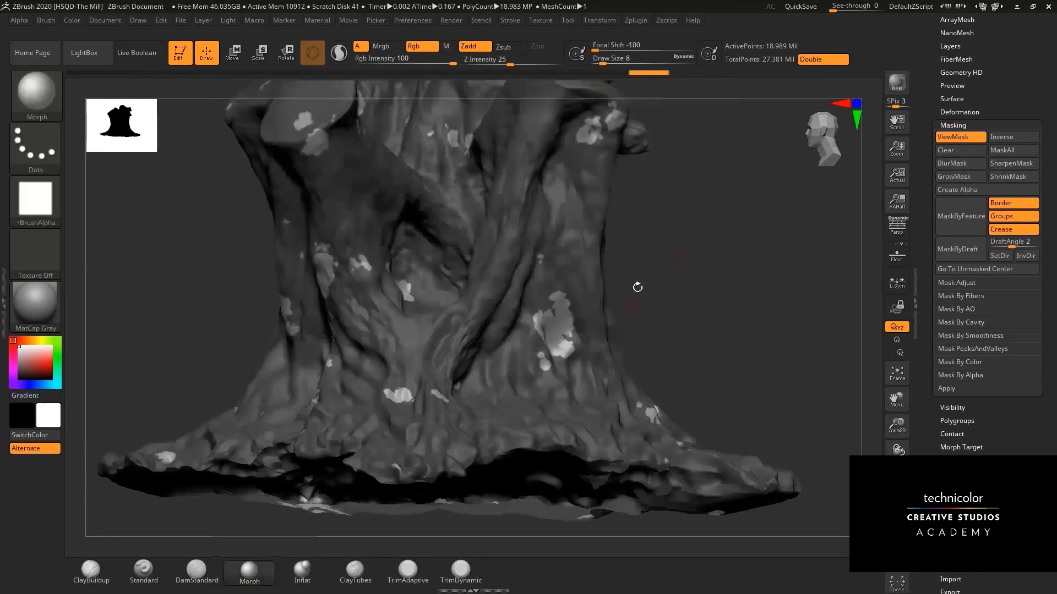
# Brush the large unmasked patch beside the slanted limb with the Morph brush at Draw Size 18.
pyautogui.moveTo(692, 275); pyautogui.dragTo(862, 354)
pyautogui.keyDown('alt'); pyautogui.moveTo(782, 291); pyautogui.dragTo(755, 438); pyautogui.keyUp('alt')
pyautogui.keyDown('alt'); pyautogui.moveTo(736, 279); pyautogui.dragTo(721, 172); pyautogui.keyUp('alt')
pyautogui.press('b')
pyautogui.press('m')
pyautogui.press('o')
pyautogui.press('space')
pyautogui.moveTo(577, 277); pyautogui.dragTo(578, 277)
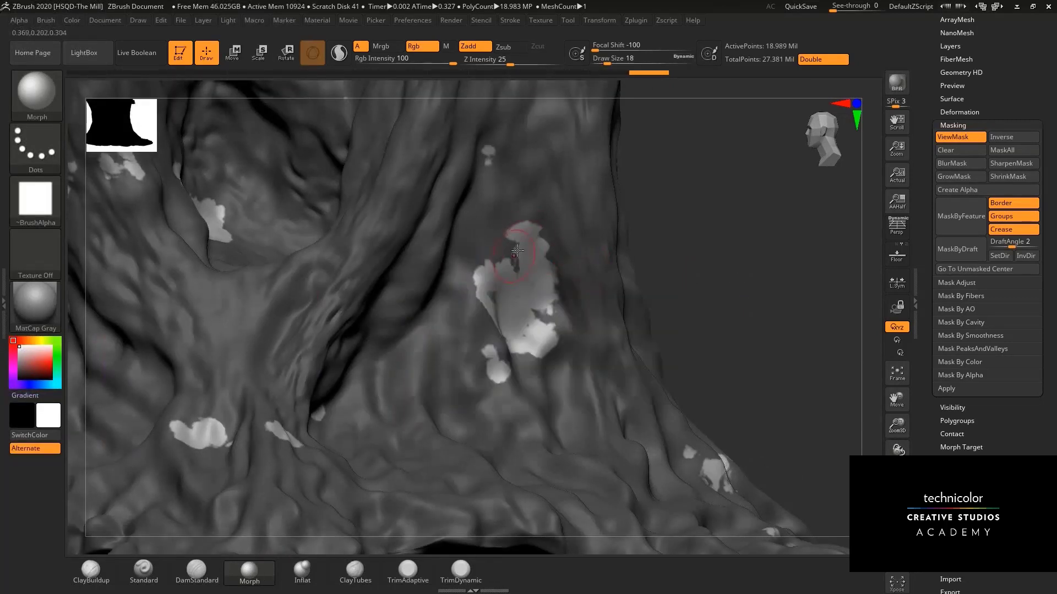
pyautogui.moveTo(523, 244)
pyautogui.mouseDown()
pyautogui.moveTo(512, 230)
pyautogui.moveTo(527, 237)
pyautogui.moveTo(525, 267)
pyautogui.moveTo(481, 277)
pyautogui.moveTo(492, 318)
pyautogui.moveTo(545, 350)
pyautogui.moveTo(533, 301)
pyautogui.moveTo(541, 270)
pyautogui.moveTo(538, 328)
pyautogui.moveTo(509, 353)
pyautogui.moveTo(513, 406)
pyautogui.mouseUp()
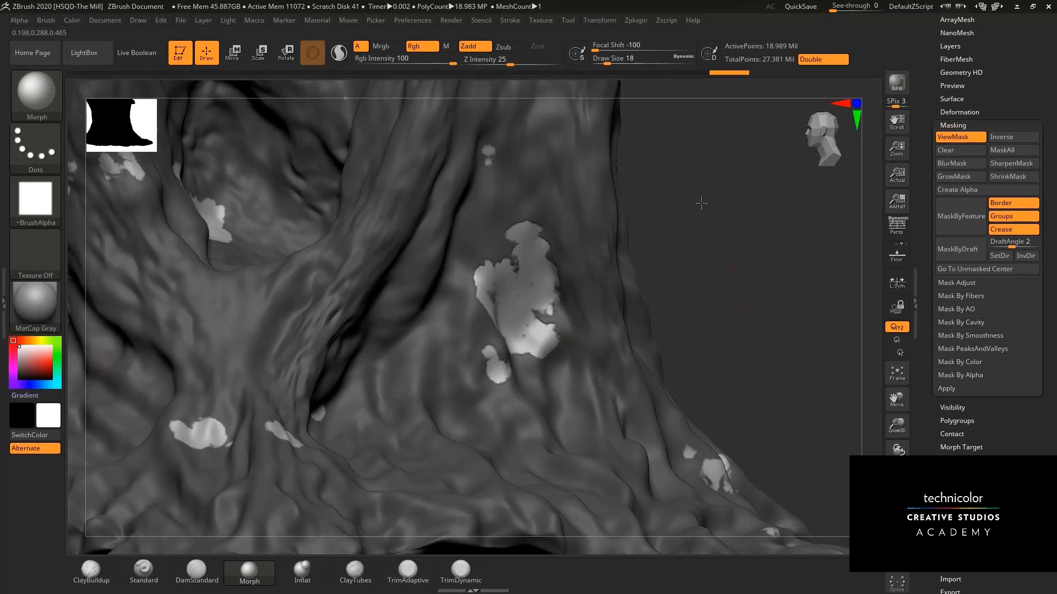
# Brush bark chips into the unmasked patches on the spreading roots with the Morph brush at Draw Size 35.
pyautogui.moveTo(701, 203); pyautogui.dragTo(342, 491)
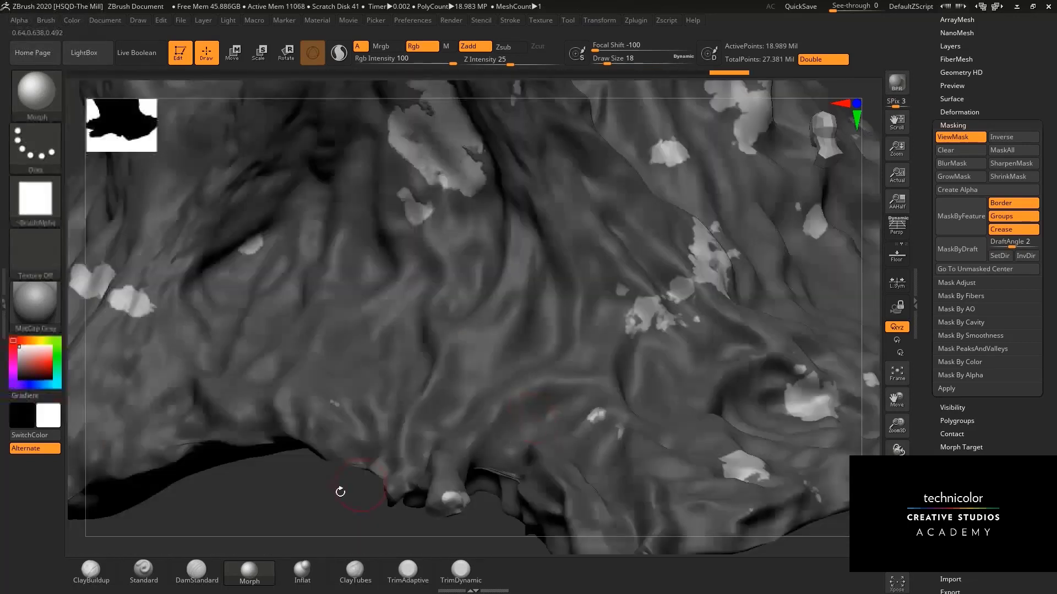
pyautogui.keyDown('alt'); pyautogui.moveTo(268, 455); pyautogui.dragTo(198, 431); pyautogui.keyUp('alt')
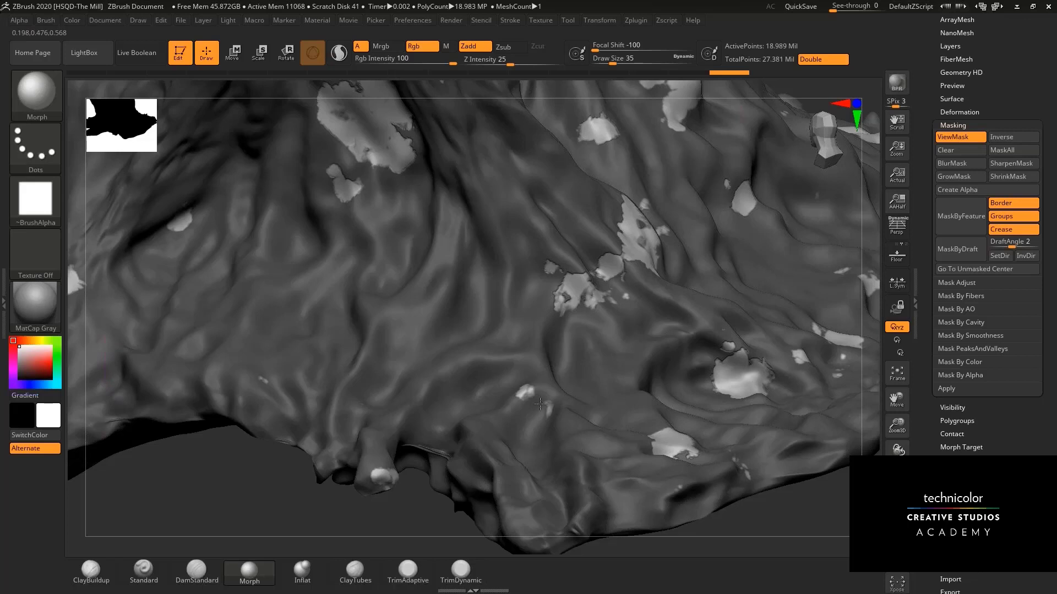
pyautogui.moveTo(537, 398); pyautogui.dragTo(487, 429)
pyautogui.keyDown('alt'); pyautogui.moveTo(290, 488); pyautogui.dragTo(486, 424); pyautogui.keyUp('alt')
pyautogui.moveTo(553, 427)
pyautogui.mouseDown(button='right')
pyautogui.moveTo(633, 470)
pyautogui.moveTo(600, 511)
pyautogui.moveTo(760, 247)
pyautogui.moveTo(754, 294)
pyautogui.moveTo(552, 451)
pyautogui.moveTo(710, 412)
pyautogui.moveTo(719, 255)
pyautogui.moveTo(633, 248)
pyautogui.mouseUp(button='right')
pyautogui.moveTo(714, 373)
pyautogui.mouseDown(button='right')
pyautogui.moveTo(707, 382)
pyautogui.moveTo(720, 309)
pyautogui.moveTo(745, 314)
pyautogui.moveTo(633, 265)
pyautogui.mouseUp(button='right')
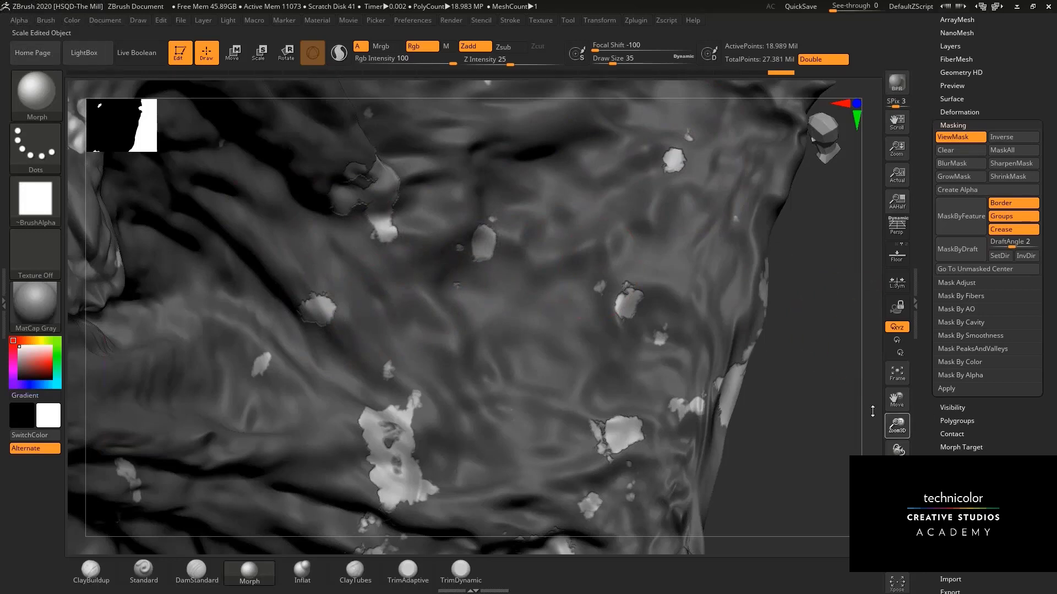
# Continue Morph brushing the unmasked patches on the lower trunk and along the jagged root edge.
pyautogui.moveTo(872, 411); pyautogui.dragTo(820, 308)
pyautogui.moveTo(594, 281); pyautogui.dragTo(825, 410, button='right')
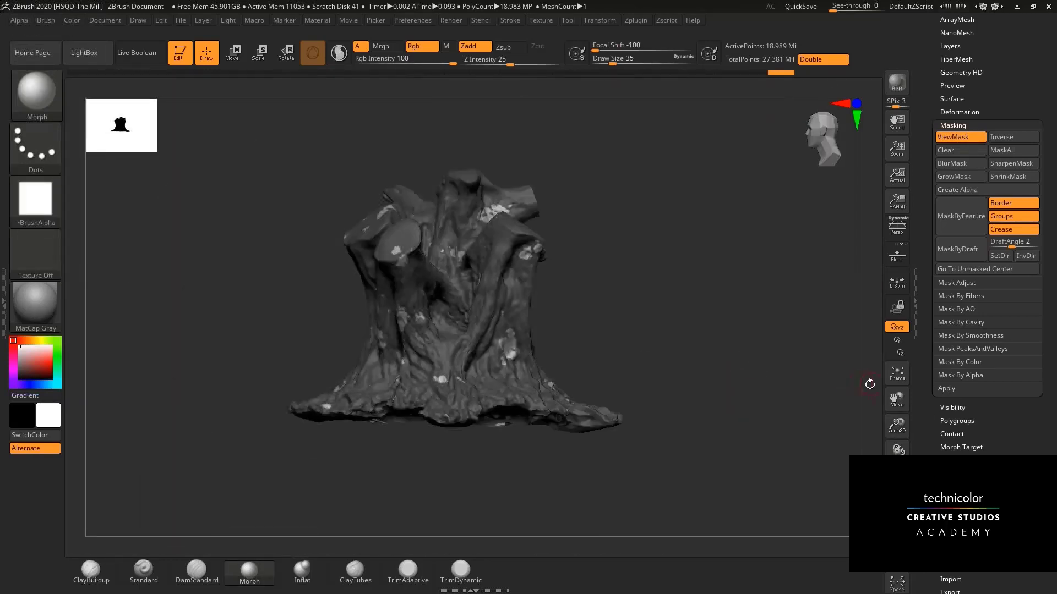
pyautogui.moveTo(897, 423); pyautogui.dragTo(897, 531)
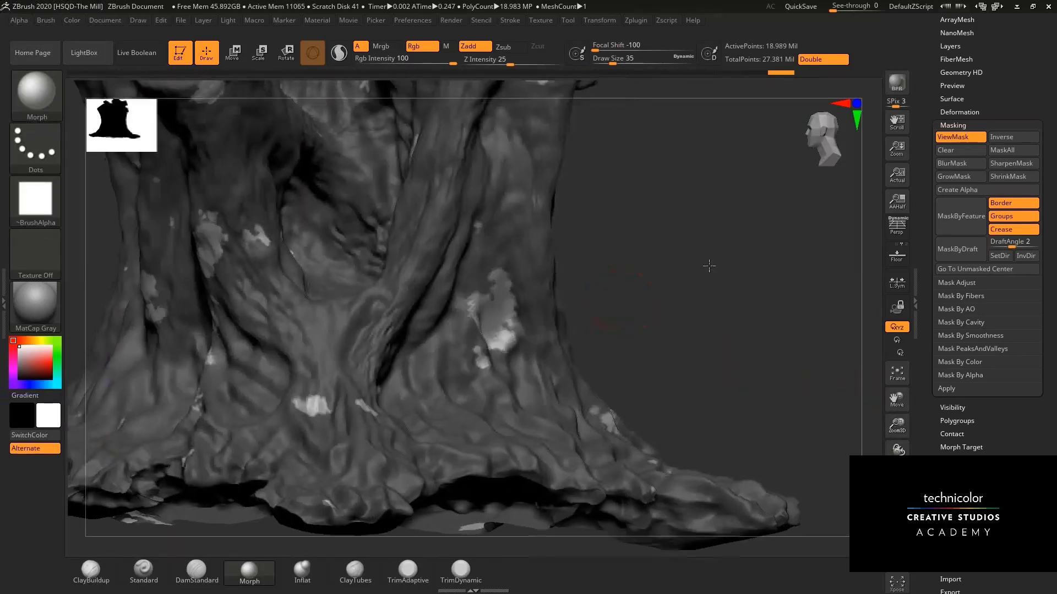
pyautogui.keyDown('alt'); pyautogui.moveTo(612, 292); pyautogui.dragTo(734, 261); pyautogui.keyUp('alt')
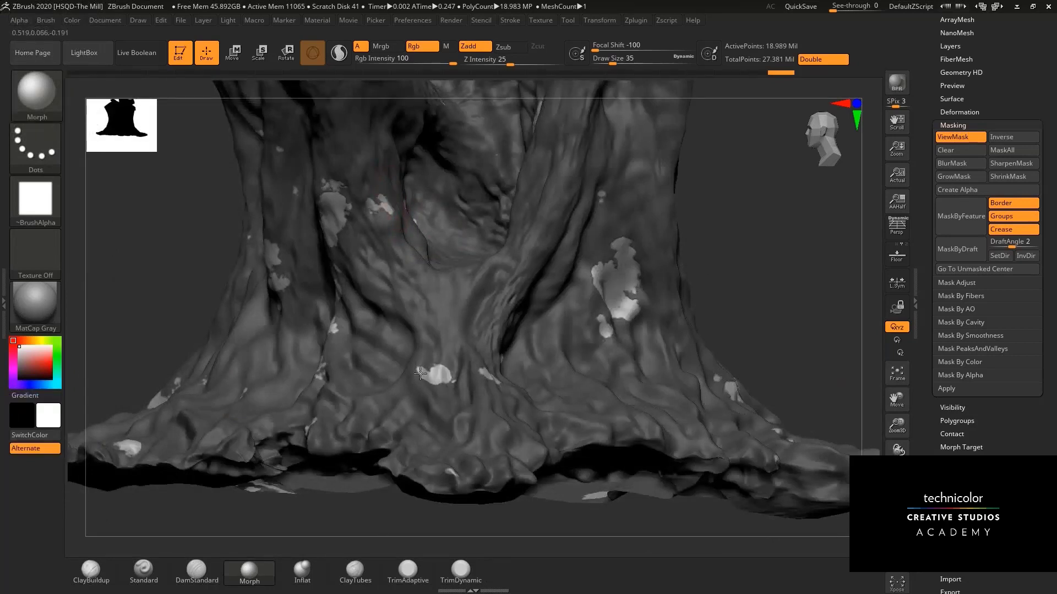
pyautogui.moveTo(391, 487); pyautogui.dragTo(441, 529, button='right')
pyautogui.keyDown('alt'); pyautogui.moveTo(440, 528); pyautogui.dragTo(546, 229, button='right'); pyautogui.keyUp('alt')
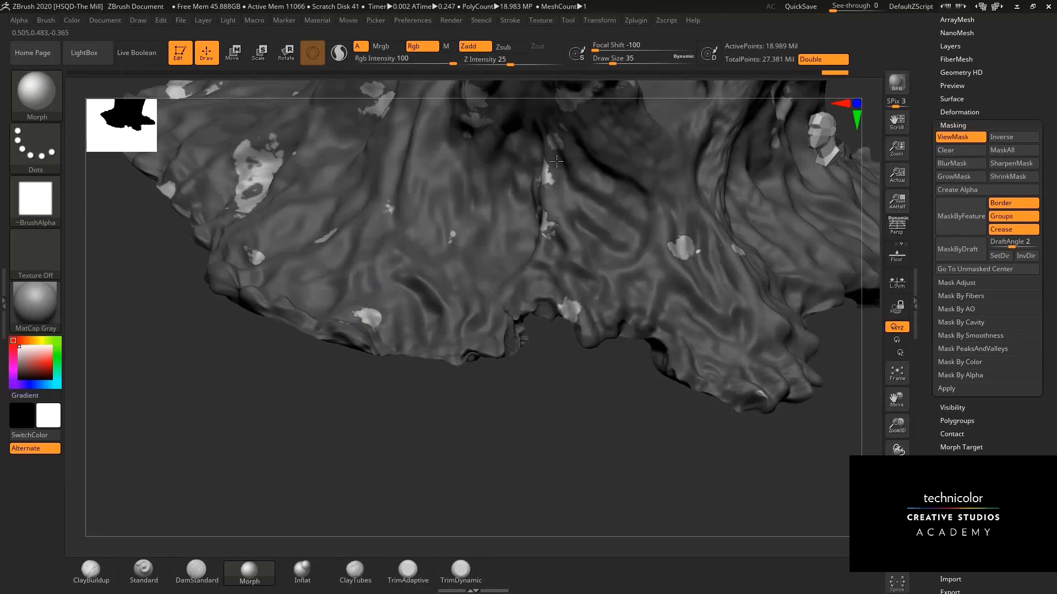
pyautogui.keyDown('alt'); pyautogui.moveTo(554, 422); pyautogui.dragTo(505, 524, button='right'); pyautogui.keyUp('alt')
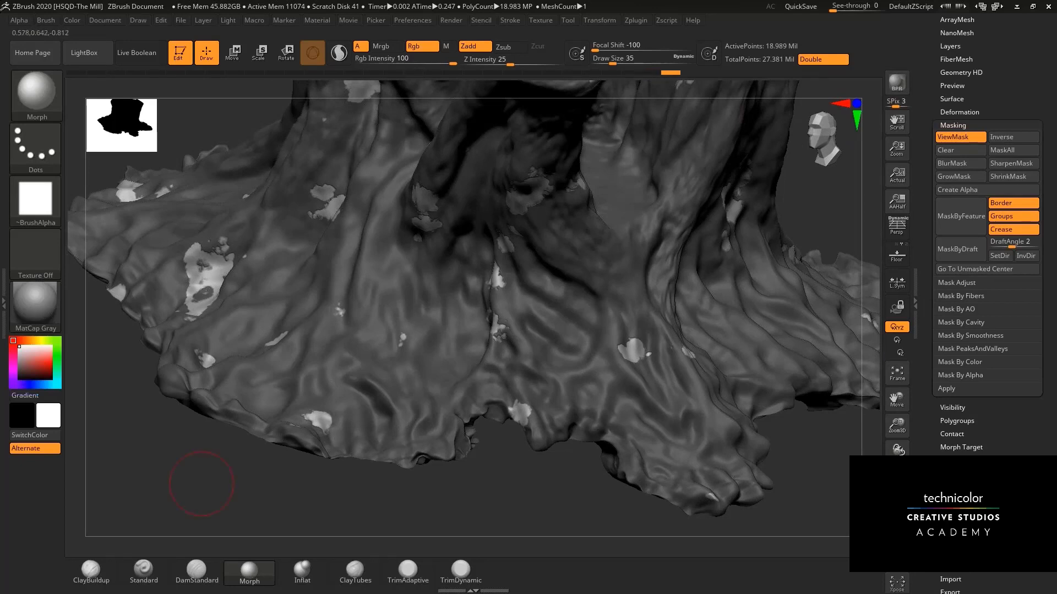
# Brush Morph detail into the unmasked patches on the outer root flare, working from above around the base.
pyautogui.moveTo(201, 484); pyautogui.dragTo(420, 181)
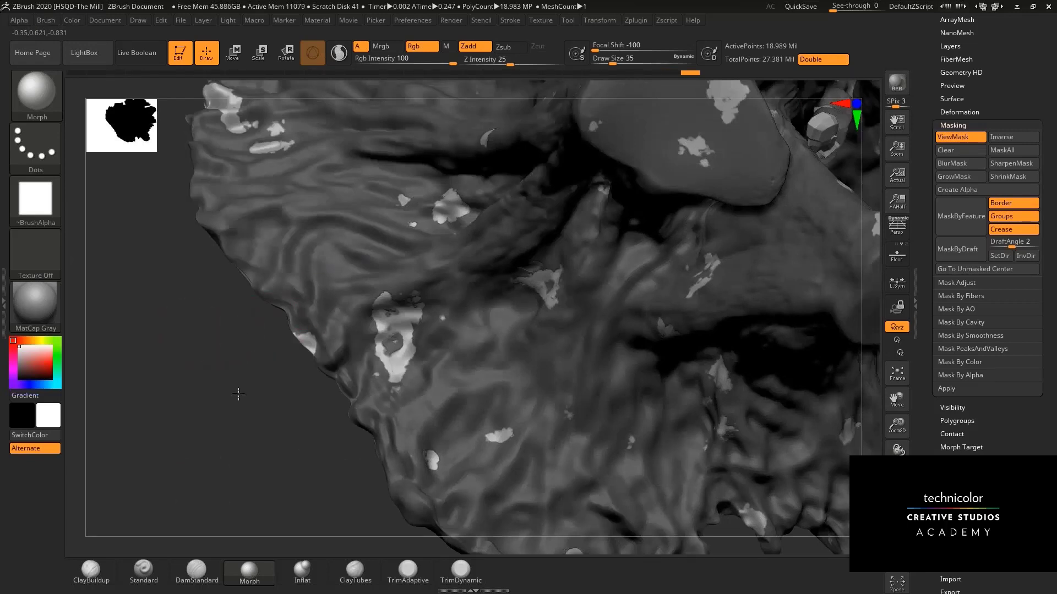
pyautogui.moveTo(238, 394); pyautogui.dragTo(358, 258)
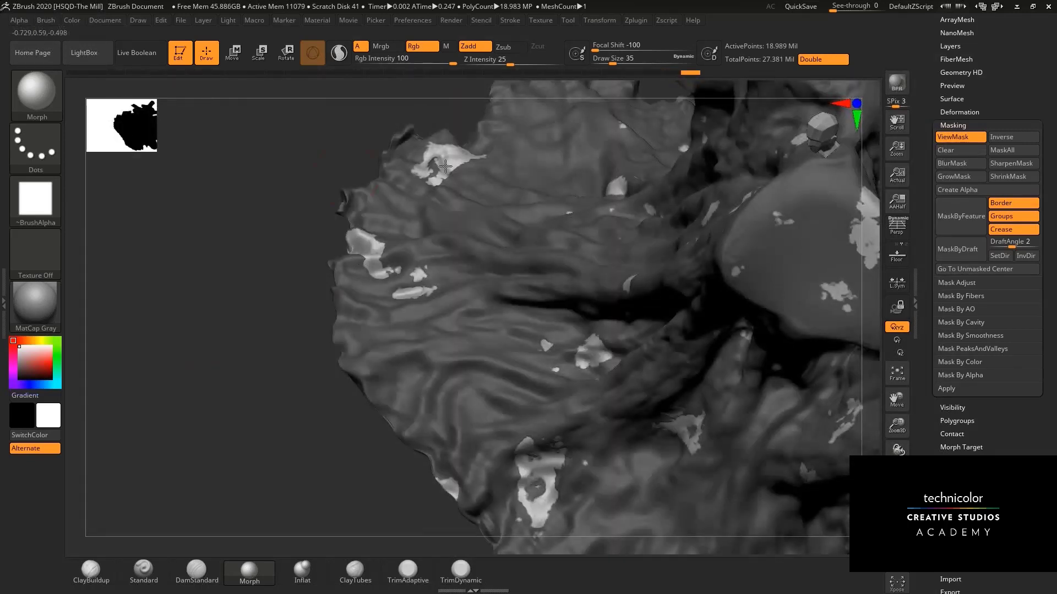
pyautogui.moveTo(308, 153); pyautogui.dragTo(591, 283)
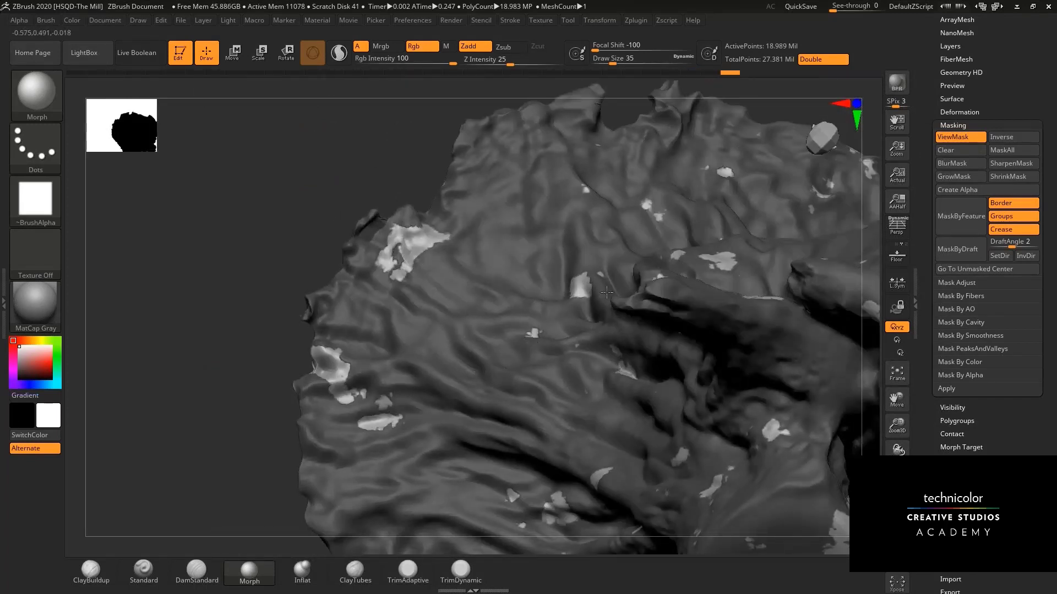
pyautogui.moveTo(317, 181)
pyautogui.mouseDown()
pyautogui.moveTo(473, 160)
pyautogui.moveTo(630, 156)
pyautogui.moveTo(360, 384)
pyautogui.mouseUp()
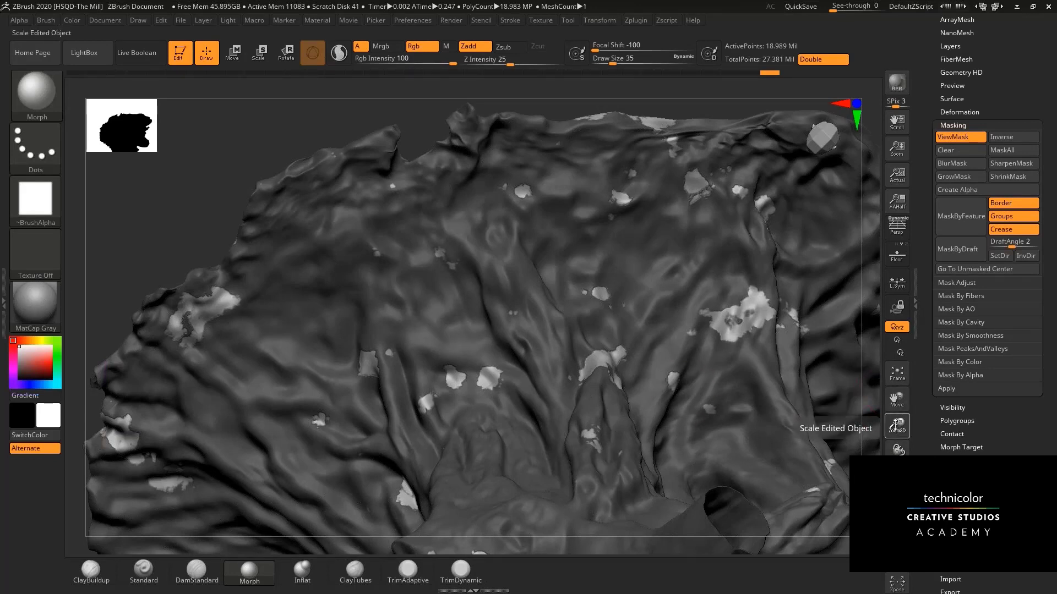
# Examine the whole trunk from several sides to check how the chipped patches are distributed.
pyautogui.moveTo(895, 426); pyautogui.dragTo(875, 286)
pyautogui.keyDown('shift'); pyautogui.moveTo(684, 275); pyautogui.dragTo(718, 324); pyautogui.keyUp('shift')
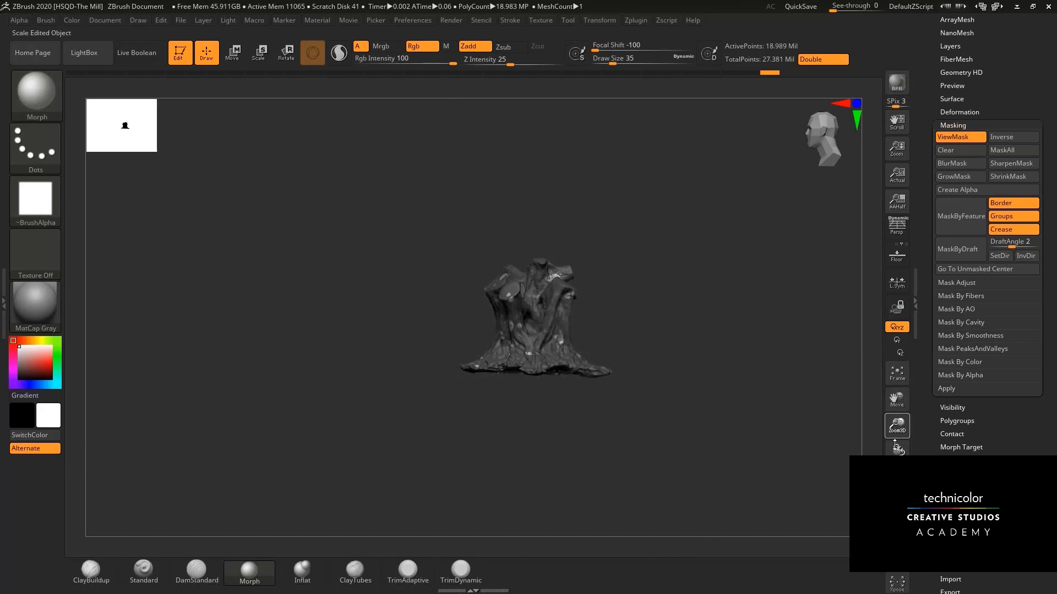
pyautogui.moveTo(896, 428); pyautogui.dragTo(892, 476)
pyautogui.moveTo(714, 298); pyautogui.dragTo(673, 271)
pyautogui.moveTo(895, 426); pyautogui.dragTo(892, 466)
pyautogui.keyDown('alt'); pyautogui.moveTo(638, 207); pyautogui.dragTo(742, 282); pyautogui.keyUp('alt')
pyautogui.moveTo(897, 425); pyautogui.dragTo(875, 391)
pyautogui.moveTo(723, 303)
pyautogui.keyDown('alt'); pyautogui.mouseDown()
pyautogui.moveTo(724, 273)
pyautogui.moveTo(752, 241)
pyautogui.moveTo(725, 282)
pyautogui.mouseUp(); pyautogui.keyUp('alt')
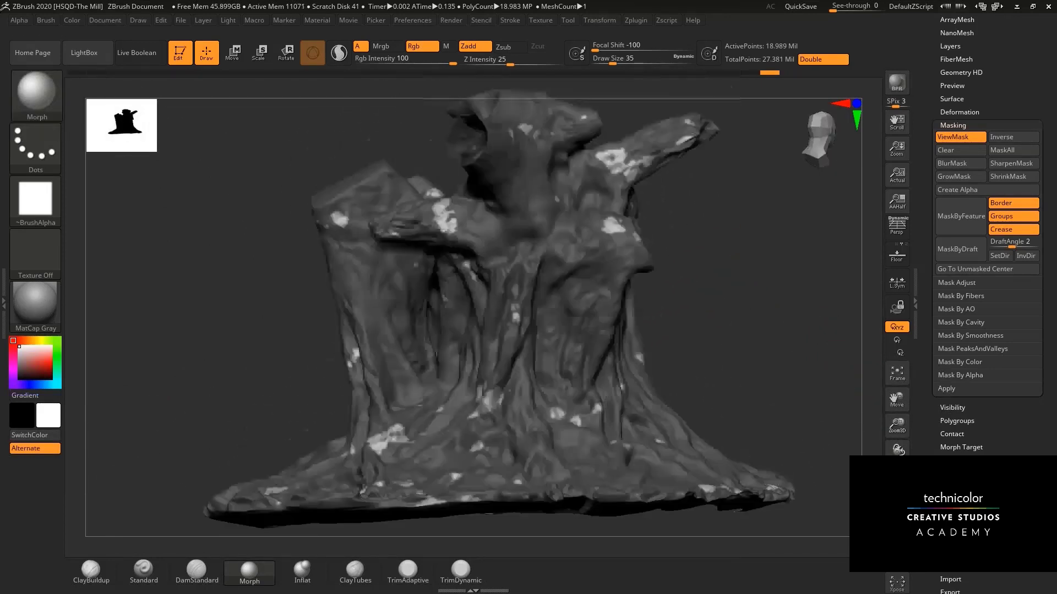
# Brush Morph detail into the unmasked patches on the upper limbs and cut branch stumps.
pyautogui.moveTo(897, 425); pyautogui.dragTo(735, 394)
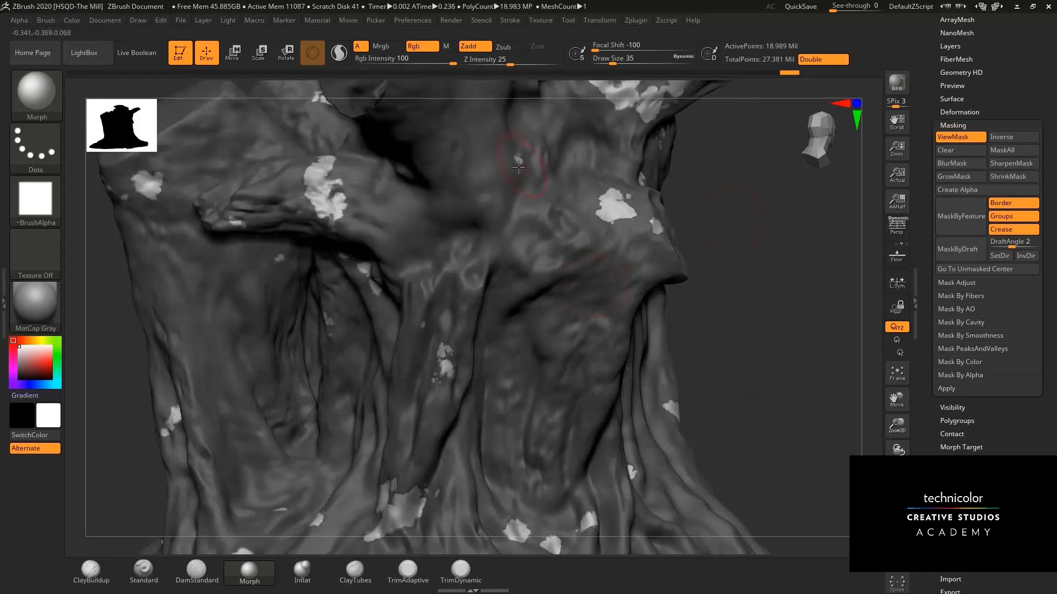
pyautogui.moveTo(750, 209)
pyautogui.mouseDown()
pyautogui.moveTo(734, 306)
pyautogui.moveTo(655, 308)
pyautogui.mouseUp()
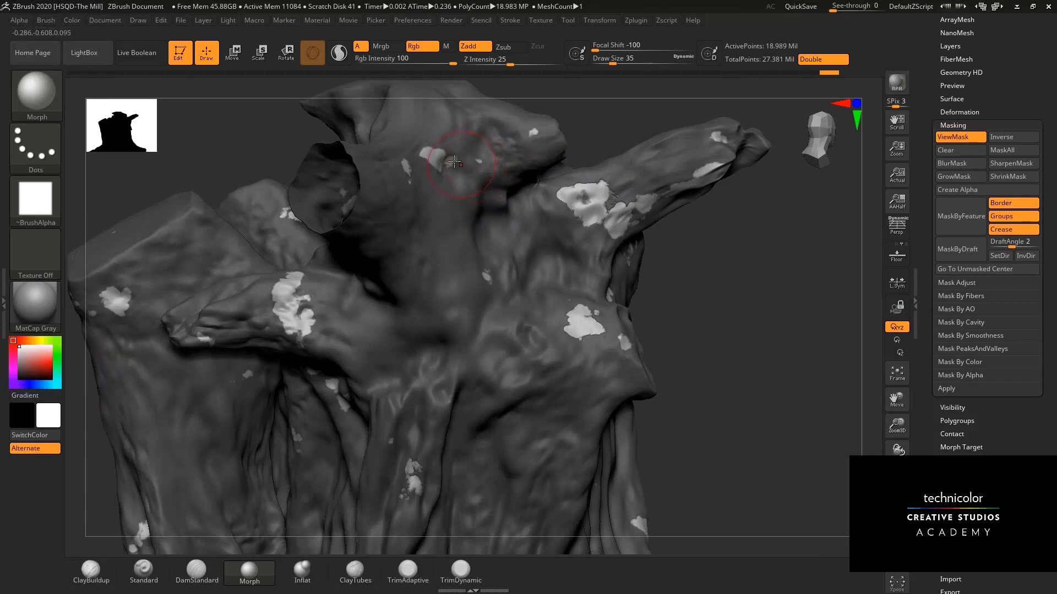
pyautogui.moveTo(455, 162)
pyautogui.mouseDown(button='right')
pyautogui.moveTo(659, 187)
pyautogui.moveTo(731, 277)
pyautogui.mouseUp(button='right')
pyautogui.keyDown('alt'); pyautogui.moveTo(827, 301); pyautogui.dragTo(641, 273, button='right'); pyautogui.keyUp('alt')
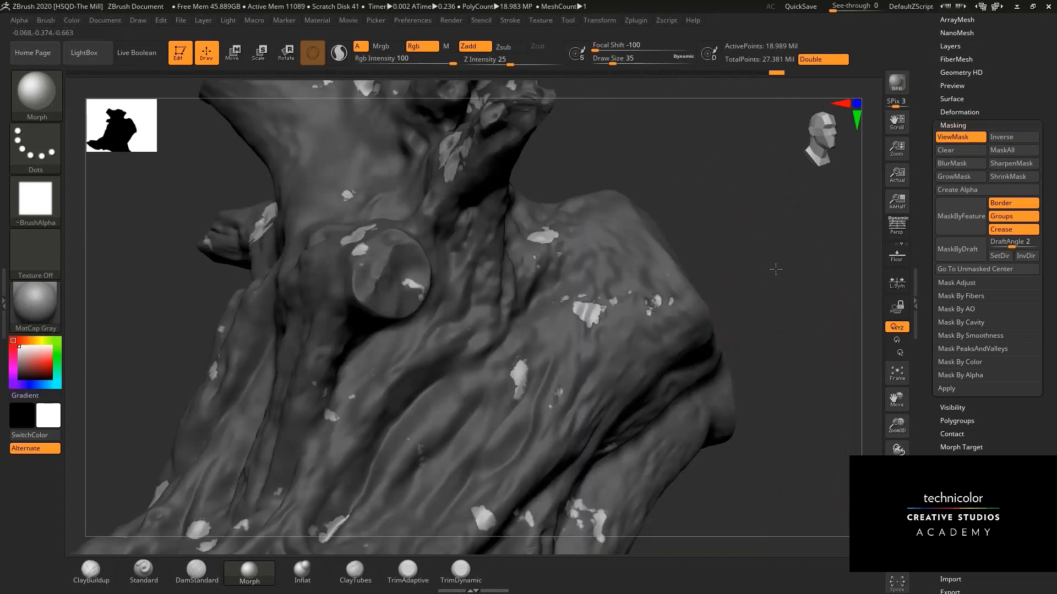
# Hide the mask display and examine the chipped bark detail across the stump's trunk and roots.
pyautogui.keyDown('alt'); pyautogui.moveTo(774, 186); pyautogui.dragTo(764, 30, button='right'); pyautogui.keyUp('alt')
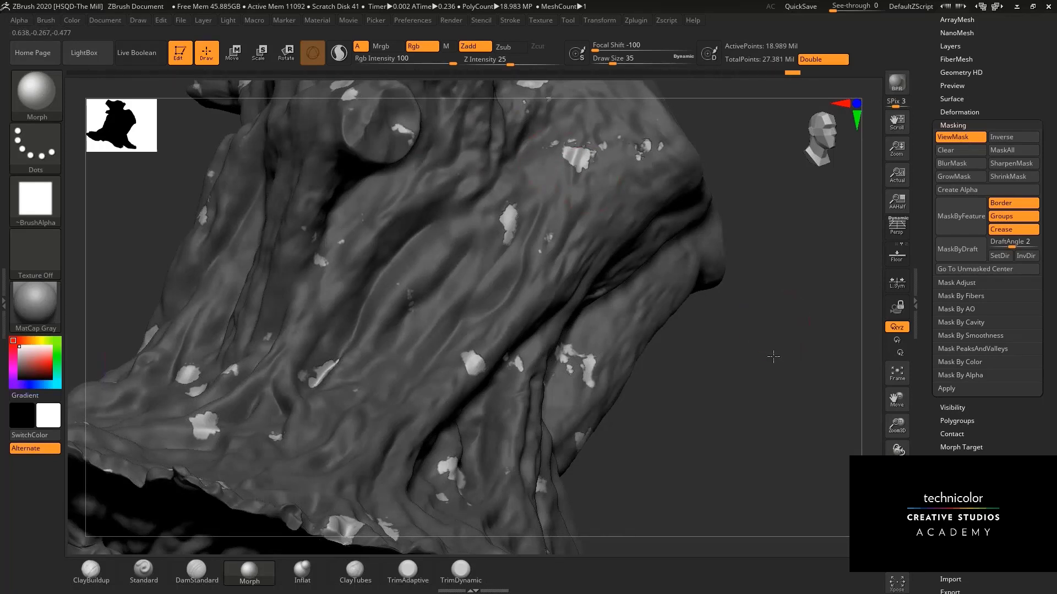
pyautogui.press('f')
pyautogui.press('ctrl')
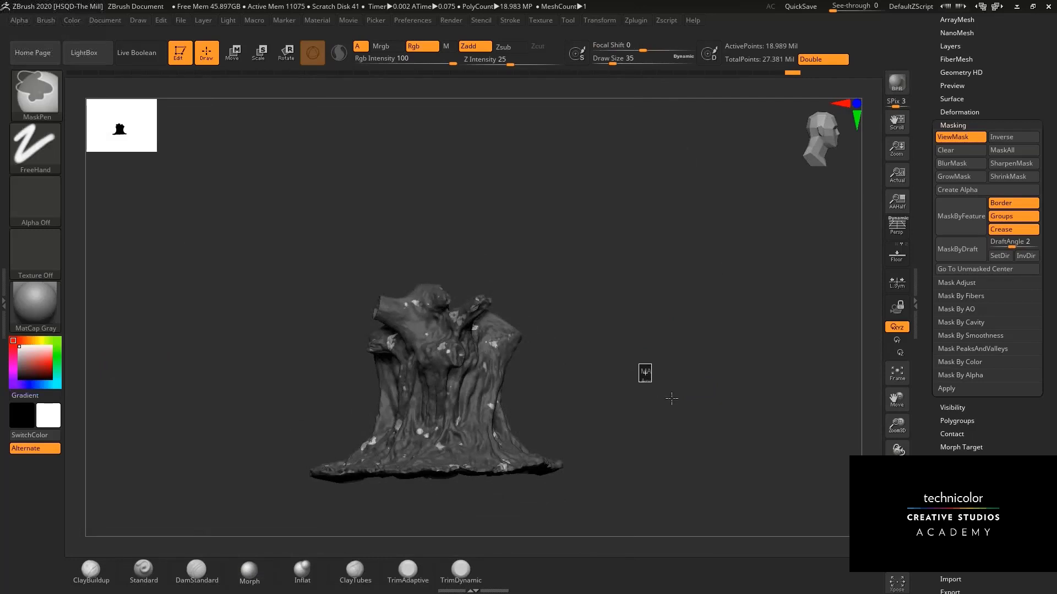
pyautogui.hotkey('ctrl', 'h')
pyautogui.keyDown('alt'); pyautogui.moveTo(671, 399); pyautogui.dragTo(726, 335, button='right'); pyautogui.keyUp('alt')
pyautogui.moveTo(726, 335)
pyautogui.keyDown('ctrl'); pyautogui.mouseDown(button='right')
pyautogui.moveTo(708, 318)
pyautogui.moveTo(715, 232)
pyautogui.moveTo(741, 246)
pyautogui.moveTo(744, 217)
pyautogui.mouseUp(button='right'); pyautogui.keyUp('ctrl')
pyautogui.moveTo(861, 414)
pyautogui.keyDown('ctrl'); pyautogui.mouseDown(button='right')
pyautogui.moveTo(714, 318)
pyautogui.moveTo(711, 287)
pyautogui.moveTo(744, 290)
pyautogui.mouseUp(button='right'); pyautogui.keyUp('ctrl')
pyautogui.moveTo(896, 425); pyautogui.dragTo(887, 485)
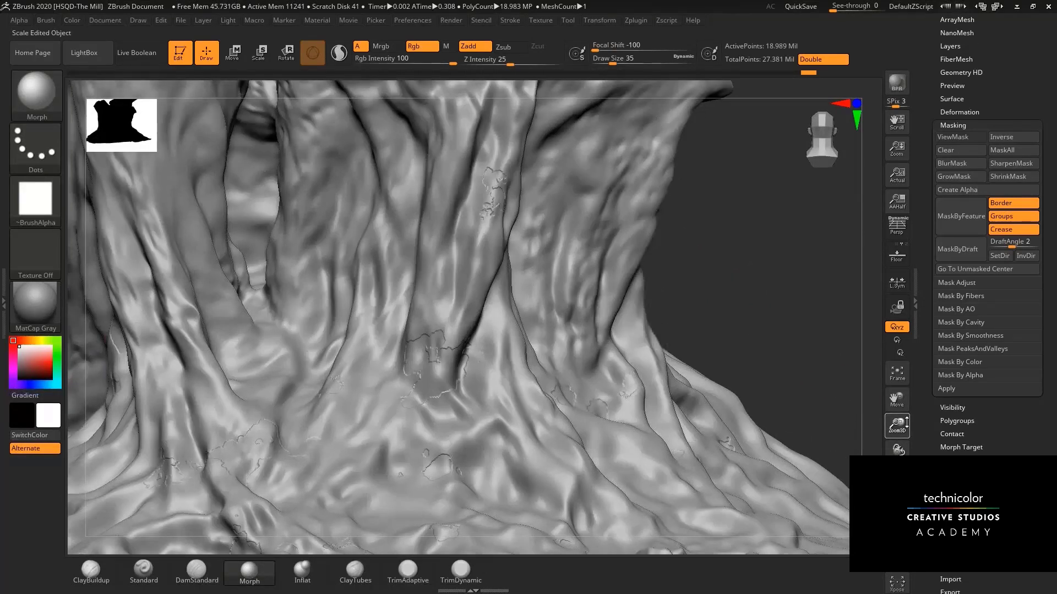
pyautogui.moveTo(905, 423); pyautogui.dragTo(902, 369)
pyautogui.moveTo(708, 264); pyautogui.dragTo(712, 259)
pyautogui.moveTo(713, 259)
pyautogui.mouseDown(button='right')
pyautogui.moveTo(720, 312)
pyautogui.moveTo(739, 322)
pyautogui.moveTo(663, 301)
pyautogui.mouseUp(button='right')
pyautogui.moveTo(897, 424); pyautogui.dragTo(899, 455)
# Enable surface noise on the stump and open the NoiseMaker settings for editing.
pyautogui.click(953, 125)
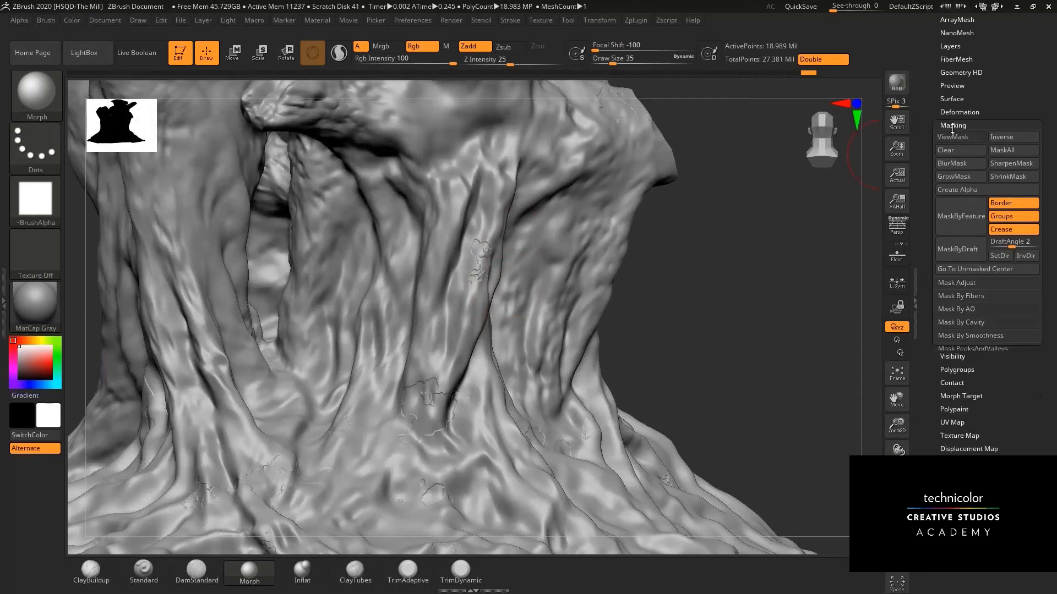
pyautogui.moveTo(936, 161); pyautogui.dragTo(936, 154)
pyautogui.moveTo(945, 211); pyautogui.dragTo(946, 222)
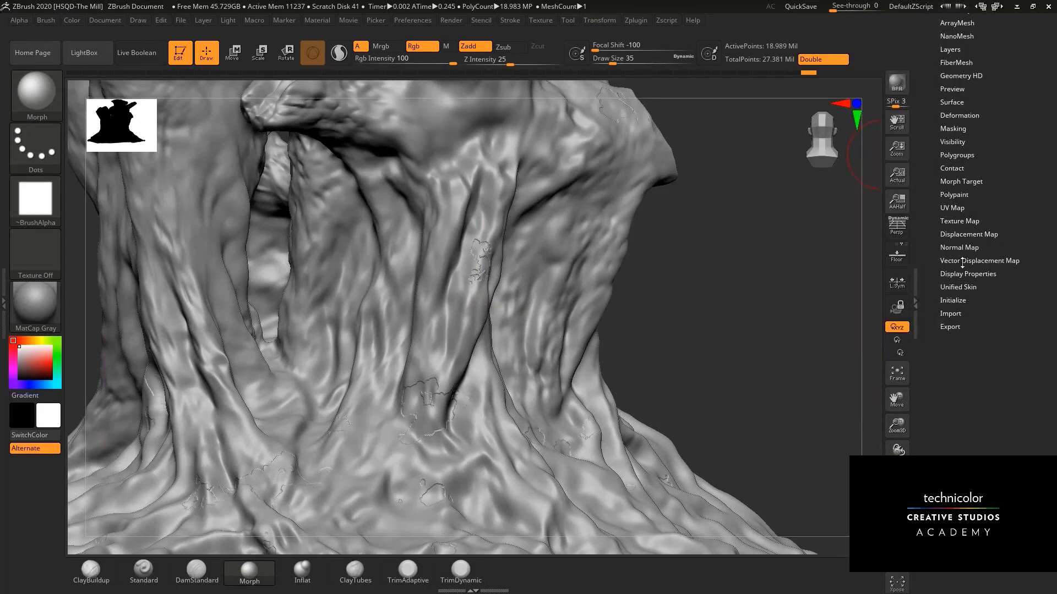
pyautogui.moveTo(936, 164); pyautogui.dragTo(934, 192)
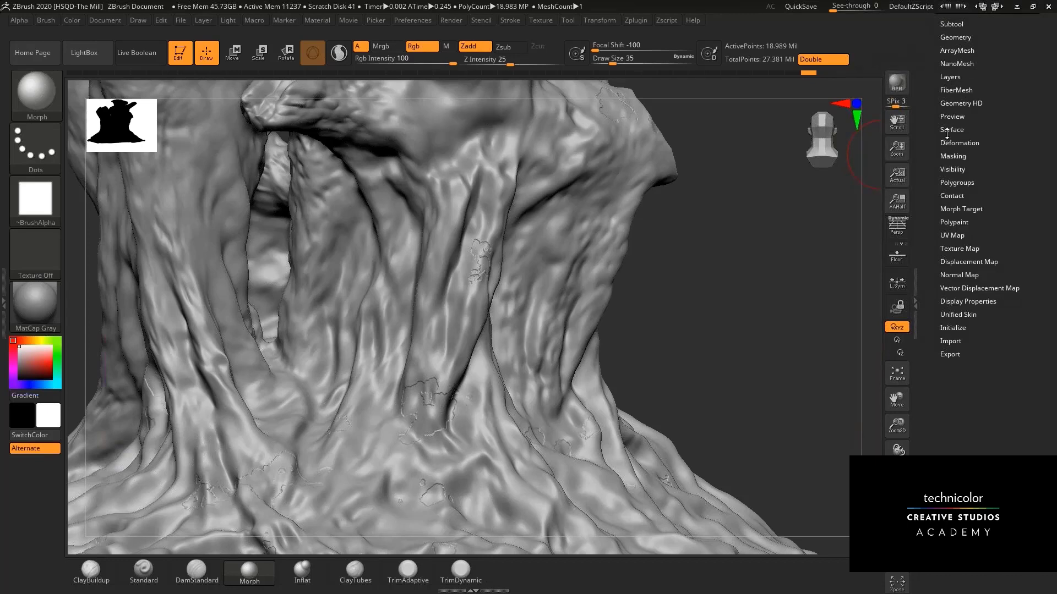
pyautogui.click(946, 133)
pyautogui.click(950, 141)
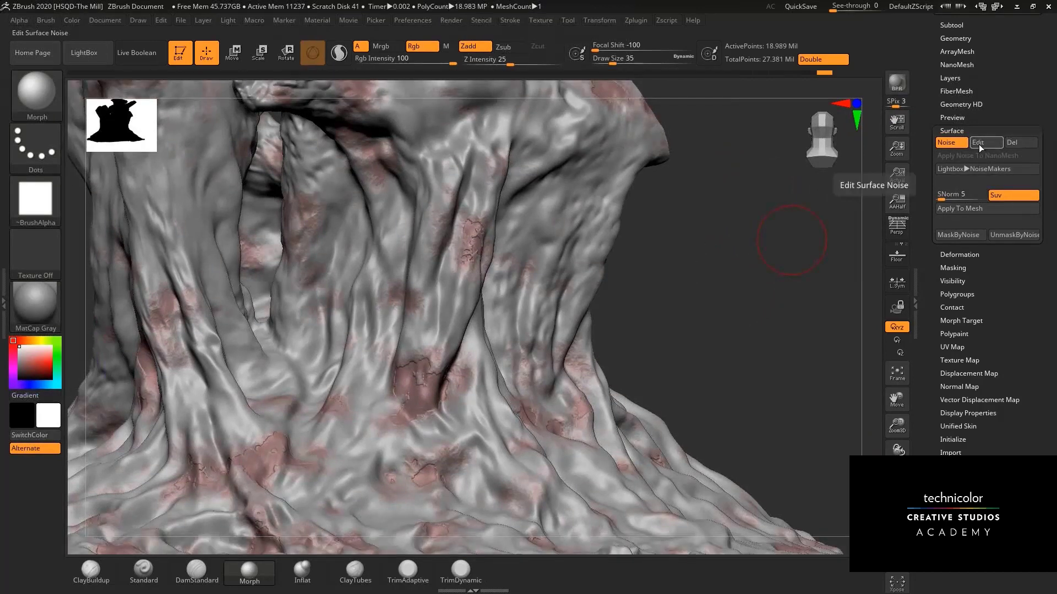
pyautogui.click(981, 152)
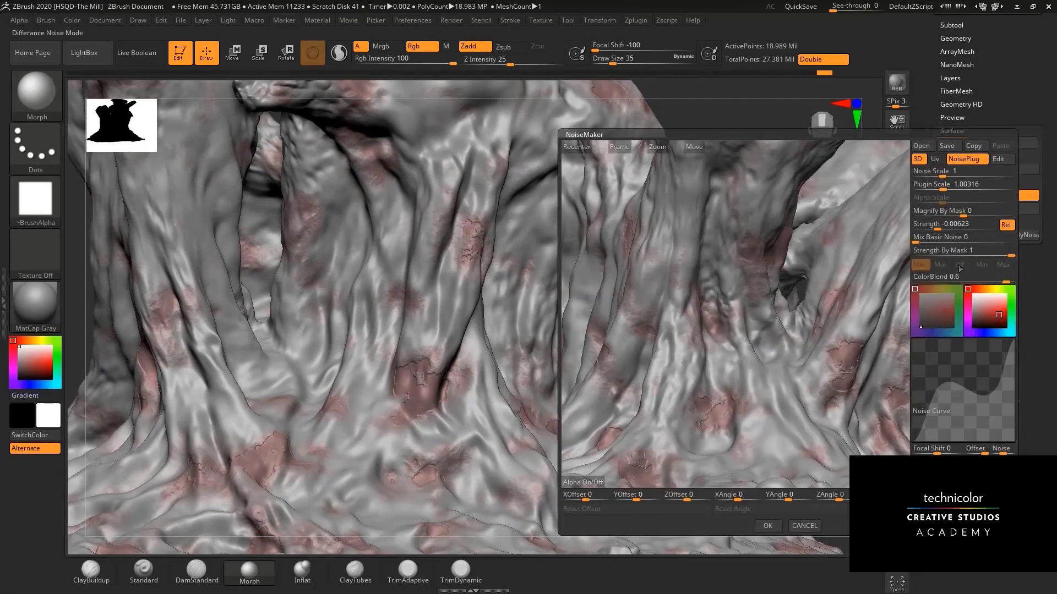
# Reduce the noise strength to 0 and set the plugin scale to 2.71127, with the whole stump shown in the preview.
pyautogui.moveTo(935, 227); pyautogui.dragTo(954, 189)
pyautogui.click(943, 187)
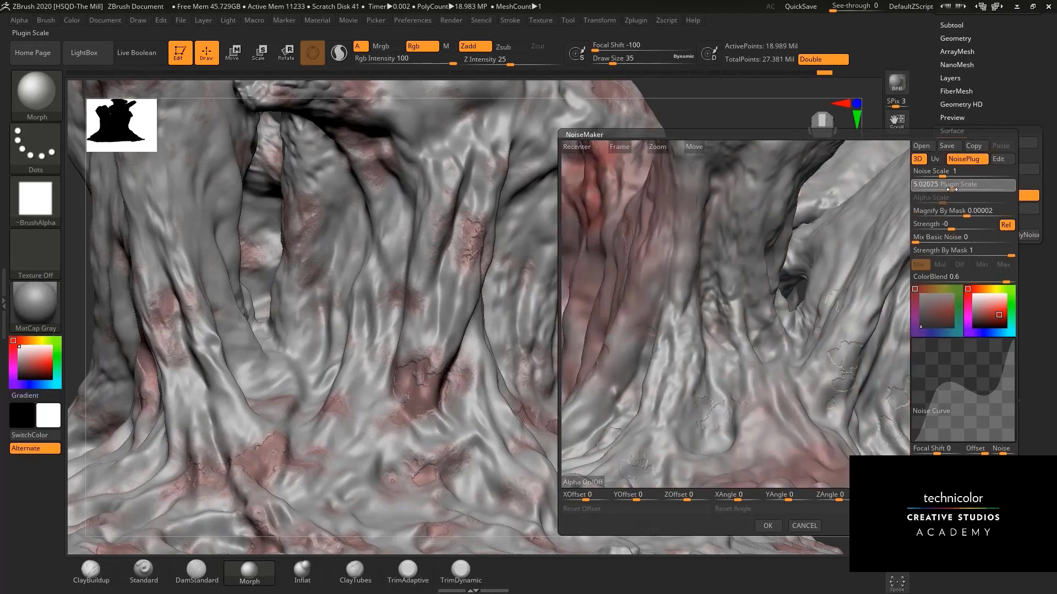
pyautogui.moveTo(949, 189); pyautogui.dragTo(951, 189)
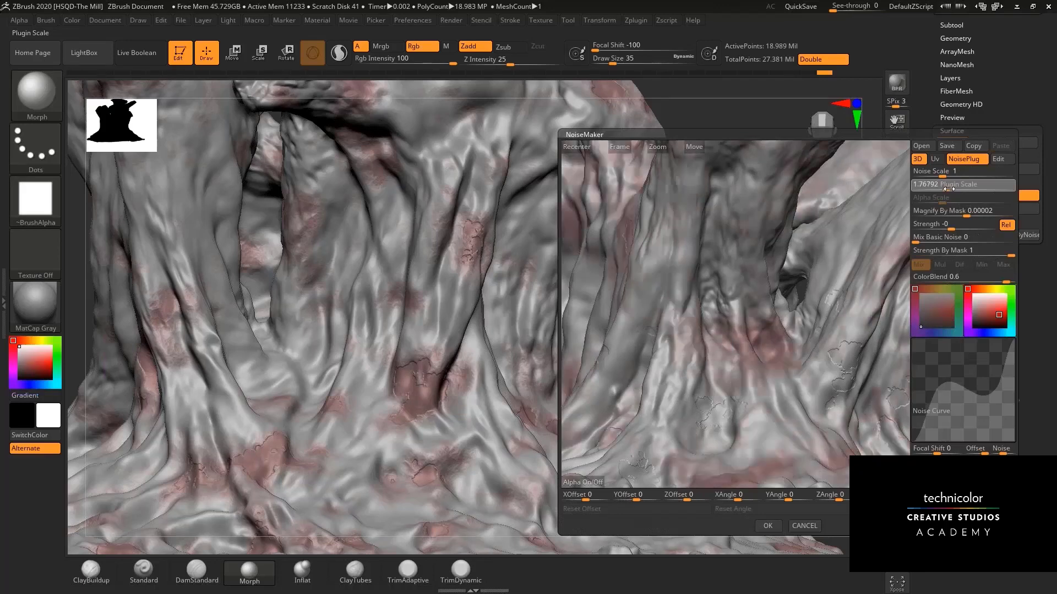
pyautogui.moveTo(662, 145); pyautogui.dragTo(665, 150)
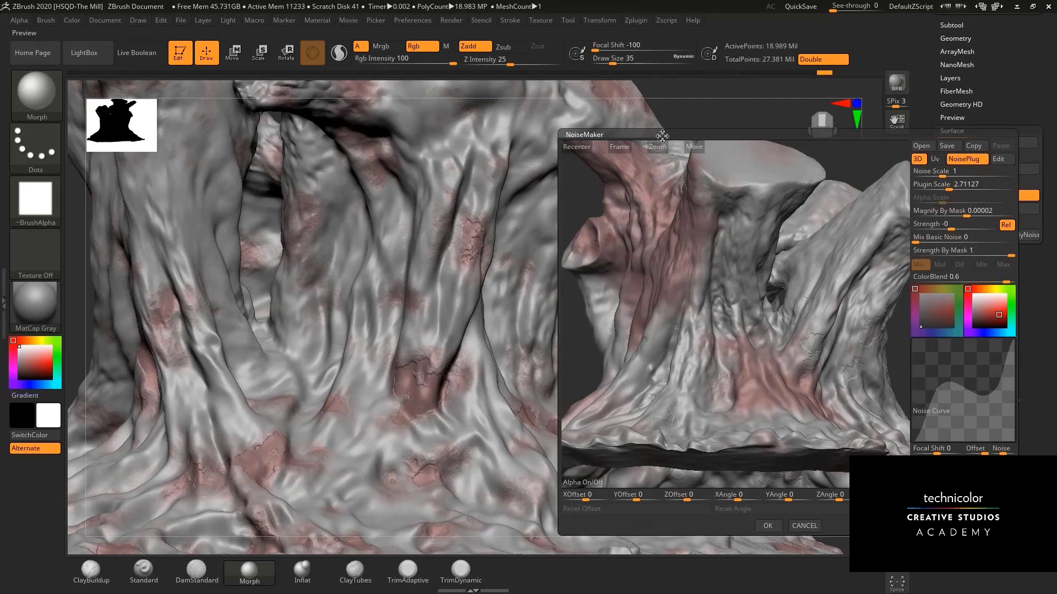
pyautogui.moveTo(839, 173); pyautogui.dragTo(864, 183)
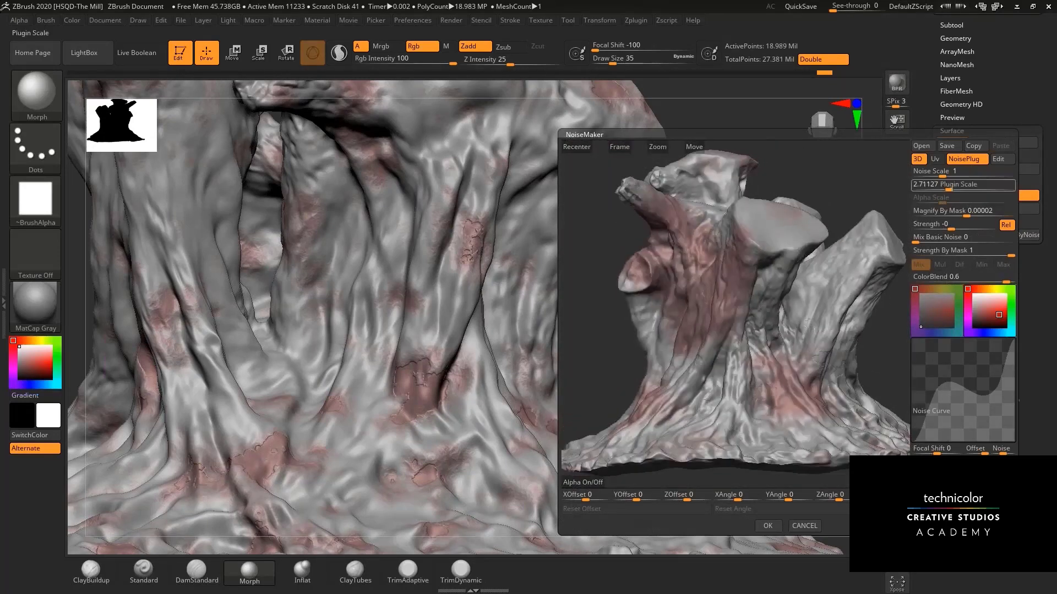
# Try plugin scales of 1.47398, 1.2205 and 2.4962 for the noise pattern.
pyautogui.moveTo(949, 189)
pyautogui.mouseDown()
pyautogui.moveTo(959, 188)
pyautogui.moveTo(946, 187)
pyautogui.mouseUp()
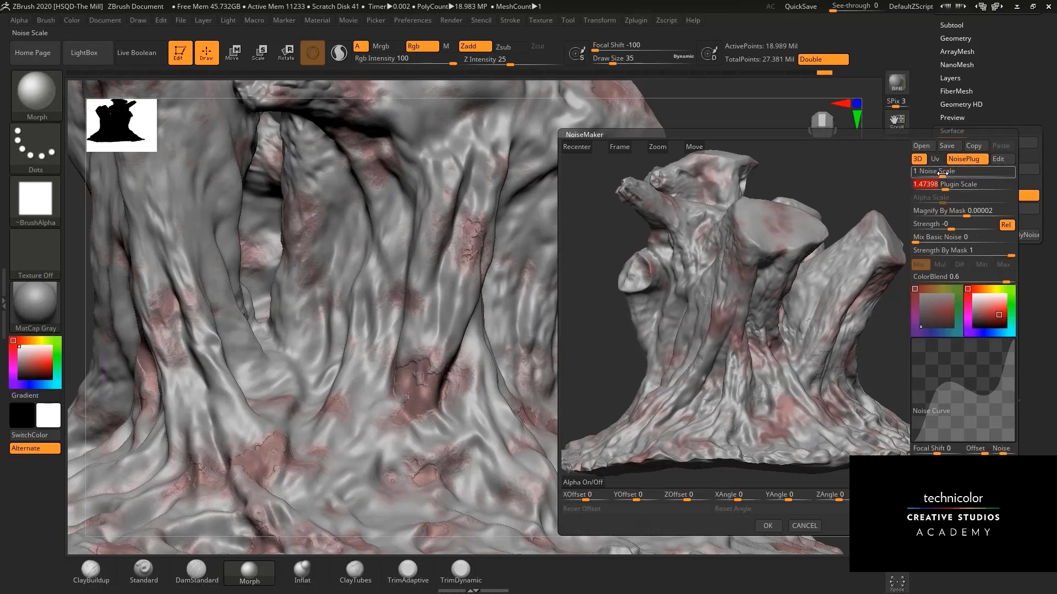
pyautogui.moveTo(947, 188); pyautogui.dragTo(944, 187)
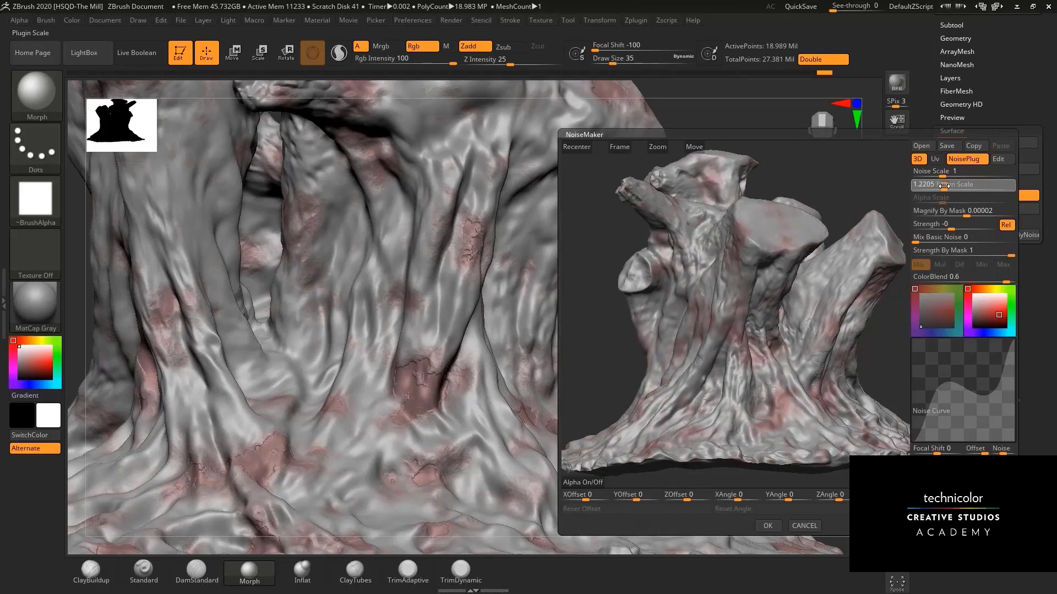
pyautogui.moveTo(944, 187); pyautogui.dragTo(948, 188)
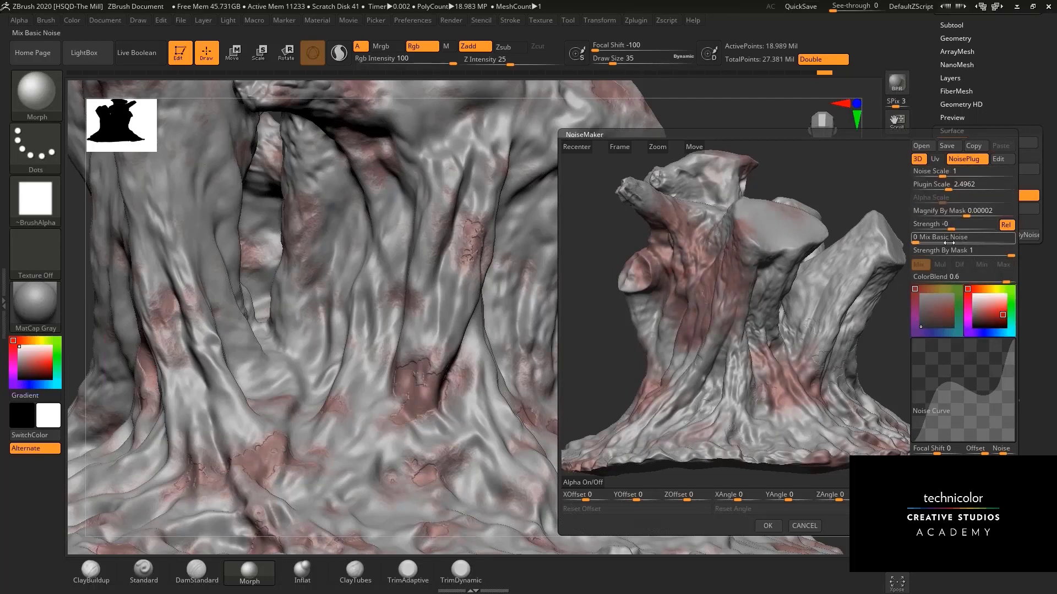
# Set Magnify By Mask to 0.00008 and the plugin scale to 1.61561, and accept the noise settings.
pyautogui.moveTo(967, 216); pyautogui.dragTo(978, 215)
pyautogui.click(977, 216)
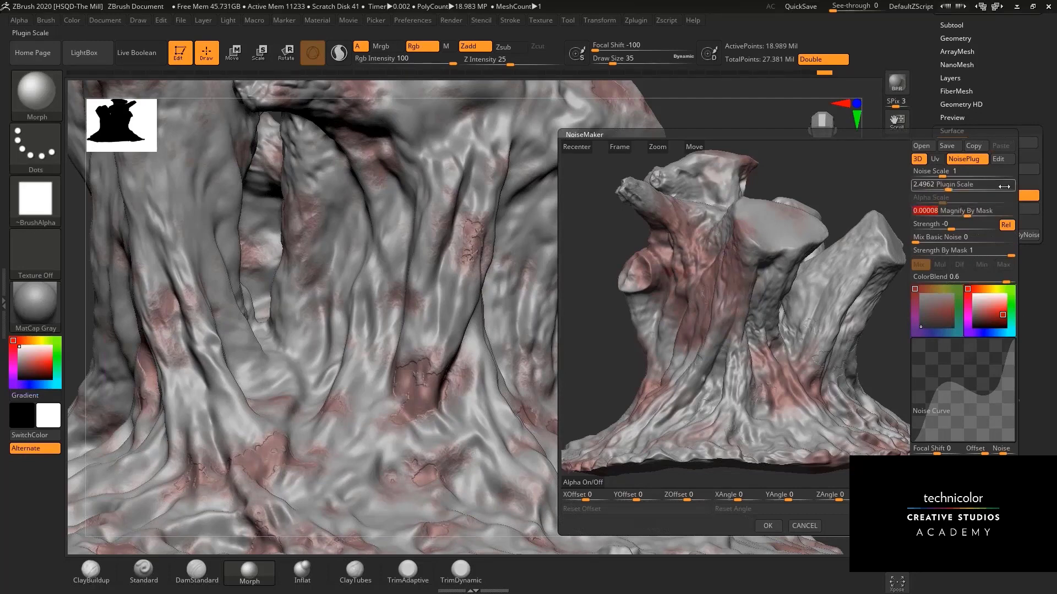
pyautogui.moveTo(954, 189); pyautogui.dragTo(946, 189)
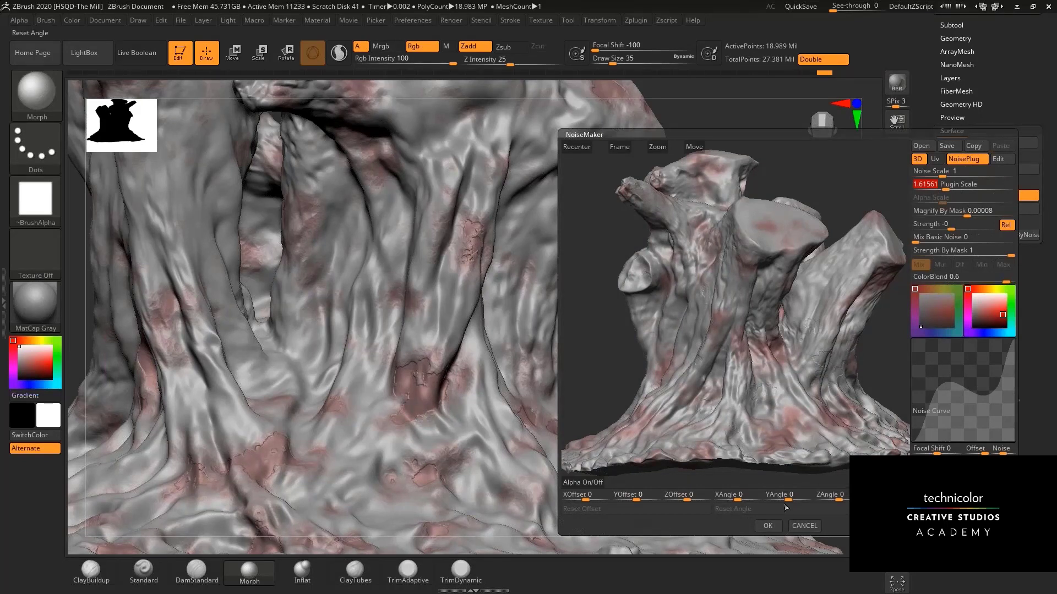
pyautogui.click(768, 526)
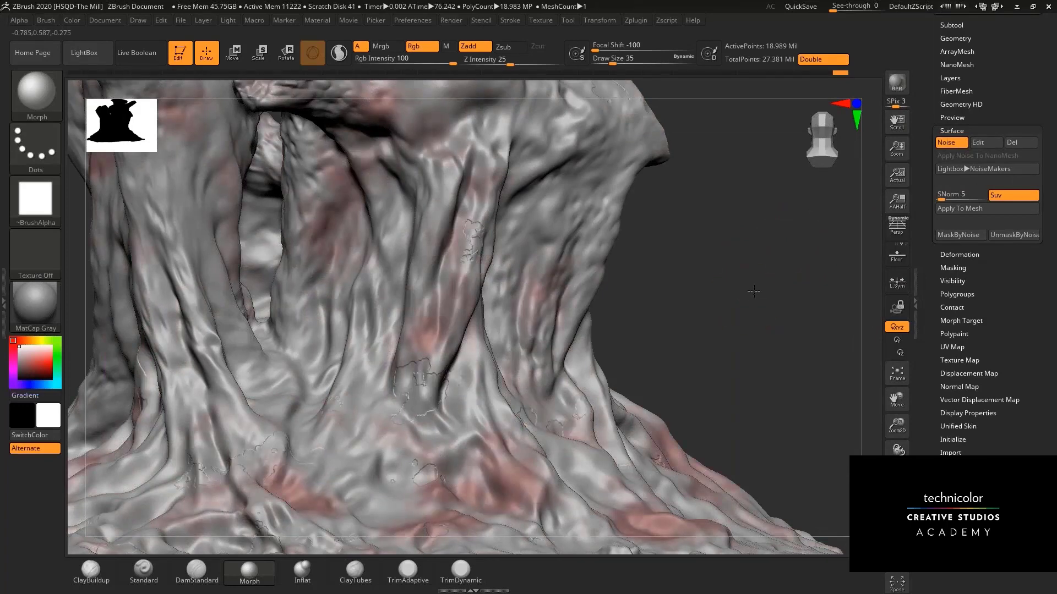
# Sharpen the noise-based mask on the stump three times.
pyautogui.keyDown('alt'); pyautogui.moveTo(747, 295); pyautogui.dragTo(751, 278); pyautogui.keyUp('alt')
pyautogui.moveTo(934, 264); pyautogui.dragTo(934, 248)
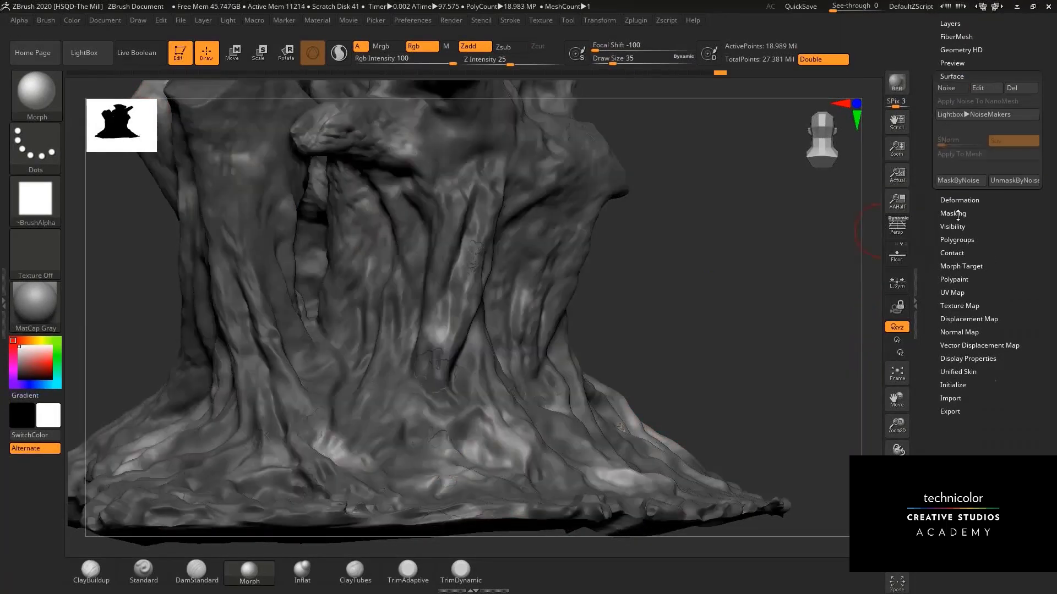
pyautogui.click(958, 214)
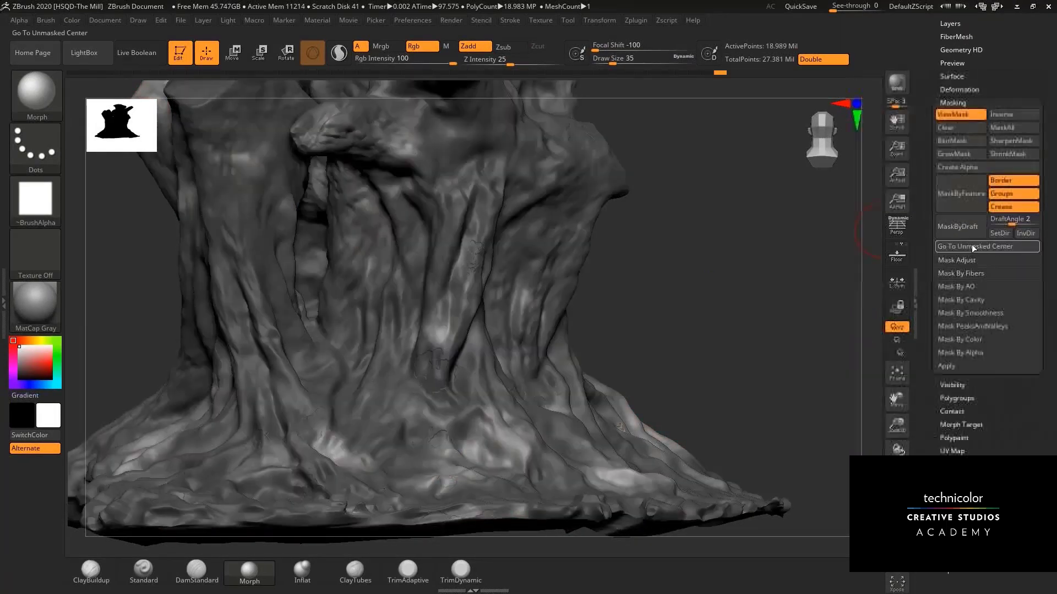
pyautogui.click(1008, 141)
pyautogui.click(1009, 141)
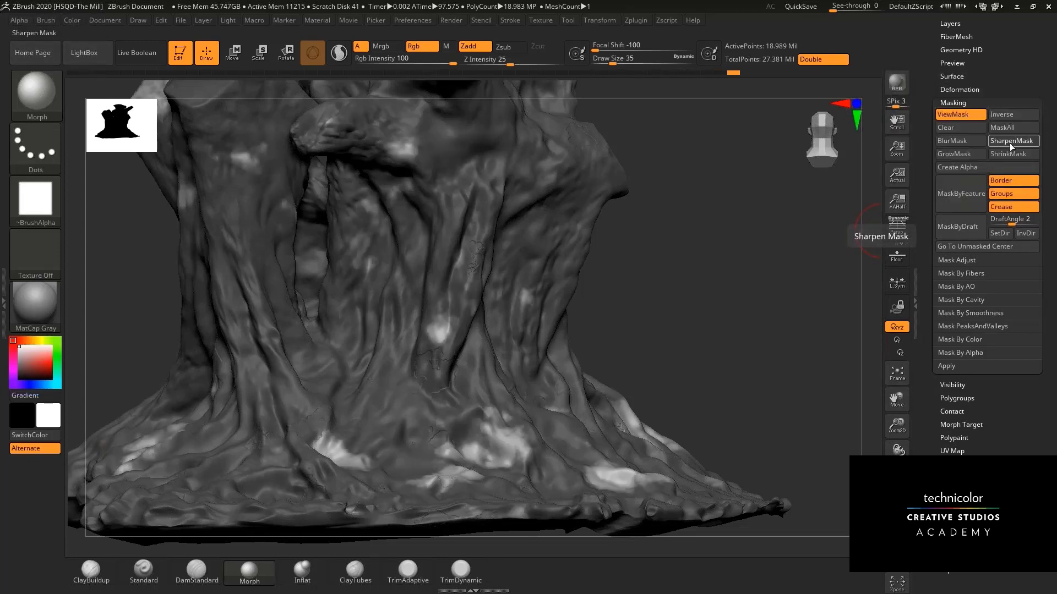
pyautogui.click(1012, 144)
# Paint with the Morph brush over the unmasked patches along the front of the stump's root base.
pyautogui.moveTo(765, 269)
pyautogui.mouseDown()
pyautogui.moveTo(732, 271)
pyautogui.moveTo(696, 295)
pyautogui.moveTo(739, 268)
pyautogui.moveTo(734, 234)
pyautogui.moveTo(713, 217)
pyautogui.moveTo(760, 198)
pyautogui.moveTo(754, 259)
pyautogui.moveTo(684, 281)
pyautogui.moveTo(748, 277)
pyautogui.moveTo(618, 290)
pyautogui.moveTo(737, 285)
pyautogui.moveTo(740, 294)
pyautogui.moveTo(715, 289)
pyautogui.mouseUp()
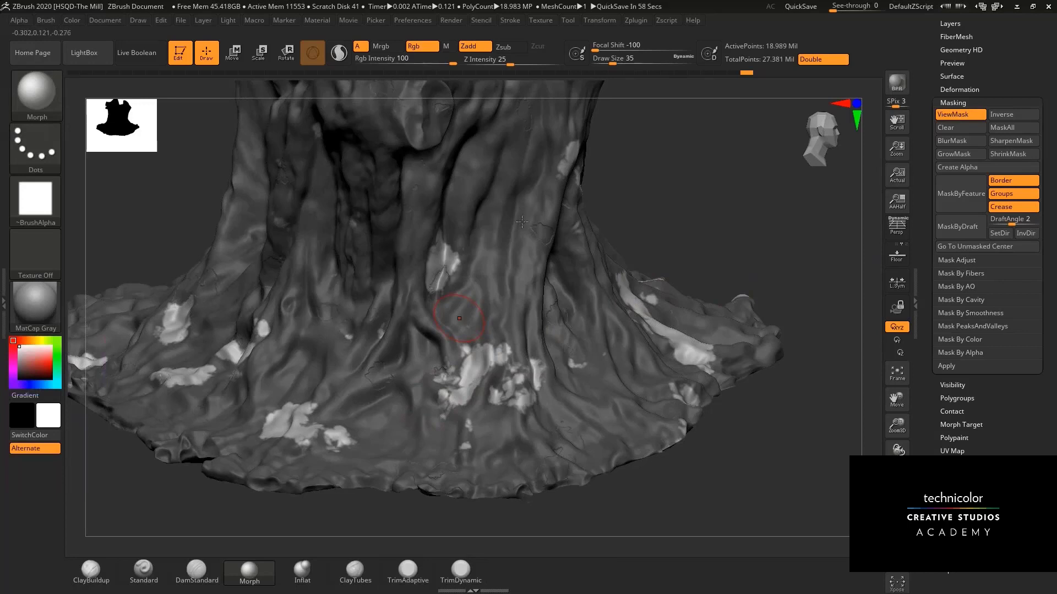
pyautogui.press('shift')
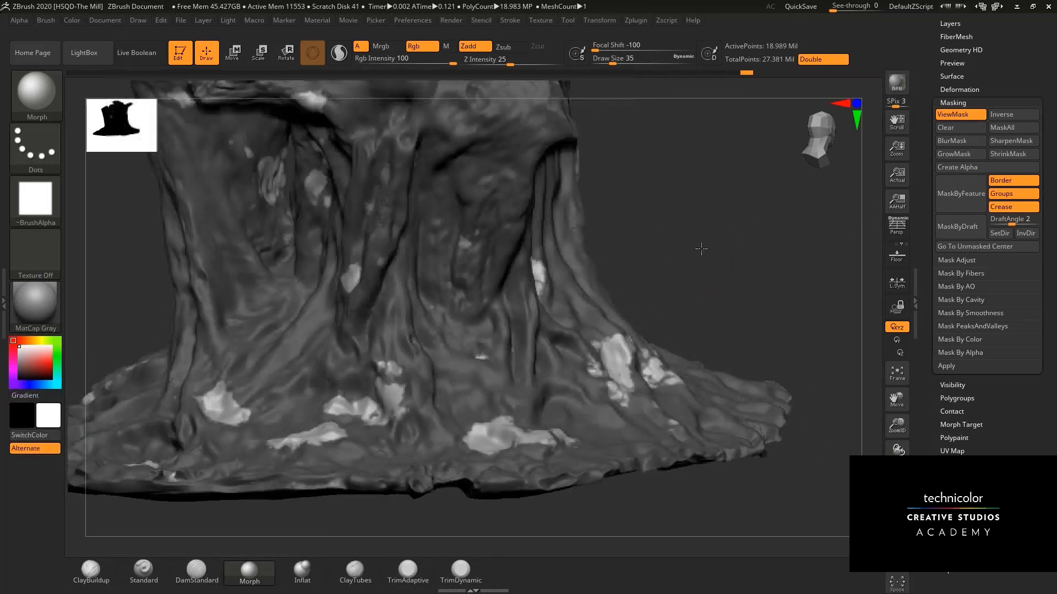
pyautogui.keyDown('alt'); pyautogui.moveTo(701, 248); pyautogui.dragTo(699, 219); pyautogui.keyUp('alt')
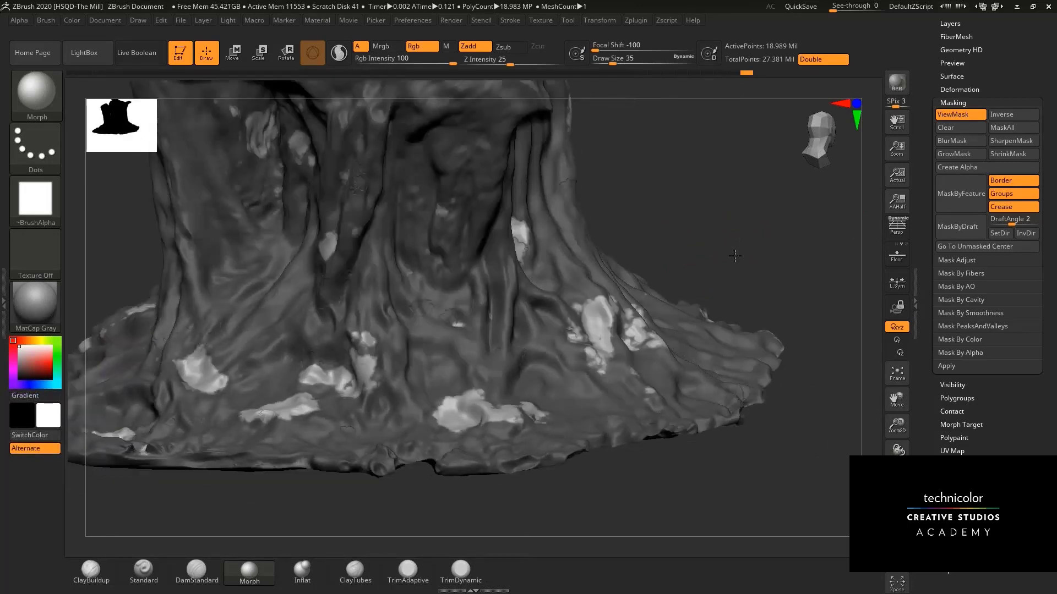
pyautogui.moveTo(735, 256); pyautogui.dragTo(777, 204)
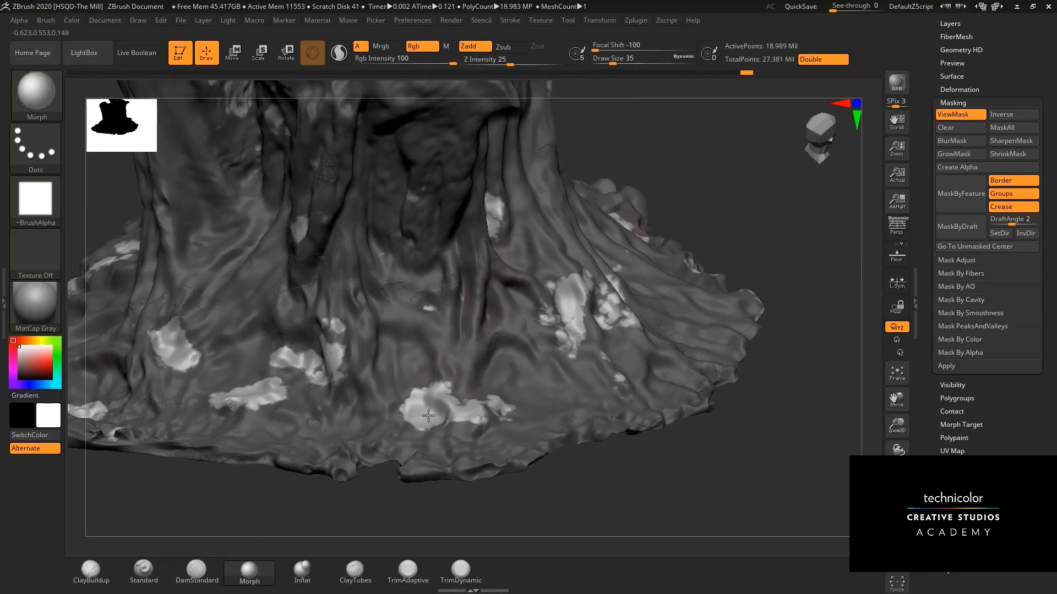
pyautogui.moveTo(486, 421)
pyautogui.mouseDown()
pyautogui.moveTo(413, 400)
pyautogui.moveTo(407, 410)
pyautogui.mouseUp()
pyautogui.moveTo(248, 406); pyautogui.dragTo(264, 385)
# Set the Morph brush's draw size to 54 and paint the unmasked patches on the outer roots.
pyautogui.press('space')
pyautogui.moveTo(532, 296)
pyautogui.mouseDown()
pyautogui.moveTo(626, 296)
pyautogui.moveTo(495, 213)
pyautogui.moveTo(523, 195)
pyautogui.mouseUp()
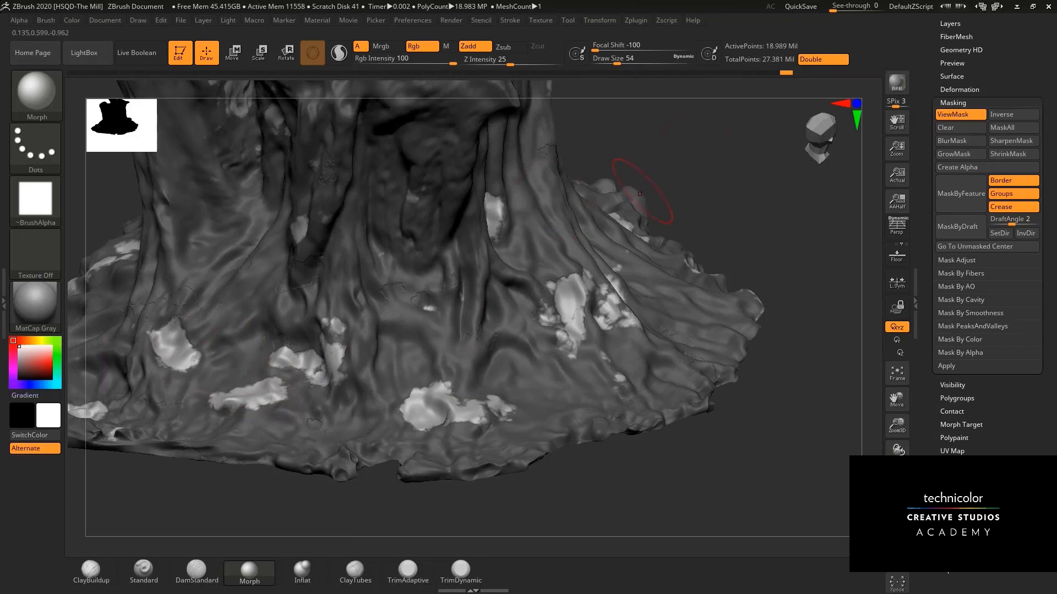
pyautogui.moveTo(675, 208)
pyautogui.mouseDown()
pyautogui.moveTo(616, 270)
pyautogui.moveTo(669, 279)
pyautogui.mouseUp()
pyautogui.moveTo(750, 295)
pyautogui.mouseDown()
pyautogui.moveTo(761, 243)
pyautogui.moveTo(619, 254)
pyautogui.mouseUp()
pyautogui.moveTo(519, 138); pyautogui.dragTo(535, 145)
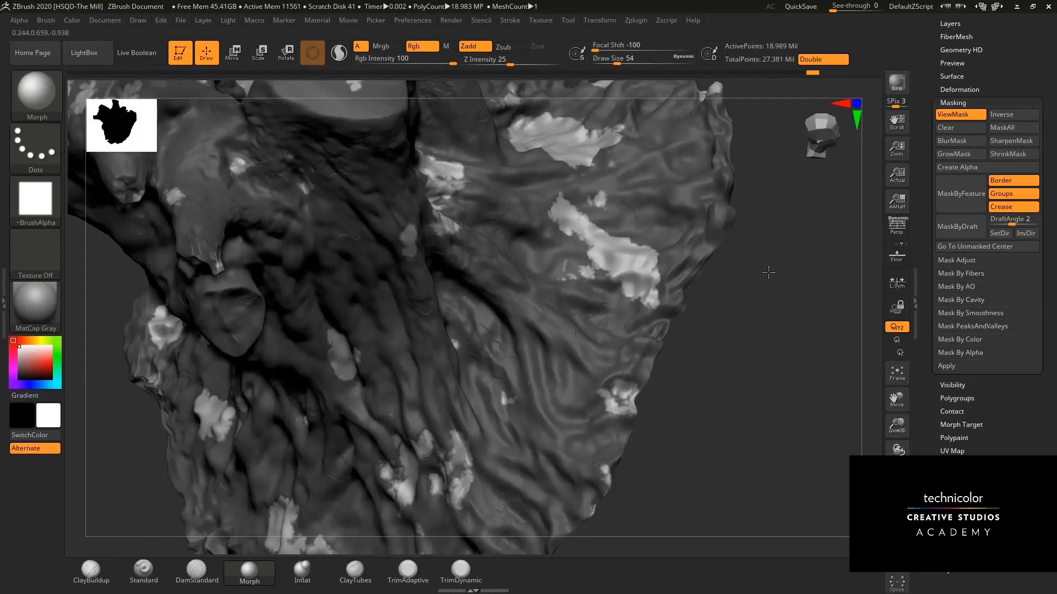
# Paint with the Morph brush over the unmasked patches around the cut limbs and the surrounding roots, working from above.
pyautogui.moveTo(768, 273)
pyautogui.mouseDown()
pyautogui.moveTo(782, 347)
pyautogui.moveTo(841, 391)
pyautogui.mouseUp()
pyautogui.moveTo(529, 261); pyautogui.dragTo(481, 236)
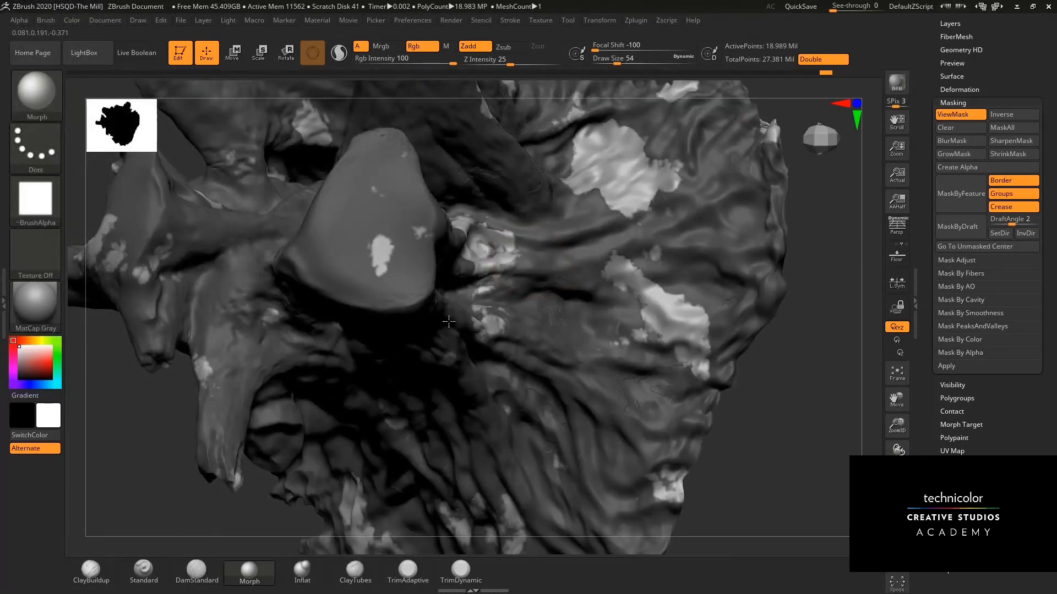
pyautogui.moveTo(536, 219); pyautogui.dragTo(551, 212)
pyautogui.moveTo(596, 174)
pyautogui.mouseDown()
pyautogui.moveTo(596, 164)
pyautogui.moveTo(655, 174)
pyautogui.moveTo(639, 177)
pyautogui.mouseUp()
pyautogui.moveTo(801, 363)
pyautogui.keyDown('alt'); pyautogui.mouseDown()
pyautogui.moveTo(778, 385)
pyautogui.moveTo(687, 308)
pyautogui.moveTo(575, 247)
pyautogui.mouseUp(); pyautogui.keyUp('alt')
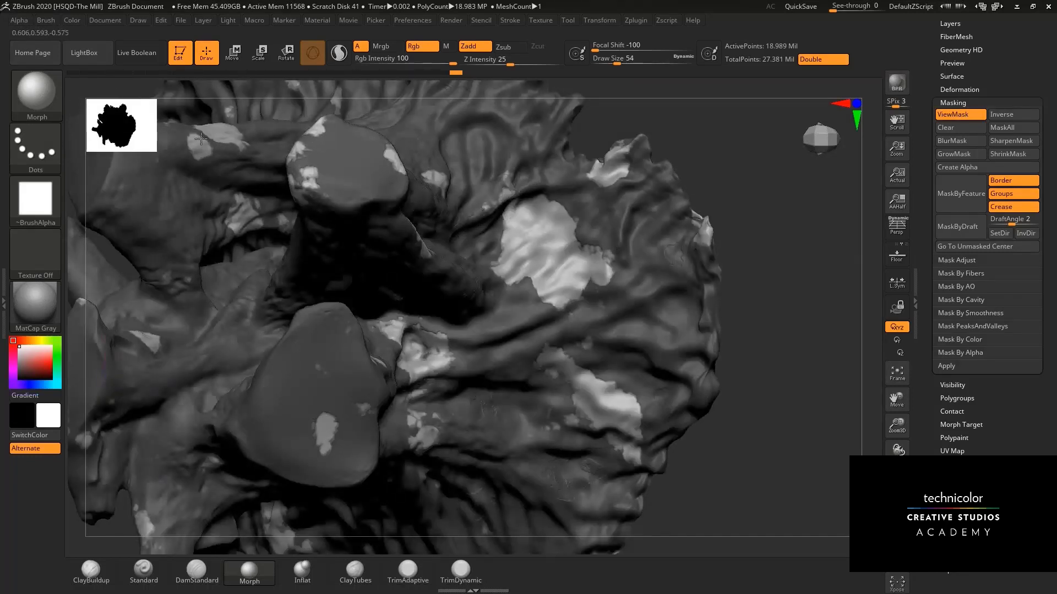
pyautogui.click(216, 244)
pyautogui.moveTo(792, 321); pyautogui.dragTo(797, 238)
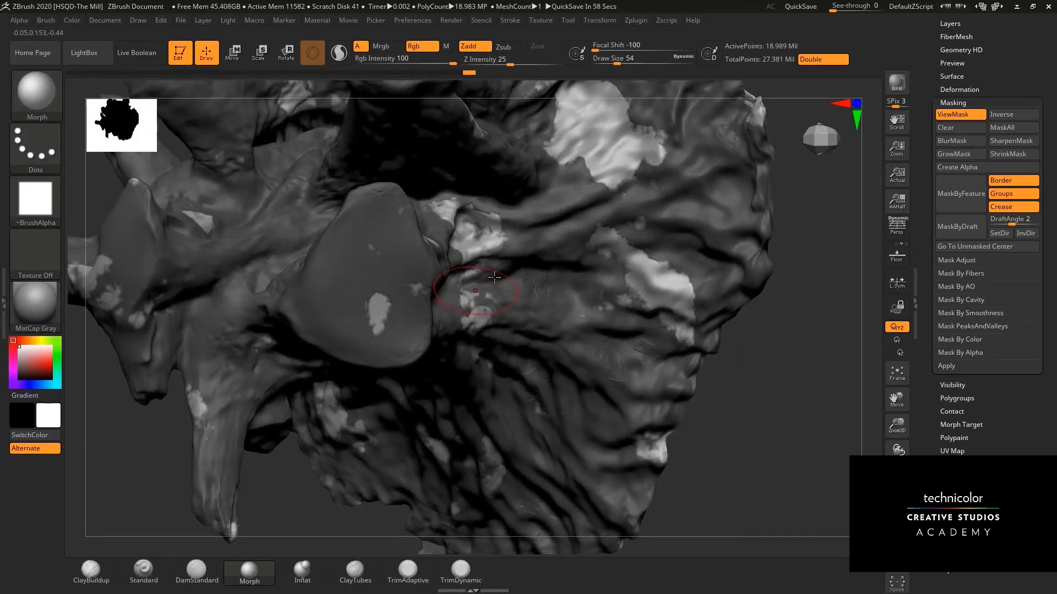
pyautogui.moveTo(766, 370)
pyautogui.mouseDown()
pyautogui.moveTo(781, 377)
pyautogui.moveTo(773, 405)
pyautogui.moveTo(781, 382)
pyautogui.moveTo(177, 243)
pyautogui.moveTo(308, 275)
pyautogui.mouseUp()
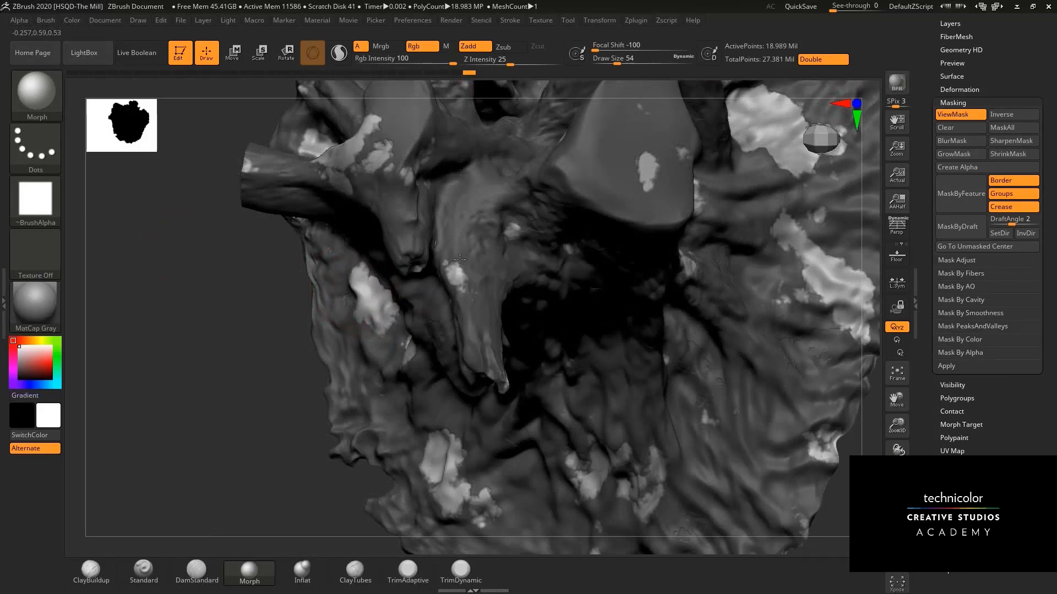
pyautogui.moveTo(255, 323); pyautogui.dragTo(399, 199)
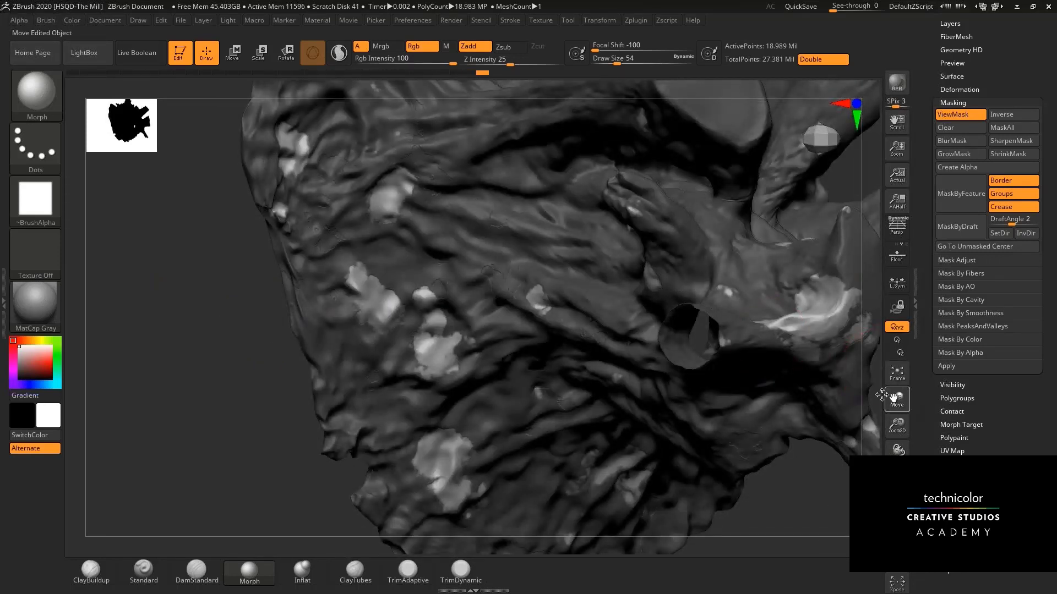
# Hide the mask display to review the bark detail on the whole stump, and switch to the PowerPoint presentation.
pyautogui.moveTo(882, 395); pyautogui.dragTo(787, 375)
pyautogui.hotkey('ctrl', 'h')
pyautogui.moveTo(896, 425)
pyautogui.mouseDown()
pyautogui.moveTo(624, 208)
pyautogui.moveTo(545, 321)
pyautogui.moveTo(628, 356)
pyautogui.moveTo(628, 370)
pyautogui.mouseUp()
pyautogui.moveTo(898, 427); pyautogui.dragTo(737, 487)
pyautogui.moveTo(648, 475)
pyautogui.mouseDown()
pyautogui.moveTo(710, 253)
pyautogui.moveTo(679, 263)
pyautogui.moveTo(692, 223)
pyautogui.moveTo(715, 275)
pyautogui.moveTo(741, 231)
pyautogui.moveTo(717, 315)
pyautogui.moveTo(677, 290)
pyautogui.moveTo(677, 356)
pyautogui.mouseUp()
pyautogui.keyDown('alt'); pyautogui.moveTo(695, 312); pyautogui.dragTo(766, 273); pyautogui.keyUp('alt')
pyautogui.moveTo(835, 320); pyautogui.dragTo(881, 356)
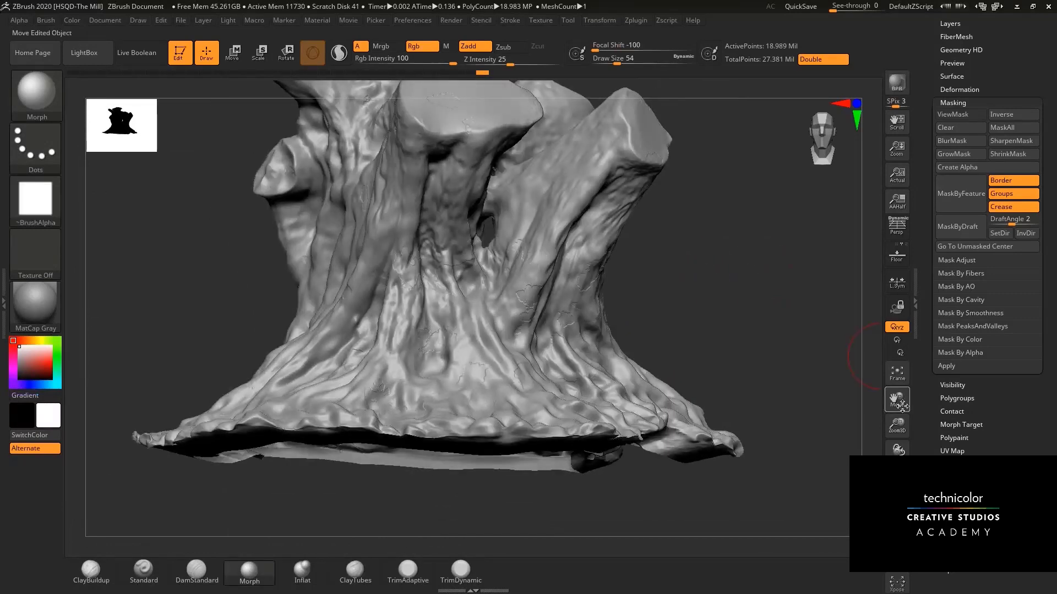
pyautogui.moveTo(898, 424); pyautogui.dragTo(771, 175)
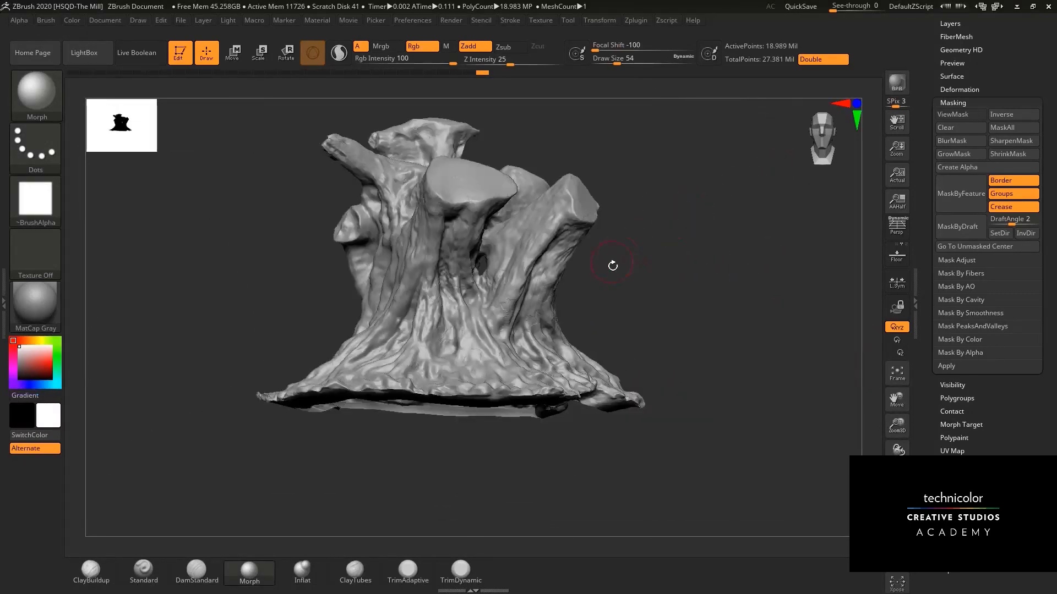
pyautogui.hotkey('alt', 'Tab')
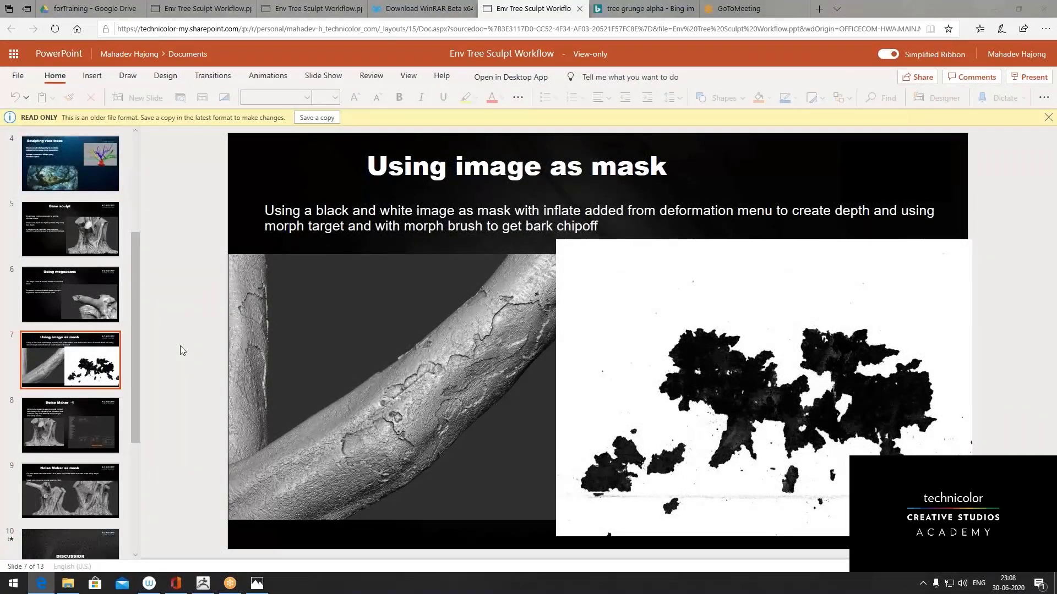
# Show the Noise Maker -1 slide and examine its image of the Dents noise settings.
pyautogui.click(90, 424)
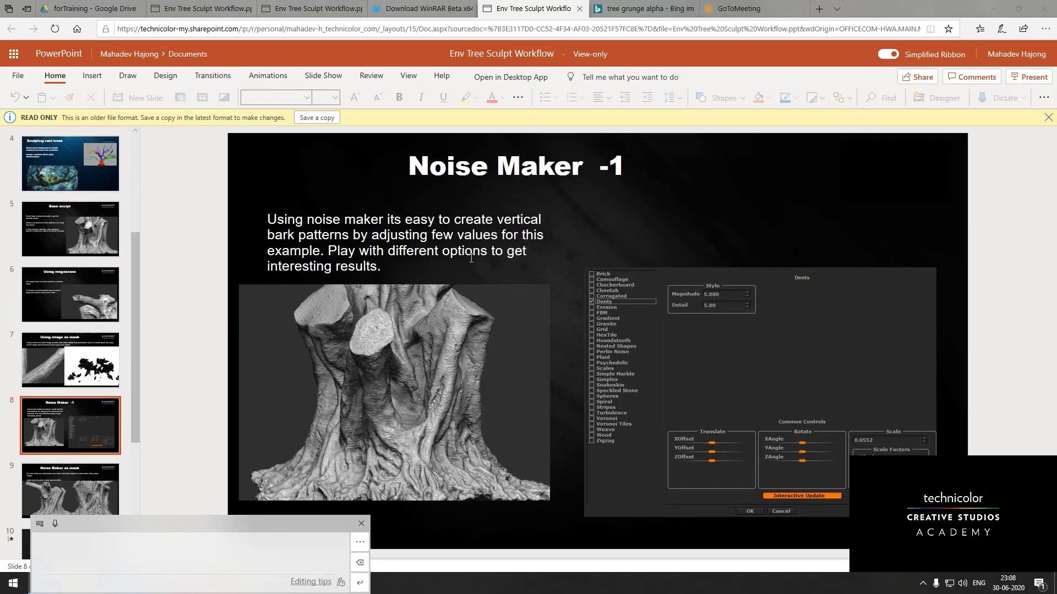
pyautogui.click(602, 303)
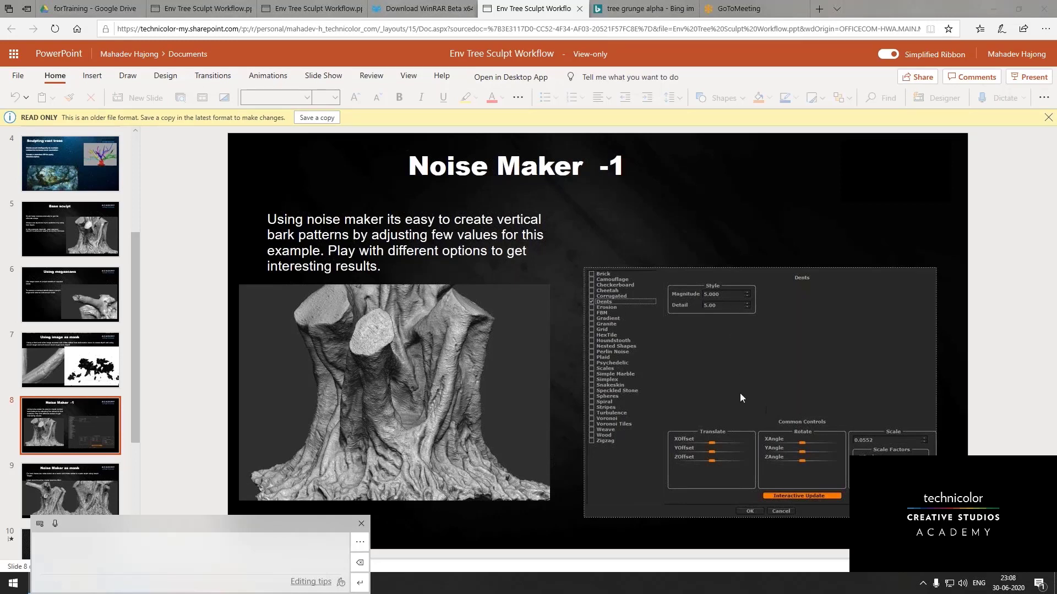
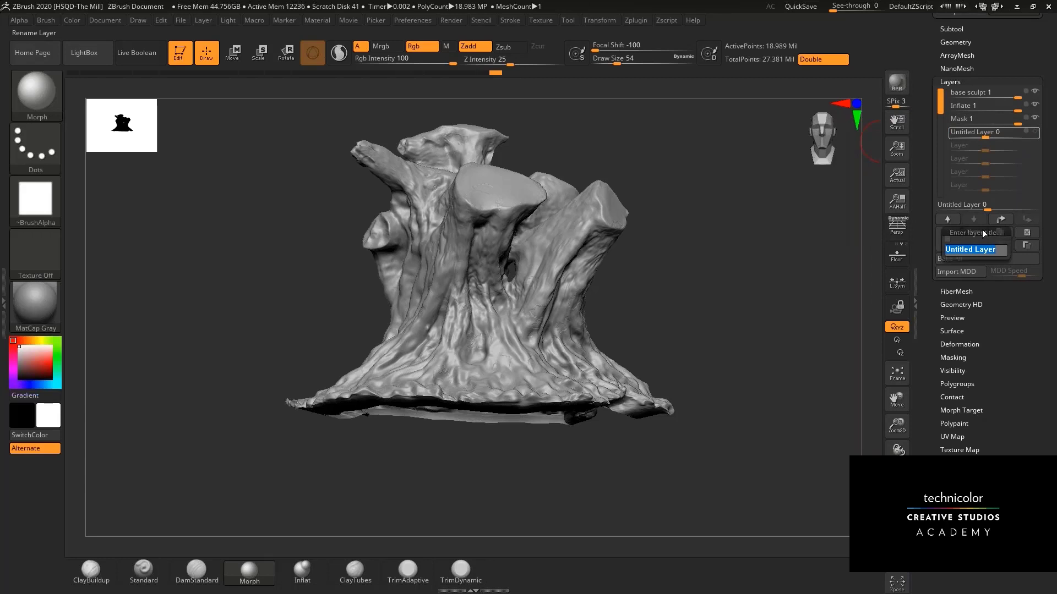
# Name the new untitled layer of the trunk "bark".
pyautogui.write('noise')
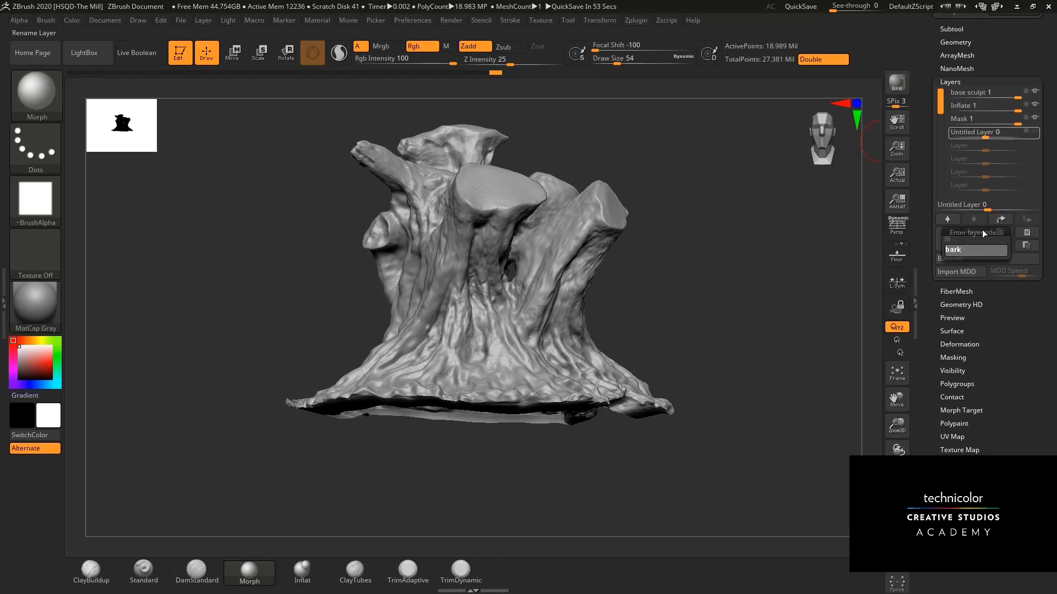
pyautogui.press('Return')
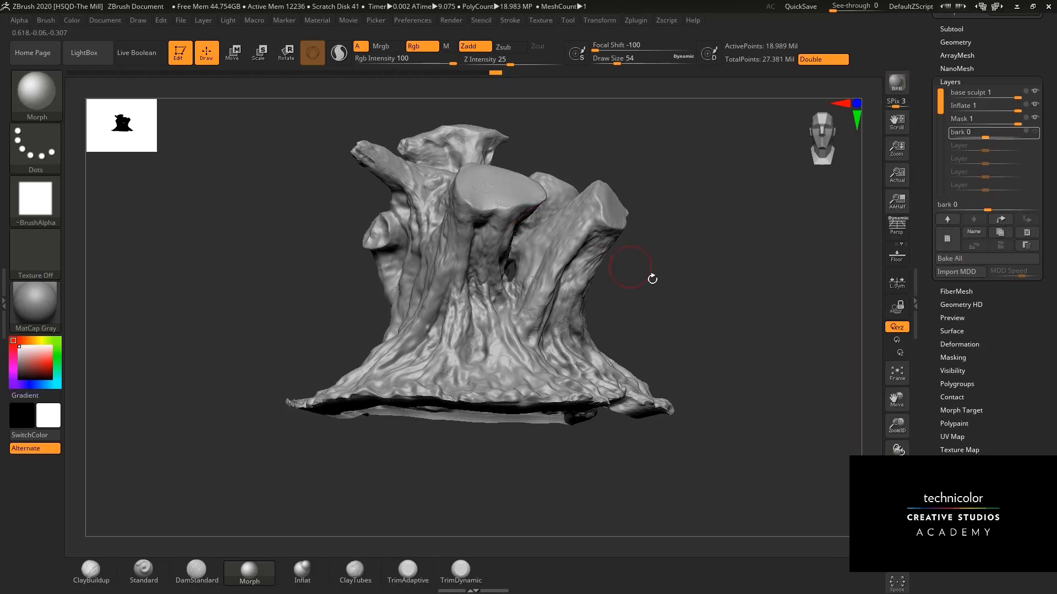
pyautogui.moveTo(685, 281); pyautogui.dragTo(650, 294)
pyautogui.moveTo(897, 423); pyautogui.dragTo(902, 453)
pyautogui.keyDown('alt'); pyautogui.moveTo(740, 333); pyautogui.dragTo(790, 384); pyautogui.keyUp('alt')
pyautogui.keyDown('alt'); pyautogui.moveTo(757, 309); pyautogui.dragTo(707, 267); pyautogui.keyUp('alt')
# Enable surface noise on the trunk and open its NoiseMaker settings.
pyautogui.moveTo(936, 307); pyautogui.dragTo(937, 408)
pyautogui.click(963, 246)
pyautogui.click(950, 224)
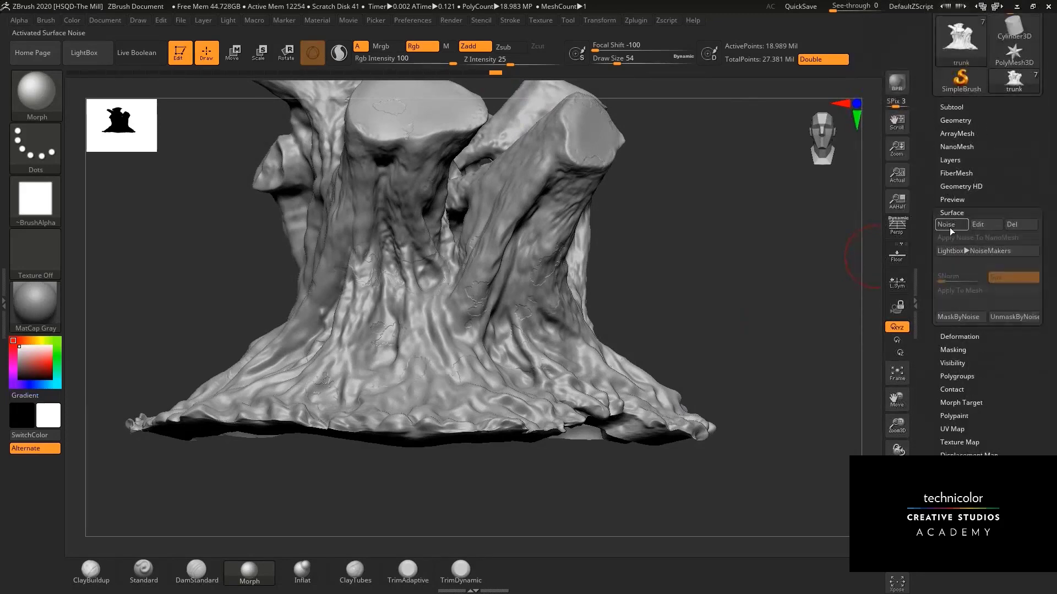
pyautogui.click(995, 225)
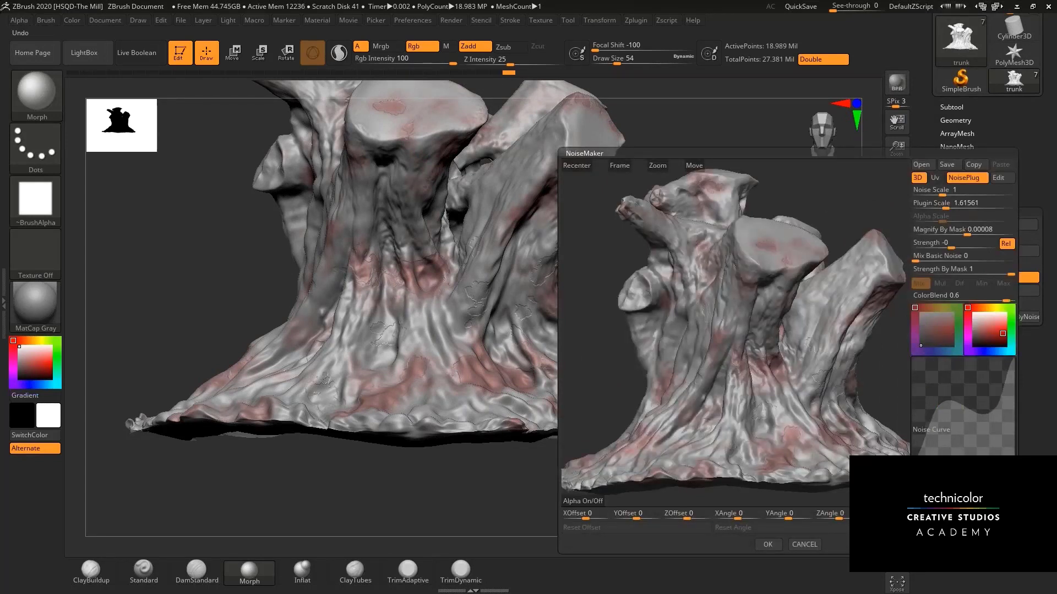
# Reset the noise curve to a straight line and set the noise strength to 0.02147.
pyautogui.click(1001, 473)
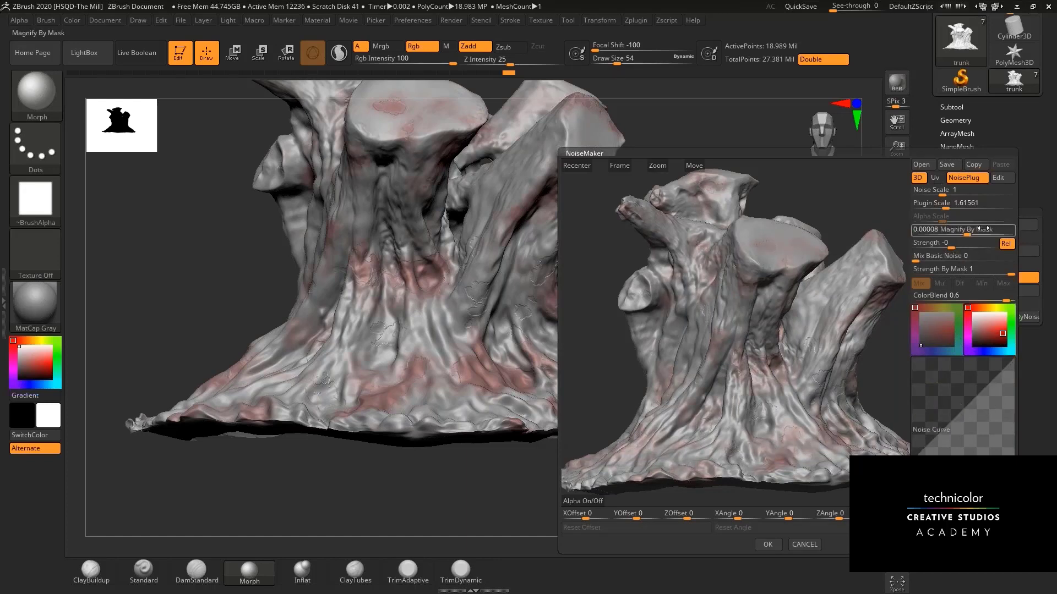
pyautogui.click(956, 189)
pyautogui.click(999, 180)
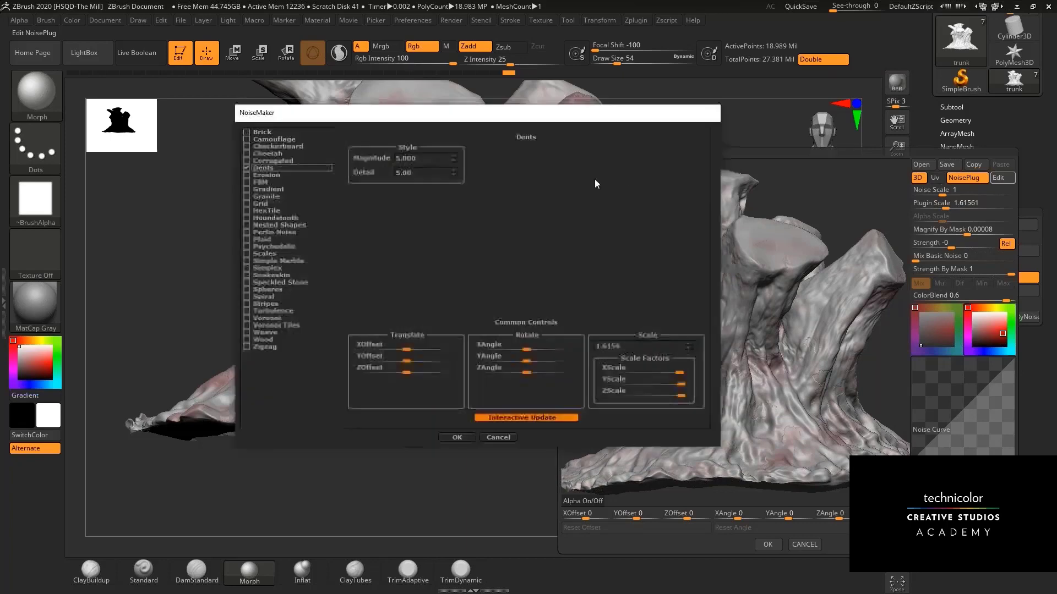
pyautogui.moveTo(576, 118); pyautogui.dragTo(507, 100)
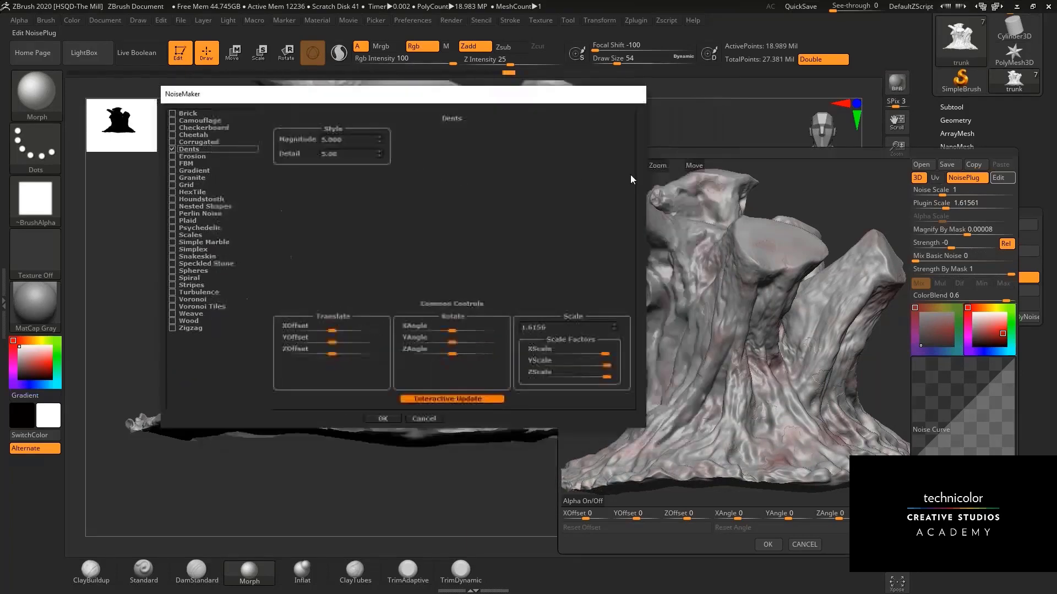
pyautogui.click(429, 419)
pyautogui.click(941, 245)
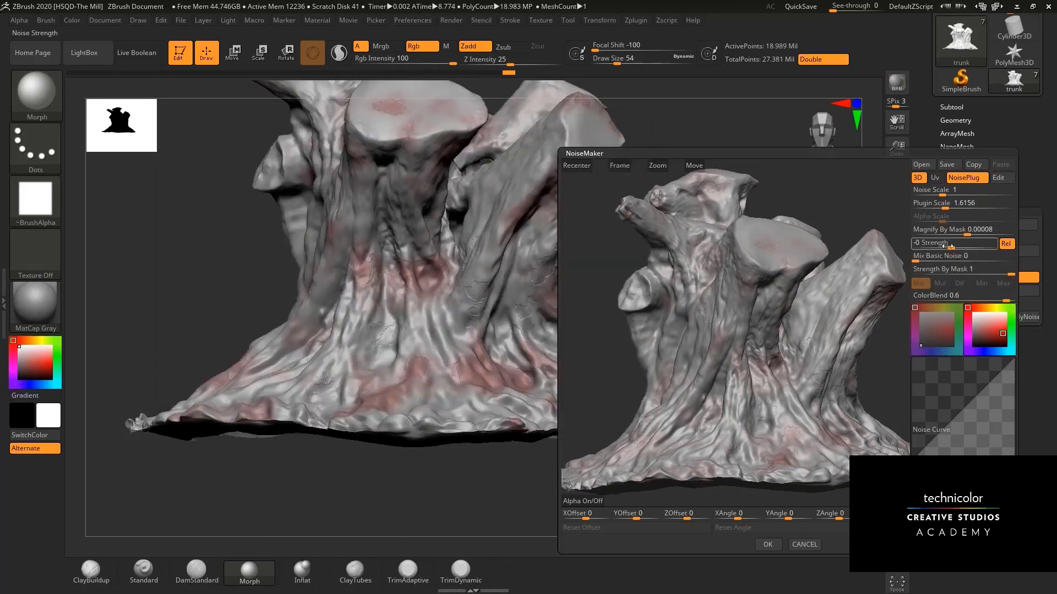
pyautogui.write('0.00002')
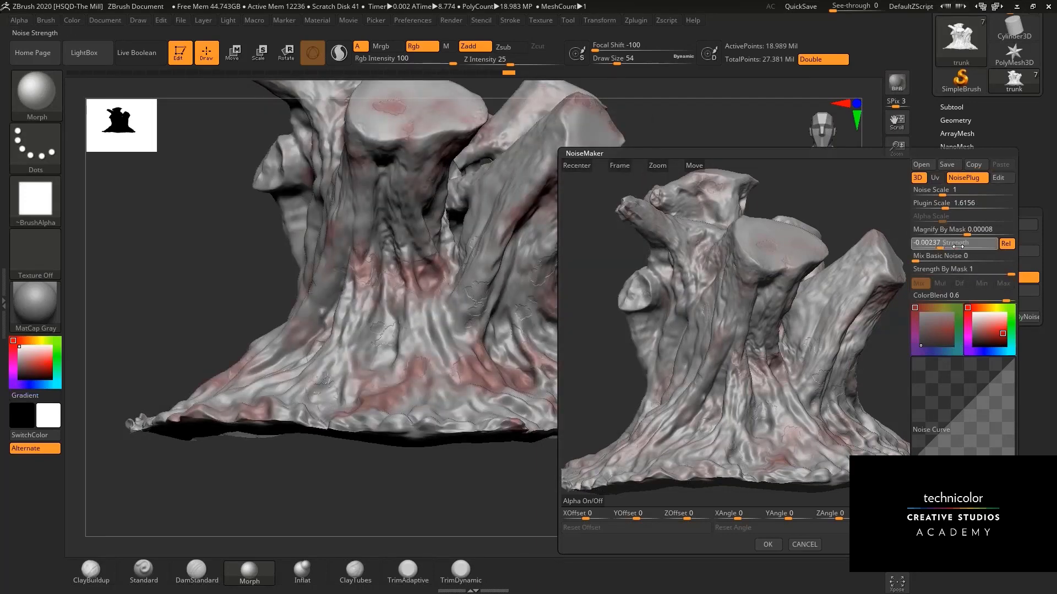
pyautogui.moveTo(966, 246); pyautogui.dragTo(948, 264)
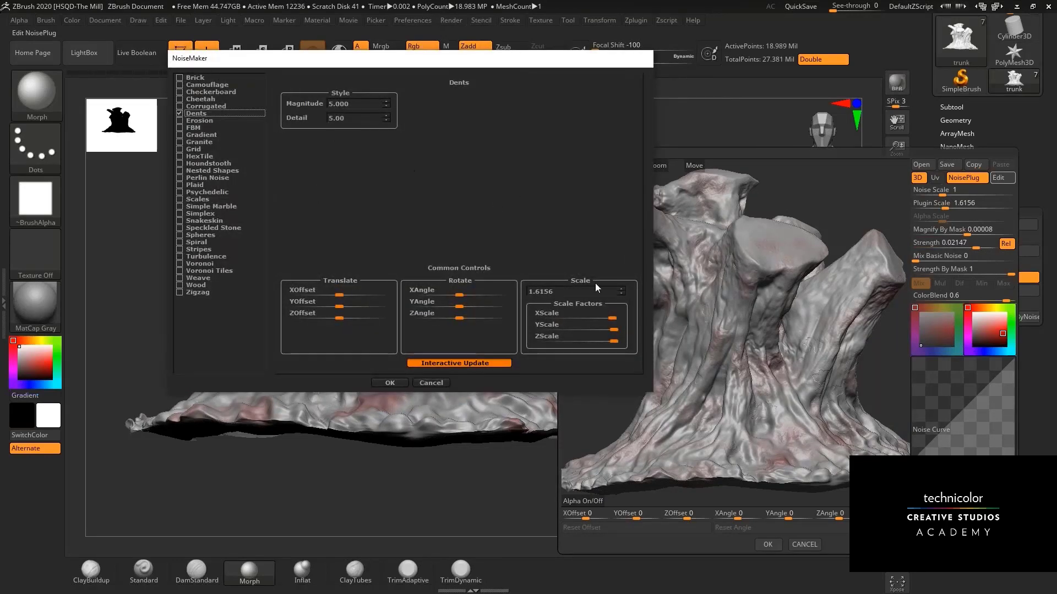
# Stretch the Dents noise by lowering its Y scale factor to nearly minimum and its X scale factor to about a third of the range.
pyautogui.moveTo(554, 63); pyautogui.dragTo(456, 68)
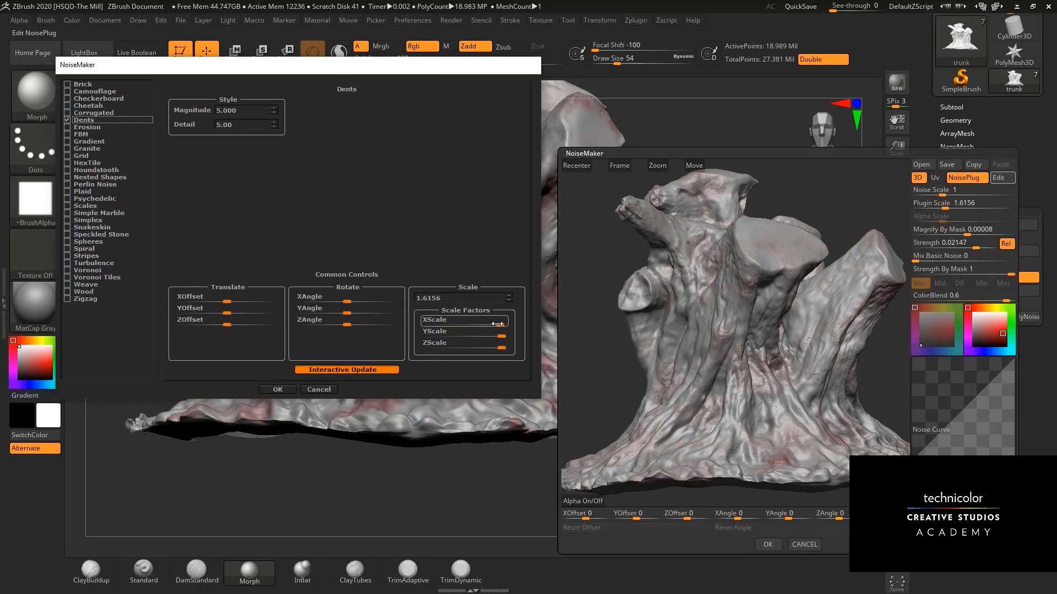
pyautogui.moveTo(498, 325); pyautogui.dragTo(469, 326)
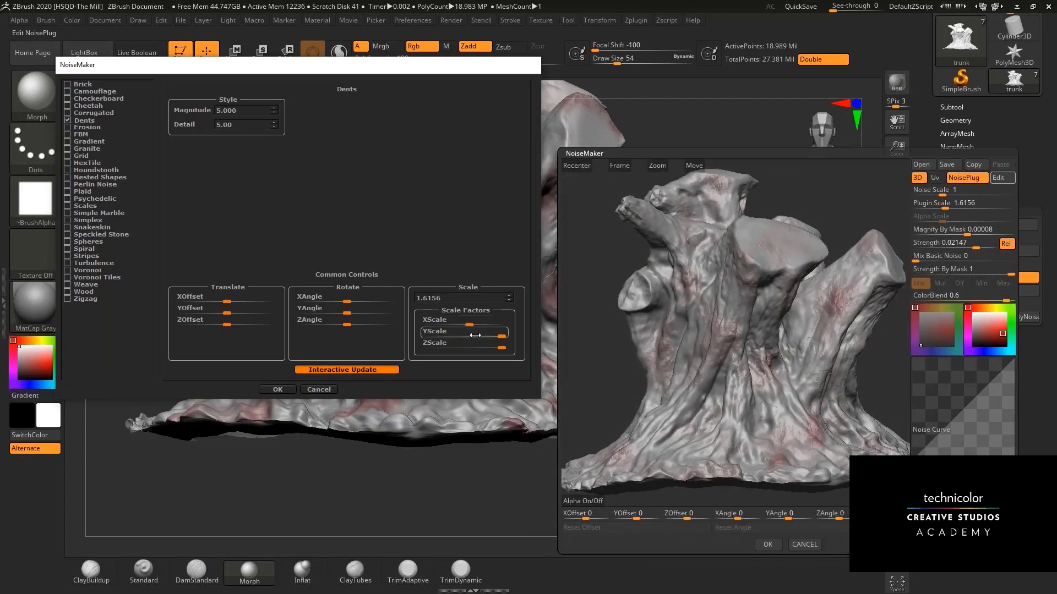
pyautogui.moveTo(470, 324)
pyautogui.mouseDown()
pyautogui.moveTo(496, 323)
pyautogui.moveTo(484, 337)
pyautogui.moveTo(427, 330)
pyautogui.mouseUp()
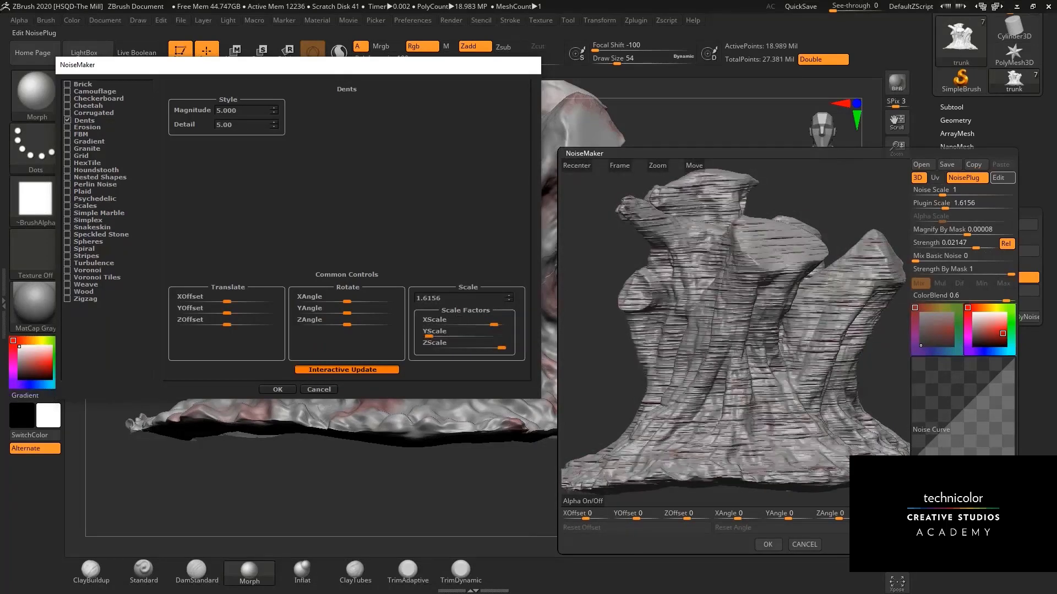
pyautogui.moveTo(489, 324); pyautogui.dragTo(462, 320)
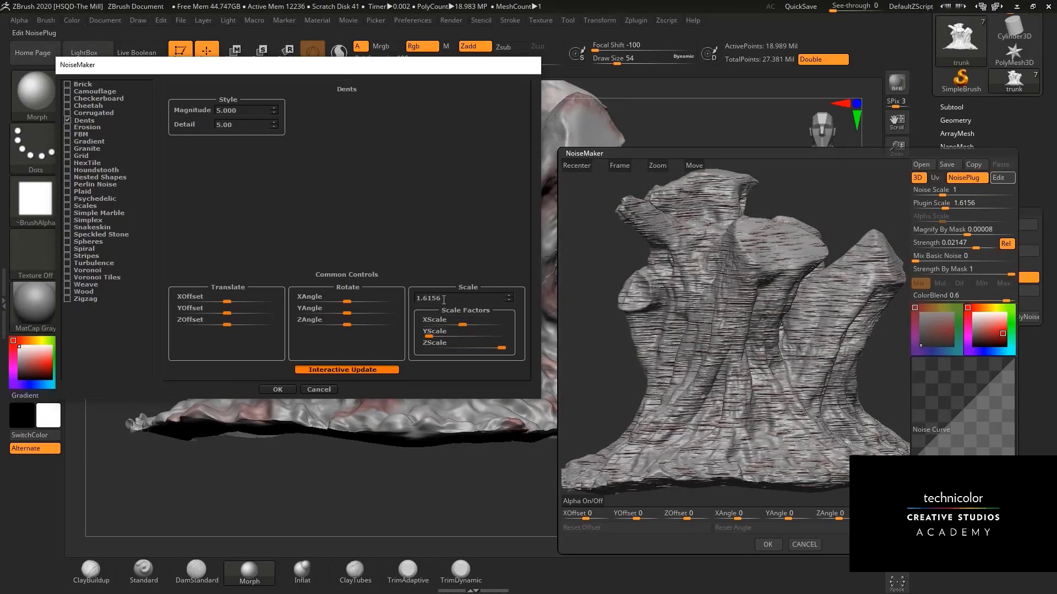
pyautogui.moveTo(457, 324); pyautogui.dragTo(446, 324)
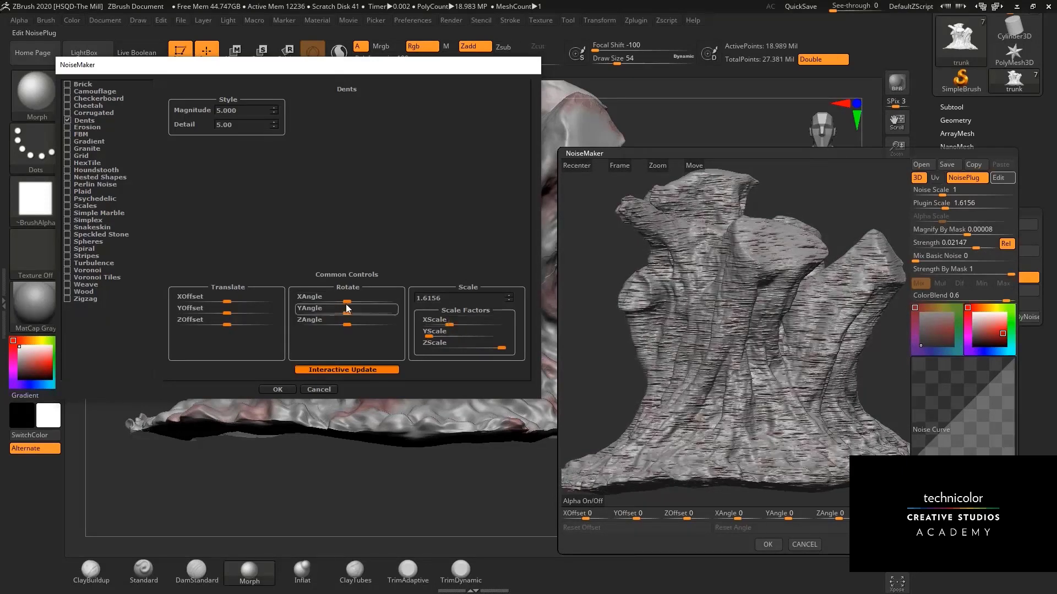
# Rotate the Dents pattern to an X angle of -8 and a Z angle of 3, and accept the plug-in settings.
pyautogui.moveTo(351, 301)
pyautogui.mouseDown()
pyautogui.moveTo(335, 303)
pyautogui.moveTo(345, 301)
pyautogui.mouseUp()
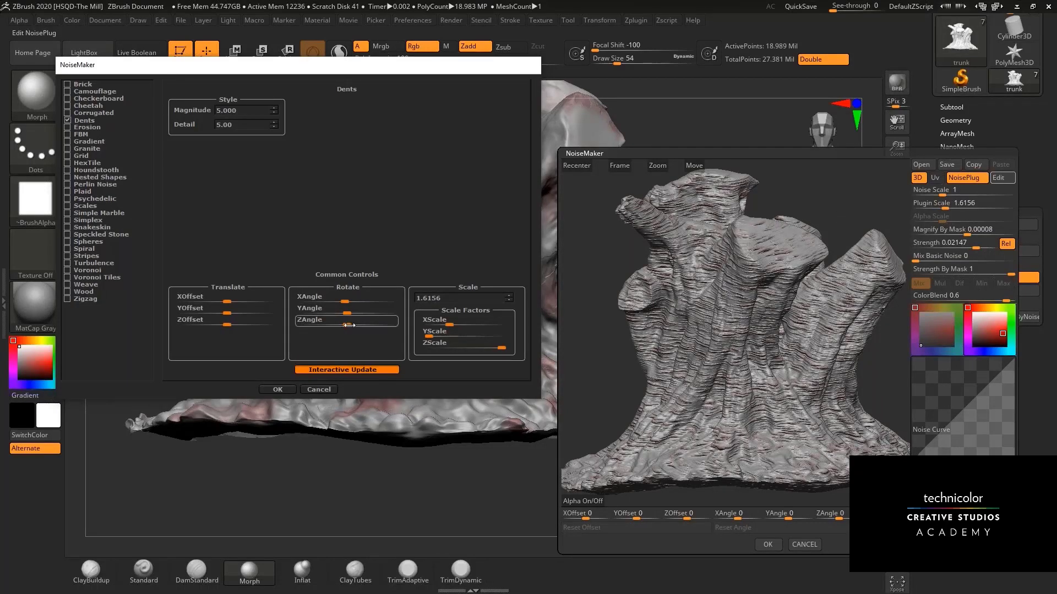
pyautogui.moveTo(350, 324); pyautogui.dragTo(349, 327)
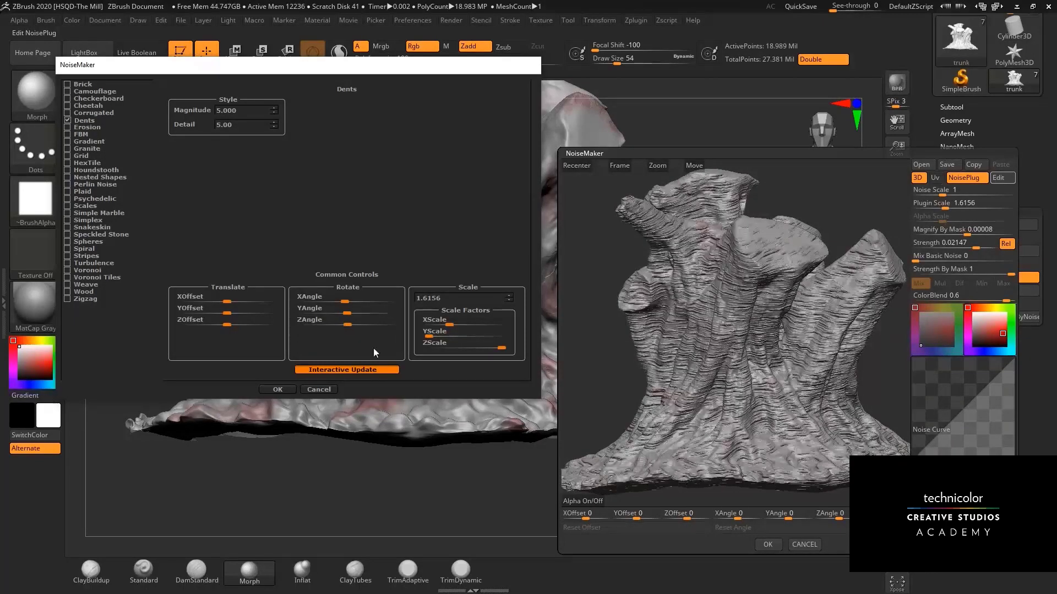
pyautogui.click(277, 389)
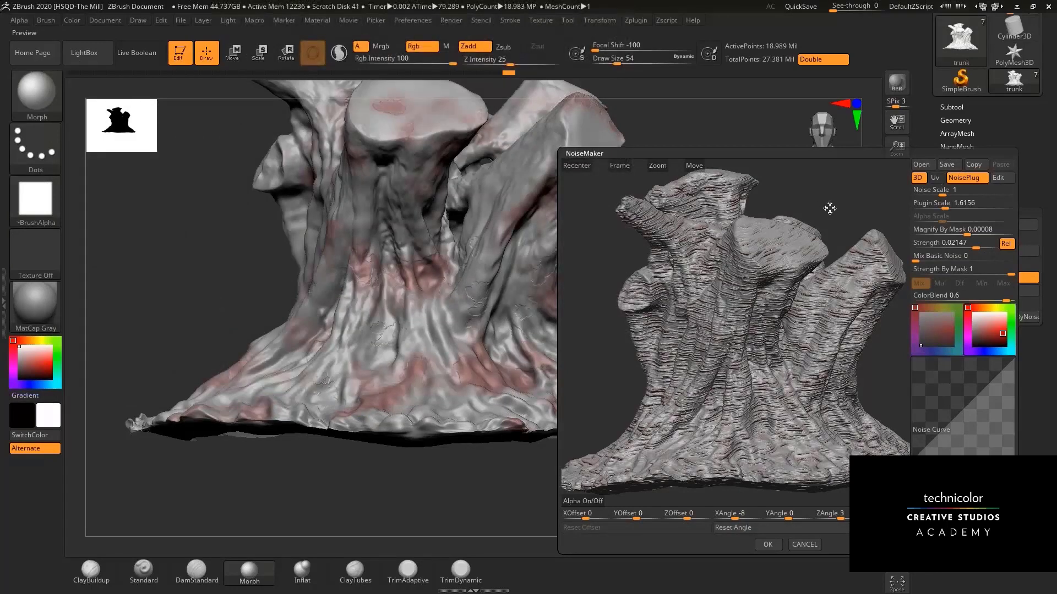
# Reopen the Dents noise settings, reduce the X scale factor slightly and accept the change.
pyautogui.moveTo(823, 193); pyautogui.dragTo(859, 204)
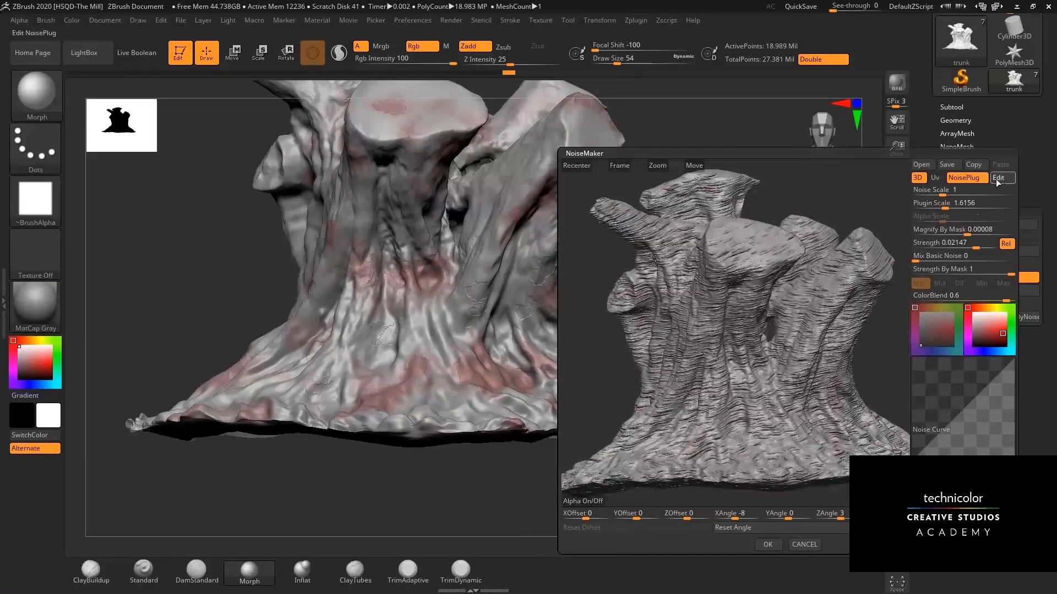
pyautogui.click(511, 221)
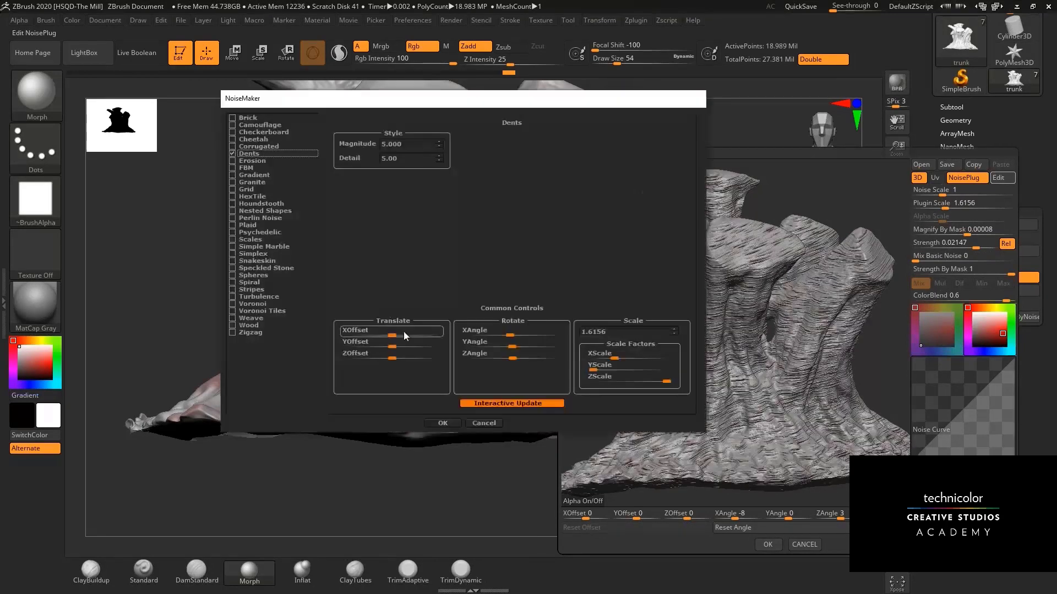
pyautogui.click(615, 359)
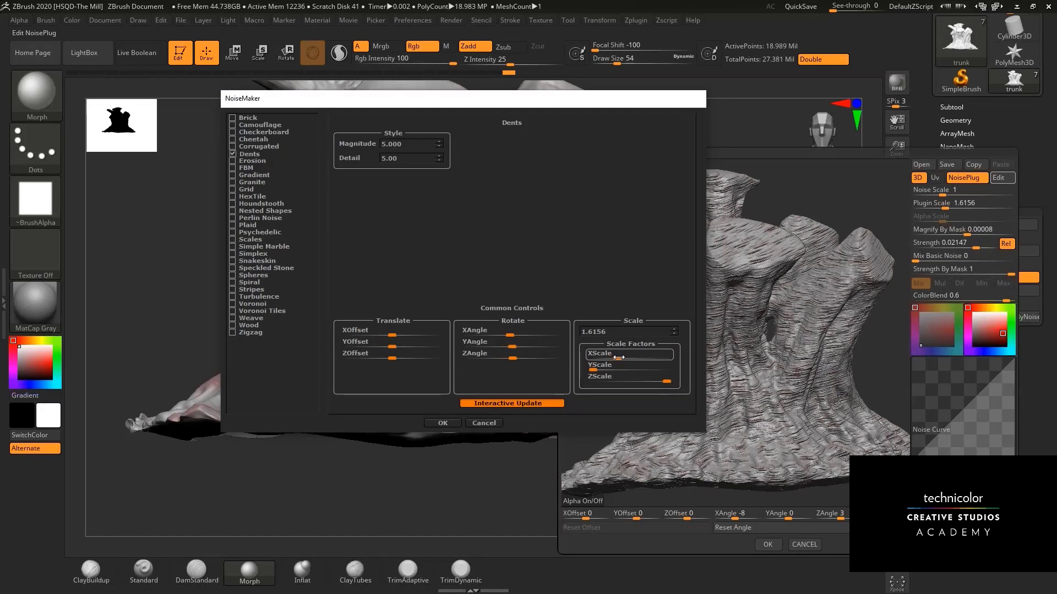
pyautogui.moveTo(615, 358); pyautogui.dragTo(611, 357)
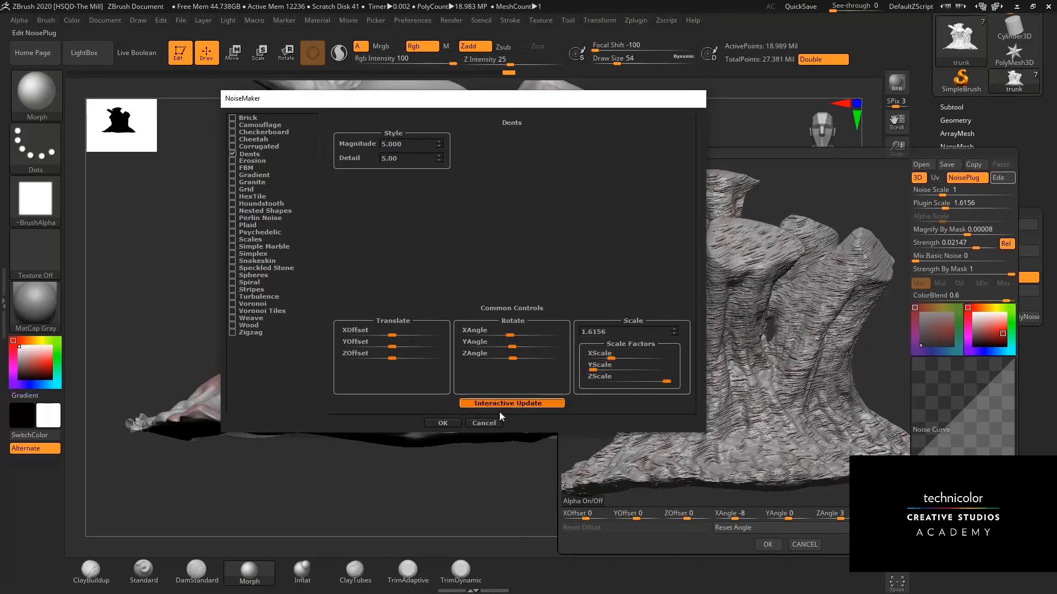
pyautogui.click(448, 424)
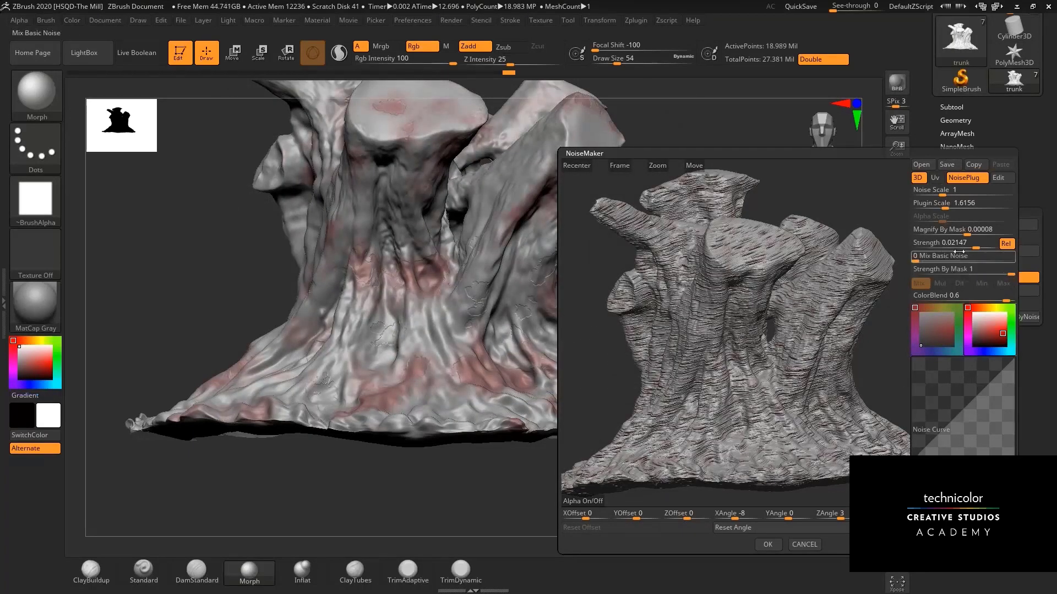
# Set the noise strength to 0.00292 and accept the NoiseMaker settings for the trunk.
pyautogui.moveTo(974, 246); pyautogui.dragTo(971, 246)
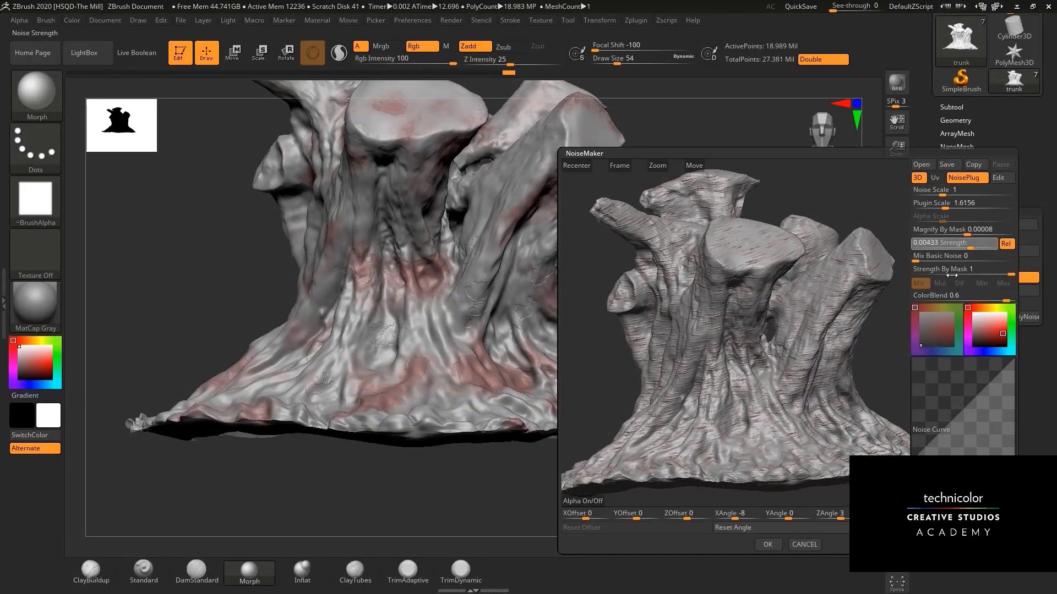
pyautogui.click(767, 544)
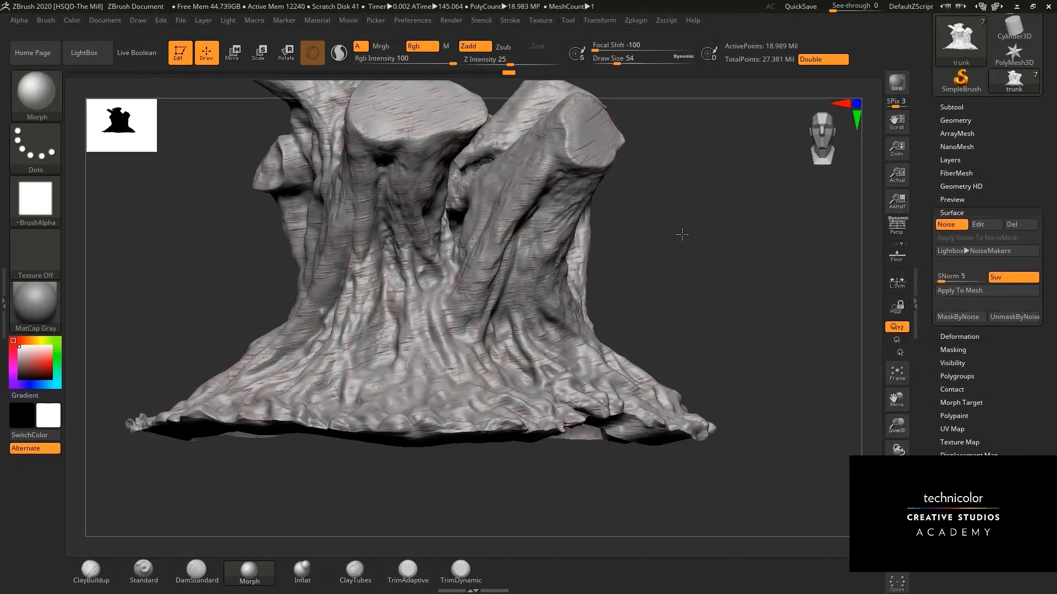
pyautogui.moveTo(682, 235)
pyautogui.mouseDown()
pyautogui.moveTo(682, 271)
pyautogui.moveTo(735, 315)
pyautogui.mouseUp()
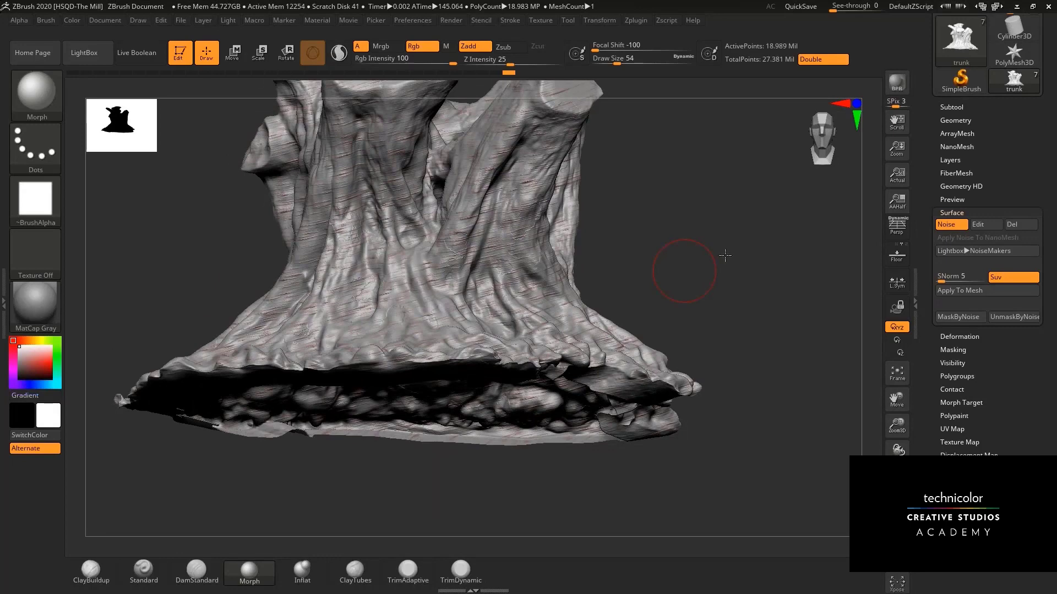
pyautogui.moveTo(740, 248); pyautogui.dragTo(791, 341)
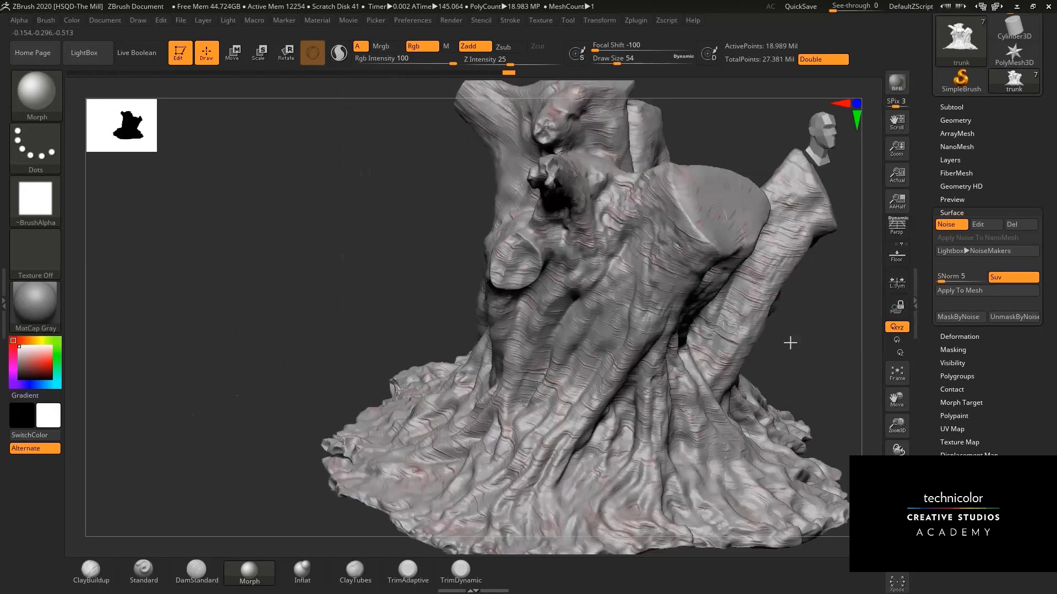
# Switch to the ClayBuildup brush and return the trunk to a straight front view.
pyautogui.click(100, 582)
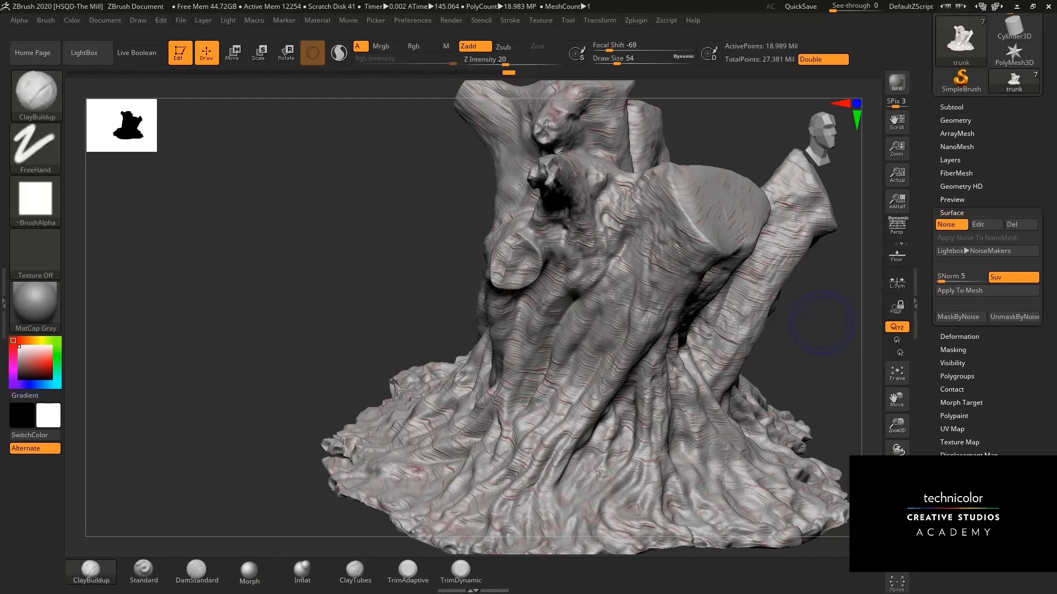
pyautogui.press('shift')
pyautogui.moveTo(809, 322)
pyautogui.mouseDown()
pyautogui.moveTo(491, 354)
pyautogui.moveTo(409, 263)
pyautogui.mouseUp()
pyautogui.keyDown('shift'); pyautogui.moveTo(856, 337); pyautogui.dragTo(844, 345); pyautogui.keyUp('shift')
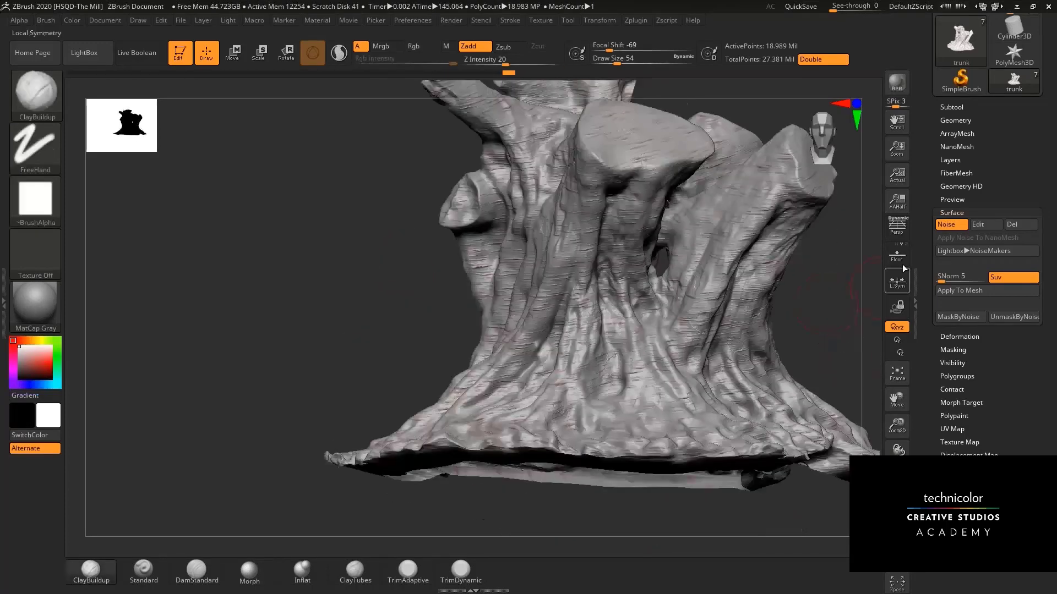
# Reopen the trunk's surface noise settings and change Noise Color1 to near-white.
pyautogui.click(989, 225)
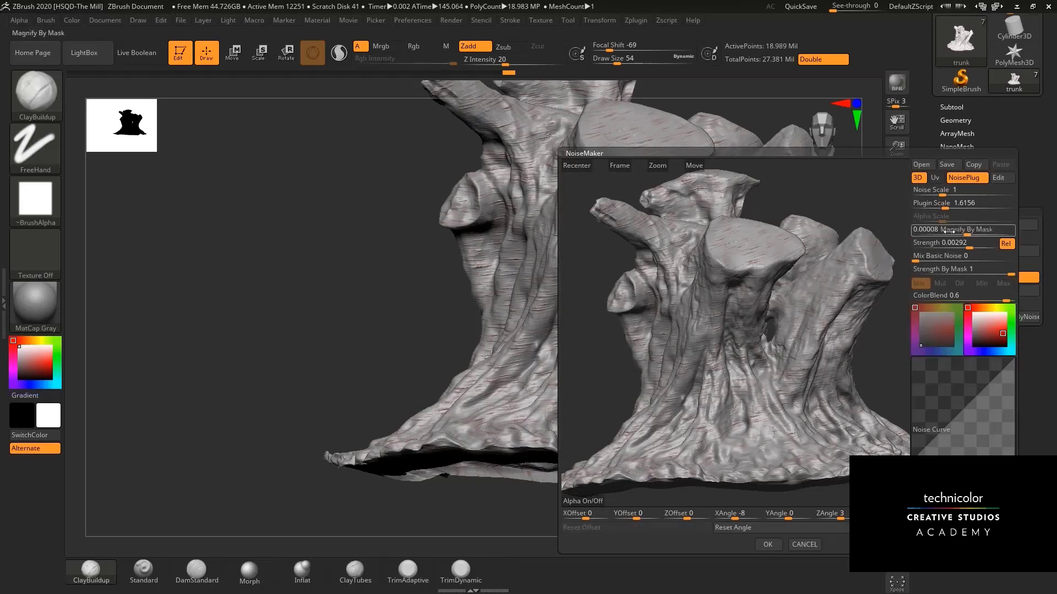
pyautogui.click(989, 320)
pyautogui.click(976, 315)
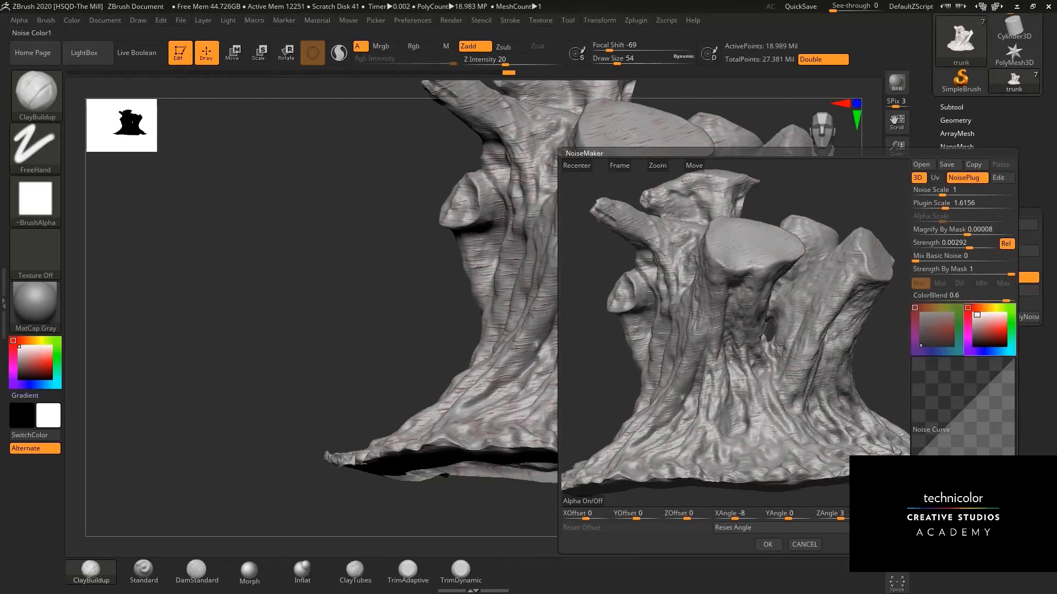
pyautogui.click(964, 244)
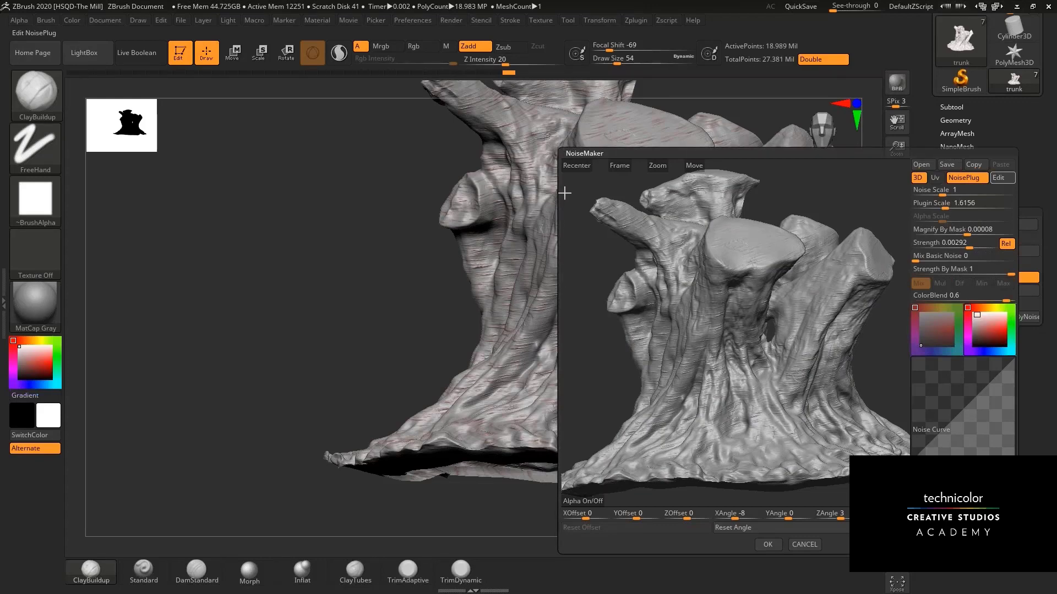
# Rotate the Dents noise pattern to X angle -19 and Z angle -8 and accept the NoiseMaker settings for the trunk.
pyautogui.moveTo(561, 175); pyautogui.dragTo(372, 106)
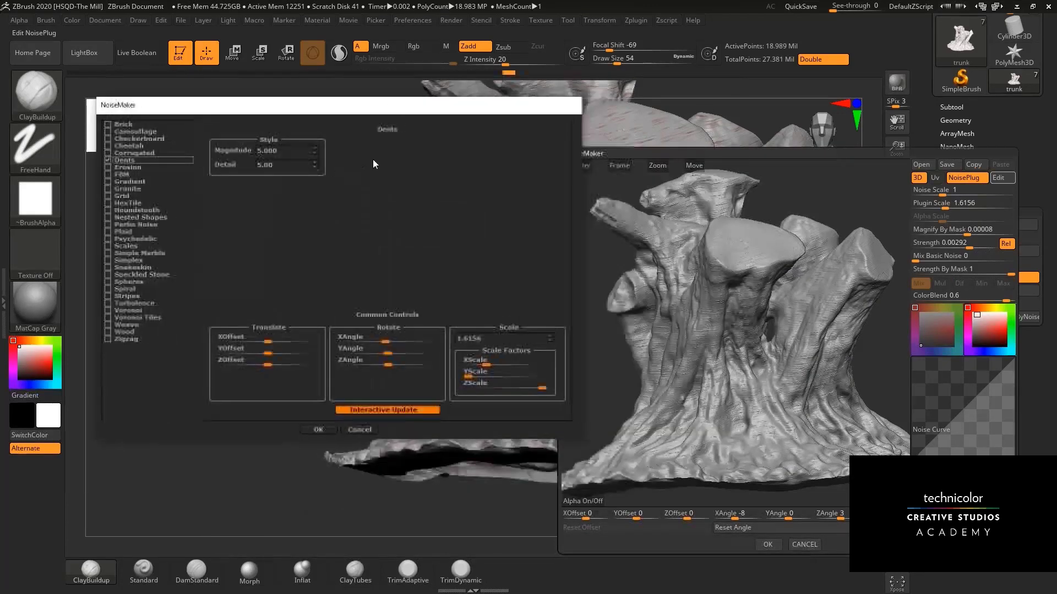
pyautogui.click(389, 341)
pyautogui.moveTo(388, 340); pyautogui.dragTo(383, 340)
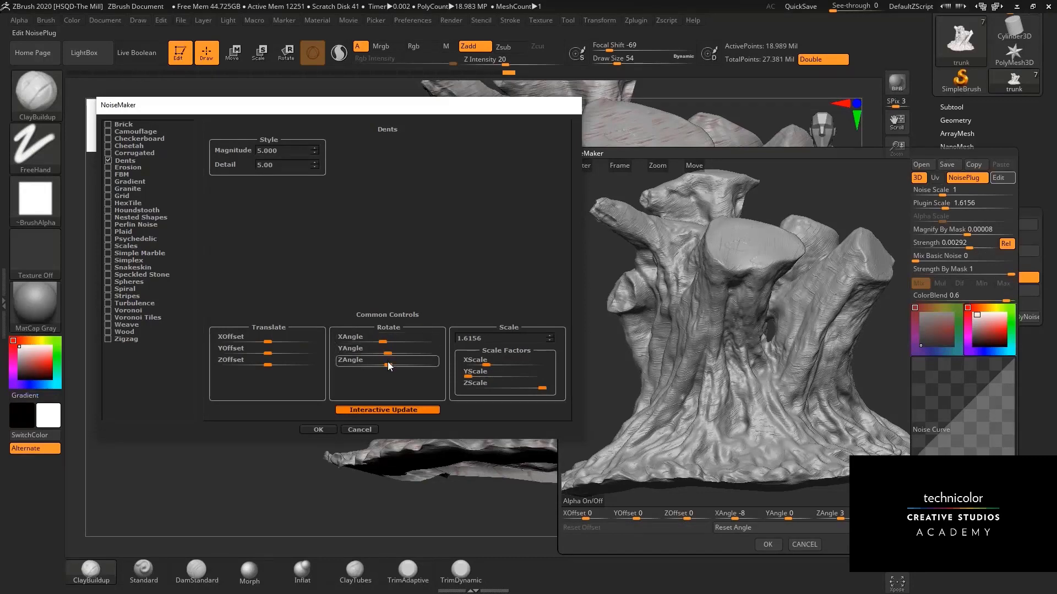
pyautogui.moveTo(390, 363); pyautogui.dragTo(385, 363)
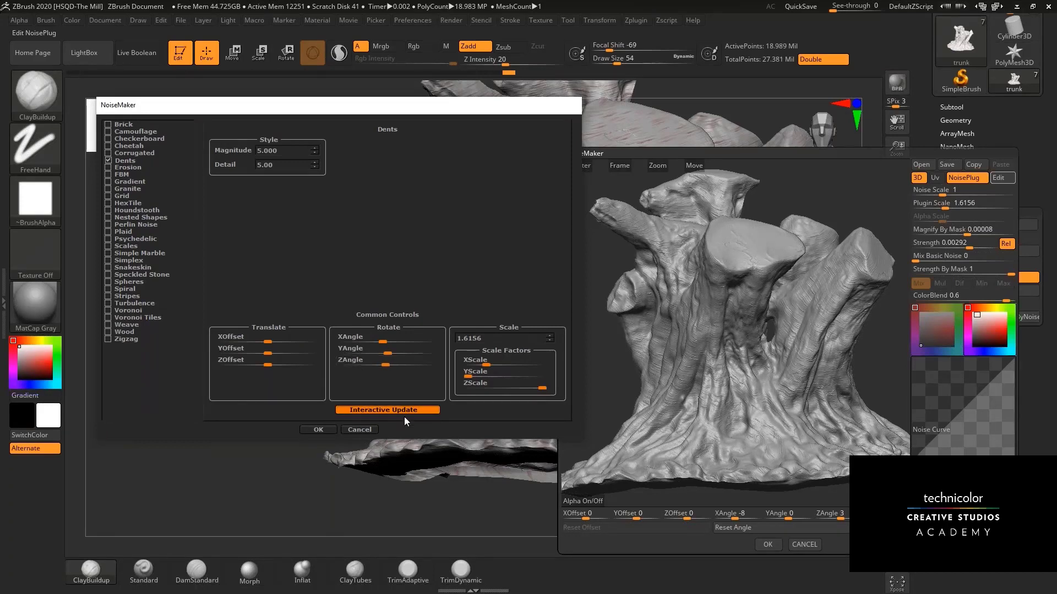
pyautogui.click(330, 429)
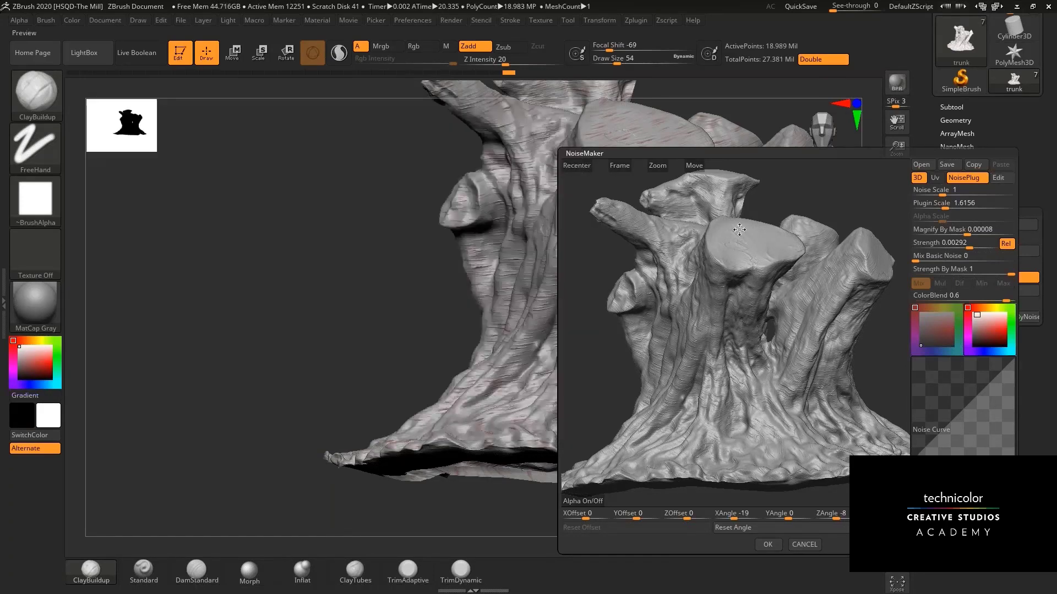
pyautogui.click(768, 544)
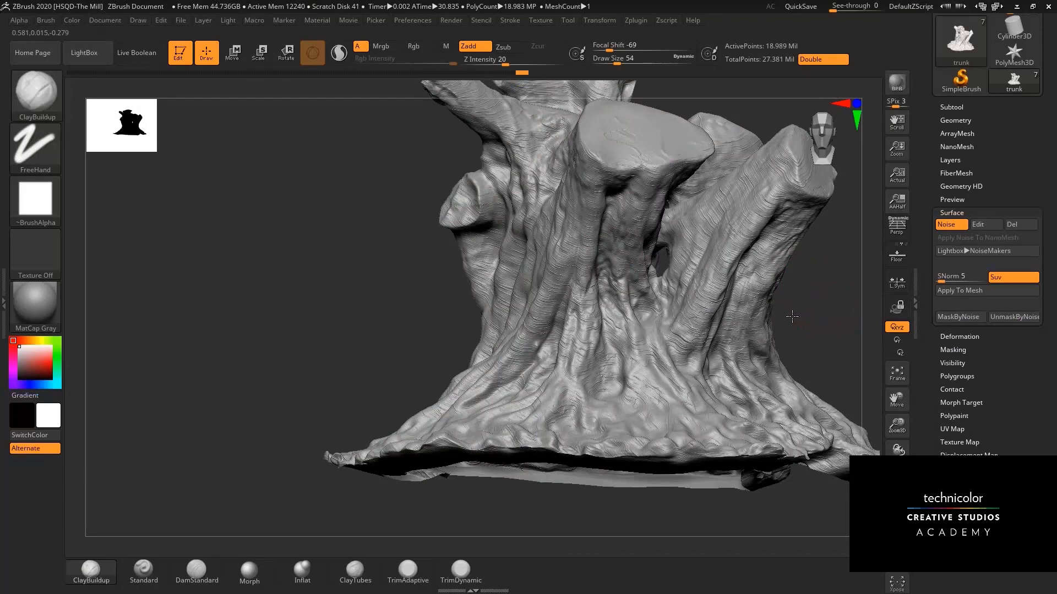
# Apply the surface noise to the trunk mesh and inspect the bark pattern around the roots.
pyautogui.moveTo(370, 298)
pyautogui.keyDown('alt'); pyautogui.mouseDown()
pyautogui.moveTo(354, 314)
pyautogui.moveTo(396, 323)
pyautogui.moveTo(624, 313)
pyautogui.moveTo(639, 325)
pyautogui.mouseUp(); pyautogui.keyUp('alt')
pyautogui.press('shift')
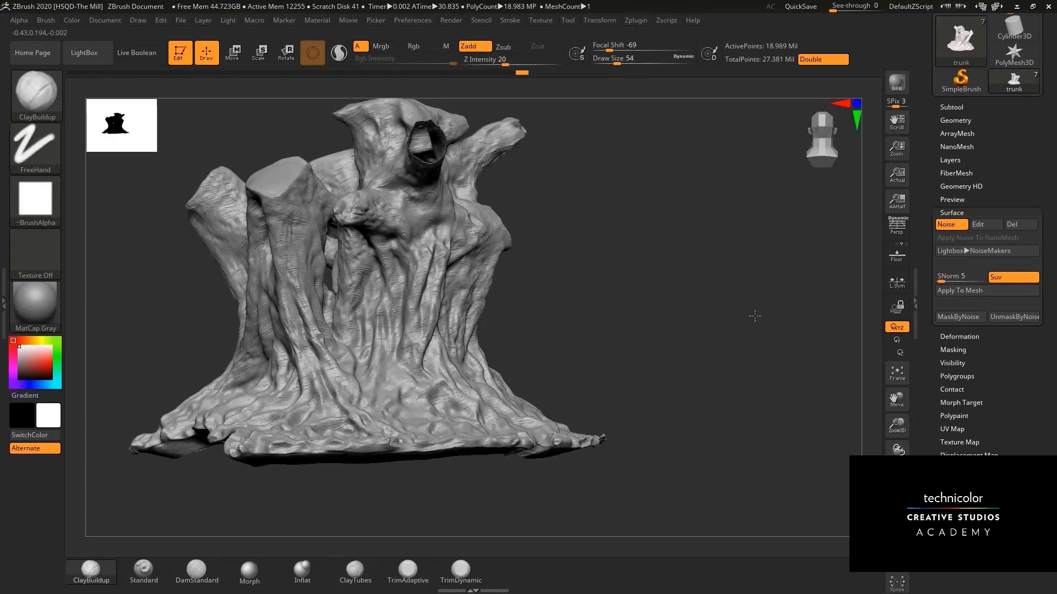
pyautogui.moveTo(744, 308)
pyautogui.keyDown('alt'); pyautogui.mouseDown()
pyautogui.moveTo(704, 290)
pyautogui.moveTo(731, 288)
pyautogui.moveTo(723, 298)
pyautogui.moveTo(718, 285)
pyautogui.mouseUp(); pyautogui.keyUp('alt')
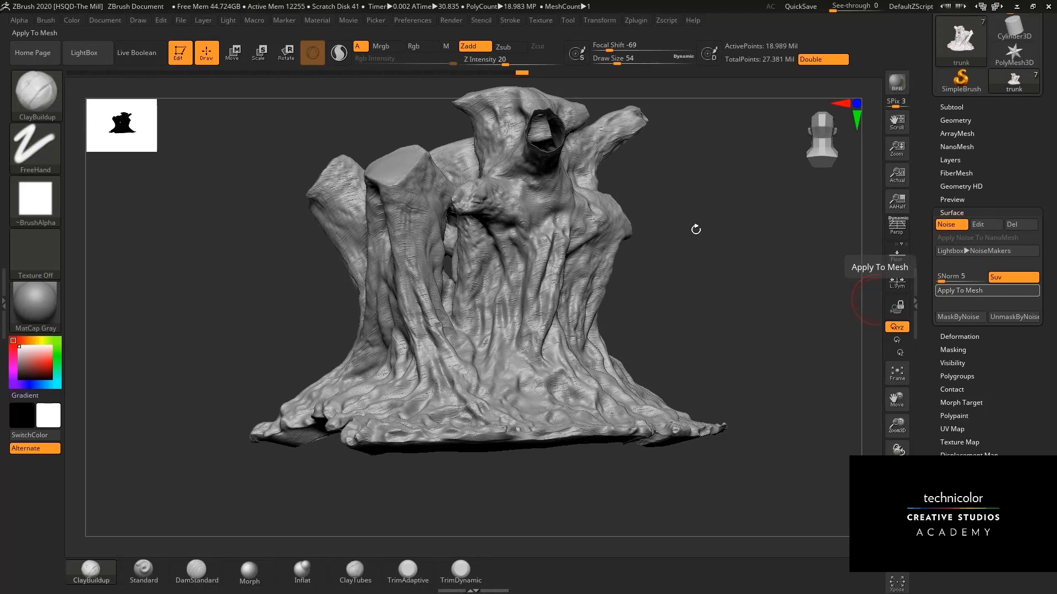
pyautogui.moveTo(706, 297); pyautogui.dragTo(743, 299)
pyautogui.moveTo(897, 427); pyautogui.dragTo(901, 484)
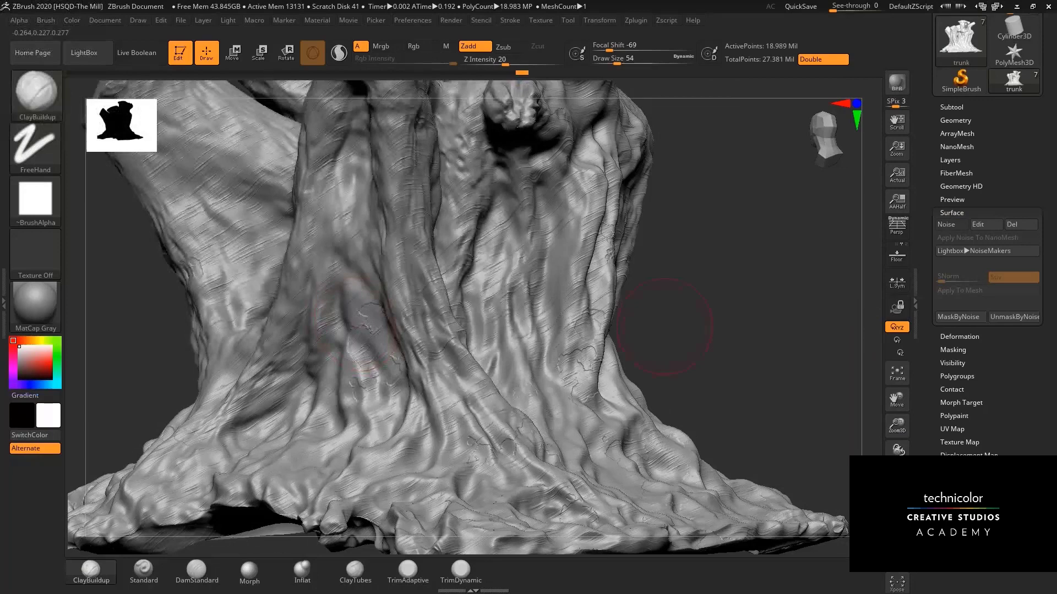
pyautogui.keyDown('alt'); pyautogui.moveTo(661, 326); pyautogui.dragTo(665, 296); pyautogui.keyUp('alt')
# Switch to the Morph brush and turn on recording for the trunk's bark layer.
pyautogui.click(249, 572)
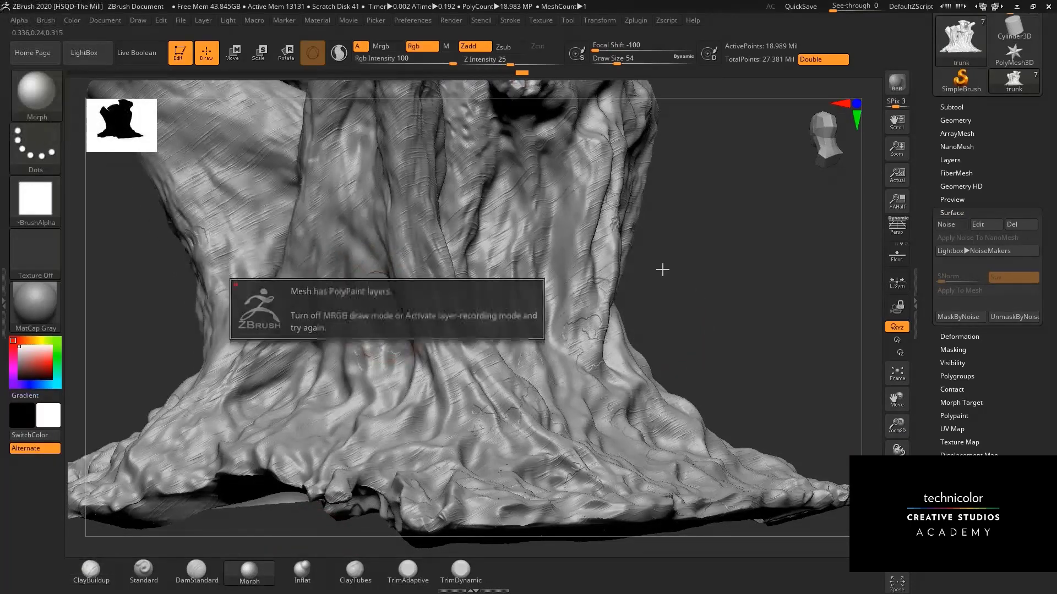
pyautogui.click(950, 107)
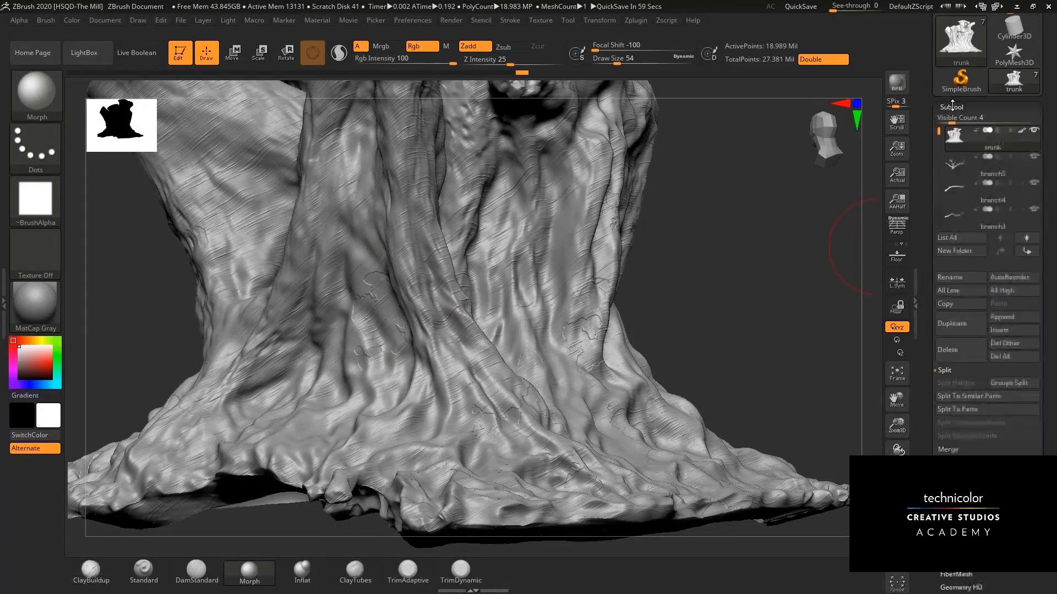
pyautogui.click(951, 107)
pyautogui.click(953, 148)
pyautogui.click(955, 147)
pyautogui.click(950, 159)
pyautogui.moveTo(1027, 213)
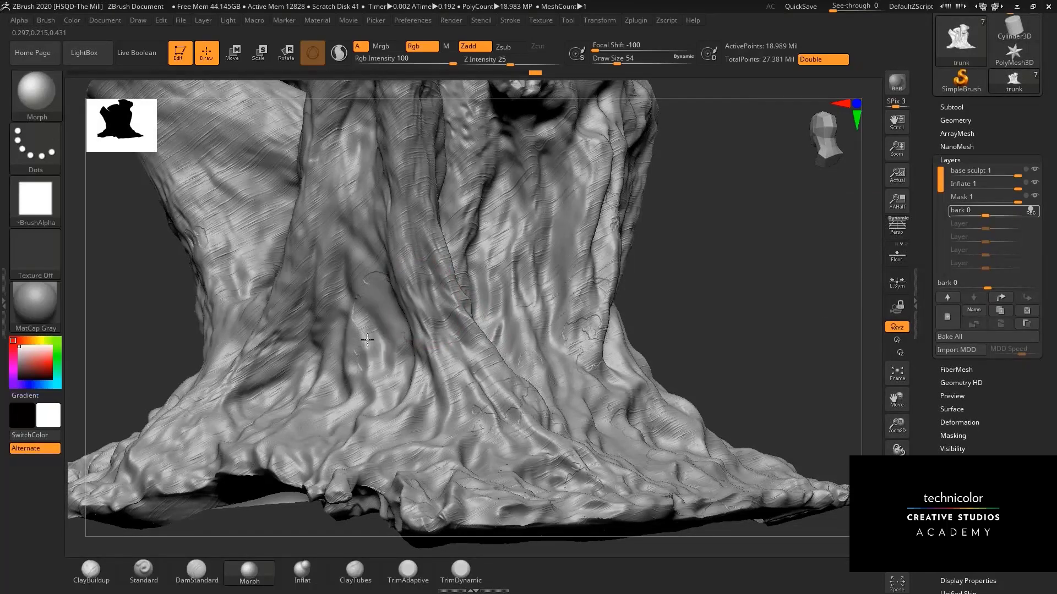
# Brush away patches of the bark noise on the lower trunk and spreading roots with the Morph brush.
pyautogui.moveTo(332, 287); pyautogui.dragTo(337, 237)
pyautogui.moveTo(394, 257); pyautogui.dragTo(437, 326)
pyautogui.moveTo(724, 259); pyautogui.dragTo(674, 256)
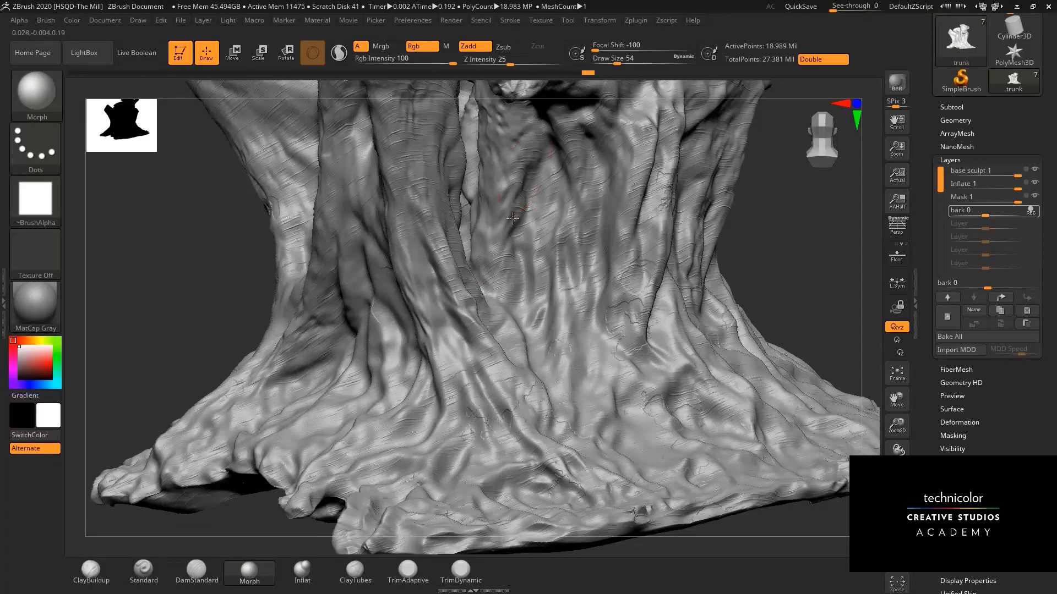
pyautogui.keyDown('alt'); pyautogui.moveTo(755, 228); pyautogui.dragTo(640, 197); pyautogui.keyUp('alt')
pyautogui.moveTo(698, 239); pyautogui.dragTo(667, 247)
pyautogui.moveTo(516, 317); pyautogui.dragTo(507, 330)
pyautogui.moveTo(342, 410); pyautogui.dragTo(404, 372)
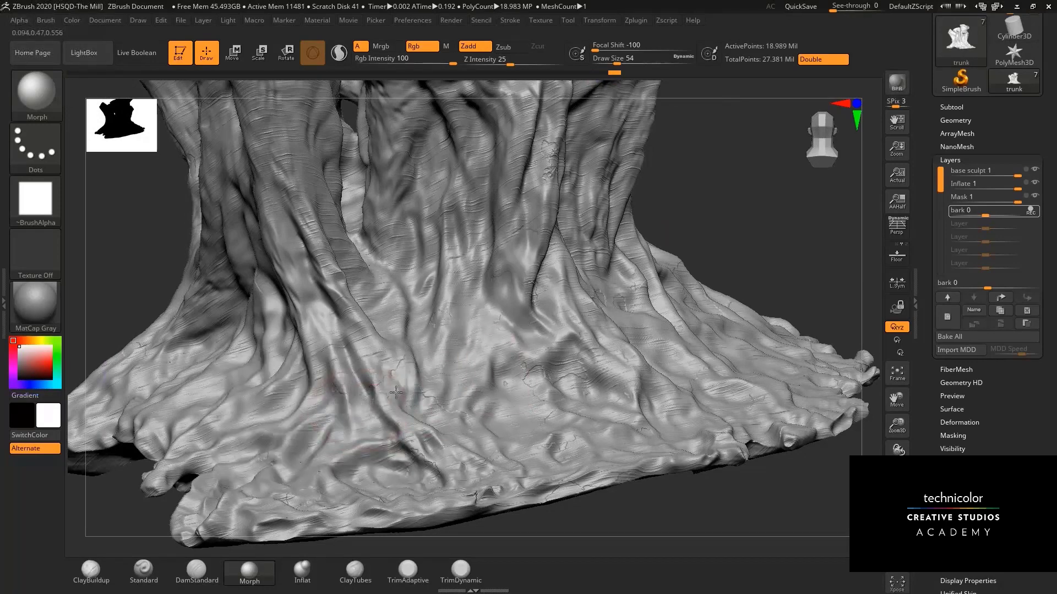
pyautogui.moveTo(535, 382); pyautogui.dragTo(632, 386)
pyautogui.moveTo(597, 354); pyautogui.dragTo(576, 308)
# Remove the noise from the flat cut faces of the upper branches with Morph brush strokes.
pyautogui.moveTo(747, 148)
pyautogui.keyDown('alt'); pyautogui.mouseDown()
pyautogui.moveTo(690, 201)
pyautogui.moveTo(672, 273)
pyautogui.mouseUp(); pyautogui.keyUp('alt')
pyautogui.moveTo(724, 224); pyautogui.dragTo(655, 165)
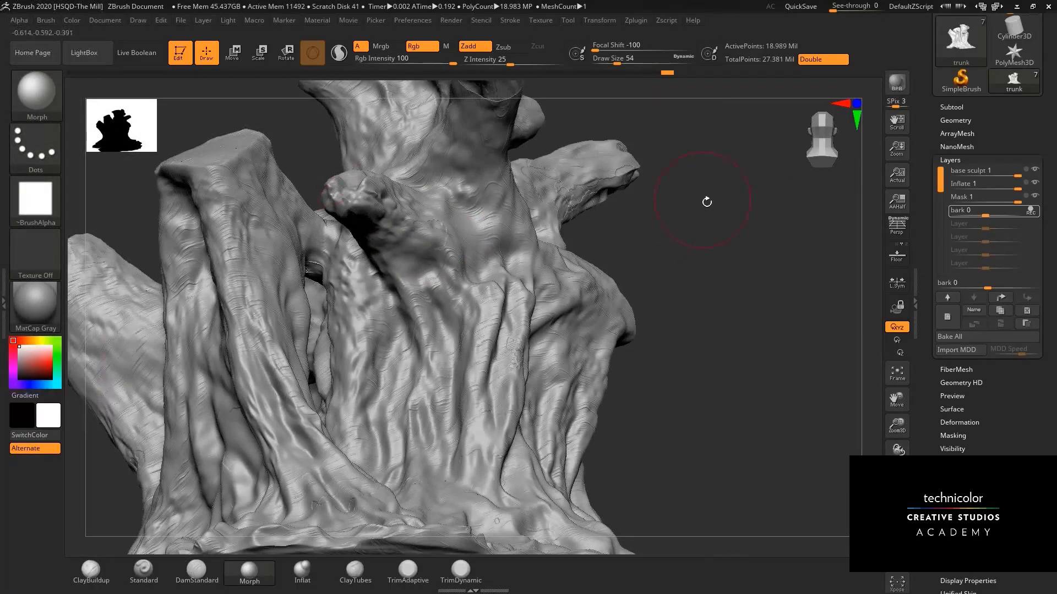
pyautogui.moveTo(706, 202); pyautogui.dragTo(297, 212)
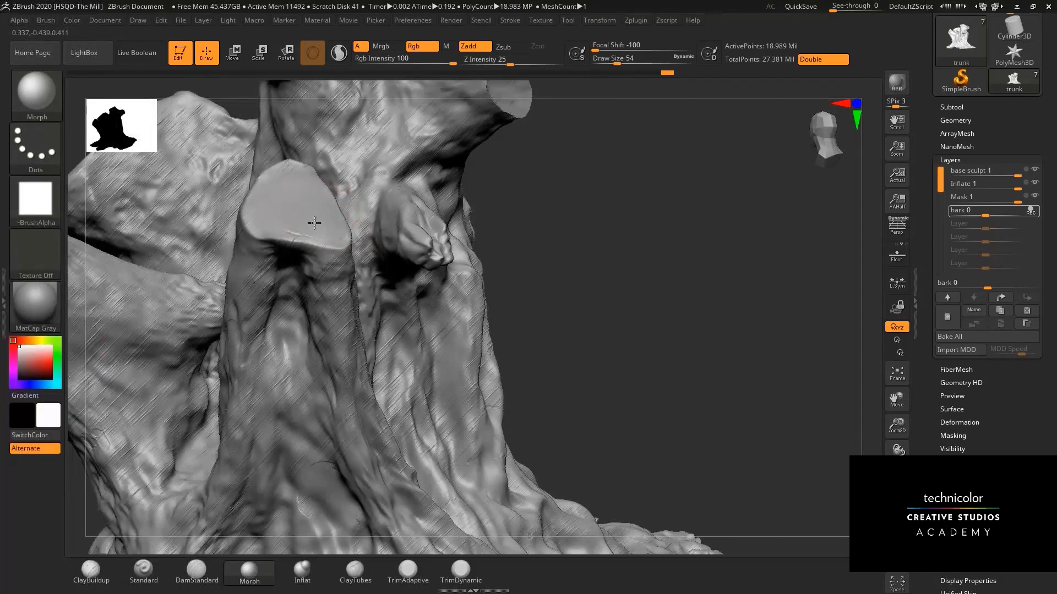
pyautogui.moveTo(611, 275); pyautogui.dragTo(436, 200)
pyautogui.moveTo(413, 259); pyautogui.dragTo(408, 200)
pyautogui.keyDown('alt'); pyautogui.moveTo(645, 85); pyautogui.dragTo(759, 12); pyautogui.keyUp('alt')
pyautogui.moveTo(274, 420)
pyautogui.mouseDown()
pyautogui.moveTo(249, 415)
pyautogui.moveTo(287, 406)
pyautogui.mouseUp()
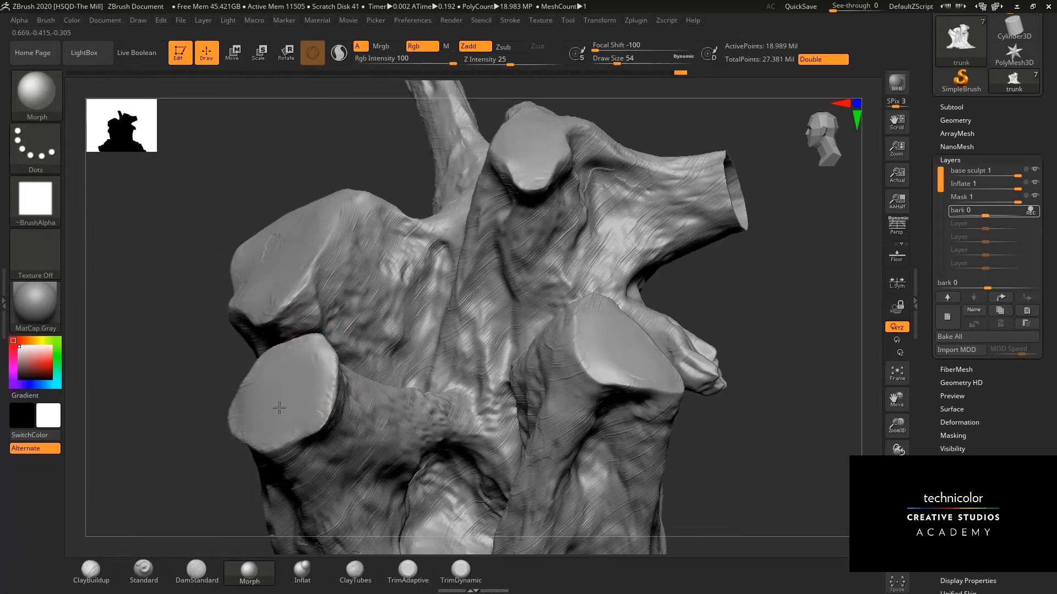
pyautogui.moveTo(205, 335)
pyautogui.mouseDown()
pyautogui.moveTo(217, 337)
pyautogui.moveTo(336, 243)
pyautogui.mouseUp()
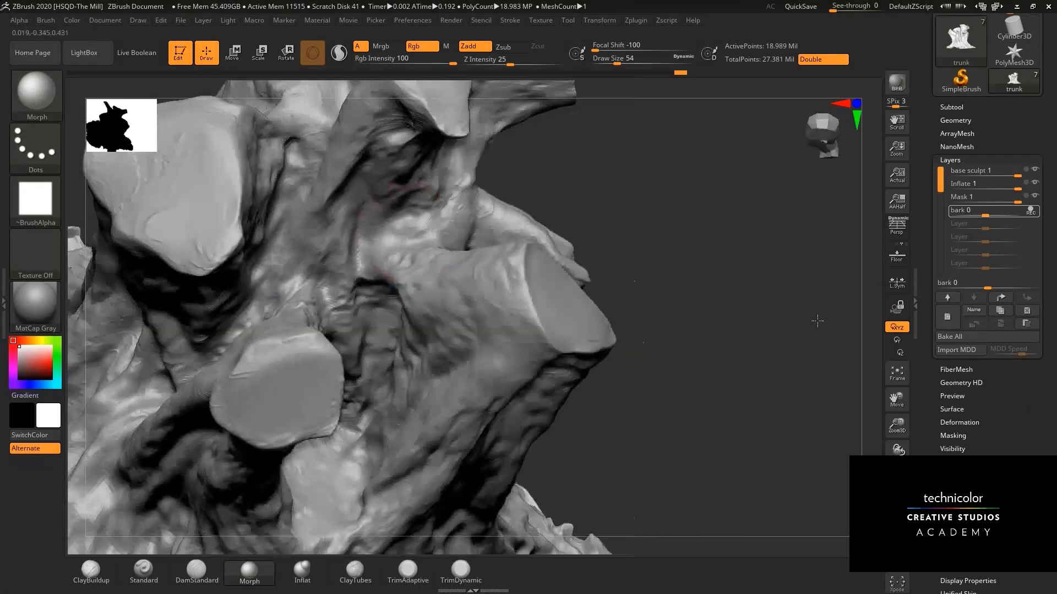
pyautogui.keyDown('alt'); pyautogui.moveTo(816, 323); pyautogui.dragTo(1007, 421); pyautogui.keyUp('alt')
pyautogui.moveTo(411, 250); pyautogui.dragTo(337, 269)
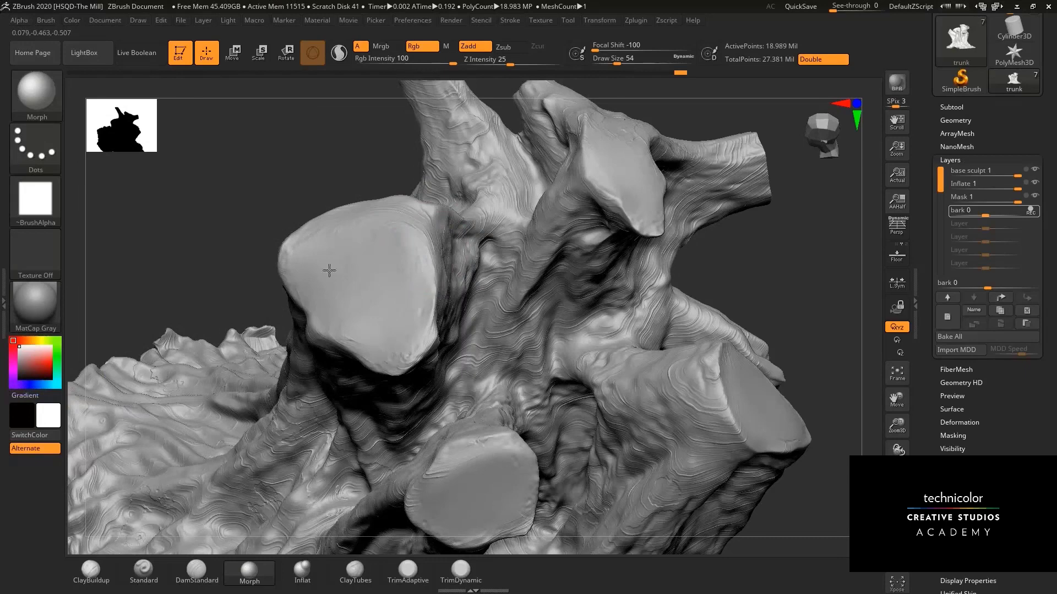
# Break up the noise on the sides of the tall upright branch stumps with the Morph brush.
pyautogui.moveTo(788, 236); pyautogui.dragTo(801, 389)
pyautogui.moveTo(896, 423); pyautogui.dragTo(887, 476)
pyautogui.keyDown('alt'); pyautogui.moveTo(816, 398); pyautogui.dragTo(778, 403); pyautogui.keyUp('alt')
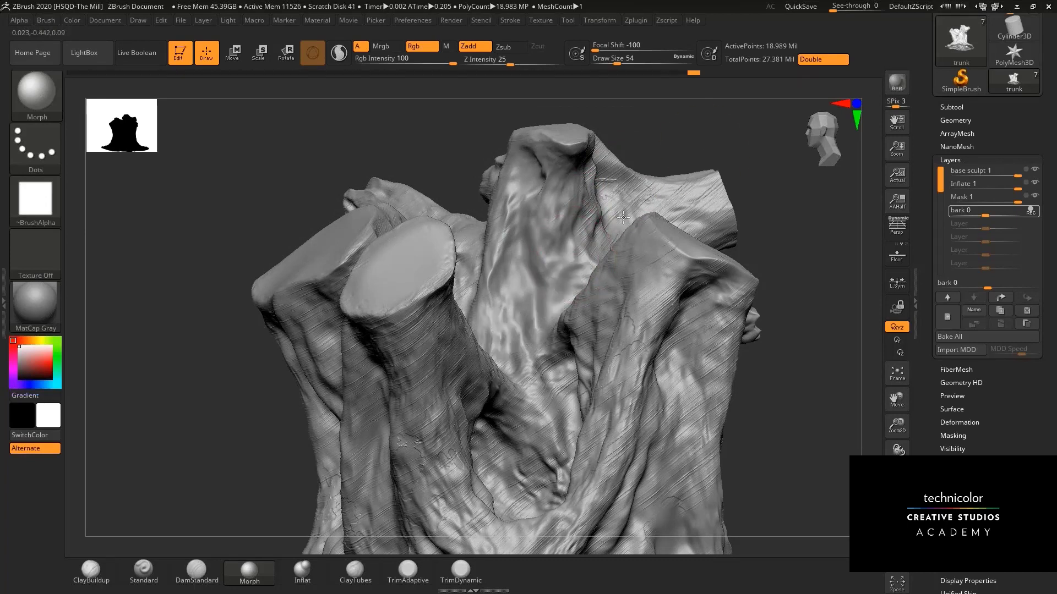
pyautogui.moveTo(512, 310); pyautogui.dragTo(530, 212, button='right')
pyautogui.moveTo(551, 201); pyautogui.dragTo(522, 265)
pyautogui.moveTo(626, 141); pyautogui.dragTo(424, 236, button='right')
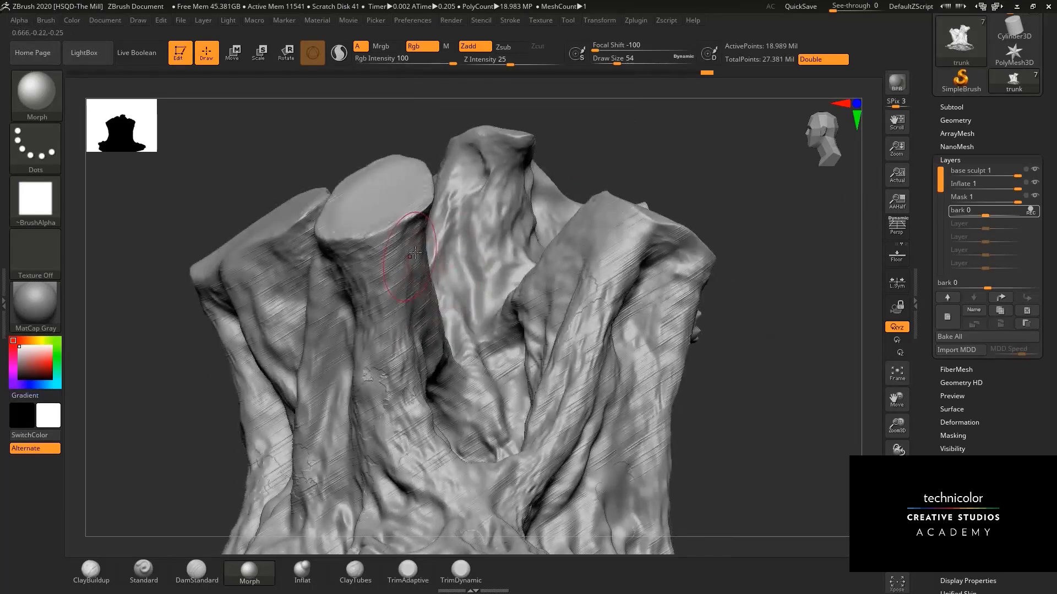
# Undo the last Morph stroke and fade the noise around the slanted cut branch and the trunk below it.
pyautogui.moveTo(409, 317)
pyautogui.mouseDown()
pyautogui.moveTo(398, 406)
pyautogui.moveTo(441, 460)
pyautogui.moveTo(319, 496)
pyautogui.moveTo(343, 314)
pyautogui.mouseUp()
pyautogui.moveTo(269, 314); pyautogui.dragTo(291, 240)
pyautogui.press('ctrl')
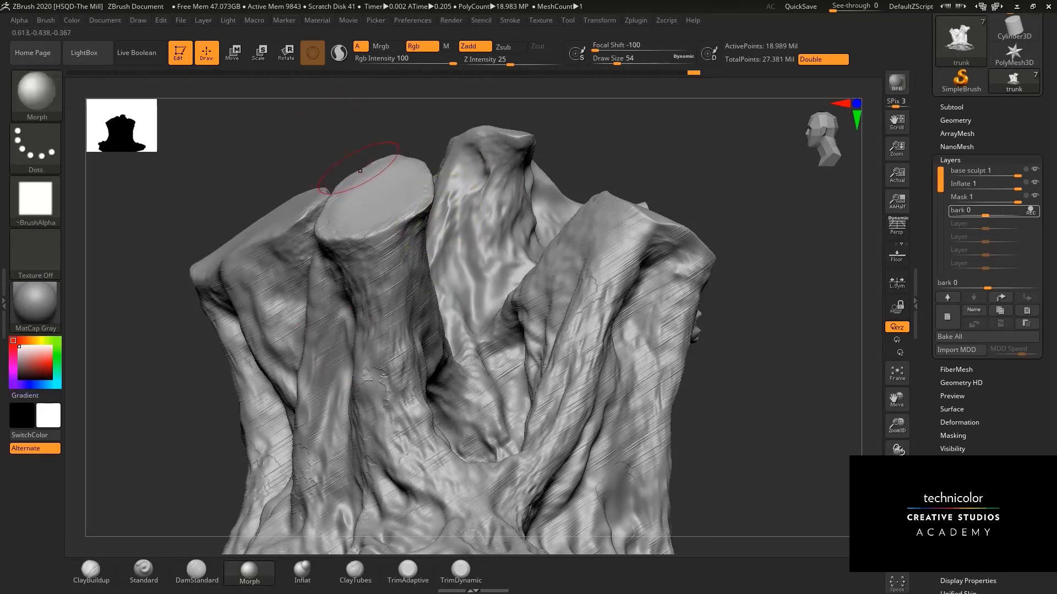
pyautogui.moveTo(372, 149); pyautogui.dragTo(391, 149)
pyautogui.moveTo(293, 263)
pyautogui.mouseDown()
pyautogui.moveTo(256, 483)
pyautogui.moveTo(250, 456)
pyautogui.mouseUp()
pyautogui.moveTo(334, 441); pyautogui.dragTo(339, 336)
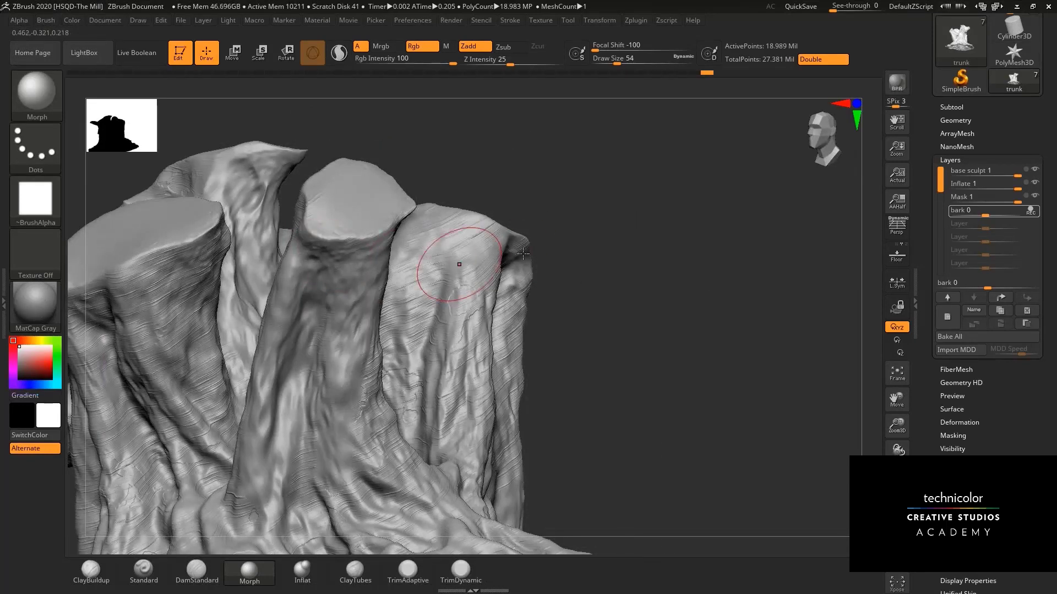
# Fade the noise on the hollow side branch and the surrounding upper branches with the Morph brush.
pyautogui.moveTo(601, 243); pyautogui.dragTo(381, 373)
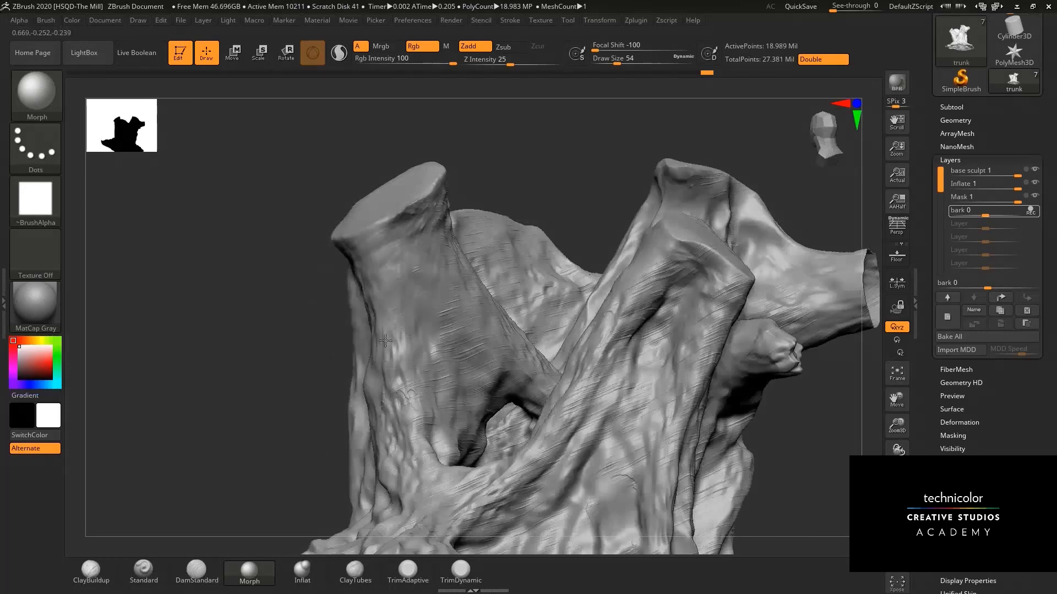
pyautogui.moveTo(571, 159); pyautogui.dragTo(512, 104)
pyautogui.moveTo(538, 321)
pyautogui.mouseDown()
pyautogui.moveTo(456, 362)
pyautogui.moveTo(580, 276)
pyautogui.moveTo(543, 406)
pyautogui.mouseUp()
pyautogui.moveTo(589, 240)
pyautogui.mouseDown()
pyautogui.moveTo(583, 232)
pyautogui.moveTo(658, 261)
pyautogui.moveTo(698, 319)
pyautogui.moveTo(702, 311)
pyautogui.moveTo(476, 291)
pyautogui.moveTo(550, 354)
pyautogui.mouseUp()
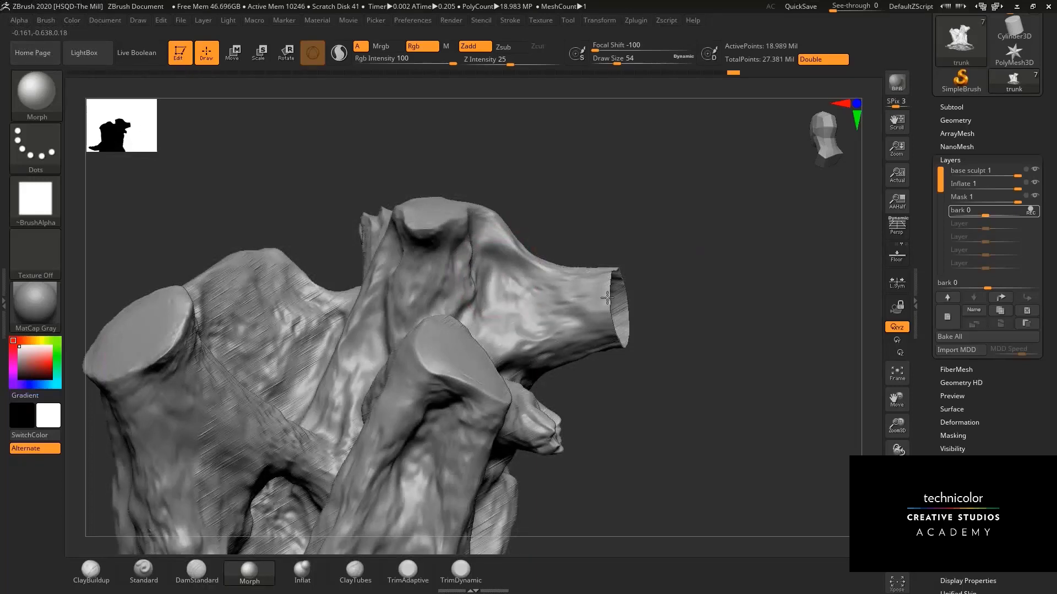
pyautogui.moveTo(642, 233); pyautogui.dragTo(495, 350)
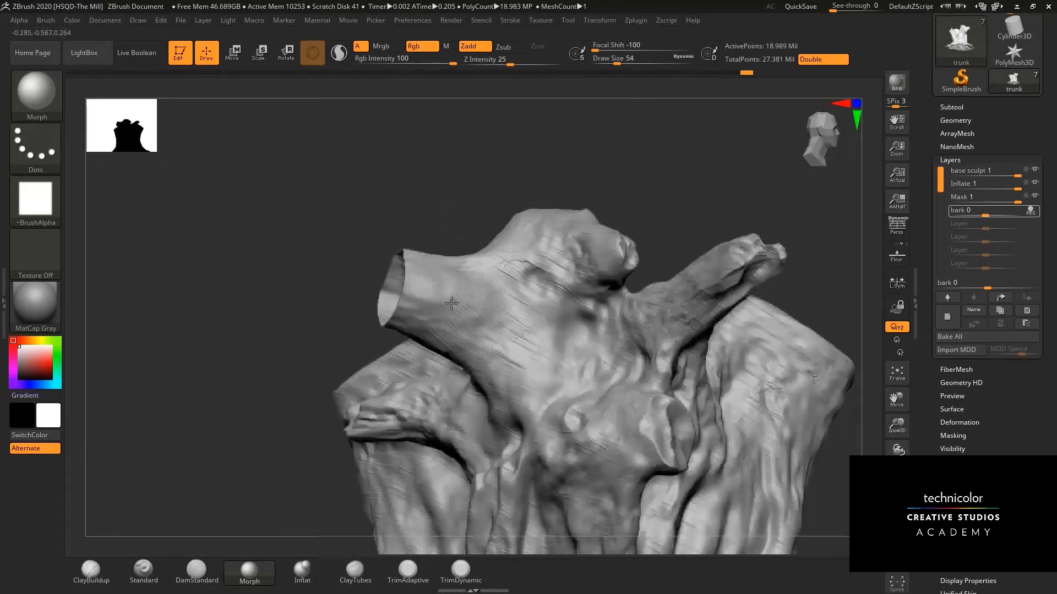
pyautogui.moveTo(524, 312)
pyautogui.mouseDown()
pyautogui.moveTo(531, 267)
pyautogui.moveTo(576, 311)
pyautogui.moveTo(505, 408)
pyautogui.mouseUp()
pyautogui.moveTo(333, 297); pyautogui.dragTo(897, 231)
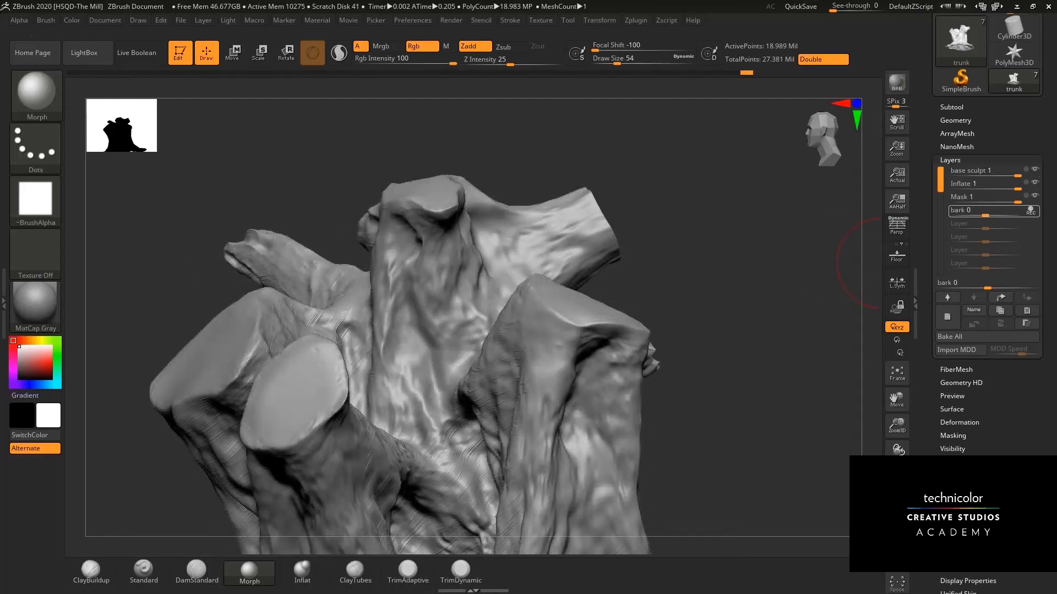
# Turn the trunk's surface noise back on and set its X angle to 39 in NoiseMaker.
pyautogui.click(947, 159)
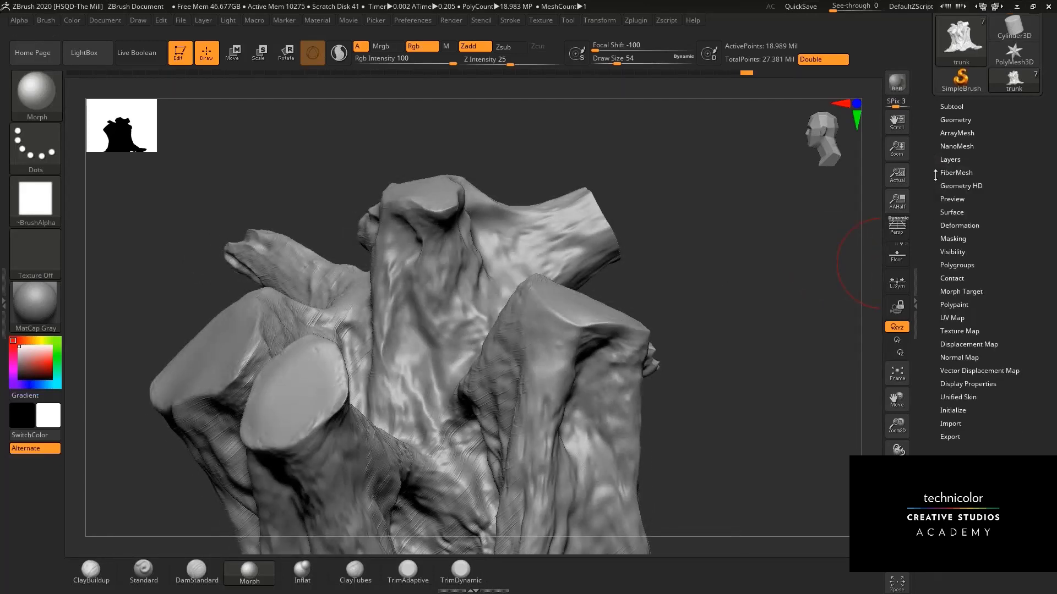
pyautogui.click(955, 212)
pyautogui.click(951, 222)
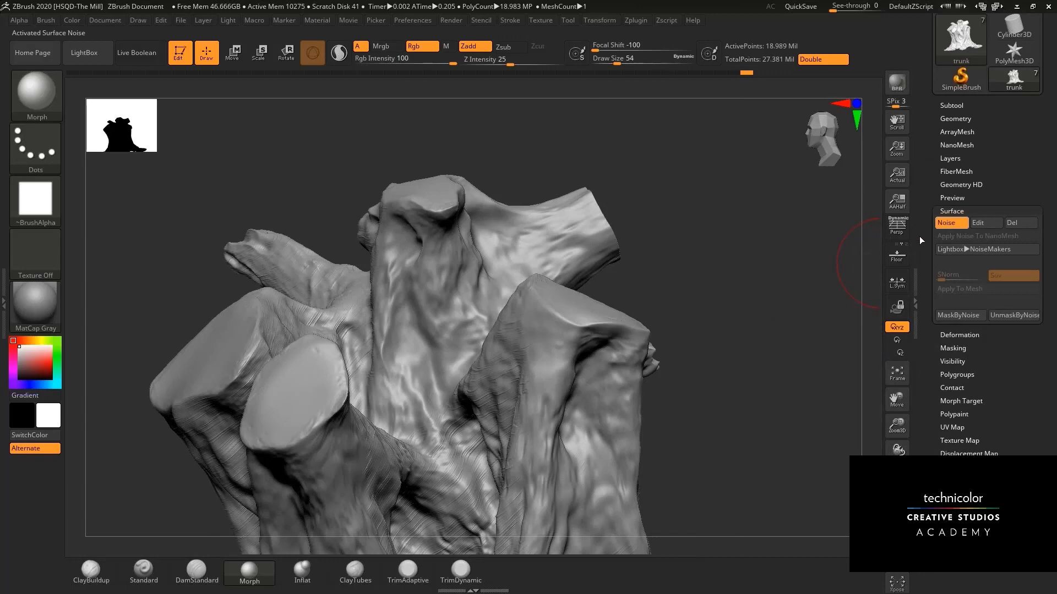
pyautogui.click(984, 224)
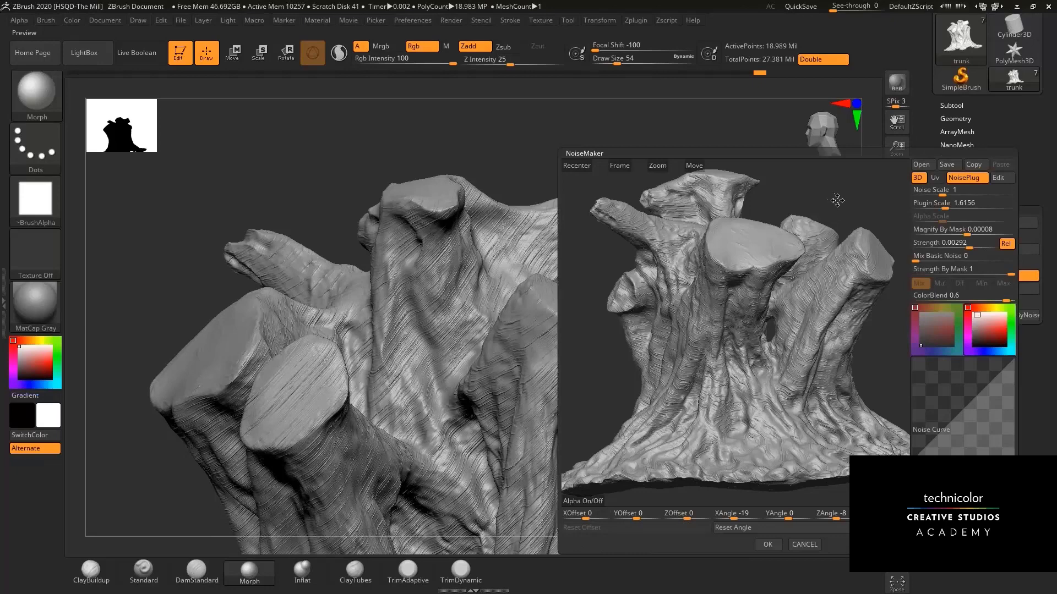
pyautogui.moveTo(837, 198); pyautogui.dragTo(748, 337)
pyautogui.moveTo(734, 516); pyautogui.dragTo(742, 515)
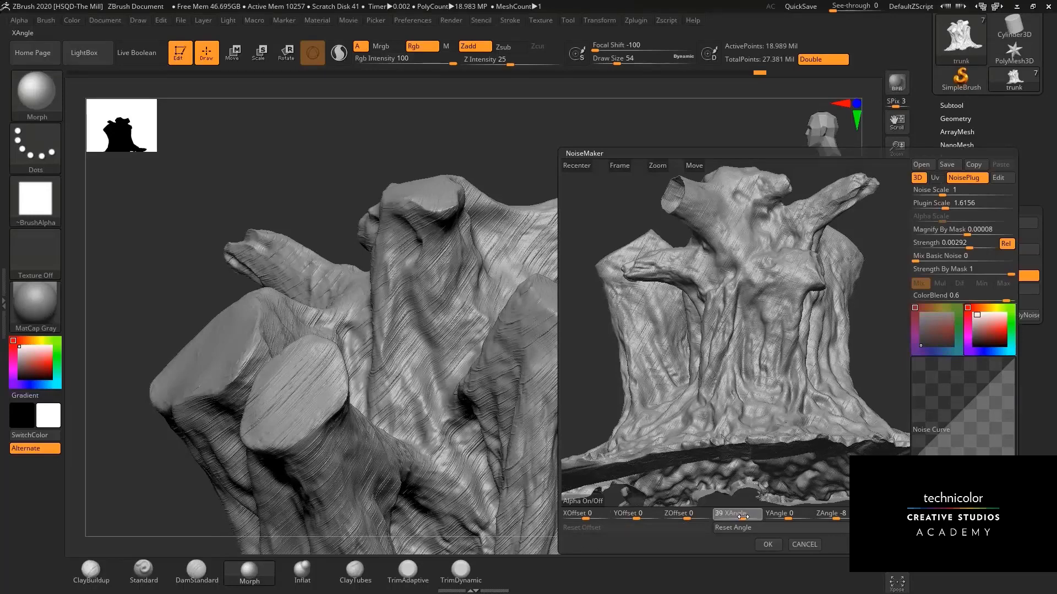
pyautogui.moveTo(743, 517); pyautogui.dragTo(743, 516)
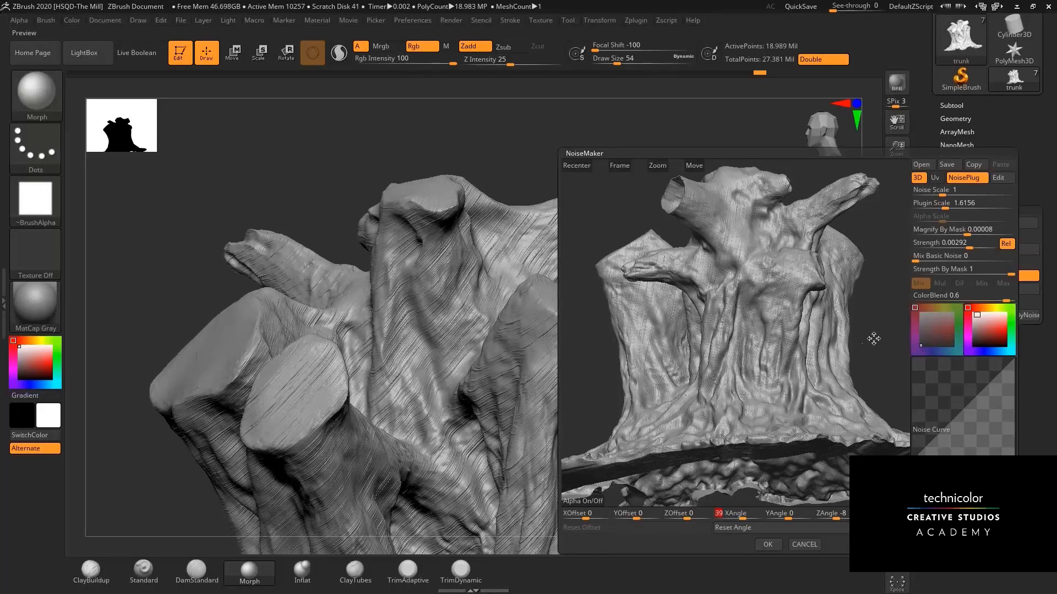
# Set the noise strength to 0.00357 and check the vertical grain in the NoiseMaker preview.
pyautogui.moveTo(855, 339); pyautogui.dragTo(861, 224)
pyautogui.moveTo(878, 307); pyautogui.dragTo(875, 383)
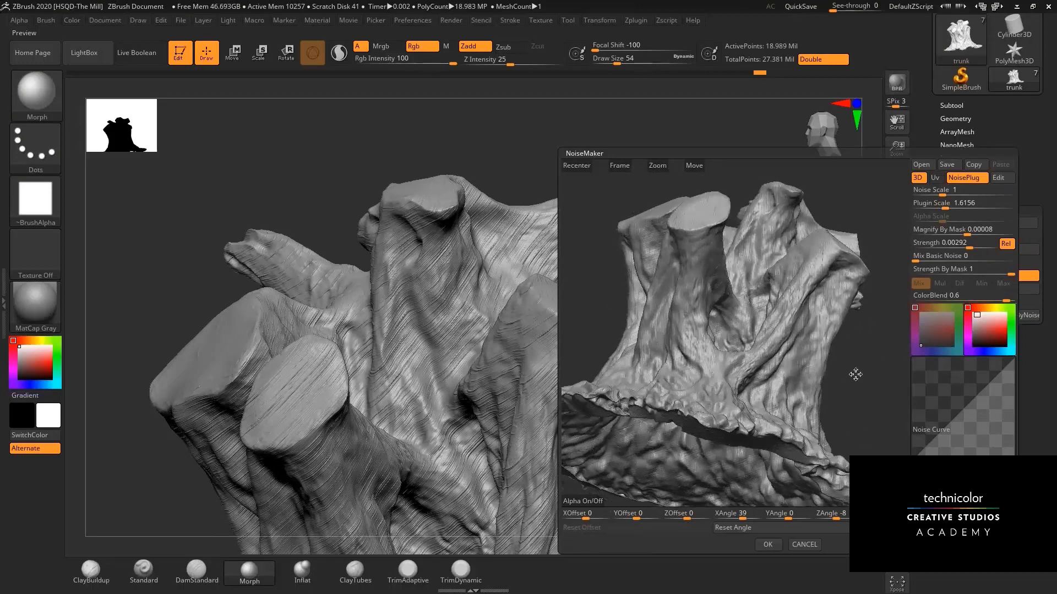
pyautogui.moveTo(961, 248); pyautogui.dragTo(970, 247)
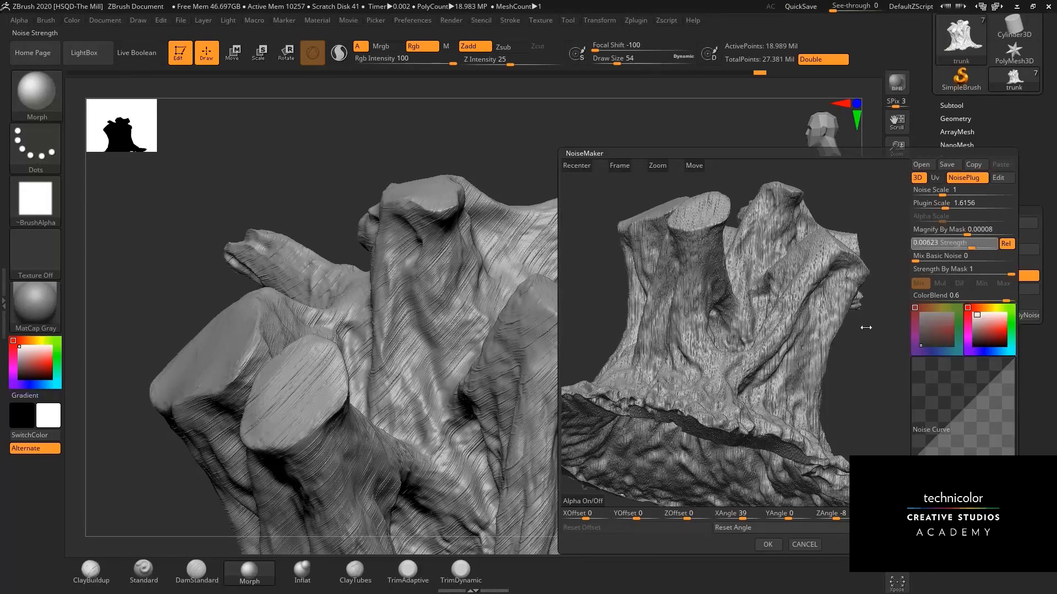
pyautogui.moveTo(852, 389); pyautogui.dragTo(865, 369)
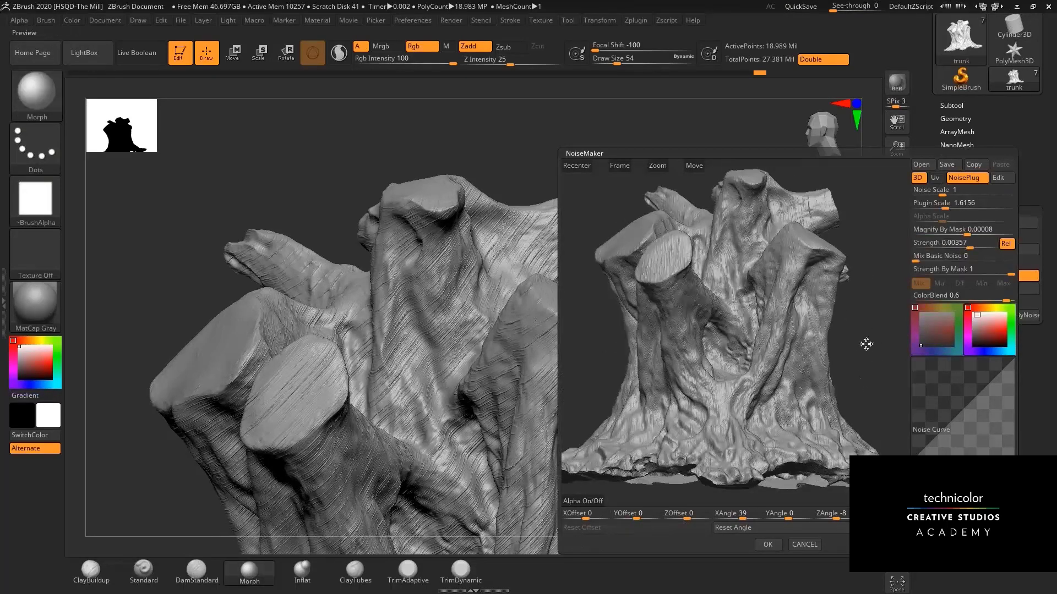
pyautogui.moveTo(655, 167); pyautogui.dragTo(656, 196)
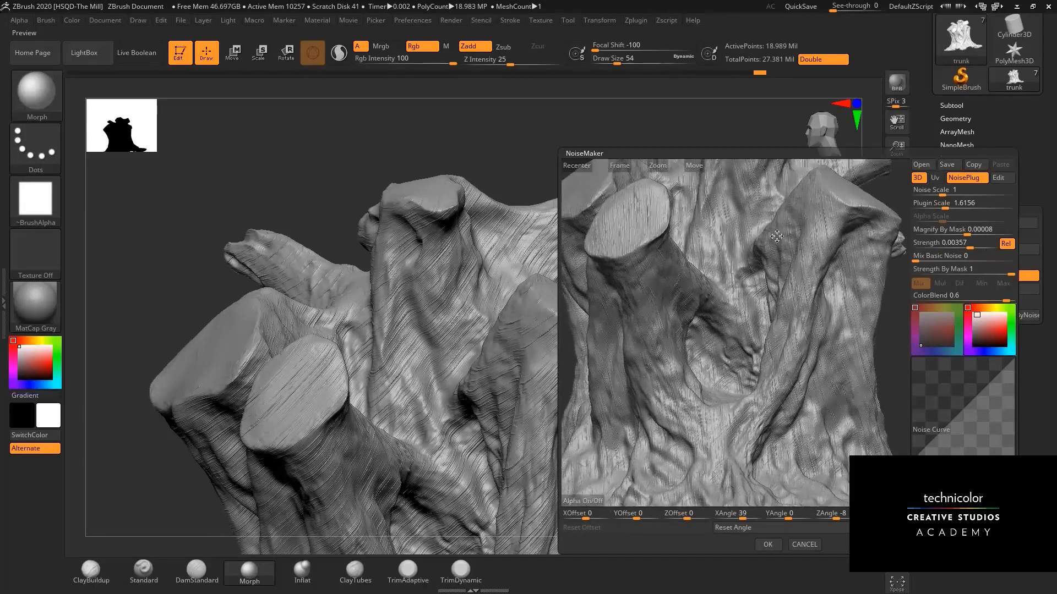
# Set the noise Plugin Scale to 0.02556 in NoiseMaker.
pyautogui.click(960, 222)
pyautogui.moveTo(943, 206)
pyautogui.mouseDown()
pyautogui.moveTo(975, 205)
pyautogui.moveTo(946, 205)
pyautogui.mouseUp()
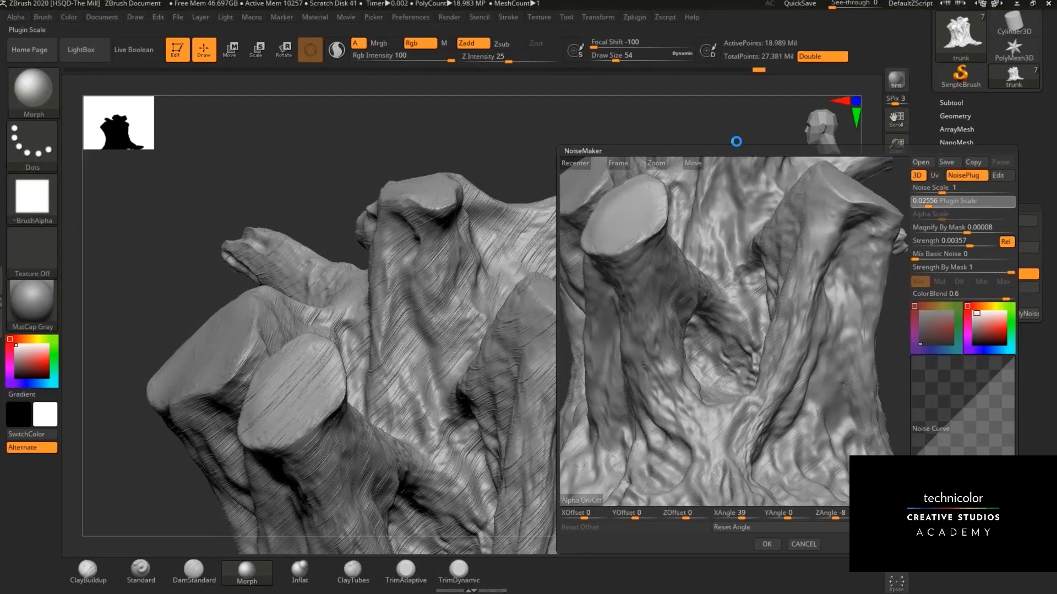
# Switch to the training folder, open tree render C and view its bark detail alongside render C (1).
pyautogui.hotkey('alt', 'Tab')
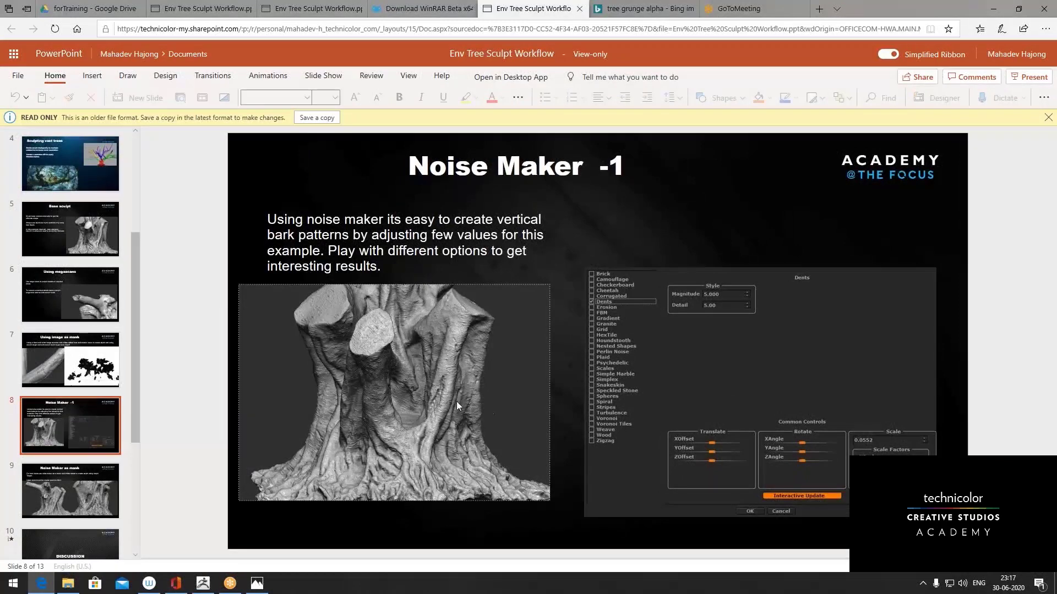
pyautogui.click(75, 589)
pyautogui.doubleClick(422, 97)
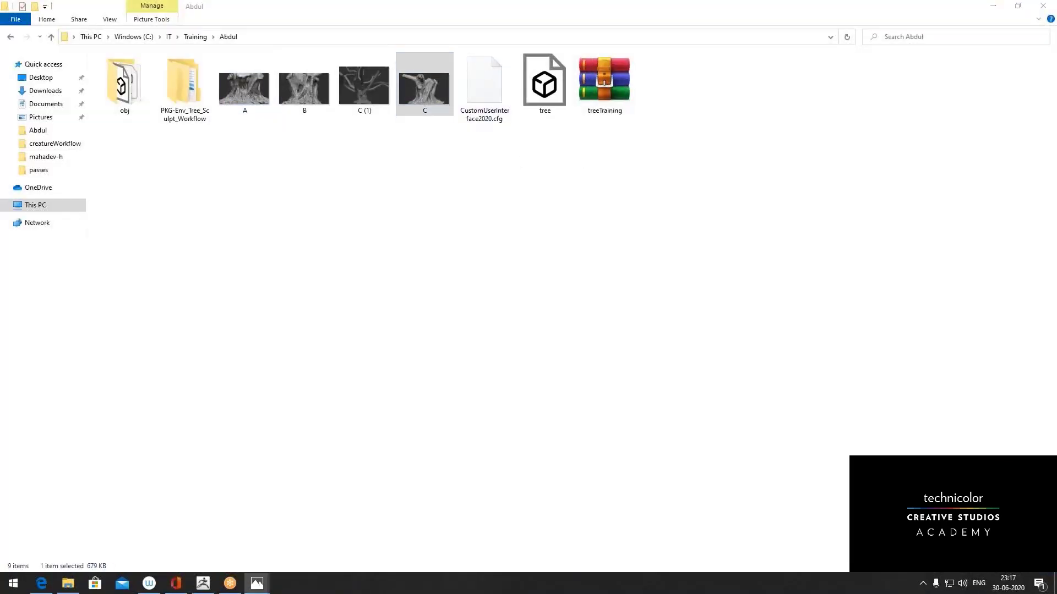
pyautogui.press('Left')
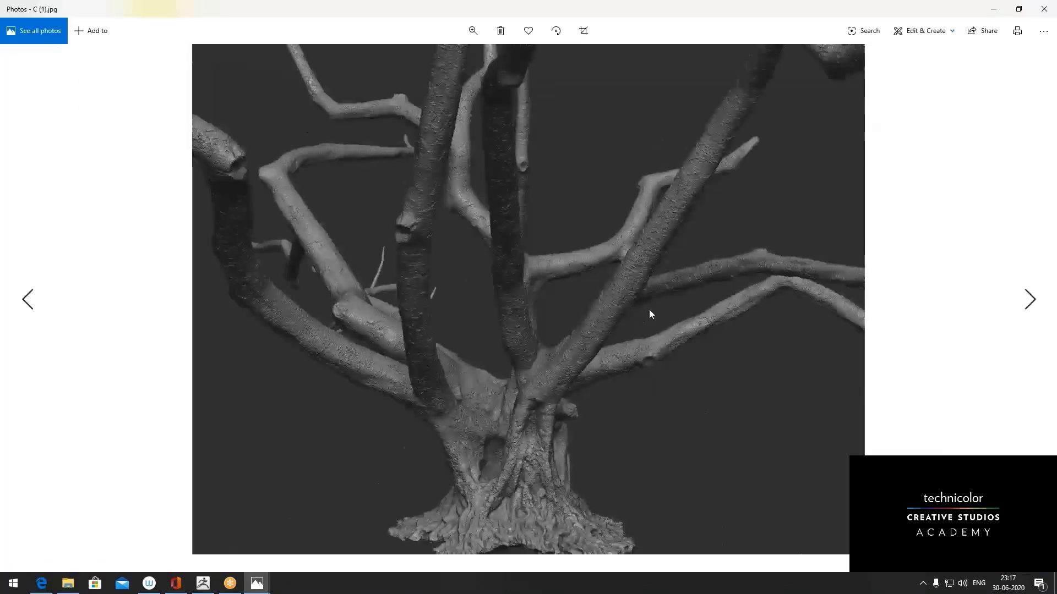
pyautogui.press('Right')
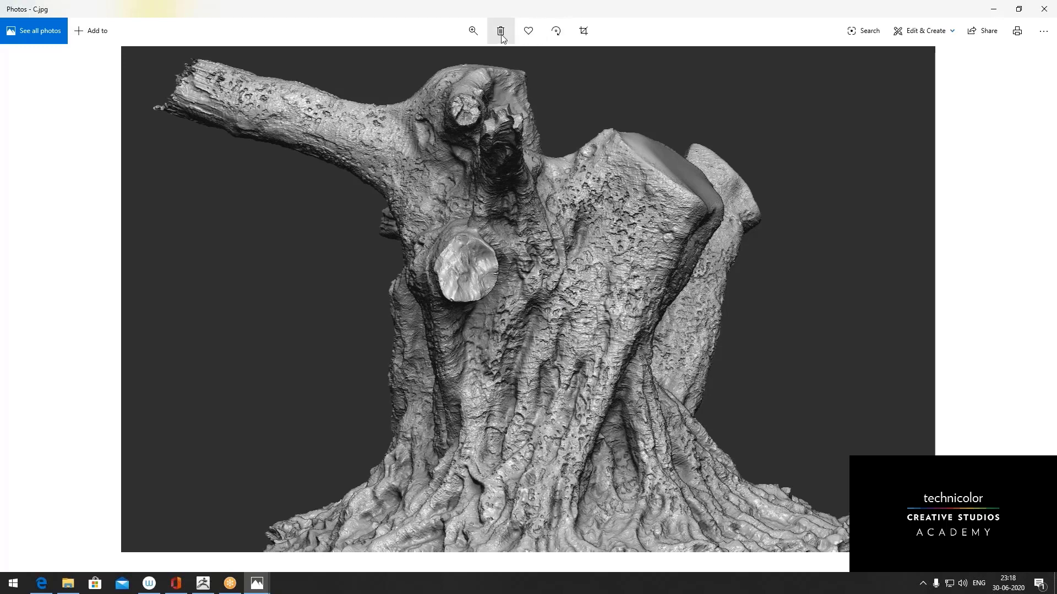
# Compare the bark detail on the trunk, roots and branches across the tree renders A, B, C and C (1).
pyautogui.press('Right')
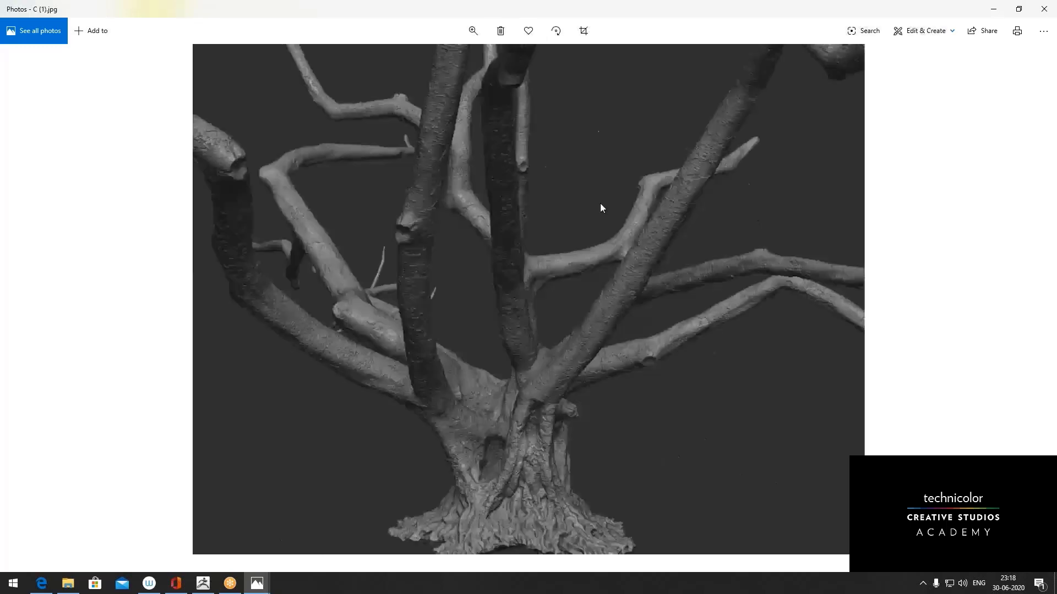
pyautogui.press('Right')
pyautogui.press('Left')
pyautogui.press('Right')
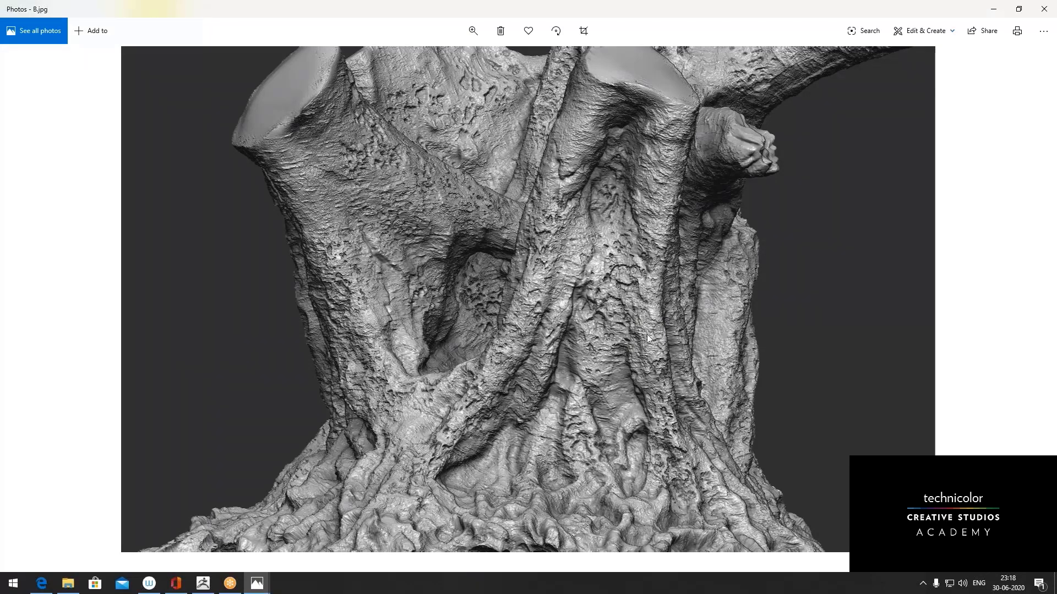
pyautogui.press('Right')
pyautogui.press('Left')
pyautogui.press('Left')
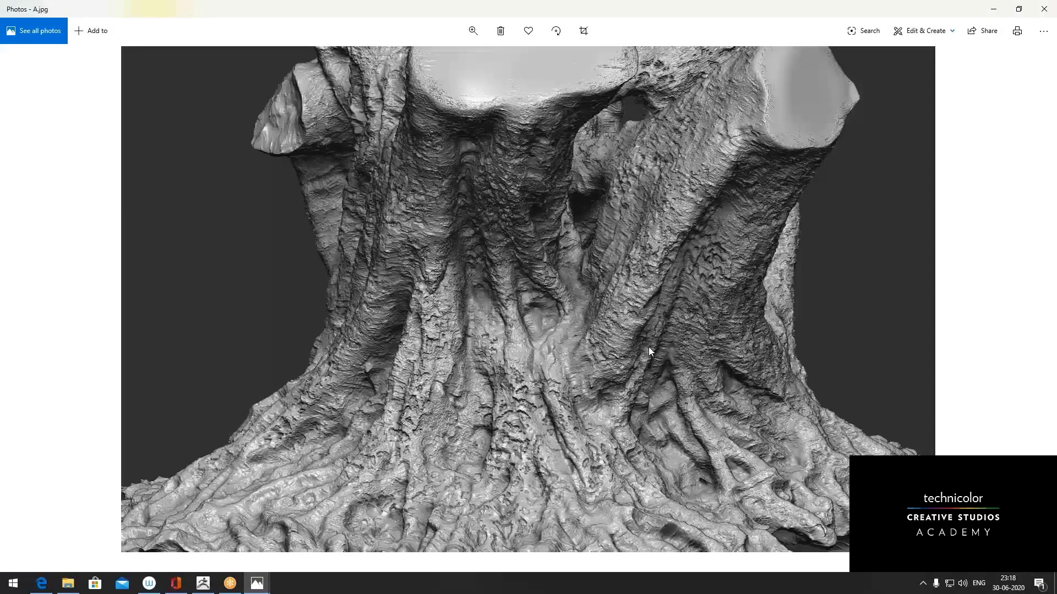
pyautogui.press('Right')
pyautogui.press('Right')
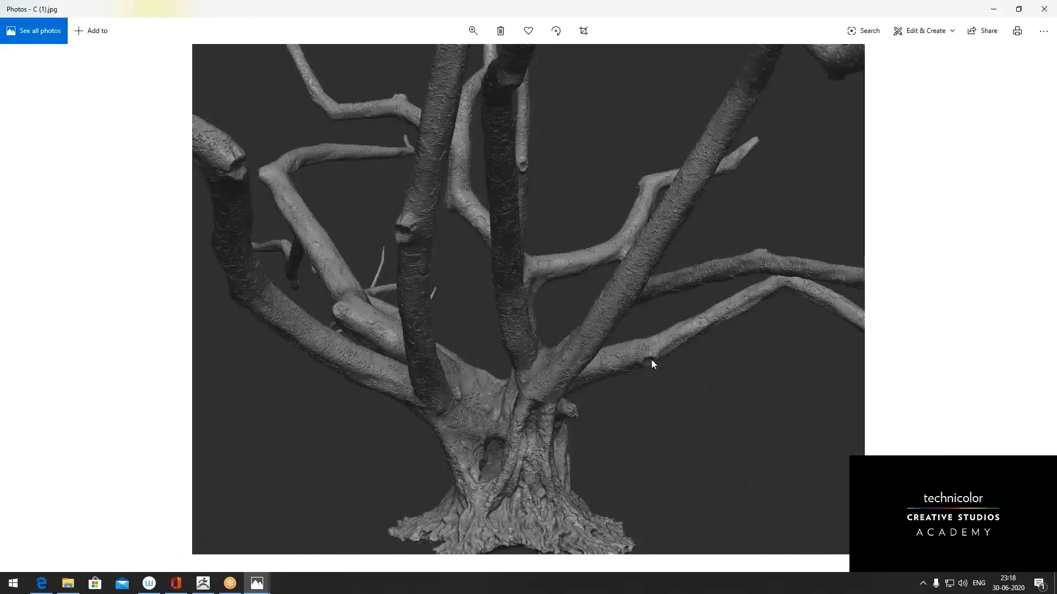
pyautogui.press('Right')
pyautogui.press('Left')
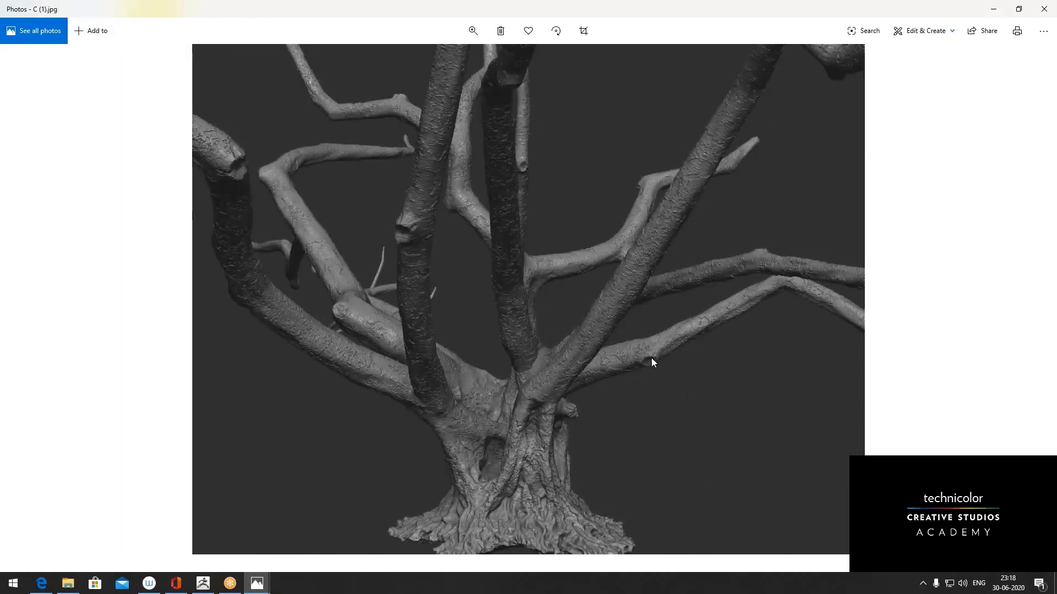
pyautogui.press('Left')
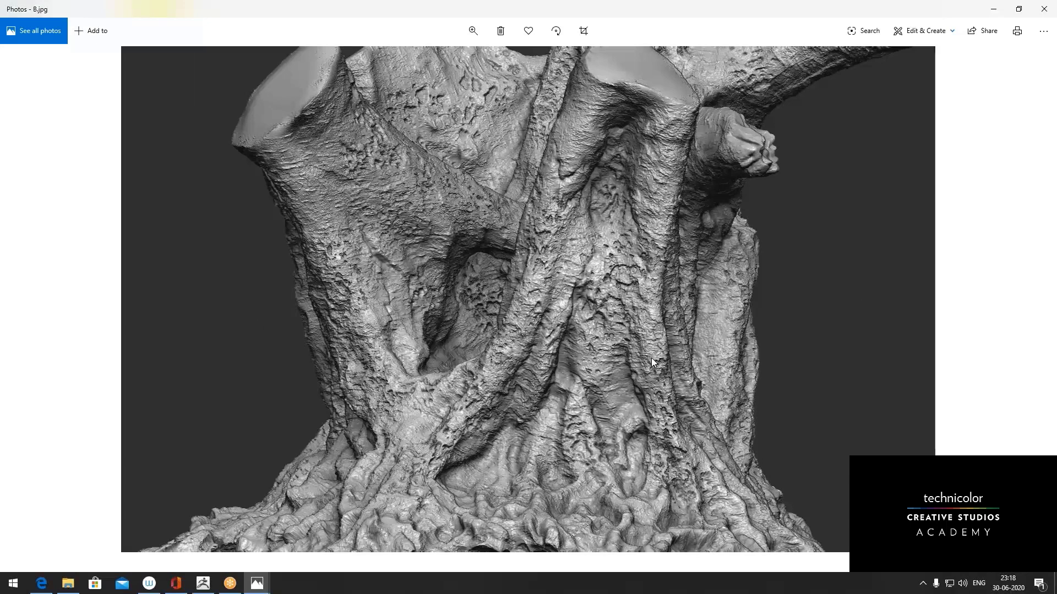
pyautogui.press('Left')
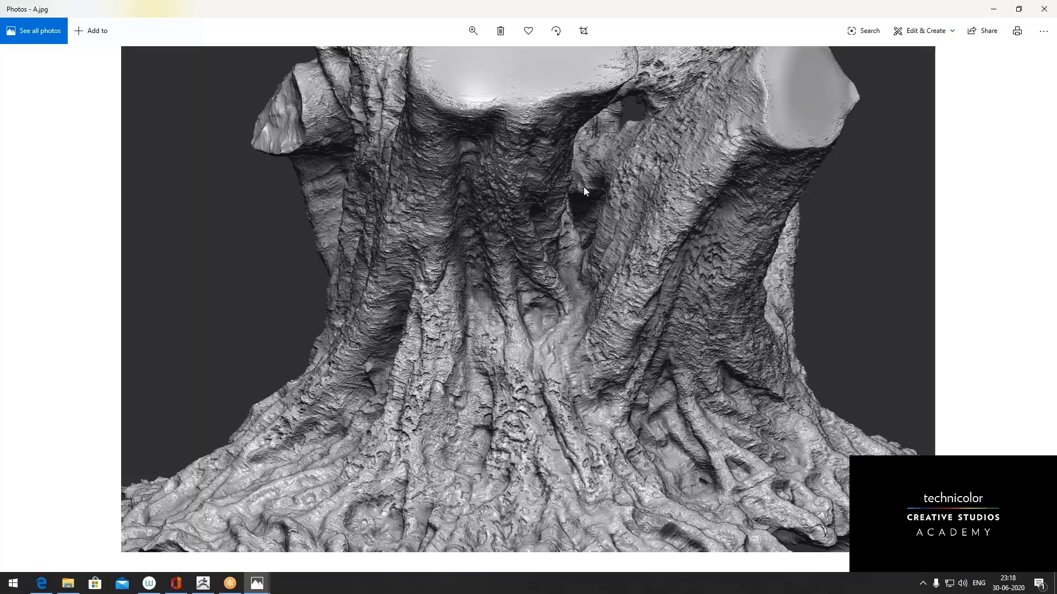
pyautogui.press('Right')
pyautogui.press('Right')
pyautogui.press('Right')
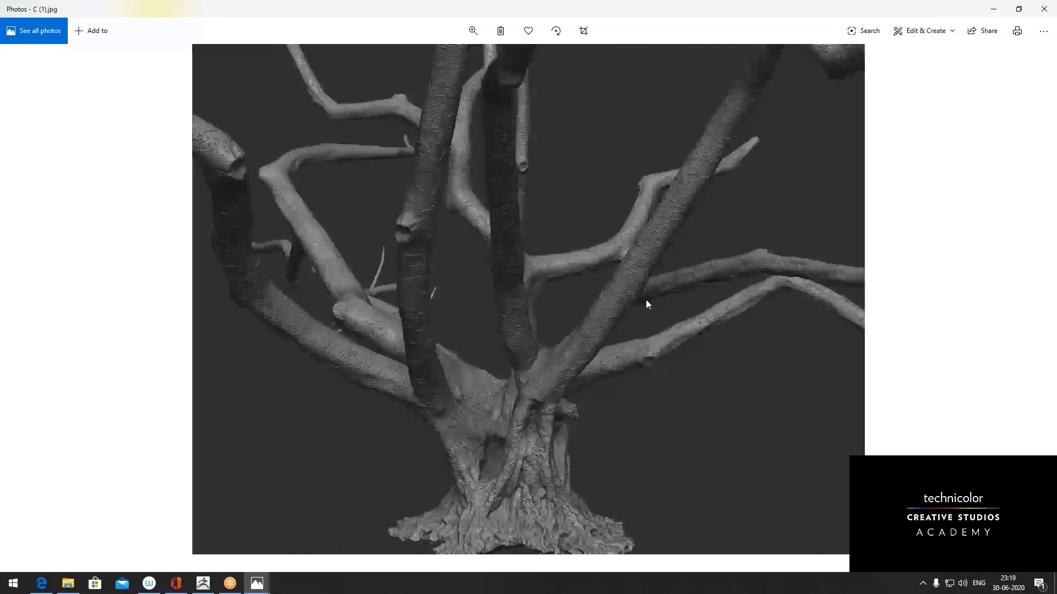
pyautogui.press('Right')
# Examine render C (1) up close, covering the bark on the branches, the trunk hollow and the roots.
pyautogui.keyDown('ctrl'); pyautogui.scroll(5, 630, 333); pyautogui.keyUp('ctrl')
pyautogui.keyDown('ctrl'); pyautogui.scroll(5, 604, 271); pyautogui.keyUp('ctrl')
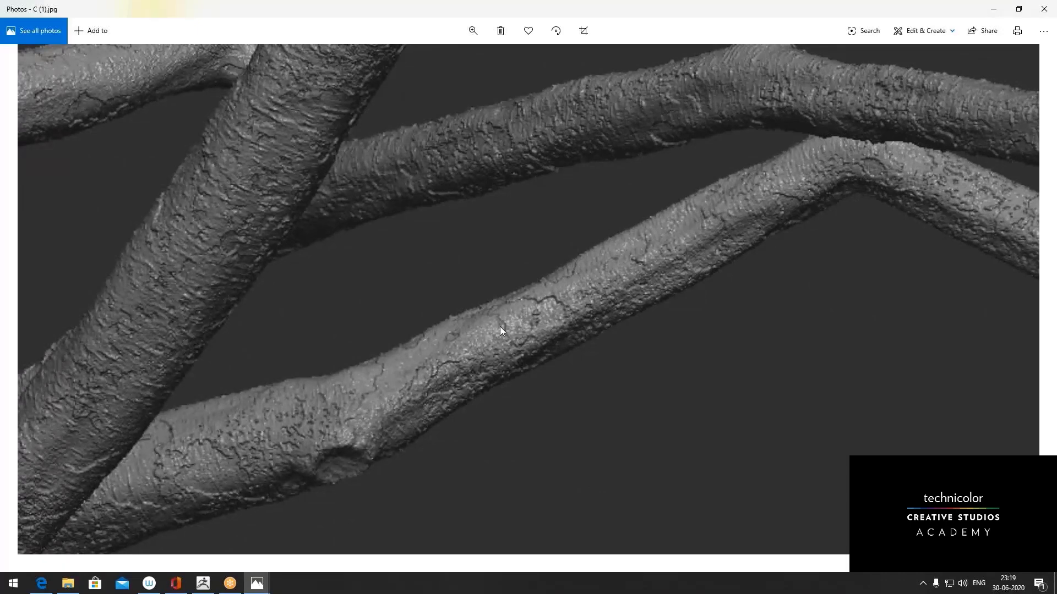
pyautogui.moveTo(422, 398); pyautogui.dragTo(725, 296)
pyautogui.moveTo(680, 342); pyautogui.dragTo(779, 292)
pyautogui.moveTo(424, 349); pyautogui.dragTo(510, 266)
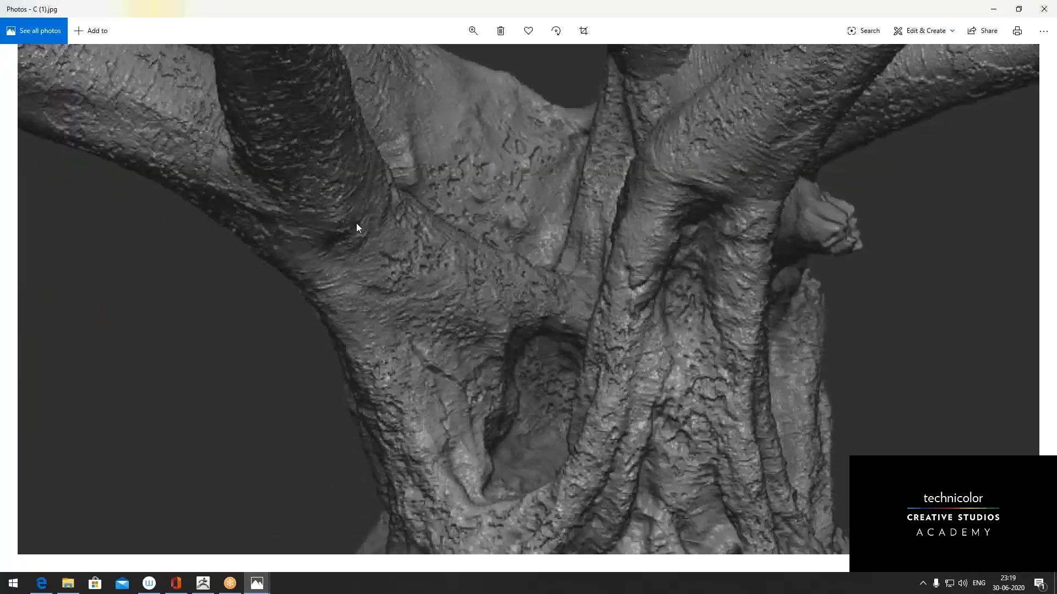
pyautogui.moveTo(356, 229); pyautogui.dragTo(547, 339)
pyautogui.moveTo(339, 202); pyautogui.dragTo(462, 259)
pyautogui.moveTo(378, 203); pyautogui.dragTo(547, 377)
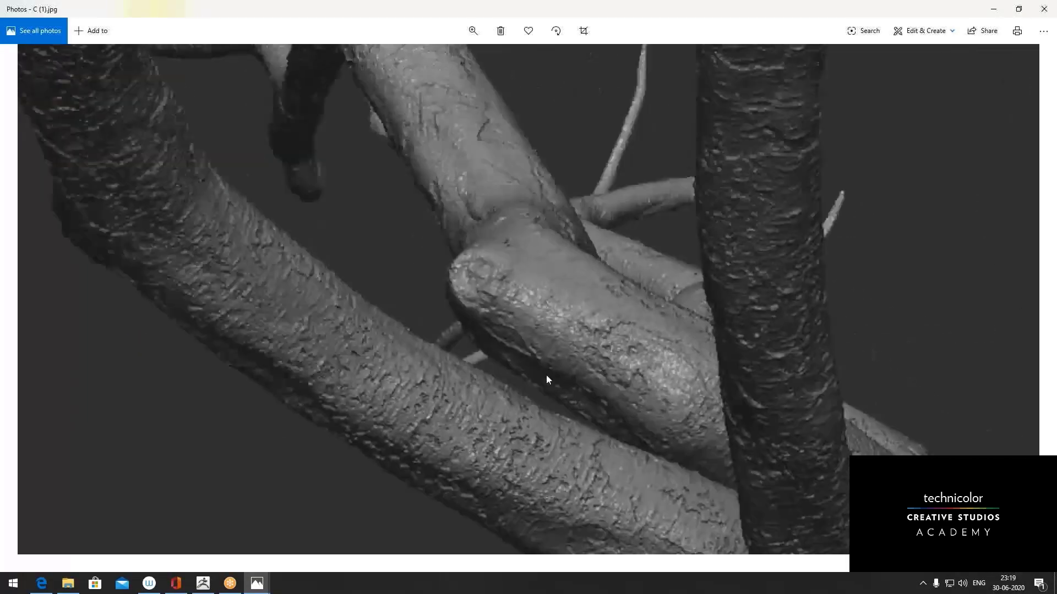
pyautogui.moveTo(814, 429); pyautogui.dragTo(745, 451)
pyautogui.moveTo(800, 229); pyautogui.dragTo(698, 330)
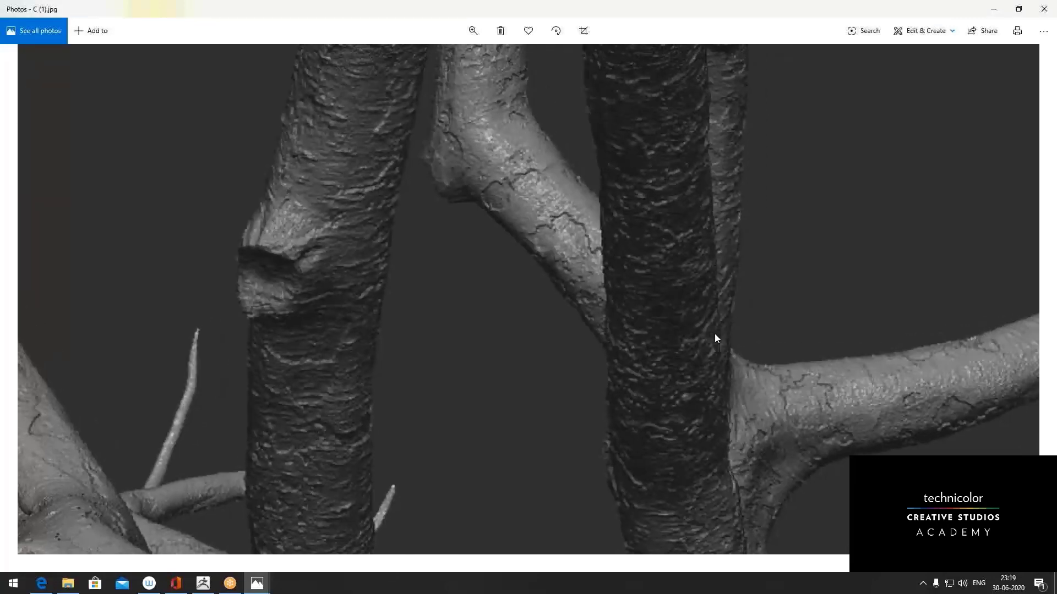
pyautogui.moveTo(835, 381); pyautogui.dragTo(802, 334)
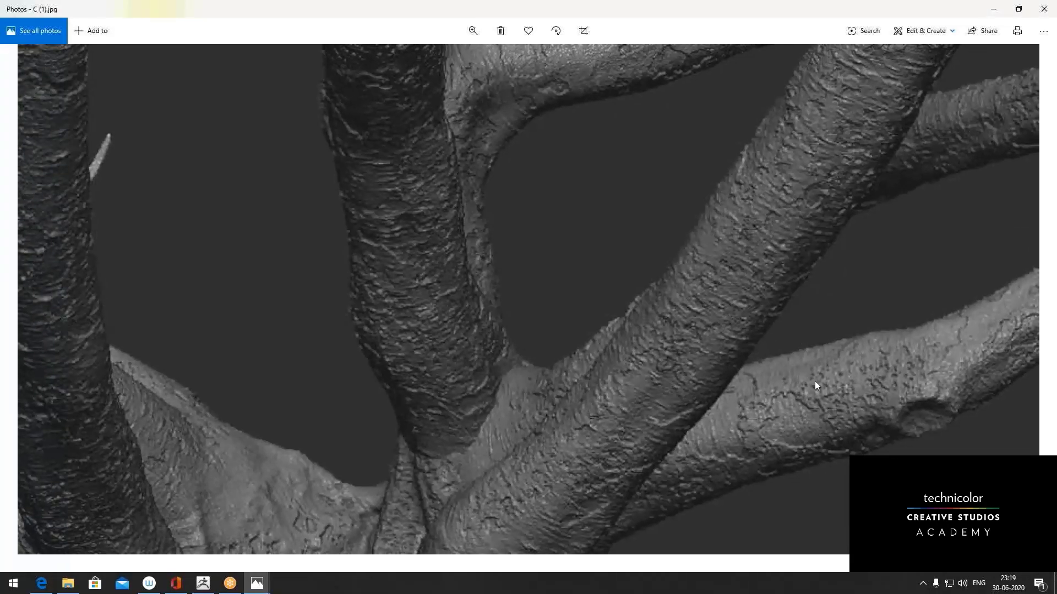
pyautogui.moveTo(811, 431); pyautogui.dragTo(782, 275)
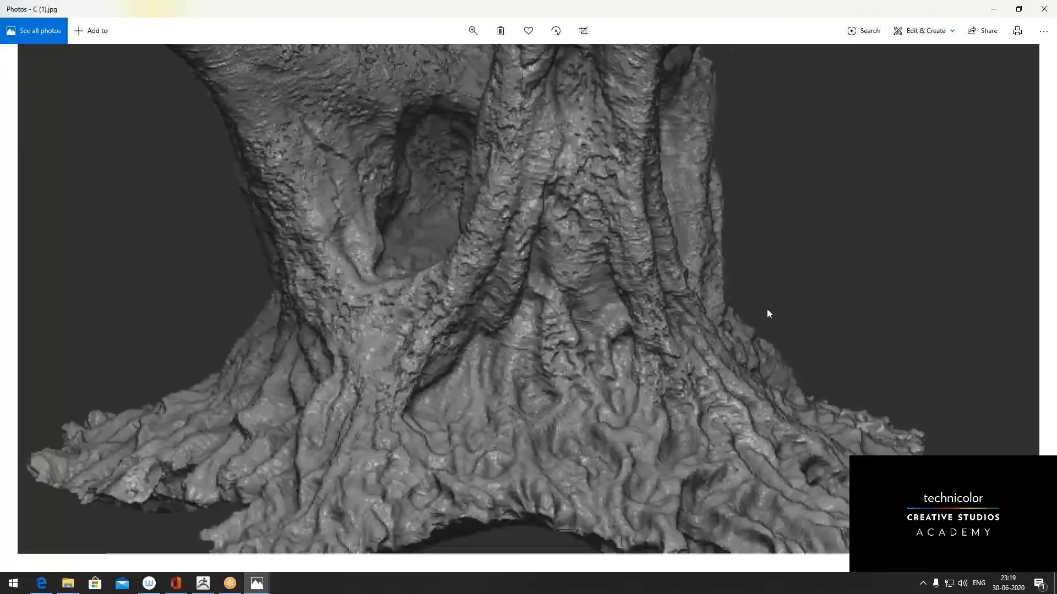
pyautogui.moveTo(750, 237); pyautogui.dragTo(748, 285)
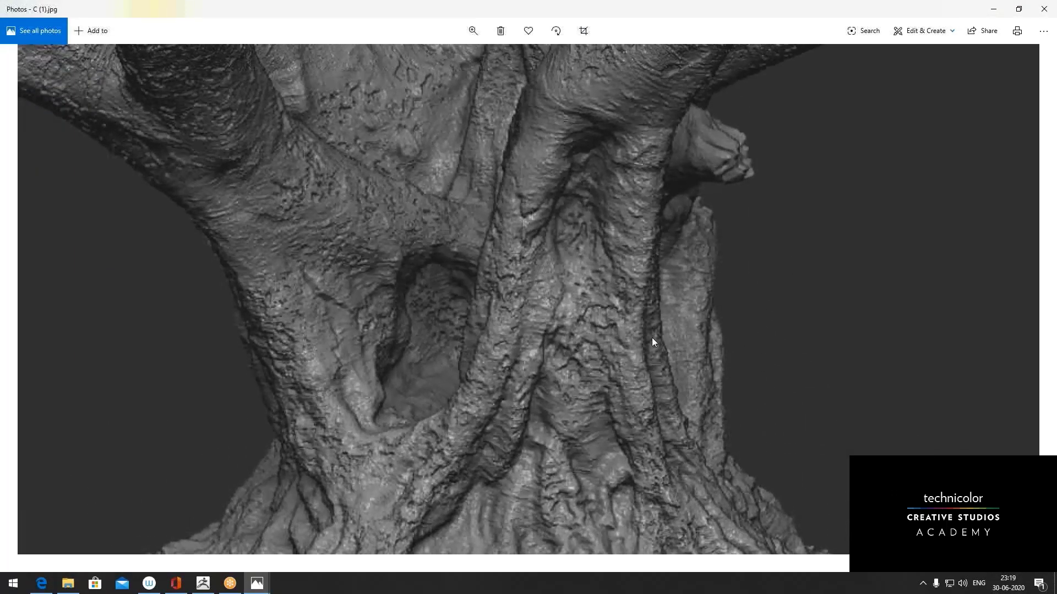
# Close the unresponsive ZBrush session and relaunch ZBrush 2020 from the desktop.
pyautogui.click(230, 584)
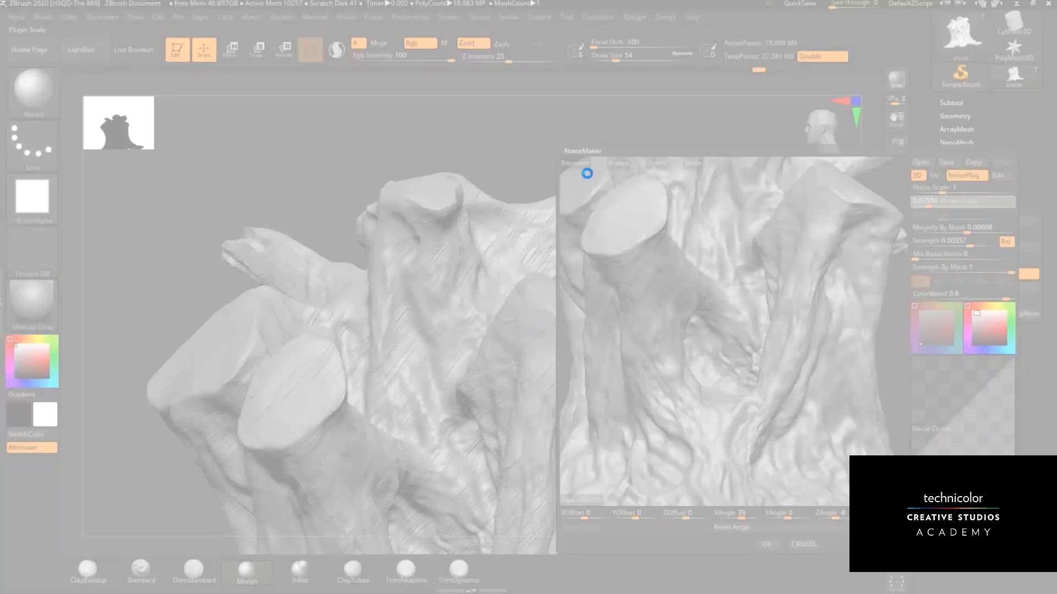
pyautogui.click(509, 308)
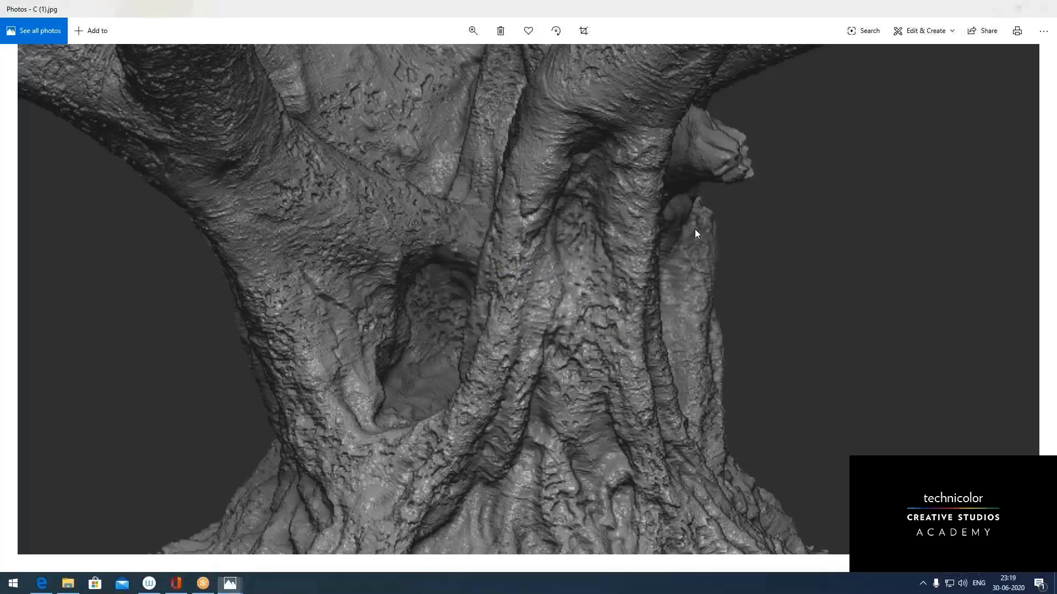
pyautogui.press('super')
pyautogui.press('super')
pyautogui.press('super+d')
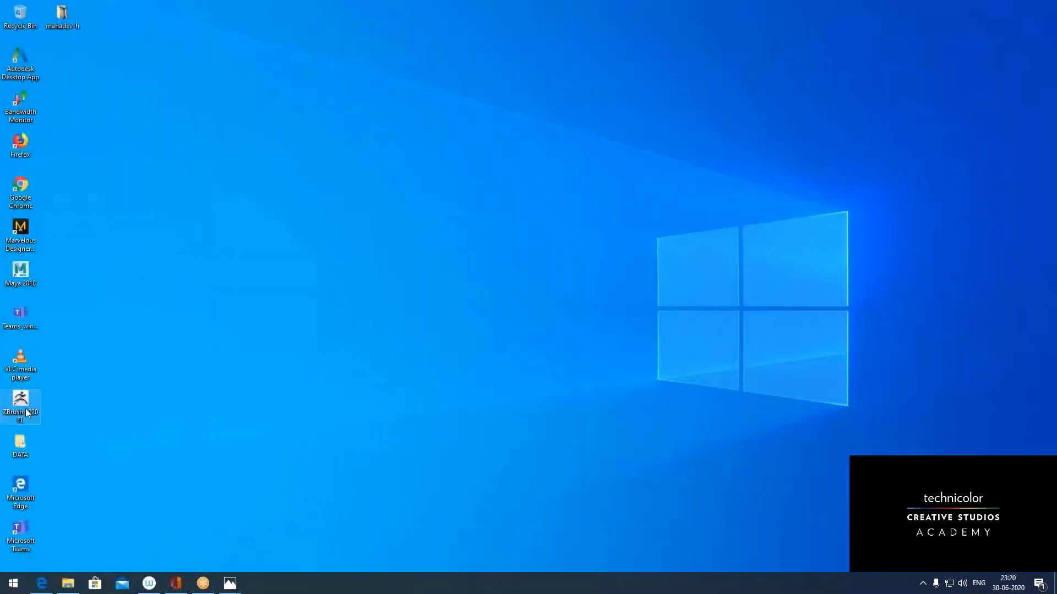
pyautogui.doubleClick(25, 409)
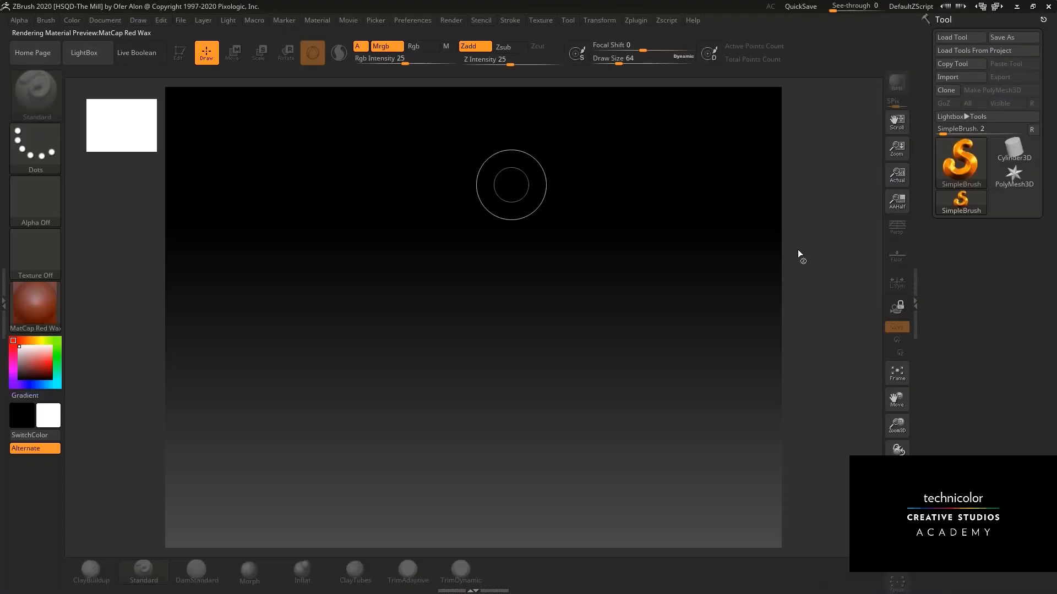
# Dismiss the startup windows and restore the QuickSave project QS_216.
pyautogui.click(599, 330)
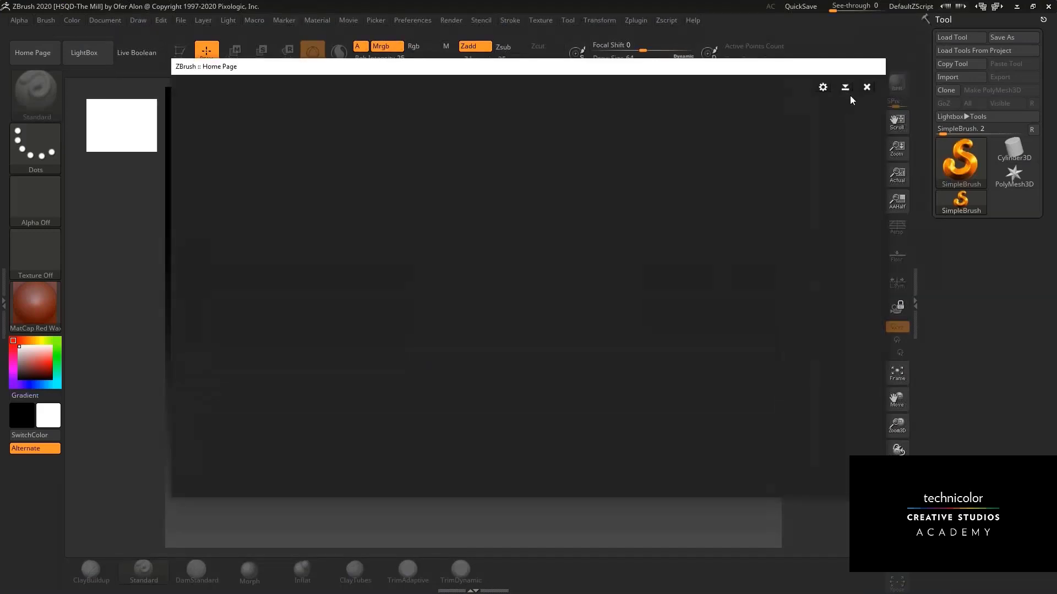
pyautogui.click(867, 88)
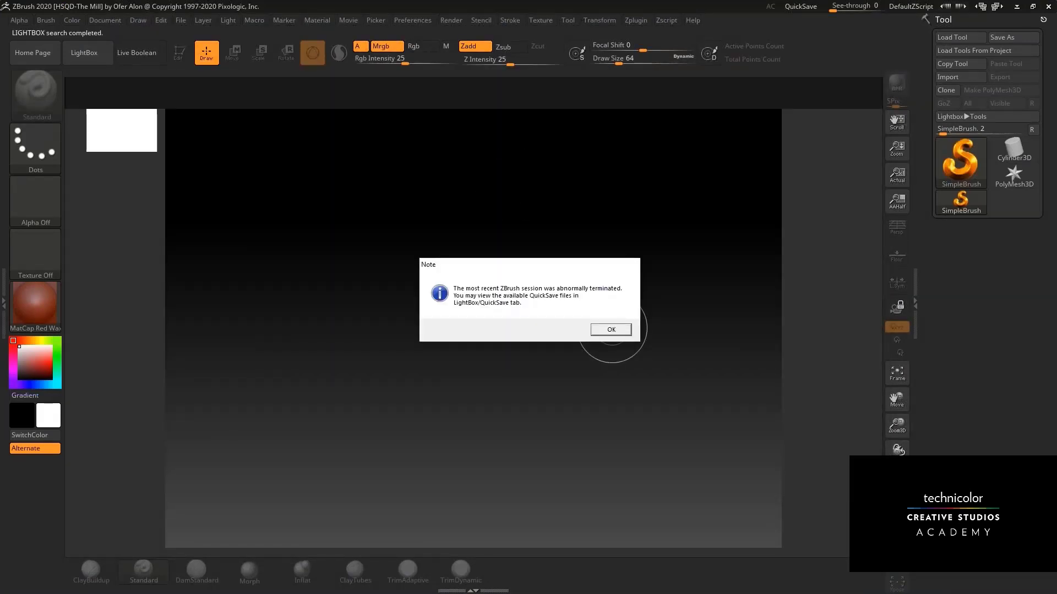
pyautogui.click(606, 329)
pyautogui.doubleClick(417, 211)
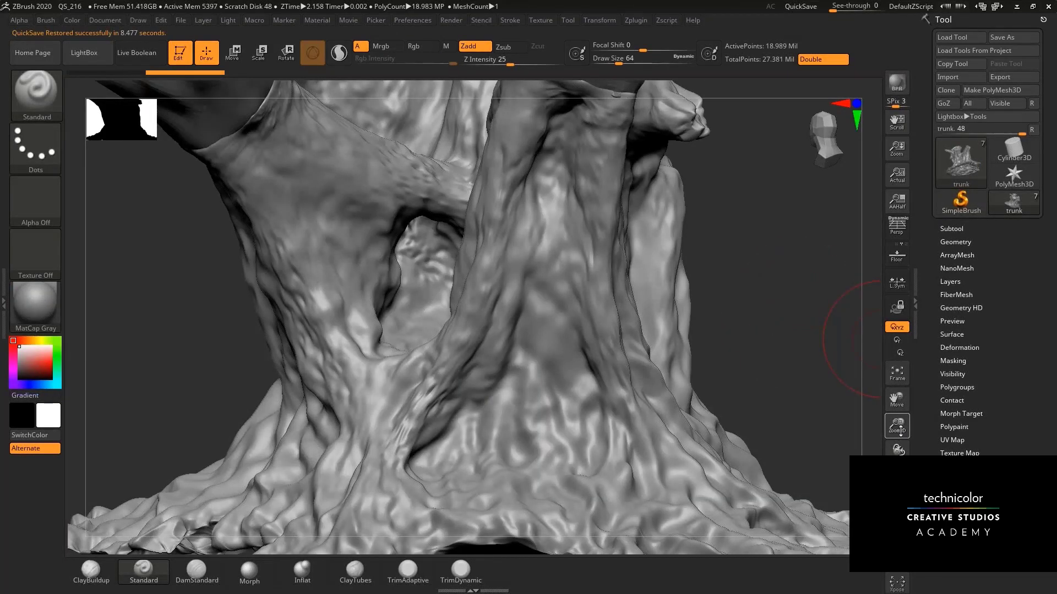
# Select the Morph brush for the restored trunk with Draw Size 11 and Focal Shift -100.
pyautogui.moveTo(897, 428); pyautogui.dragTo(797, 372)
pyautogui.moveTo(897, 402); pyautogui.dragTo(859, 426)
pyautogui.click(949, 281)
pyautogui.click(950, 281)
pyautogui.moveTo(717, 292); pyautogui.dragTo(597, 308)
pyautogui.moveTo(897, 427); pyautogui.dragTo(777, 333)
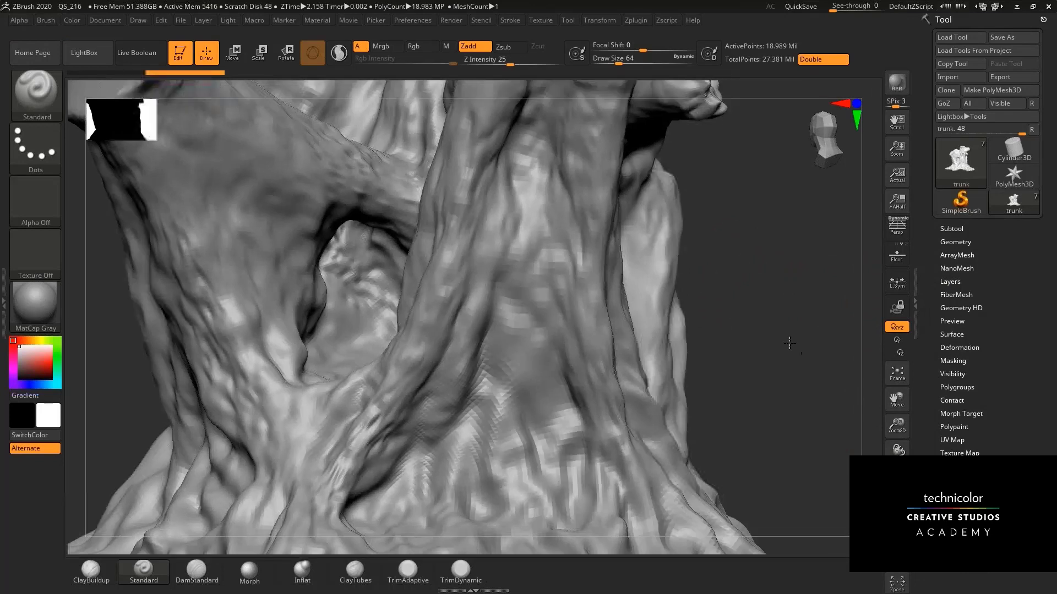
pyautogui.click(249, 572)
pyautogui.press('space')
pyautogui.click(522, 317)
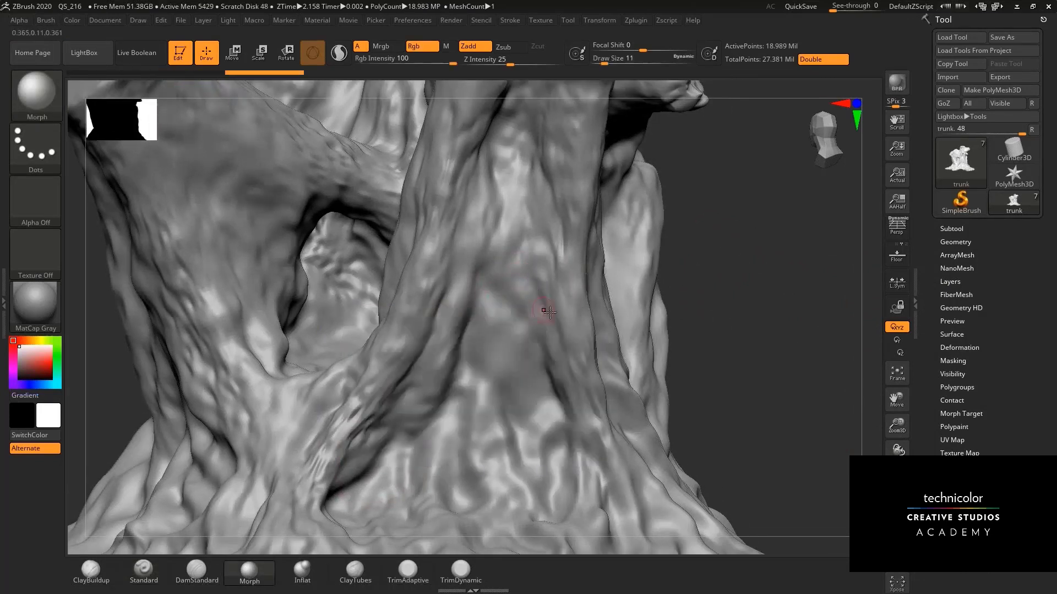
pyautogui.press('space')
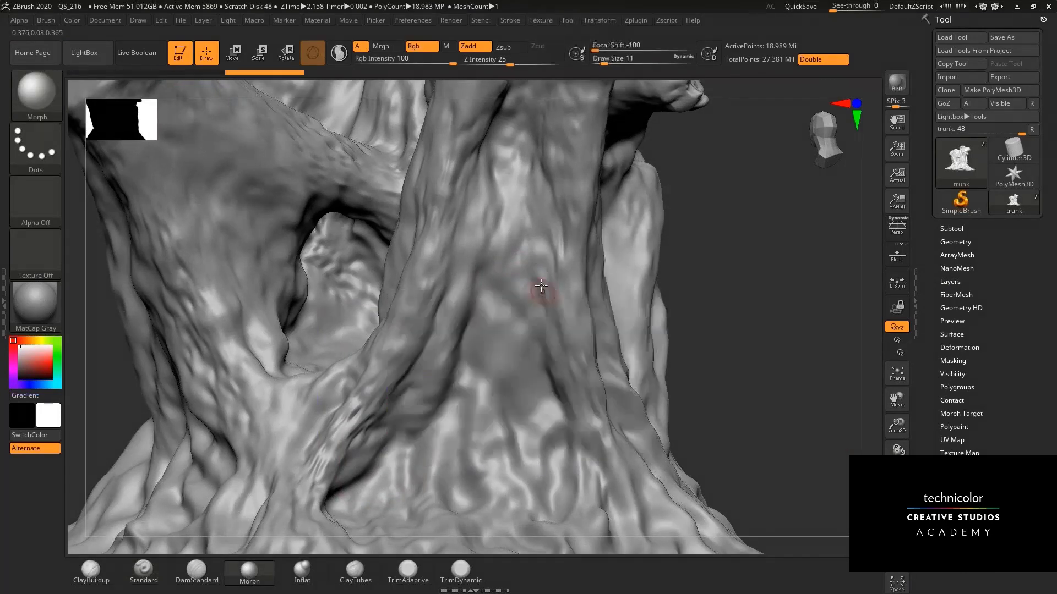
pyautogui.press('ctrl')
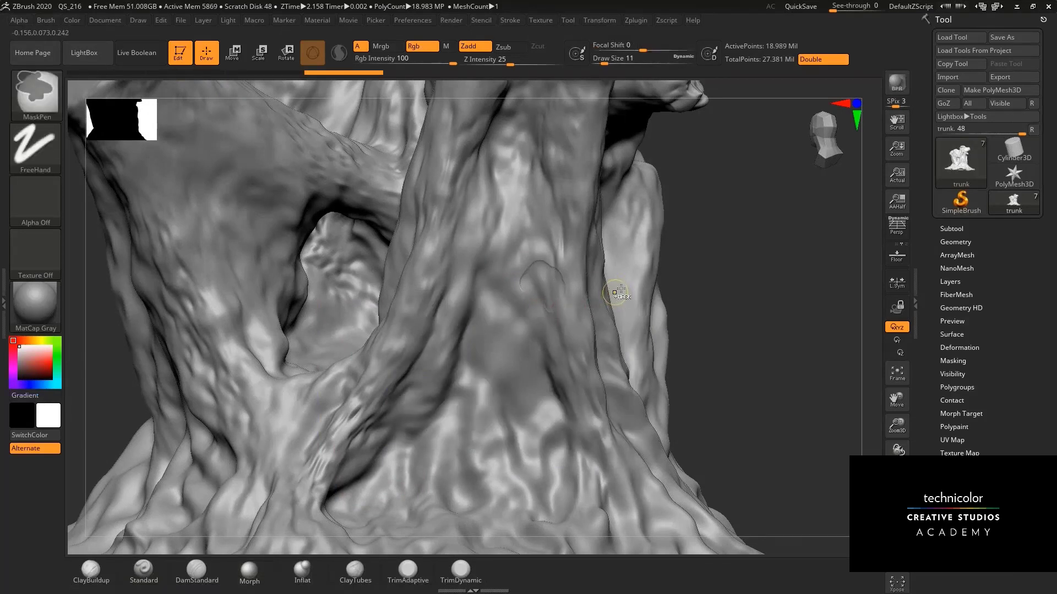
pyautogui.press('ctrl')
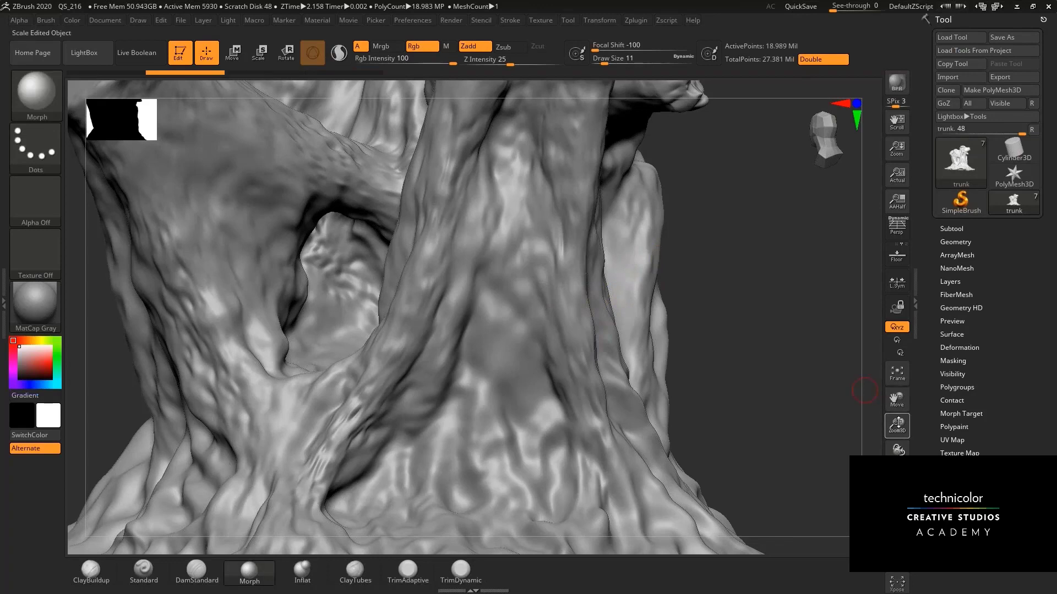
# Show the trunk's layers and switch recording from the untitled layer to the Inflate layer.
pyautogui.moveTo(895, 427); pyautogui.dragTo(820, 264)
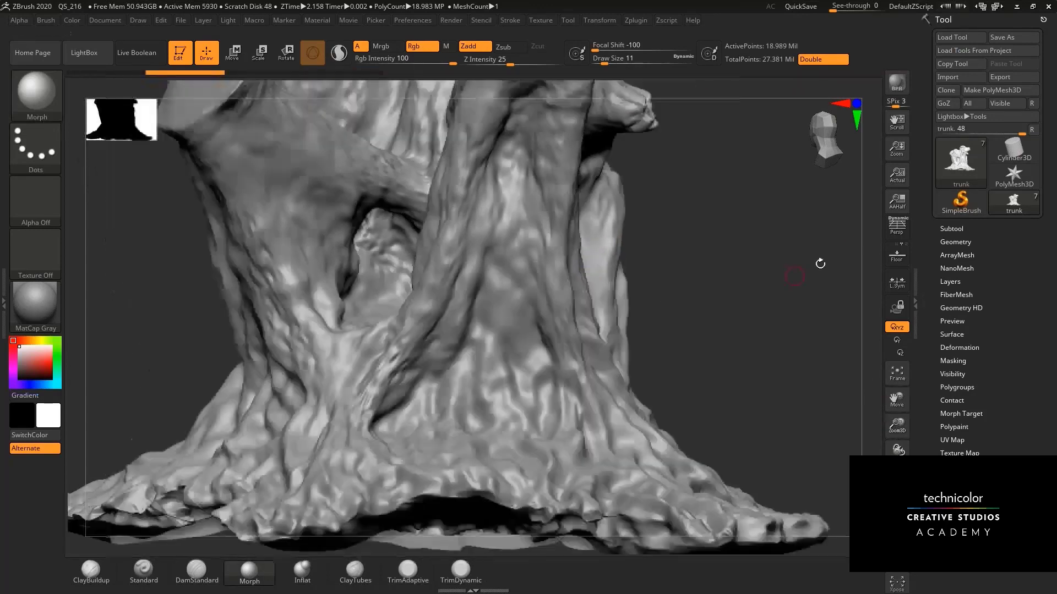
pyautogui.click(950, 281)
pyautogui.moveTo(1027, 302)
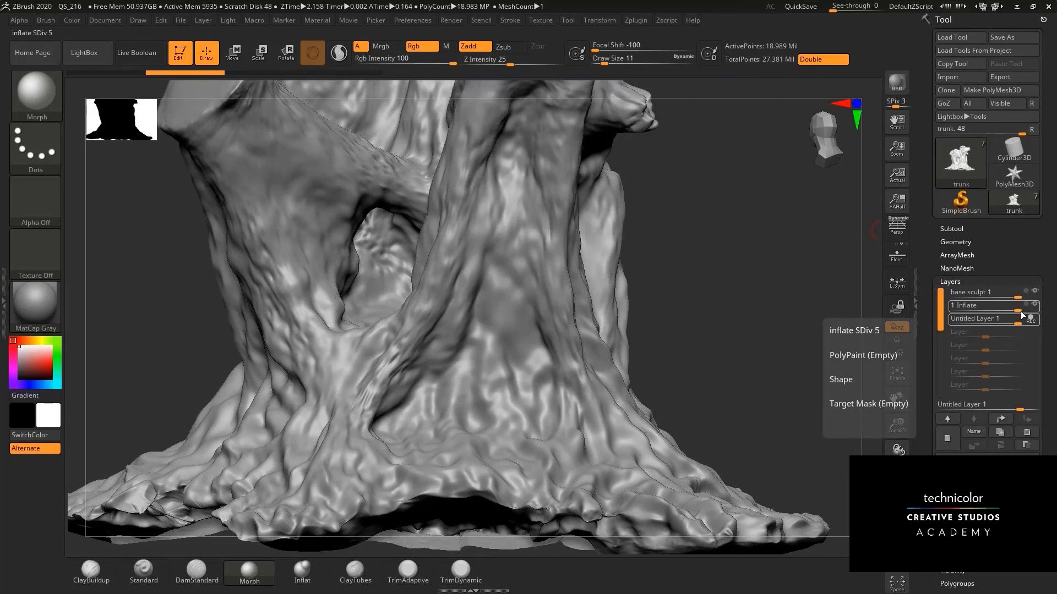
pyautogui.click(1022, 311)
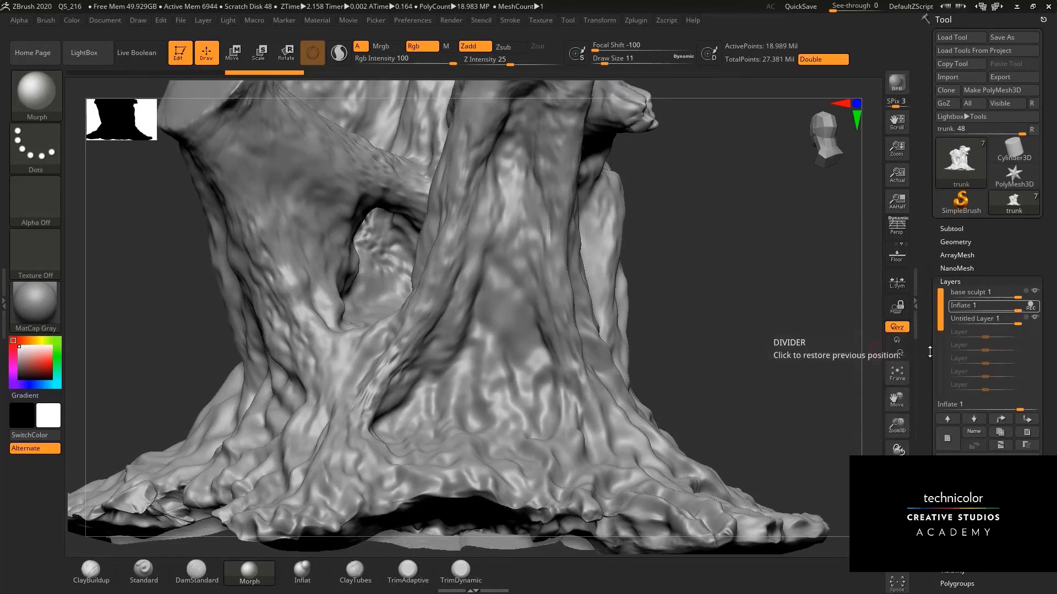
# Inflate the trunk with the Inflate deformation at .5 while the Inflate layer is recording.
pyautogui.scroll(-6, 929, 335)
pyautogui.moveTo(986, 229); pyautogui.dragTo(983, 231)
pyautogui.click(961, 200)
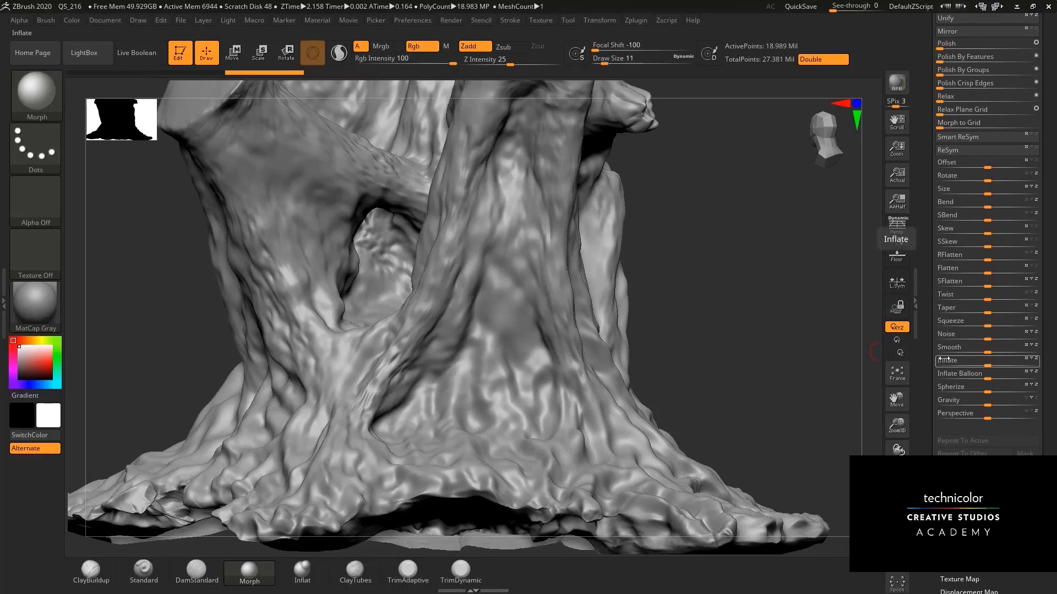
pyautogui.click(966, 360)
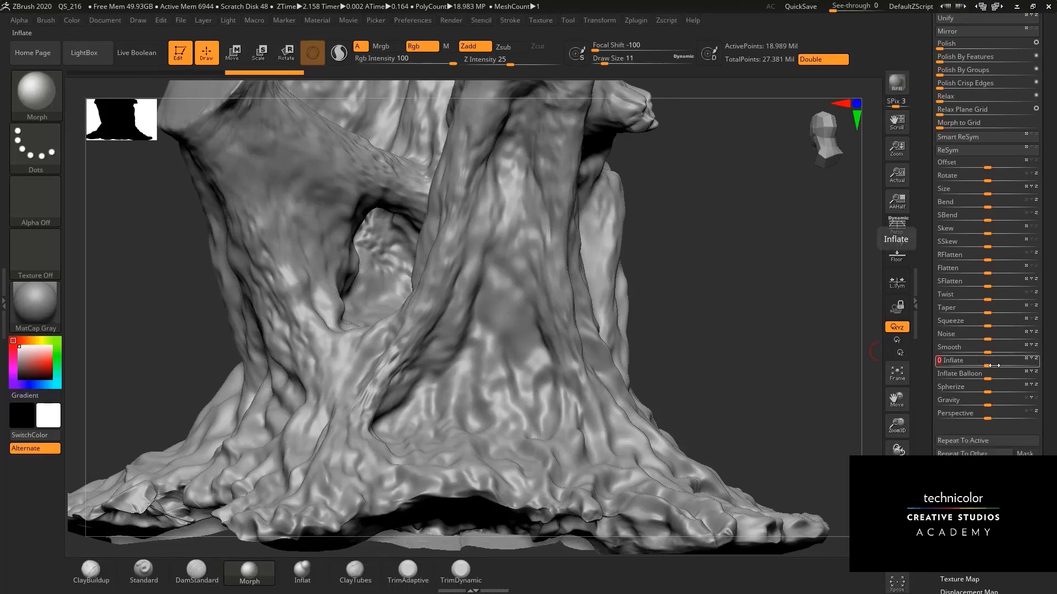
pyautogui.write('.5')
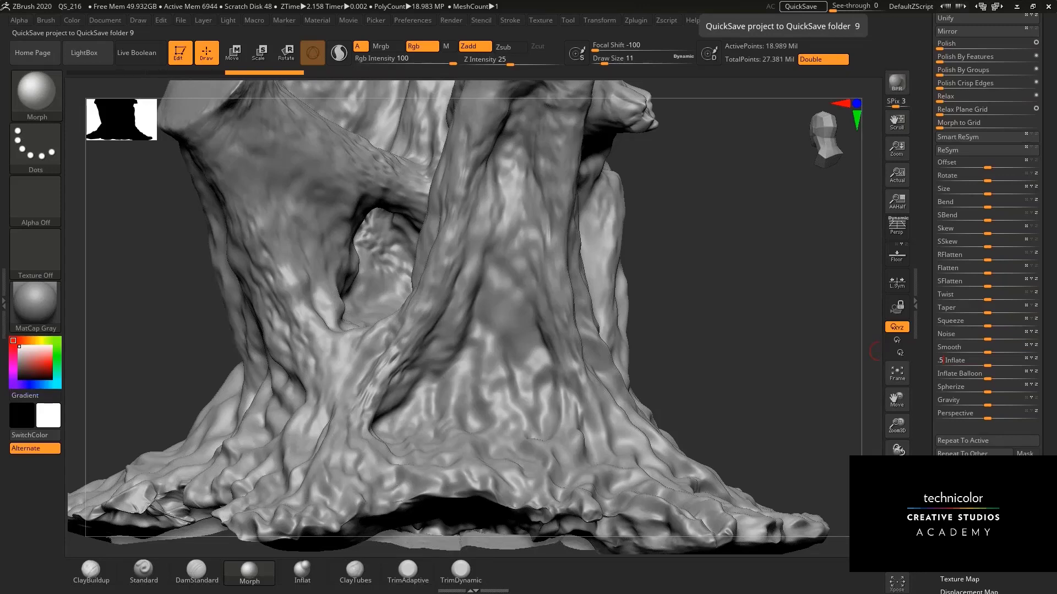
pyautogui.press('Return')
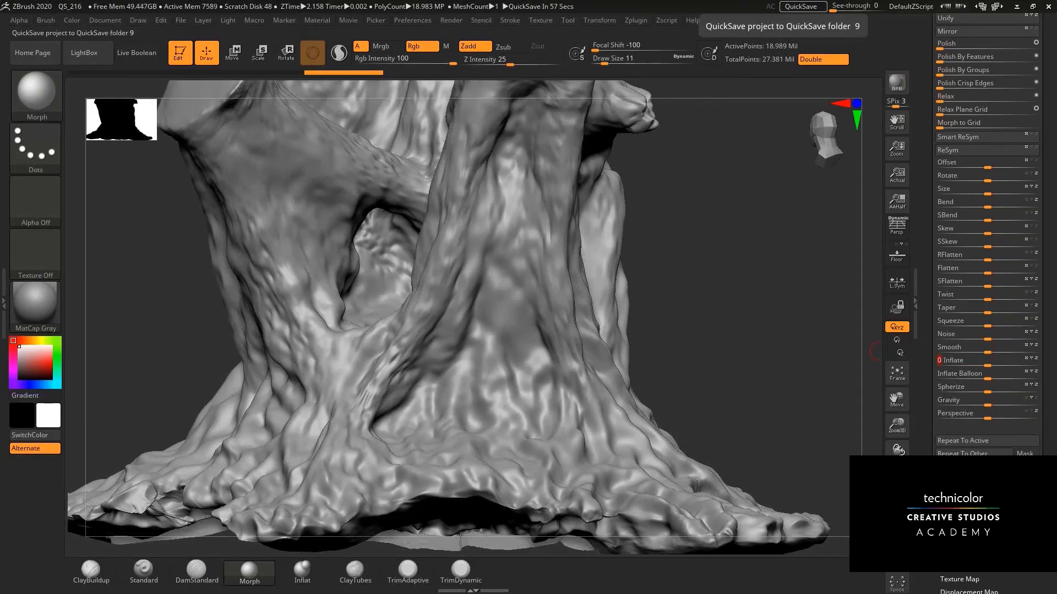
pyautogui.press('ctrl')
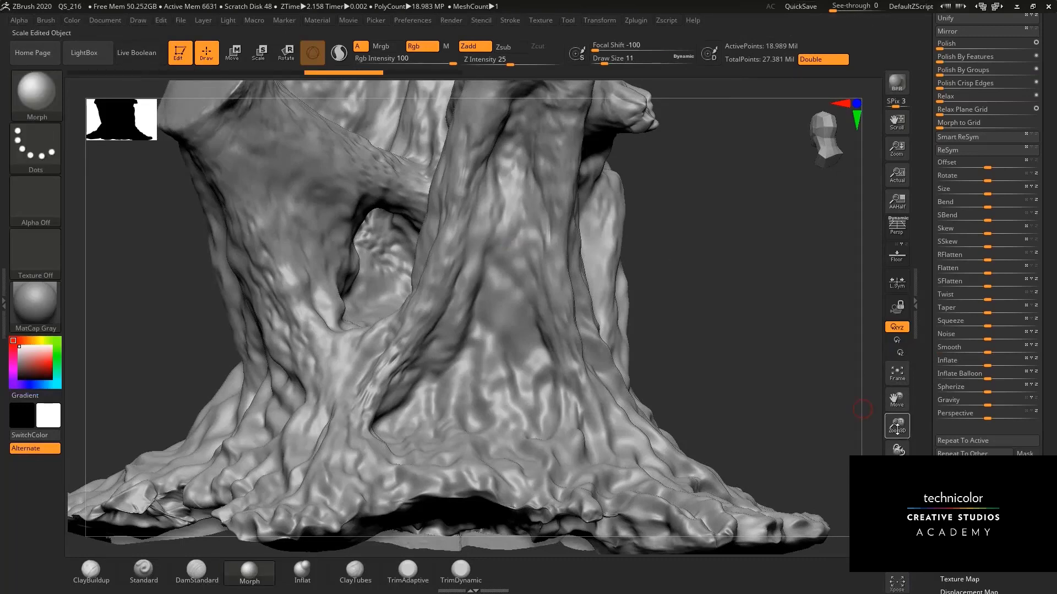
# Assign the solid white brush alpha to the Morph brush for the trunk.
pyautogui.moveTo(896, 436); pyautogui.dragTo(897, 487)
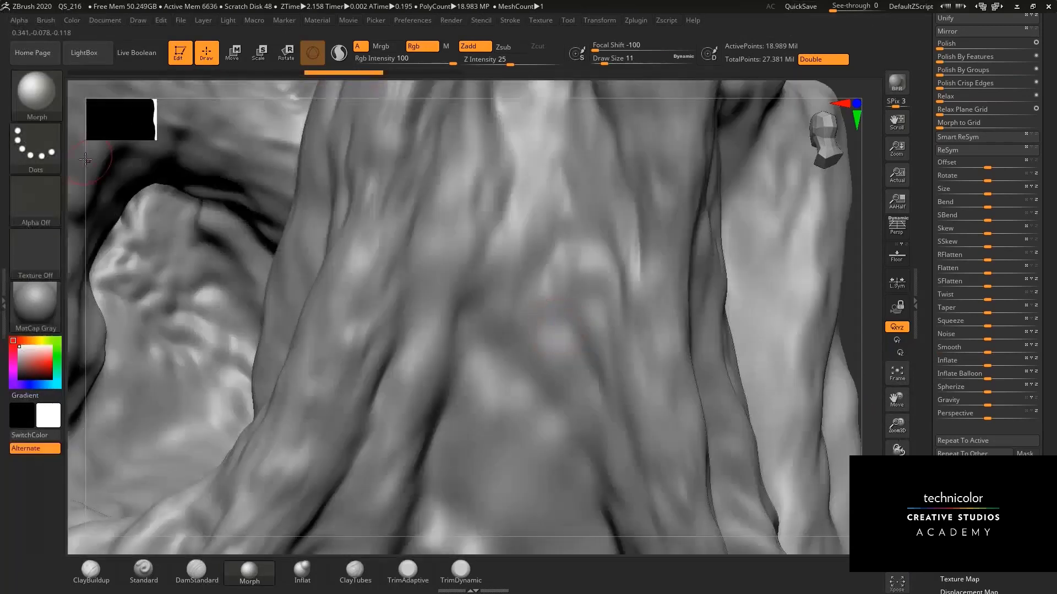
pyautogui.click(35, 202)
pyautogui.click(229, 232)
# Try a short Morph stroke on the middle of the trunk and undo it.
pyautogui.moveTo(512, 238)
pyautogui.mouseDown()
pyautogui.moveTo(482, 286)
pyautogui.moveTo(443, 301)
pyautogui.mouseUp()
pyautogui.press('ctrl')
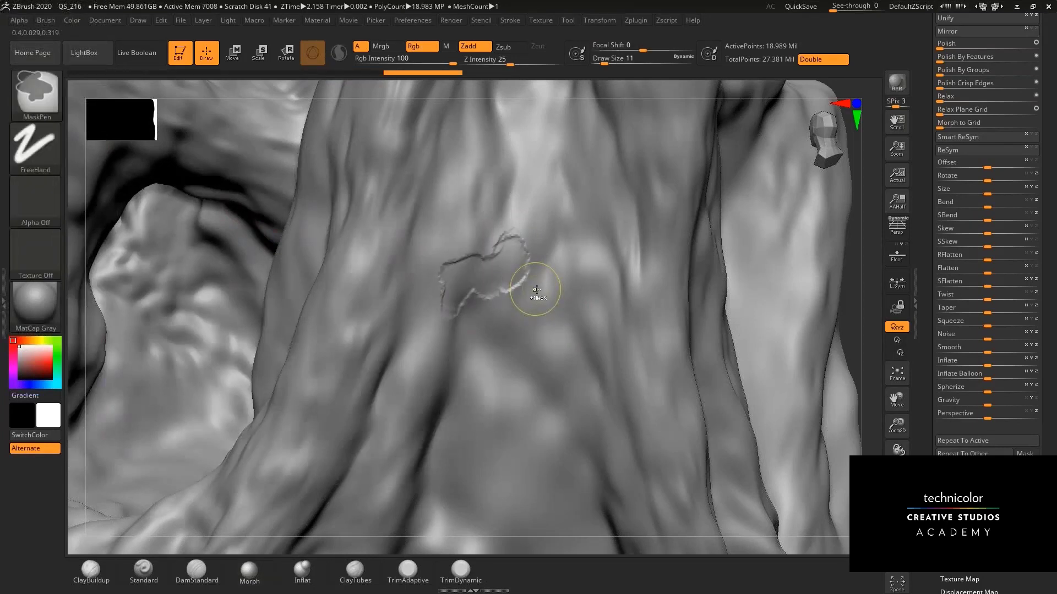
pyautogui.hotkey('ctrl', 'z')
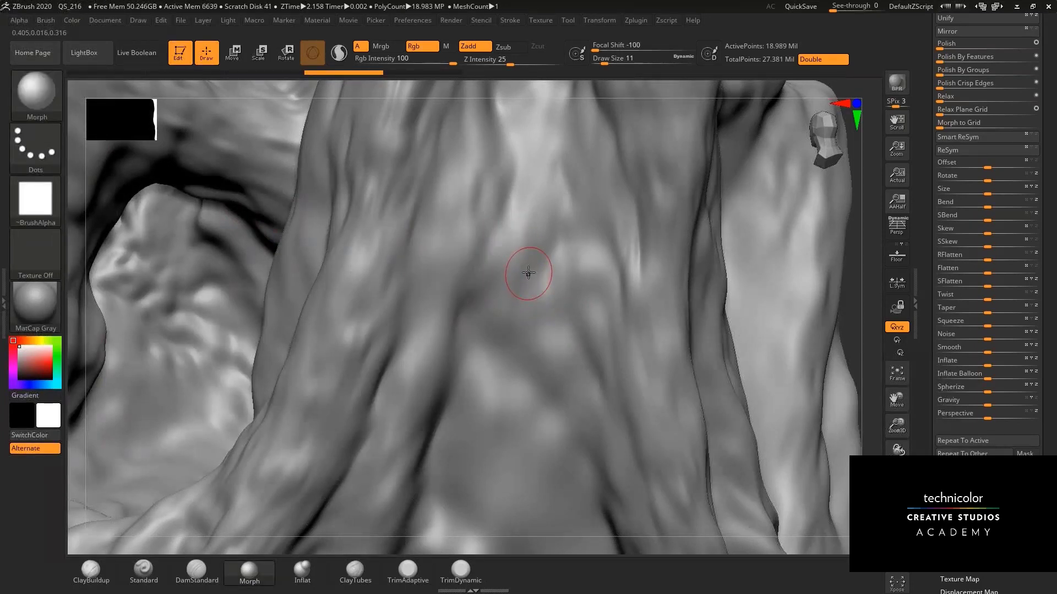
# Turn on surface noise for the trunk and open its NoiseMaker settings for editing.
pyautogui.moveTo(898, 422); pyautogui.dragTo(886, 336)
pyautogui.moveTo(787, 336); pyautogui.dragTo(740, 323)
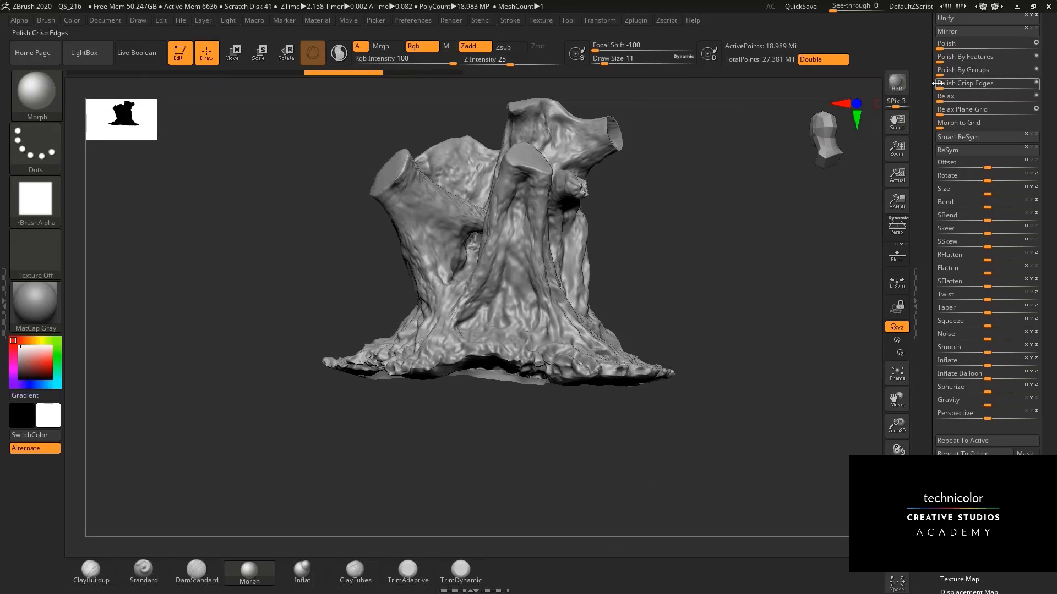
pyautogui.scroll(5, 947, 165)
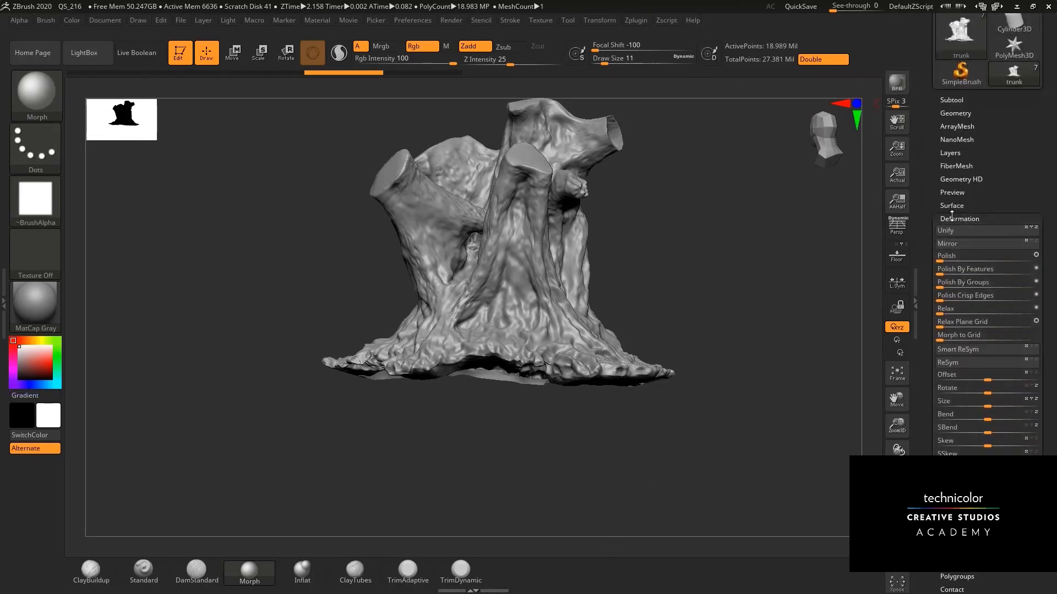
pyautogui.click(952, 218)
pyautogui.click(951, 206)
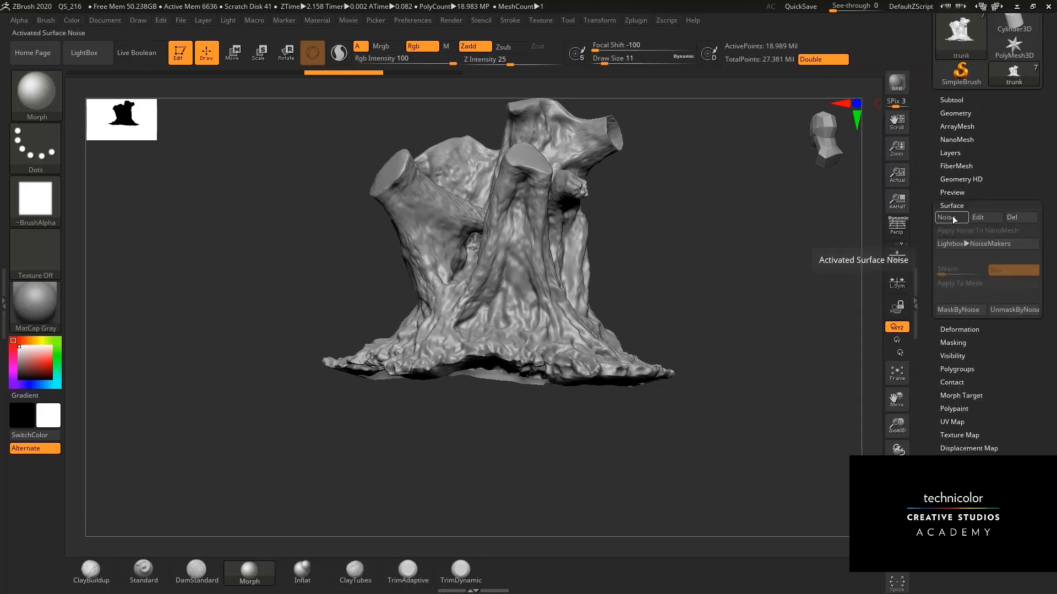
pyautogui.click(952, 216)
pyautogui.click(992, 222)
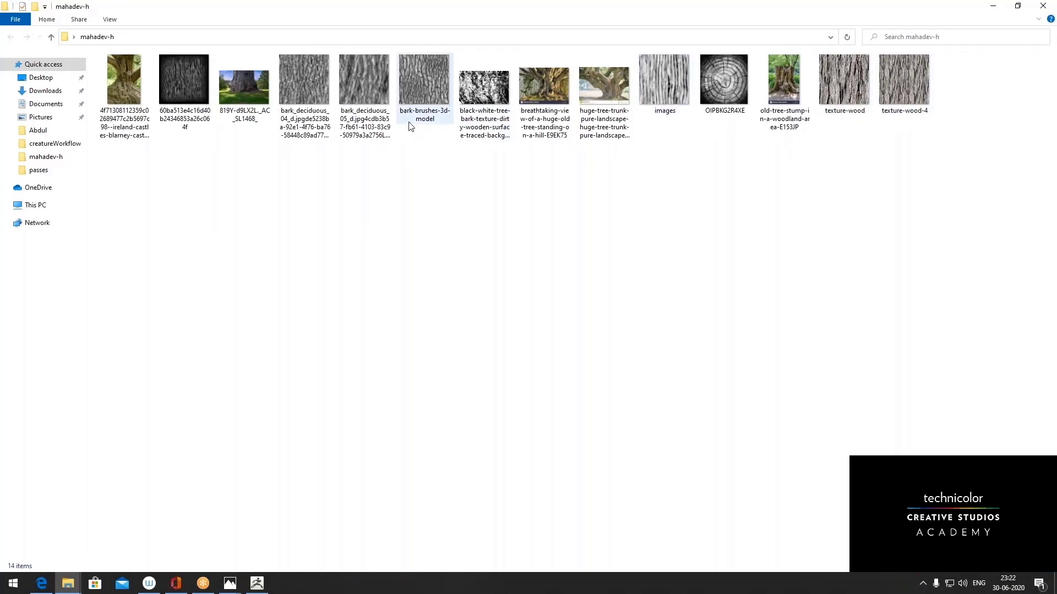
# Open the bark_deciduous_05 texture from the reference folder and examine its bark pattern.
pyautogui.doubleClick(376, 126)
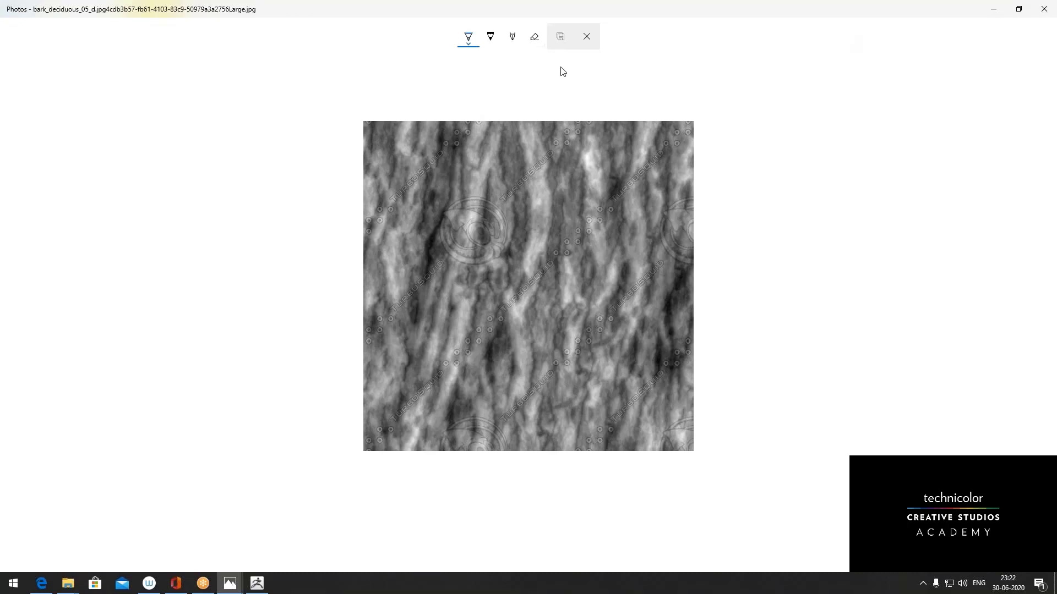
pyautogui.click(586, 37)
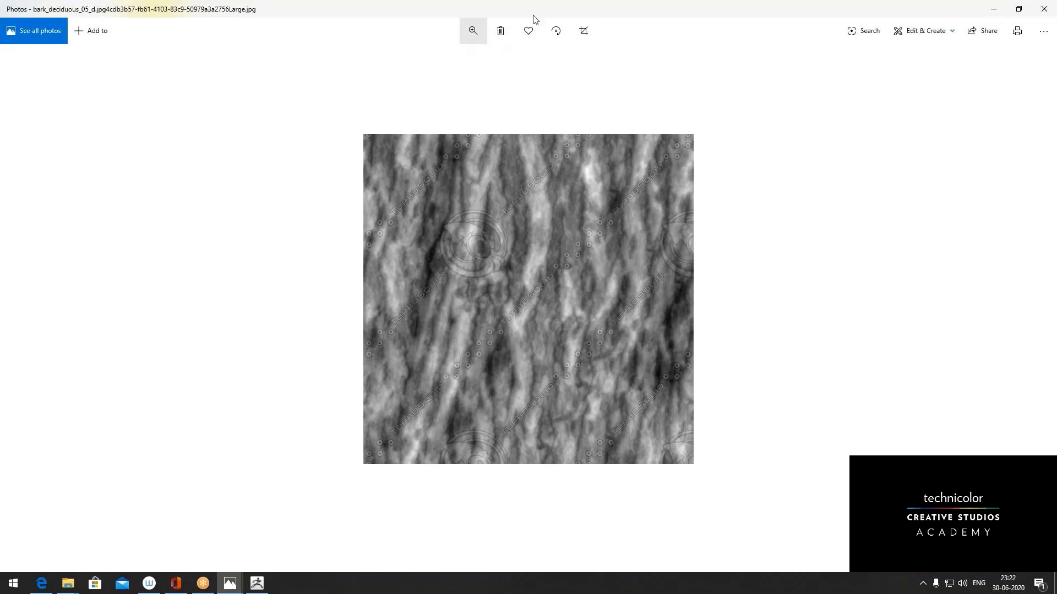
pyautogui.moveTo(672, 26); pyautogui.dragTo(614, 253)
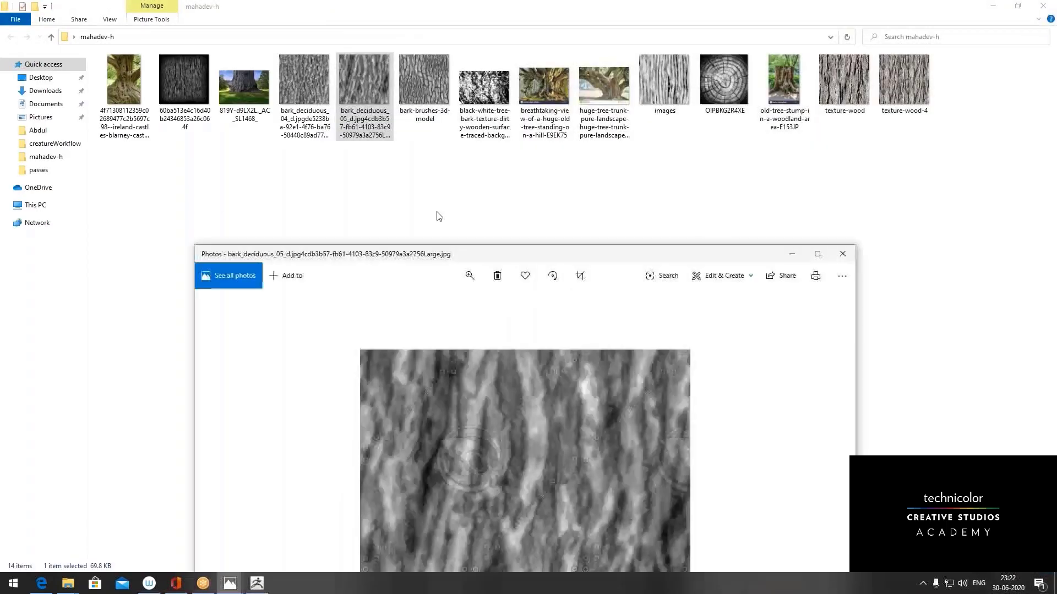
# Copy the path of the folder holding the bark textures and switch back to ZBrush.
pyautogui.rightClick(315, 104)
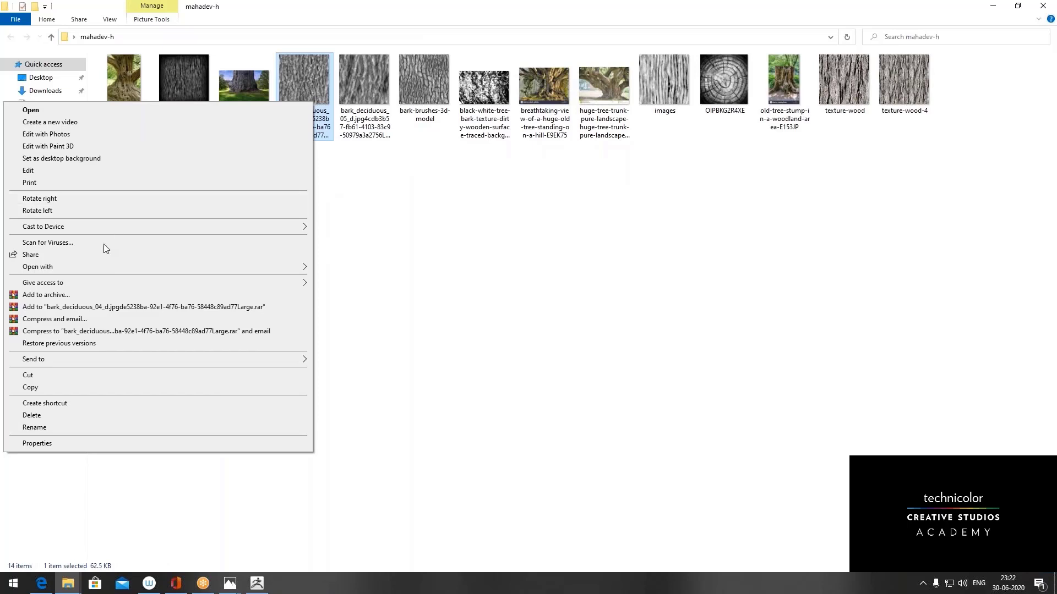
pyautogui.click(495, 183)
pyautogui.click(300, 37)
pyautogui.hotkey('ctrl', 'c')
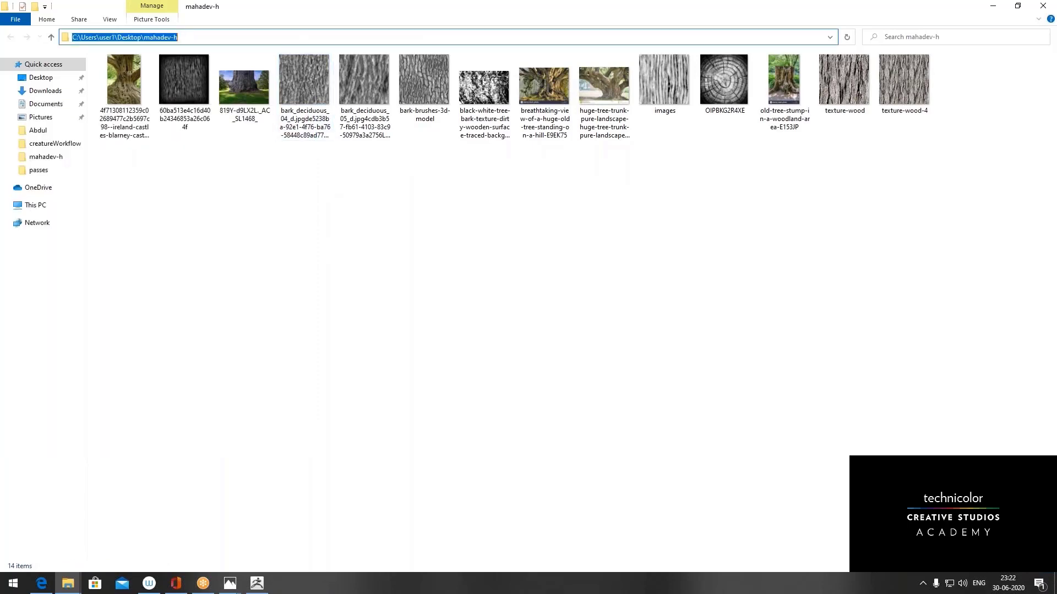
pyautogui.click(256, 583)
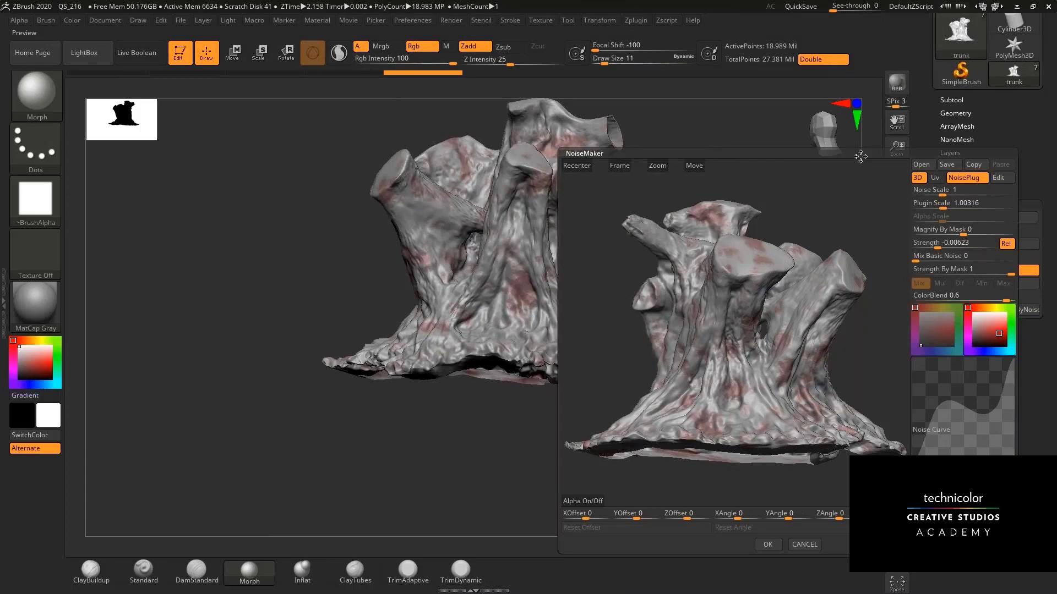
# Set the NoiseMaker to UV mode with a paler noise color and reset its noise curve.
pyautogui.click(934, 177)
pyautogui.click(991, 322)
pyautogui.click(984, 319)
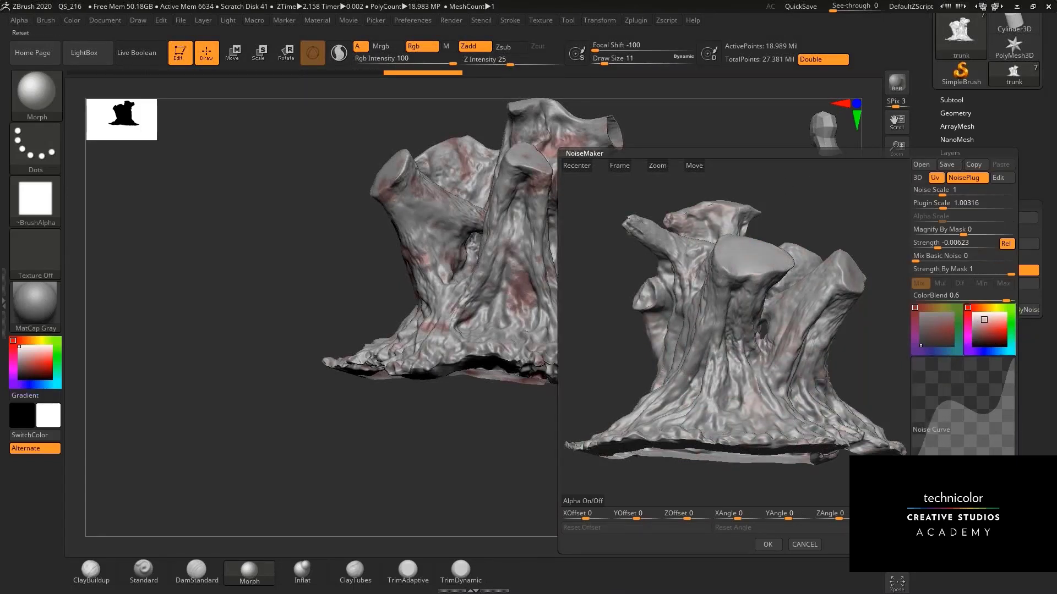
pyautogui.click(930, 485)
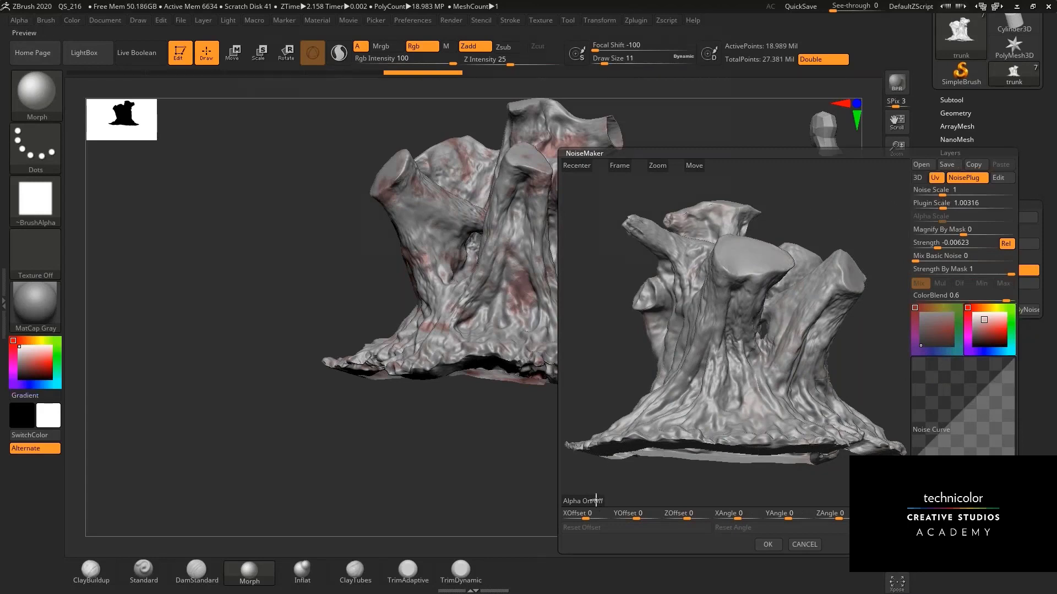
# Load the bark_deciduous_04 texture from the copied folder path as the NoiseMaker alpha.
pyautogui.click(596, 501)
pyautogui.hotkey('ctrl', 'v')
pyautogui.press('Return')
pyautogui.click(537, 103)
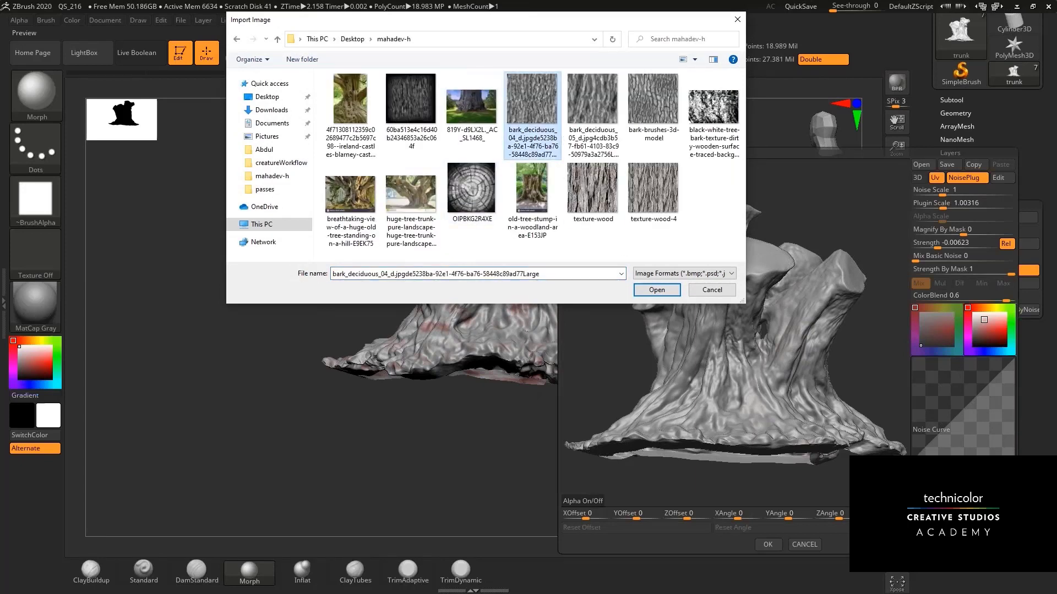
pyautogui.click(656, 290)
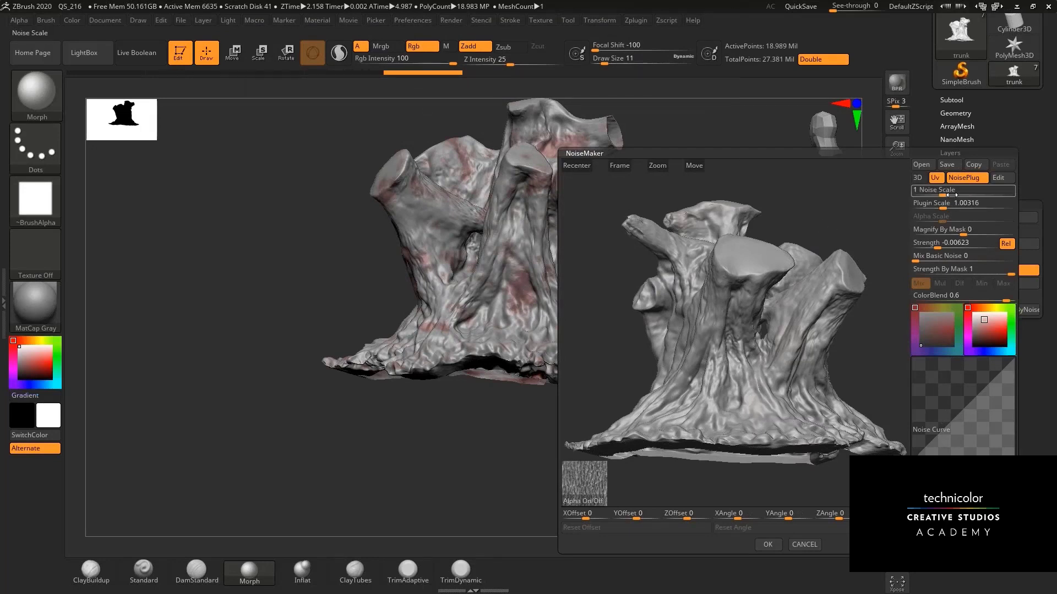
# Reduce the noise strength to -0.0001, turn NoisePlug off and fade the noise color to near white.
pyautogui.click(942, 248)
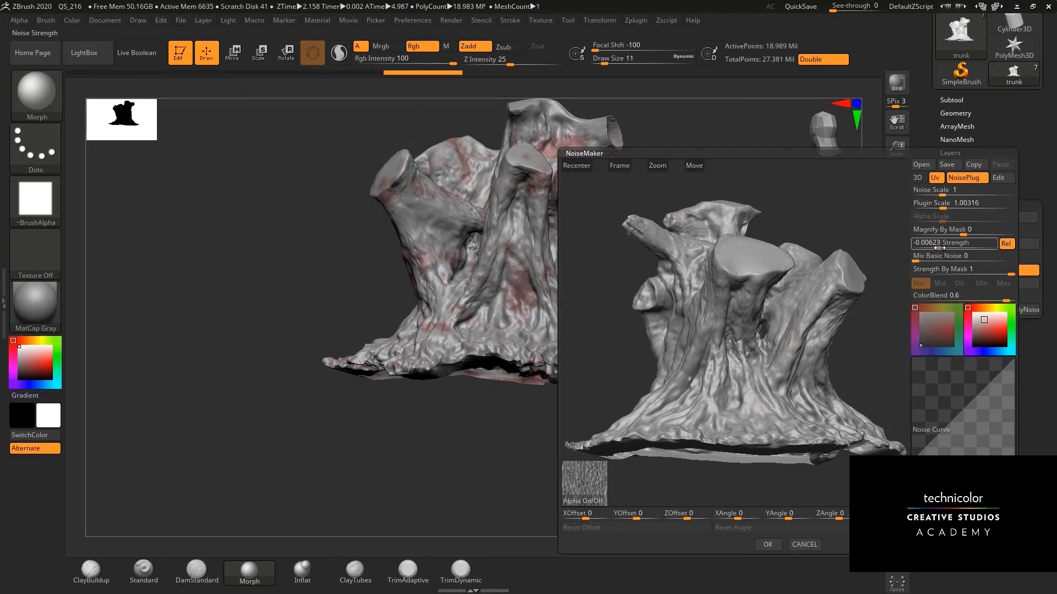
pyautogui.moveTo(941, 248); pyautogui.dragTo(945, 248)
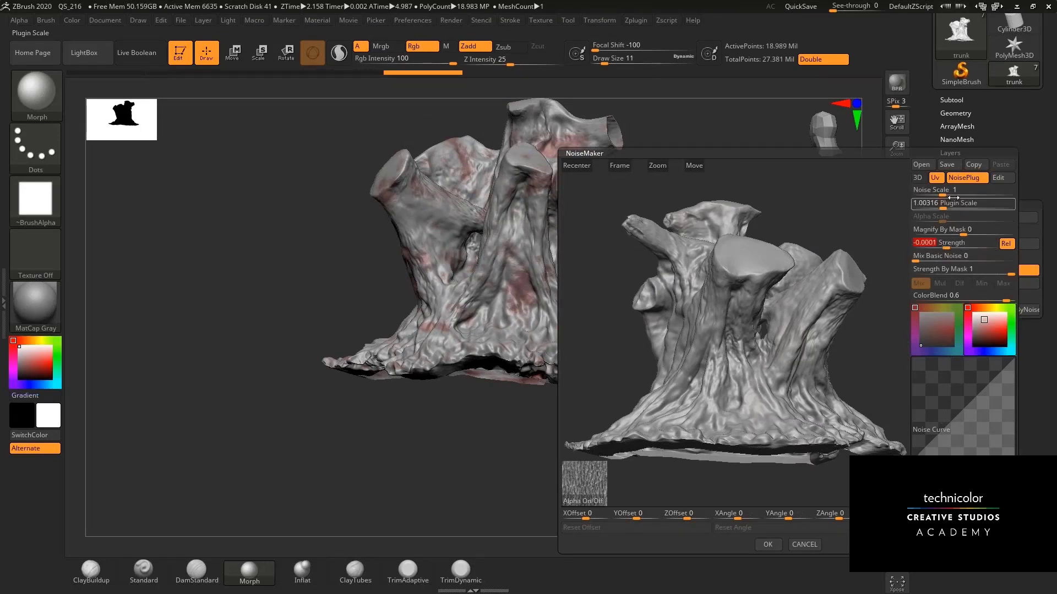
pyautogui.click(967, 179)
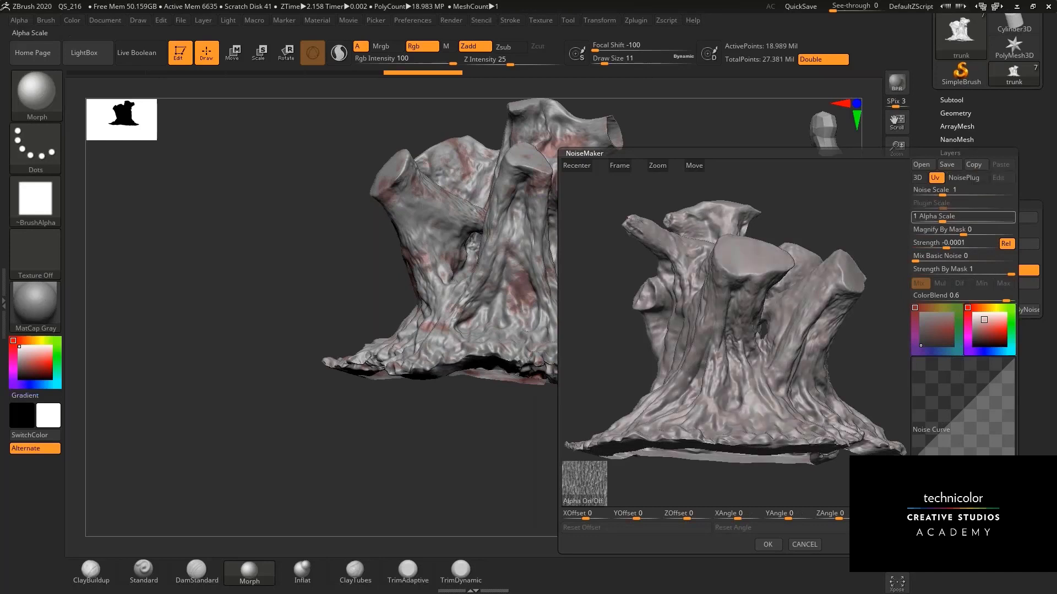
pyautogui.click(975, 314)
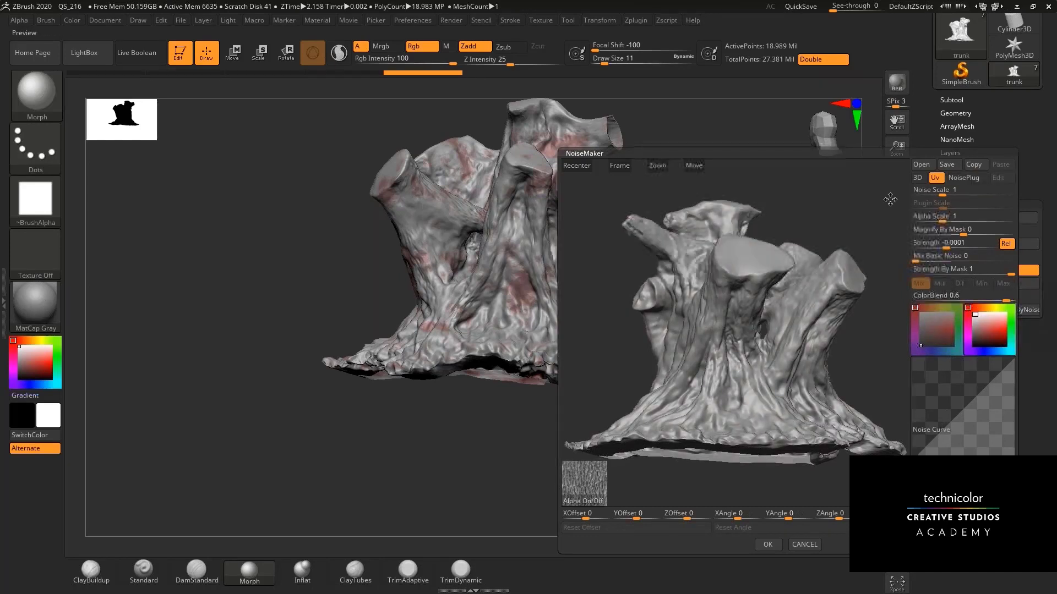
# Try the bark noise at a noise scale of 39.05623 and a strength of 0.02147.
pyautogui.click(940, 192)
pyautogui.write('13.42518')
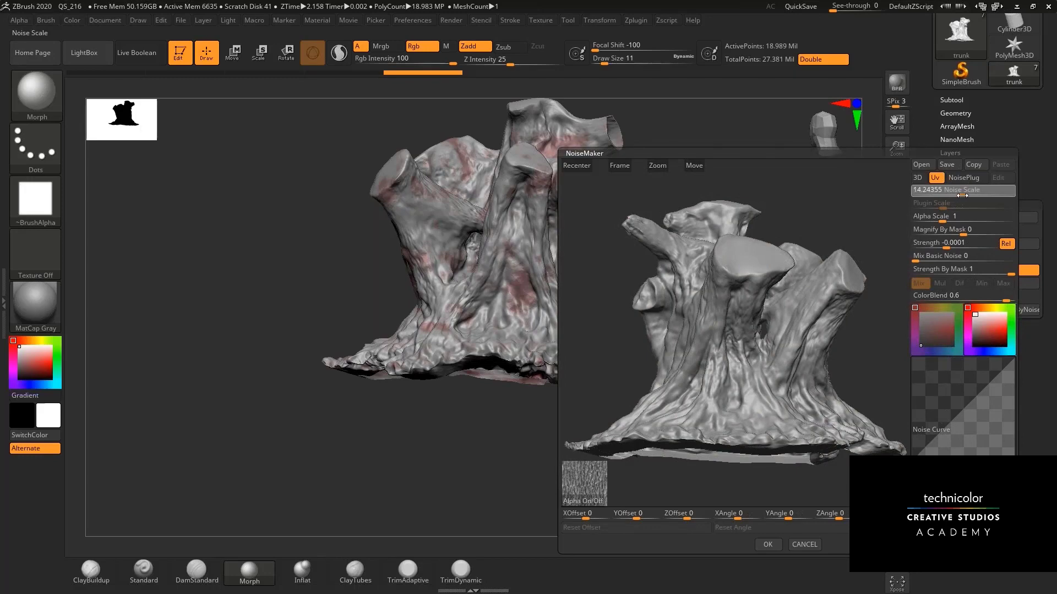
pyautogui.press('Return')
pyautogui.moveTo(658, 166); pyautogui.dragTo(663, 246)
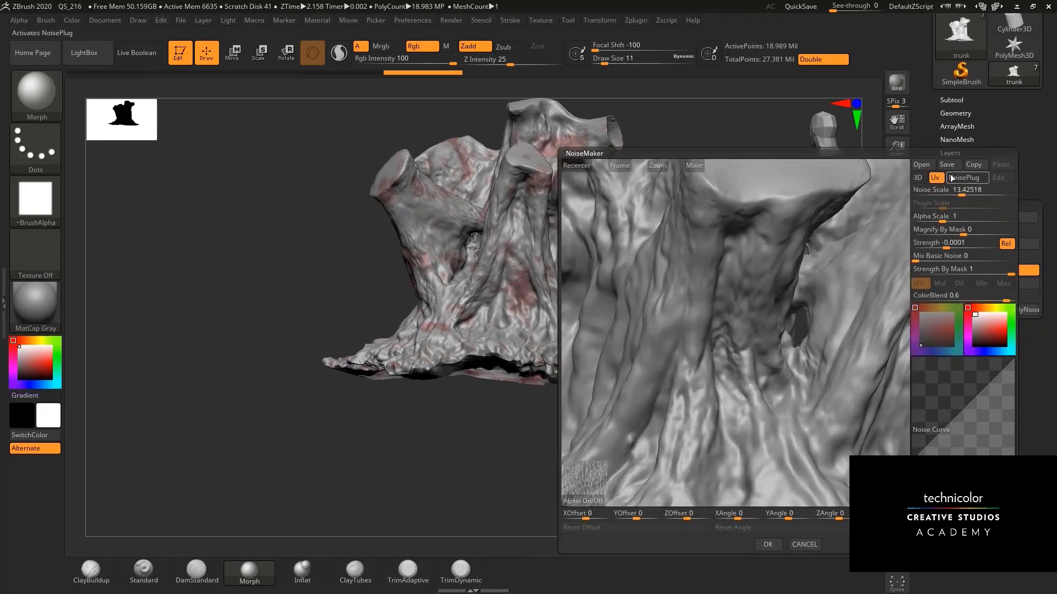
pyautogui.moveTo(961, 195); pyautogui.dragTo(974, 197)
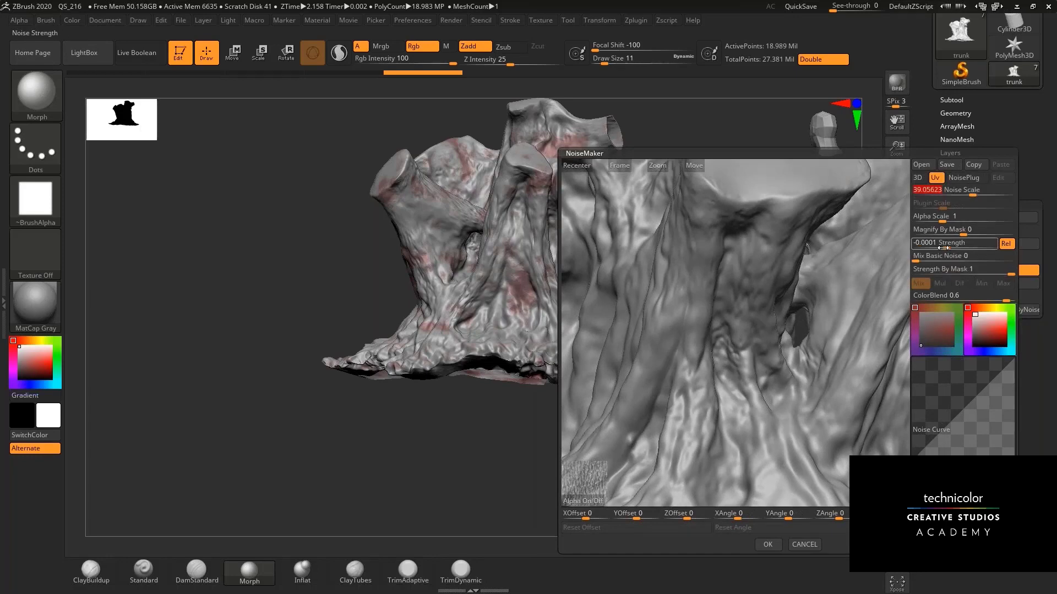
pyautogui.moveTo(952, 247); pyautogui.dragTo(975, 250)
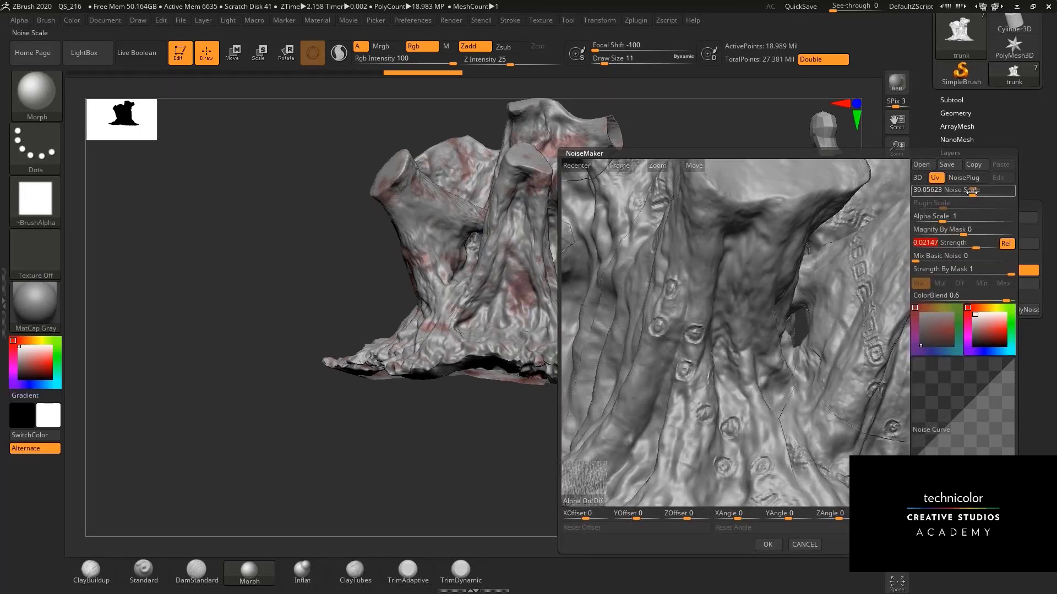
# Set the alpha scale to 0.10771, the noise scale to 15.10135 and the strength to about 0.06465, and accept the noise.
pyautogui.moveTo(945, 199); pyautogui.dragTo(930, 221)
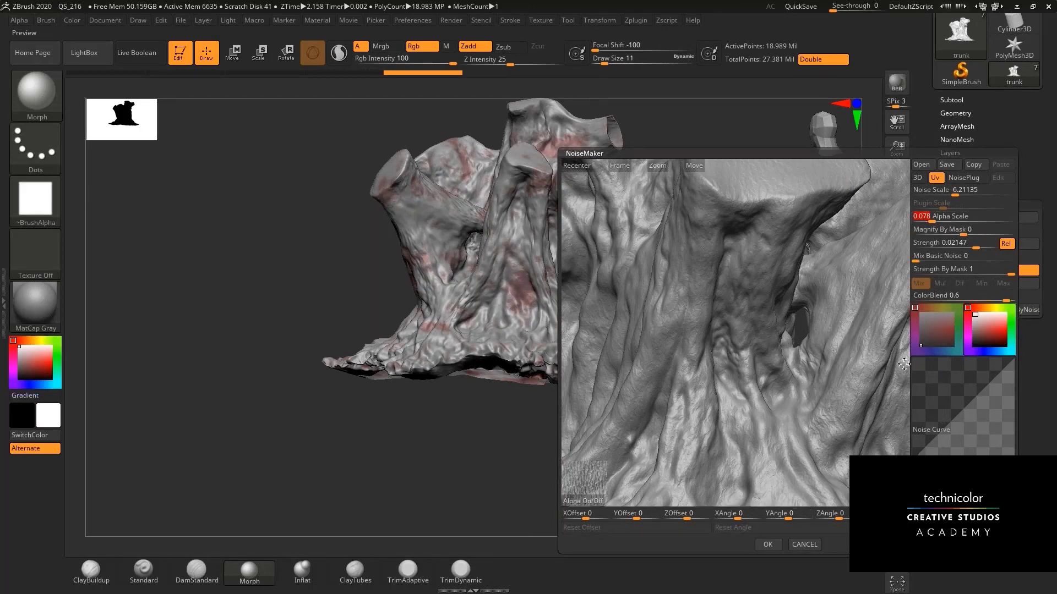
pyautogui.moveTo(935, 221); pyautogui.dragTo(963, 193)
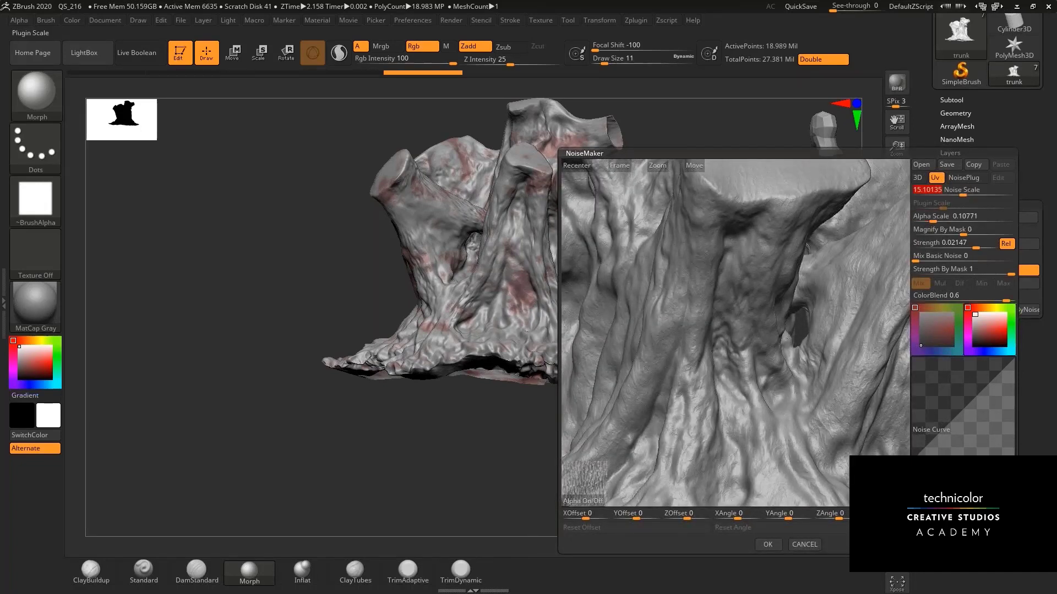
pyautogui.moveTo(967, 245); pyautogui.dragTo(981, 248)
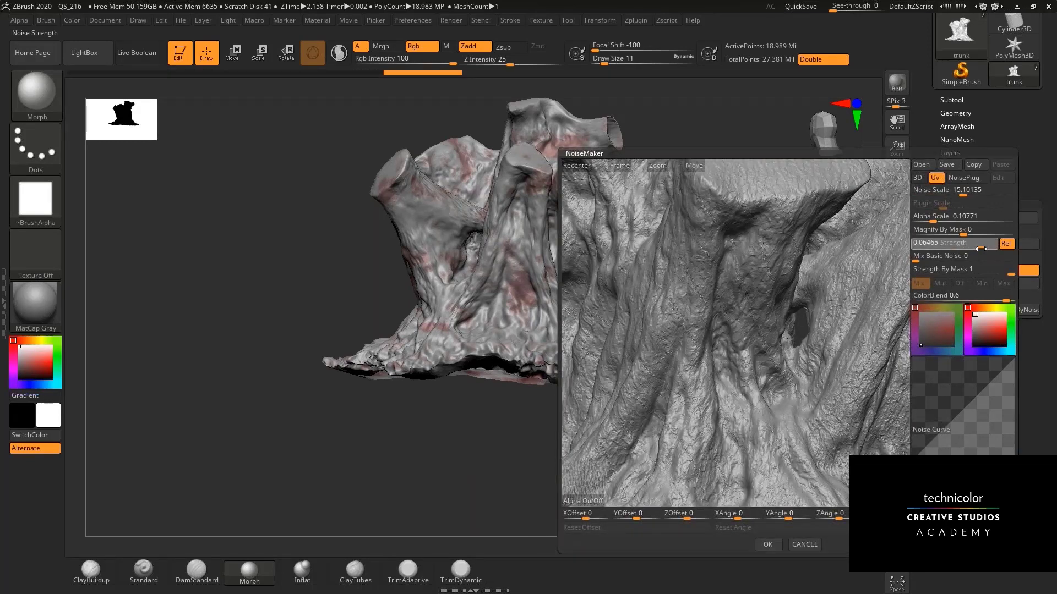
pyautogui.click(768, 544)
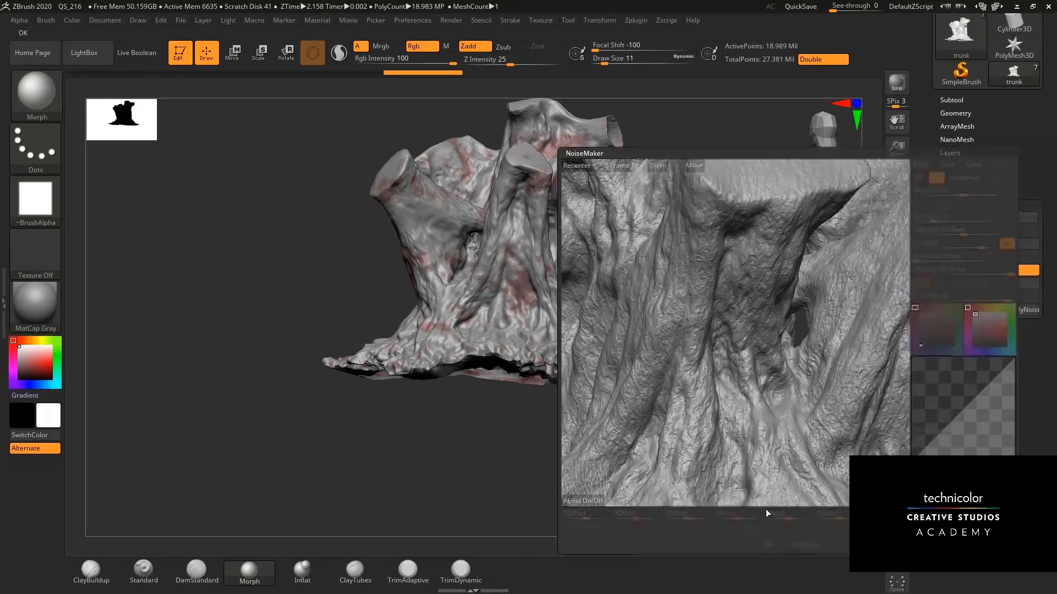
# Inspect the bark noise preview on the trunk and roots up close from several sides.
pyautogui.press('f')
pyautogui.keyDown('ctrl'); pyautogui.moveTo(708, 165); pyautogui.dragTo(708, 310, button='right'); pyautogui.keyUp('ctrl')
pyautogui.moveTo(696, 286); pyautogui.dragTo(809, 316)
pyautogui.keyDown('alt'); pyautogui.moveTo(820, 321); pyautogui.dragTo(740, 287, button='right'); pyautogui.keyUp('alt')
pyautogui.moveTo(747, 292); pyautogui.dragTo(825, 292)
pyautogui.keyDown('alt'); pyautogui.moveTo(703, 269); pyautogui.dragTo(801, 303); pyautogui.keyUp('alt')
pyautogui.keyDown('ctrl'); pyautogui.moveTo(740, 298); pyautogui.dragTo(743, 350, button='right'); pyautogui.keyUp('ctrl')
pyautogui.moveTo(743, 350); pyautogui.dragTo(776, 306)
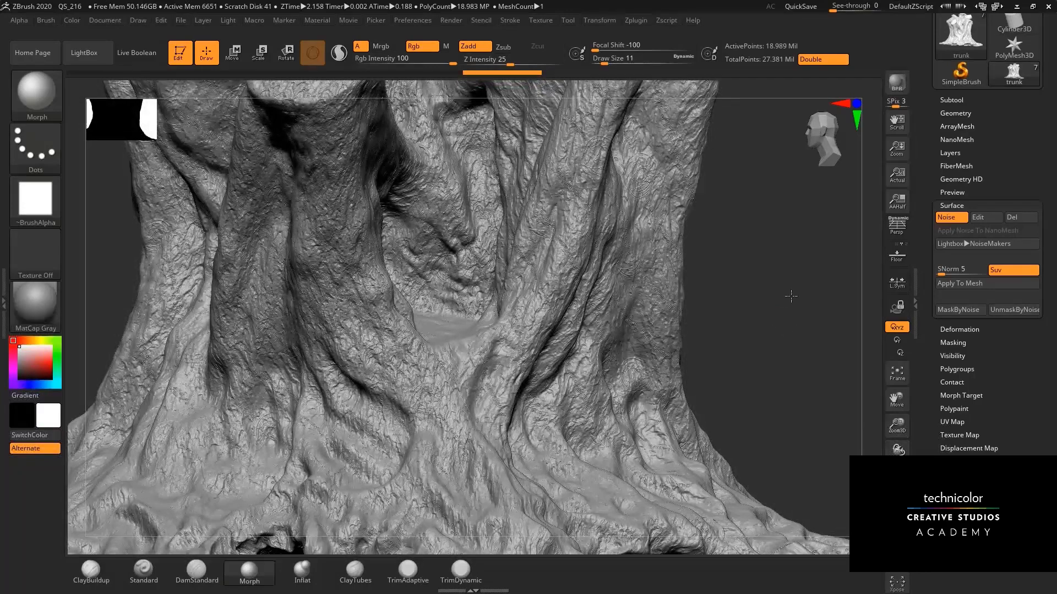
# Add a new sculpt layer to the trunk after the existing base sculpt, Inflate 1 and untitled layers.
pyautogui.moveTo(791, 296); pyautogui.dragTo(837, 354)
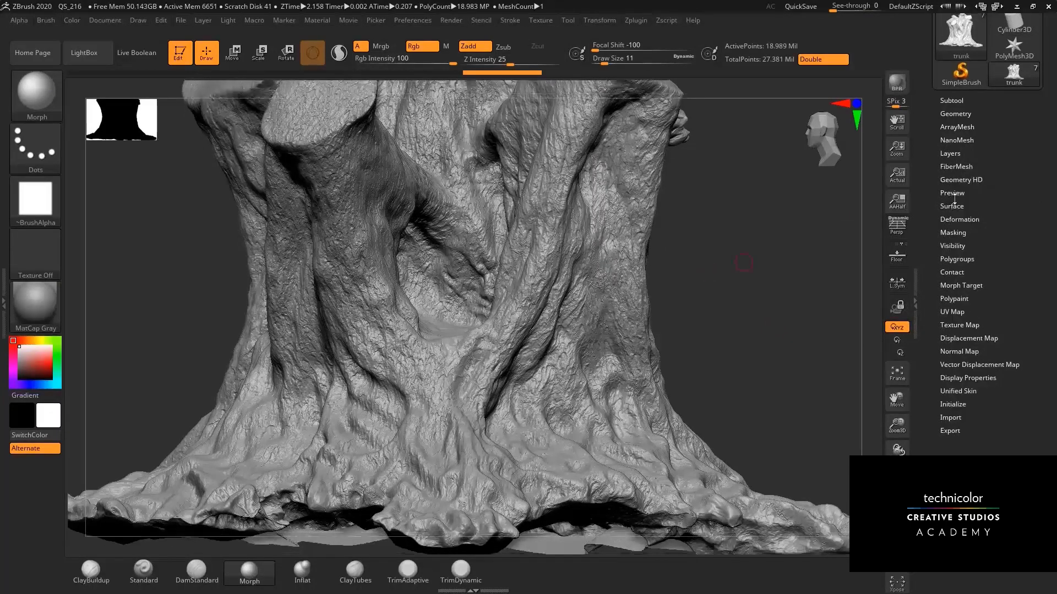
pyautogui.click(951, 206)
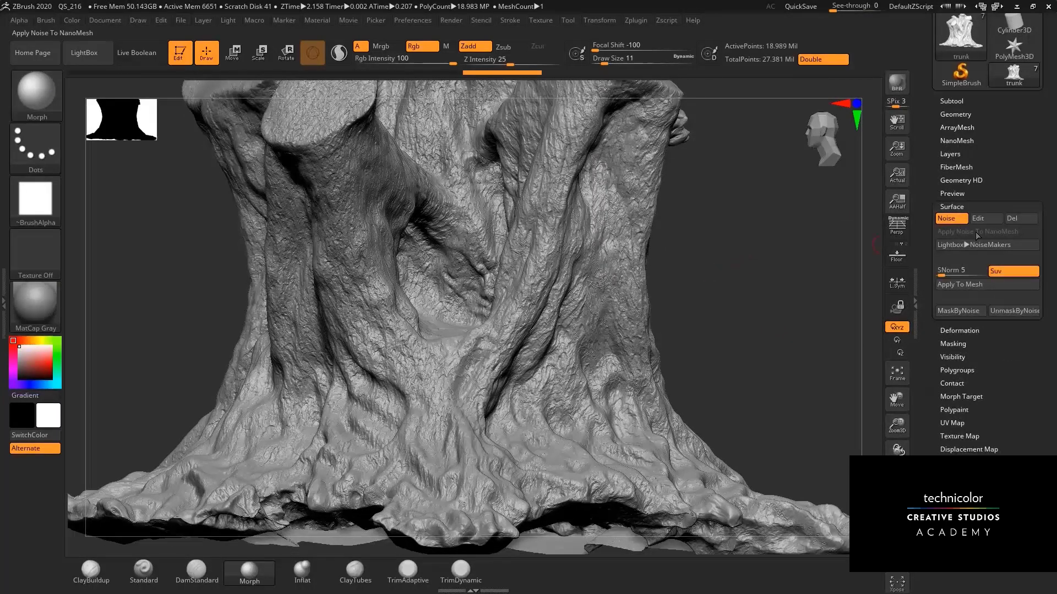
pyautogui.click(960, 155)
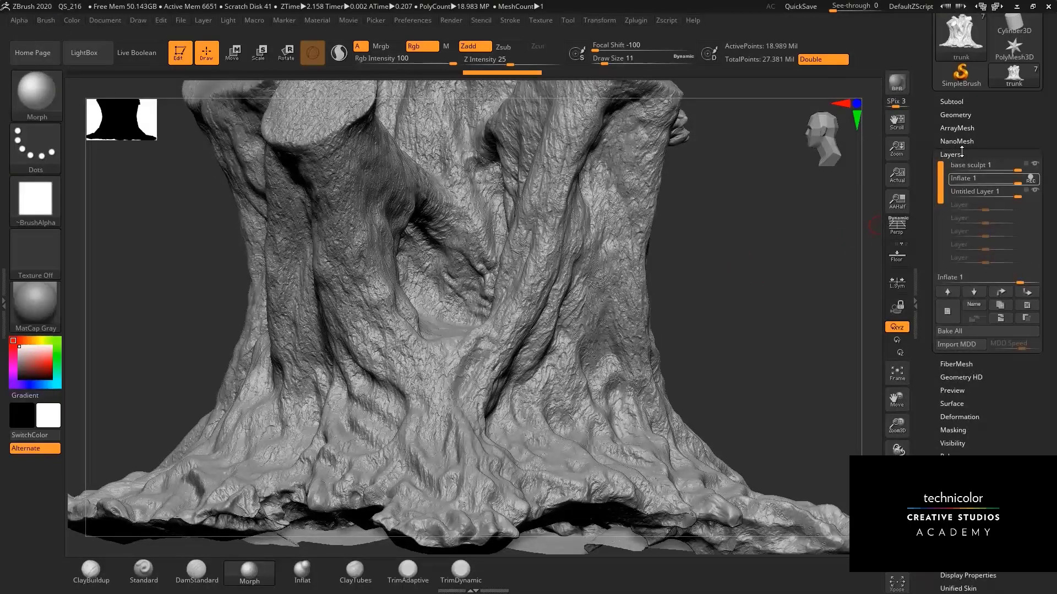
pyautogui.click(958, 153)
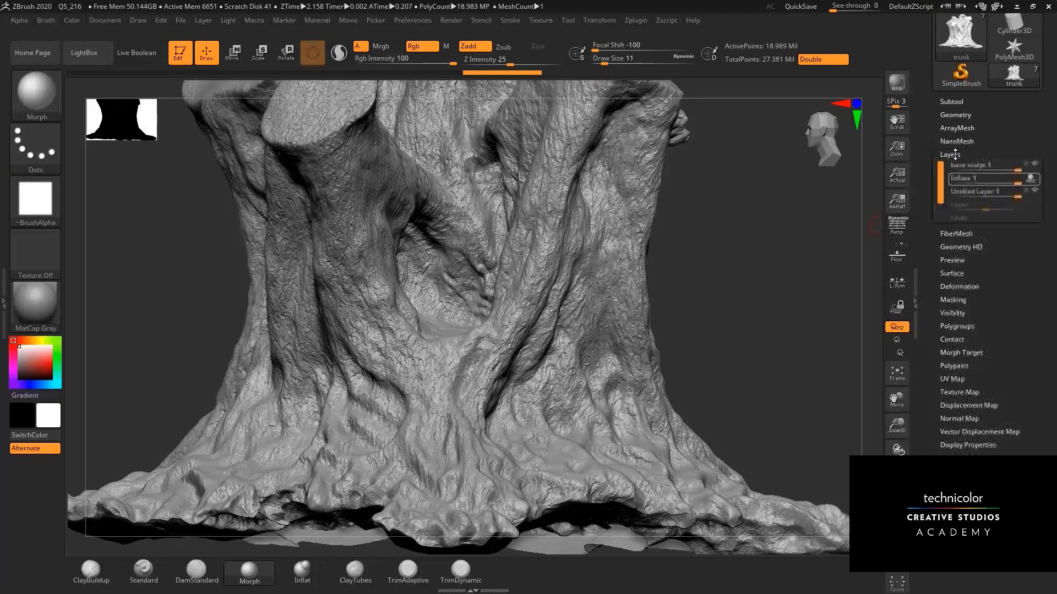
pyautogui.click(955, 151)
pyautogui.click(955, 154)
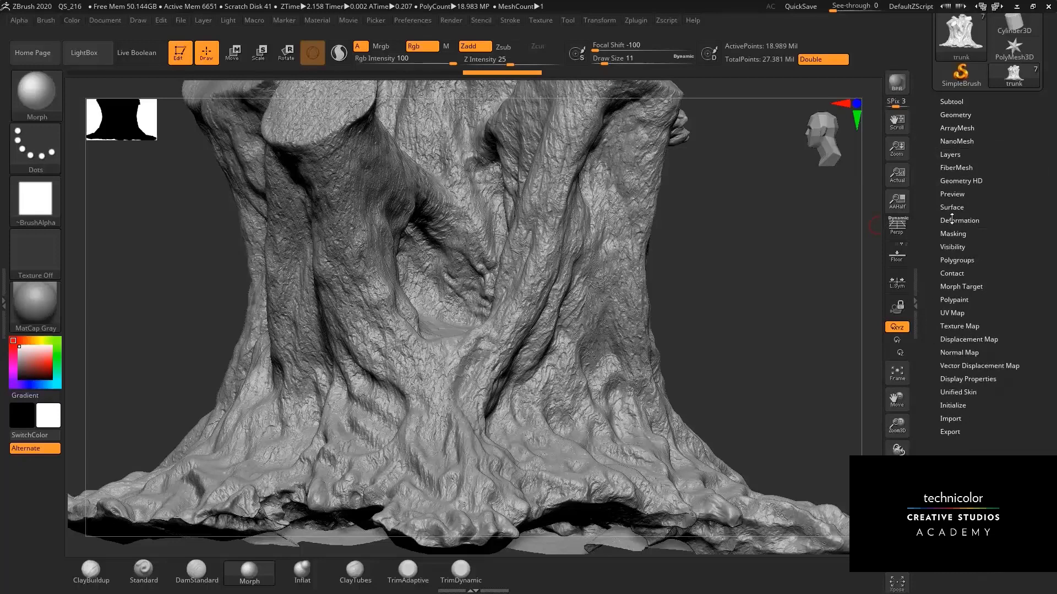
pyautogui.click(951, 208)
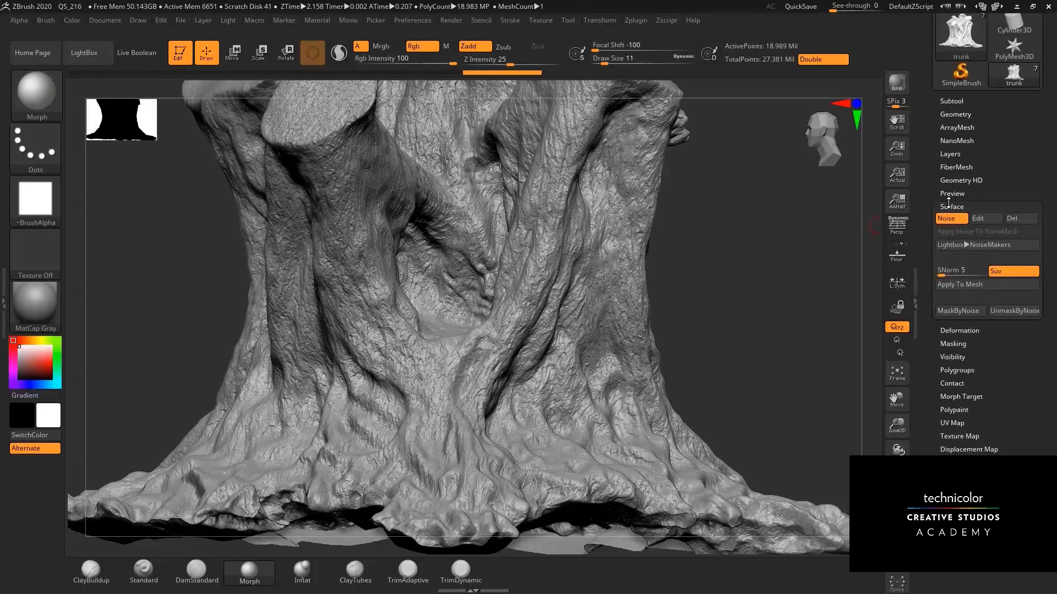
pyautogui.click(950, 155)
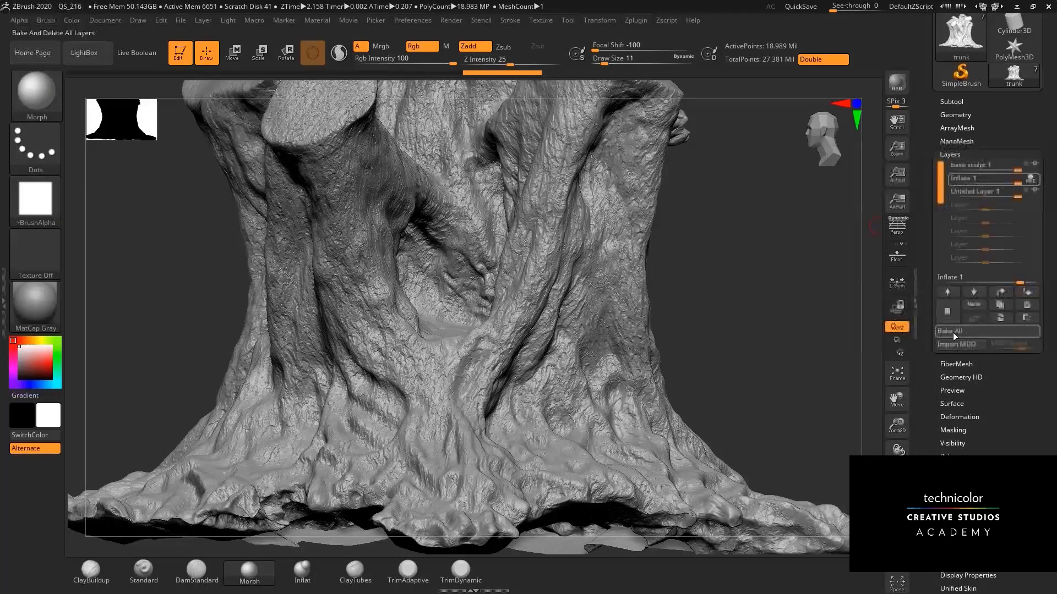
pyautogui.click(948, 311)
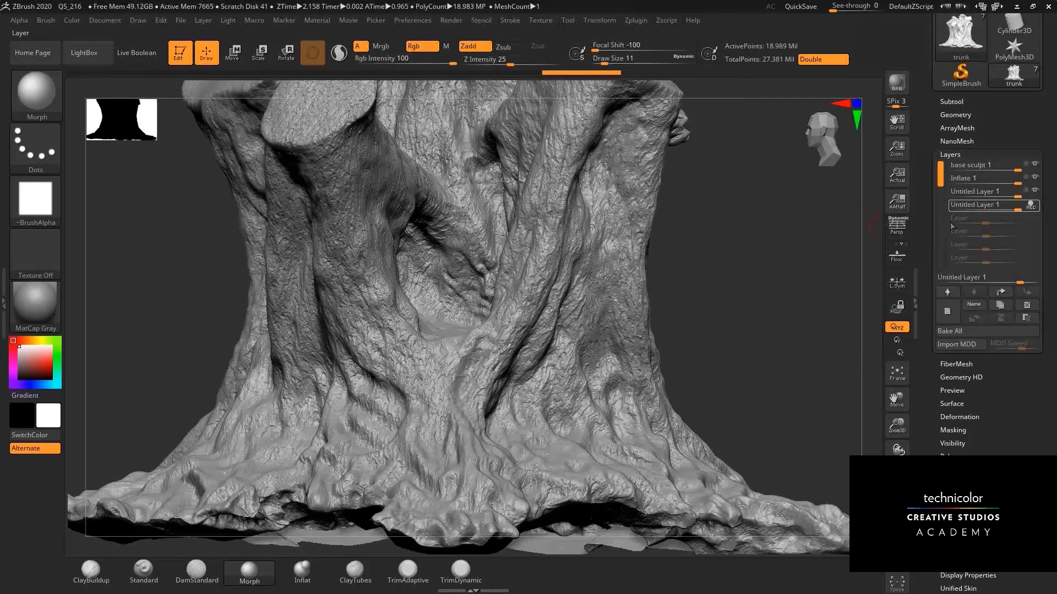
# Apply the bark surface noise to the trunk mesh on the new layer, and add another sculpt layer.
pyautogui.click(952, 154)
pyautogui.click(951, 207)
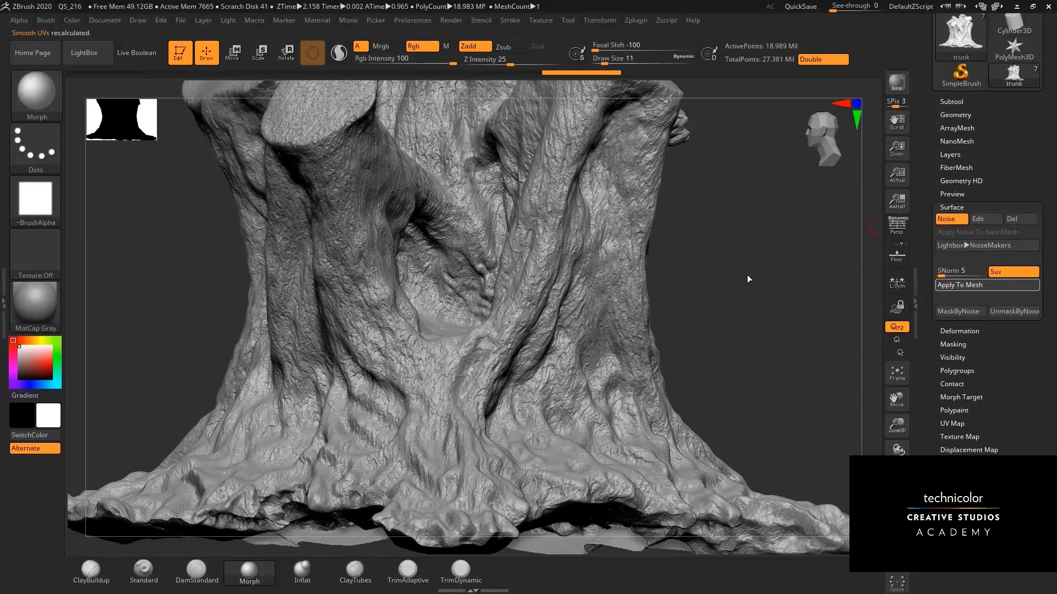
pyautogui.click(986, 285)
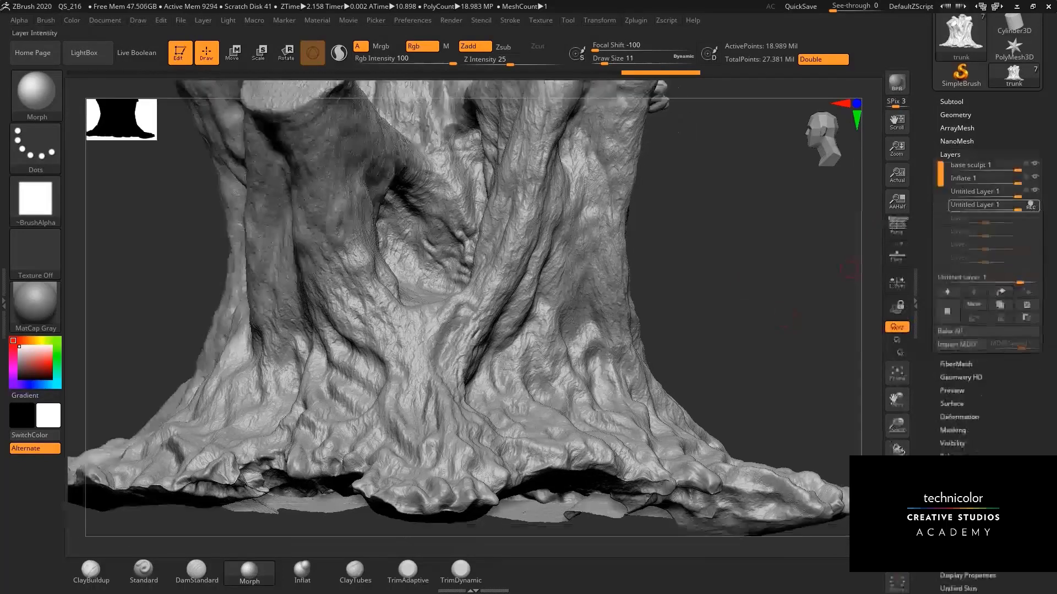
pyautogui.click(947, 311)
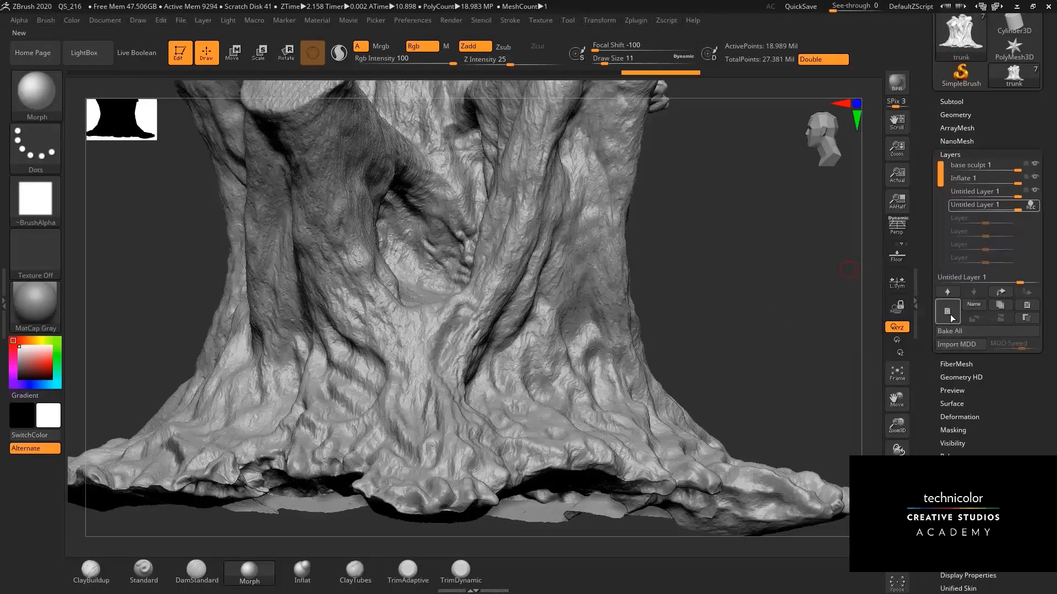
pyautogui.click(953, 155)
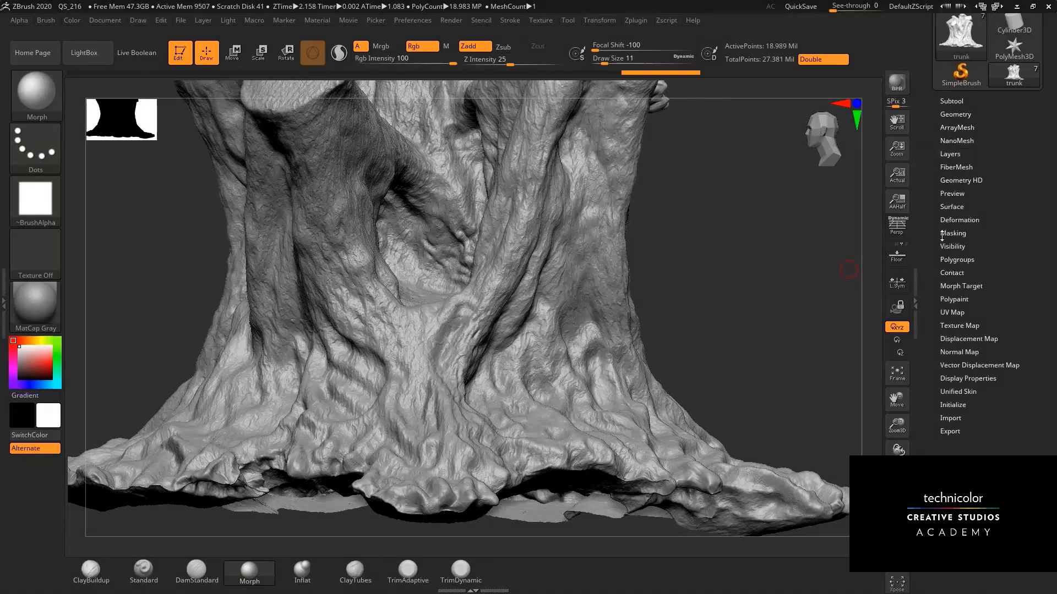
pyautogui.click(951, 207)
pyautogui.click(953, 219)
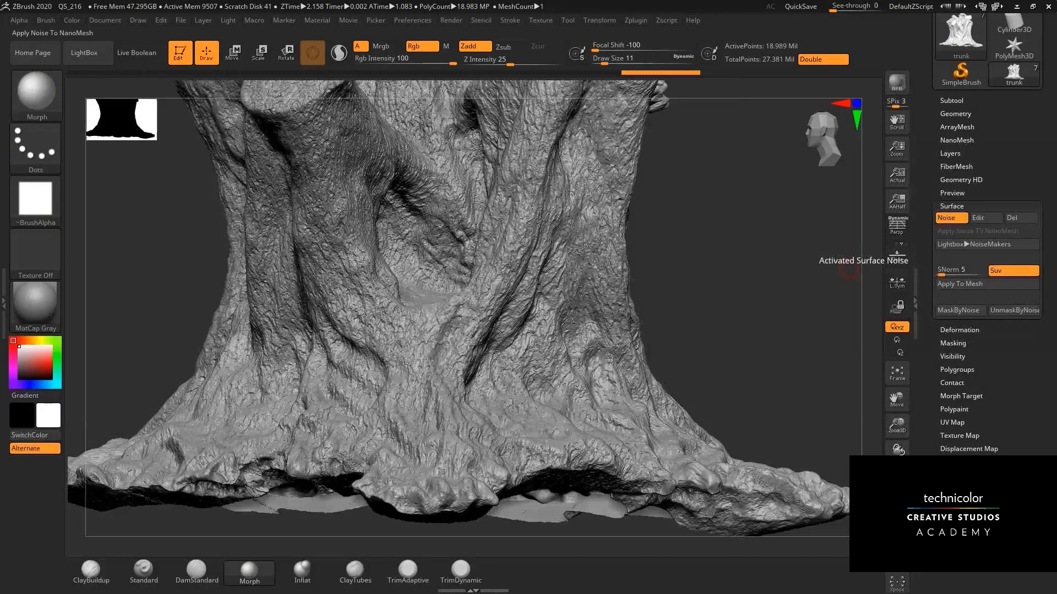
pyautogui.click(992, 221)
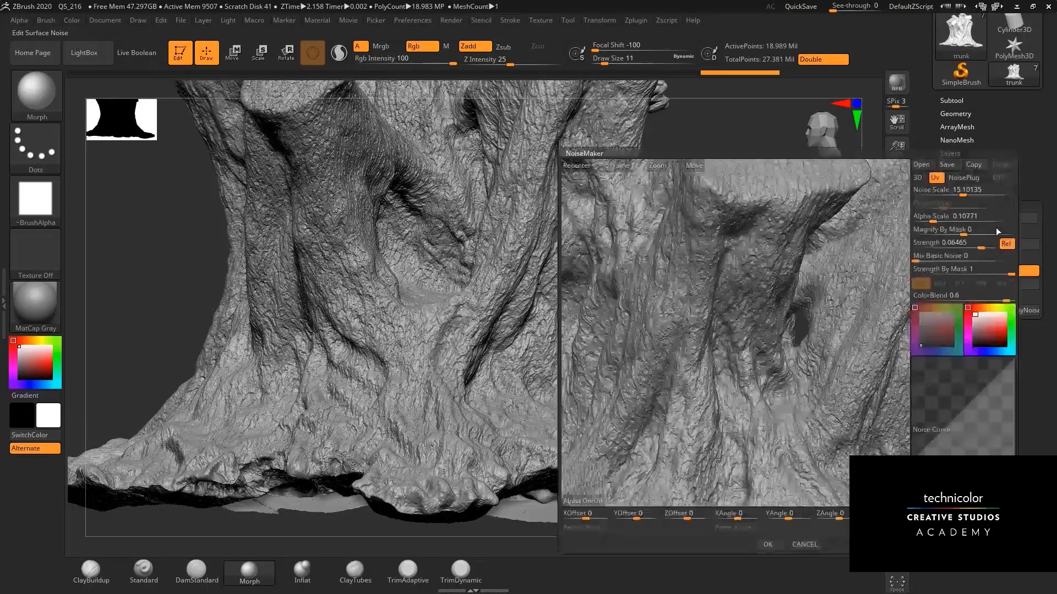
pyautogui.click(962, 181)
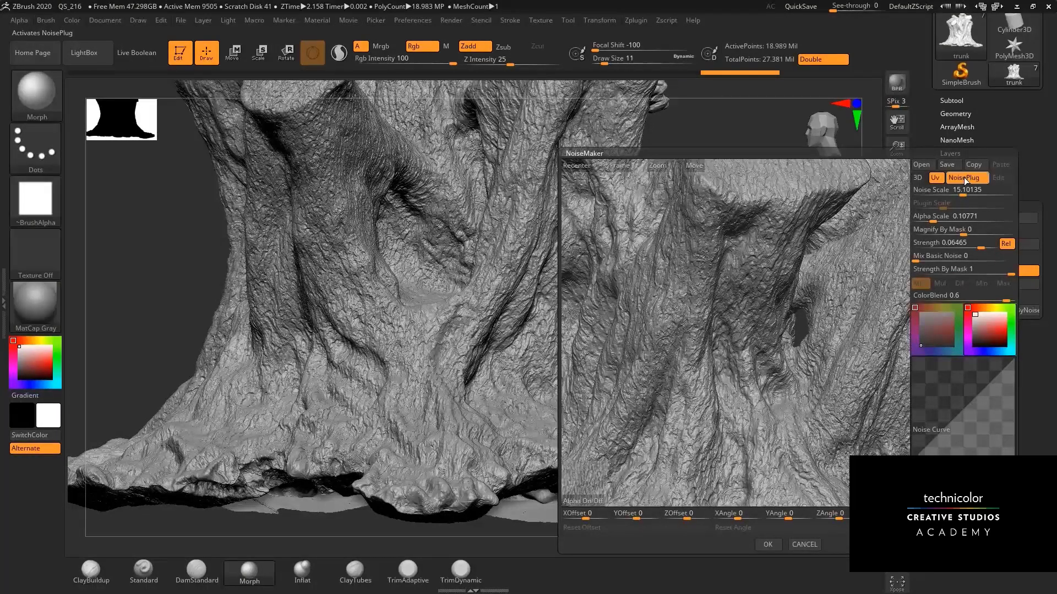
pyautogui.click(918, 178)
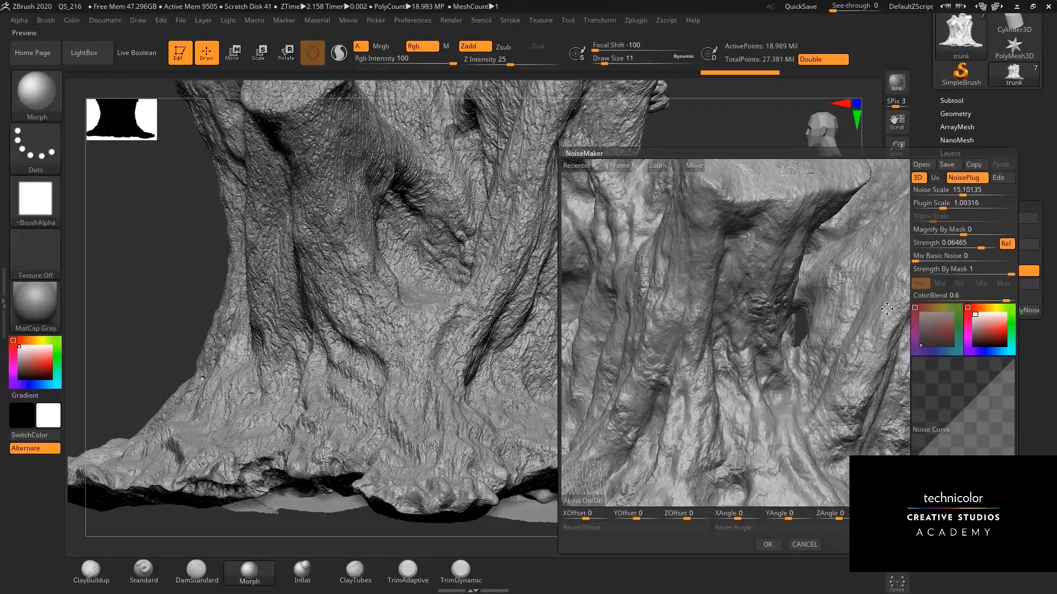
pyautogui.click(935, 180)
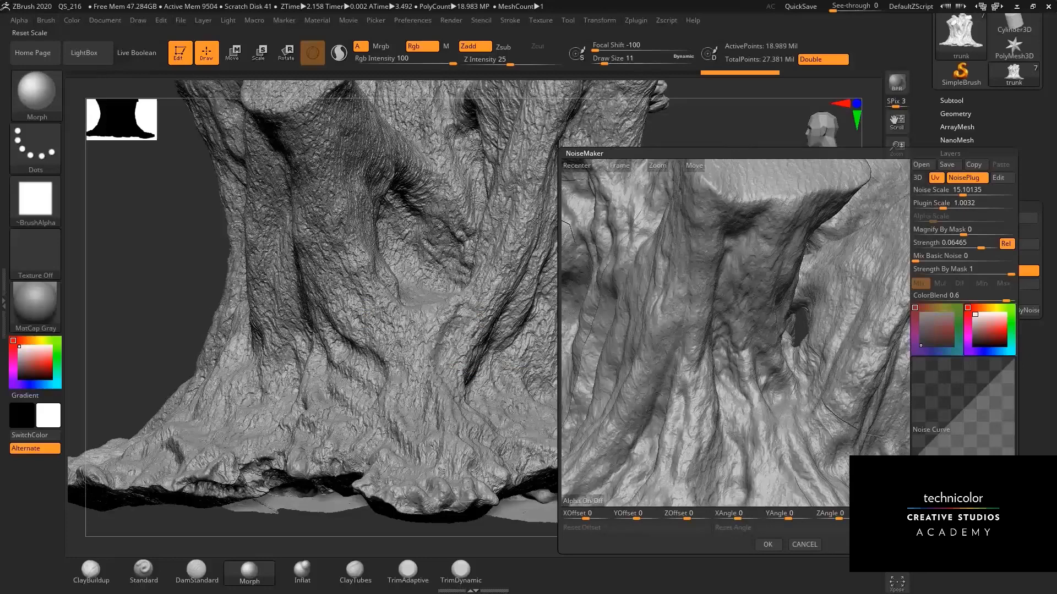
pyautogui.click(803, 544)
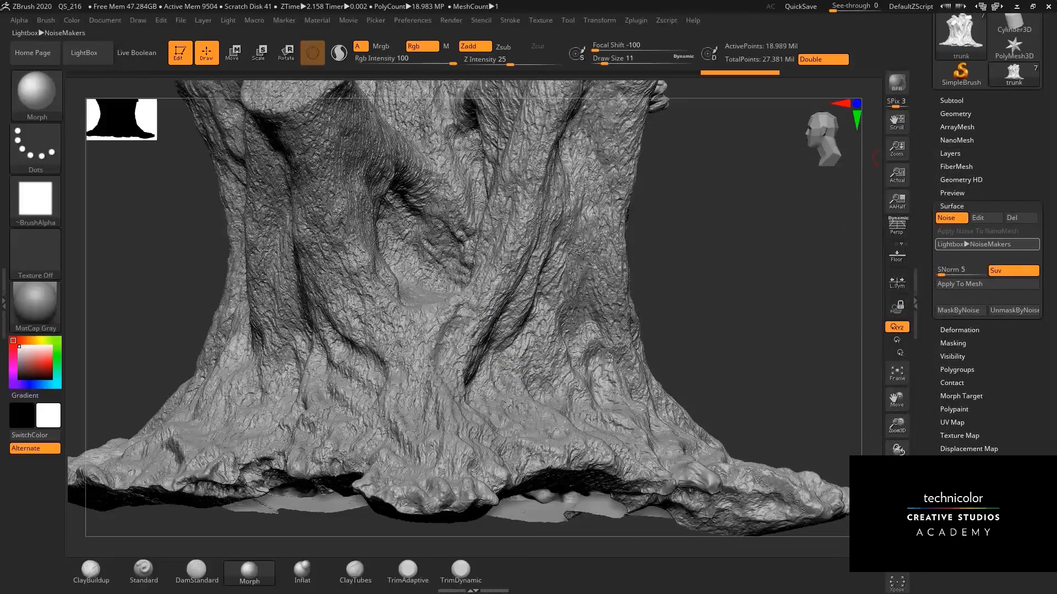
# Delete the bark surface noise and create a new one with the Dents NoisePlug, lowering its X scale factor.
pyautogui.click(1011, 220)
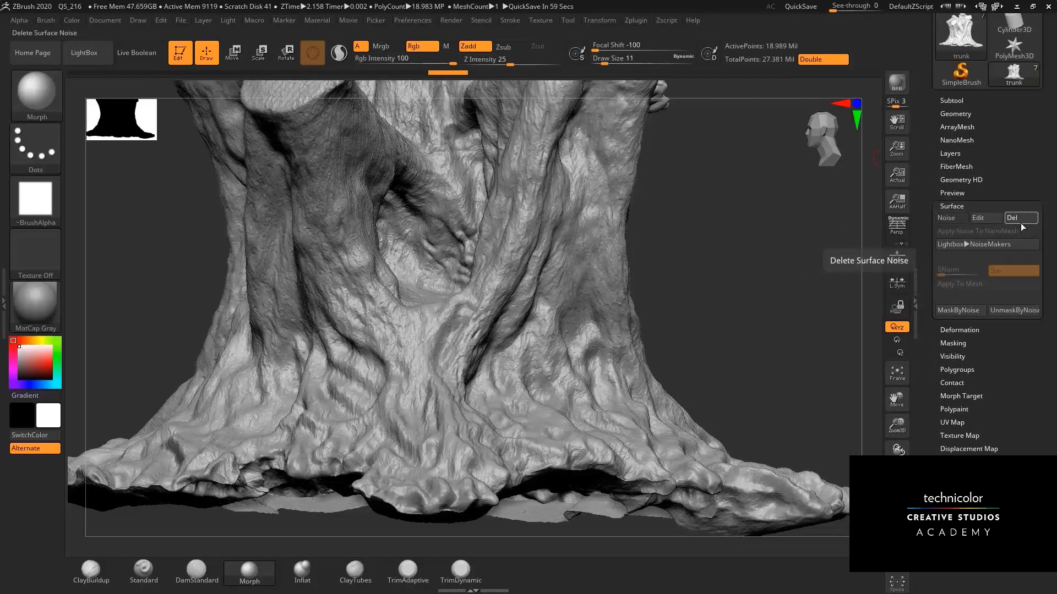
pyautogui.click(951, 223)
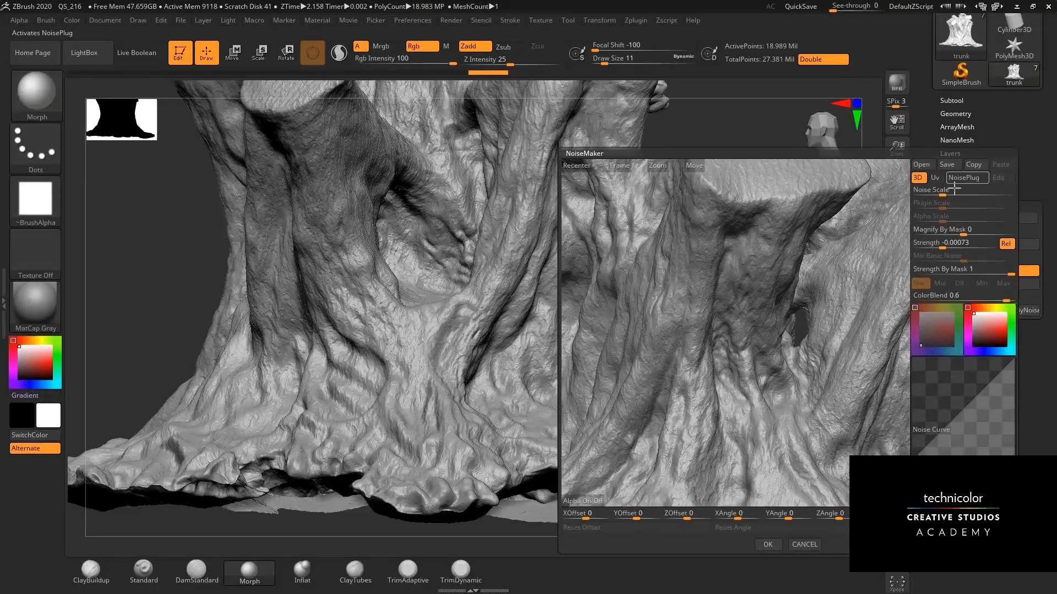
pyautogui.click(967, 178)
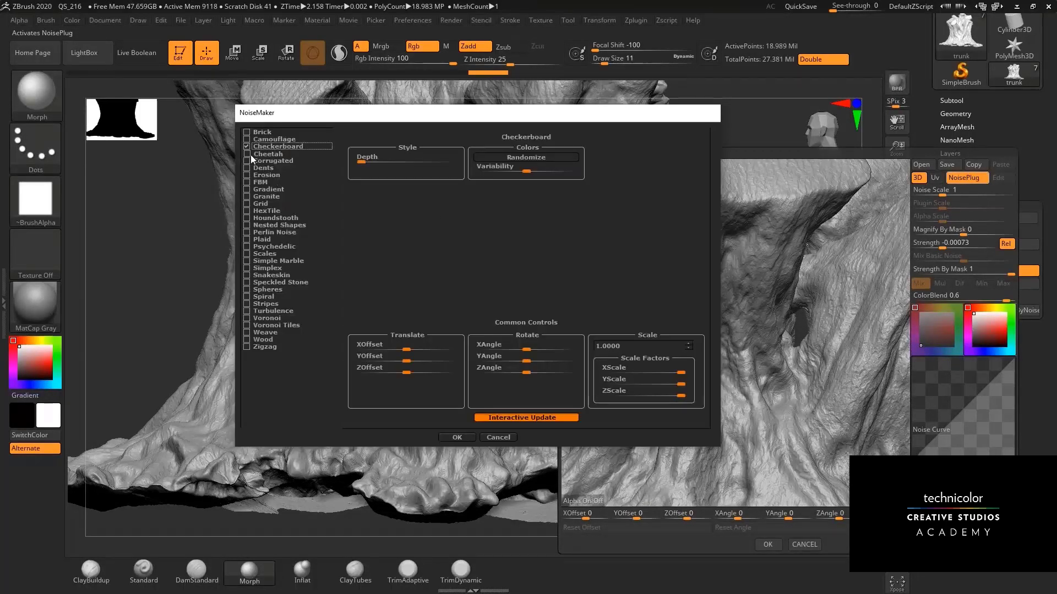
pyautogui.click(246, 167)
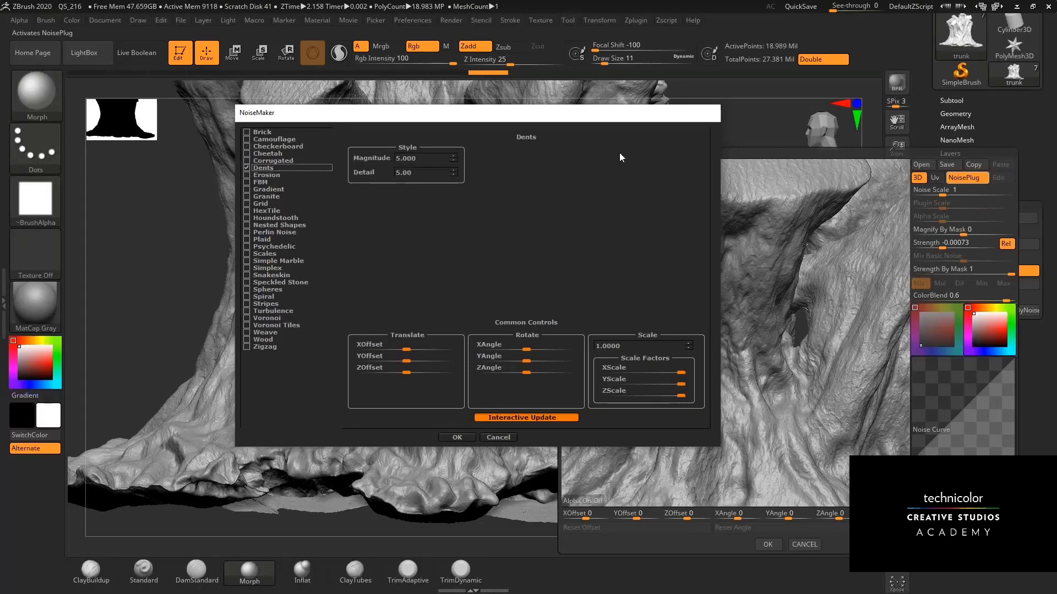
pyautogui.moveTo(607, 120); pyautogui.dragTo(543, 100)
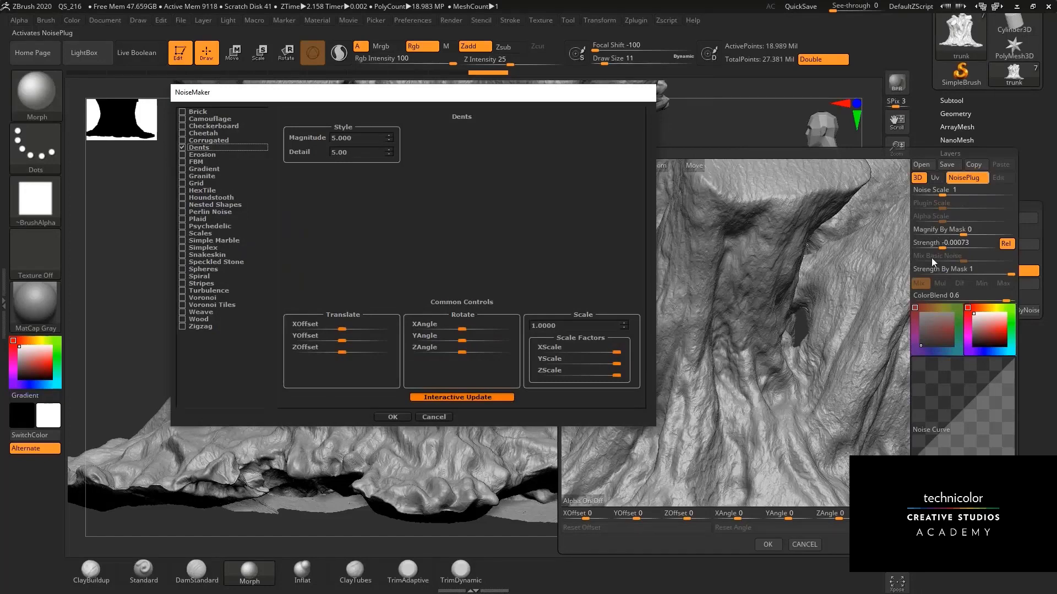
pyautogui.moveTo(557, 101); pyautogui.dragTo(546, 99)
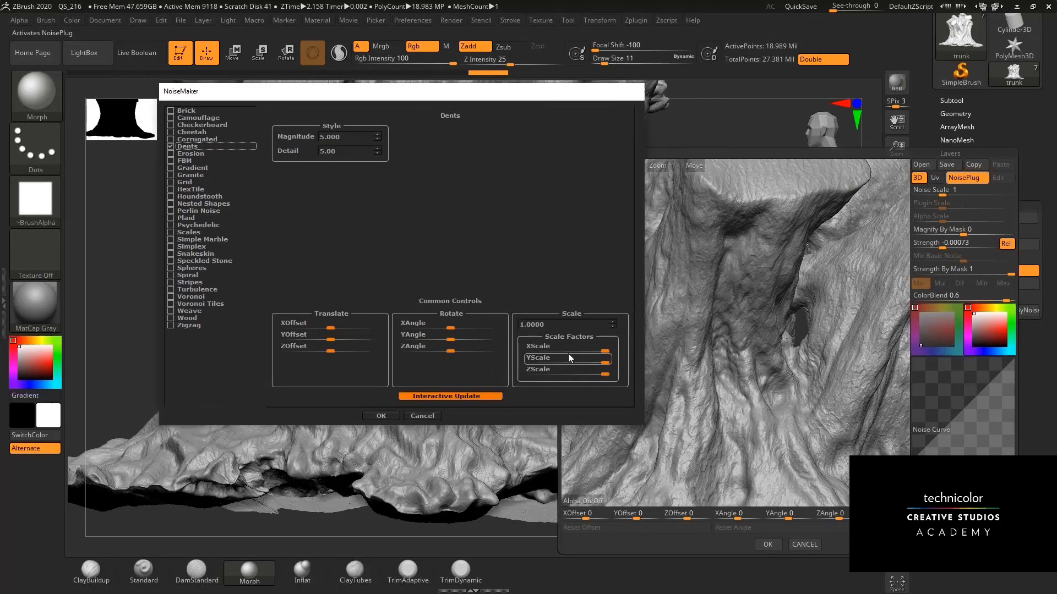
pyautogui.moveTo(593, 351); pyautogui.dragTo(567, 349)
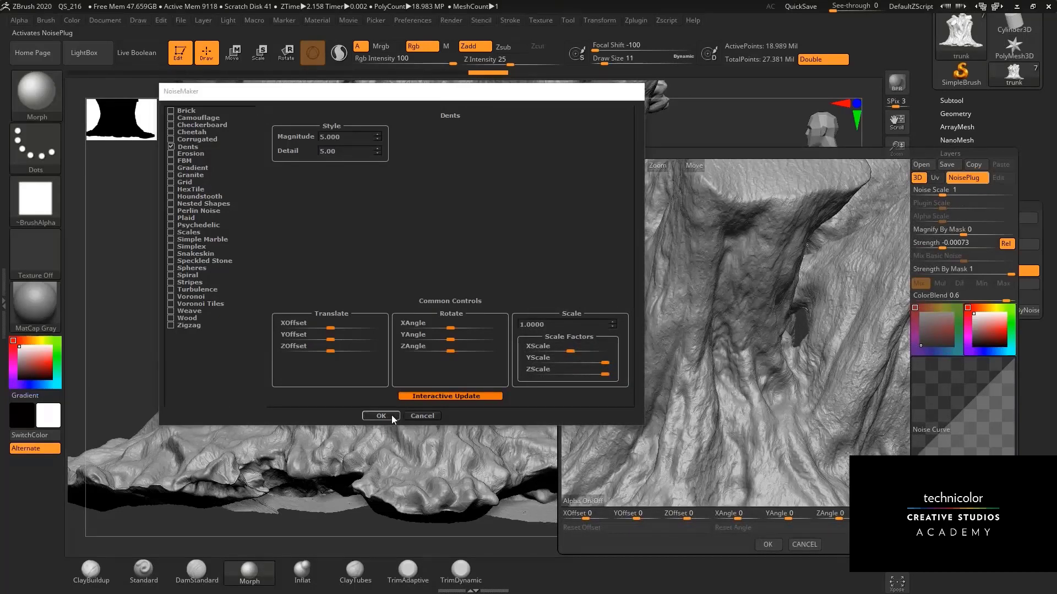
pyautogui.click(409, 416)
# Set the plugin scale to 30.52809 and reduce the X scale factor of the Dents pattern further to stretch it.
pyautogui.click(967, 204)
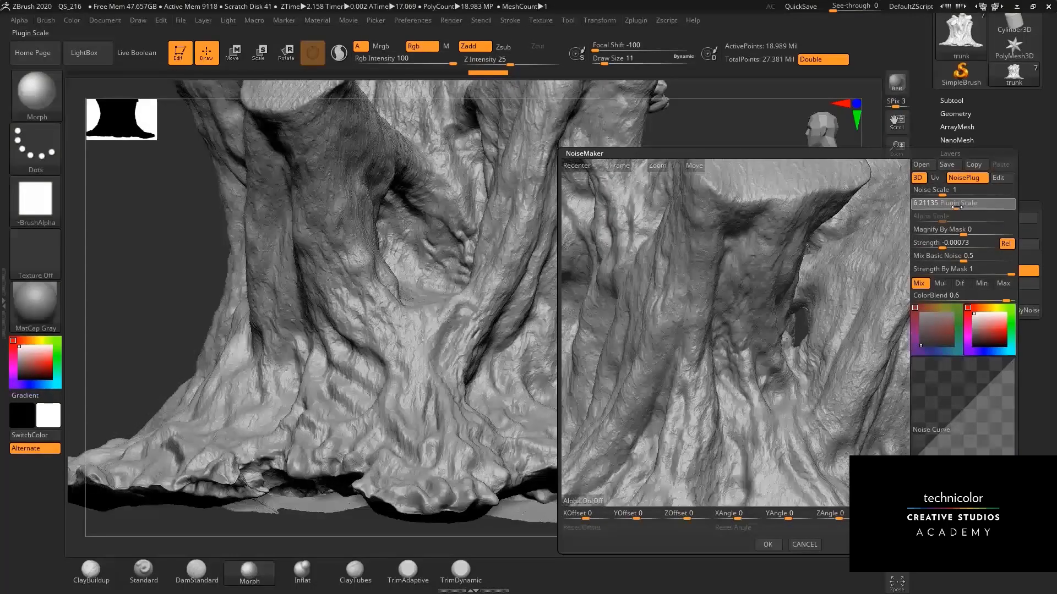
pyautogui.moveTo(968, 206); pyautogui.dragTo(970, 206)
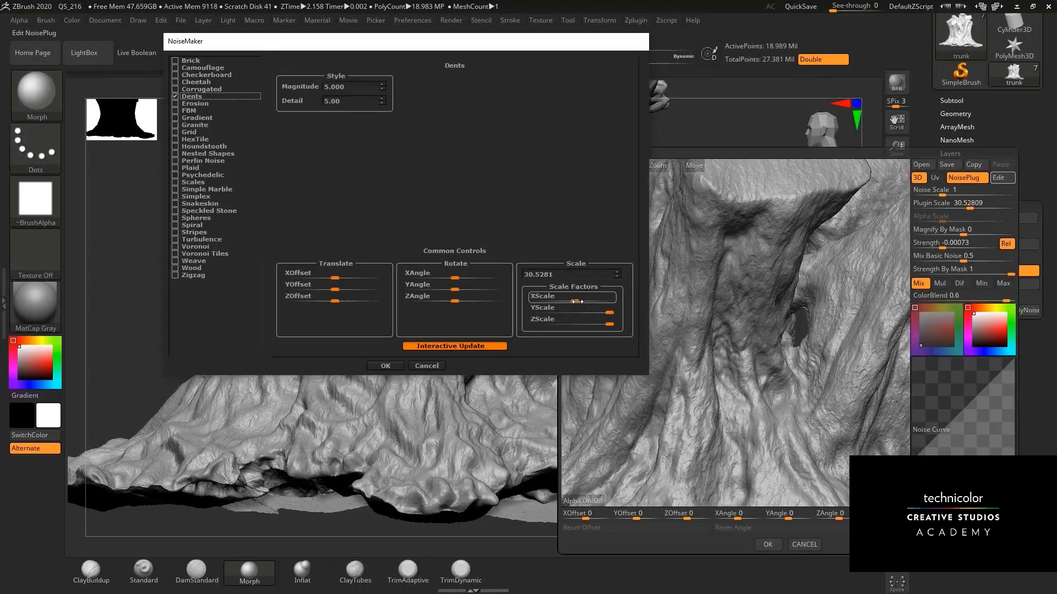
pyautogui.moveTo(571, 301); pyautogui.dragTo(545, 297)
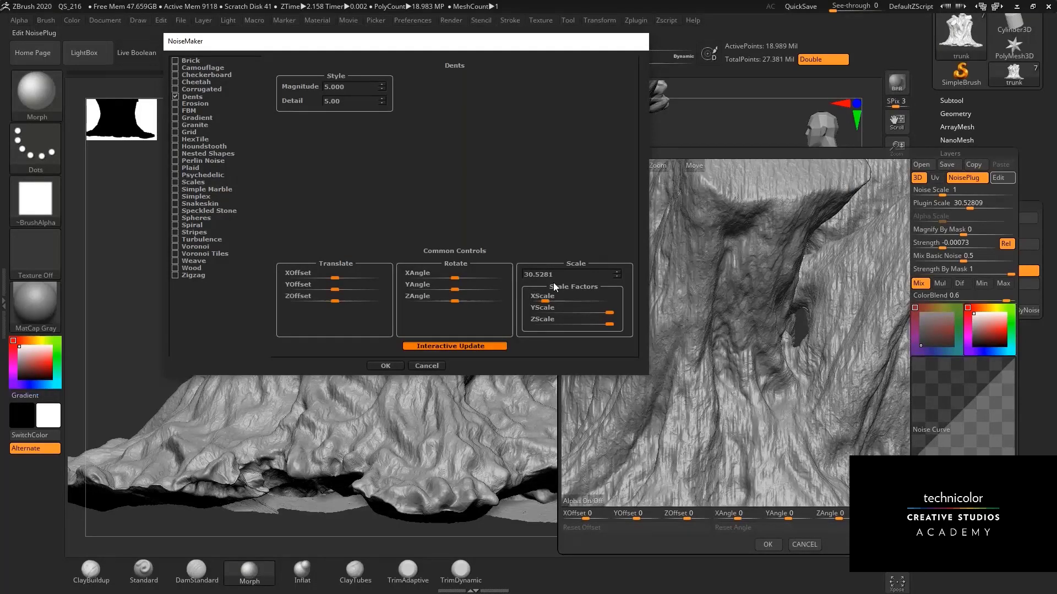
# Rotate the Dents pattern on the X, Y and Z angles so its ridges run horizontally around the trunk, and accept the noise.
pyautogui.moveTo(457, 286); pyautogui.dragTo(465, 277)
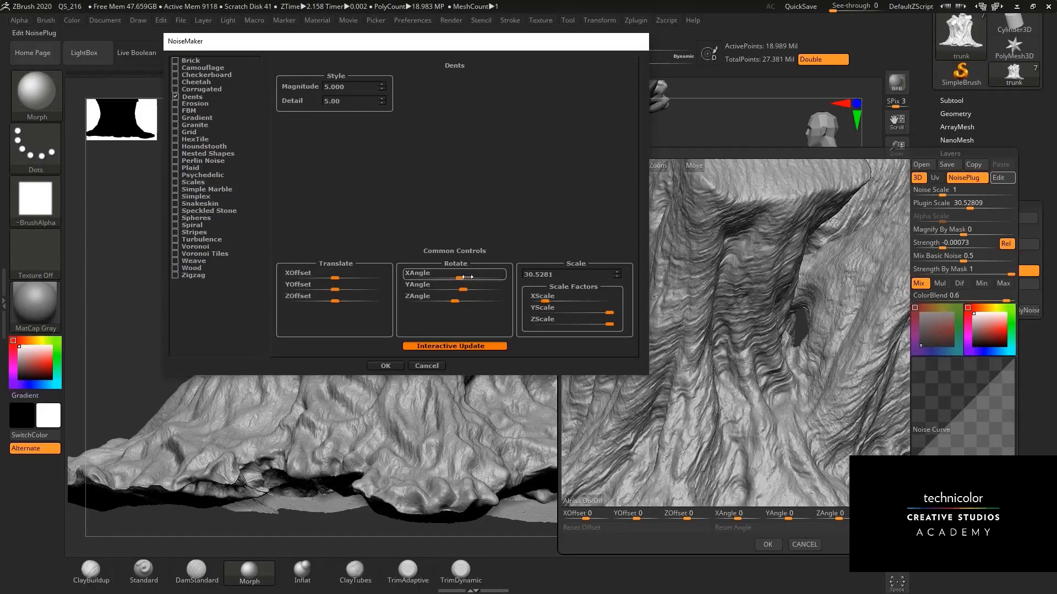
pyautogui.moveTo(467, 276); pyautogui.dragTo(457, 299)
pyautogui.moveTo(454, 299); pyautogui.dragTo(469, 289)
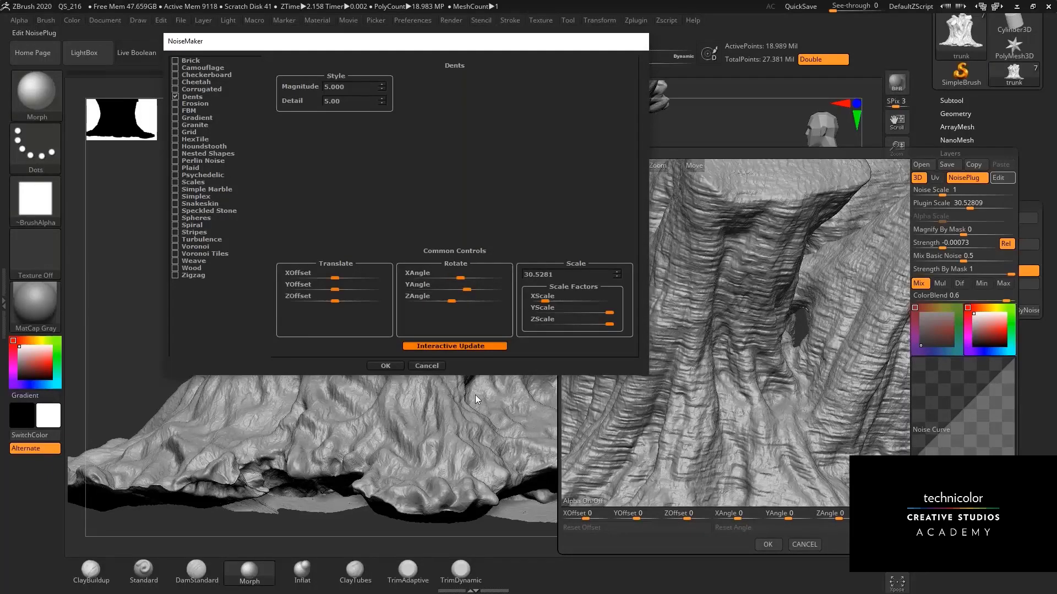
pyautogui.click(388, 365)
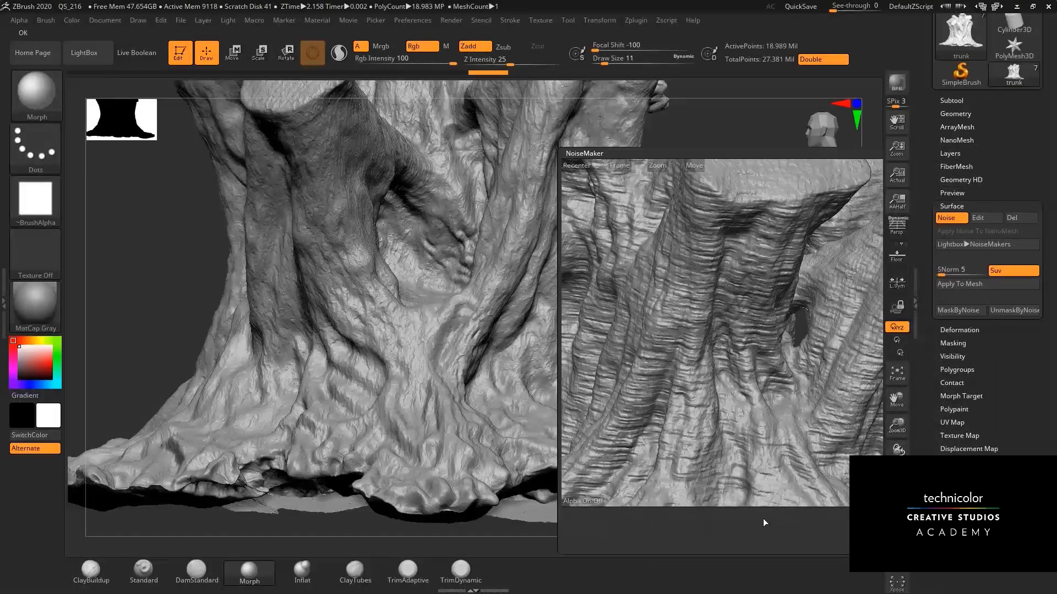
# Examine the horizontal dents noise on the trunk and roots up close, and open the trunk's layer list.
pyautogui.moveTo(740, 317); pyautogui.dragTo(743, 291)
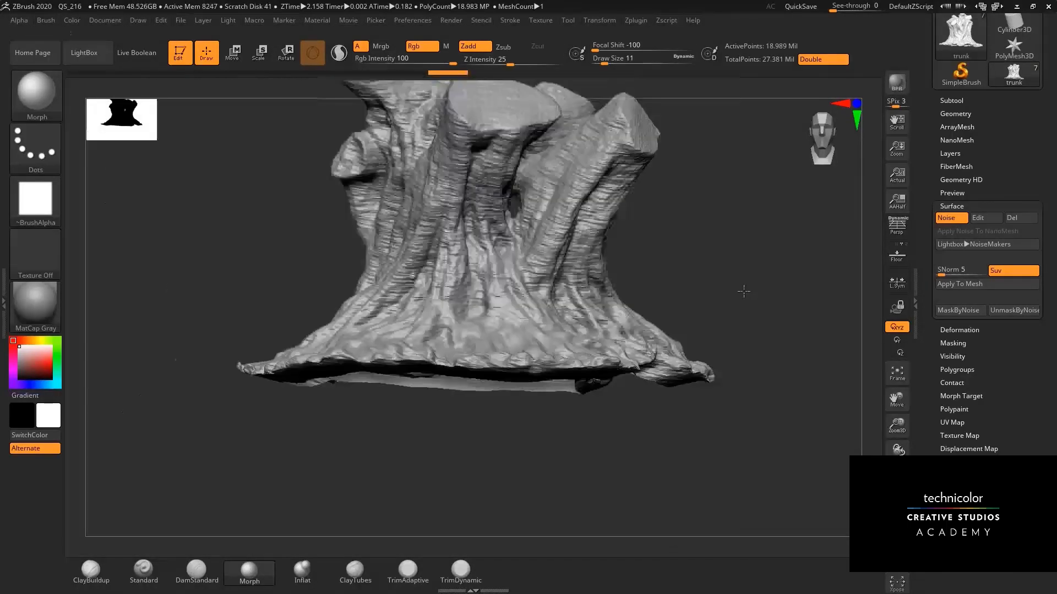
pyautogui.moveTo(897, 425); pyautogui.dragTo(815, 250)
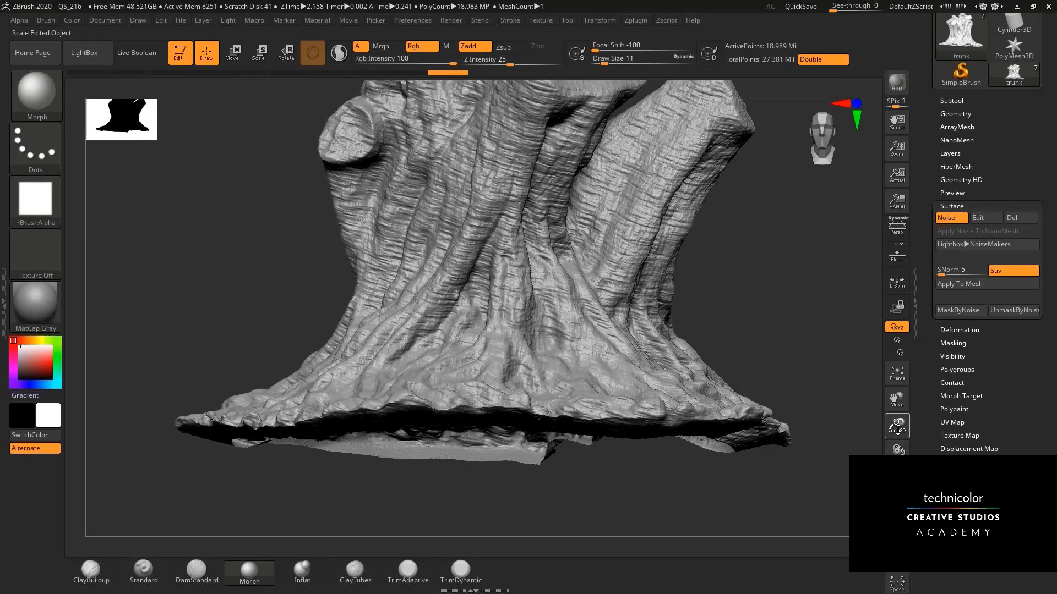
pyautogui.moveTo(897, 427); pyautogui.dragTo(444, 181)
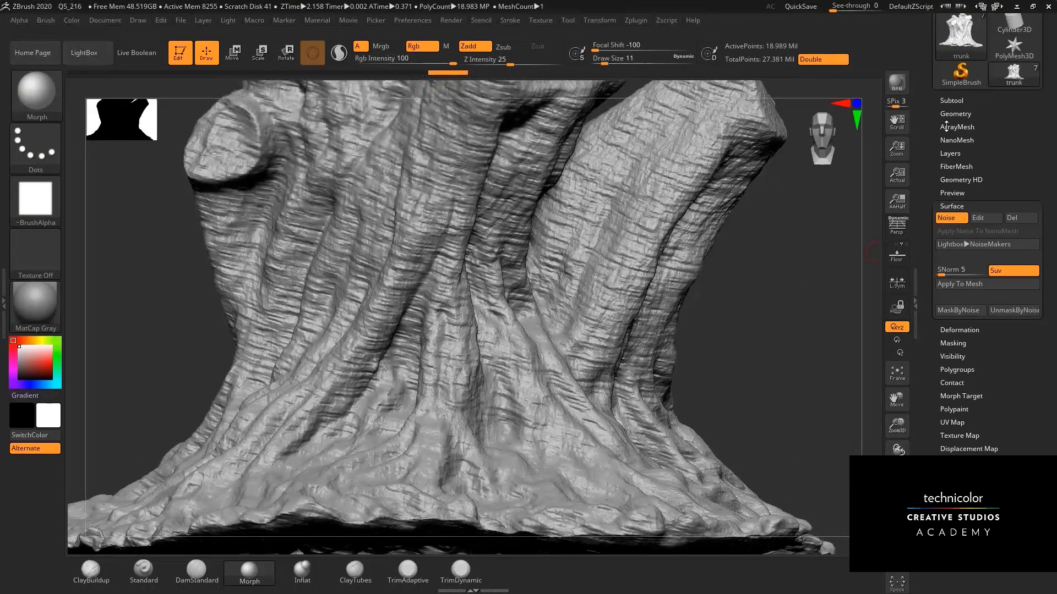
pyautogui.click(951, 153)
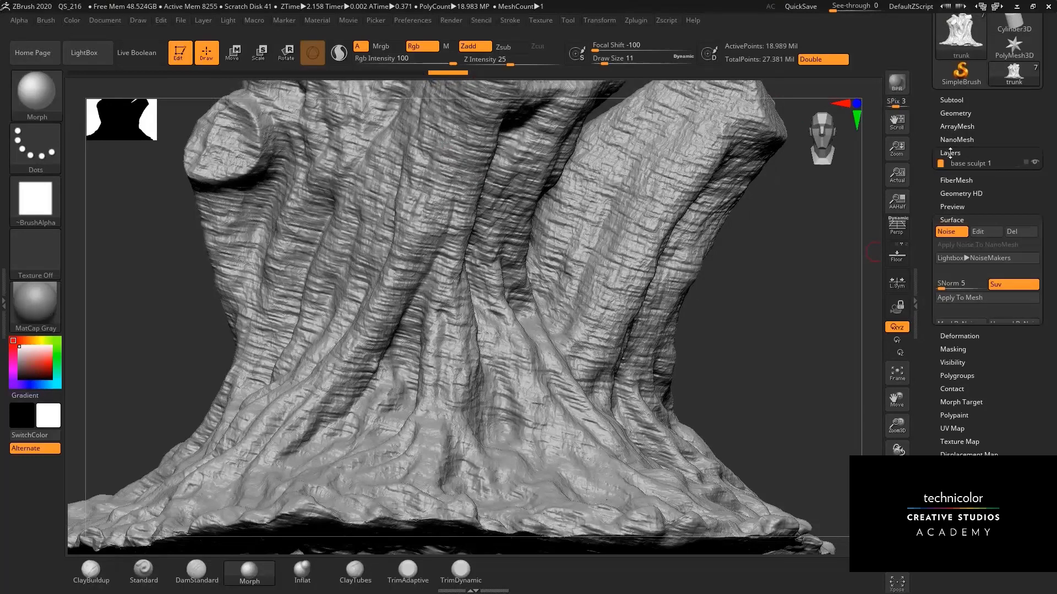
# Create a new layer in the trunk's layer stack and apply the horizontal dents surface noise to the mesh on it.
pyautogui.click(1032, 216)
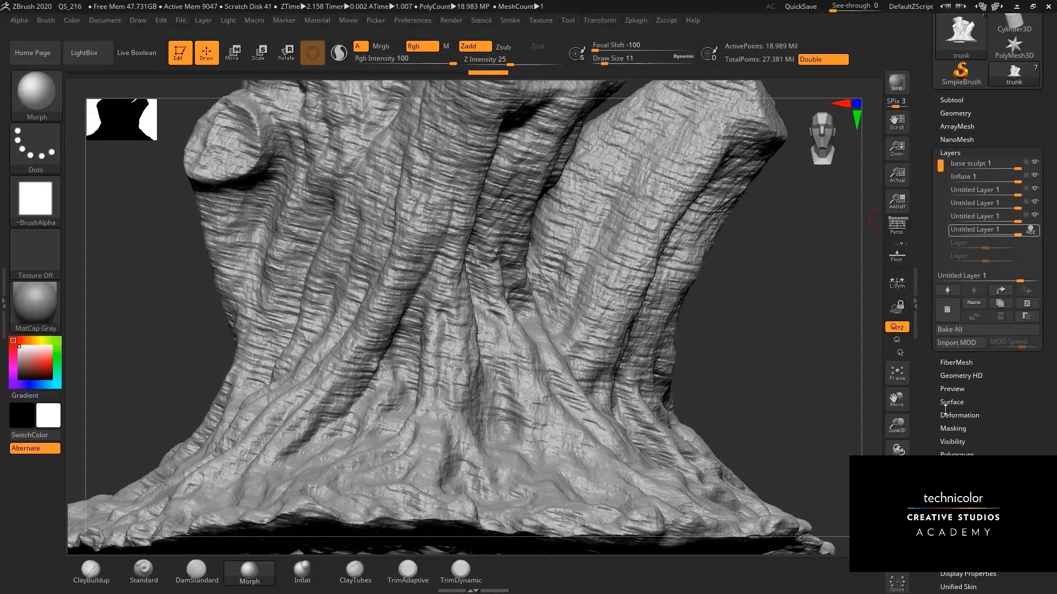
pyautogui.scroll(-5, 937, 429)
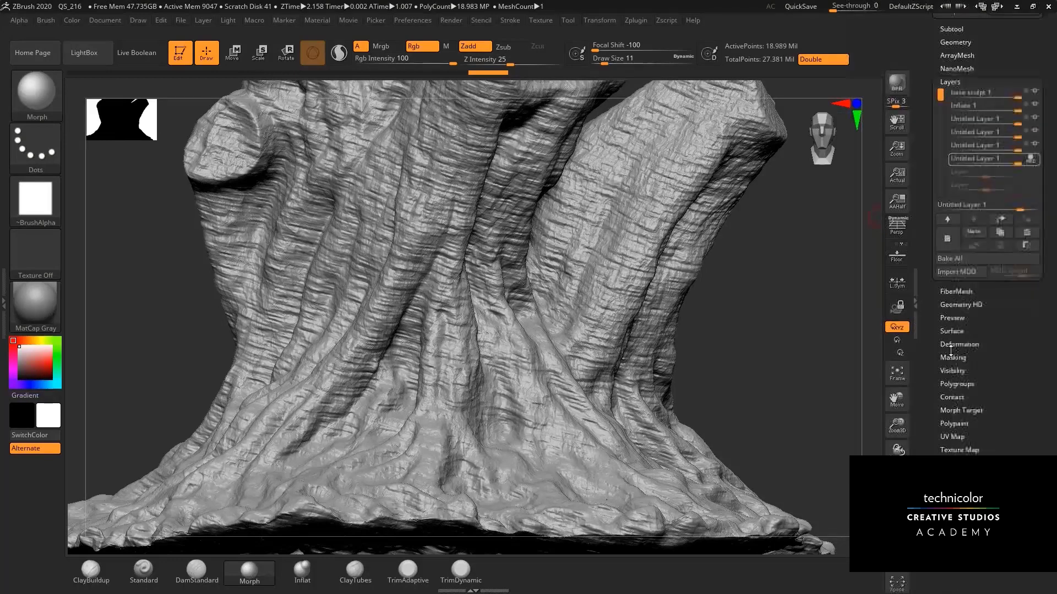
pyautogui.click(956, 330)
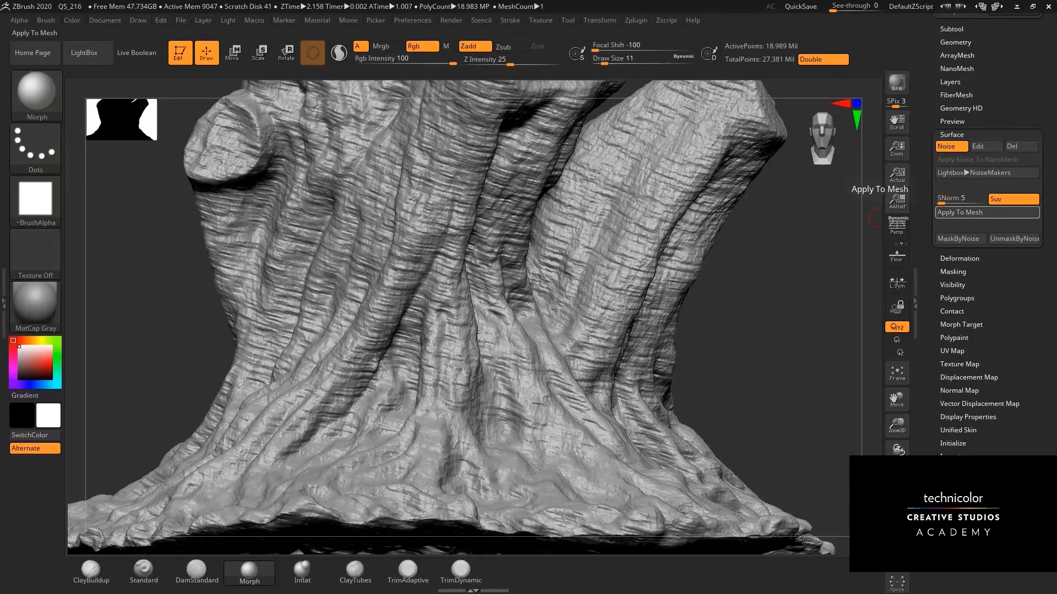
pyautogui.click(960, 212)
pyautogui.moveTo(764, 306); pyautogui.dragTo(764, 309)
pyautogui.moveTo(896, 421); pyautogui.dragTo(896, 410)
pyautogui.moveTo(736, 316); pyautogui.dragTo(725, 311)
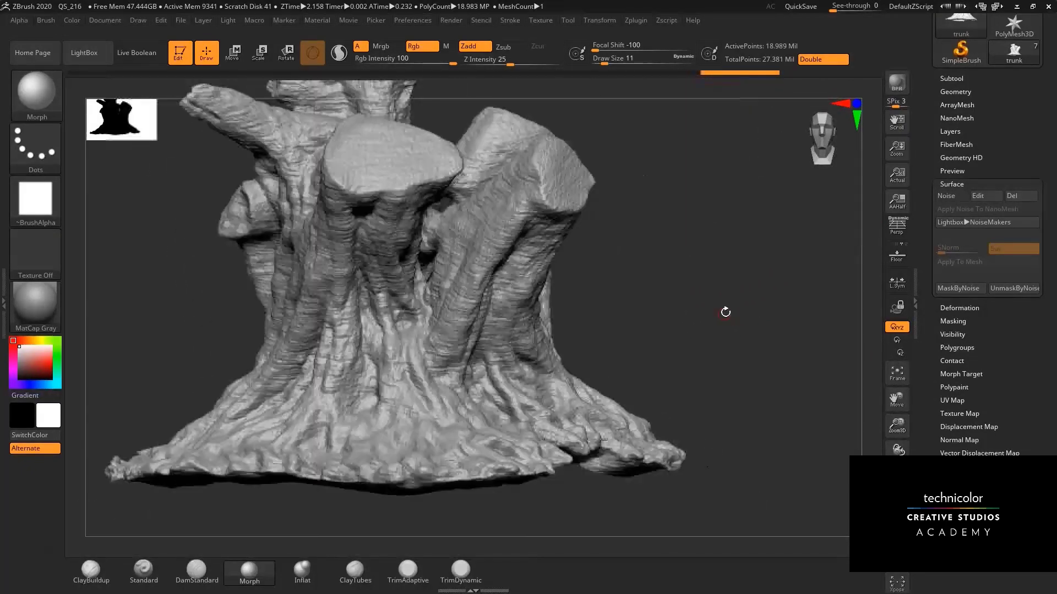
# Stop recording on the dents layer and lower the intensity of the layer just before it to 0.66371.
pyautogui.click(948, 183)
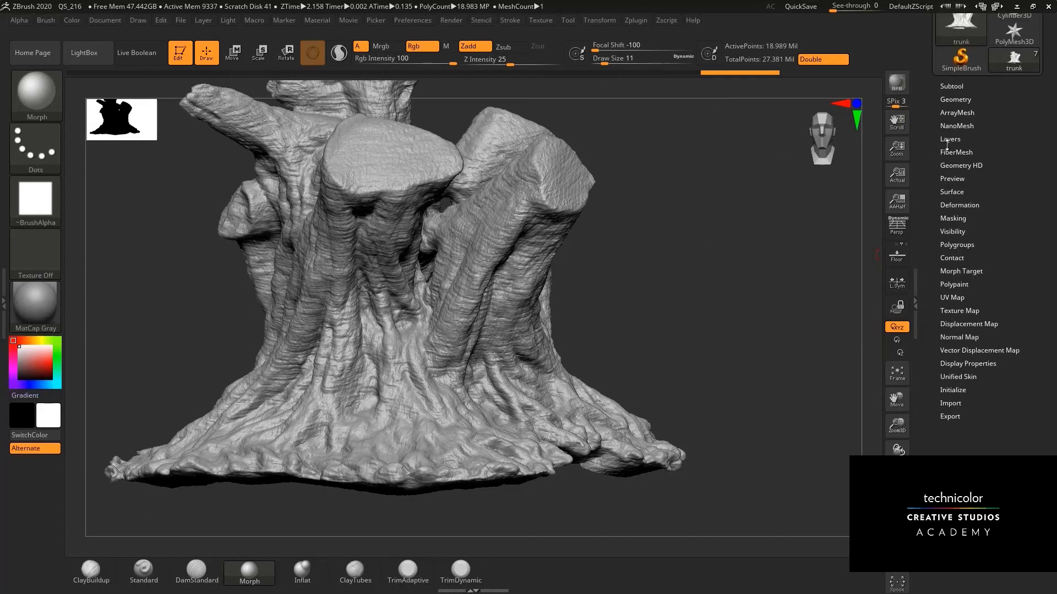
pyautogui.click(950, 138)
pyautogui.moveTo(1035, 207)
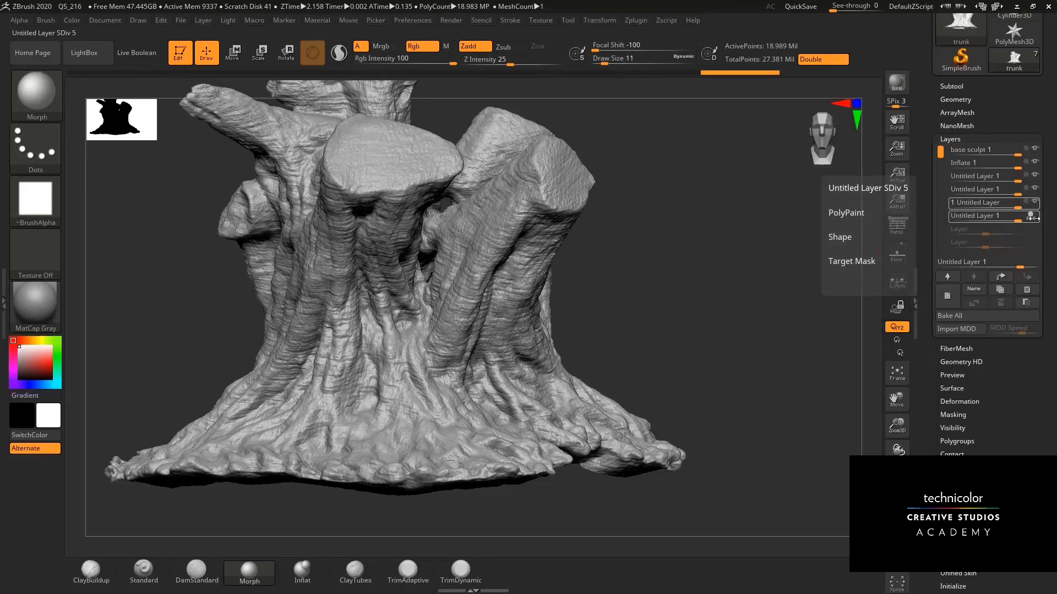
pyautogui.moveTo(1034, 220); pyautogui.dragTo(1032, 220)
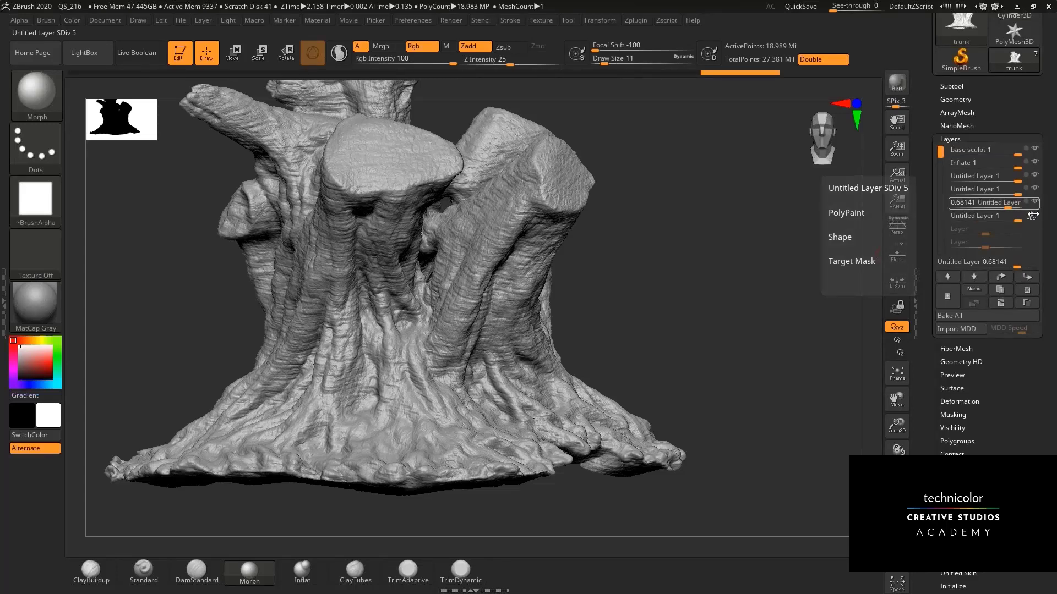
pyautogui.click(1008, 205)
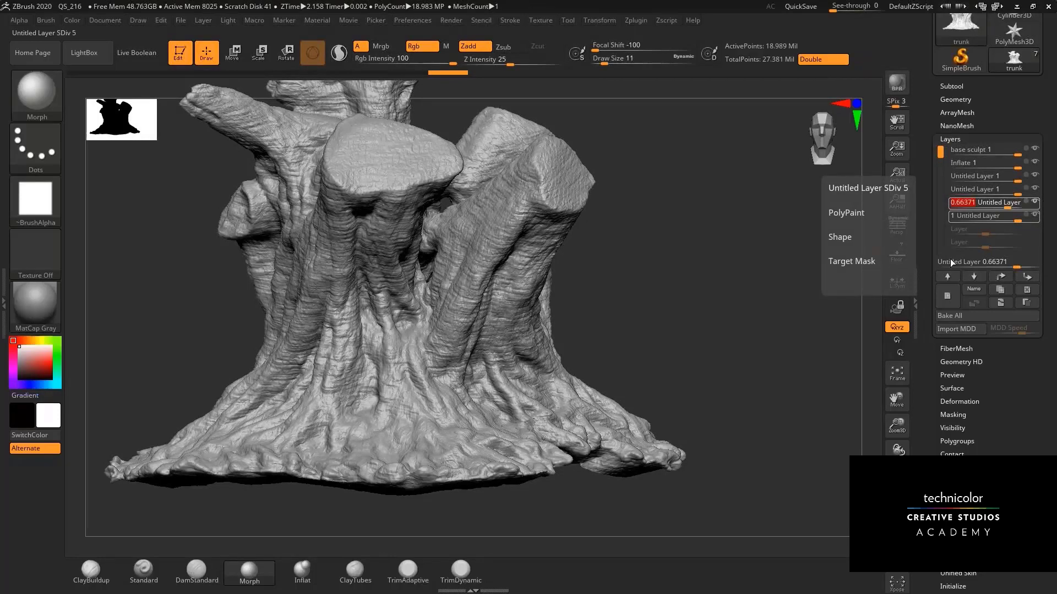
# With the dents layer hidden, delete the trunk's old morph target and store a new one.
pyautogui.moveTo(931, 335); pyautogui.dragTo(933, 152)
pyautogui.click(952, 291)
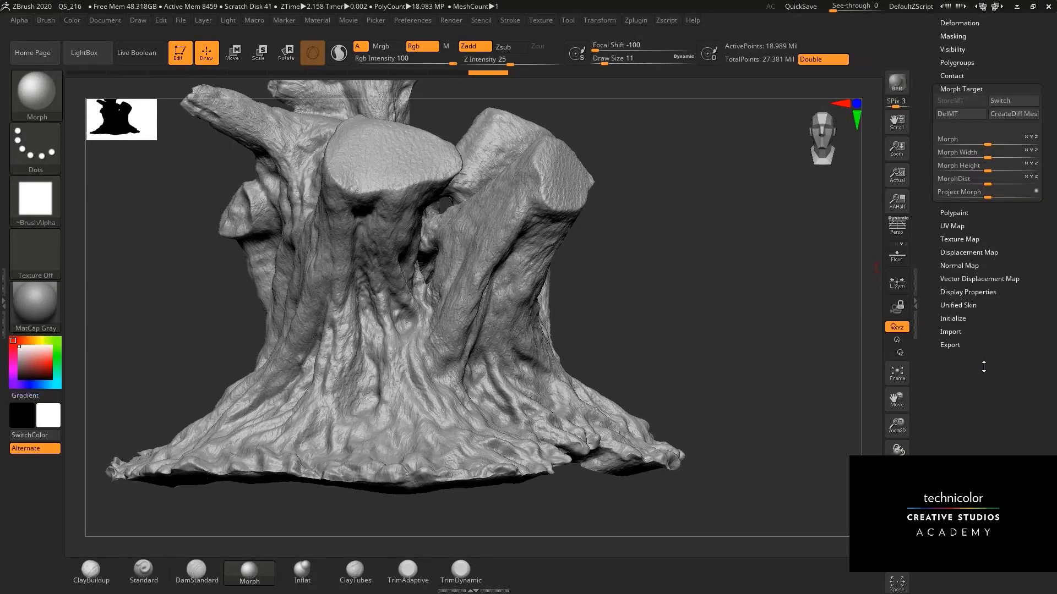
pyautogui.moveTo(984, 366); pyautogui.dragTo(983, 480)
pyautogui.click(951, 226)
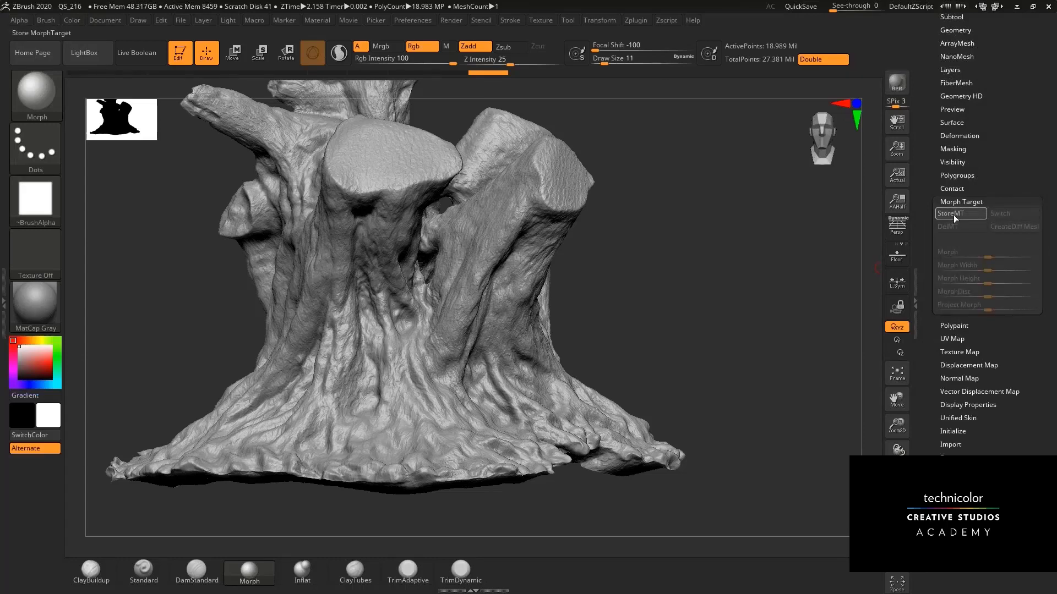
pyautogui.click(971, 214)
pyautogui.click(961, 202)
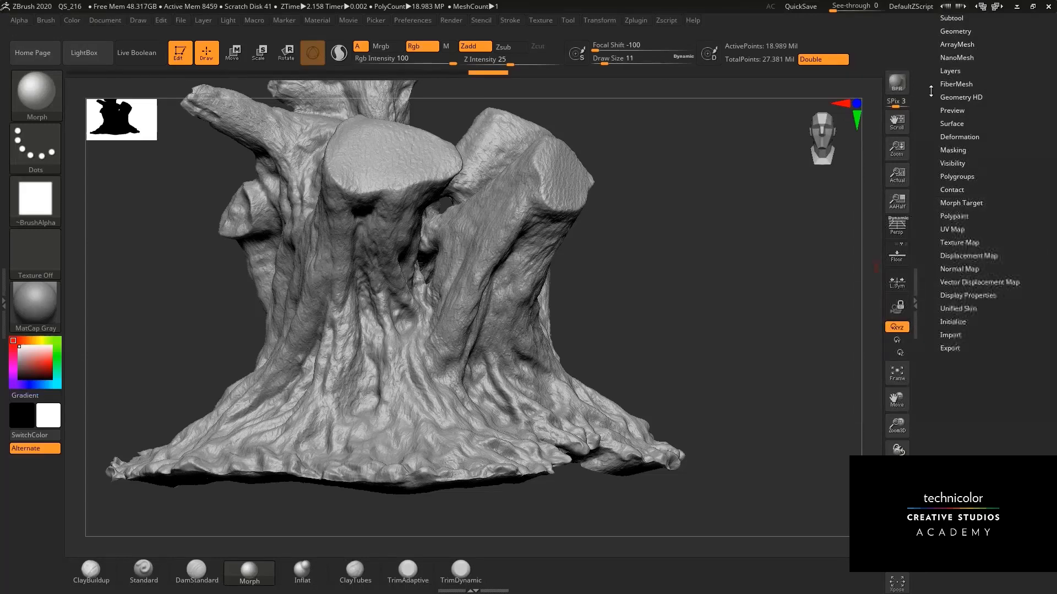
# Return to the layer stack and turn the dents layer back on with recording enabled.
pyautogui.moveTo(938, 73); pyautogui.dragTo(938, 106)
pyautogui.click(947, 104)
pyautogui.click(977, 181)
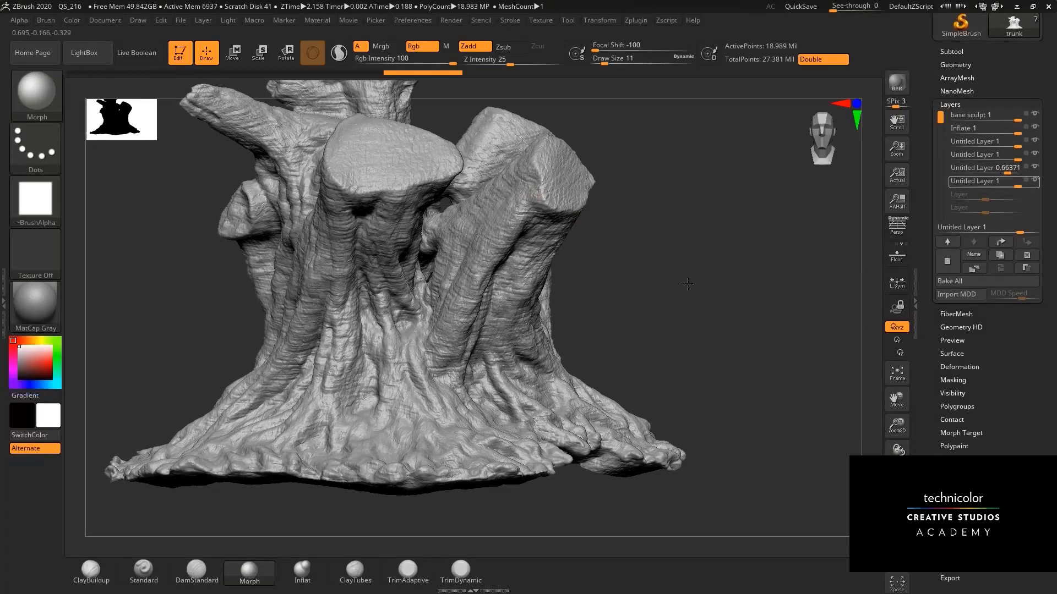
# Examine the dents on the trunk from several sides, looking for areas where the horizontal lines need softening.
pyautogui.keyDown('alt'); pyautogui.moveTo(687, 283); pyautogui.dragTo(712, 275); pyautogui.keyUp('alt')
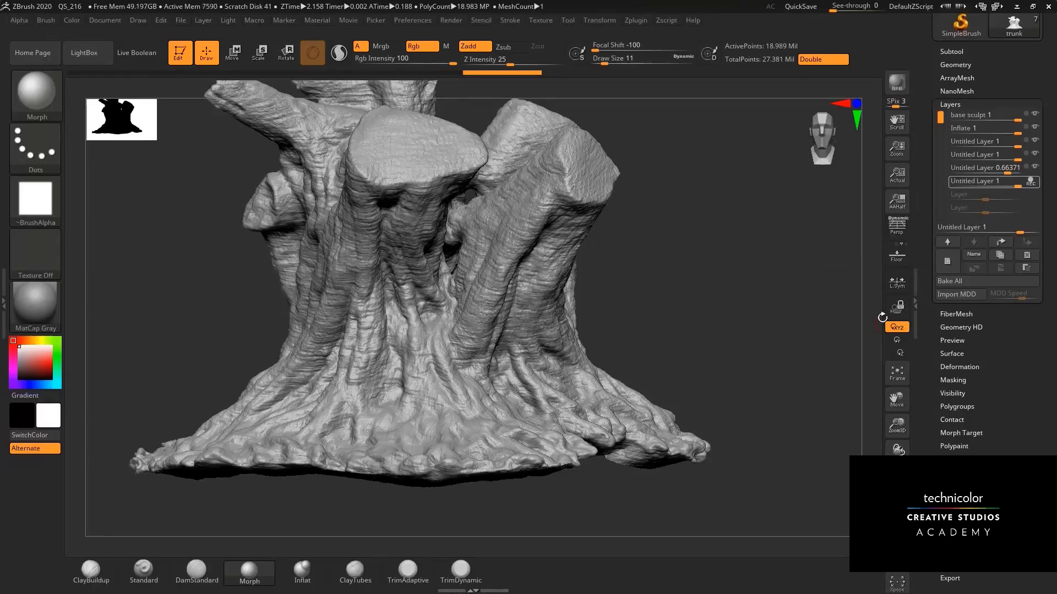
pyautogui.moveTo(896, 427)
pyautogui.mouseDown()
pyautogui.moveTo(706, 296)
pyautogui.moveTo(702, 276)
pyautogui.moveTo(811, 301)
pyautogui.moveTo(802, 285)
pyautogui.moveTo(837, 300)
pyautogui.mouseUp()
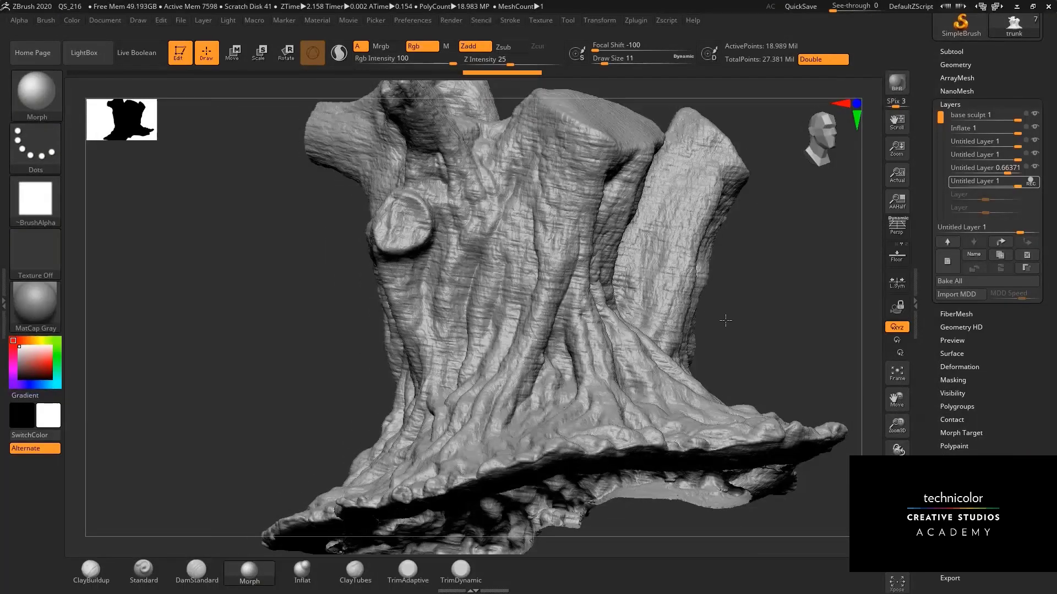
pyautogui.moveTo(724, 319); pyautogui.dragTo(770, 328)
pyautogui.click(897, 373)
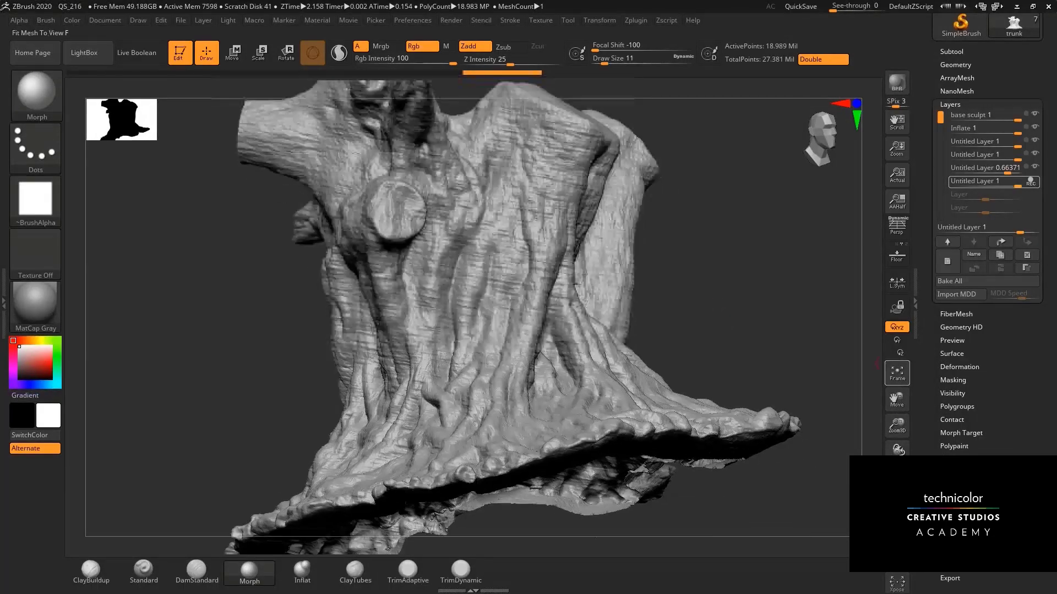
pyautogui.keyDown('alt'); pyautogui.moveTo(784, 259); pyautogui.dragTo(793, 311); pyautogui.keyUp('alt')
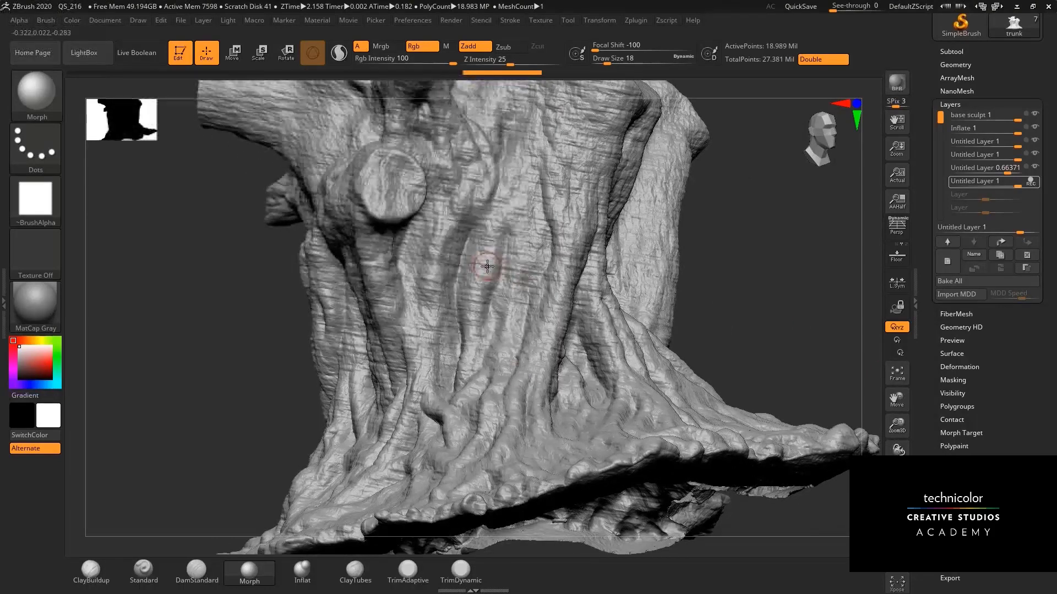
pyautogui.press('b')
pyautogui.click(56, 195)
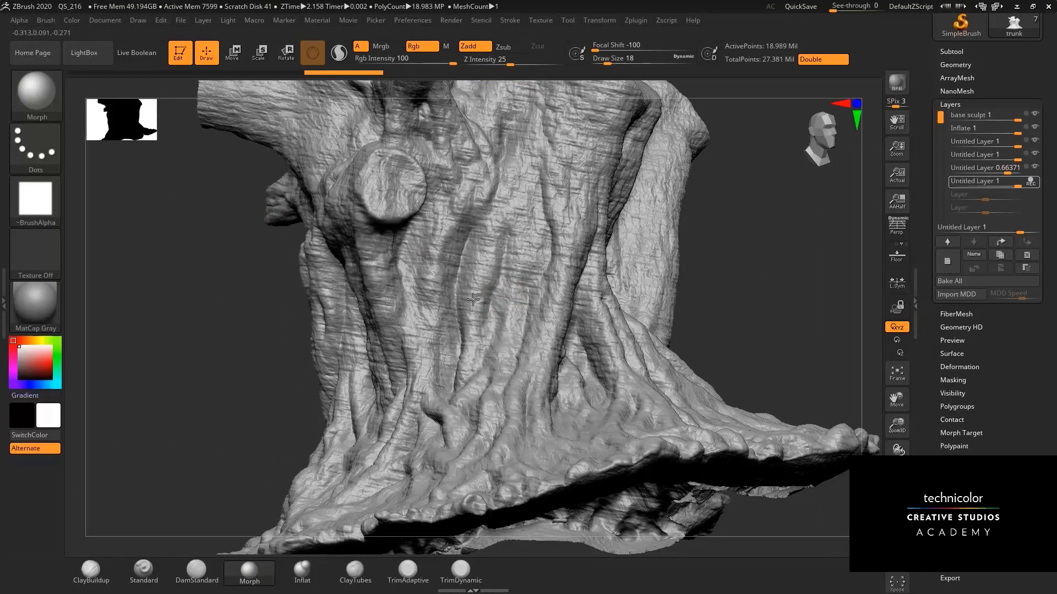
pyautogui.moveTo(782, 291); pyautogui.dragTo(765, 300)
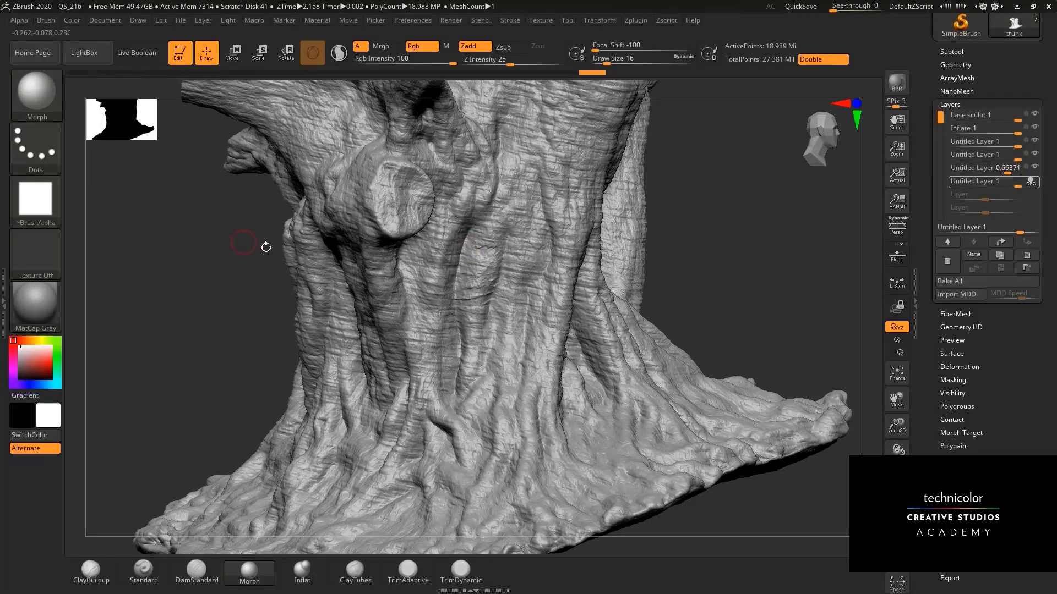
# Set up the Morph brush with Rgb off, Z Intensity 8, Draw Size 35 and Focal Shift -23.
pyautogui.press('space')
pyautogui.moveTo(399, 282)
pyautogui.mouseDown()
pyautogui.moveTo(417, 282)
pyautogui.moveTo(415, 269)
pyautogui.mouseUp()
pyautogui.moveTo(427, 62); pyautogui.dragTo(411, 62)
pyautogui.press('space')
pyautogui.click(421, 46)
pyautogui.click(501, 59)
pyautogui.write('12')
pyautogui.press('Return')
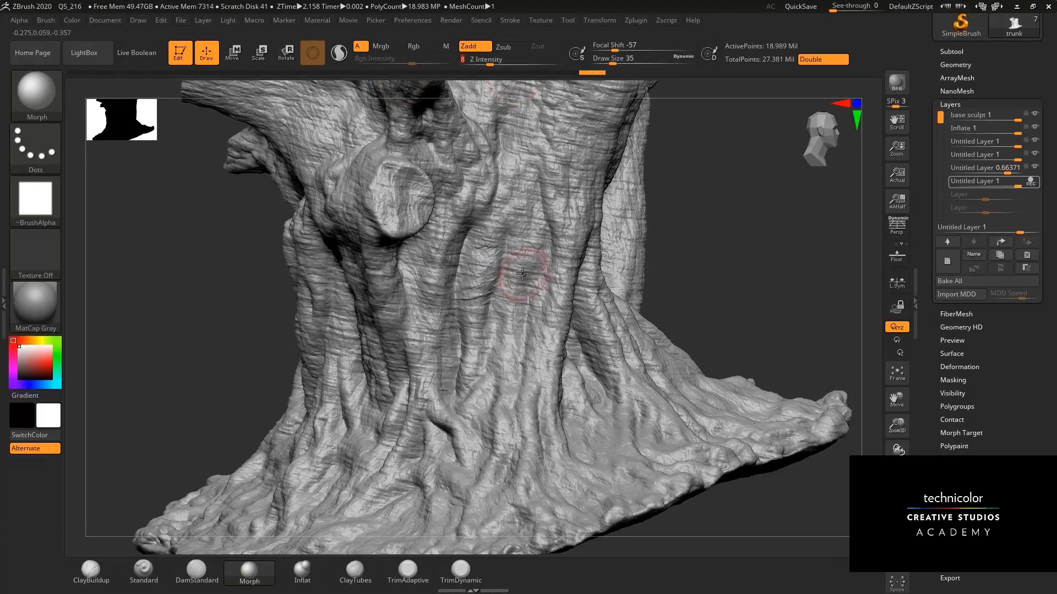
pyautogui.press('space')
pyautogui.moveTo(521, 287); pyautogui.dragTo(540, 288)
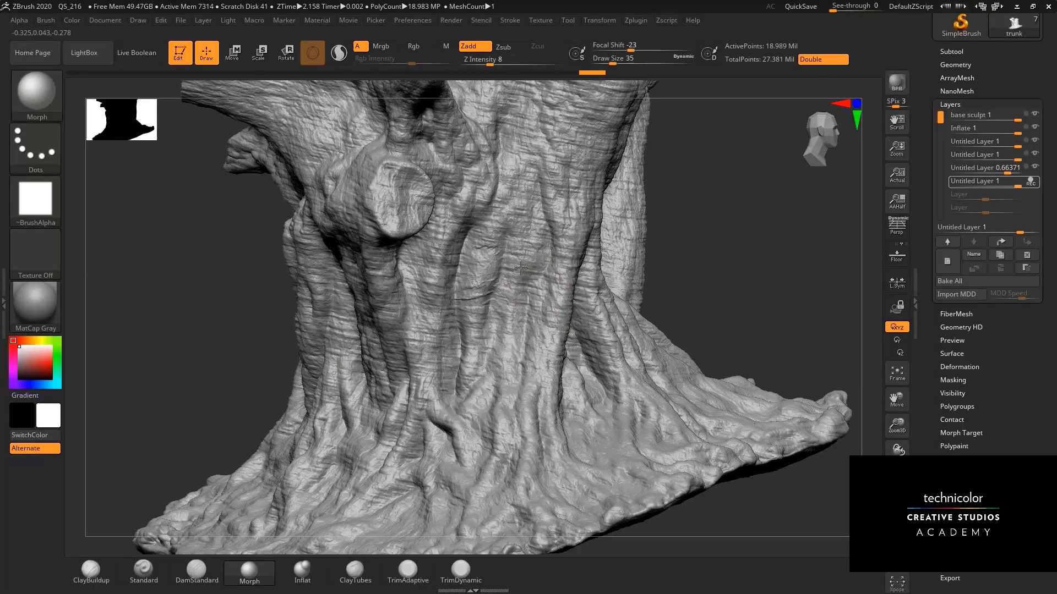
# Brush with Morph over the trunk around the cut knot and the adjoining recess to soften the horizontal dents.
pyautogui.moveTo(520, 281)
pyautogui.mouseDown()
pyautogui.moveTo(447, 301)
pyautogui.moveTo(449, 230)
pyautogui.moveTo(467, 223)
pyautogui.moveTo(476, 236)
pyautogui.mouseUp()
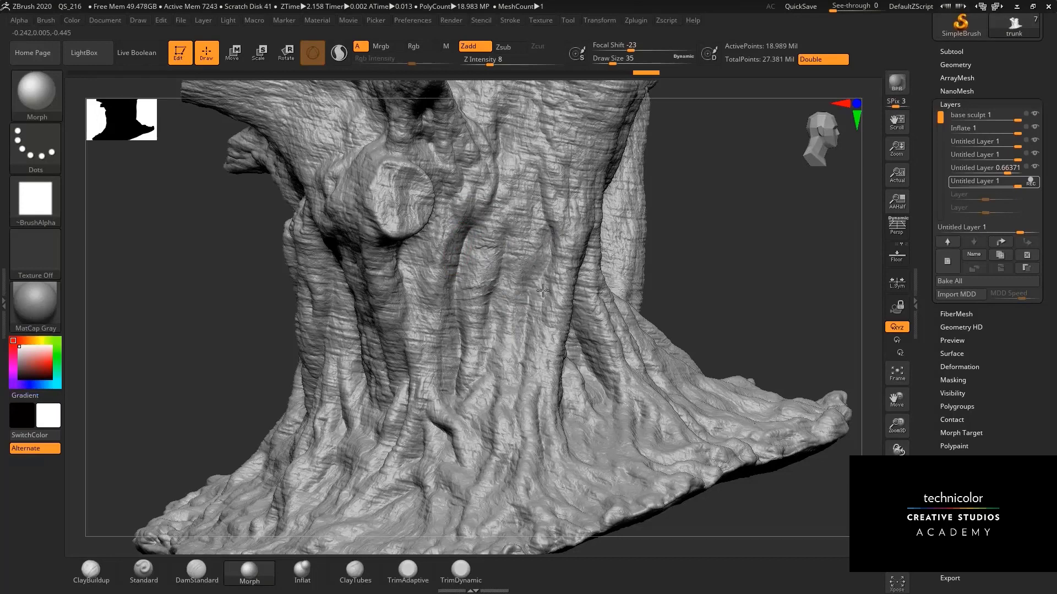
pyautogui.moveTo(449, 320); pyautogui.dragTo(580, 269)
pyautogui.moveTo(718, 255); pyautogui.dragTo(801, 258)
pyautogui.moveTo(438, 256); pyautogui.dragTo(434, 305)
pyautogui.moveTo(443, 349); pyautogui.dragTo(438, 368)
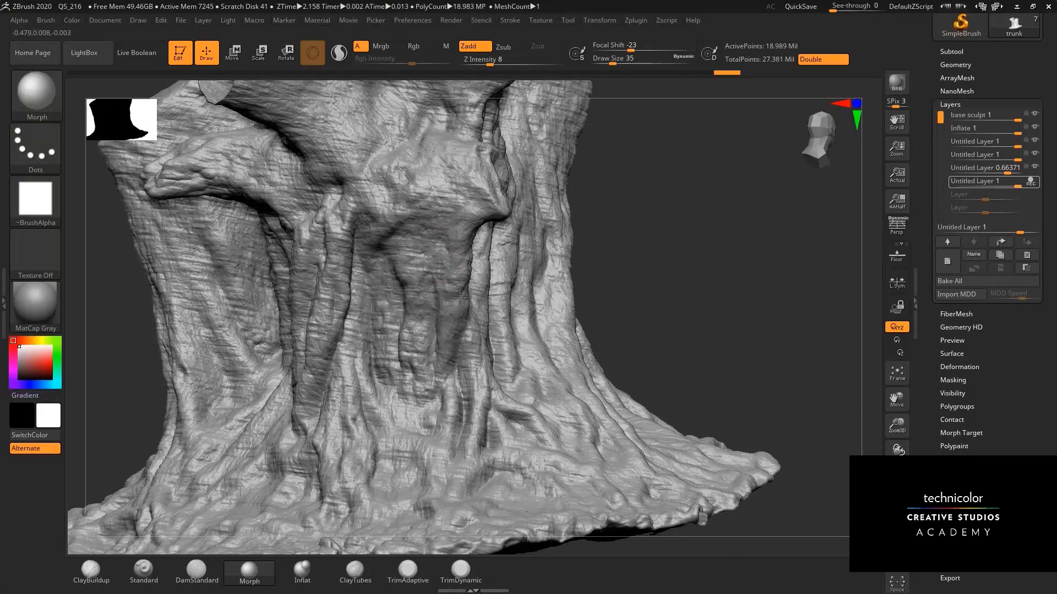
# Fade the dents with the Morph brush on the upper trunk and around the branch stubs above the cut knot.
pyautogui.moveTo(652, 232); pyautogui.dragTo(557, 271)
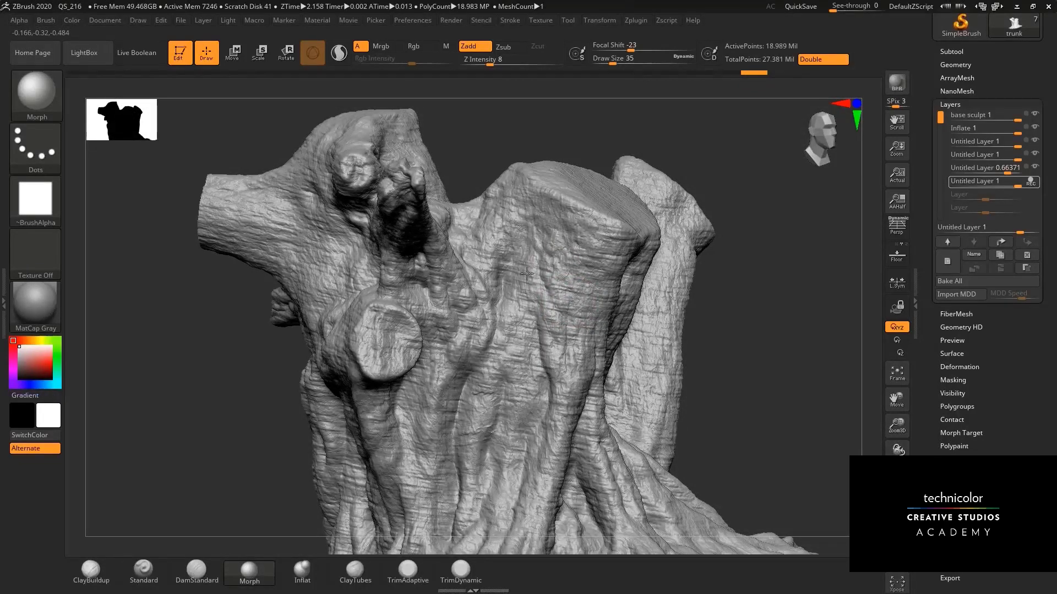
pyautogui.moveTo(533, 262)
pyautogui.mouseDown()
pyautogui.moveTo(541, 305)
pyautogui.moveTo(527, 305)
pyautogui.moveTo(519, 285)
pyautogui.mouseUp()
pyautogui.moveTo(759, 302); pyautogui.dragTo(776, 304)
pyautogui.moveTo(220, 329); pyautogui.dragTo(353, 330)
pyautogui.moveTo(321, 229)
pyautogui.mouseDown()
pyautogui.moveTo(281, 241)
pyautogui.moveTo(339, 197)
pyautogui.moveTo(414, 174)
pyautogui.mouseUp()
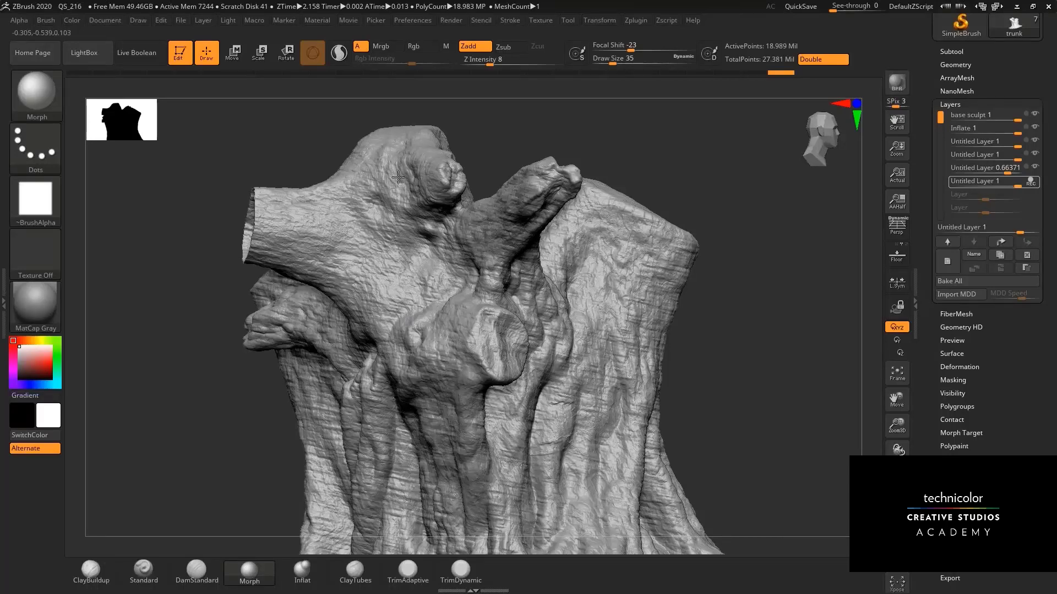
pyautogui.moveTo(414, 238)
pyautogui.mouseDown()
pyautogui.moveTo(421, 266)
pyautogui.moveTo(454, 237)
pyautogui.mouseUp()
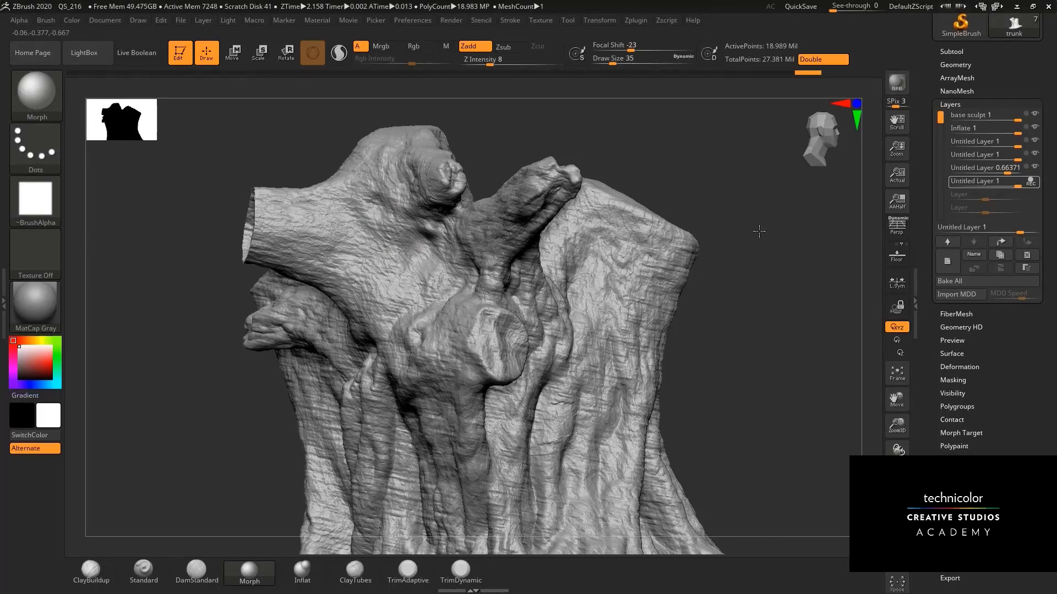
# Soften patches of the dents with the Morph brush across the front trunk columns above the roots.
pyautogui.moveTo(759, 230)
pyautogui.mouseDown()
pyautogui.moveTo(556, 204)
pyautogui.moveTo(429, 110)
pyautogui.mouseUp()
pyautogui.moveTo(378, 162); pyautogui.dragTo(390, 174)
pyautogui.moveTo(412, 90)
pyautogui.mouseDown()
pyautogui.moveTo(411, 63)
pyautogui.moveTo(342, 87)
pyautogui.moveTo(830, 346)
pyautogui.moveTo(396, 304)
pyautogui.moveTo(724, 288)
pyautogui.moveTo(710, 278)
pyautogui.moveTo(495, 297)
pyautogui.moveTo(493, 204)
pyautogui.mouseUp()
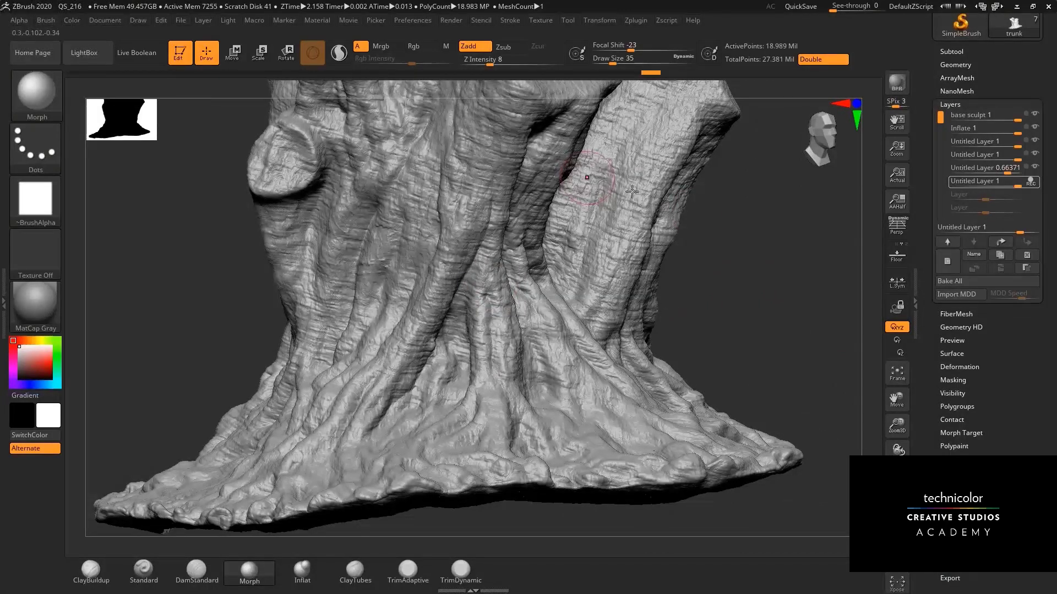
pyautogui.moveTo(738, 238); pyautogui.dragTo(578, 212)
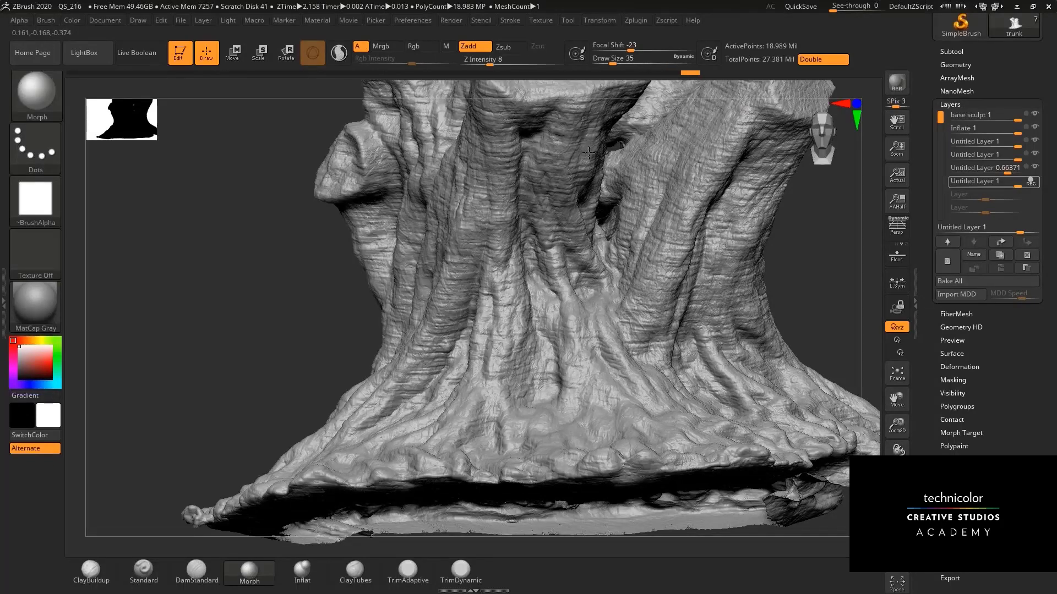
pyautogui.moveTo(223, 229); pyautogui.dragTo(148, 254)
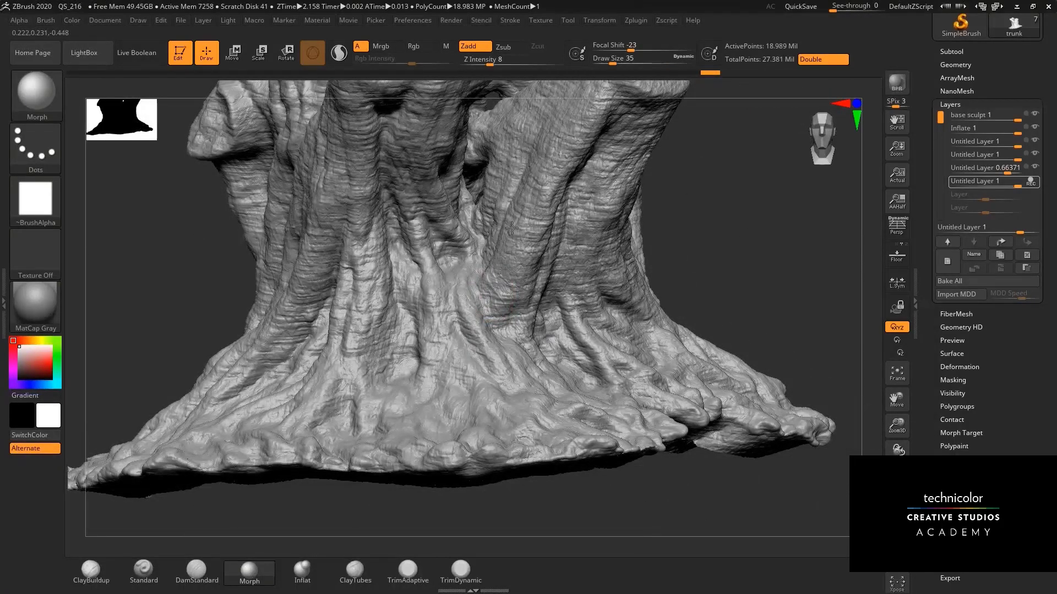
pyautogui.moveTo(657, 237); pyautogui.dragTo(510, 222)
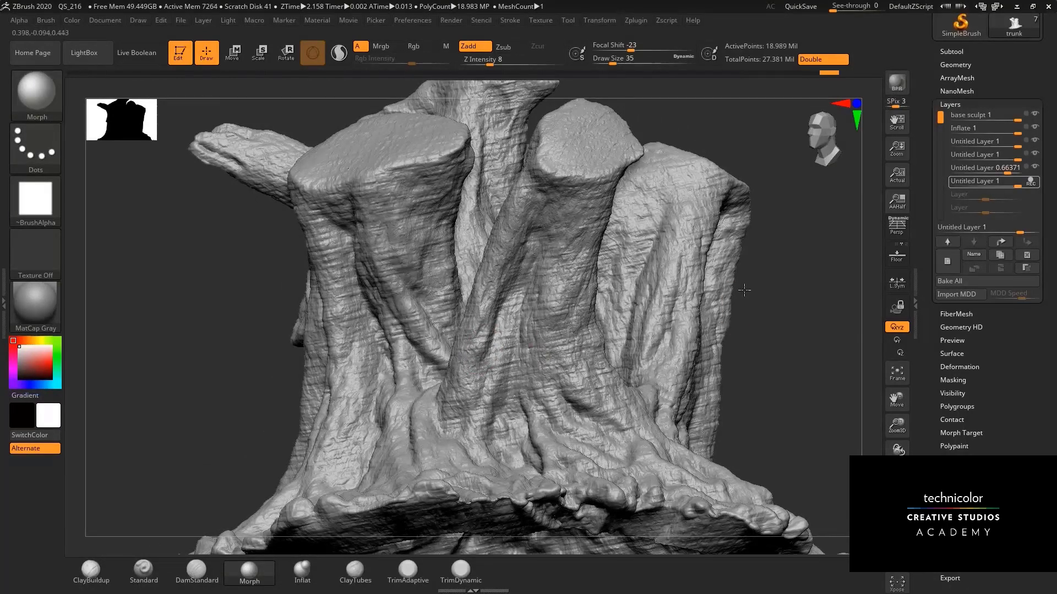
# Enlarge the Morph brush to Draw Size 51 and fade the dents on the cut branch column beside the hollow opening.
pyautogui.moveTo(744, 290); pyautogui.dragTo(609, 236)
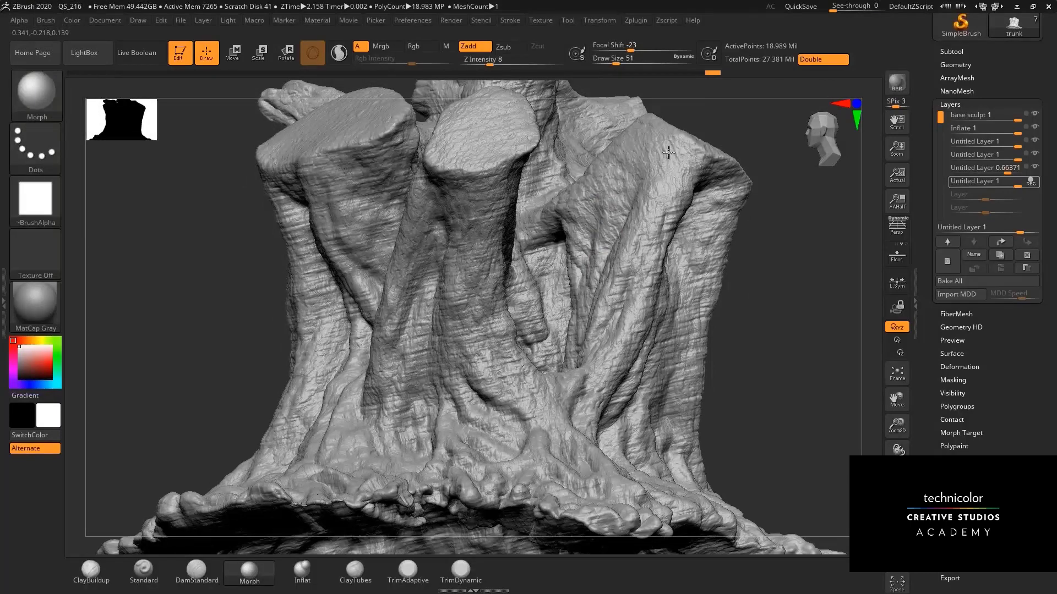
pyautogui.moveTo(780, 246); pyautogui.dragTo(628, 225)
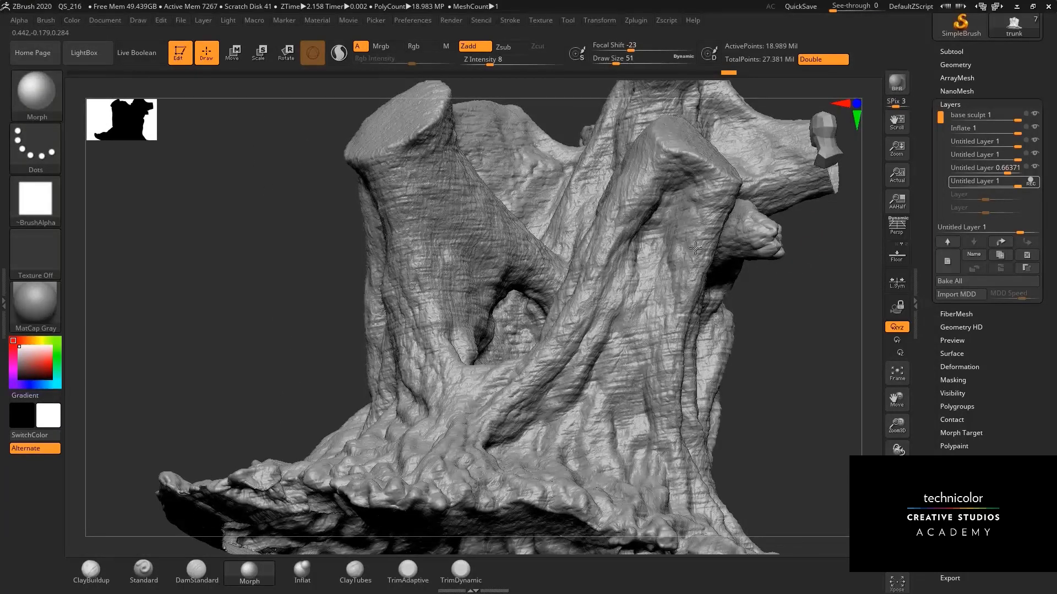
pyautogui.moveTo(458, 205)
pyautogui.mouseDown()
pyautogui.moveTo(394, 212)
pyautogui.moveTo(404, 172)
pyautogui.moveTo(426, 204)
pyautogui.mouseUp()
pyautogui.moveTo(464, 271)
pyautogui.mouseDown()
pyautogui.moveTo(473, 231)
pyautogui.moveTo(444, 292)
pyautogui.mouseUp()
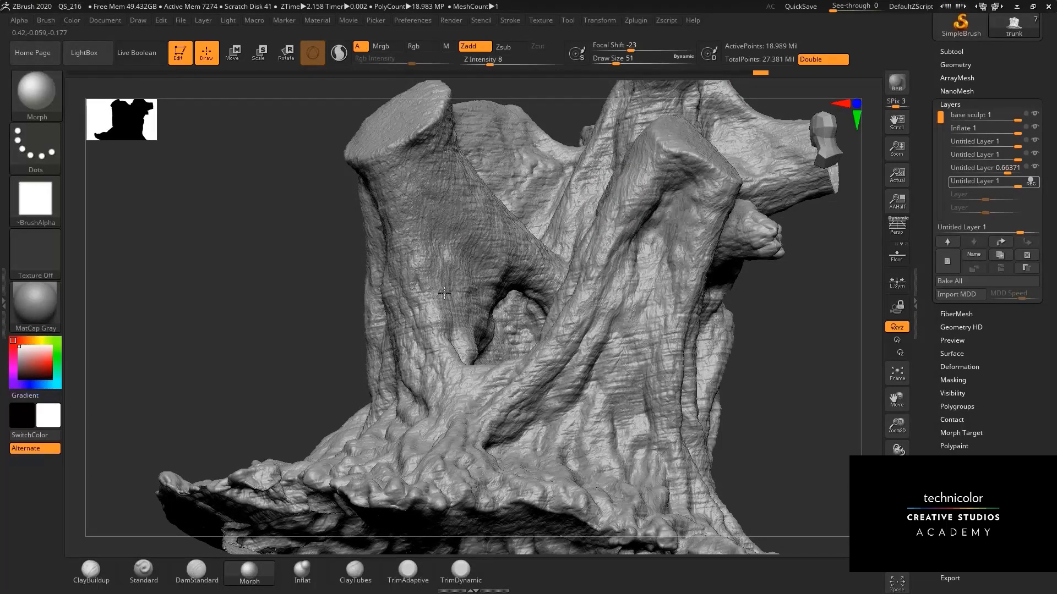
pyautogui.moveTo(481, 199); pyautogui.dragTo(478, 206)
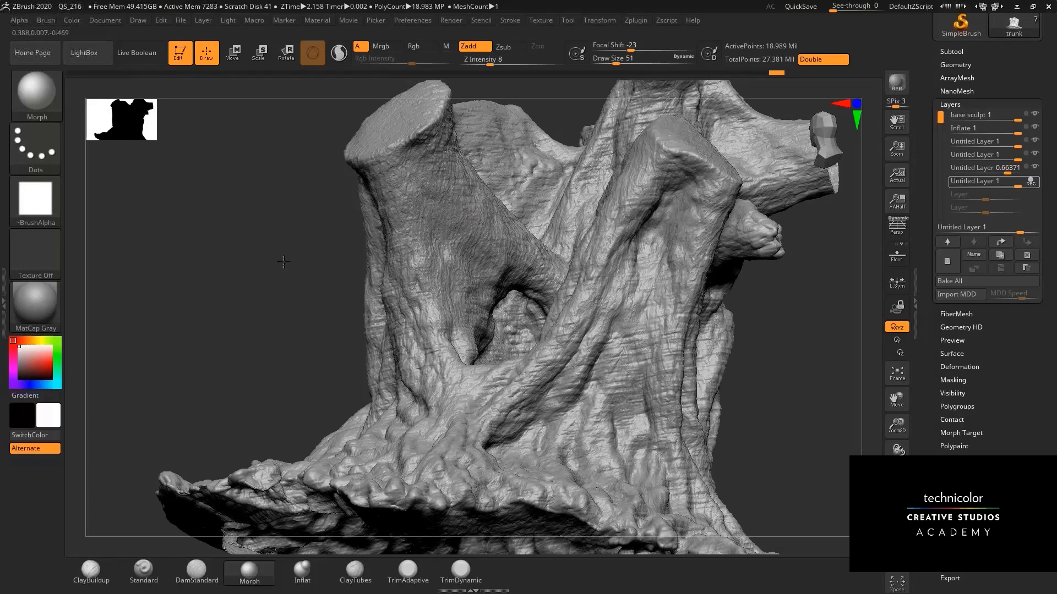
# Continue around to the other side of the stump, softening dents on the columns and ridges with the Morph brush.
pyautogui.moveTo(283, 262); pyautogui.dragTo(306, 331)
pyautogui.moveTo(636, 219); pyautogui.dragTo(645, 258)
pyautogui.moveTo(526, 245); pyautogui.dragTo(516, 221)
pyautogui.moveTo(763, 256); pyautogui.dragTo(633, 259)
pyautogui.moveTo(535, 257)
pyautogui.mouseDown()
pyautogui.moveTo(505, 256)
pyautogui.moveTo(490, 219)
pyautogui.mouseUp()
pyautogui.moveTo(748, 203)
pyautogui.mouseDown()
pyautogui.moveTo(701, 275)
pyautogui.moveTo(621, 341)
pyautogui.mouseUp()
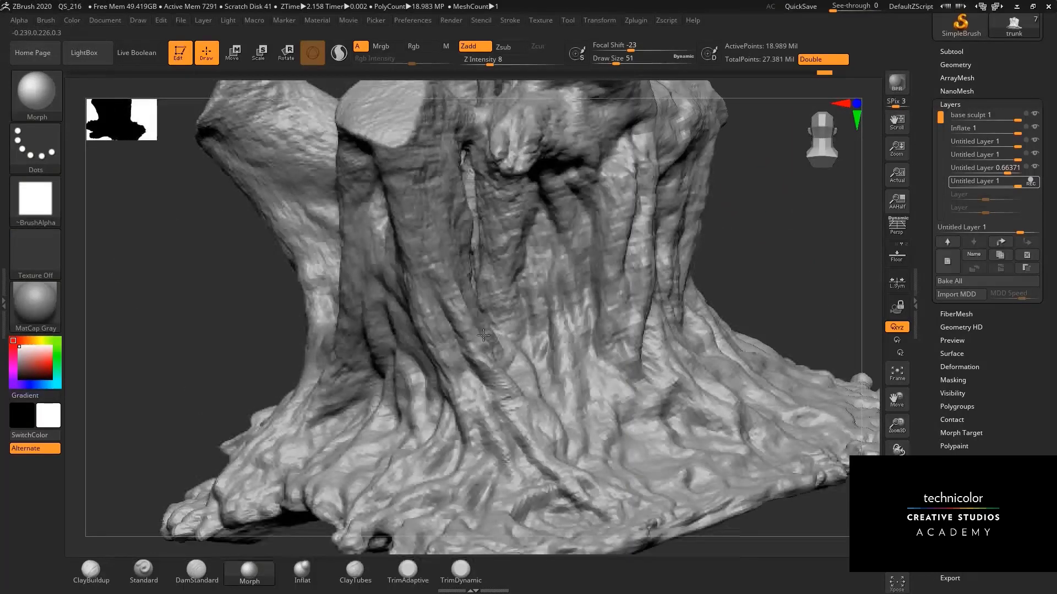
pyautogui.moveTo(502, 380); pyautogui.dragTo(482, 339)
pyautogui.moveTo(442, 201); pyautogui.dragTo(434, 185)
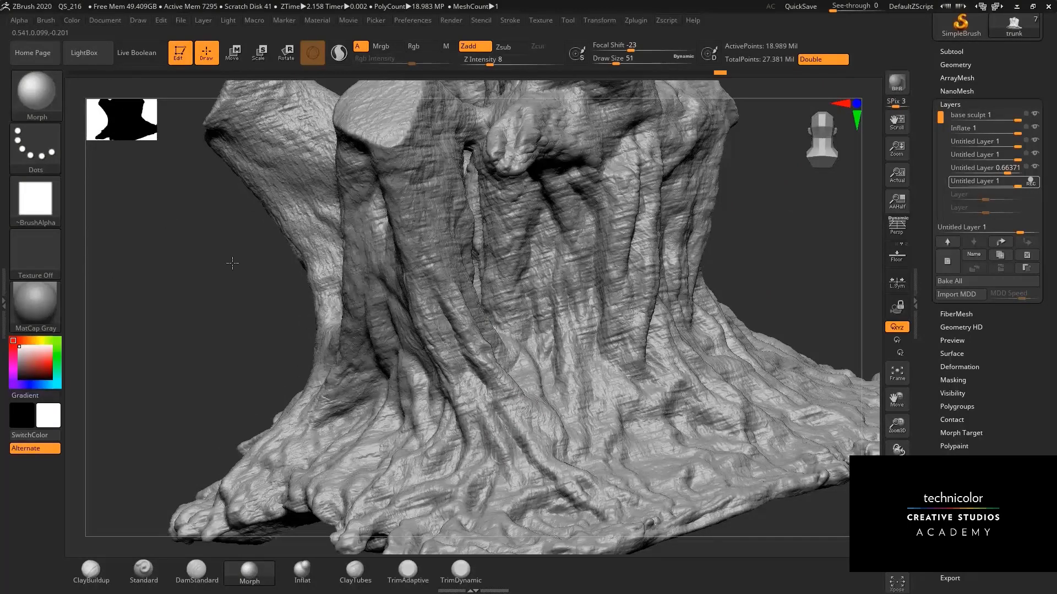
# Fade the horizontal dents with the Morph brush on the columns below the knotted branch and down towards the roots.
pyautogui.moveTo(233, 263); pyautogui.dragTo(126, 237)
pyautogui.moveTo(486, 168); pyautogui.dragTo(497, 141)
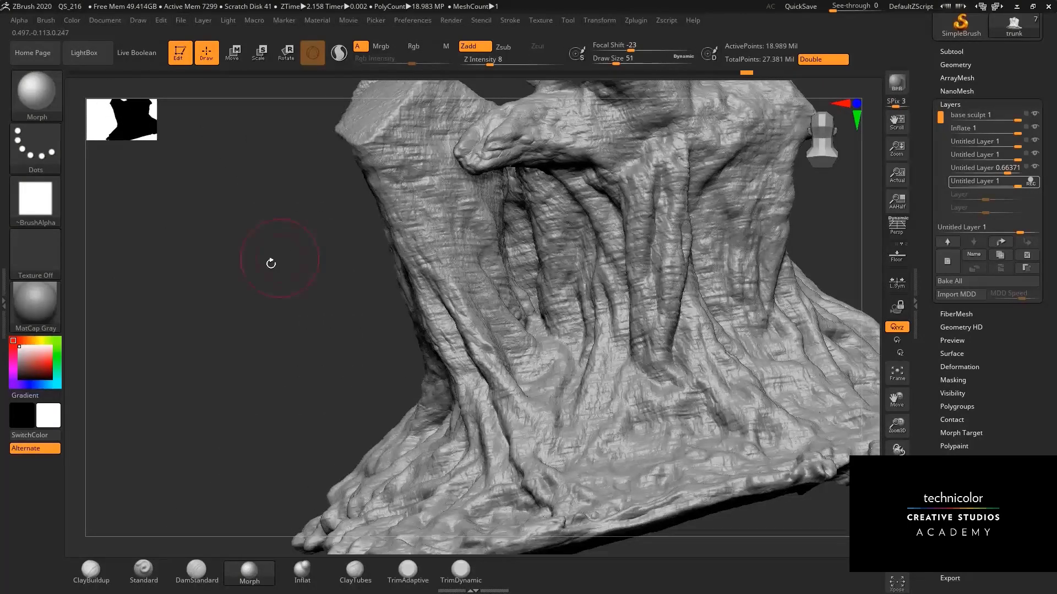
pyautogui.moveTo(271, 341); pyautogui.dragTo(407, 177)
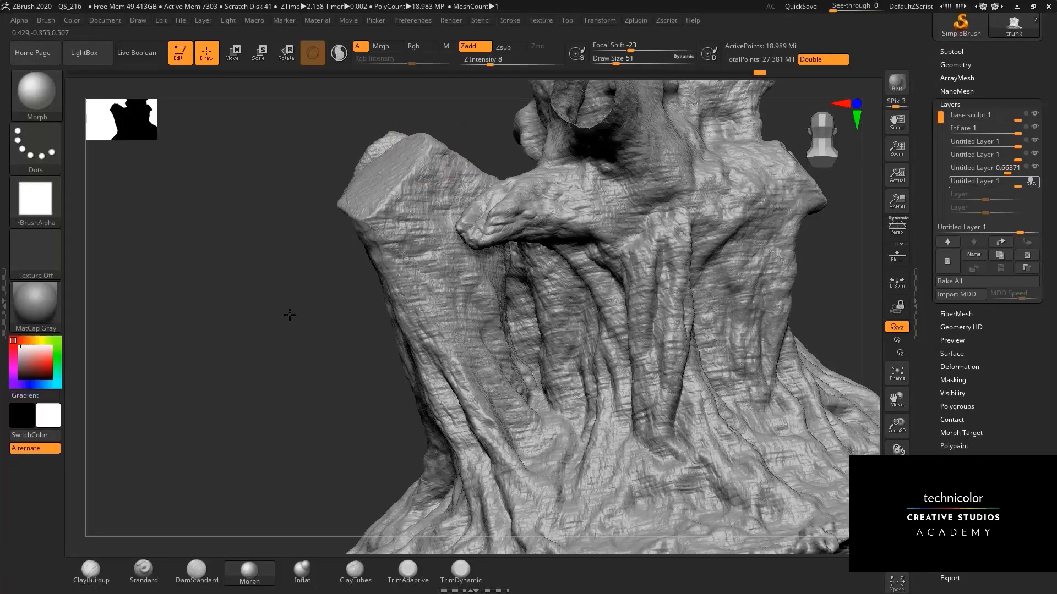
pyautogui.moveTo(289, 314)
pyautogui.mouseDown()
pyautogui.moveTo(714, 219)
pyautogui.moveTo(726, 289)
pyautogui.moveTo(650, 148)
pyautogui.mouseUp()
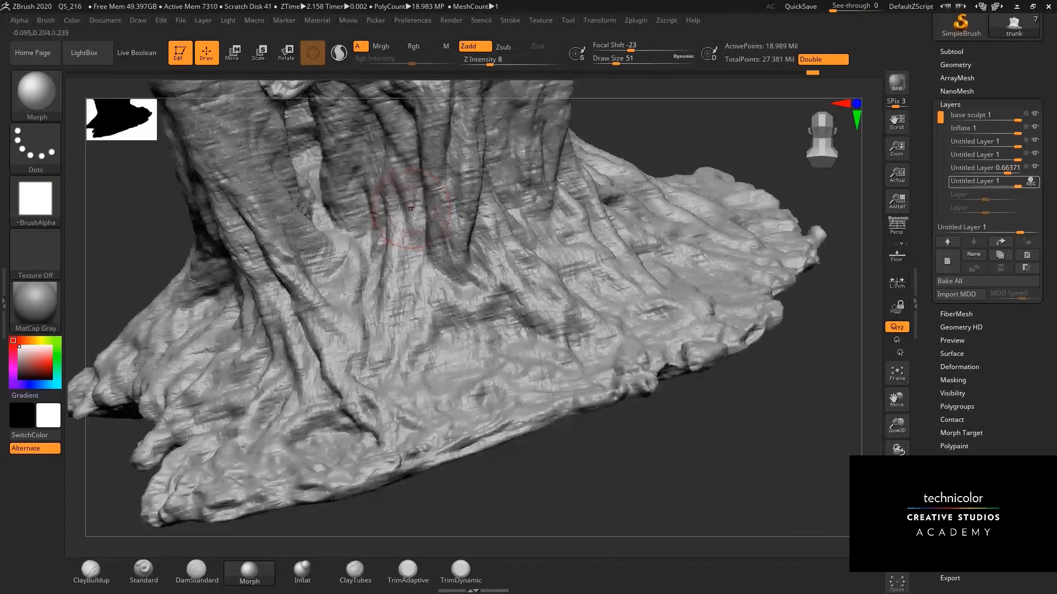
pyautogui.moveTo(413, 202); pyautogui.dragTo(412, 237)
pyautogui.moveTo(229, 242); pyautogui.dragTo(222, 271)
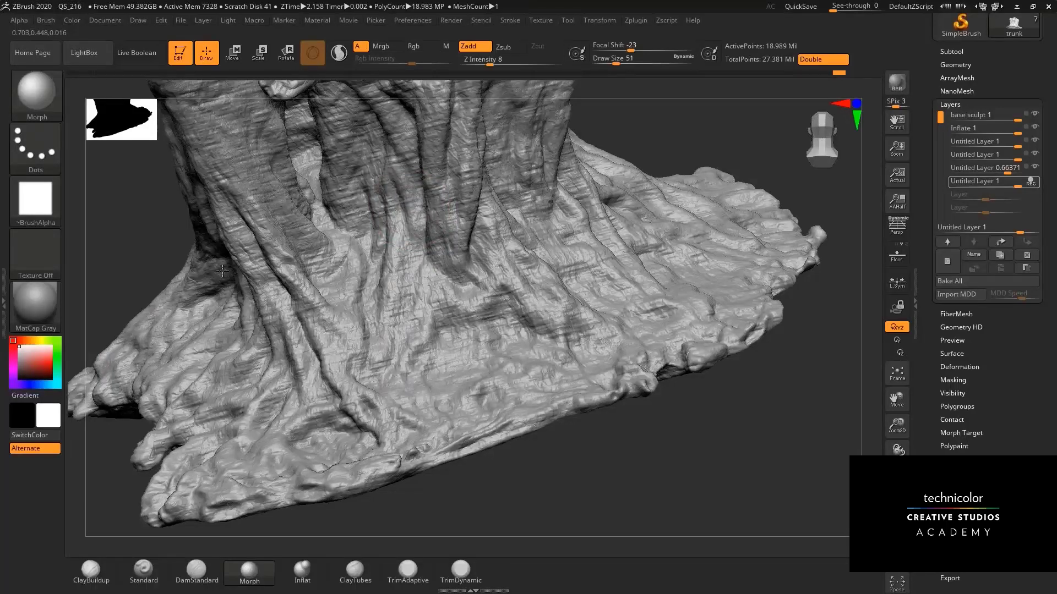
# Soften the dents with the Morph brush on the trunk columns around and below the round knot on the stump's side.
pyautogui.moveTo(351, 246)
pyautogui.keyDown('alt'); pyautogui.mouseDown(button='right')
pyautogui.moveTo(375, 249)
pyautogui.moveTo(289, 283)
pyautogui.moveTo(389, 249)
pyautogui.moveTo(387, 222)
pyautogui.moveTo(338, 223)
pyautogui.moveTo(310, 406)
pyautogui.moveTo(443, 210)
pyautogui.moveTo(292, 385)
pyautogui.moveTo(545, 231)
pyautogui.mouseUp(button='right'); pyautogui.keyUp('alt')
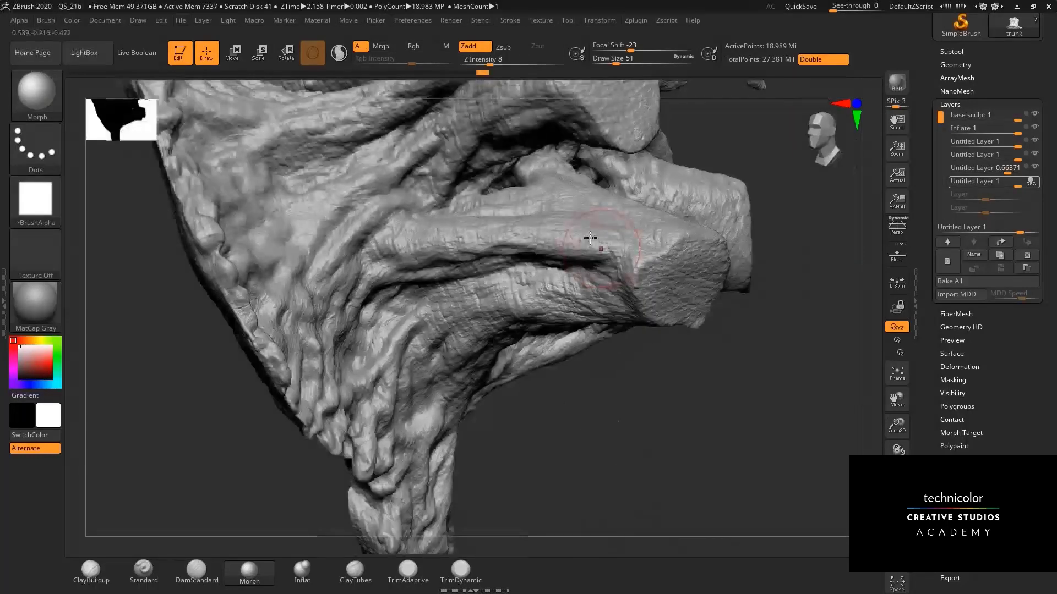
pyautogui.moveTo(748, 372)
pyautogui.mouseDown(button='right')
pyautogui.moveTo(754, 341)
pyautogui.moveTo(816, 349)
pyautogui.moveTo(813, 308)
pyautogui.moveTo(727, 334)
pyautogui.moveTo(718, 289)
pyautogui.mouseUp(button='right')
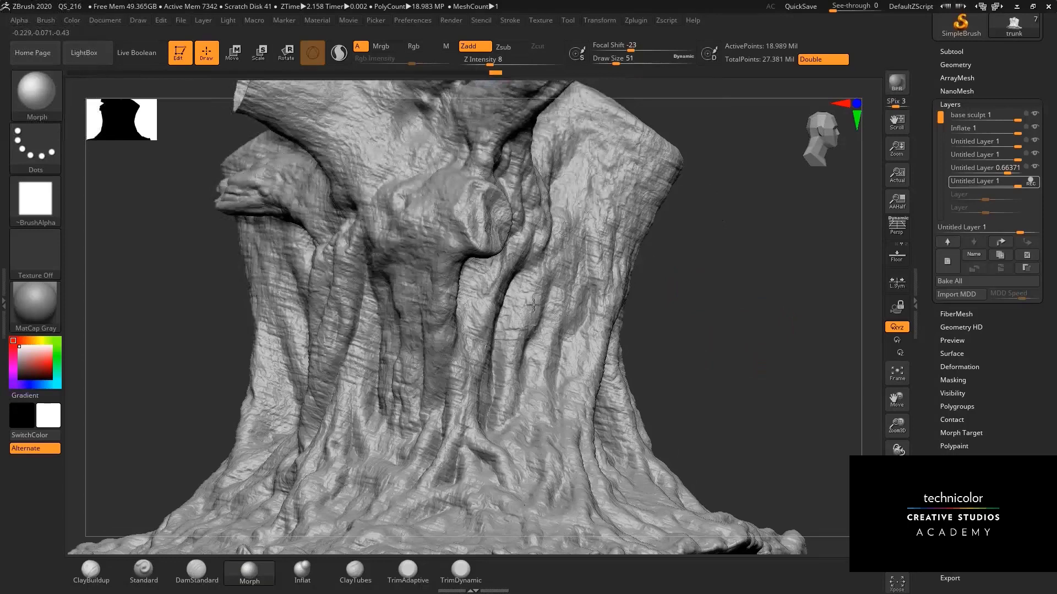
pyautogui.moveTo(522, 393); pyautogui.dragTo(512, 366)
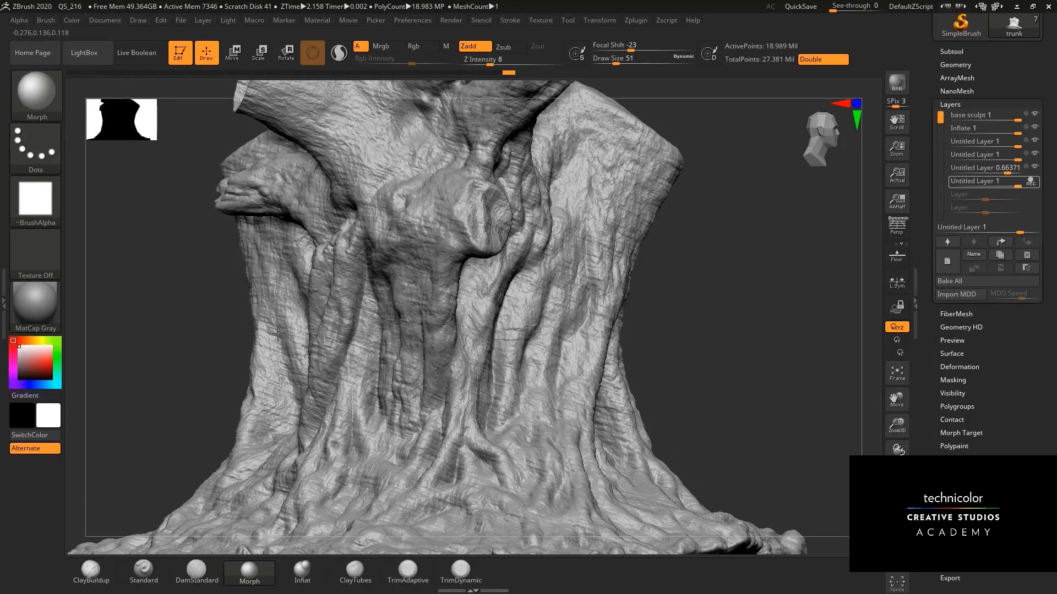
pyautogui.moveTo(310, 150); pyautogui.dragTo(371, 146)
pyautogui.moveTo(744, 346)
pyautogui.mouseDown()
pyautogui.moveTo(716, 352)
pyautogui.moveTo(707, 380)
pyautogui.mouseUp()
pyautogui.moveTo(516, 319); pyautogui.dragTo(524, 306)
pyautogui.keyDown('alt'); pyautogui.moveTo(672, 274); pyautogui.dragTo(620, 137); pyautogui.keyUp('alt')
pyautogui.moveTo(408, 290); pyautogui.dragTo(408, 330)
pyautogui.moveTo(265, 256)
pyautogui.mouseDown()
pyautogui.moveTo(247, 350)
pyautogui.moveTo(224, 286)
pyautogui.mouseUp()
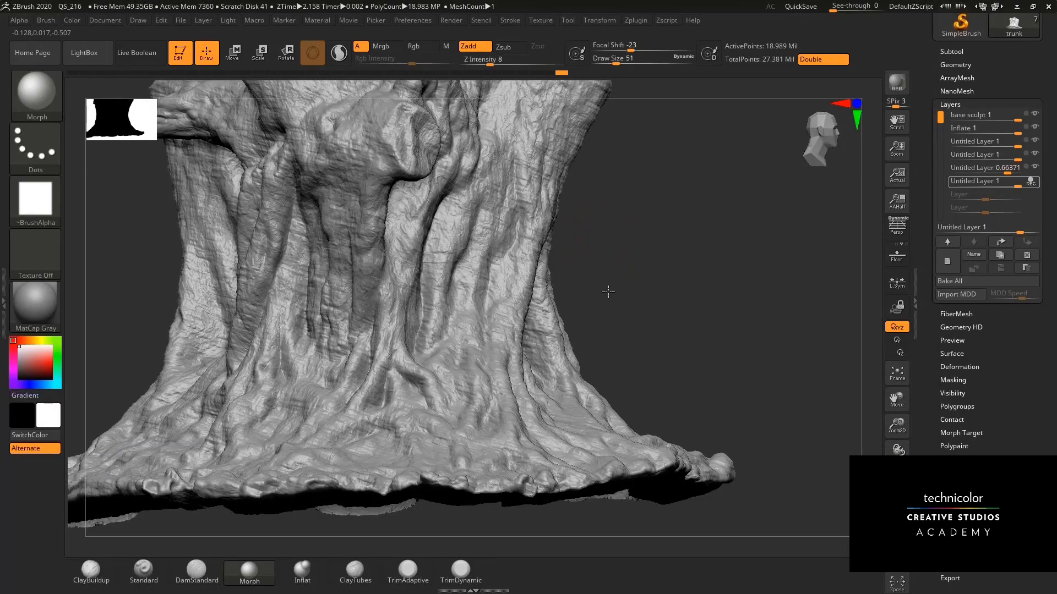
# Fade the dents with the Morph brush on the lower trunk and root flare beneath the cut branches and hollow opening.
pyautogui.moveTo(608, 292)
pyautogui.mouseDown()
pyautogui.moveTo(578, 305)
pyautogui.moveTo(642, 245)
pyautogui.moveTo(566, 237)
pyautogui.mouseUp()
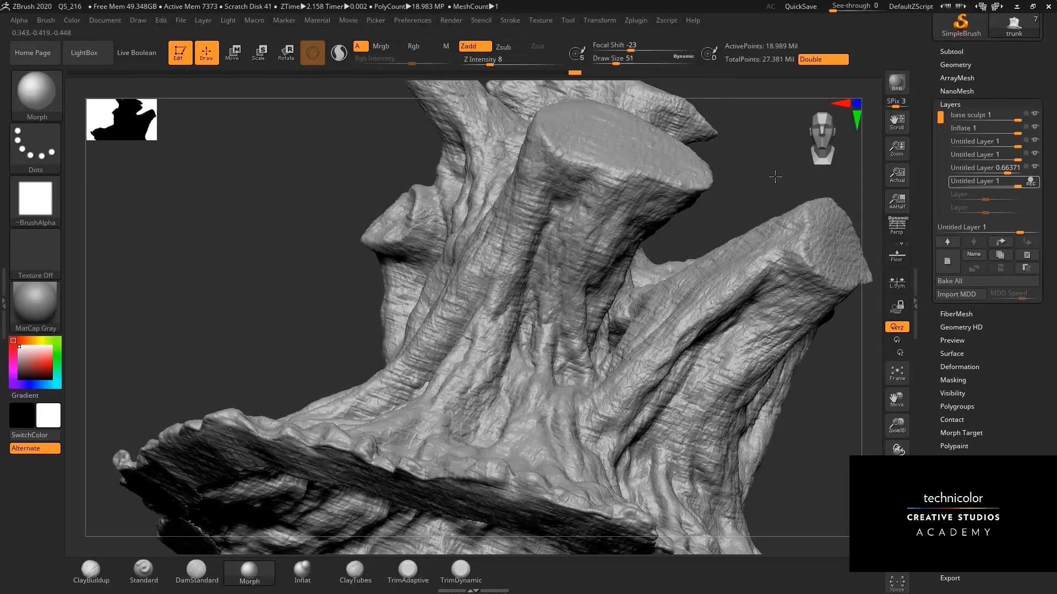
pyautogui.moveTo(775, 176); pyautogui.dragTo(448, 352)
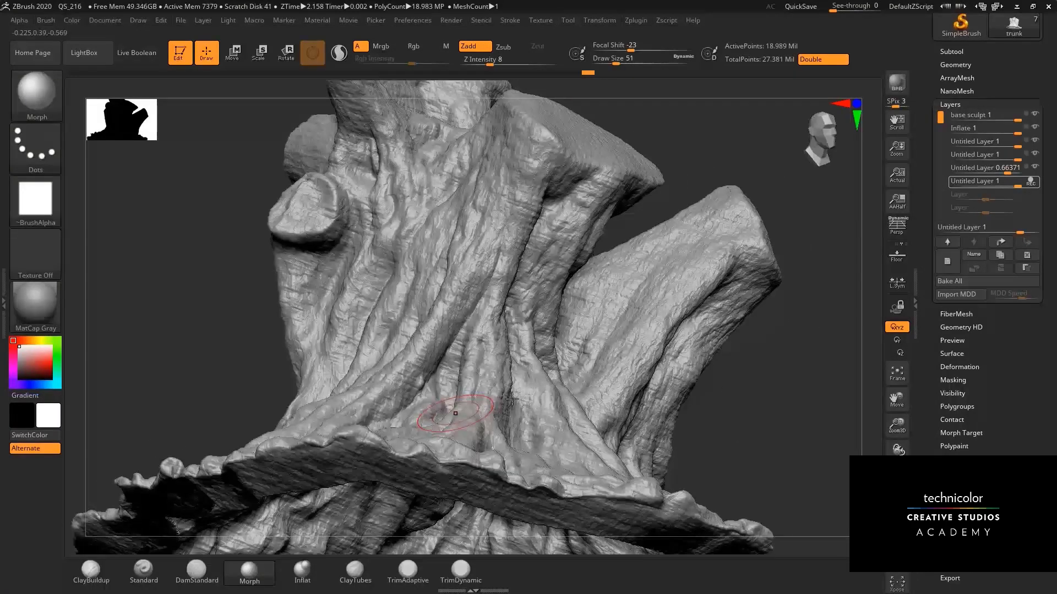
pyautogui.moveTo(512, 398)
pyautogui.mouseDown(button='right')
pyautogui.moveTo(548, 253)
pyautogui.moveTo(704, 242)
pyautogui.moveTo(633, 421)
pyautogui.moveTo(755, 359)
pyautogui.moveTo(507, 295)
pyautogui.mouseUp(button='right')
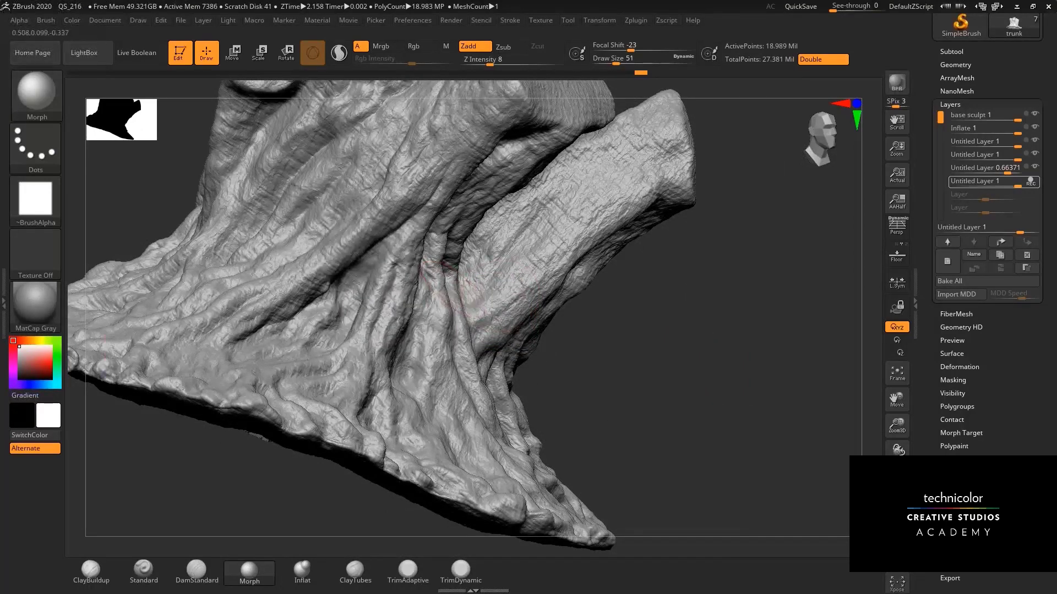
pyautogui.moveTo(449, 291); pyautogui.dragTo(744, 366, button='right')
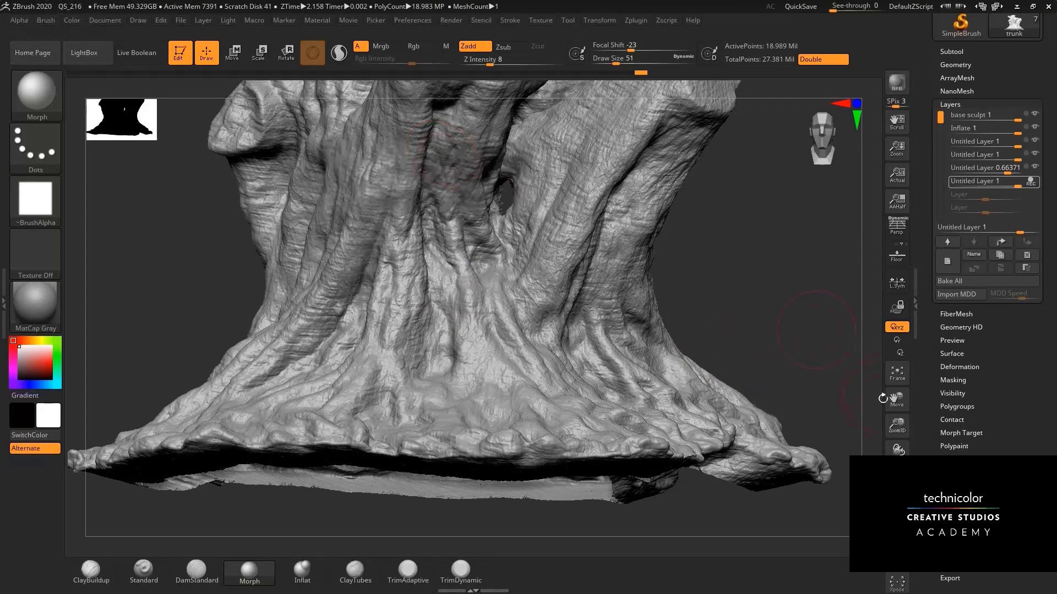
pyautogui.moveTo(903, 428); pyautogui.dragTo(889, 447)
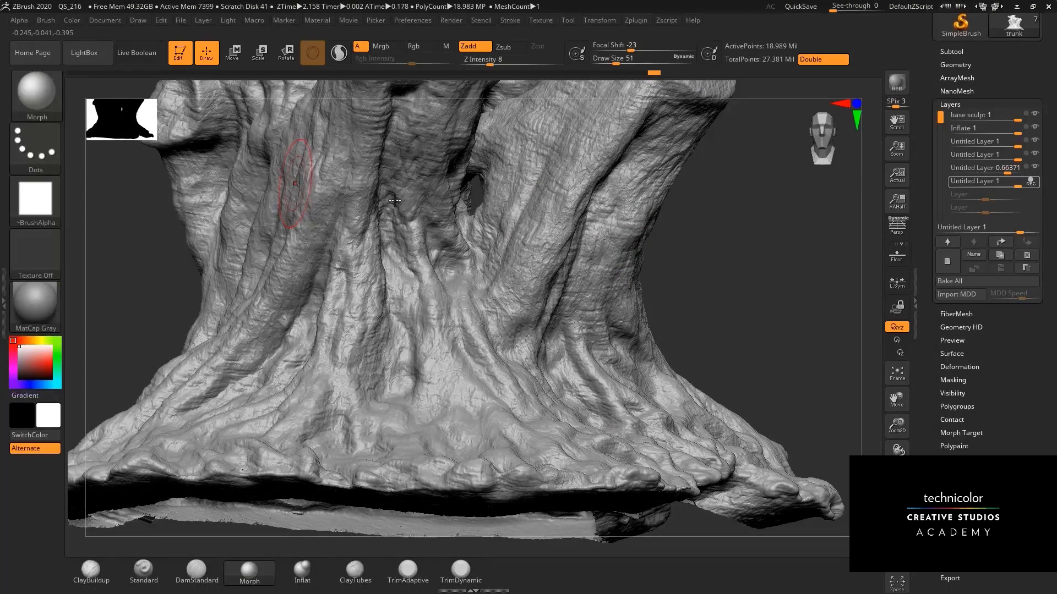
# Examine the softened bark detail around the whole stump from several sides.
pyautogui.moveTo(687, 293)
pyautogui.keyDown('alt'); pyautogui.mouseDown()
pyautogui.moveTo(667, 349)
pyautogui.moveTo(715, 441)
pyautogui.moveTo(716, 353)
pyautogui.mouseUp(); pyautogui.keyUp('alt')
pyautogui.moveTo(716, 352); pyautogui.dragTo(815, 396)
pyautogui.moveTo(897, 426); pyautogui.dragTo(899, 484)
pyautogui.keyDown('alt'); pyautogui.moveTo(813, 397); pyautogui.dragTo(693, 201); pyautogui.keyUp('alt')
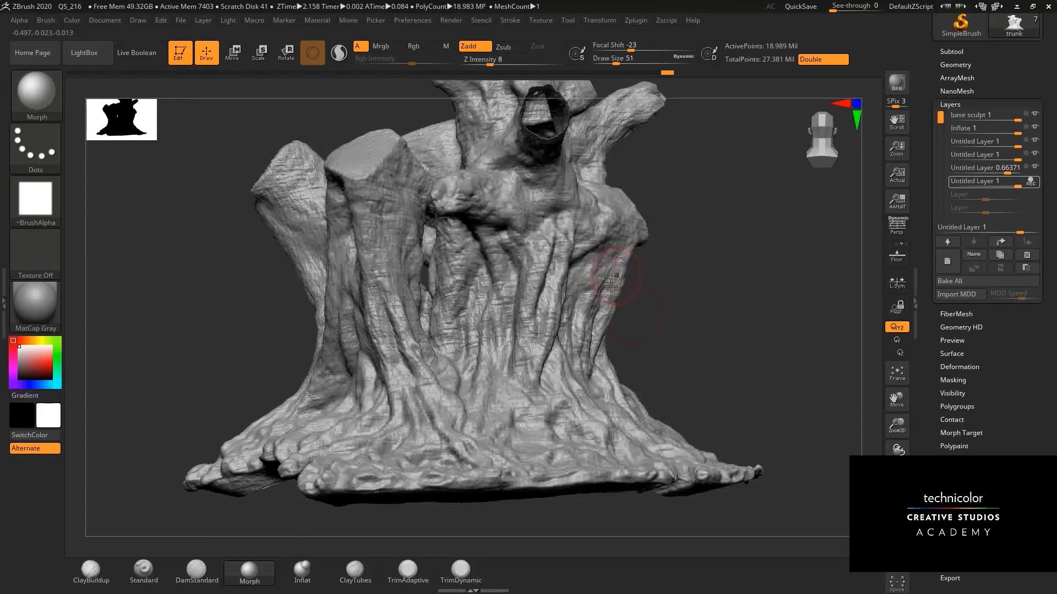
pyautogui.moveTo(695, 311)
pyautogui.mouseDown()
pyautogui.moveTo(688, 271)
pyautogui.moveTo(688, 305)
pyautogui.mouseUp()
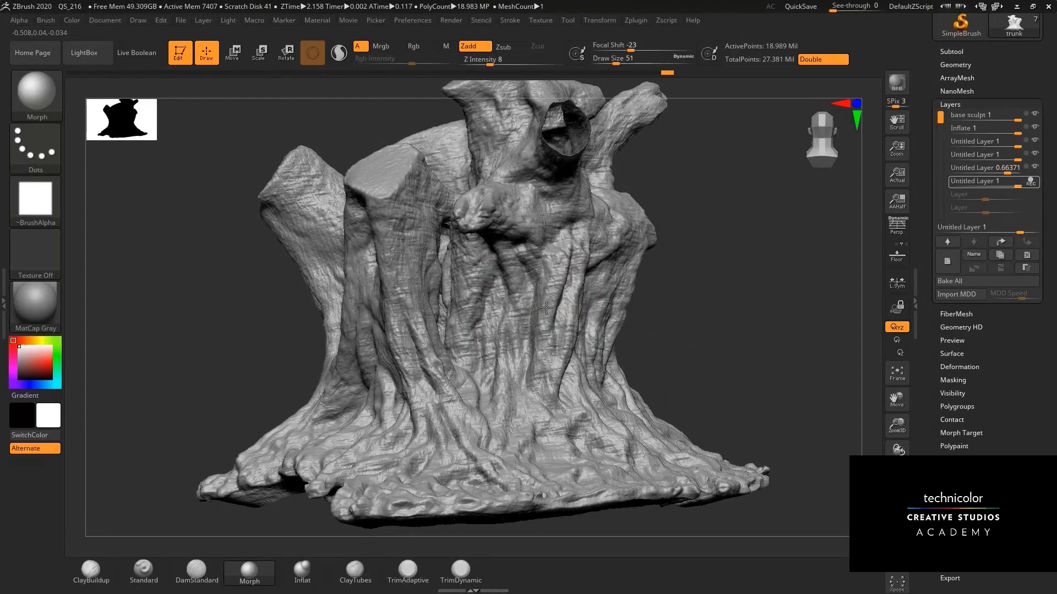
pyautogui.moveTo(545, 308); pyautogui.dragTo(756, 315, button='right')
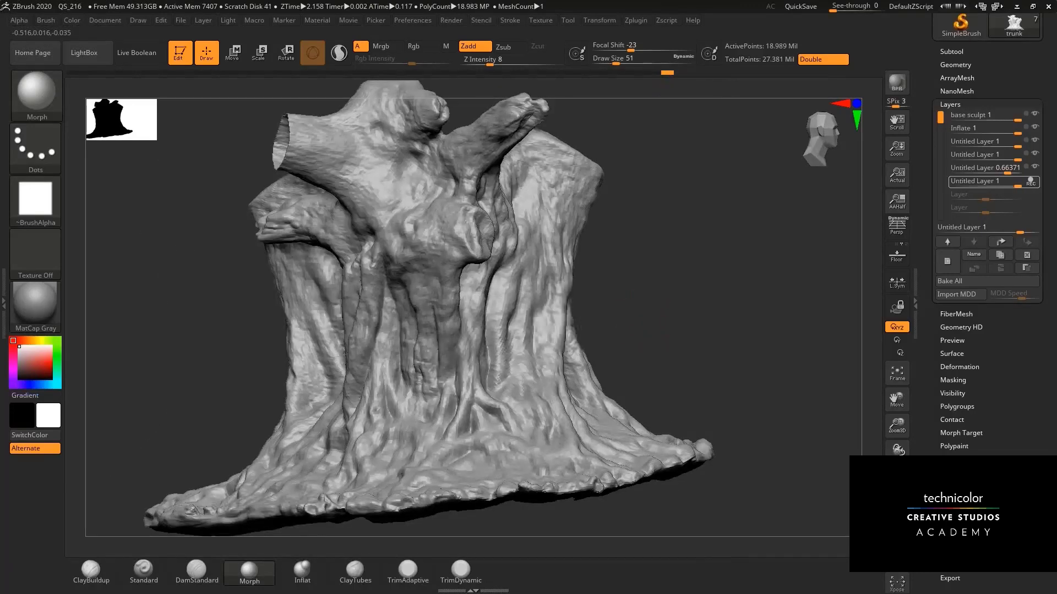
pyautogui.moveTo(847, 397); pyautogui.dragTo(900, 440, button='right')
pyautogui.moveTo(900, 438)
pyautogui.mouseDown()
pyautogui.moveTo(730, 307)
pyautogui.moveTo(737, 298)
pyautogui.moveTo(805, 366)
pyautogui.moveTo(861, 156)
pyautogui.mouseUp()
# Switch to the Env Tree Sculpt Workflow presentation in the browser to review the Noise Maker -1 slide, returning to ZBrush.
pyautogui.hotkey('alt', 'Tab')
pyautogui.hotkey('alt', 'Tab')
pyautogui.hotkey('alt', 'Tab')
pyautogui.hotkey('alt', 'Tab')
pyautogui.hotkey('alt', 'Tab')
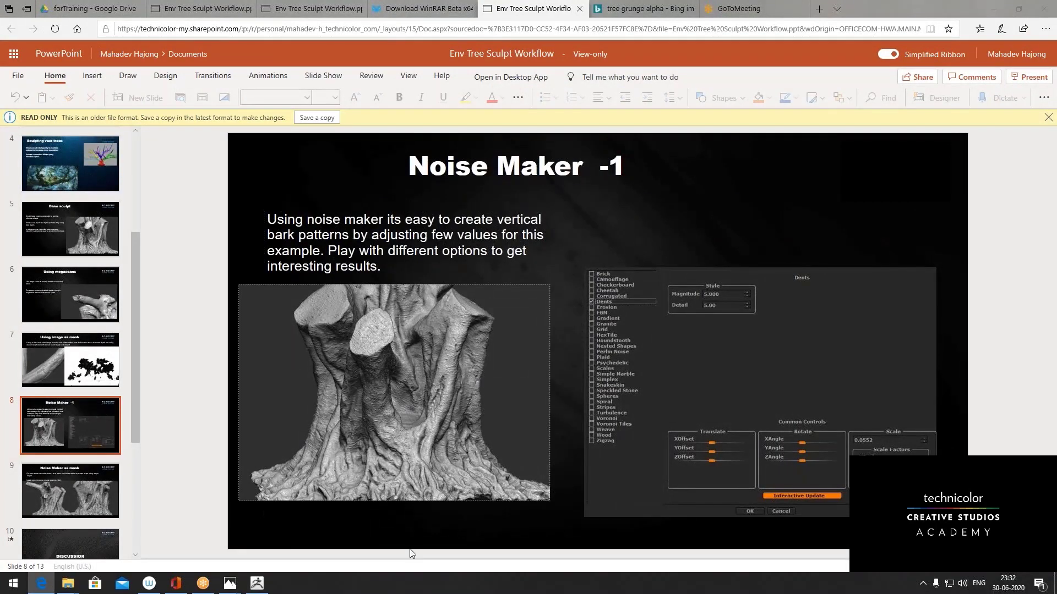
pyautogui.click(255, 585)
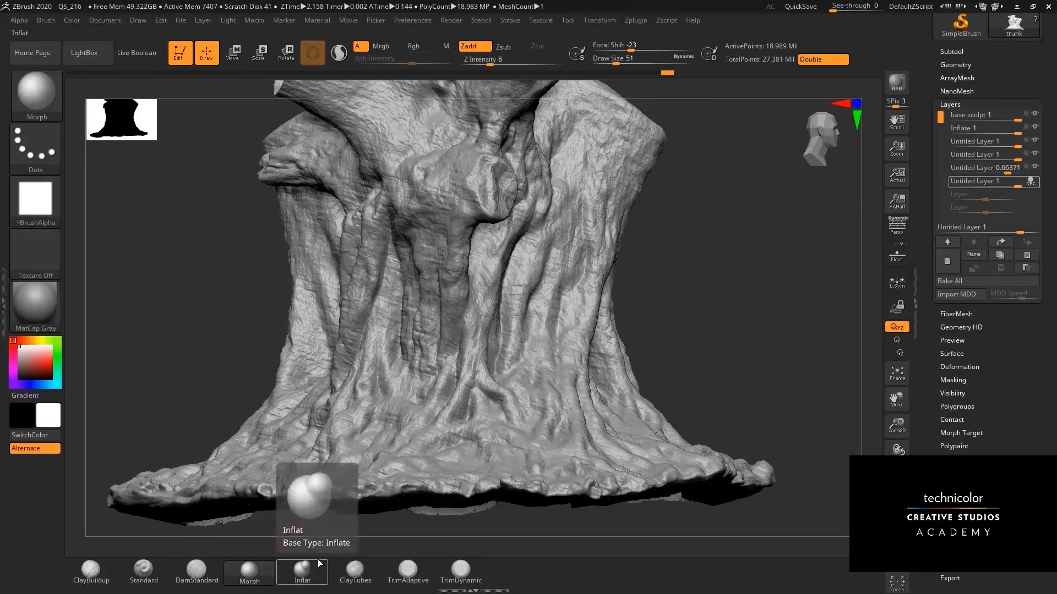
pyautogui.hotkey('alt', 'Tab')
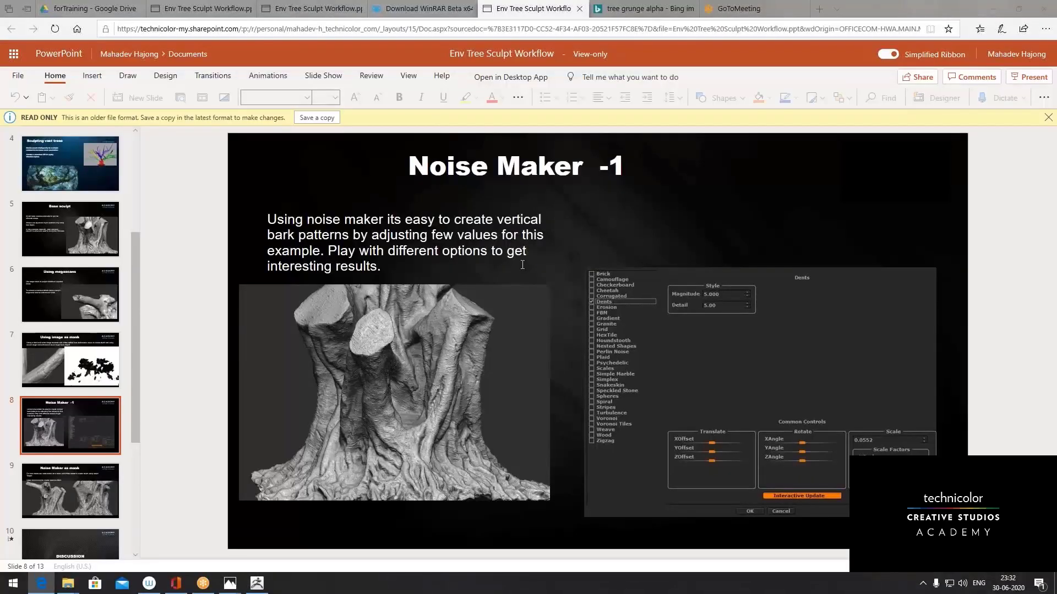
pyautogui.hotkey('alt', 'Tab')
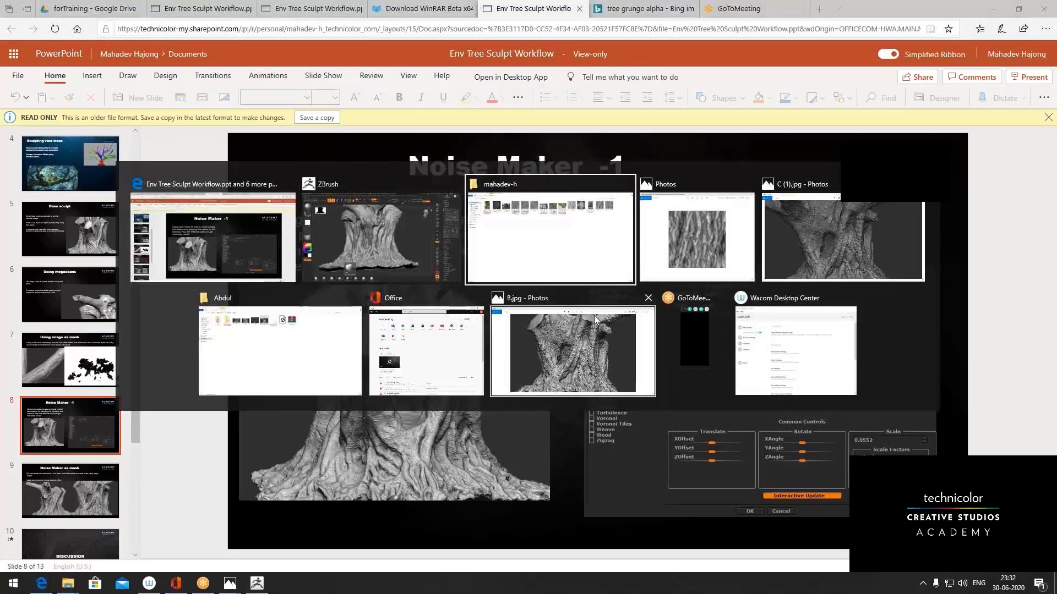
pyautogui.hotkey('alt', 'Tab')
pyautogui.press('Tab')
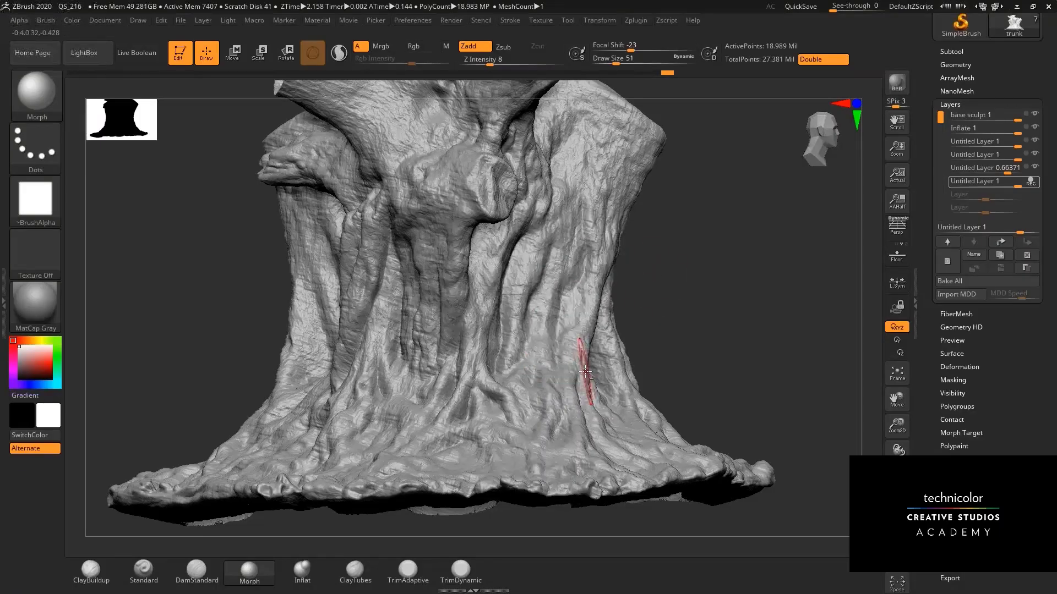
# Switch to Photos and examine the bark detail in the finished tree renders C (1).jpg and B.jpg.
pyautogui.hotkey('alt', 'Tab')
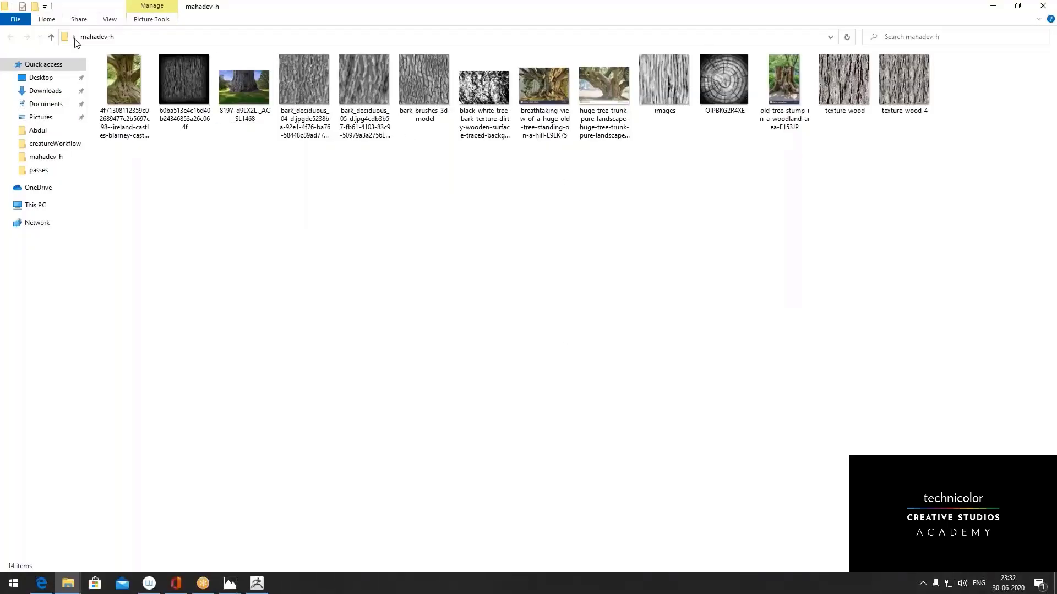
pyautogui.click(51, 37)
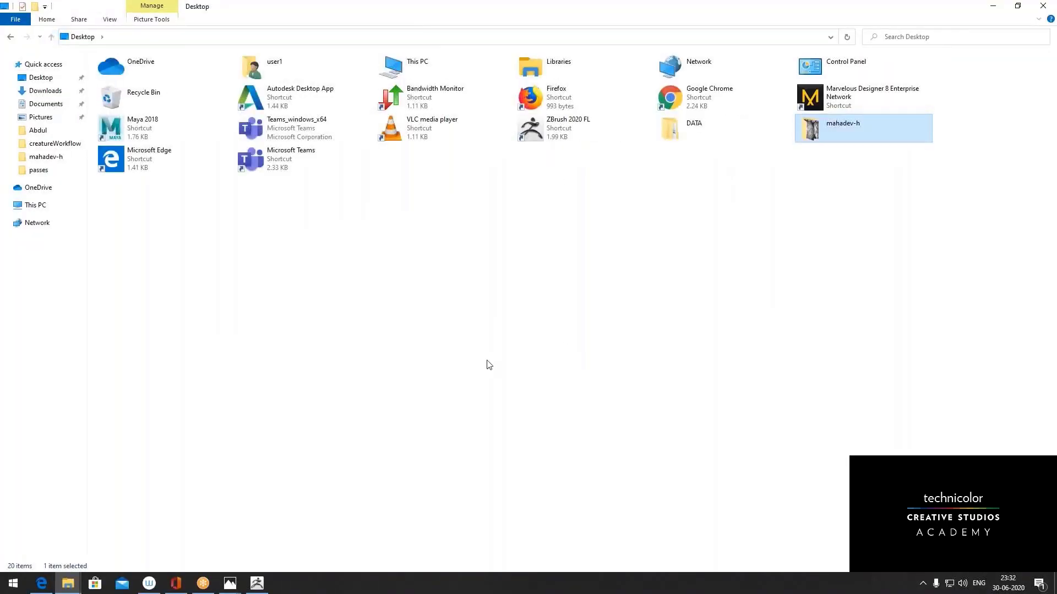
pyautogui.hotkey('alt', 'Tab')
pyautogui.hotkey('alt', 'Tab')
pyautogui.hotkey('alt', 'Tab')
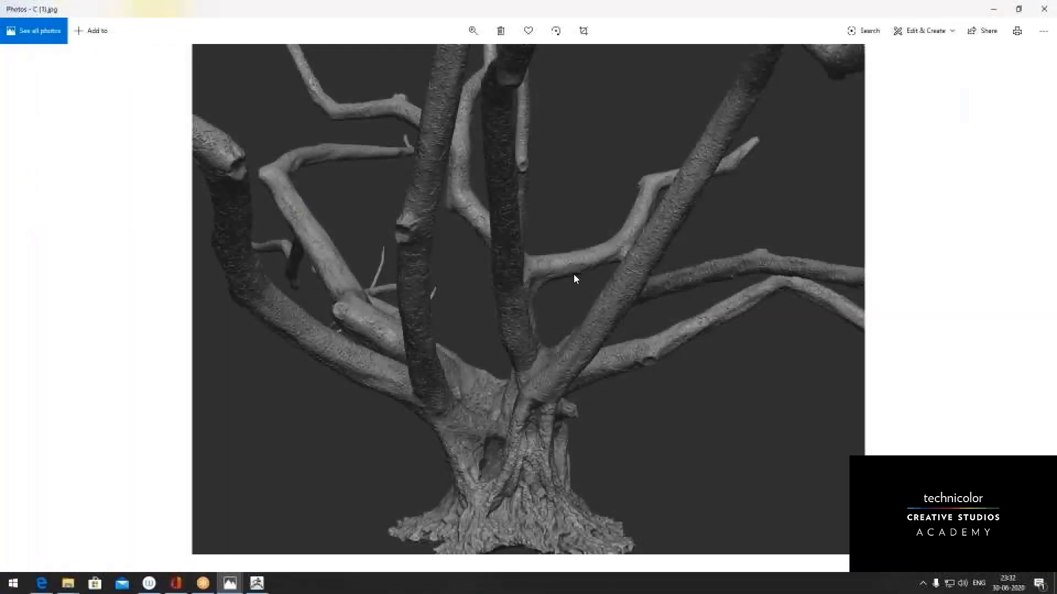
pyautogui.press('Left')
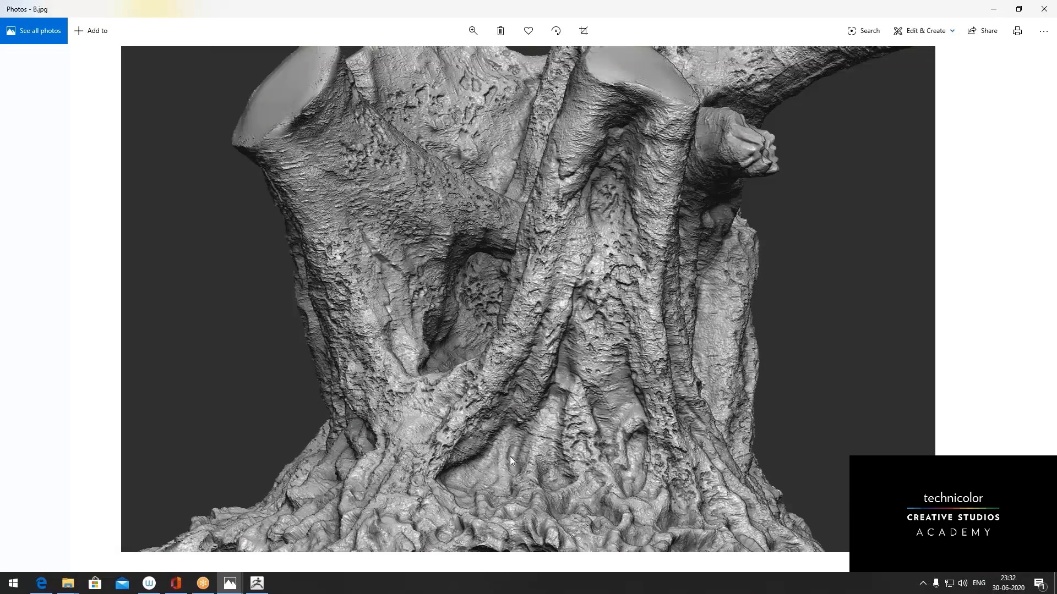
pyautogui.hotkey('alt', 'Tab')
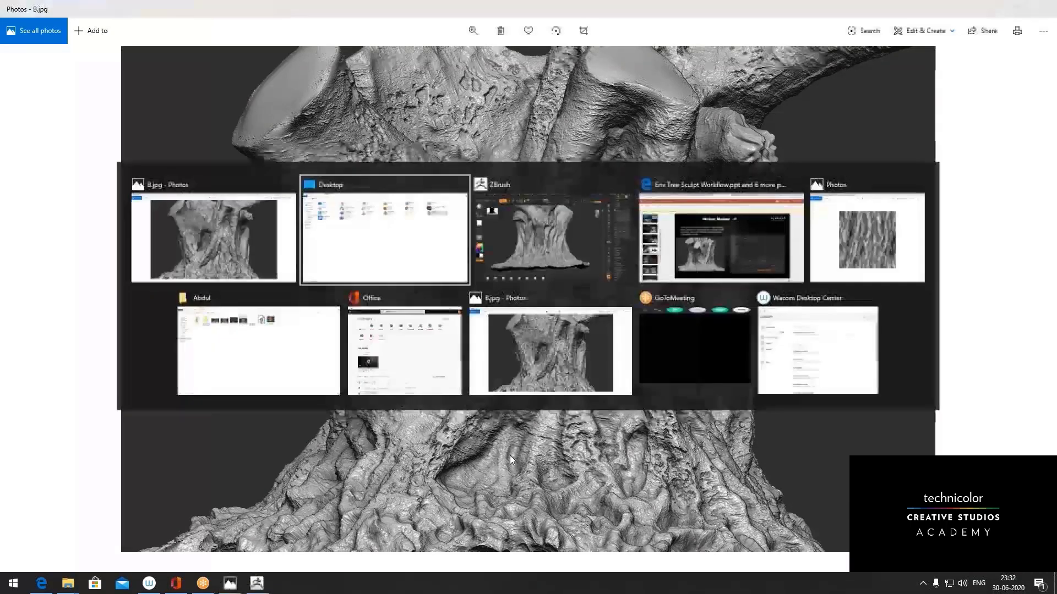
pyautogui.hotkey('alt', 'Tab')
pyautogui.hotkey('alt', 'Tab')
pyautogui.hotkey('alt', 'Tab')
pyautogui.hotkey('alt', 'Tab')
pyautogui.hotkey('alt', 'Tab')
pyautogui.hotkey('alt', 'Tab')
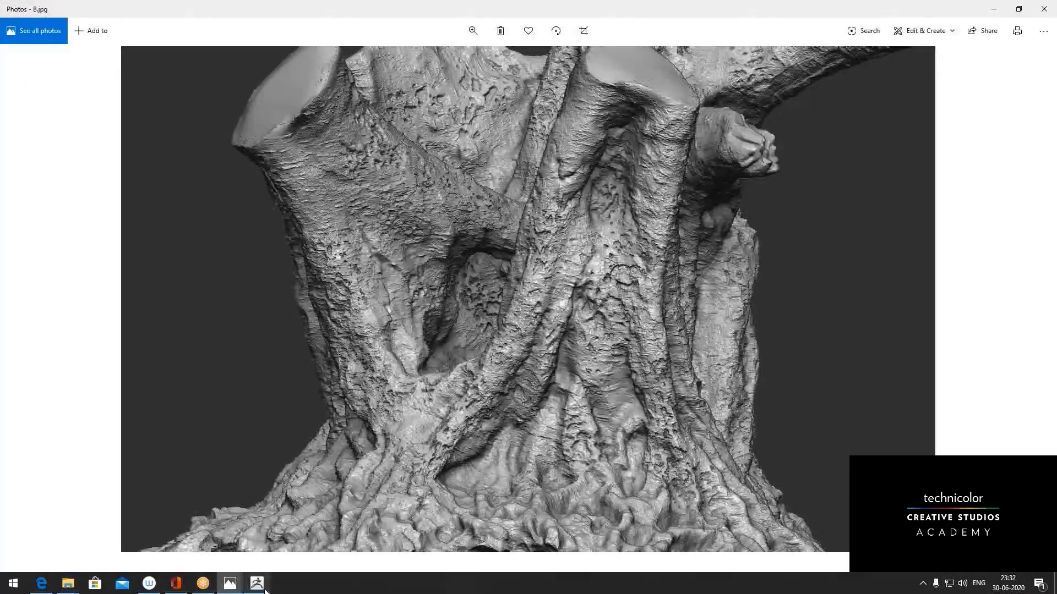
# Switch back to ZBrush and examine the dents on the stump's cut branches and lower trunk from several angles.
pyautogui.click(265, 590)
pyautogui.press('f')
pyautogui.moveTo(684, 348)
pyautogui.keyDown('alt'); pyautogui.mouseDown()
pyautogui.moveTo(689, 221)
pyautogui.moveTo(701, 430)
pyautogui.moveTo(761, 314)
pyautogui.moveTo(751, 333)
pyautogui.moveTo(682, 371)
pyautogui.mouseUp(); pyautogui.keyUp('alt')
pyautogui.moveTo(682, 372)
pyautogui.keyDown('alt'); pyautogui.mouseDown()
pyautogui.moveTo(714, 295)
pyautogui.moveTo(753, 304)
pyautogui.moveTo(725, 325)
pyautogui.moveTo(736, 333)
pyautogui.moveTo(740, 259)
pyautogui.mouseUp(); pyautogui.keyUp('alt')
pyautogui.moveTo(741, 259); pyautogui.dragTo(821, 314)
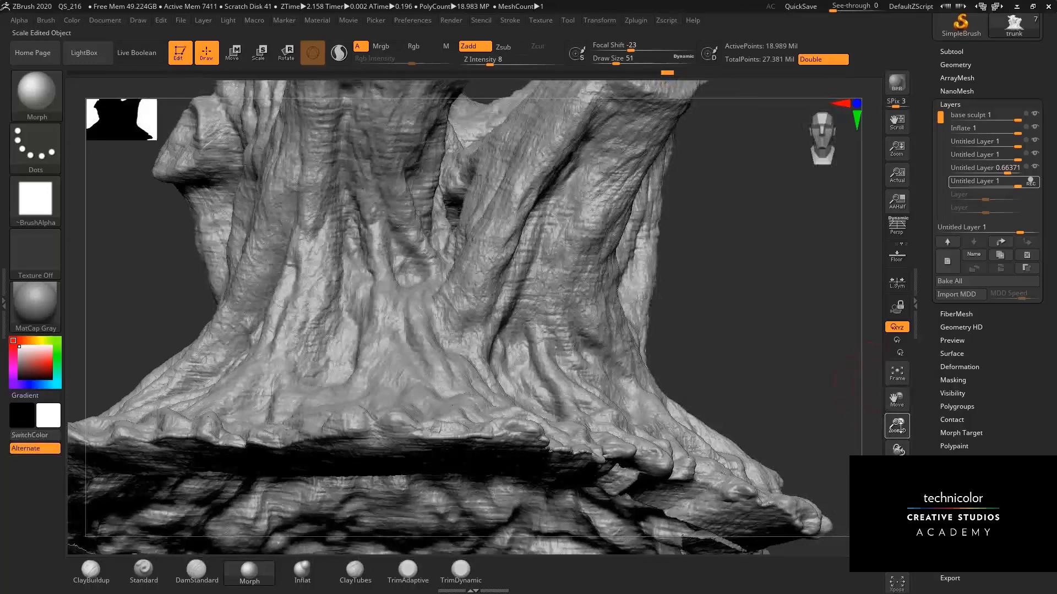
pyautogui.moveTo(897, 427); pyautogui.dragTo(881, 427)
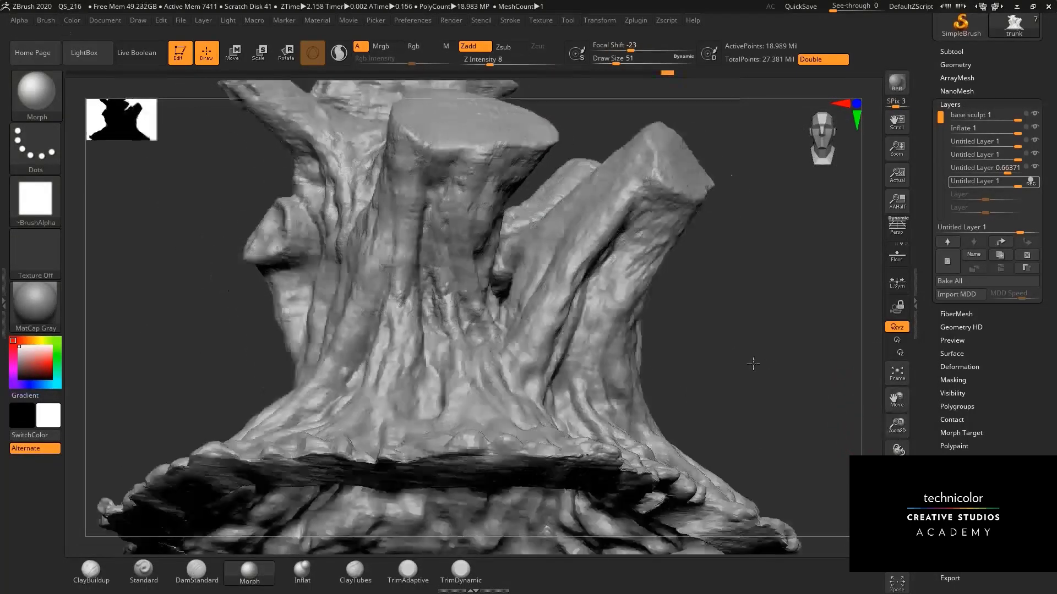
pyautogui.moveTo(753, 363)
pyautogui.mouseDown()
pyautogui.moveTo(747, 333)
pyautogui.moveTo(694, 336)
pyautogui.mouseUp()
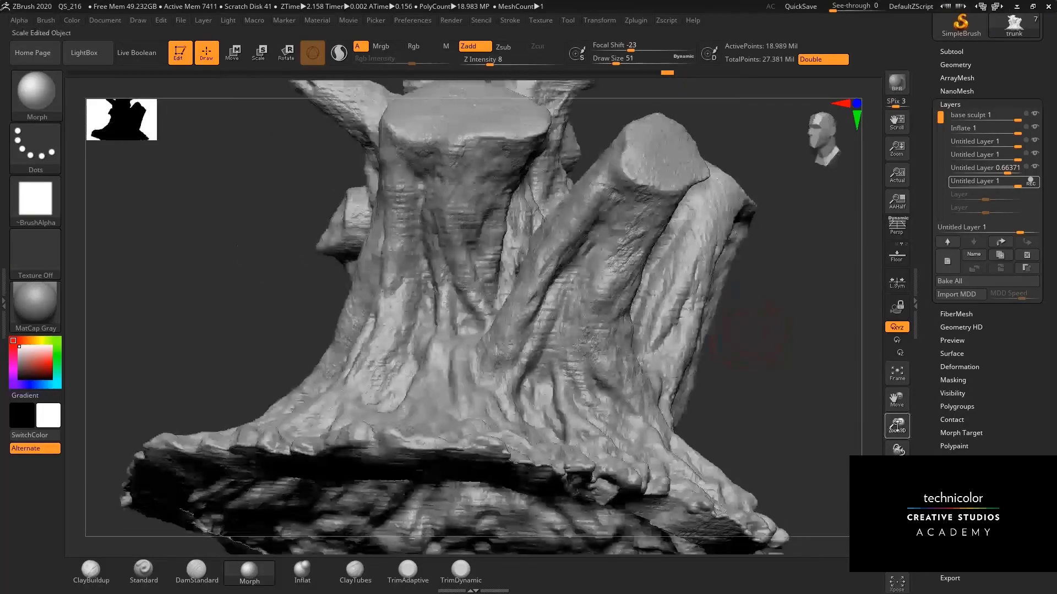
pyautogui.moveTo(770, 341); pyautogui.dragTo(726, 344)
pyautogui.moveTo(788, 328); pyautogui.dragTo(864, 223)
# Activate surface noise on the trunk, inspect its NoiseMaker settings without changing them, and examine the noise preview around the stump.
pyautogui.click(955, 104)
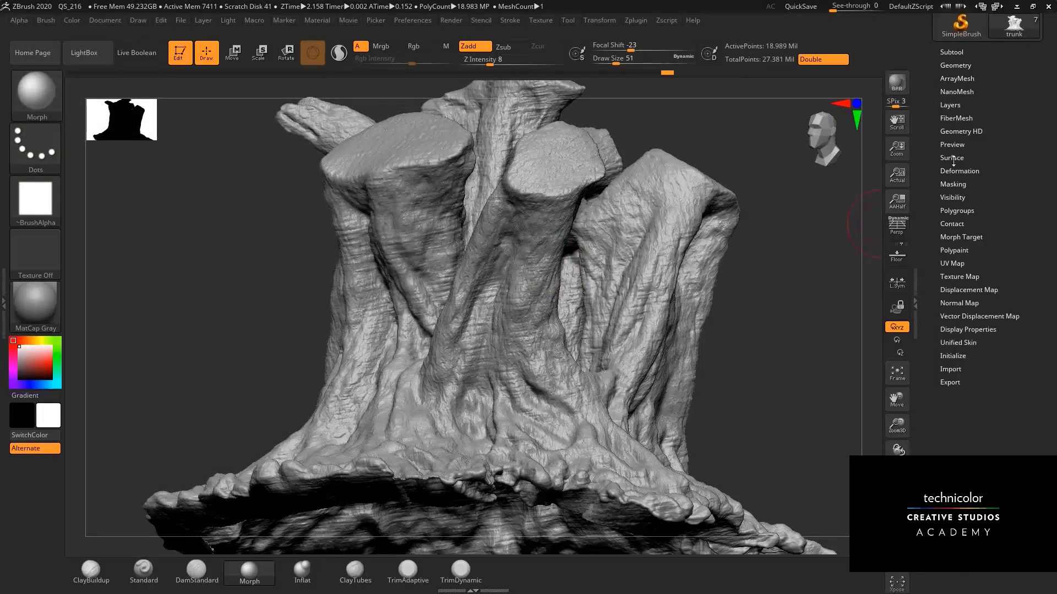
pyautogui.click(954, 157)
pyautogui.click(953, 169)
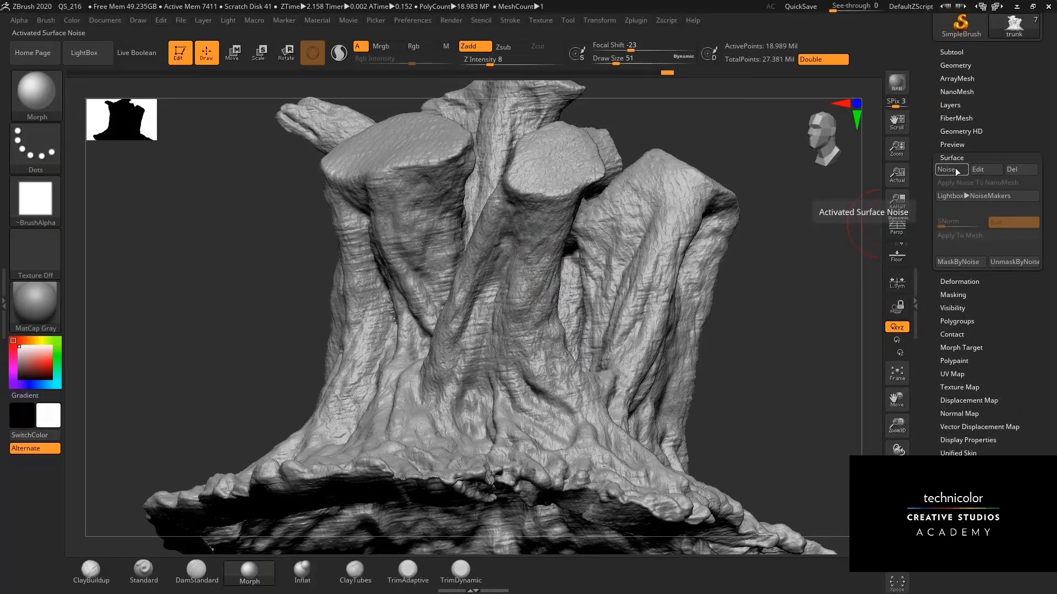
pyautogui.click(985, 170)
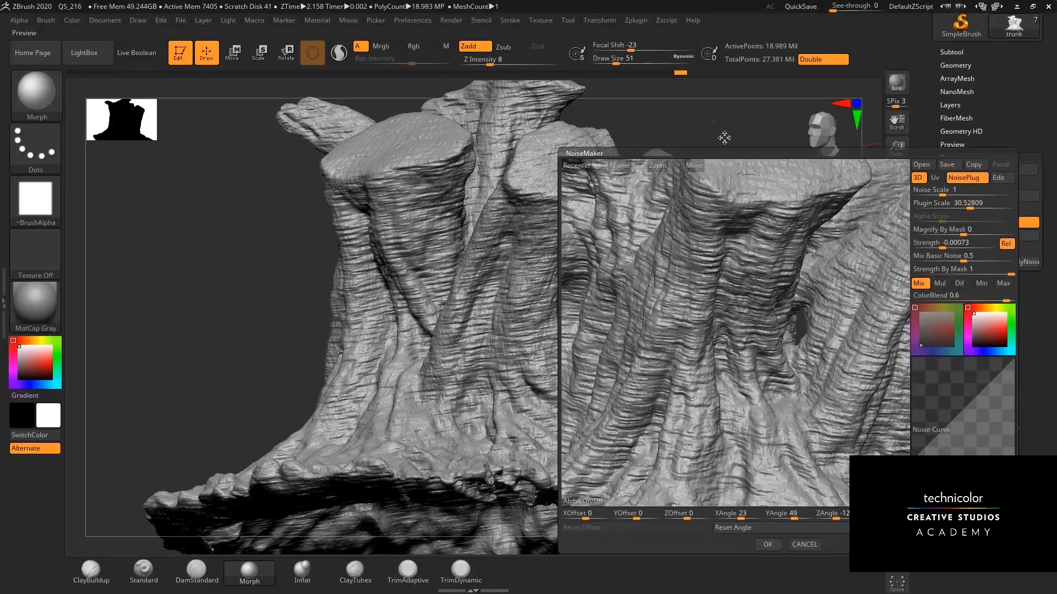
pyautogui.click(804, 545)
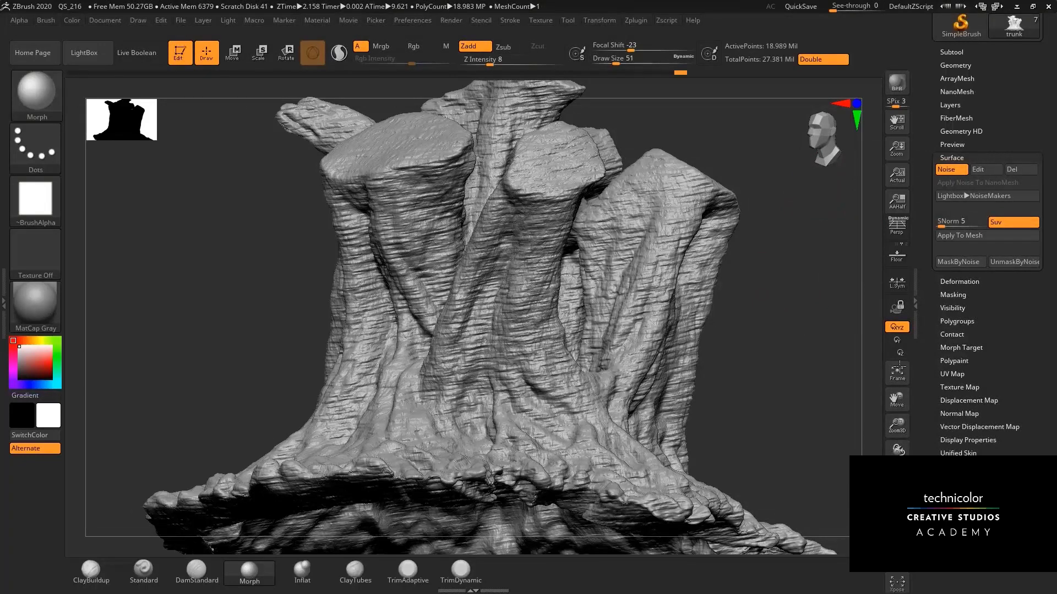
pyautogui.moveTo(850, 330); pyautogui.dragTo(798, 288)
pyautogui.moveTo(897, 425)
pyautogui.mouseDown()
pyautogui.moveTo(897, 393)
pyautogui.moveTo(897, 425)
pyautogui.mouseUp()
pyautogui.moveTo(825, 369); pyautogui.dragTo(730, 329)
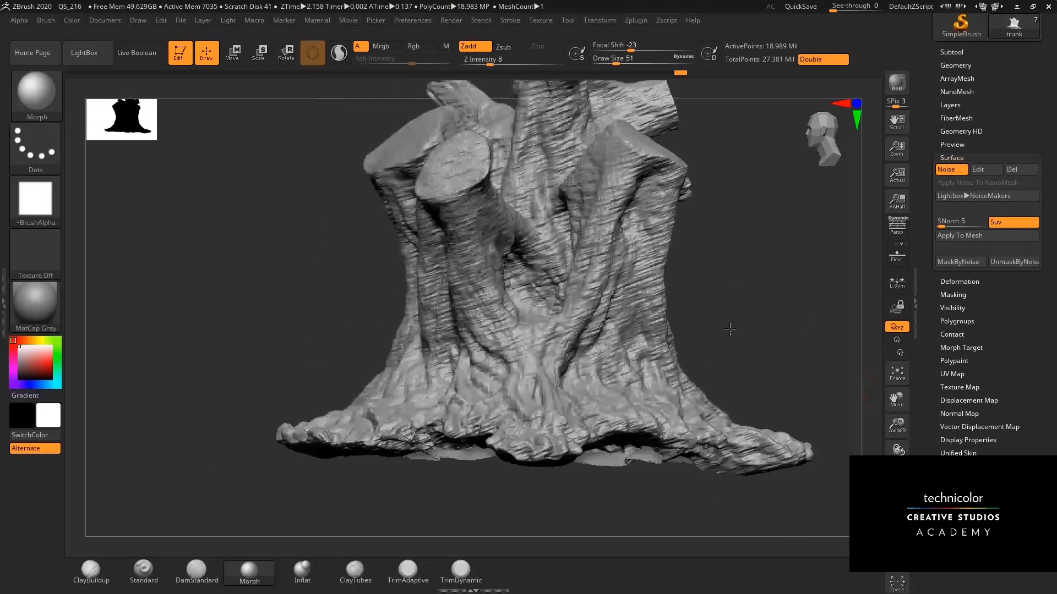